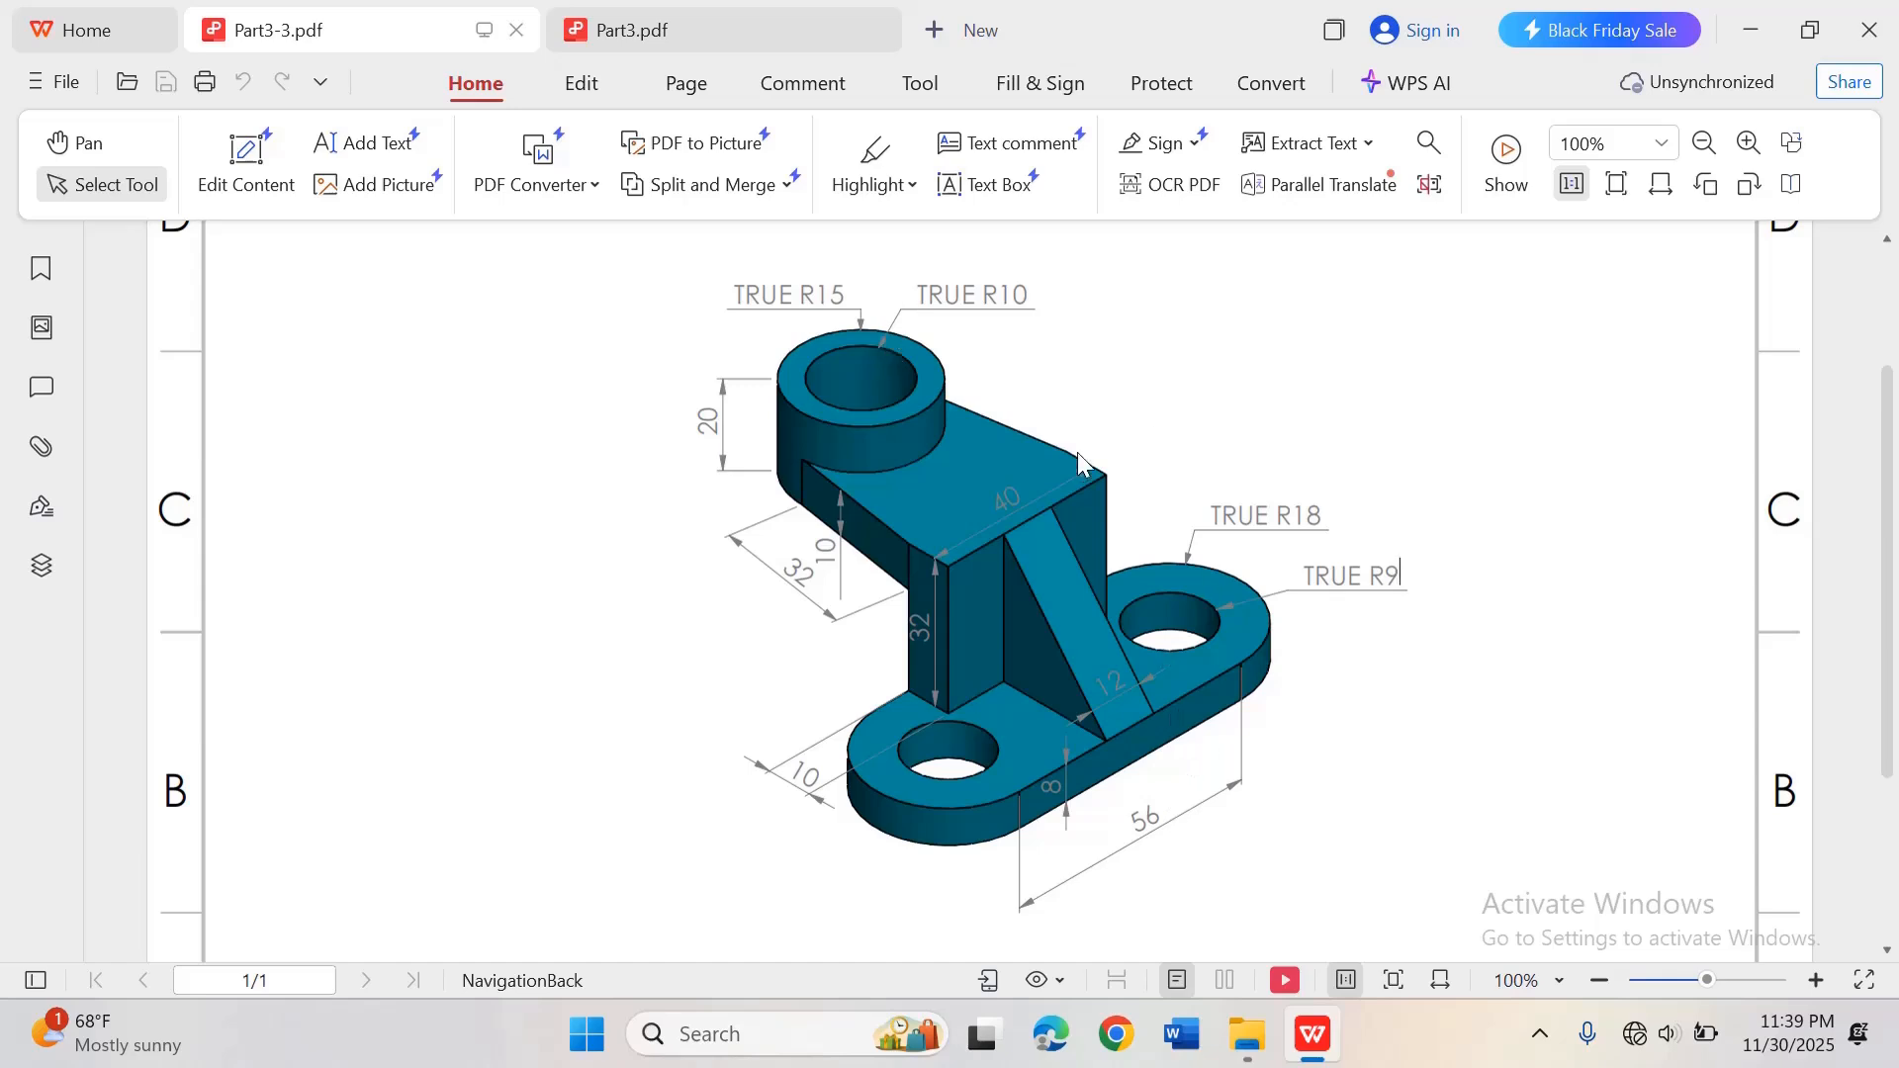
Step: Switch to the Part3.pdf line drawing and examine the bracket's dimensions
{"action": "mouse_move", "coordinate": [1319, 1043]}
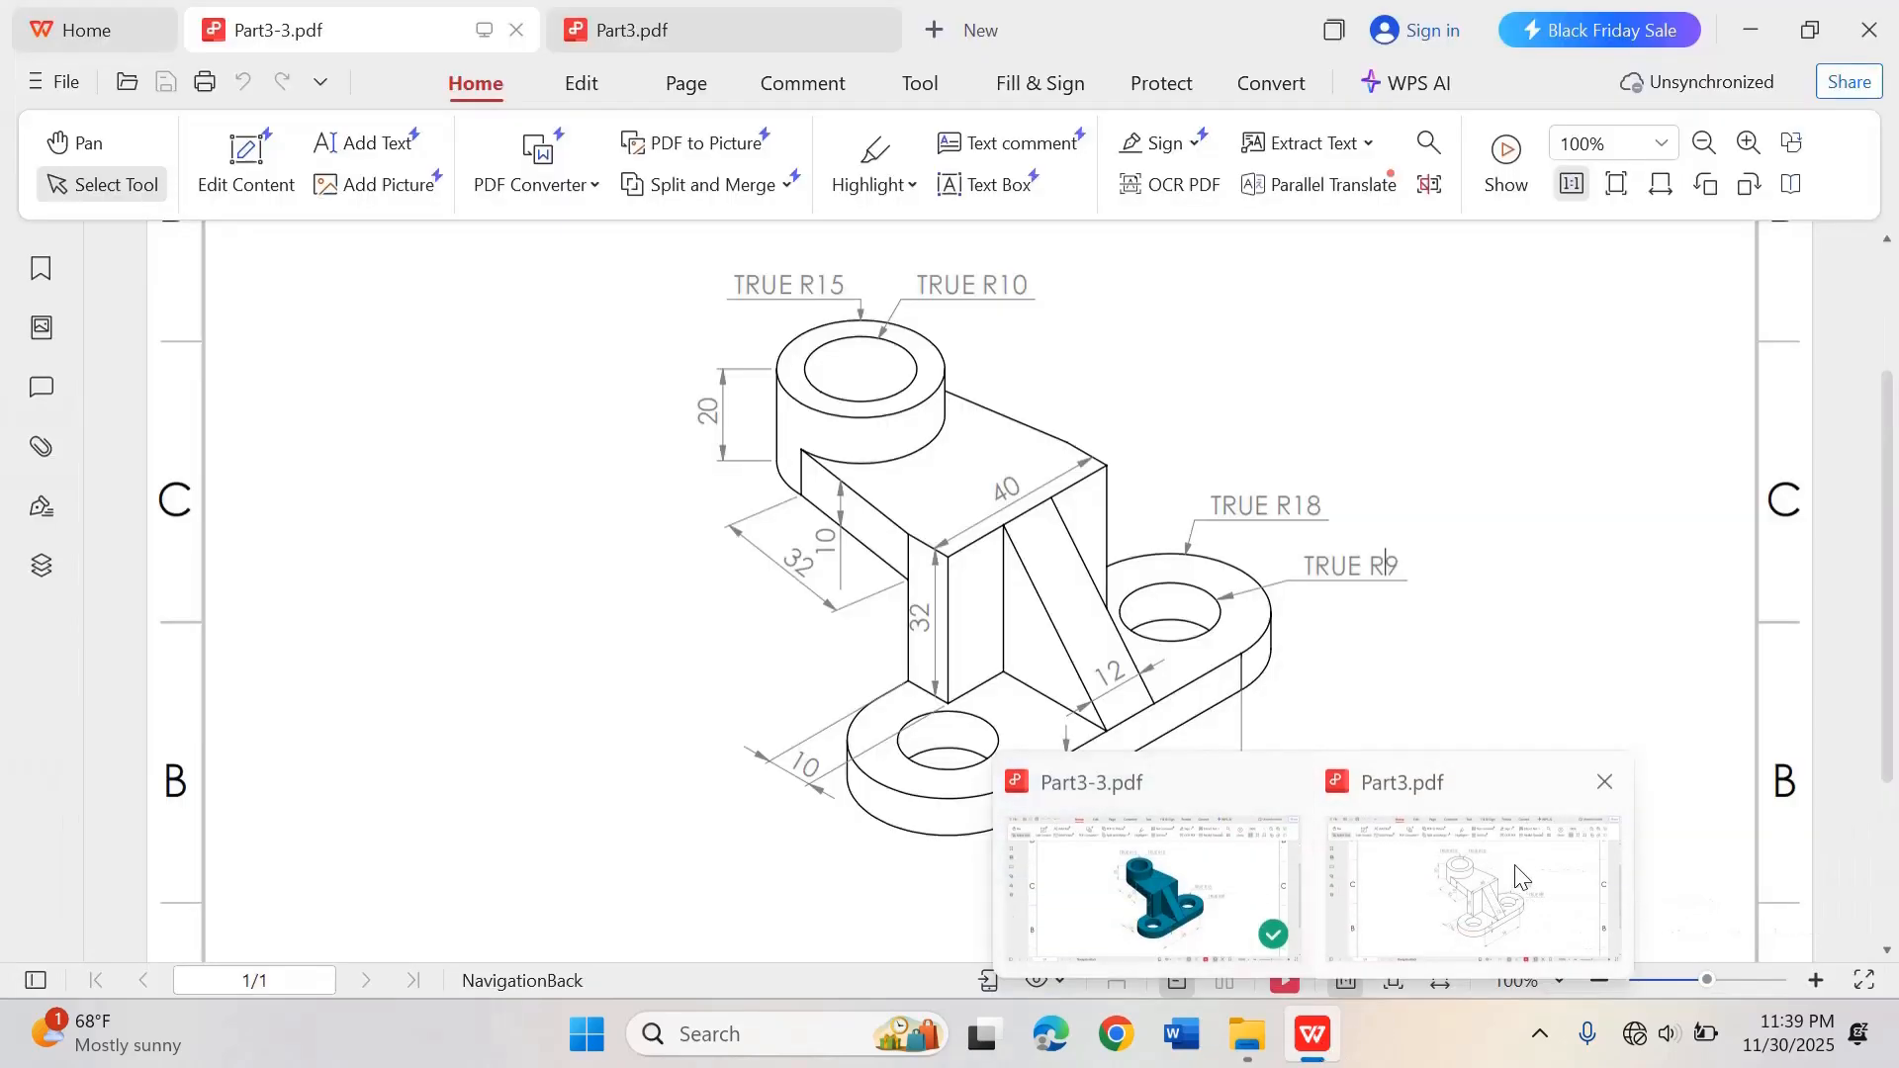
{"action": "left_click", "coordinate": [1522, 878]}
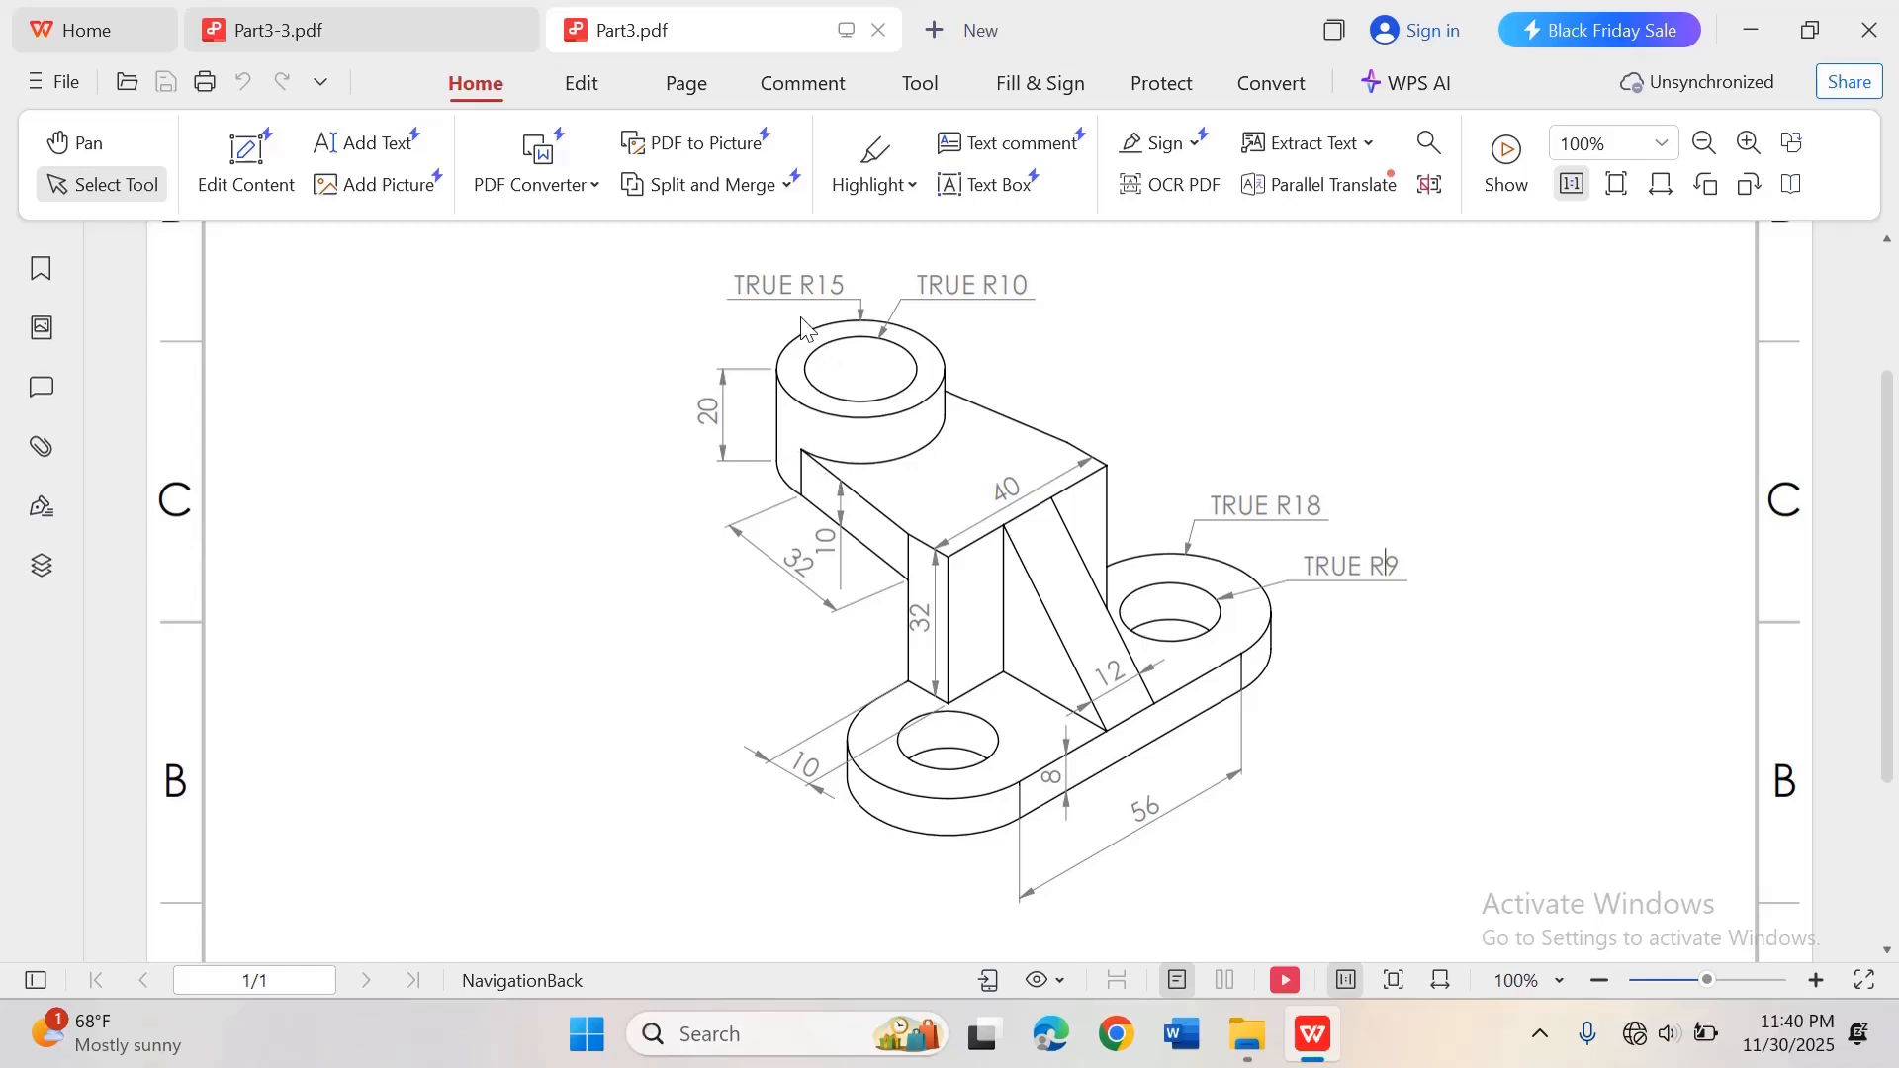
Step: Minimize the PDF viewer and launch SOLIDWORKS 2023 from the desktop
{"action": "left_click", "coordinate": [1753, 32]}
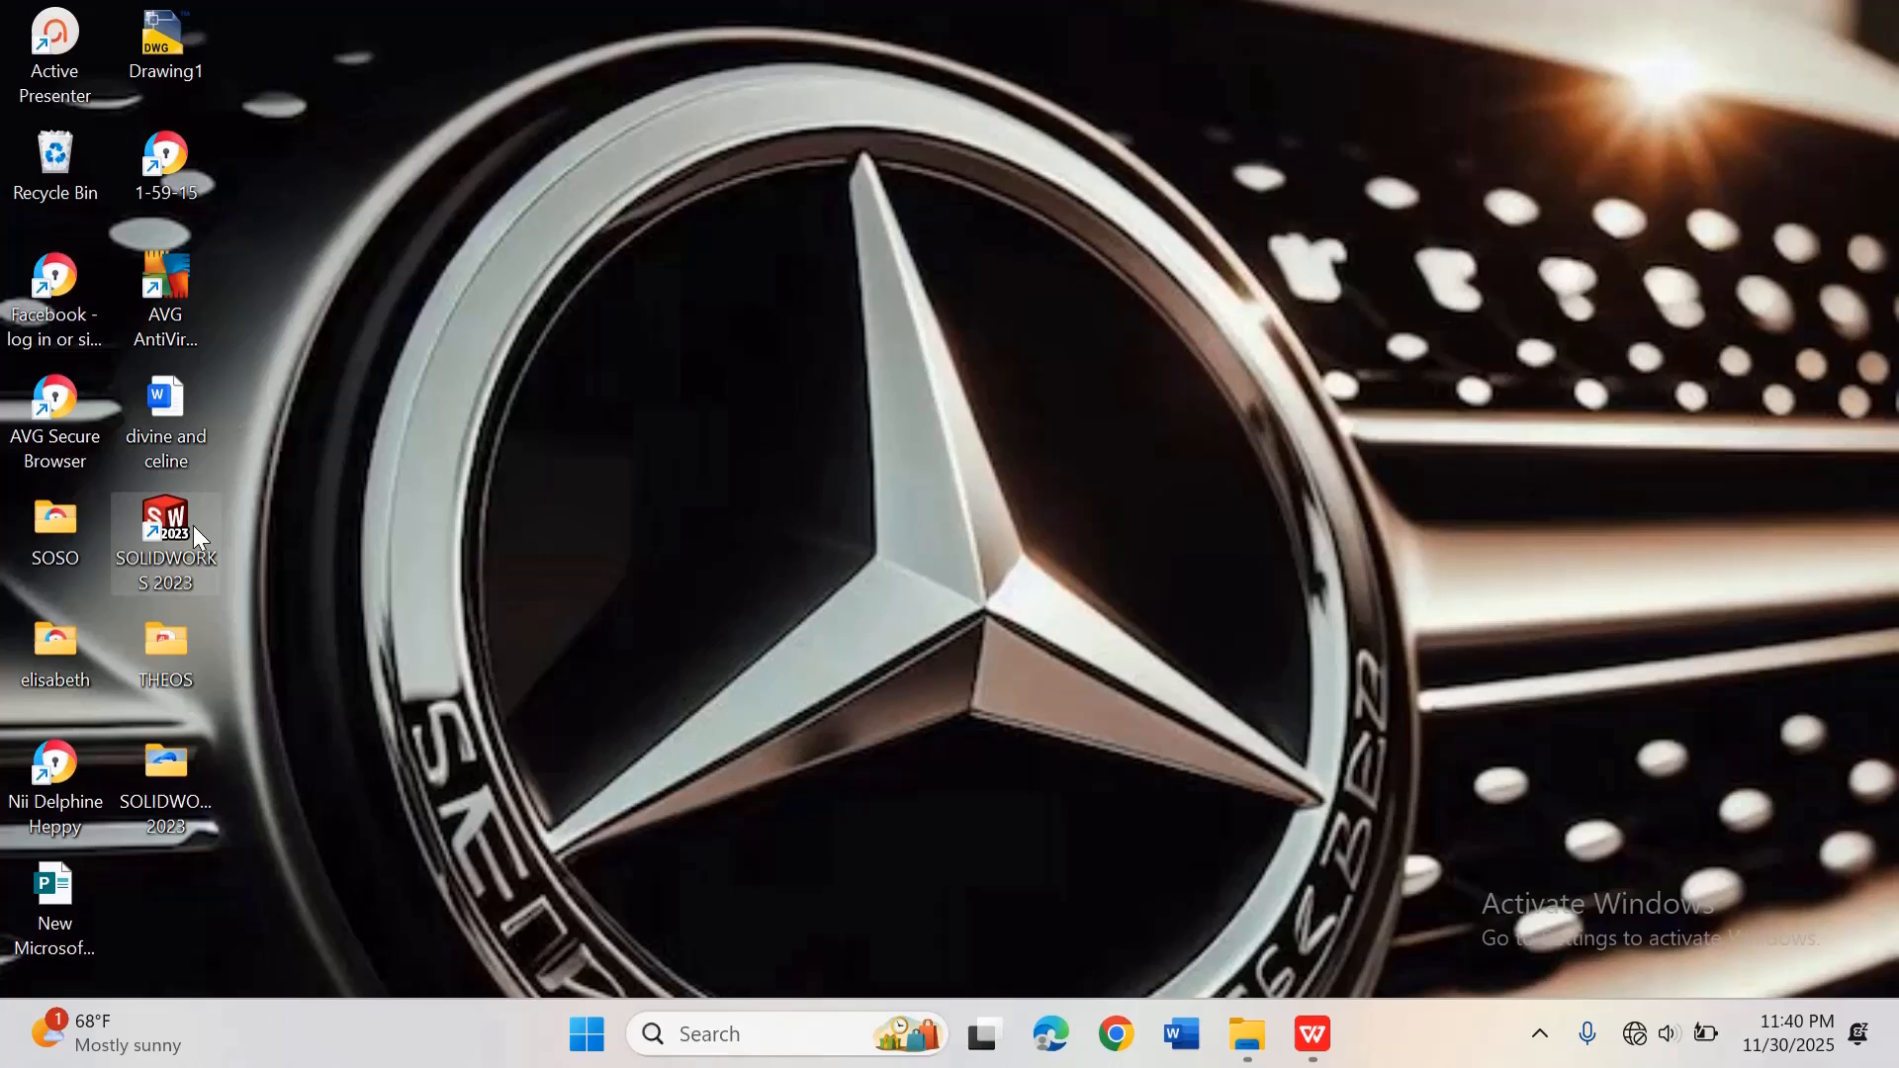
{"action": "right_click", "coordinate": [195, 531]}
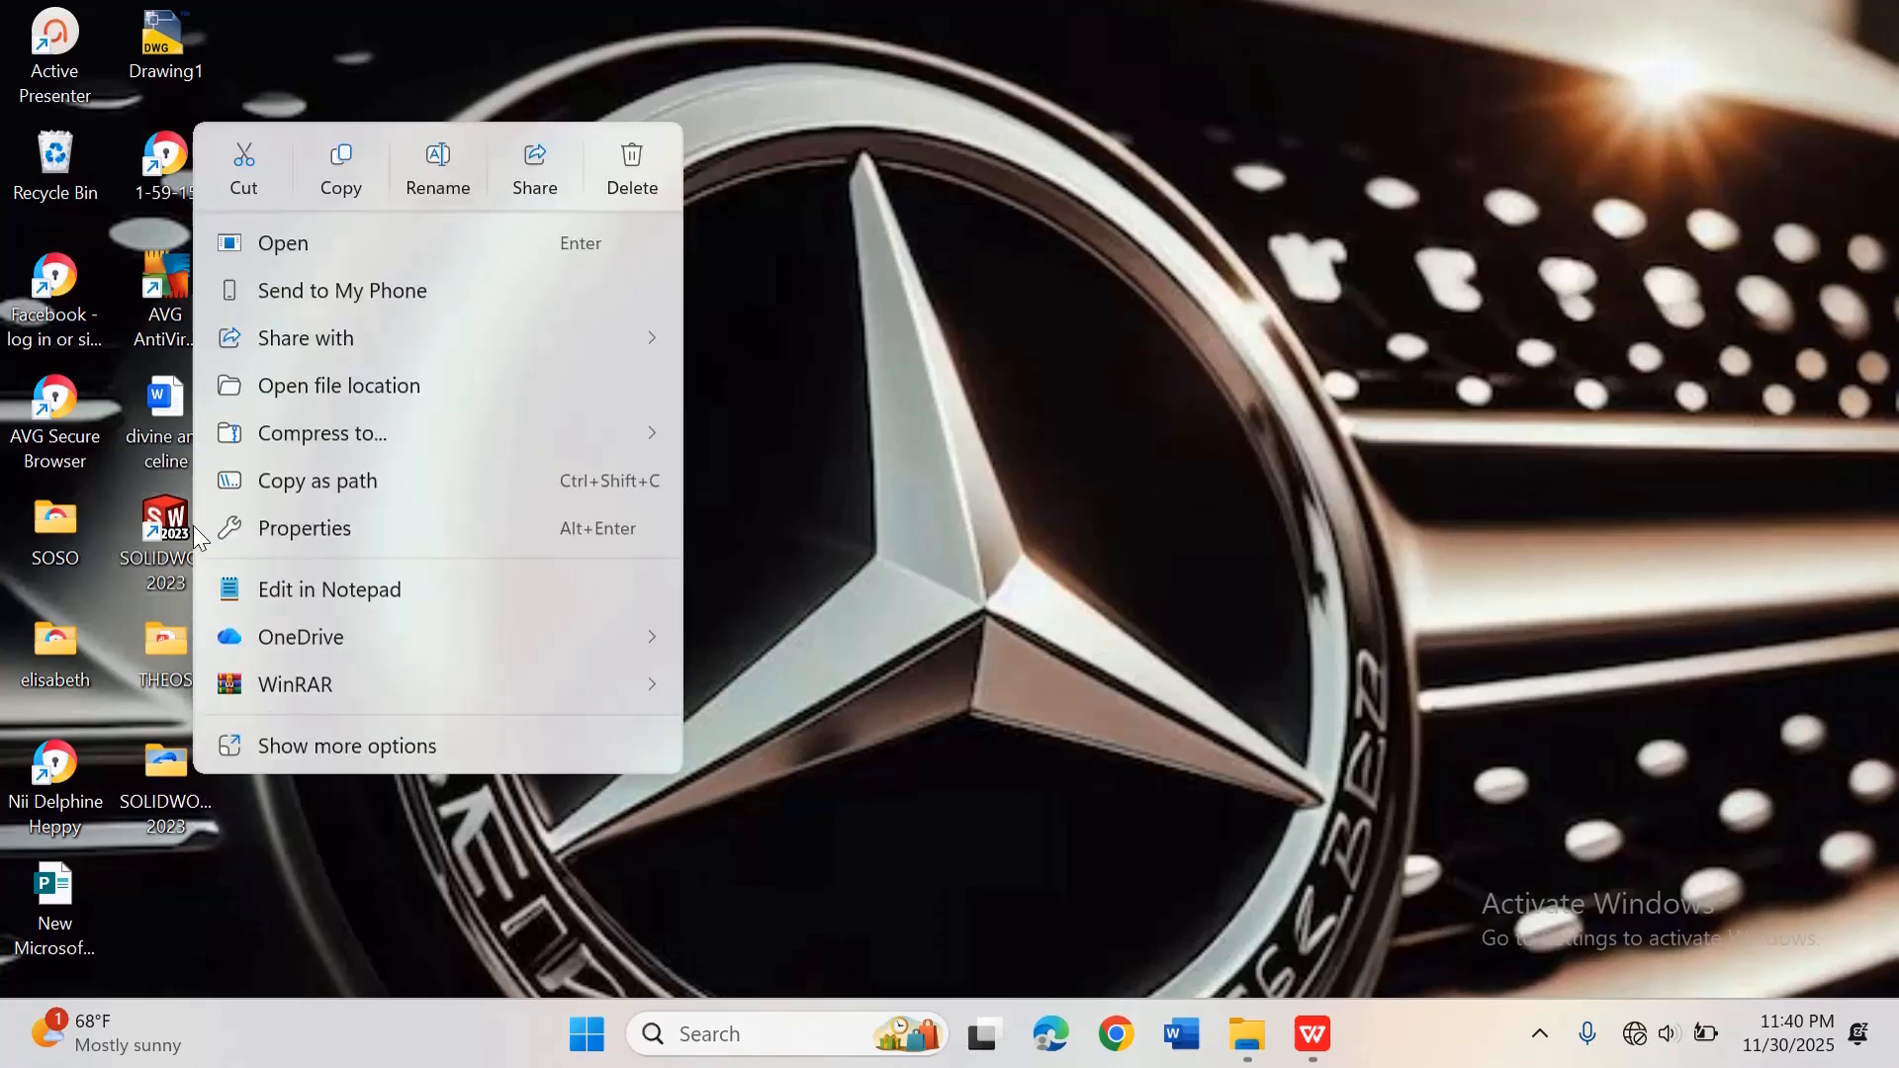
{"action": "left_click", "coordinate": [316, 259]}
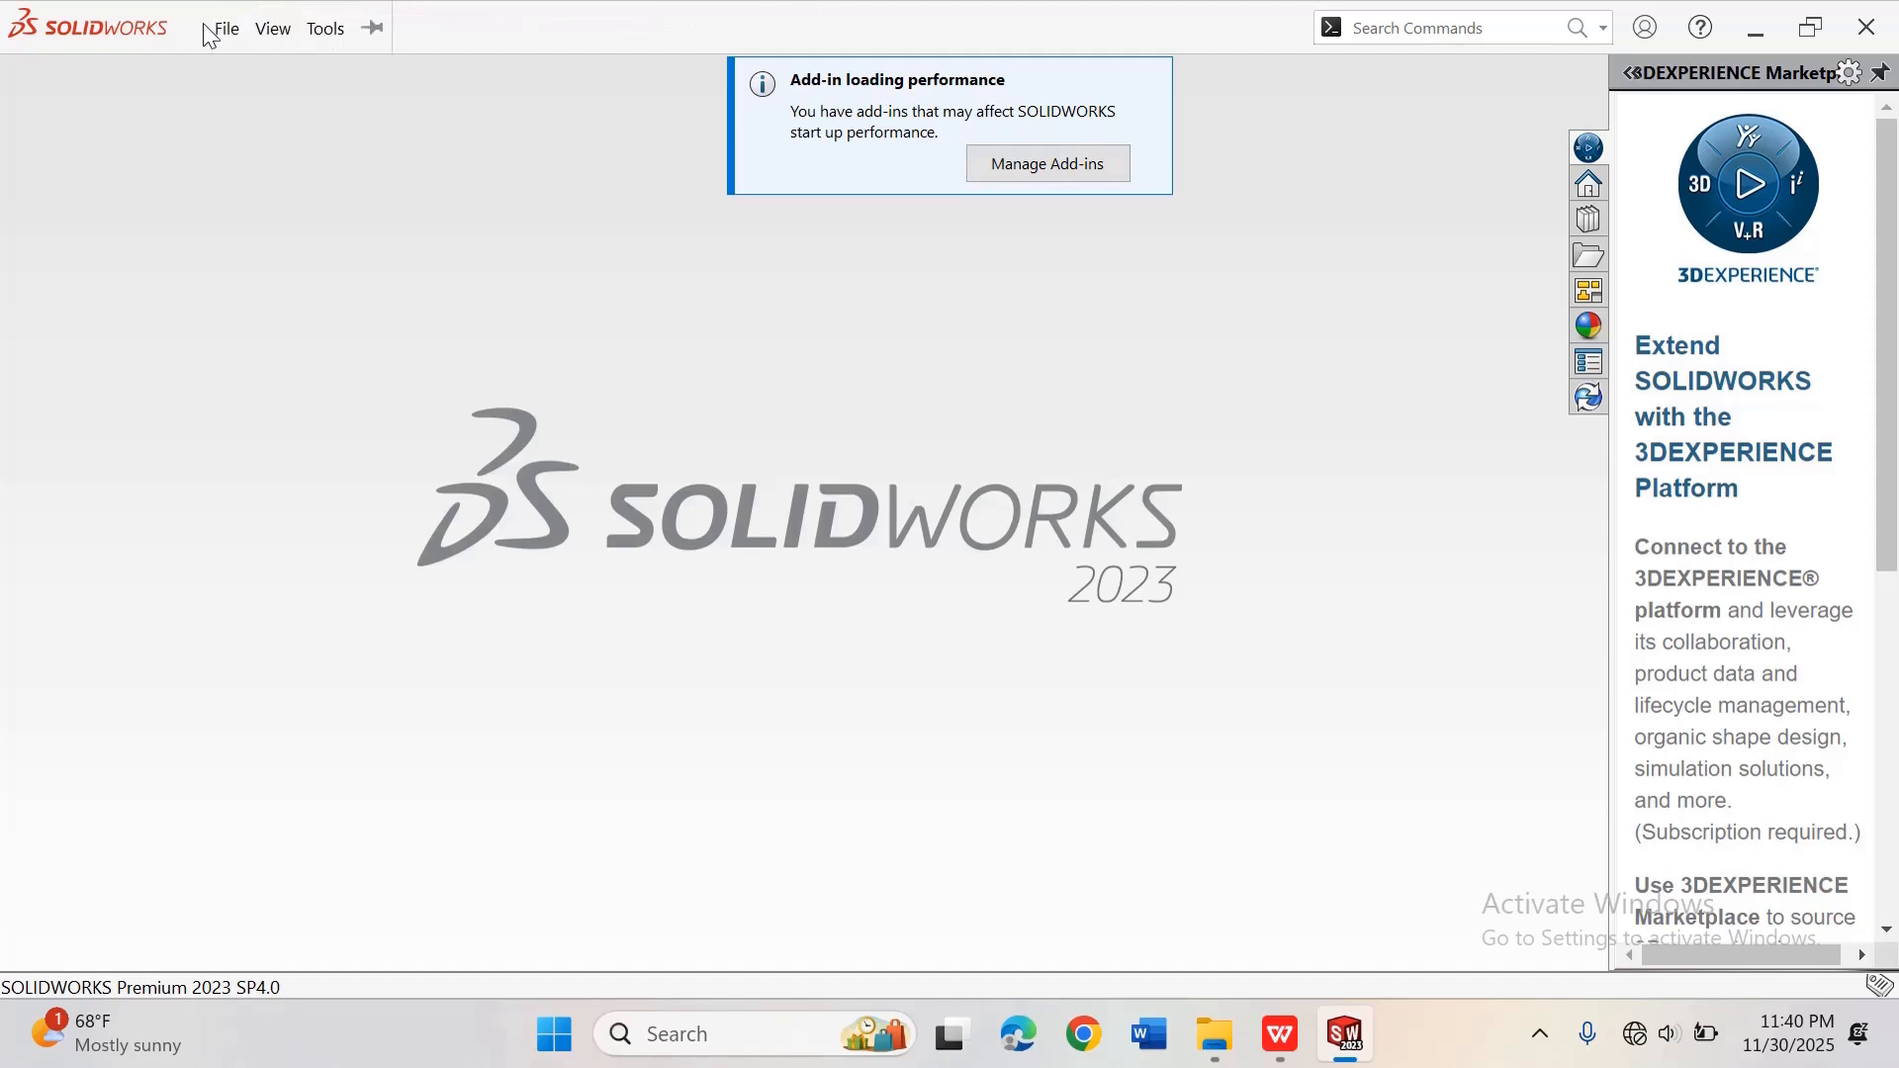
Step: Create a new part document and apply the Plain White scene as its background
{"action": "left_click", "coordinate": [226, 28]}
{"action": "left_click", "coordinate": [226, 33]}
{"action": "left_click", "coordinate": [226, 28]}
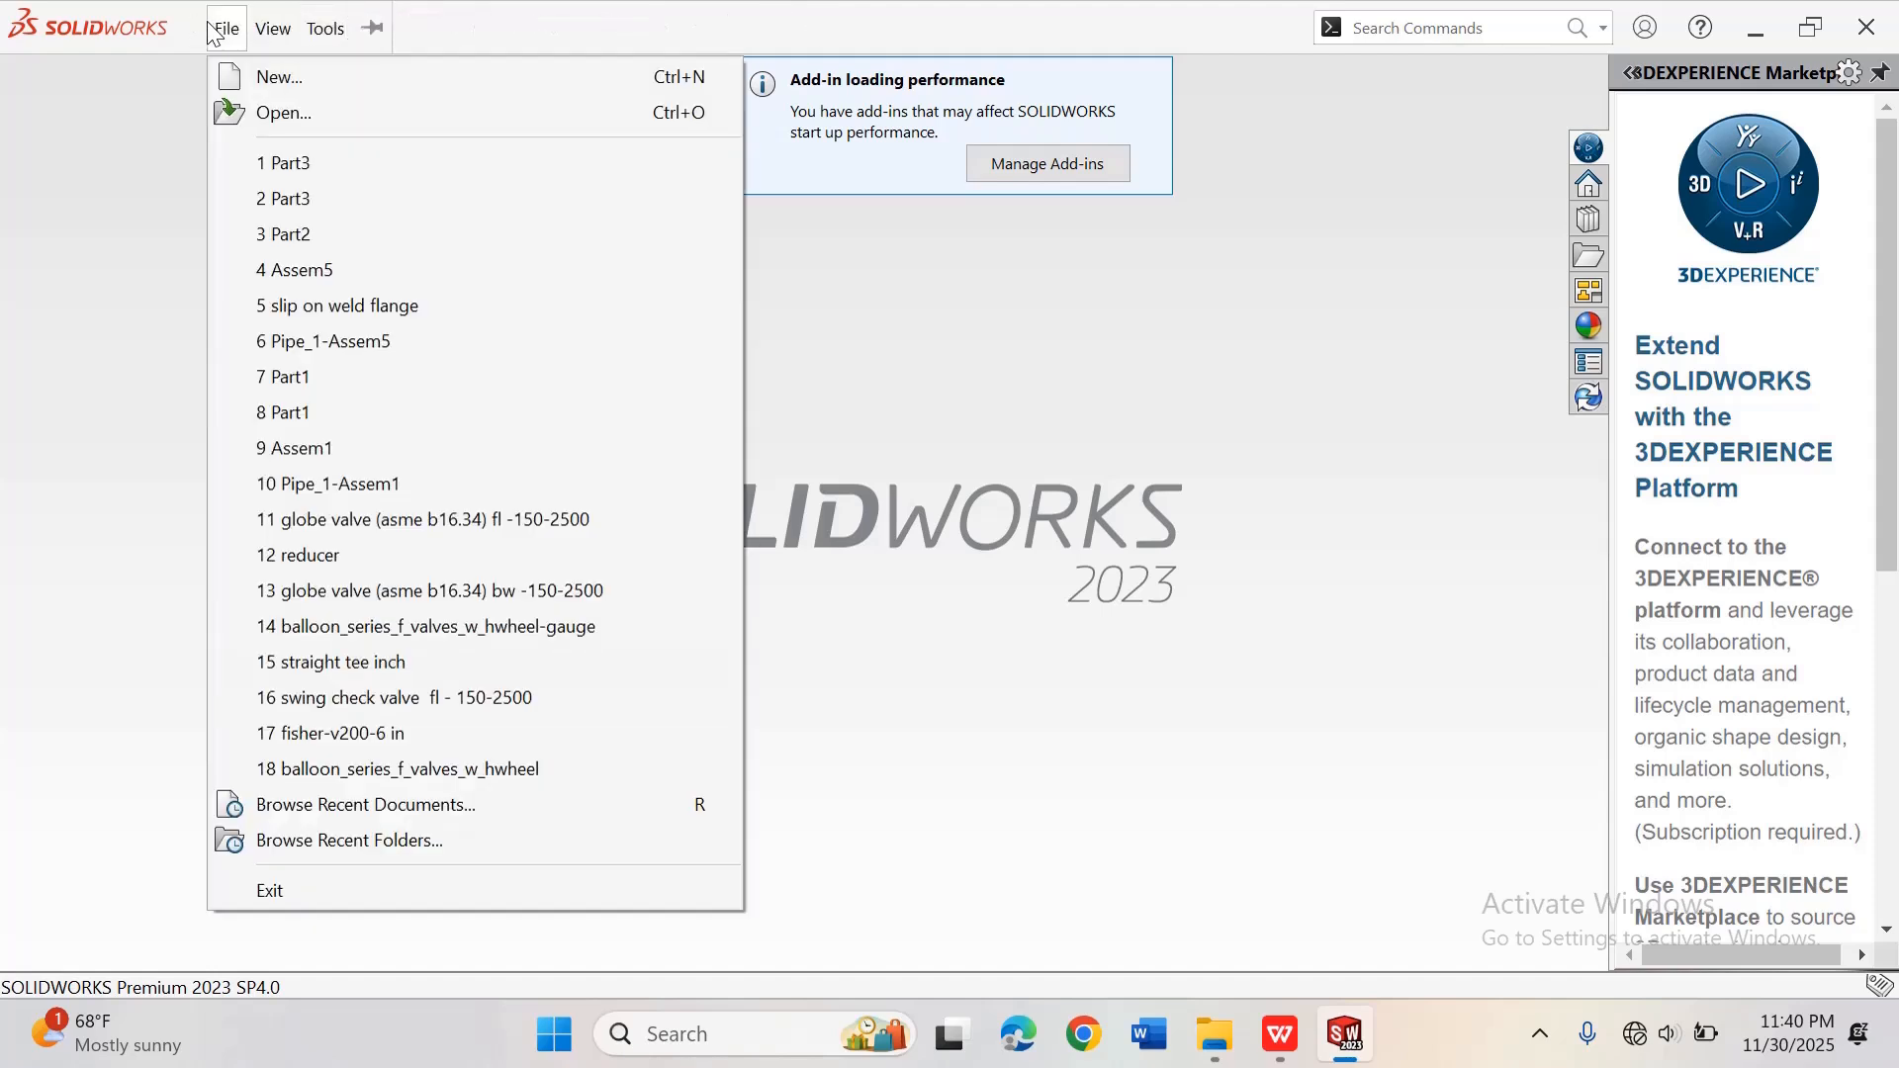
{"action": "left_click", "coordinate": [257, 77]}
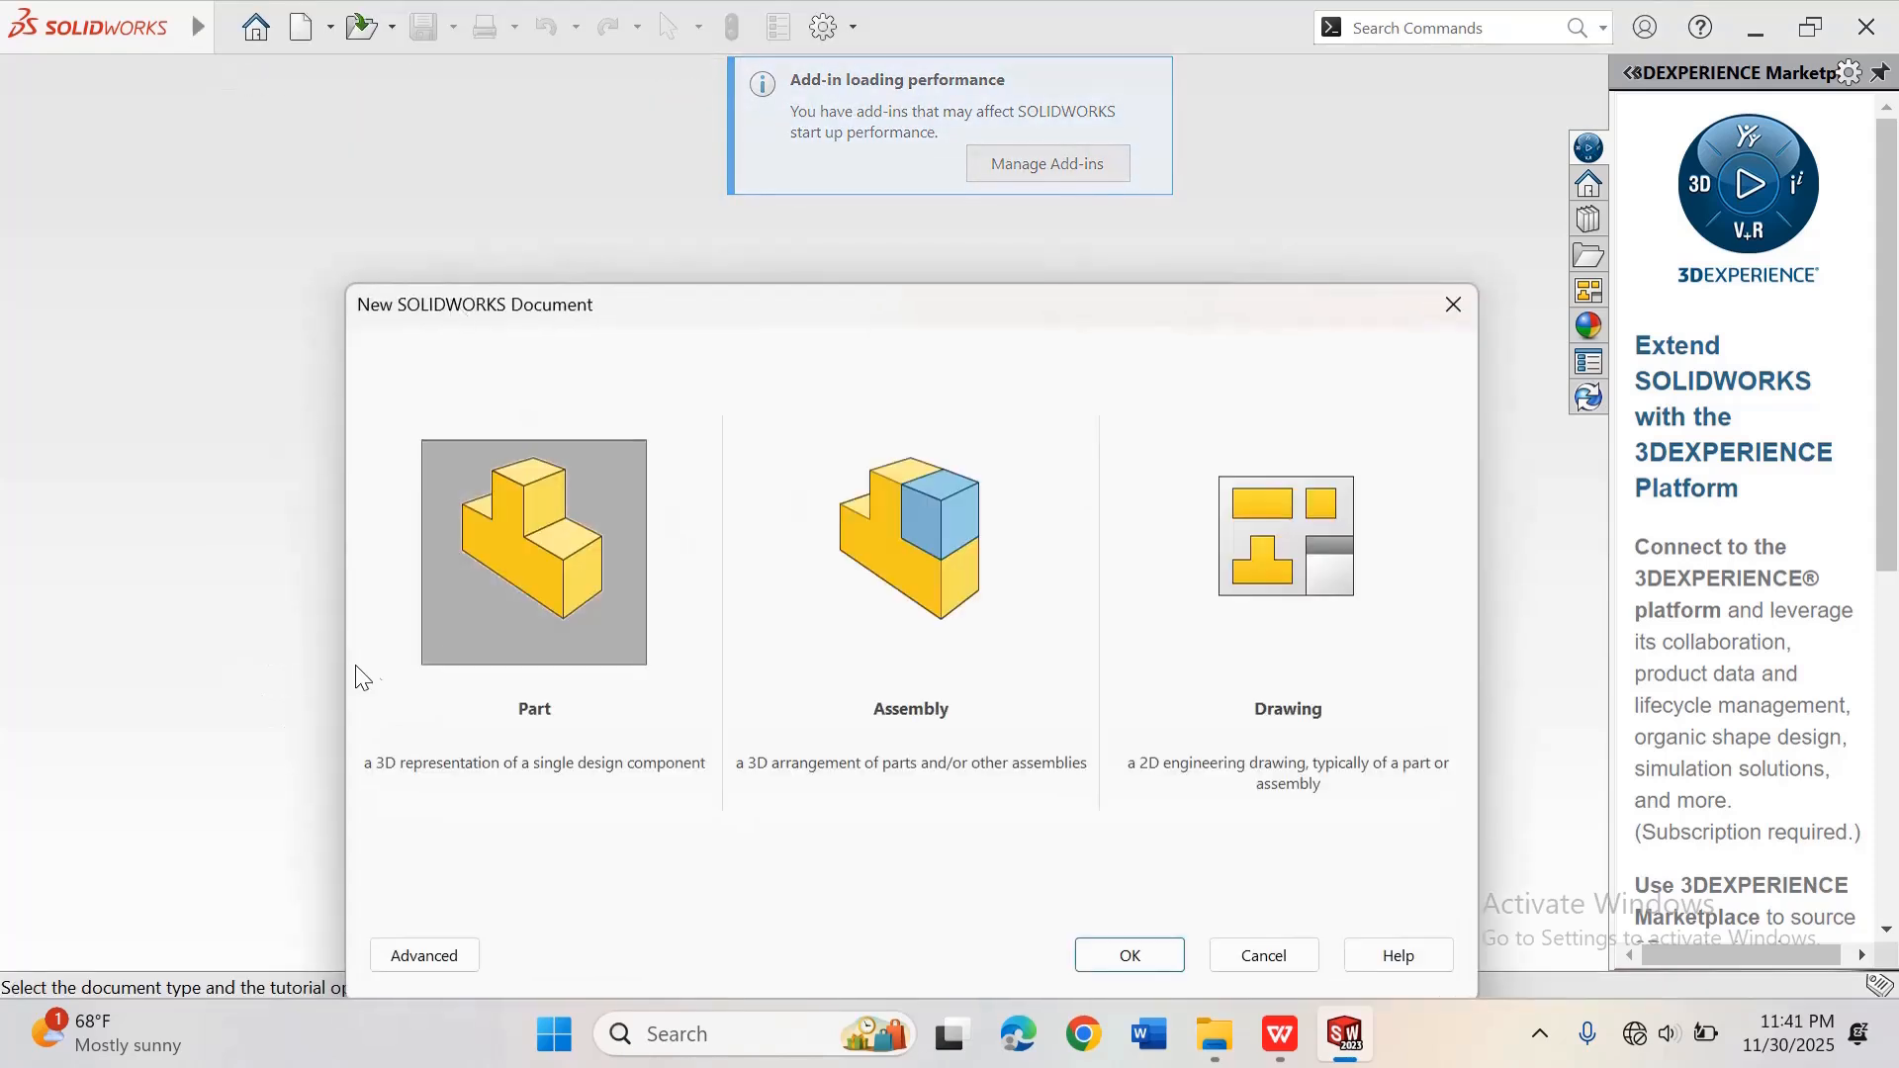
{"action": "left_click", "coordinate": [1138, 957]}
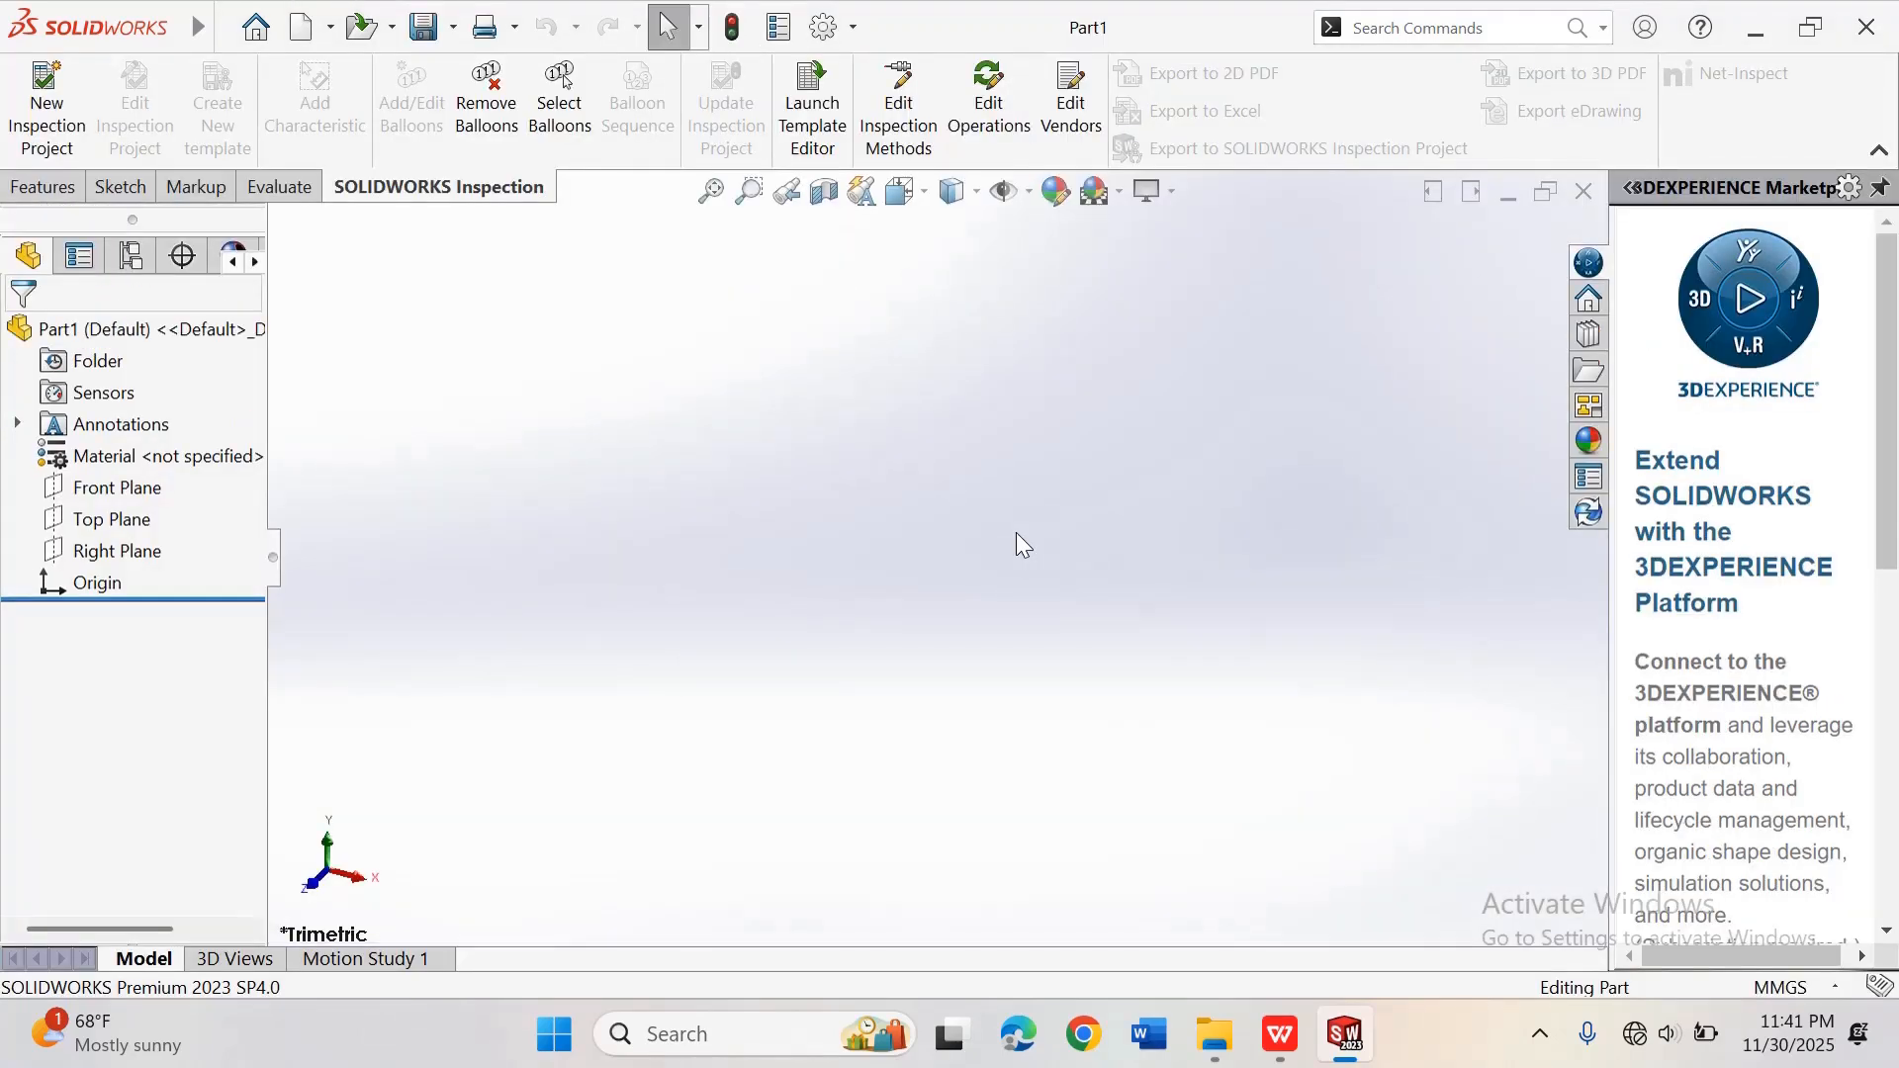
{"action": "left_click", "coordinate": [1127, 205]}
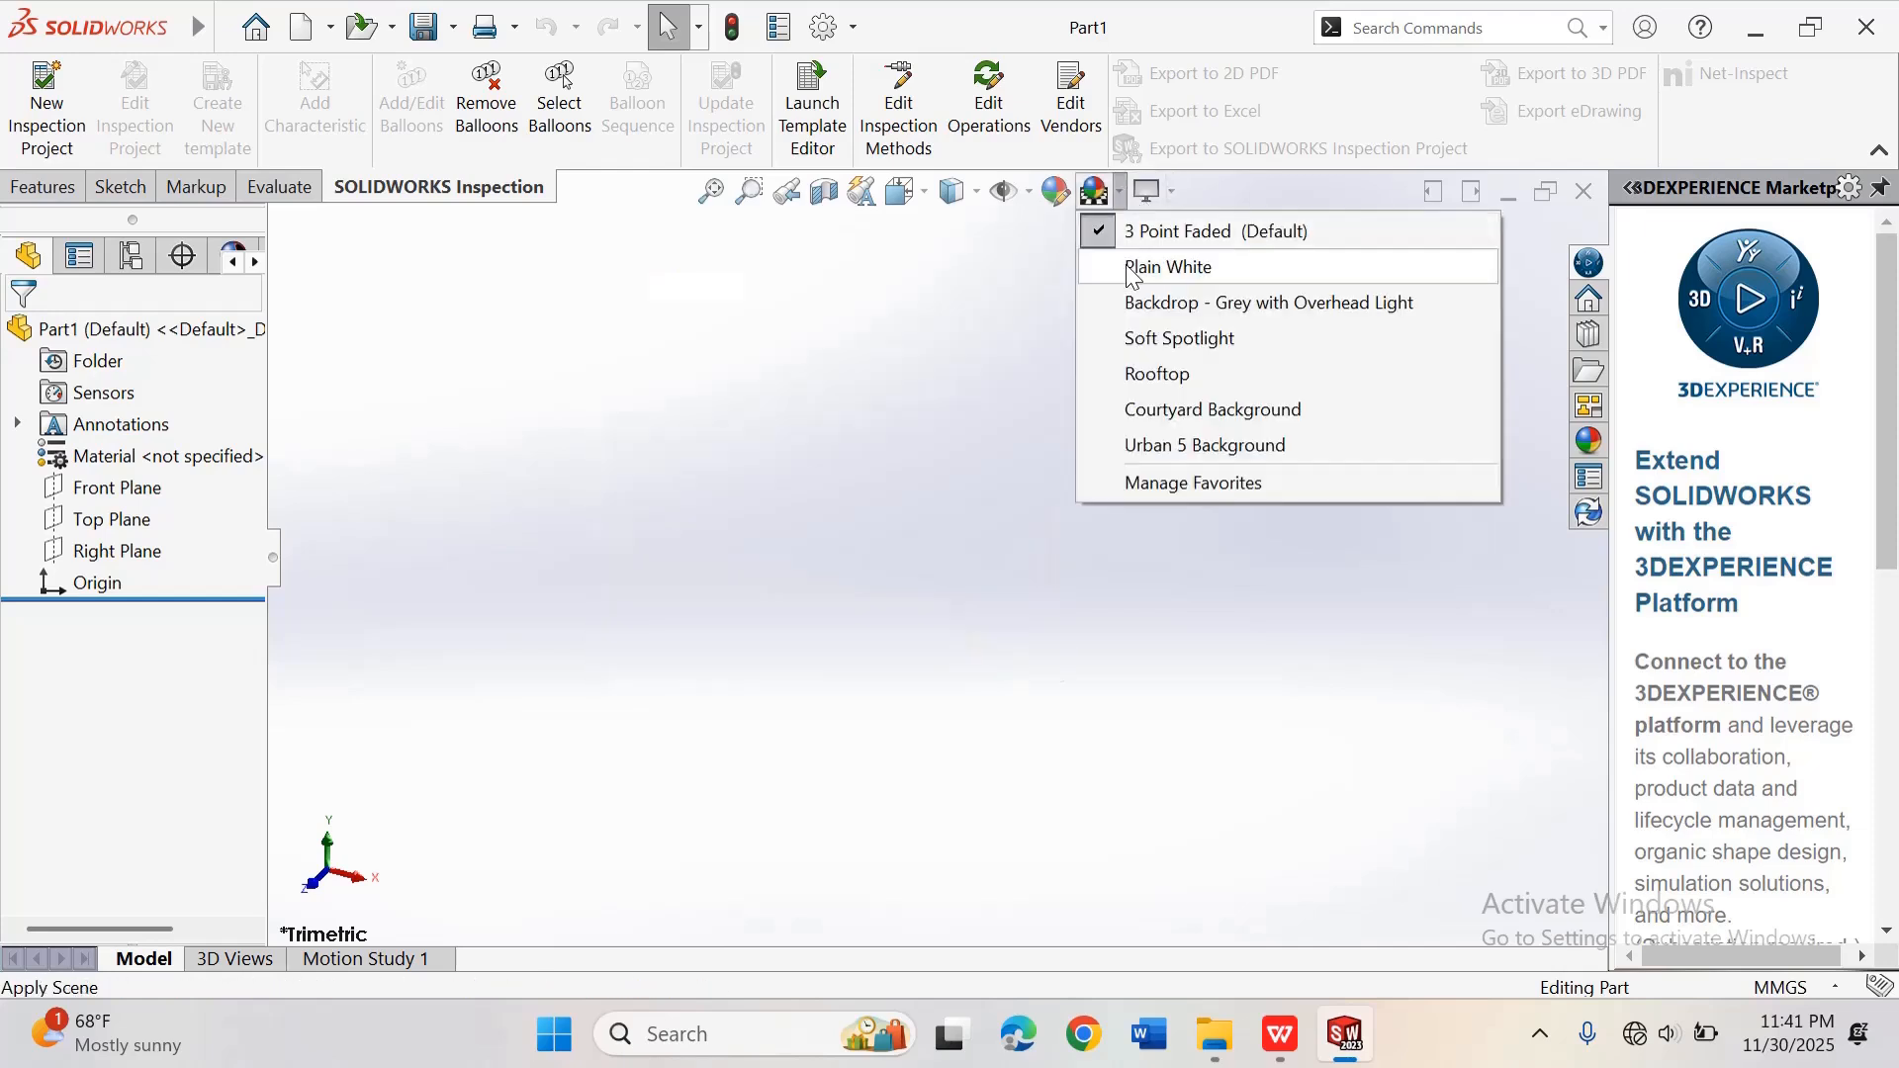
{"action": "left_click", "coordinate": [1167, 268]}
Step: Start a sketch on the Top Plane and draw a center rectangle about 54 mm wide and 180 mm tall at the origin
{"action": "left_click", "coordinate": [106, 518]}
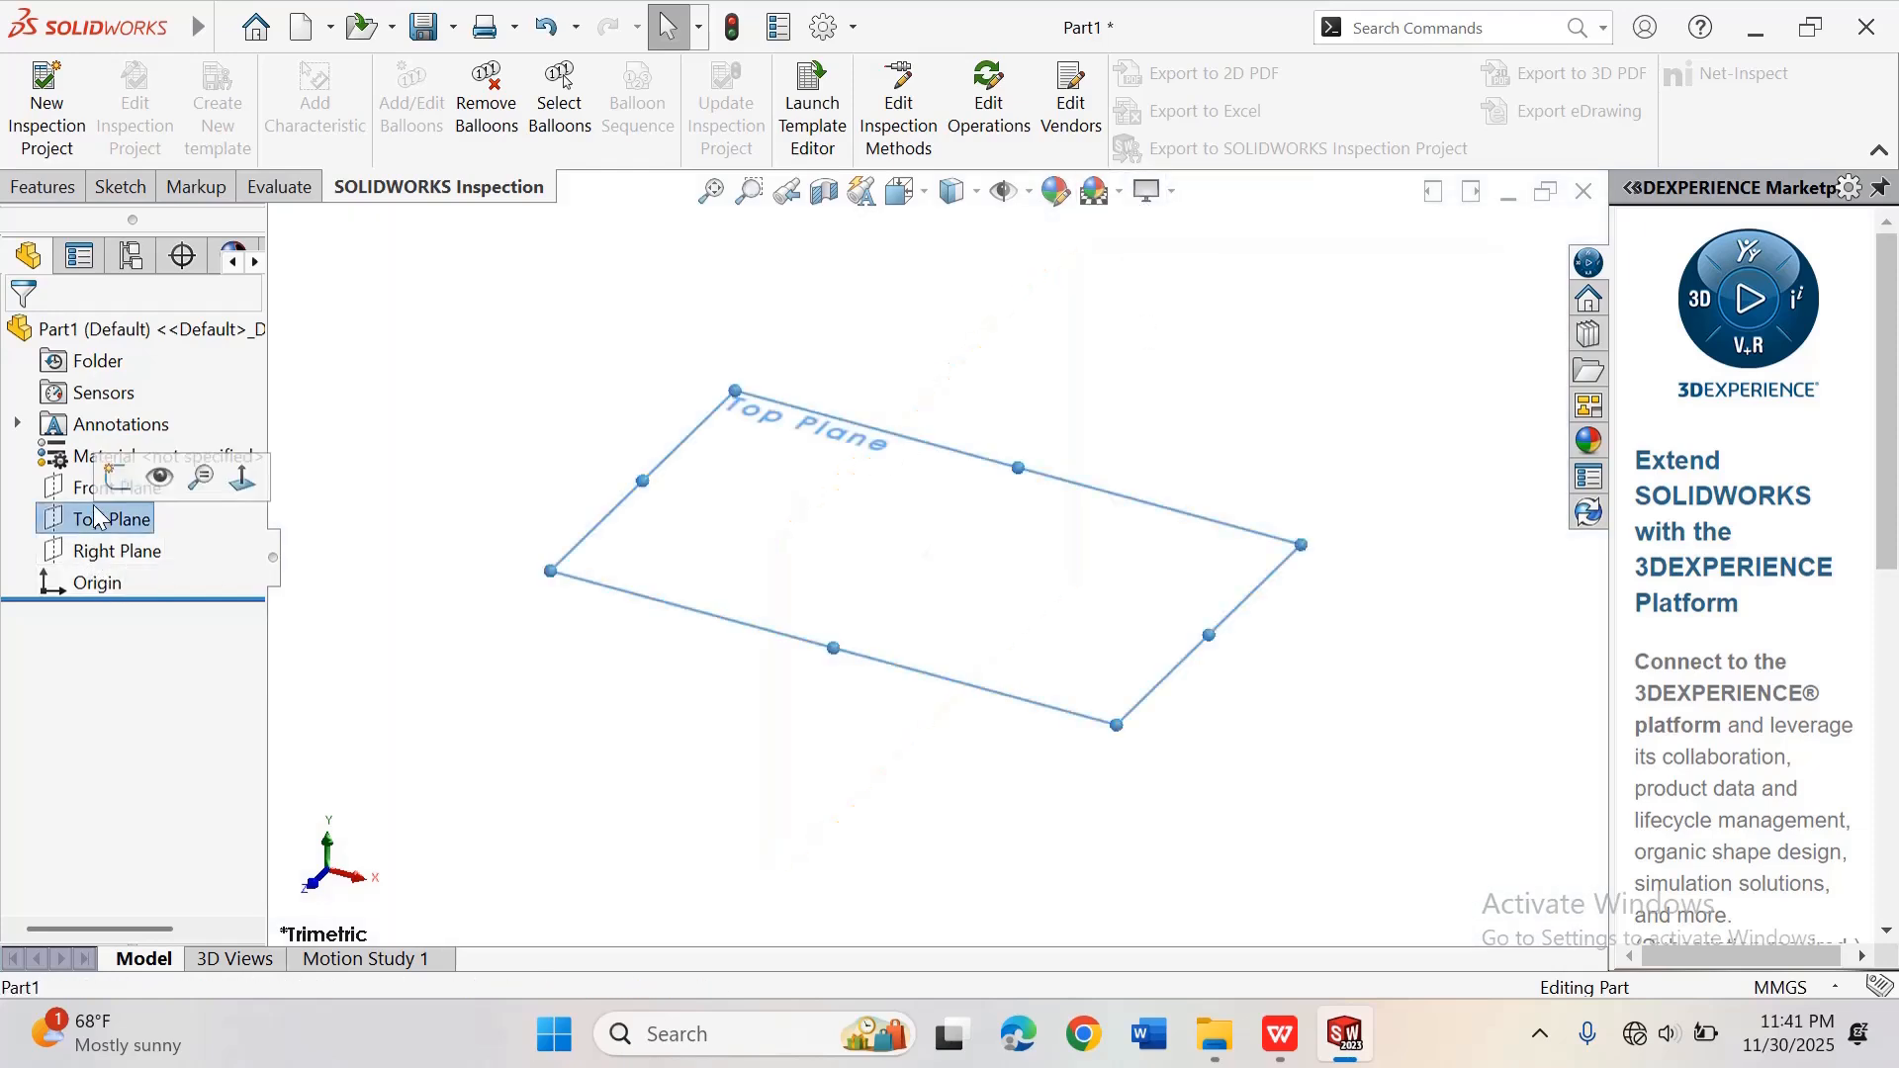
{"action": "left_click", "coordinate": [116, 479]}
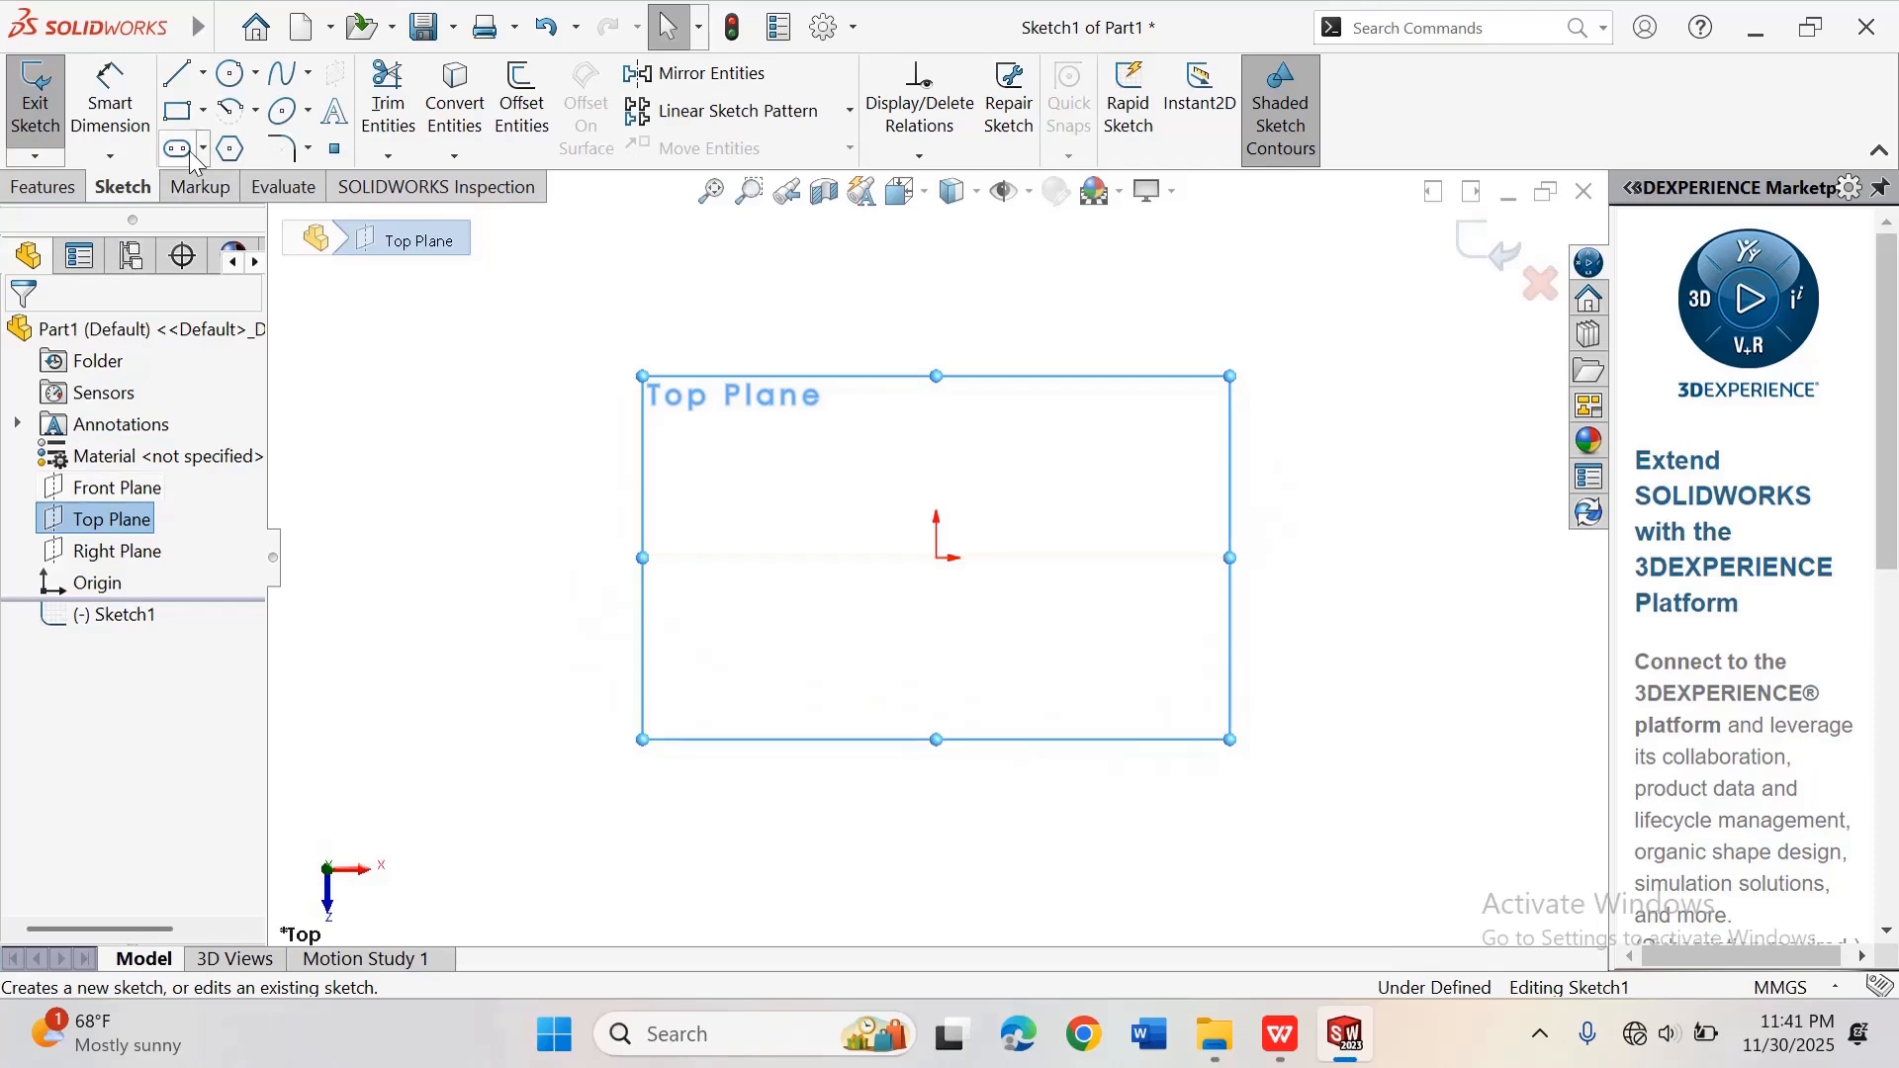
{"action": "left_click", "coordinate": [203, 111]}
{"action": "left_click", "coordinate": [226, 186]}
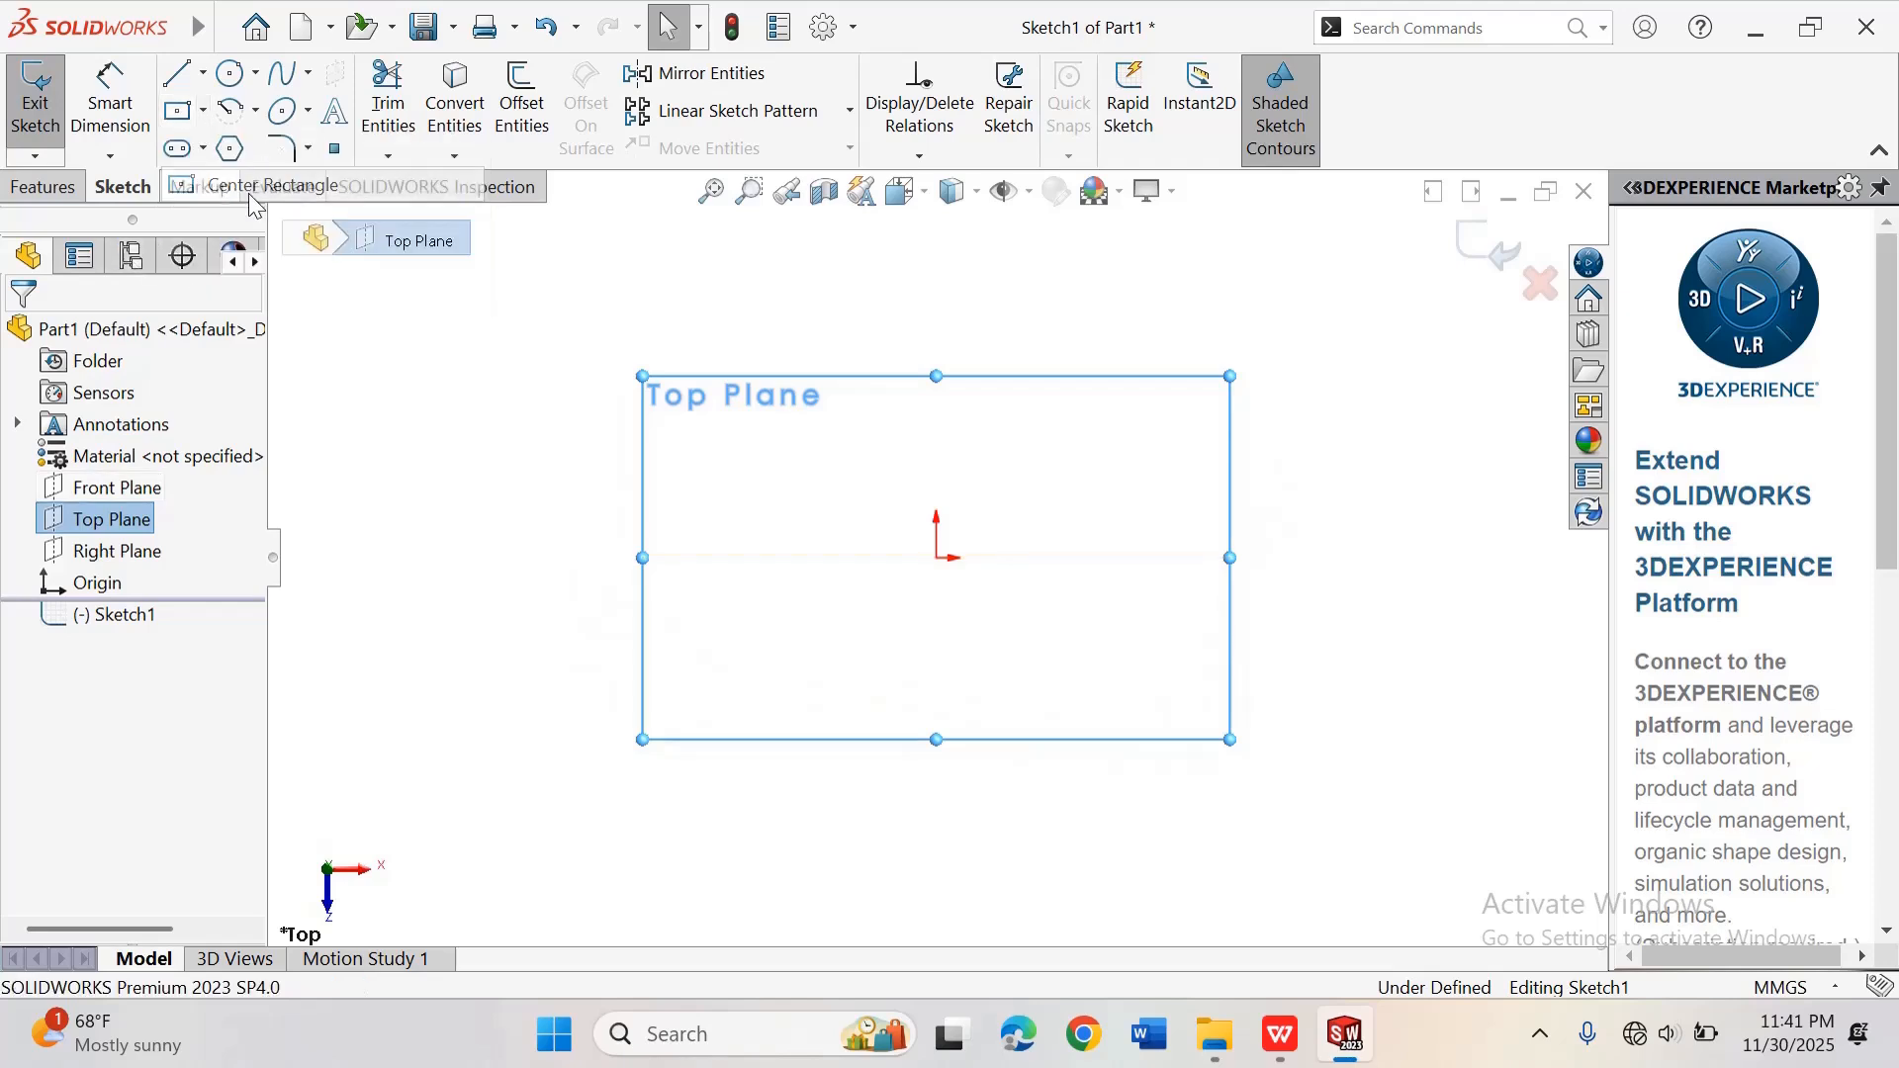
{"action": "left_click", "coordinate": [936, 559]}
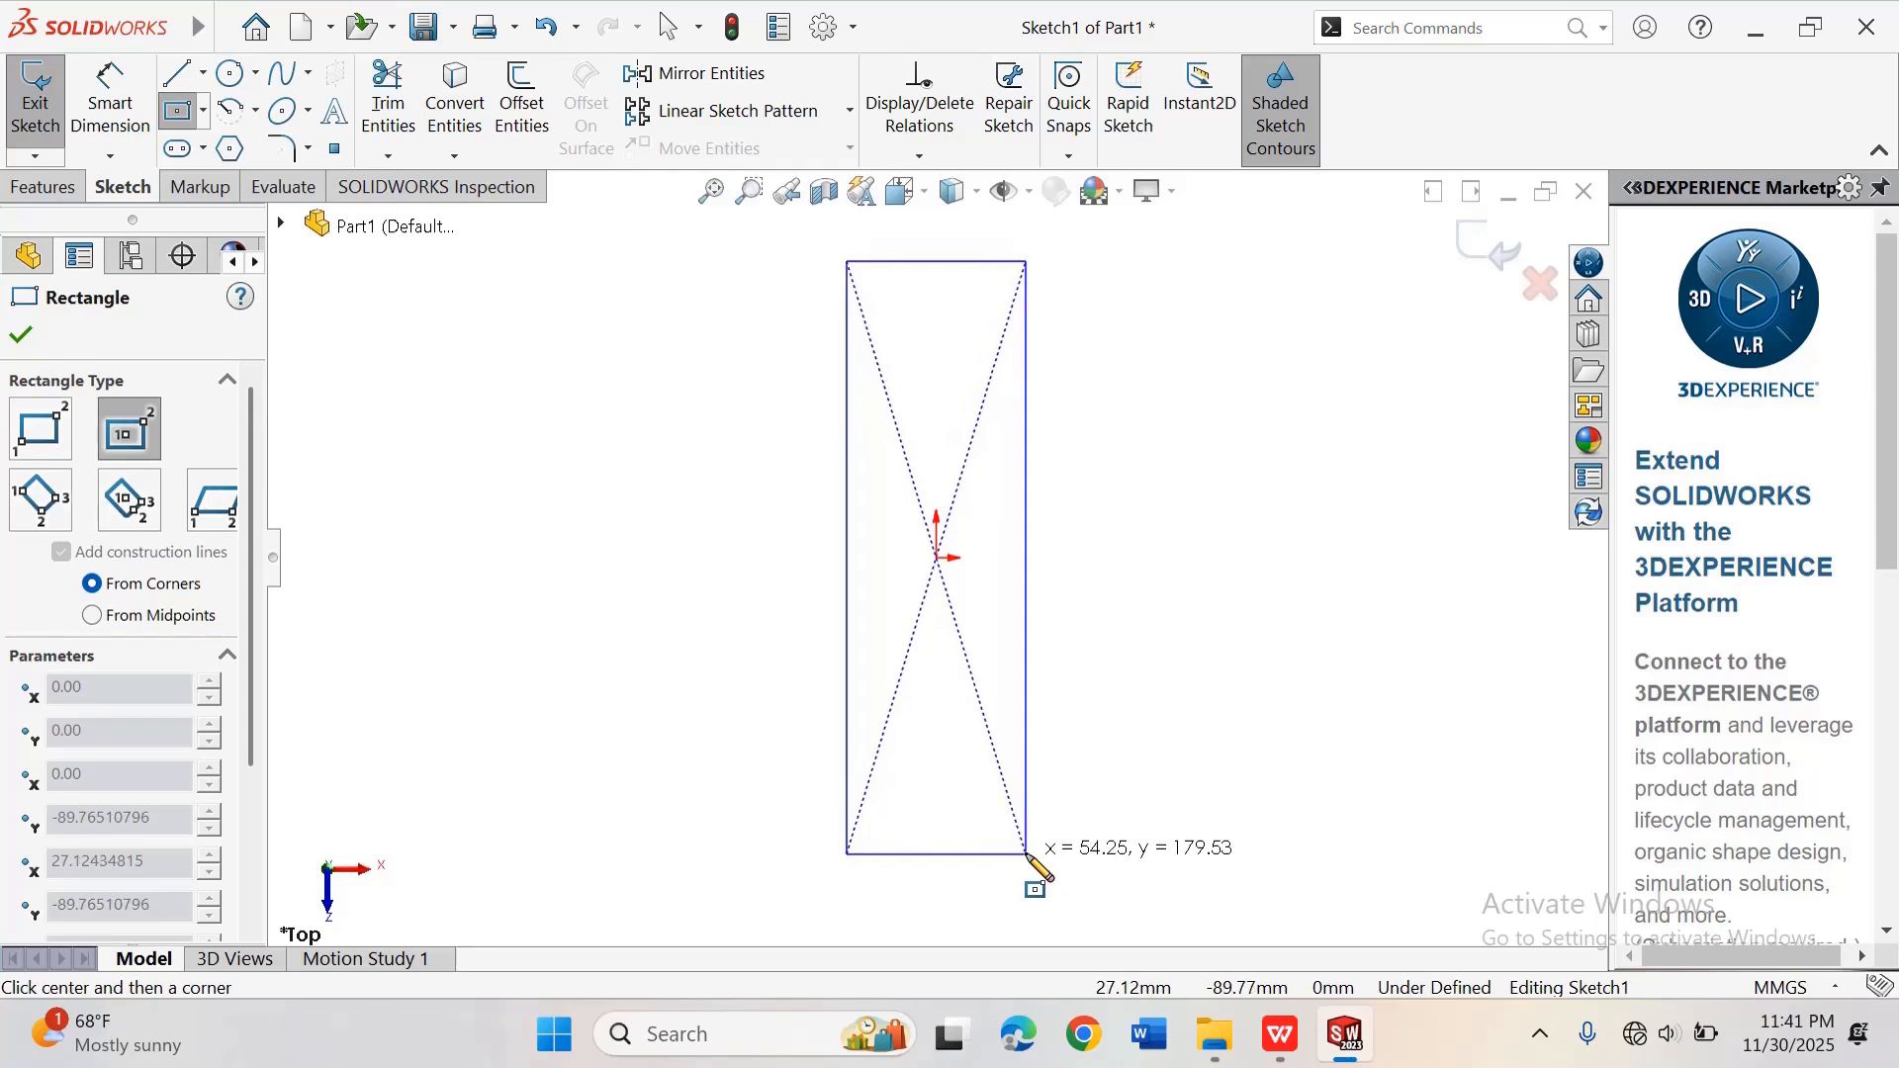
{"action": "left_click", "coordinate": [1026, 854]}
{"action": "right_click", "coordinate": [1026, 855]}
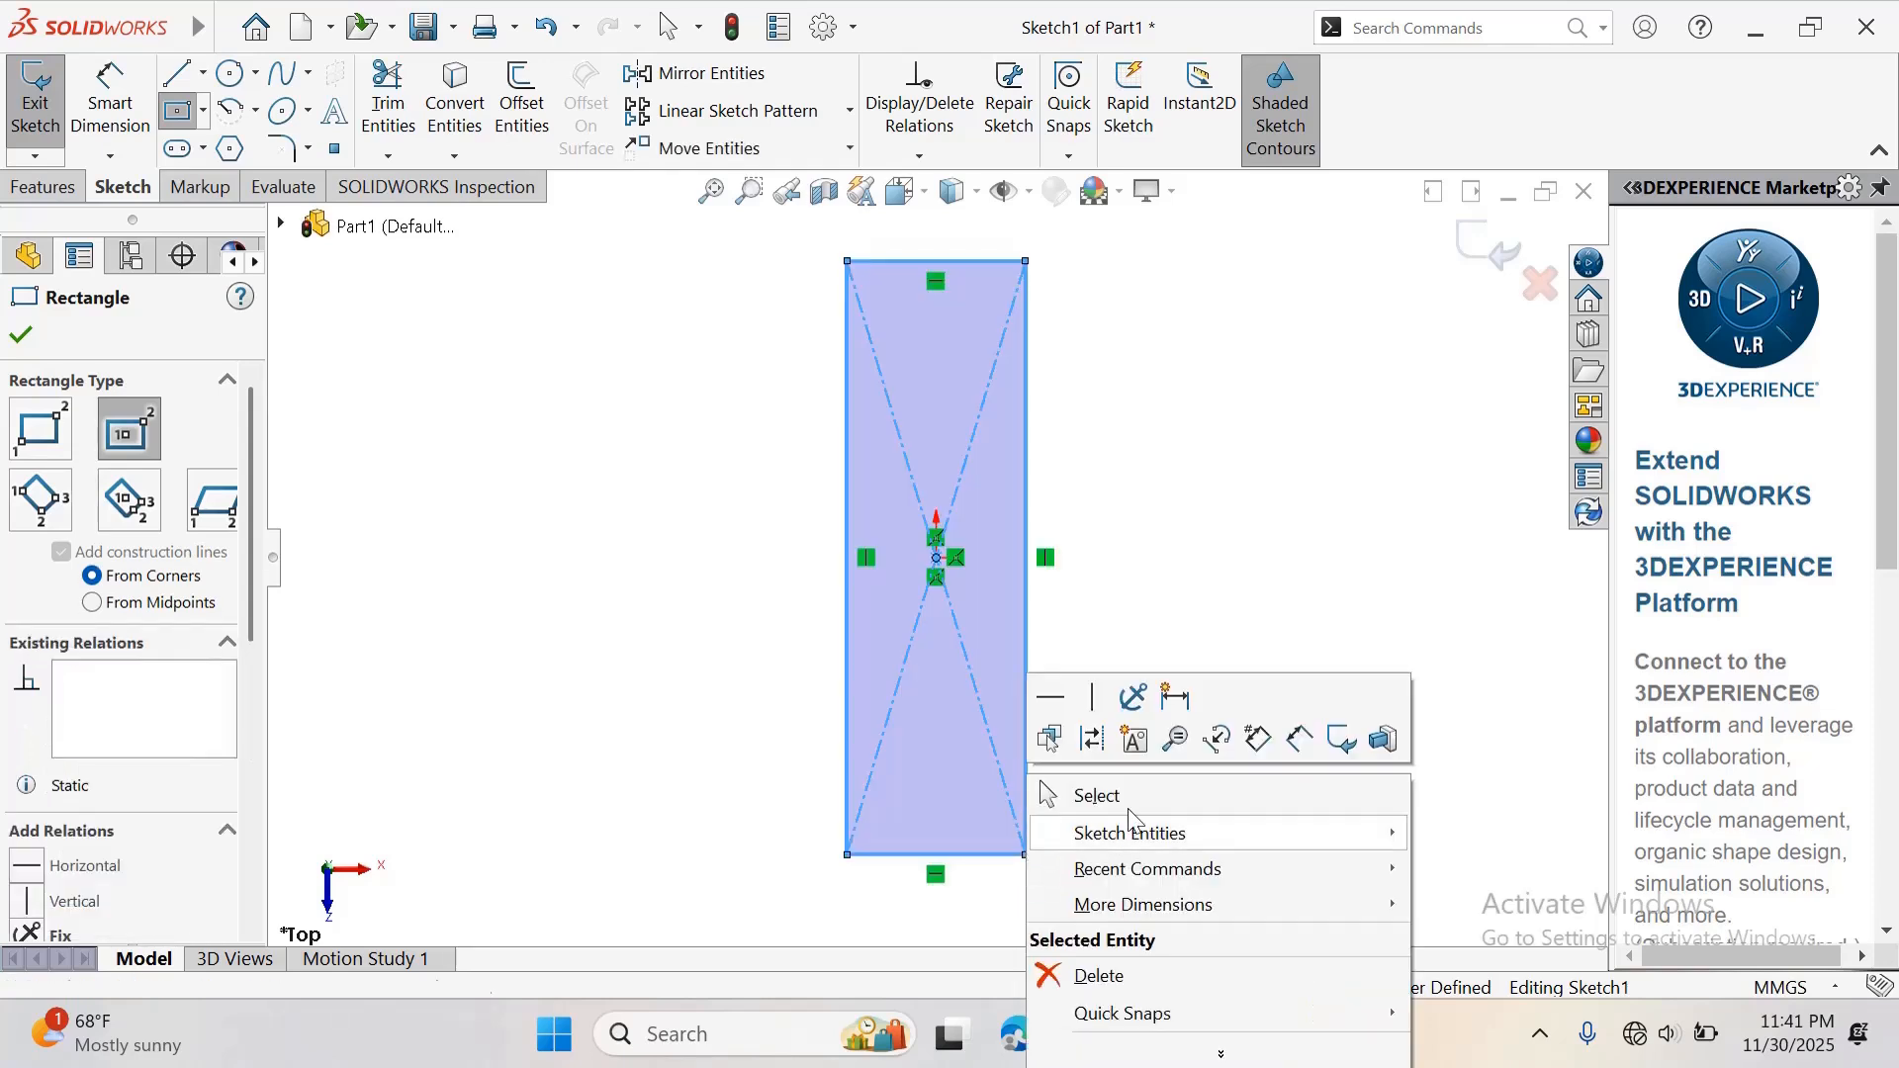
{"action": "left_click", "coordinate": [1128, 799]}
Step: Dimension the rectangle's upper horizontal edge and set its width to 36 mm
{"action": "scroll", "coordinate": [1092, 419], "scroll_direction": "up", "scroll_amount": 3}
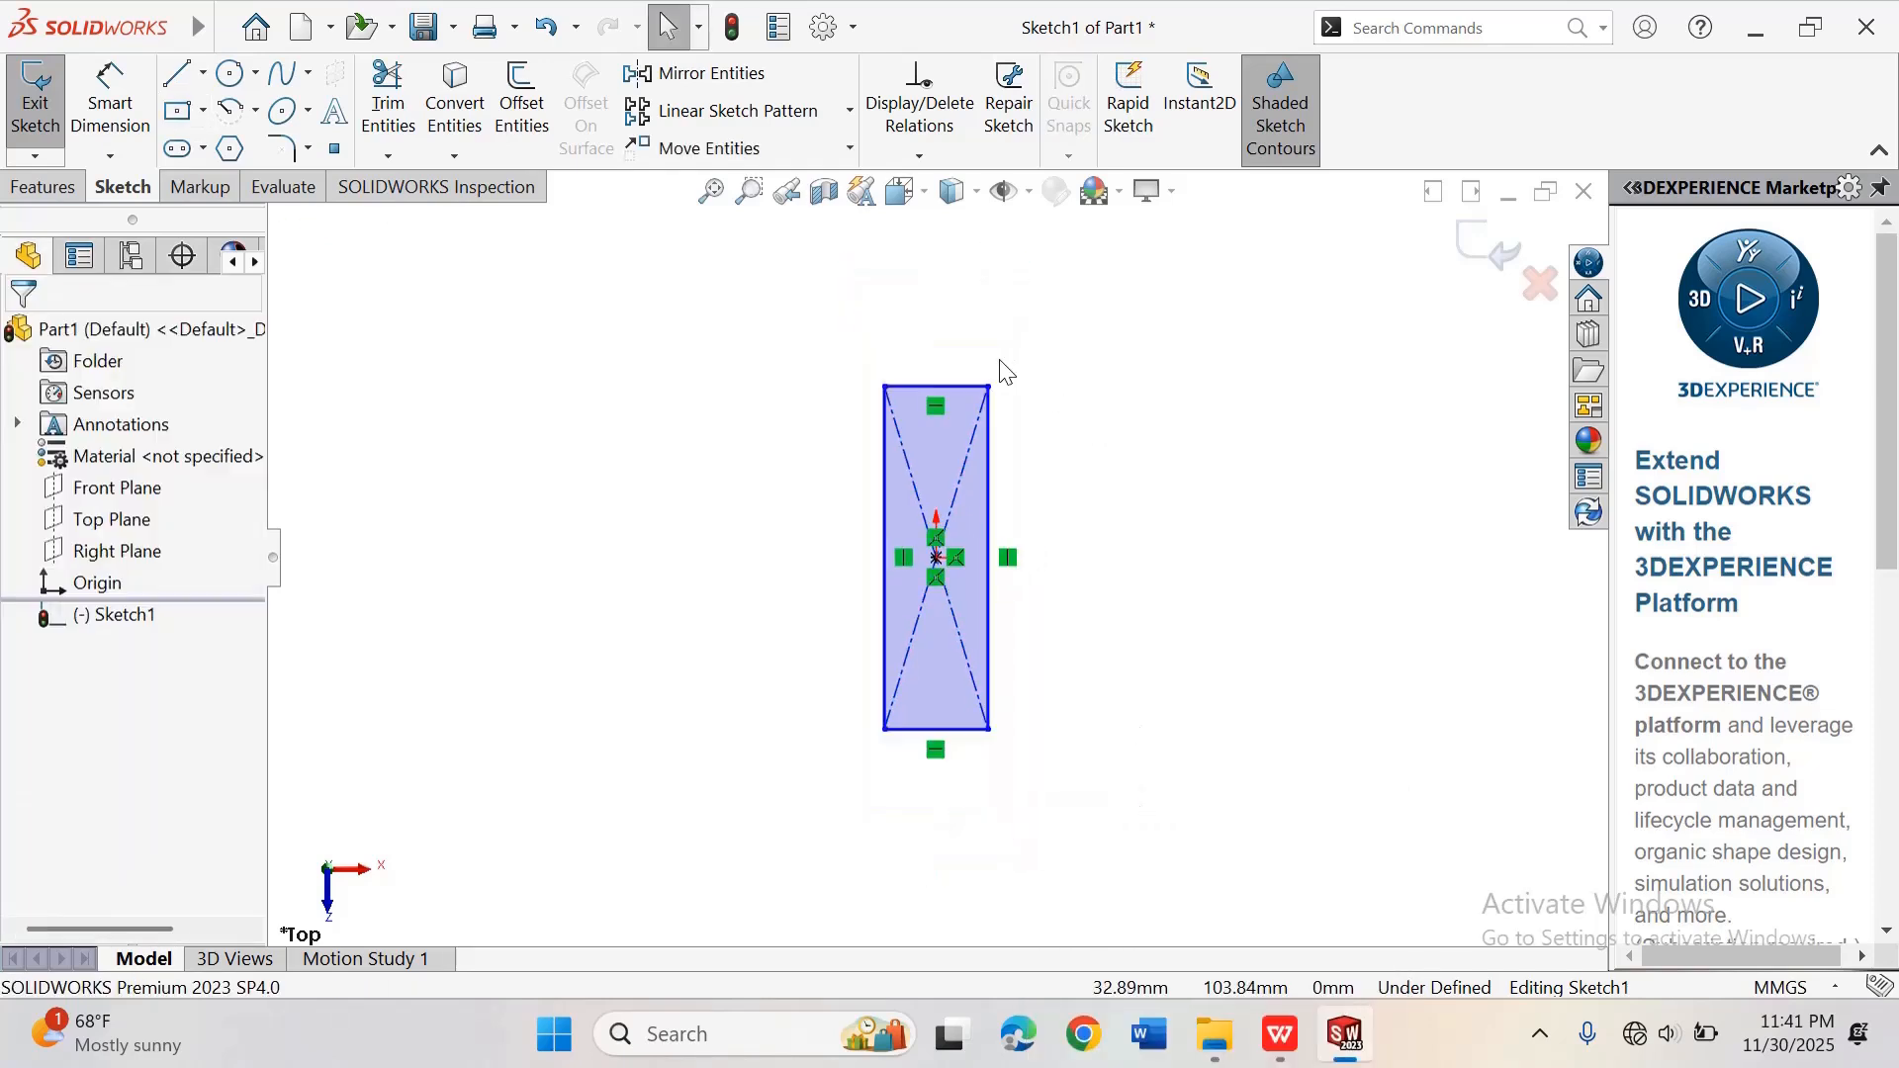
{"action": "scroll", "coordinate": [997, 362], "scroll_direction": "down", "scroll_amount": 2}
{"action": "scroll", "coordinate": [846, 416], "scroll_direction": "up", "scroll_amount": 1}
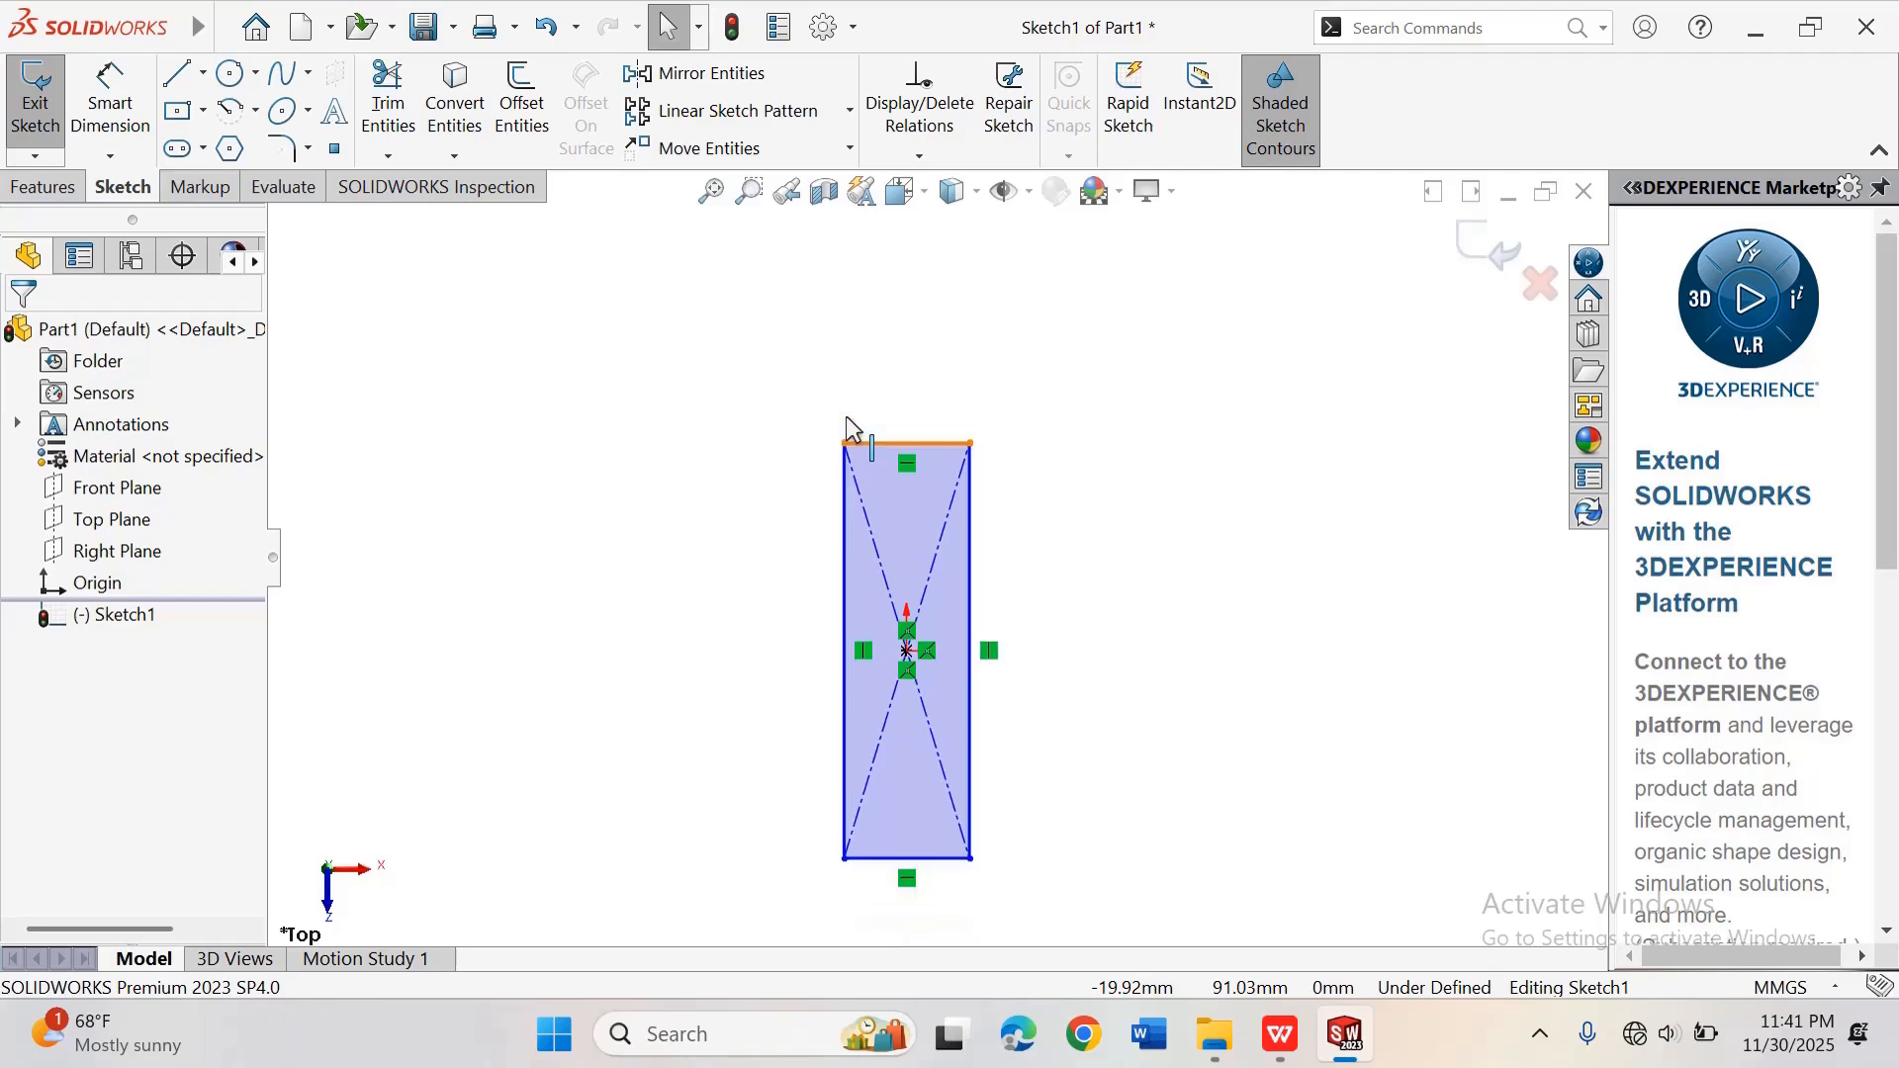
{"action": "scroll", "coordinate": [846, 415], "scroll_direction": "down", "scroll_amount": 2}
{"action": "scroll", "coordinate": [905, 509], "scroll_direction": "up", "scroll_amount": 2}
{"action": "scroll", "coordinate": [905, 513], "scroll_direction": "down", "scroll_amount": 1}
{"action": "right_click_drag", "start_coordinate": [1133, 409], "coordinate": [1170, 317]}
{"action": "left_click", "coordinate": [1004, 495]}
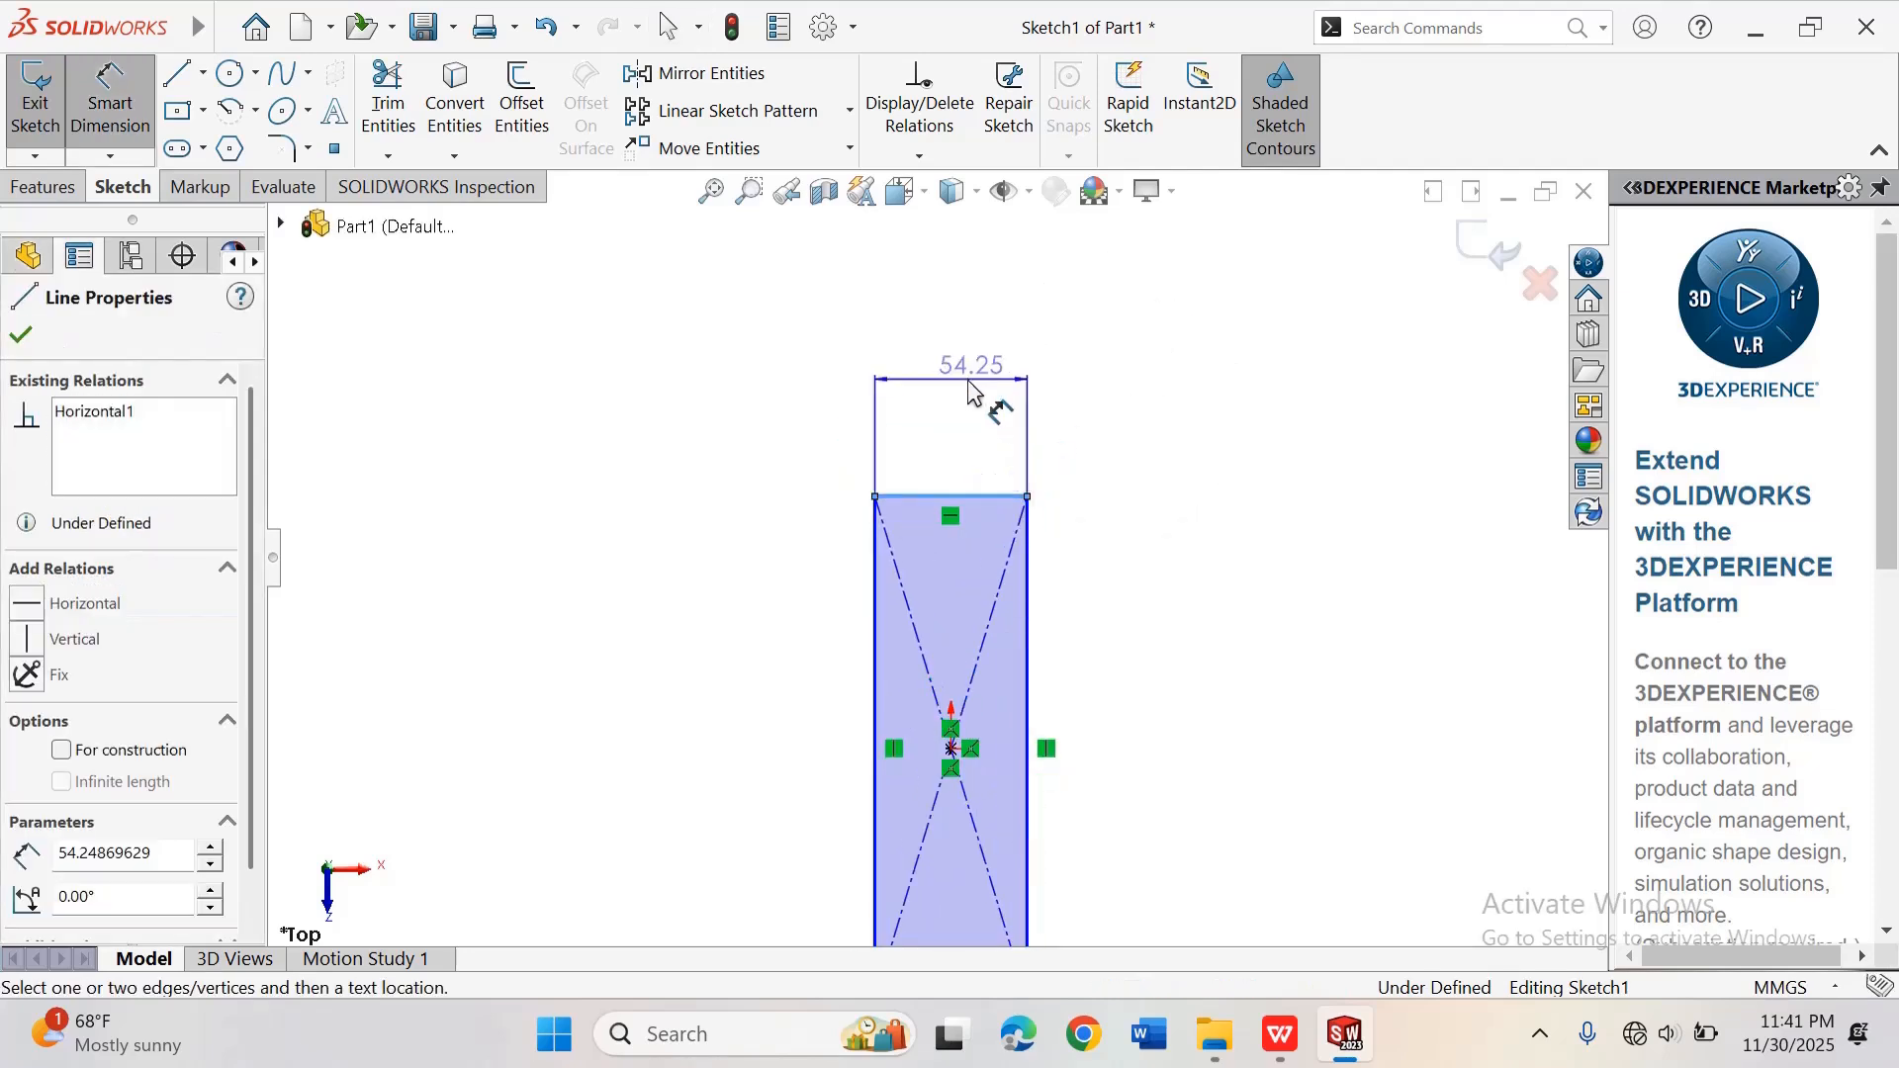
{"action": "left_click", "coordinate": [972, 393]}
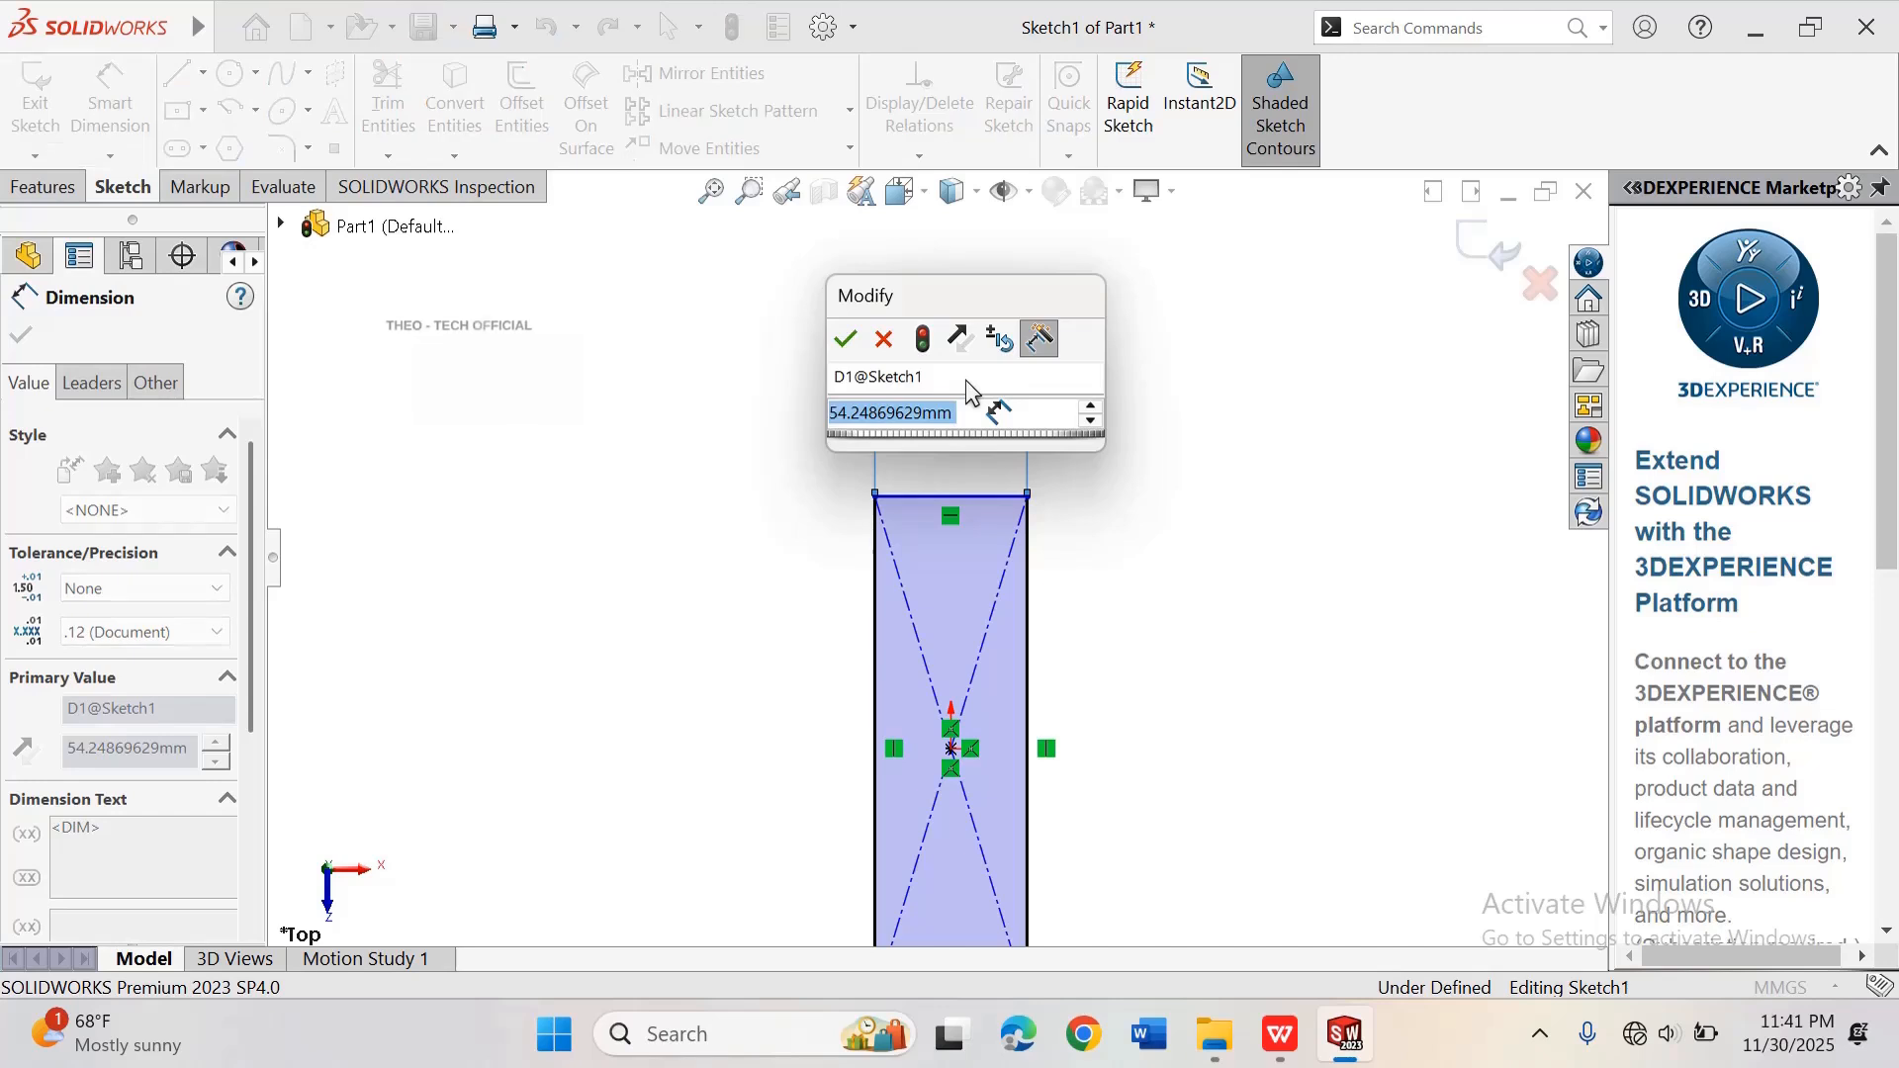
{"action": "type", "text": "3"}
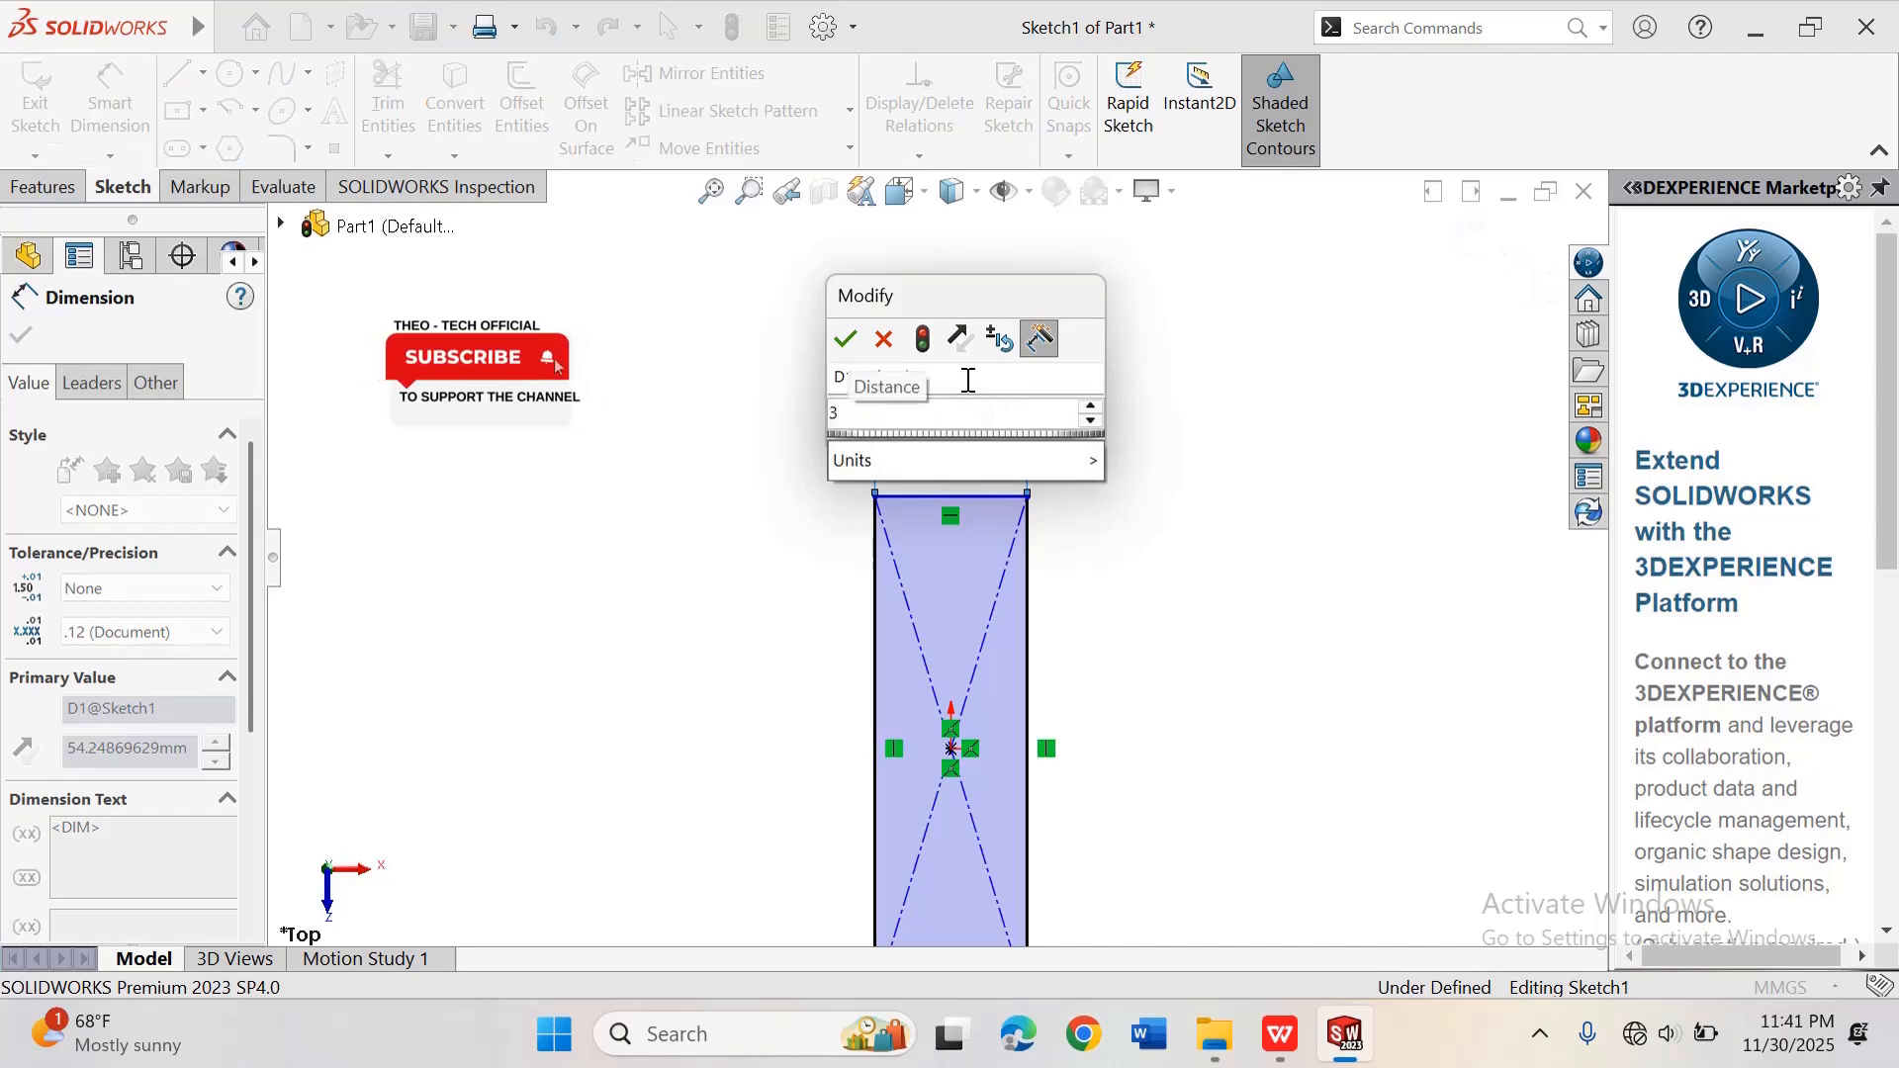
{"action": "type", "text": "6"}
{"action": "key", "text": "Return"}
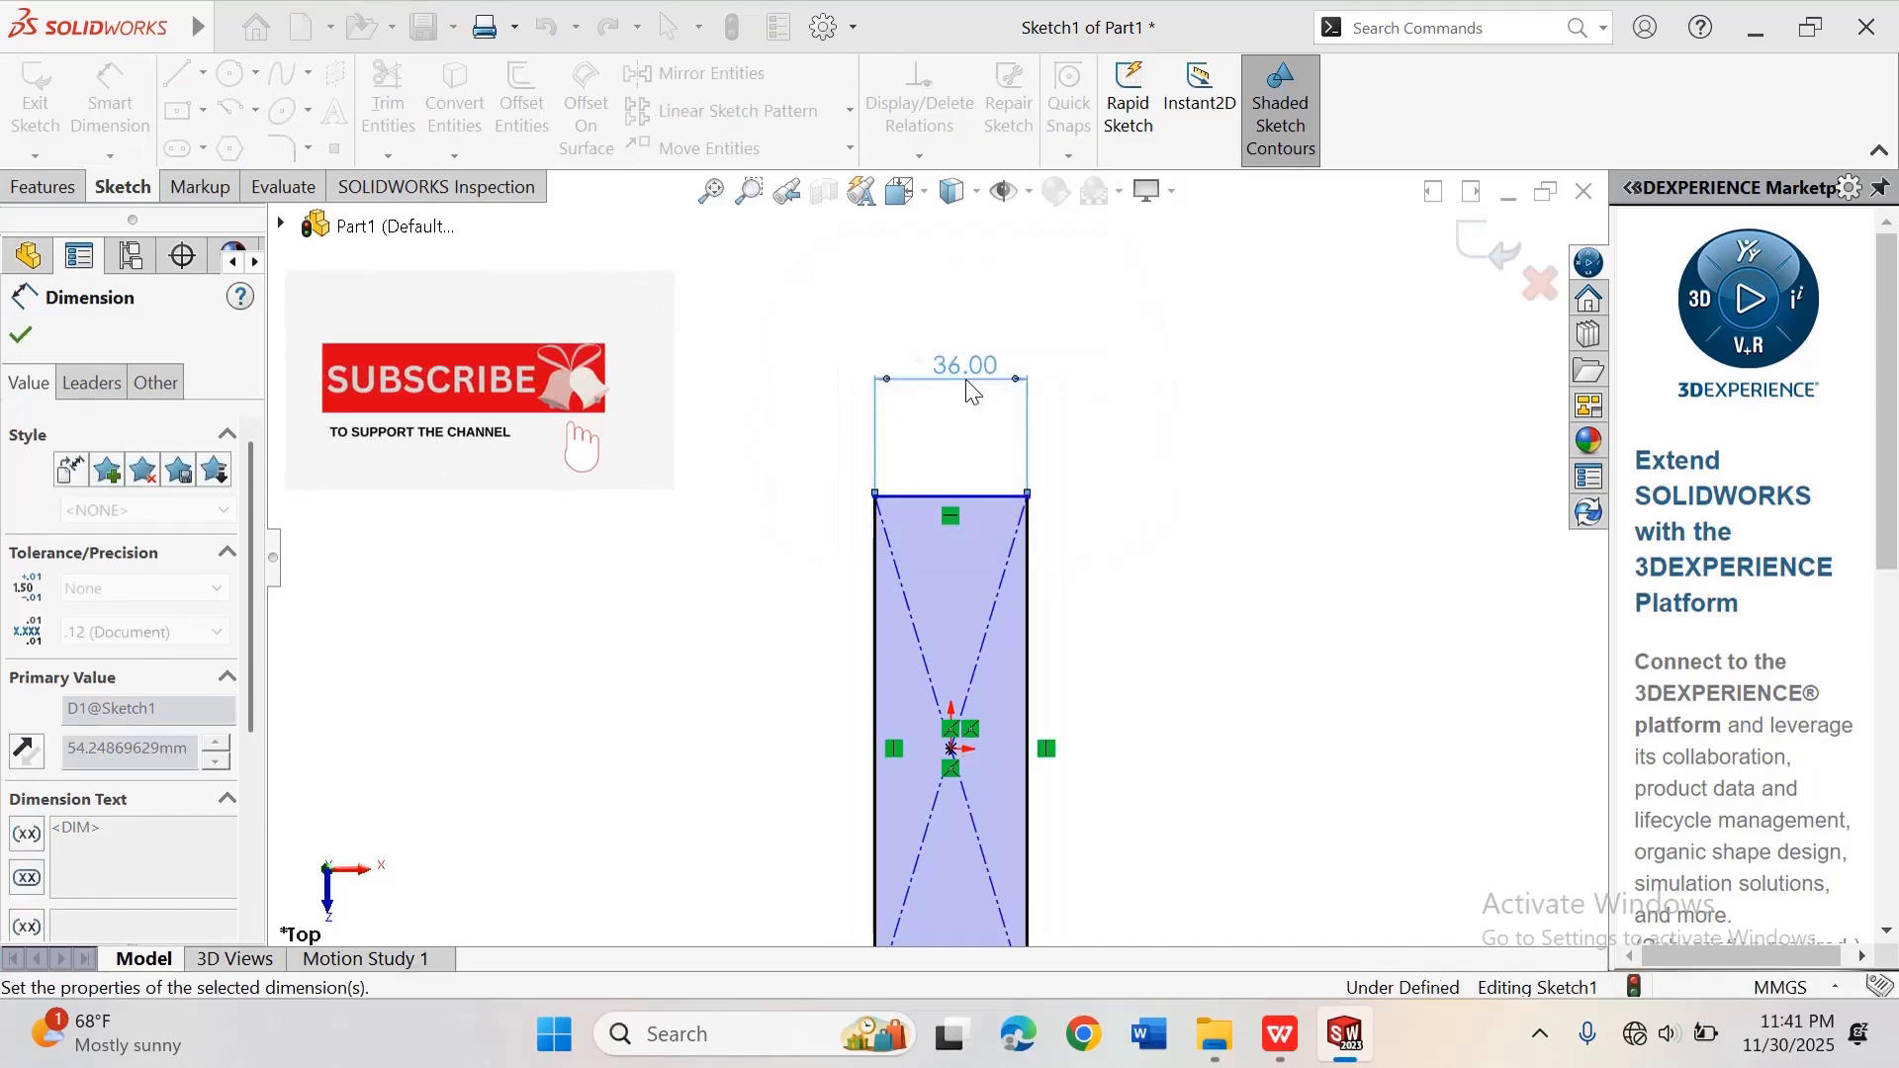
Step: Dimension the rectangle's vertical side and set its length to 92 mm
{"action": "scroll", "coordinate": [996, 692], "scroll_direction": "up", "scroll_amount": 2}
{"action": "scroll", "coordinate": [996, 692], "scroll_direction": "down", "scroll_amount": 2}
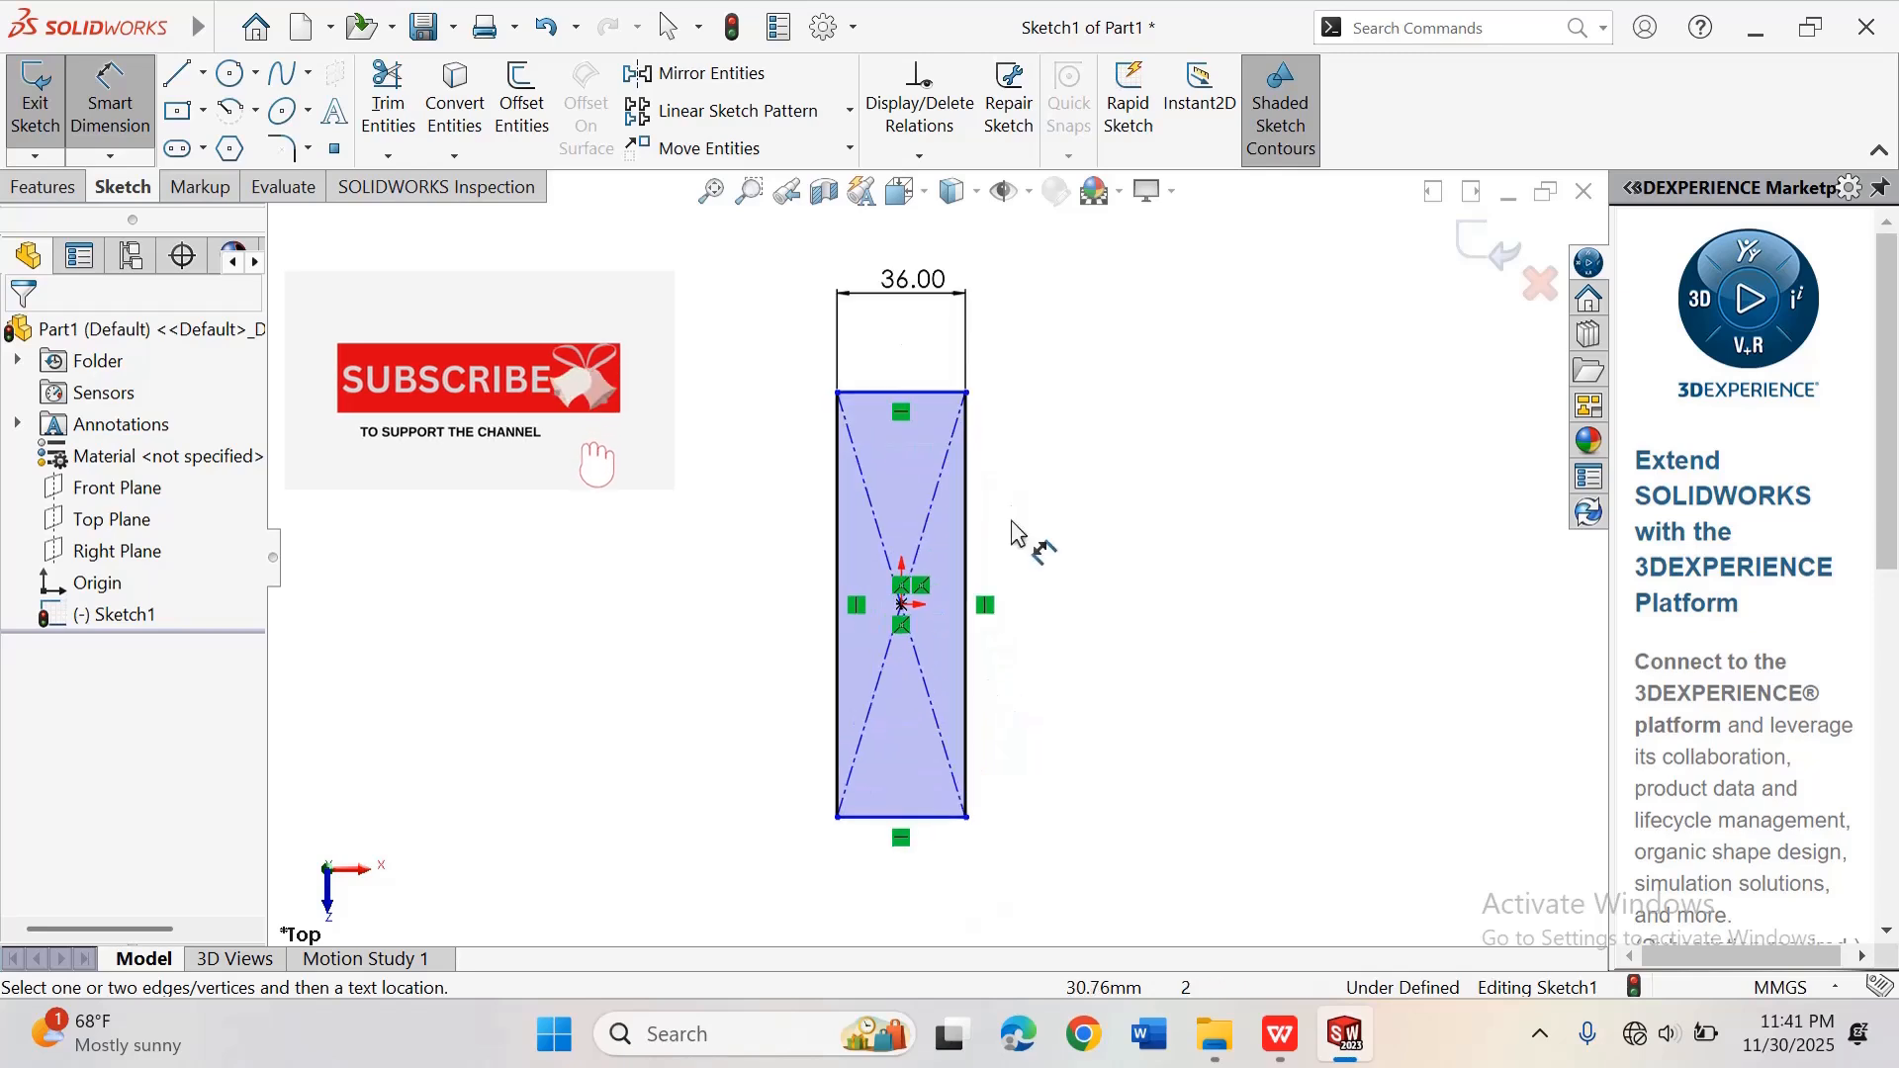
{"action": "left_click", "coordinate": [968, 514]}
{"action": "left_click", "coordinate": [1088, 613]}
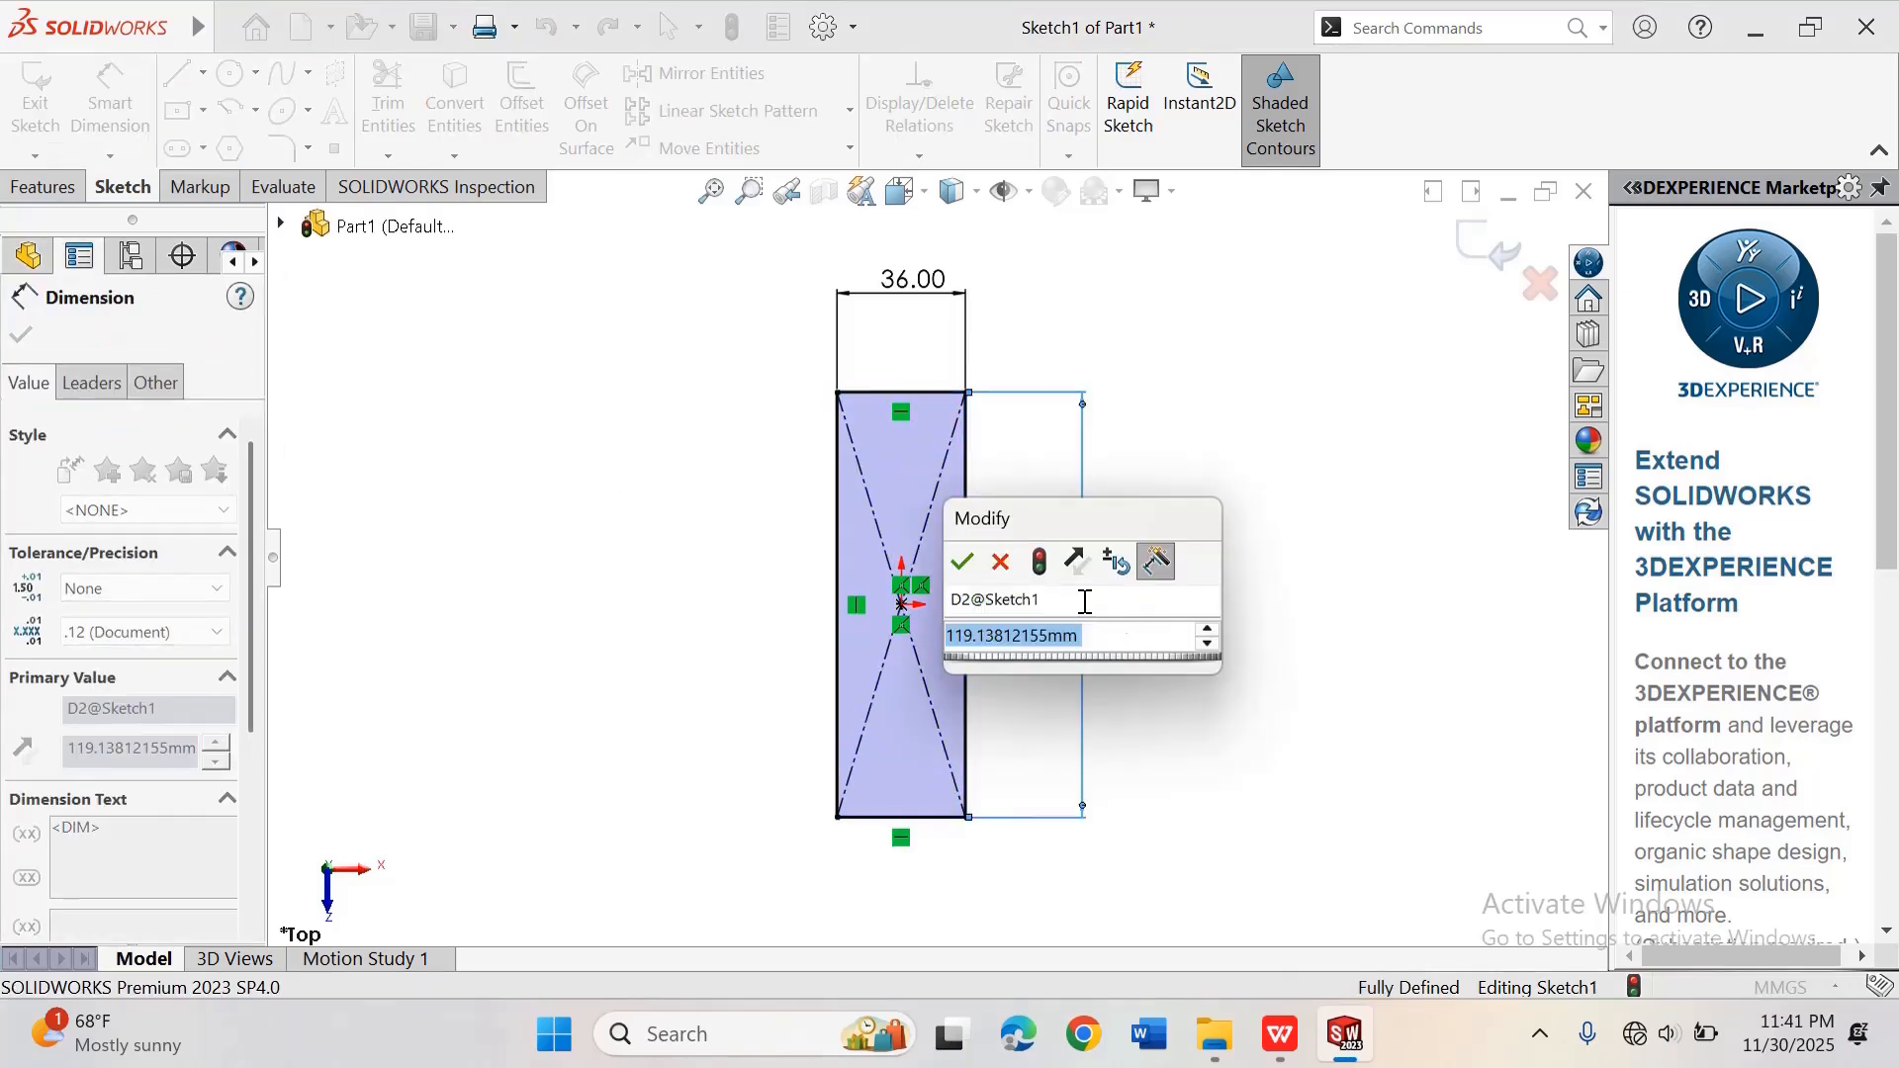
{"action": "type", "text": "92"}
{"action": "key", "text": "Return"}
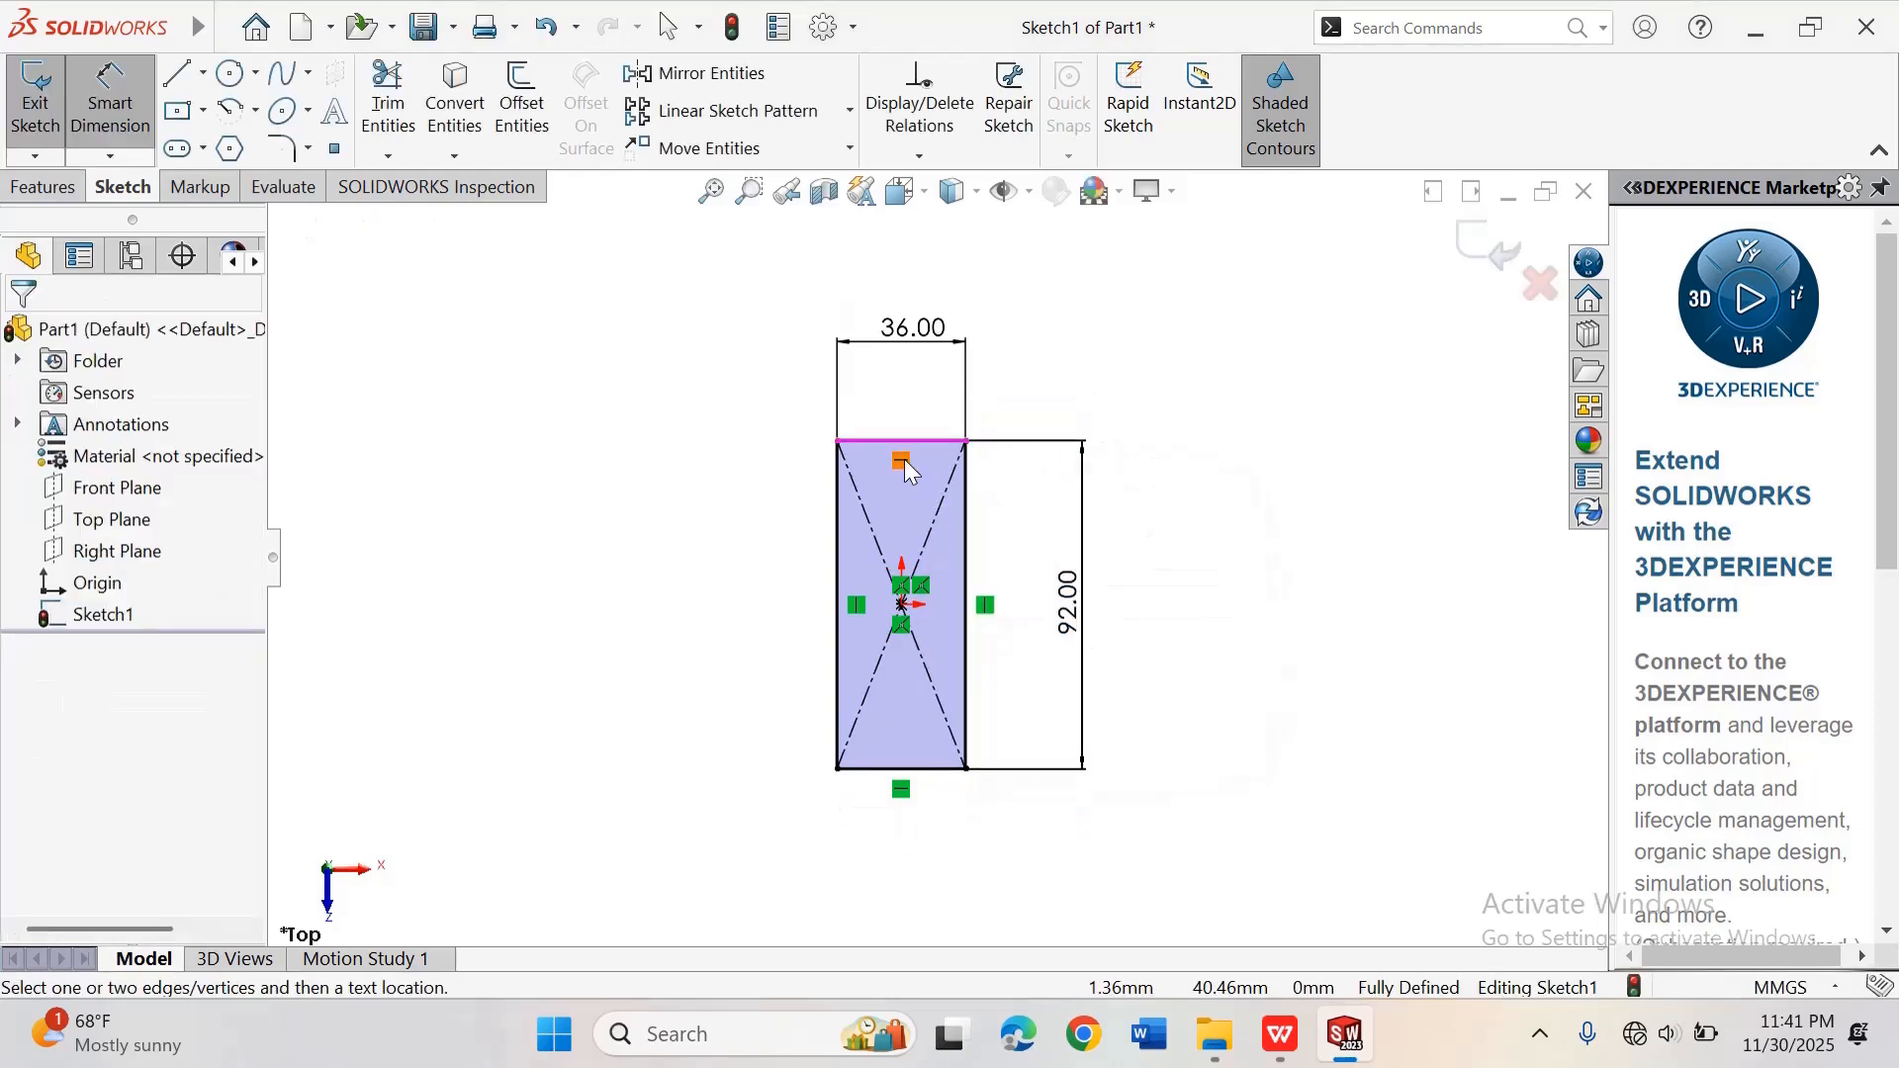
{"action": "scroll", "coordinate": [904, 459], "scroll_direction": "down", "scroll_amount": 1}
{"action": "right_click", "coordinate": [594, 455]}
{"action": "left_click", "coordinate": [653, 541]}
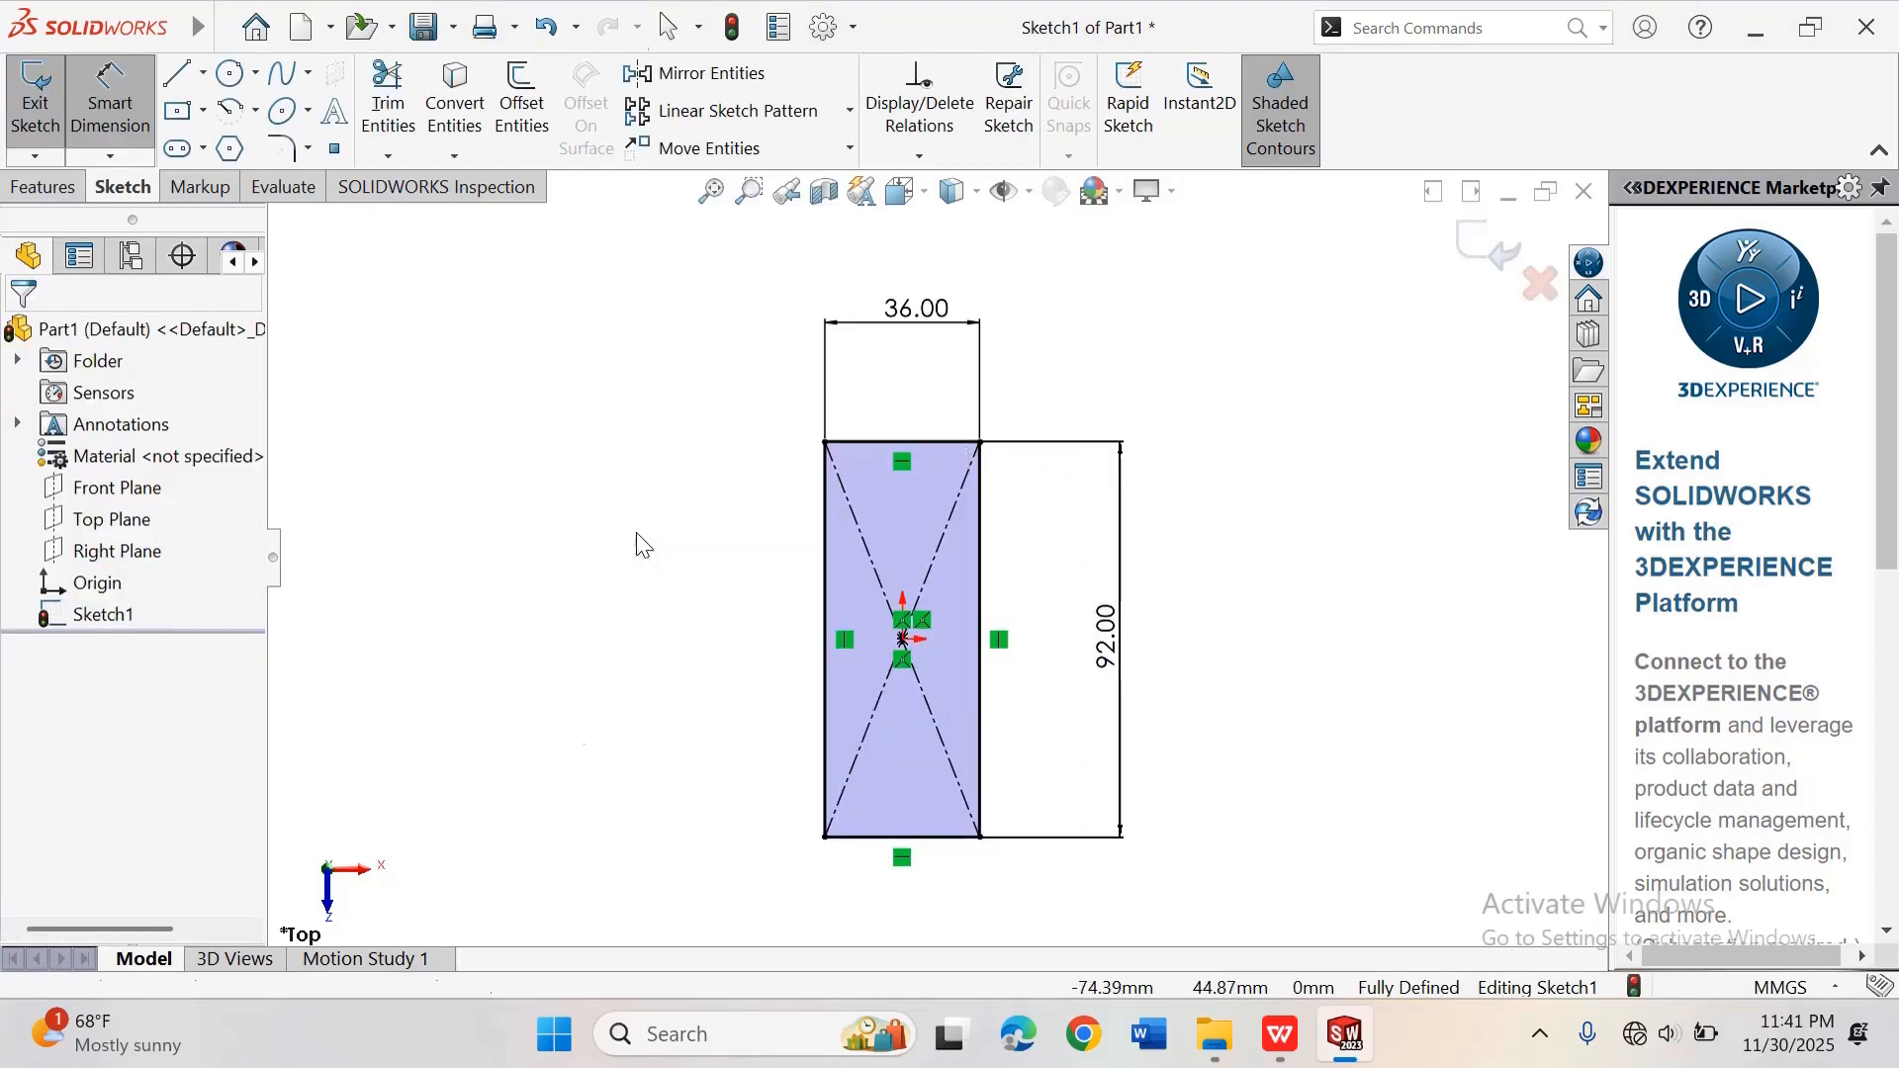
Step: Draw a circle about 32 mm in diameter inside the rectangle, centred about 29 mm directly above the origin
{"action": "scroll", "coordinate": [971, 525], "scroll_direction": "down", "scroll_amount": 1}
{"action": "scroll", "coordinate": [922, 502], "scroll_direction": "up", "scroll_amount": 1}
{"action": "scroll", "coordinate": [857, 548], "scroll_direction": "down", "scroll_amount": 1}
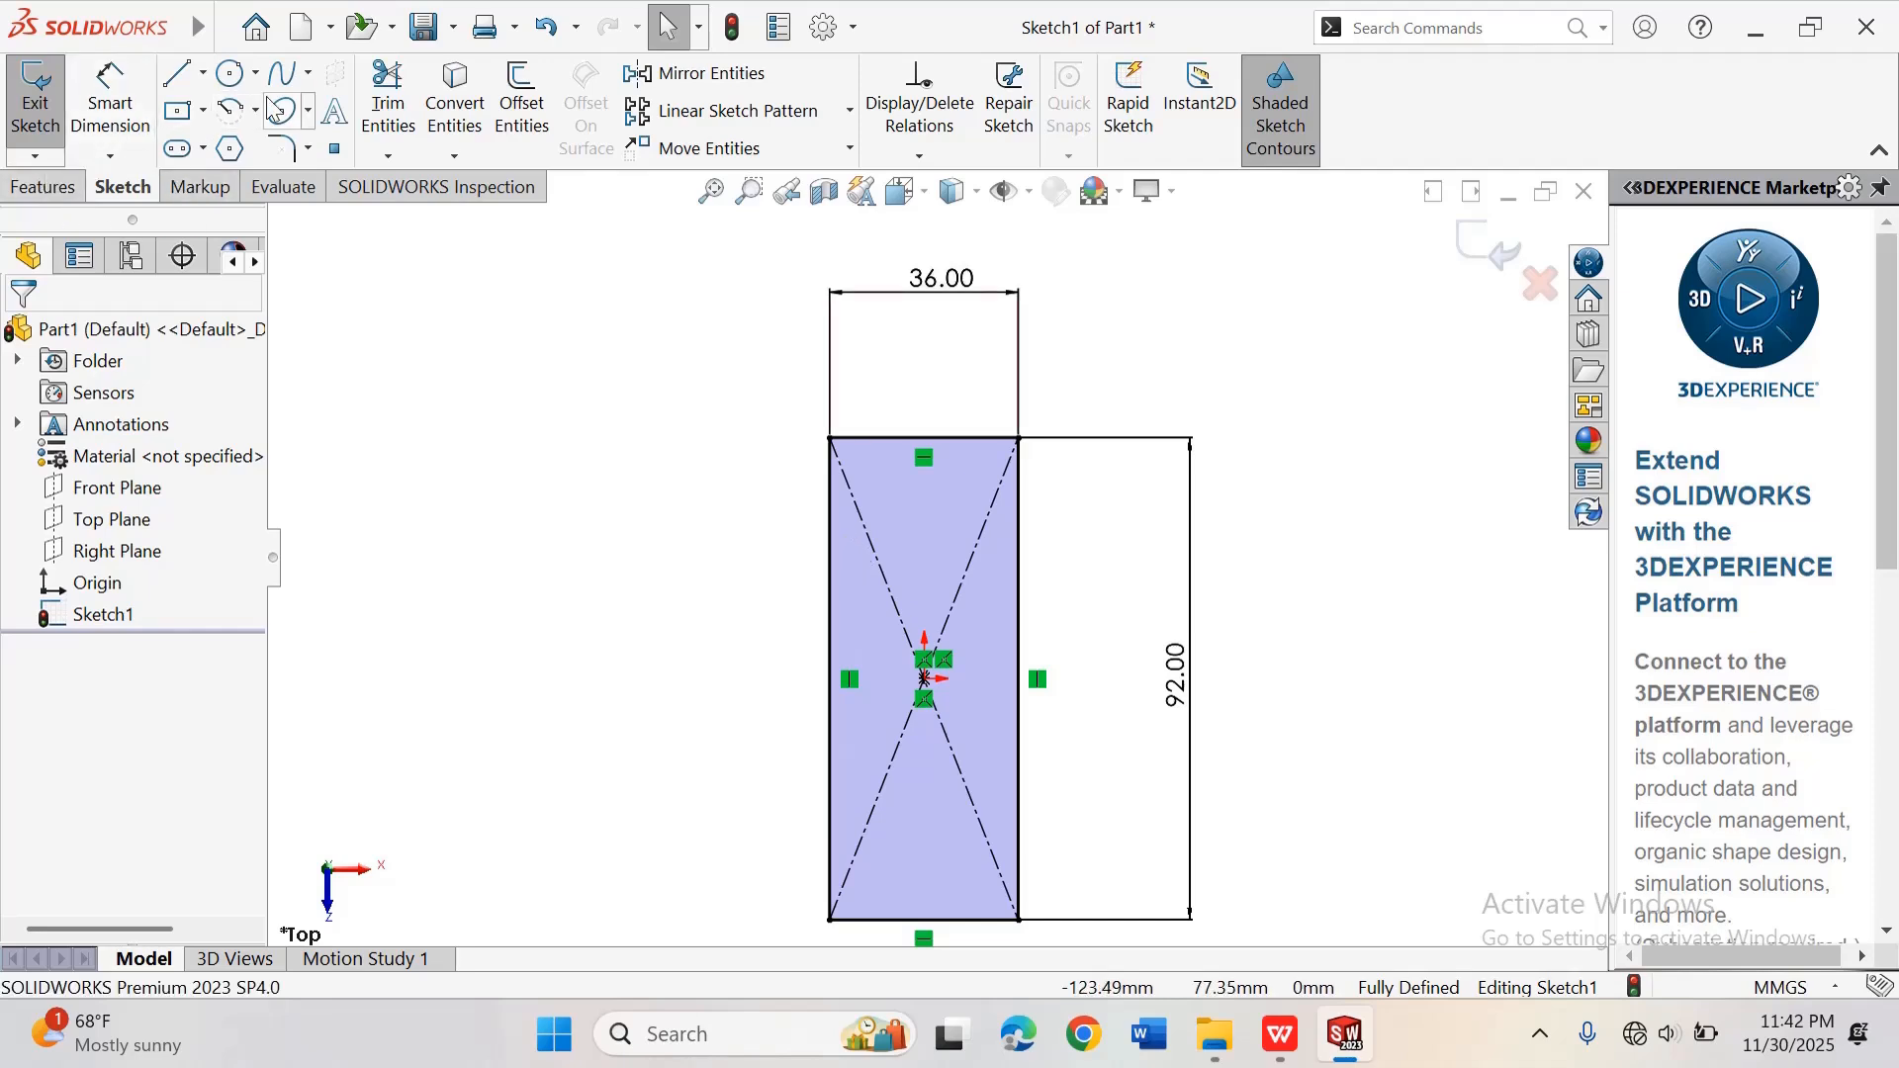
{"action": "left_click", "coordinate": [230, 74]}
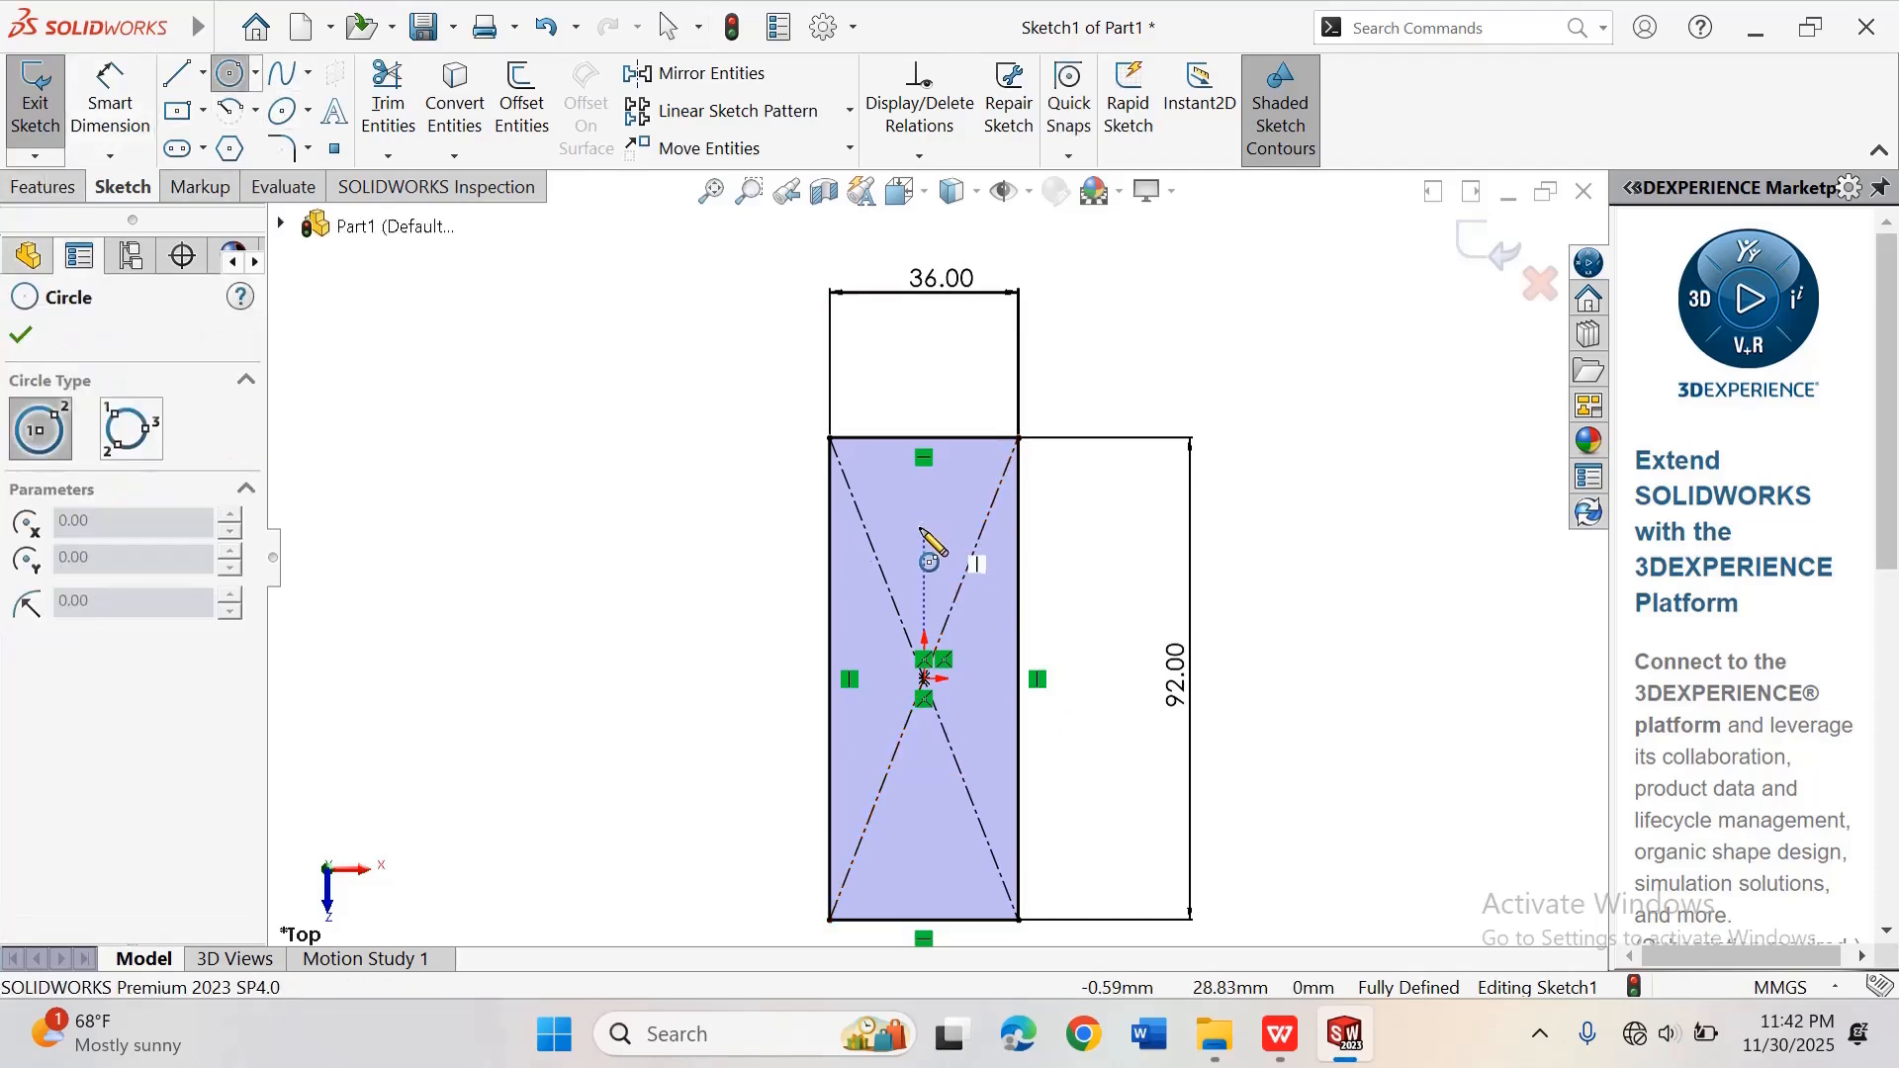
{"action": "left_click_drag", "start_coordinate": [926, 526], "coordinate": [1001, 565]}
{"action": "right_click", "coordinate": [1000, 565]}
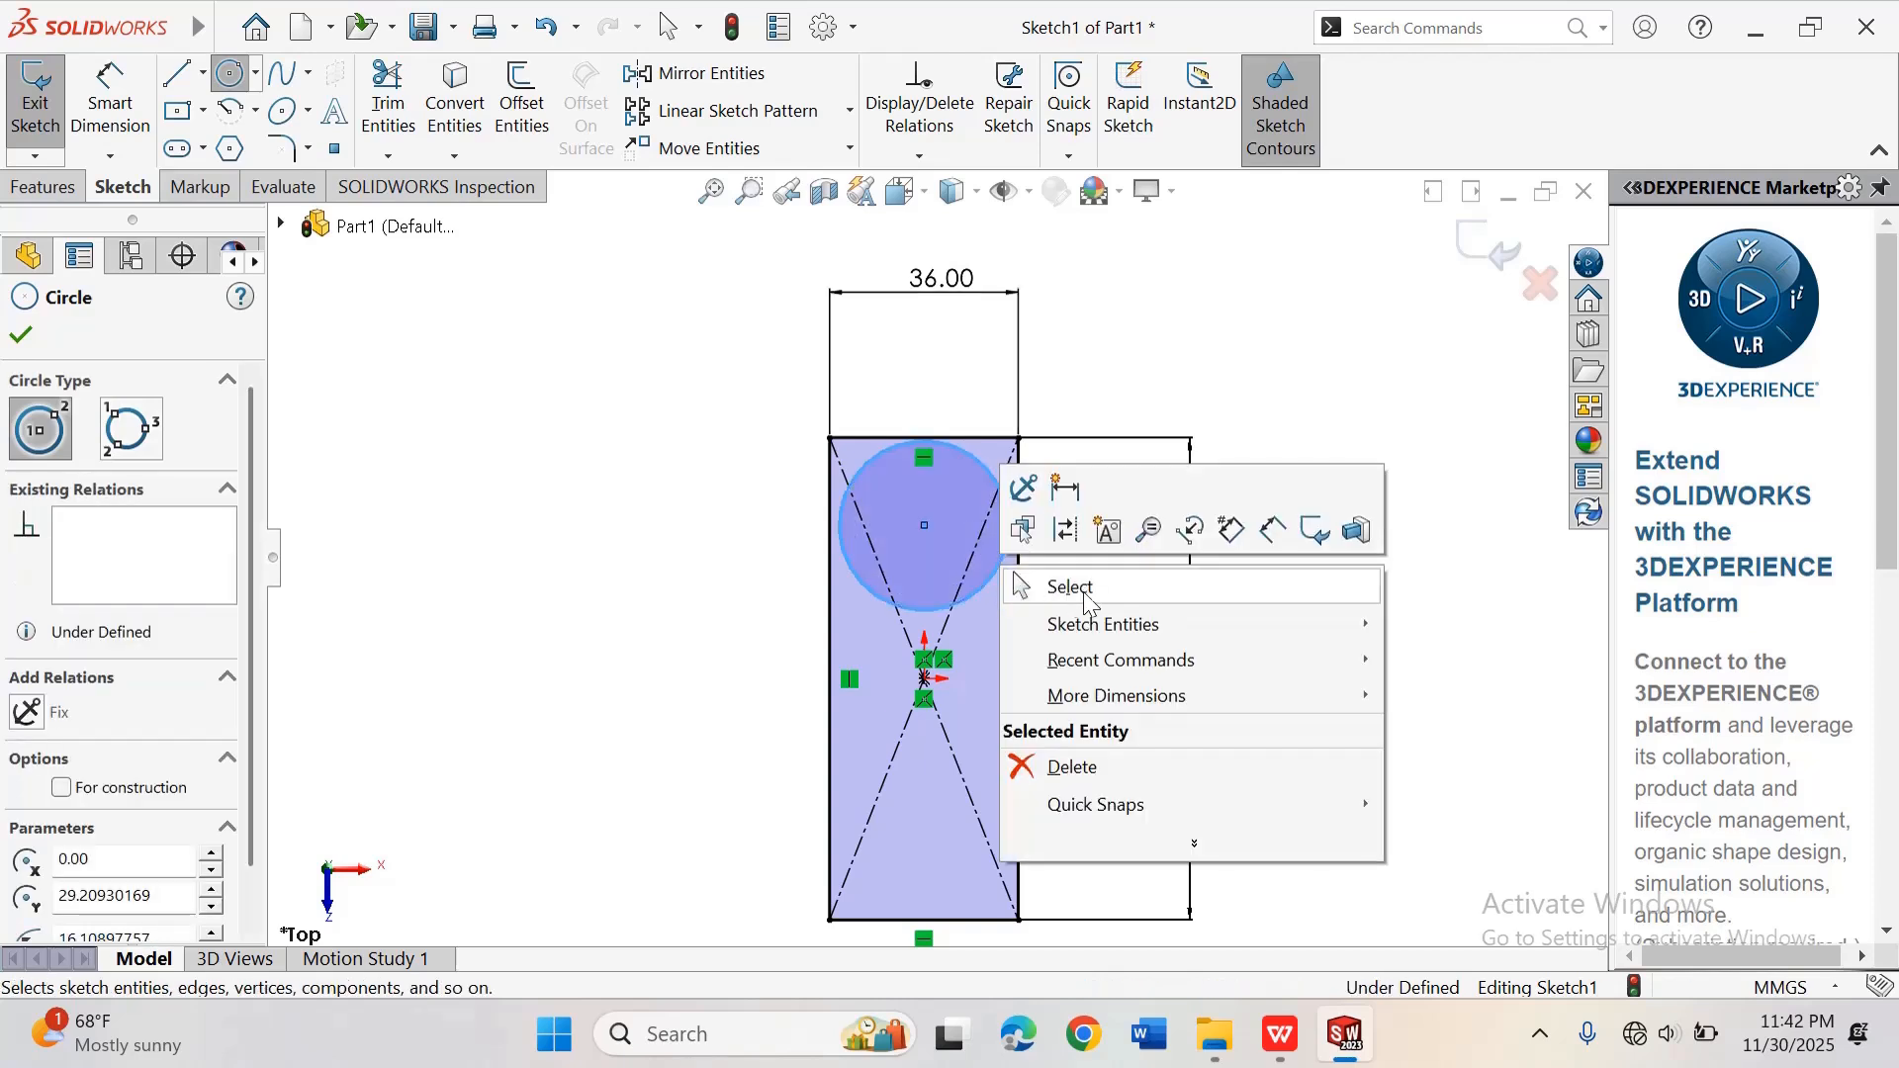
{"action": "left_click", "coordinate": [1086, 594]}
Step: Dimension the circle and set its diameter to 36 mm
{"action": "left_click", "coordinate": [116, 94]}
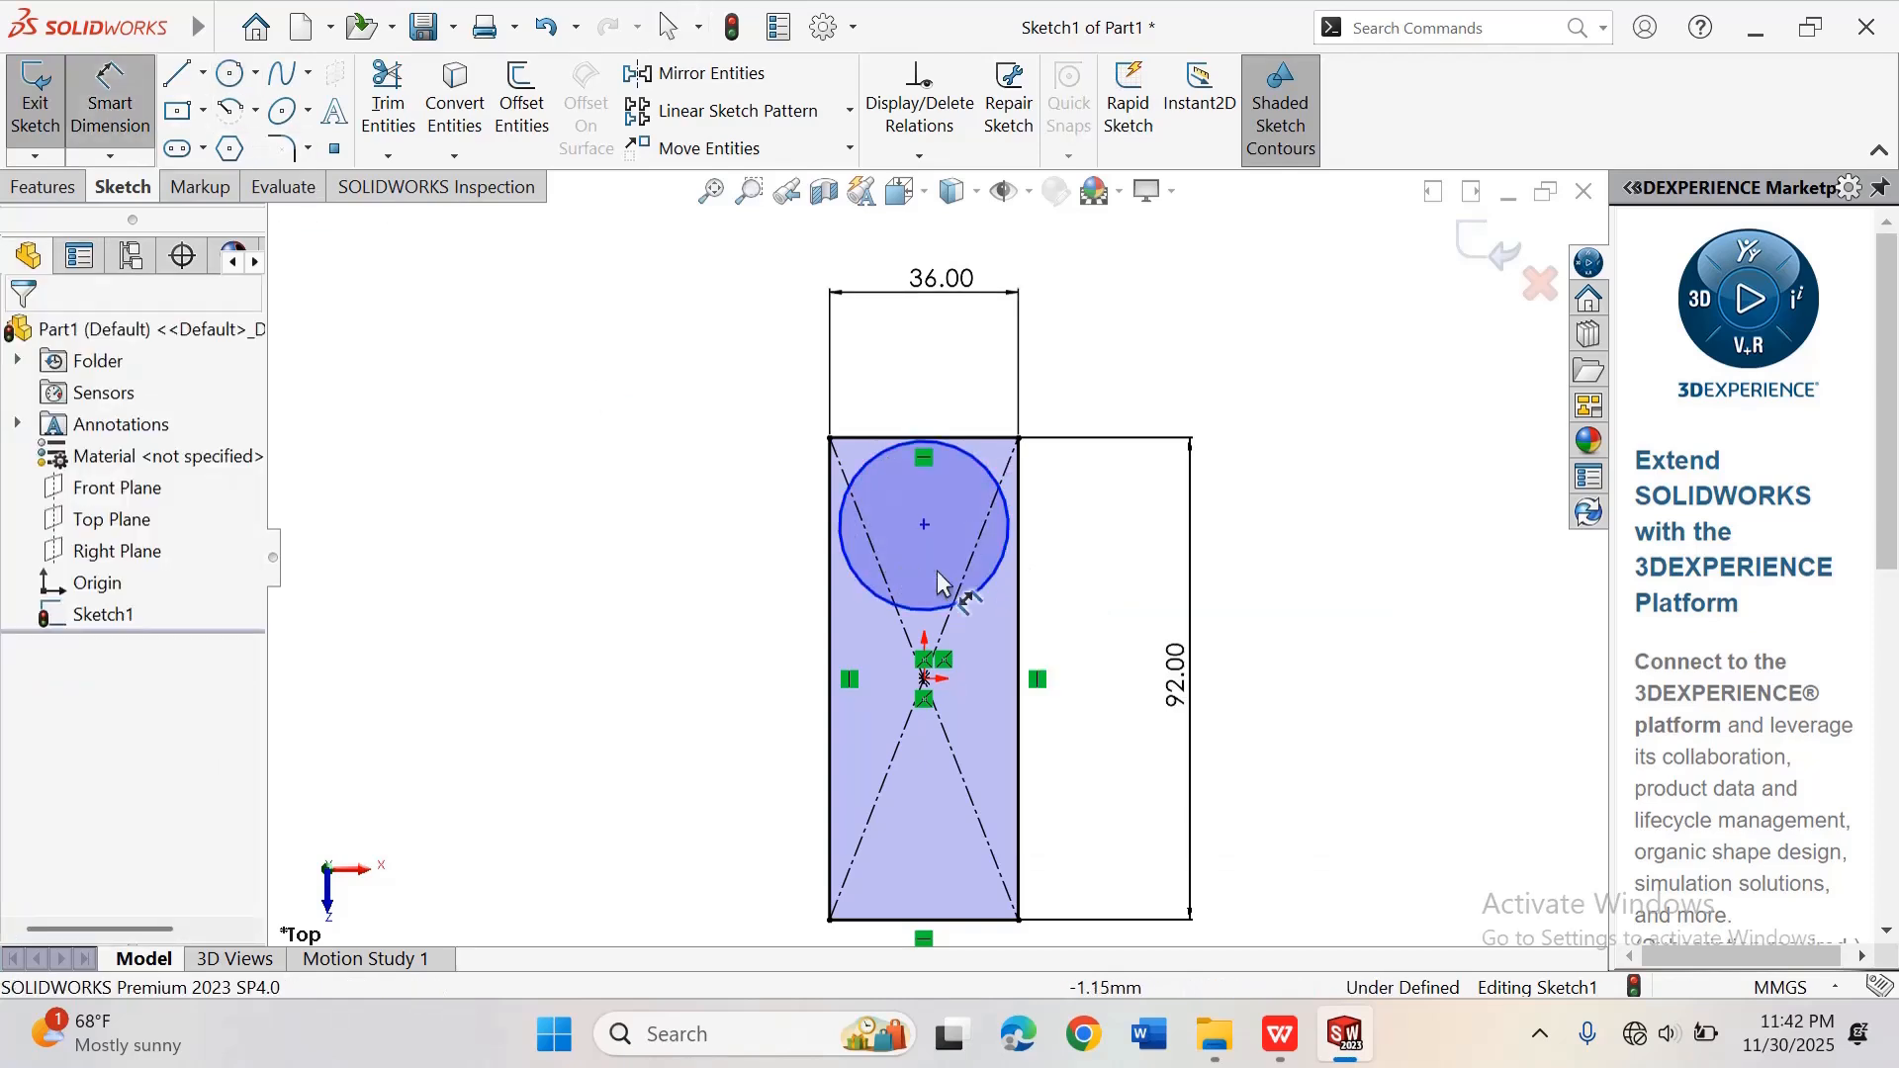
{"action": "left_click", "coordinate": [1009, 475]}
{"action": "left_click", "coordinate": [1178, 373]}
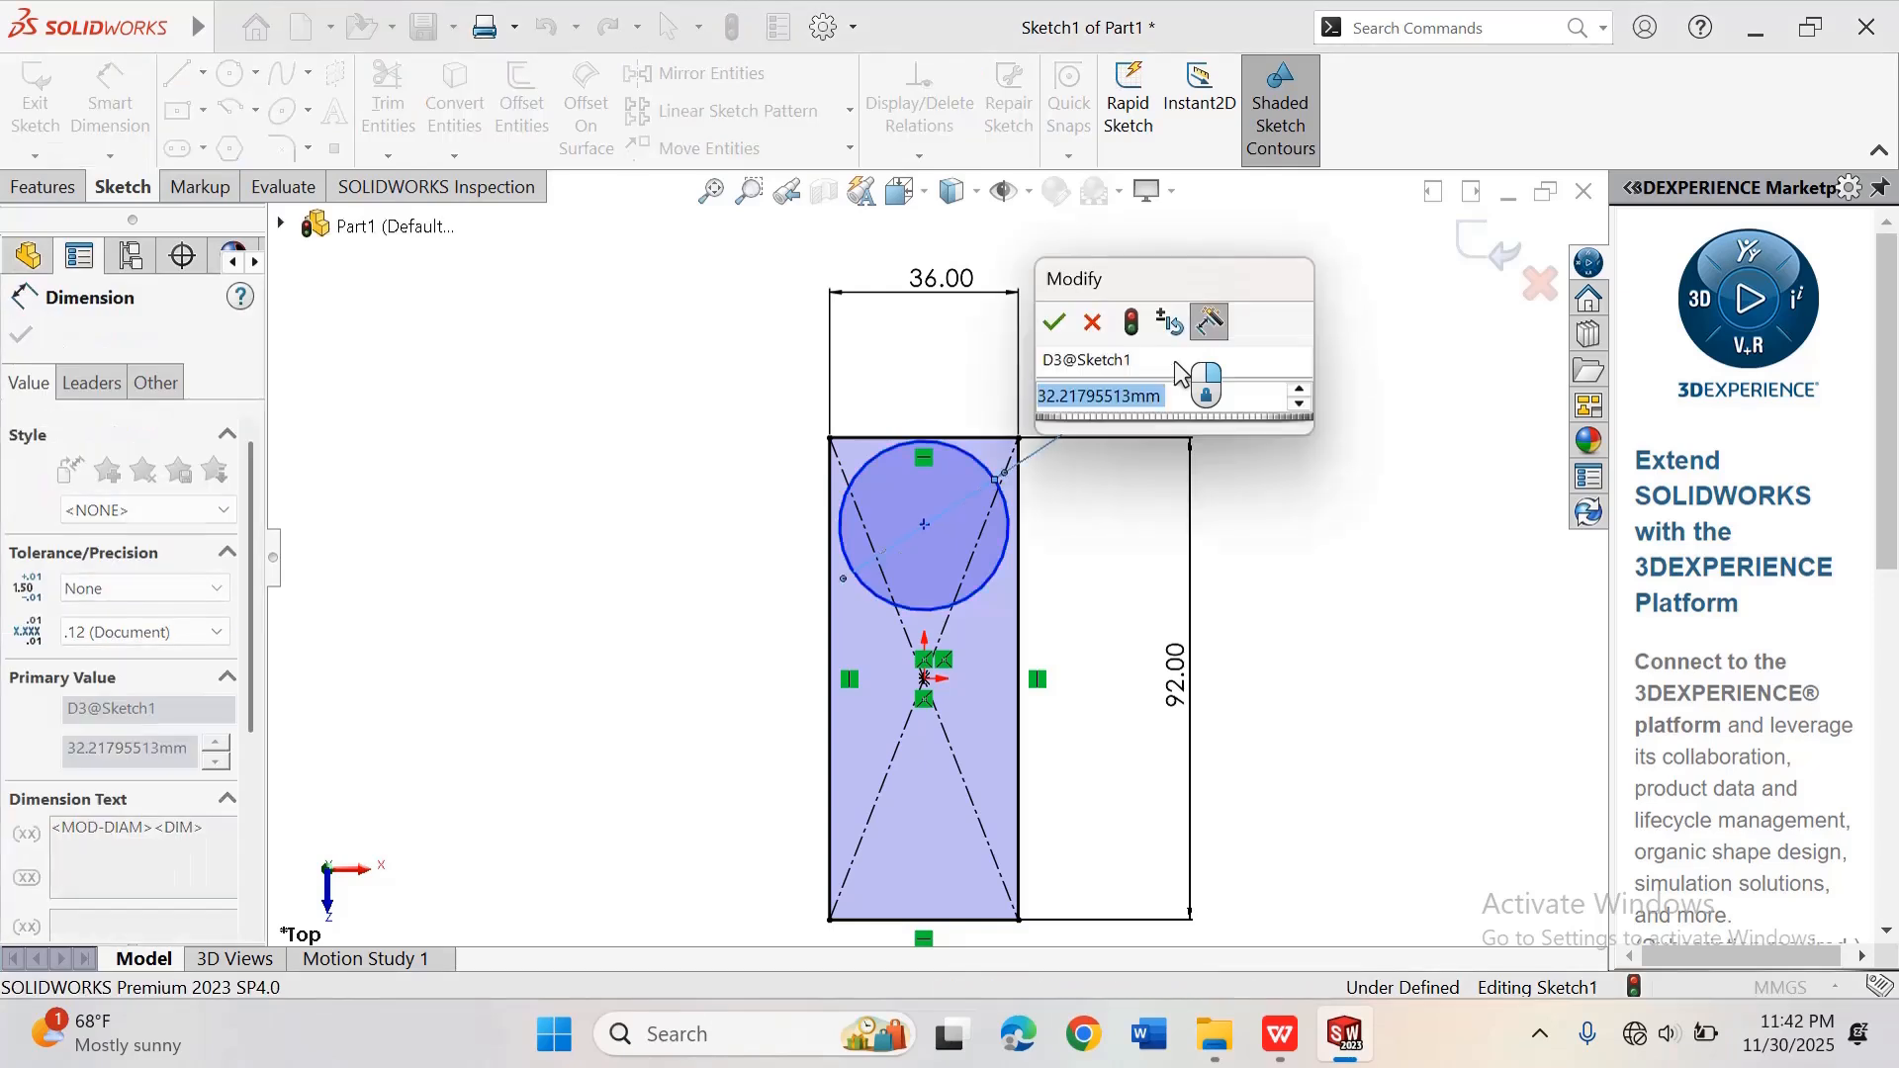
{"action": "type", "text": "36"}
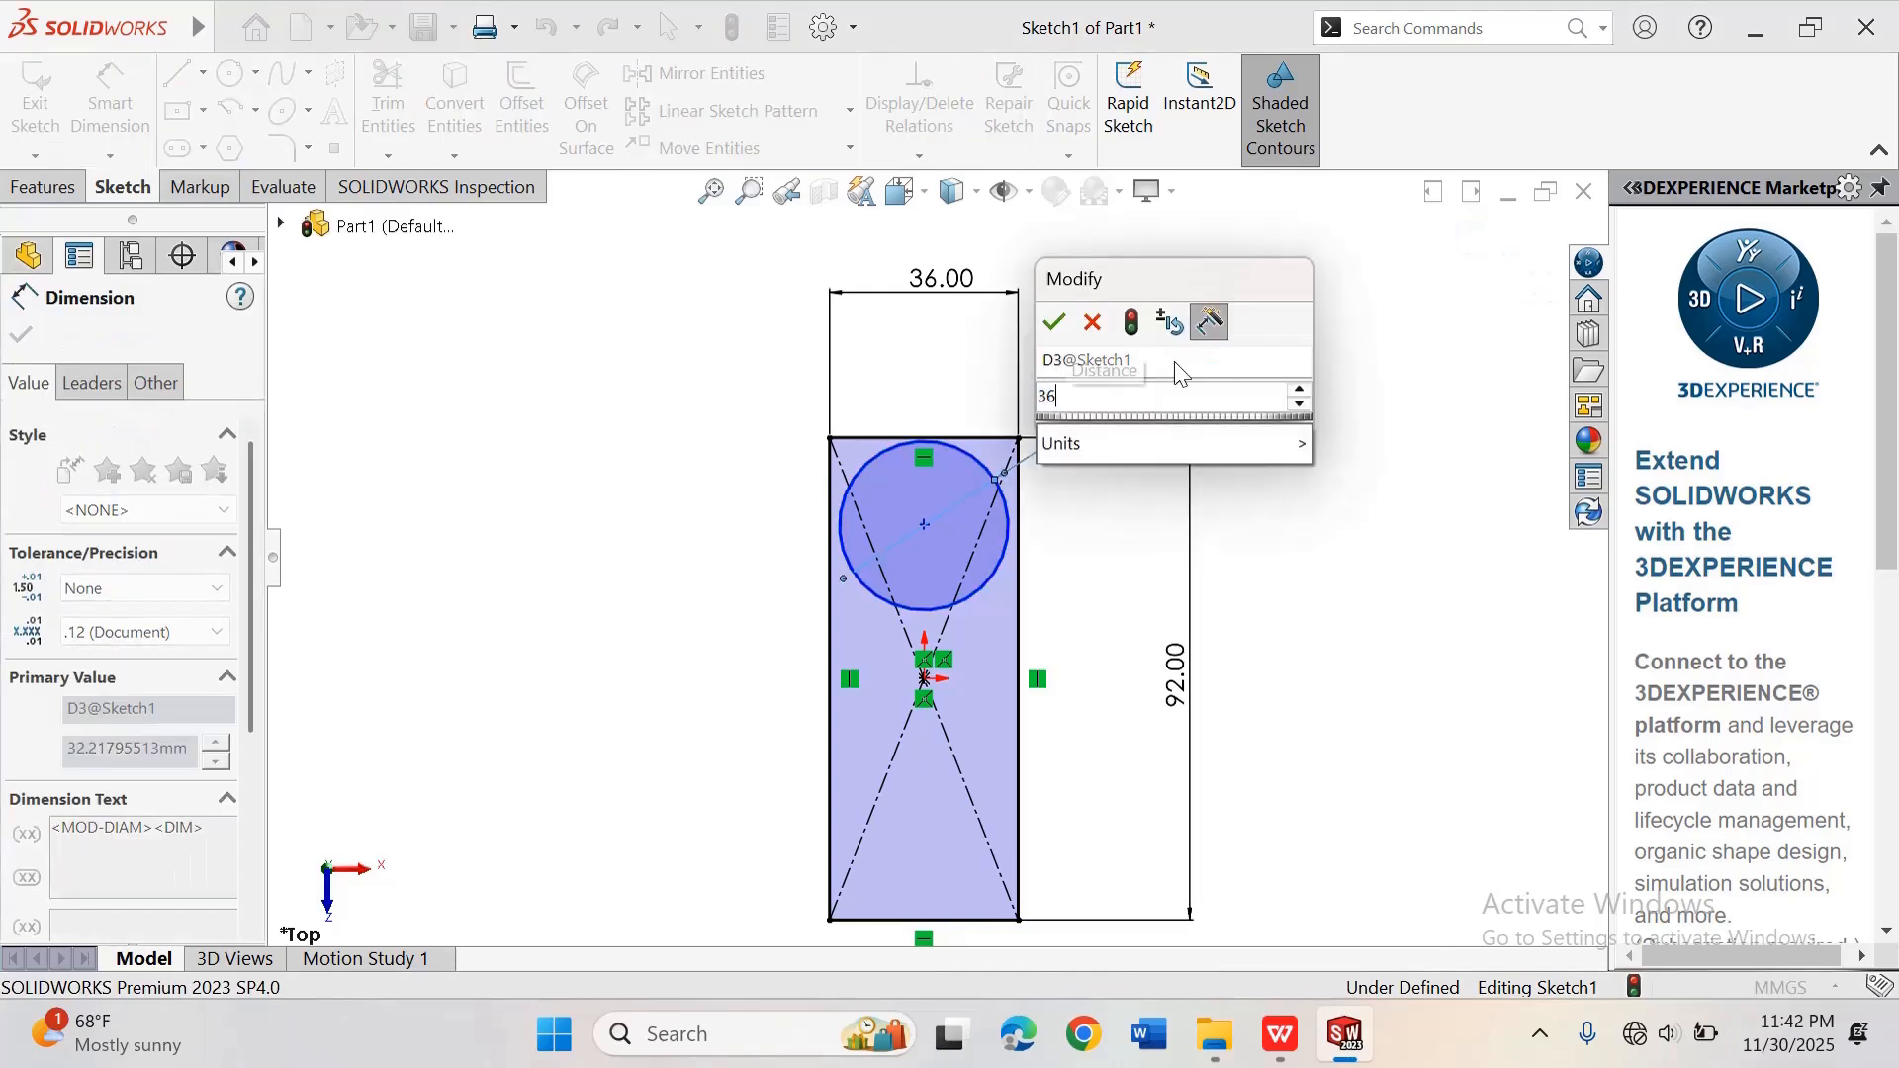
{"action": "key", "text": "Return"}
{"action": "left_click", "coordinate": [1339, 433]}
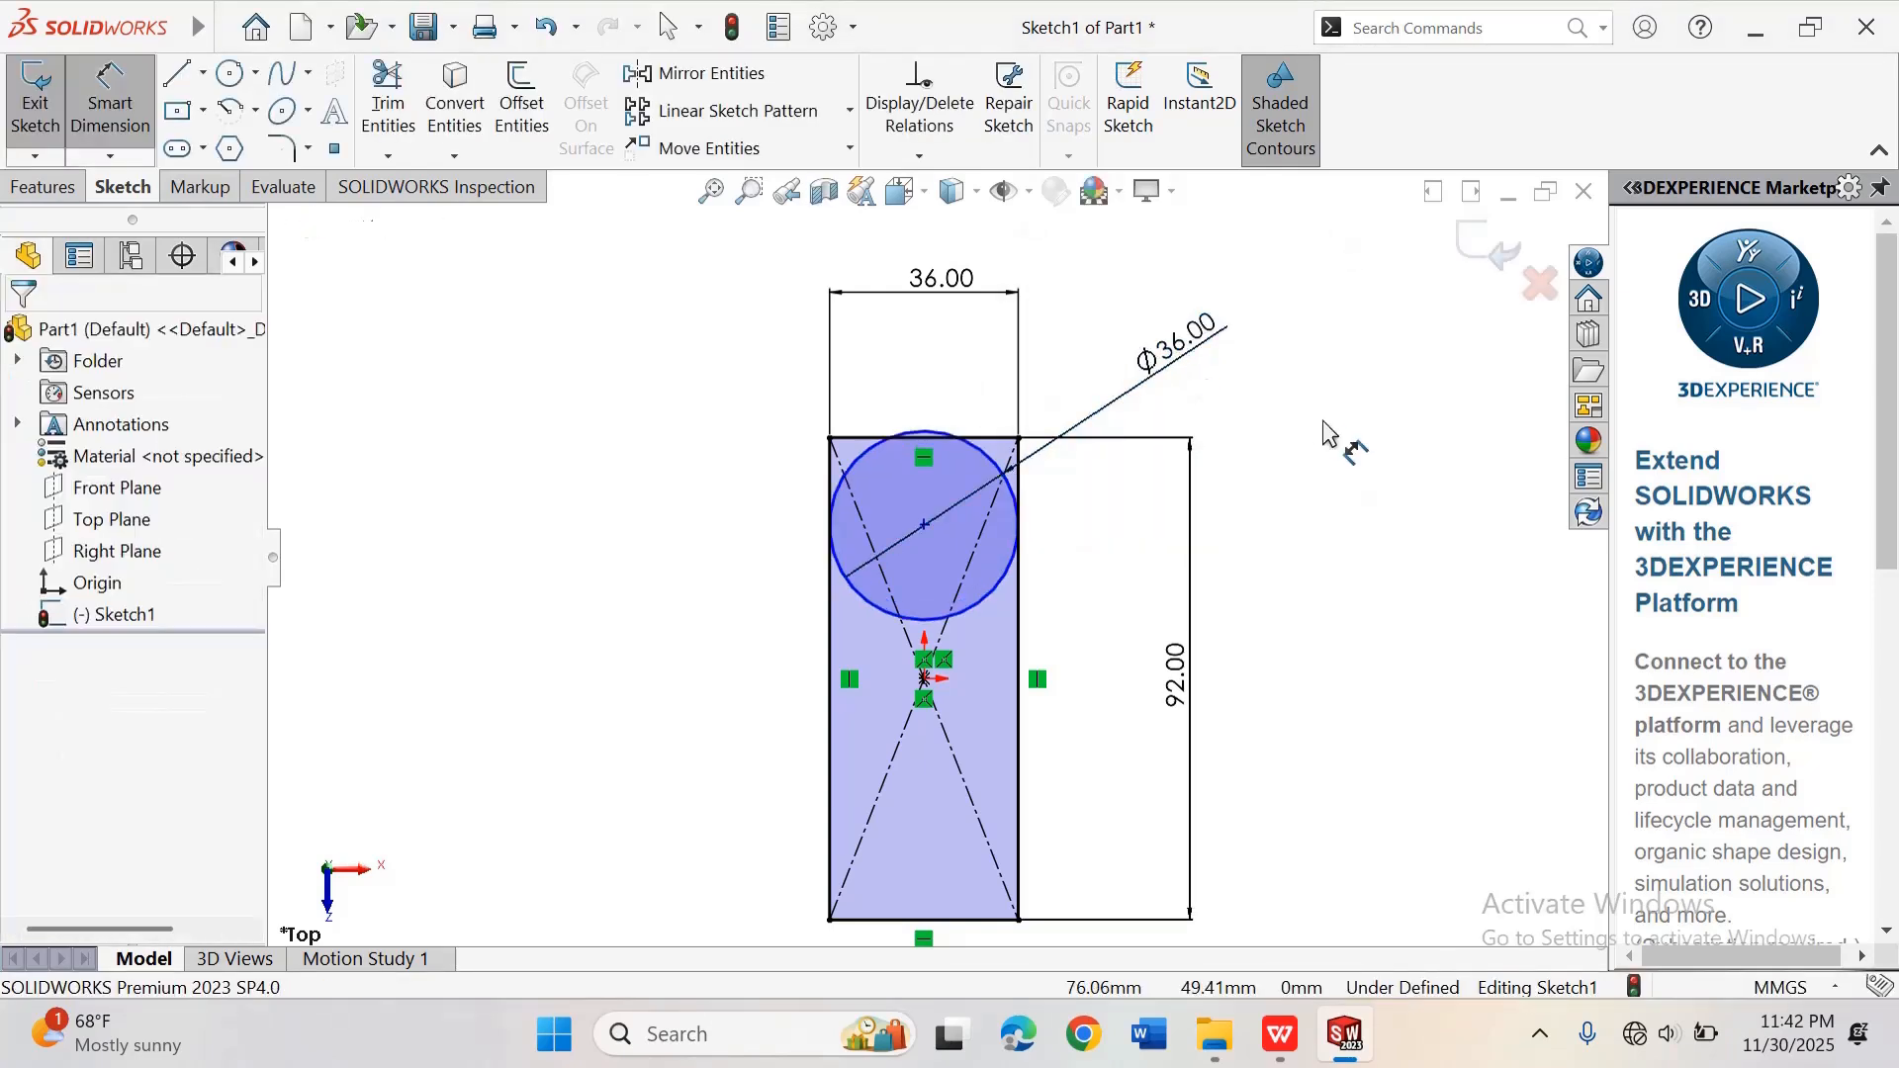
{"action": "right_click", "coordinate": [1294, 413]}
{"action": "left_click", "coordinate": [1371, 501]}
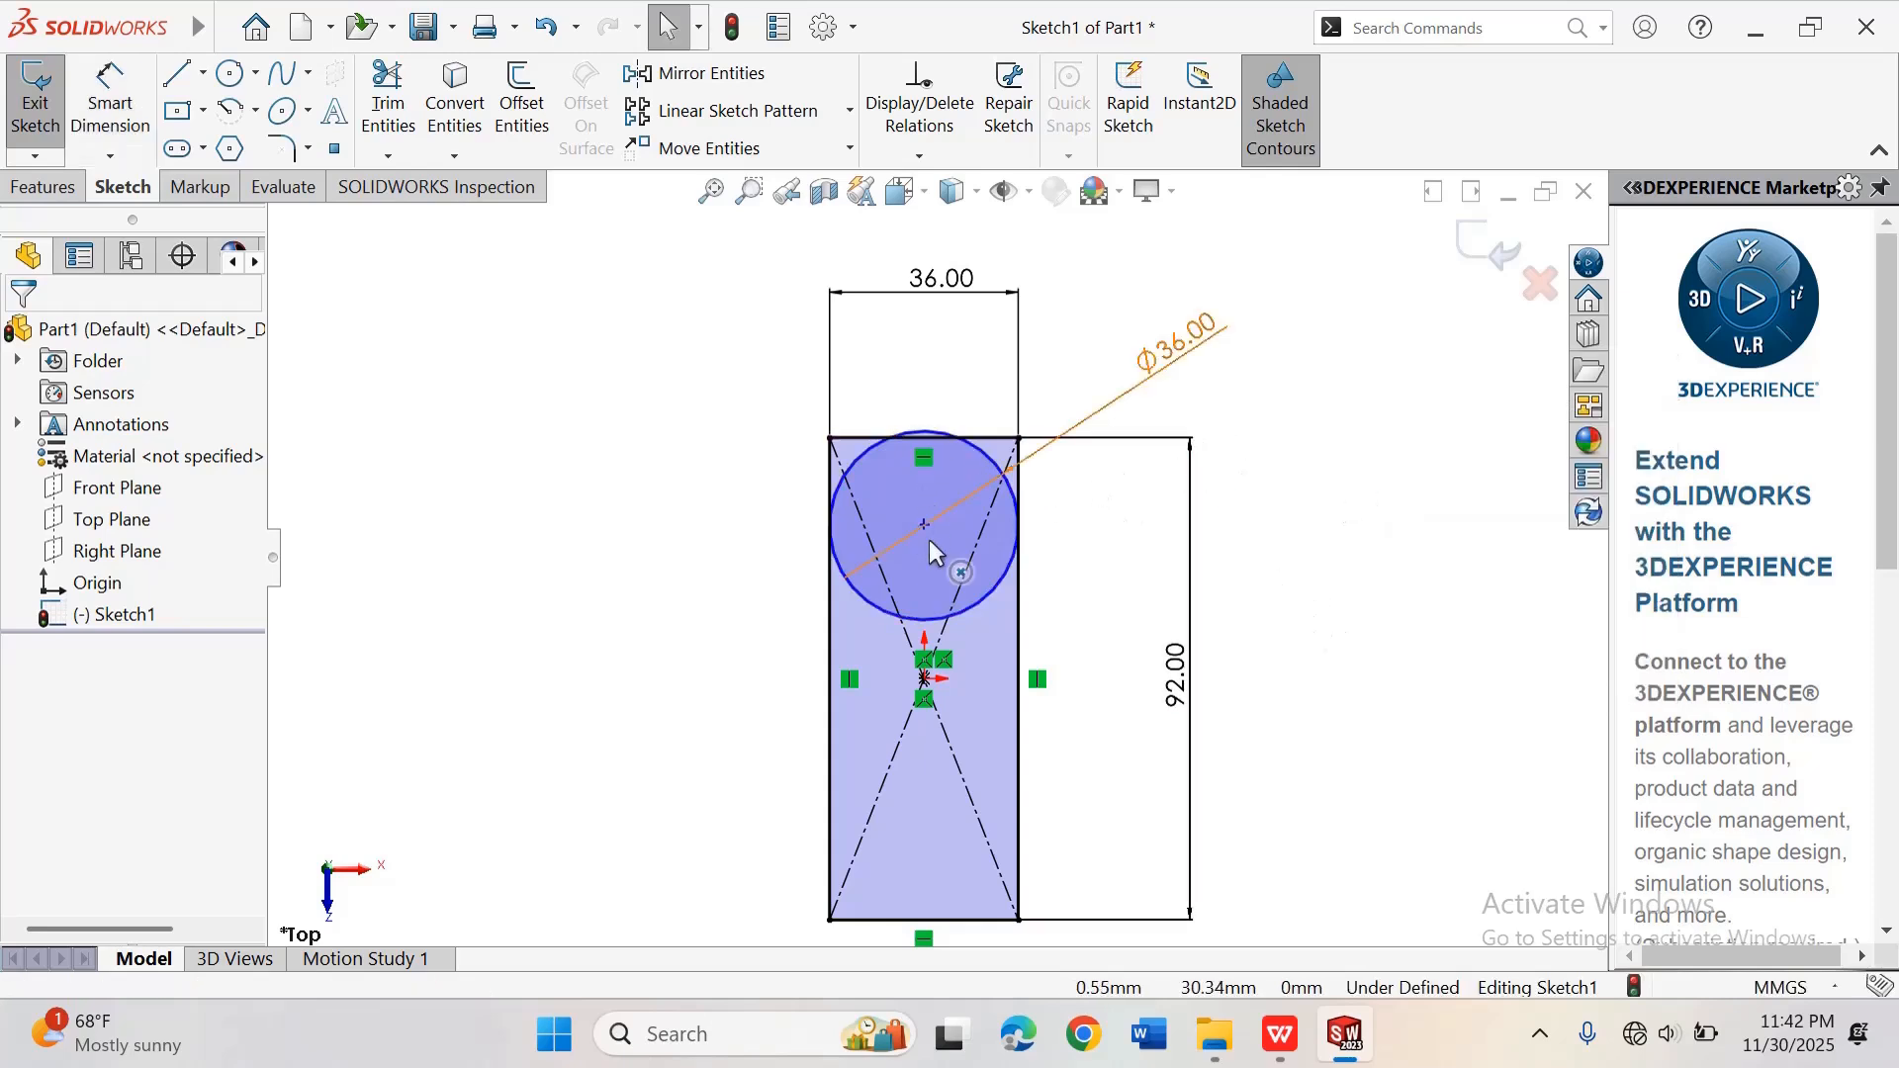
Step: Add a tangent relation between the circle and the rectangle's upper horizontal edge
{"action": "left_click", "coordinate": [992, 439]}
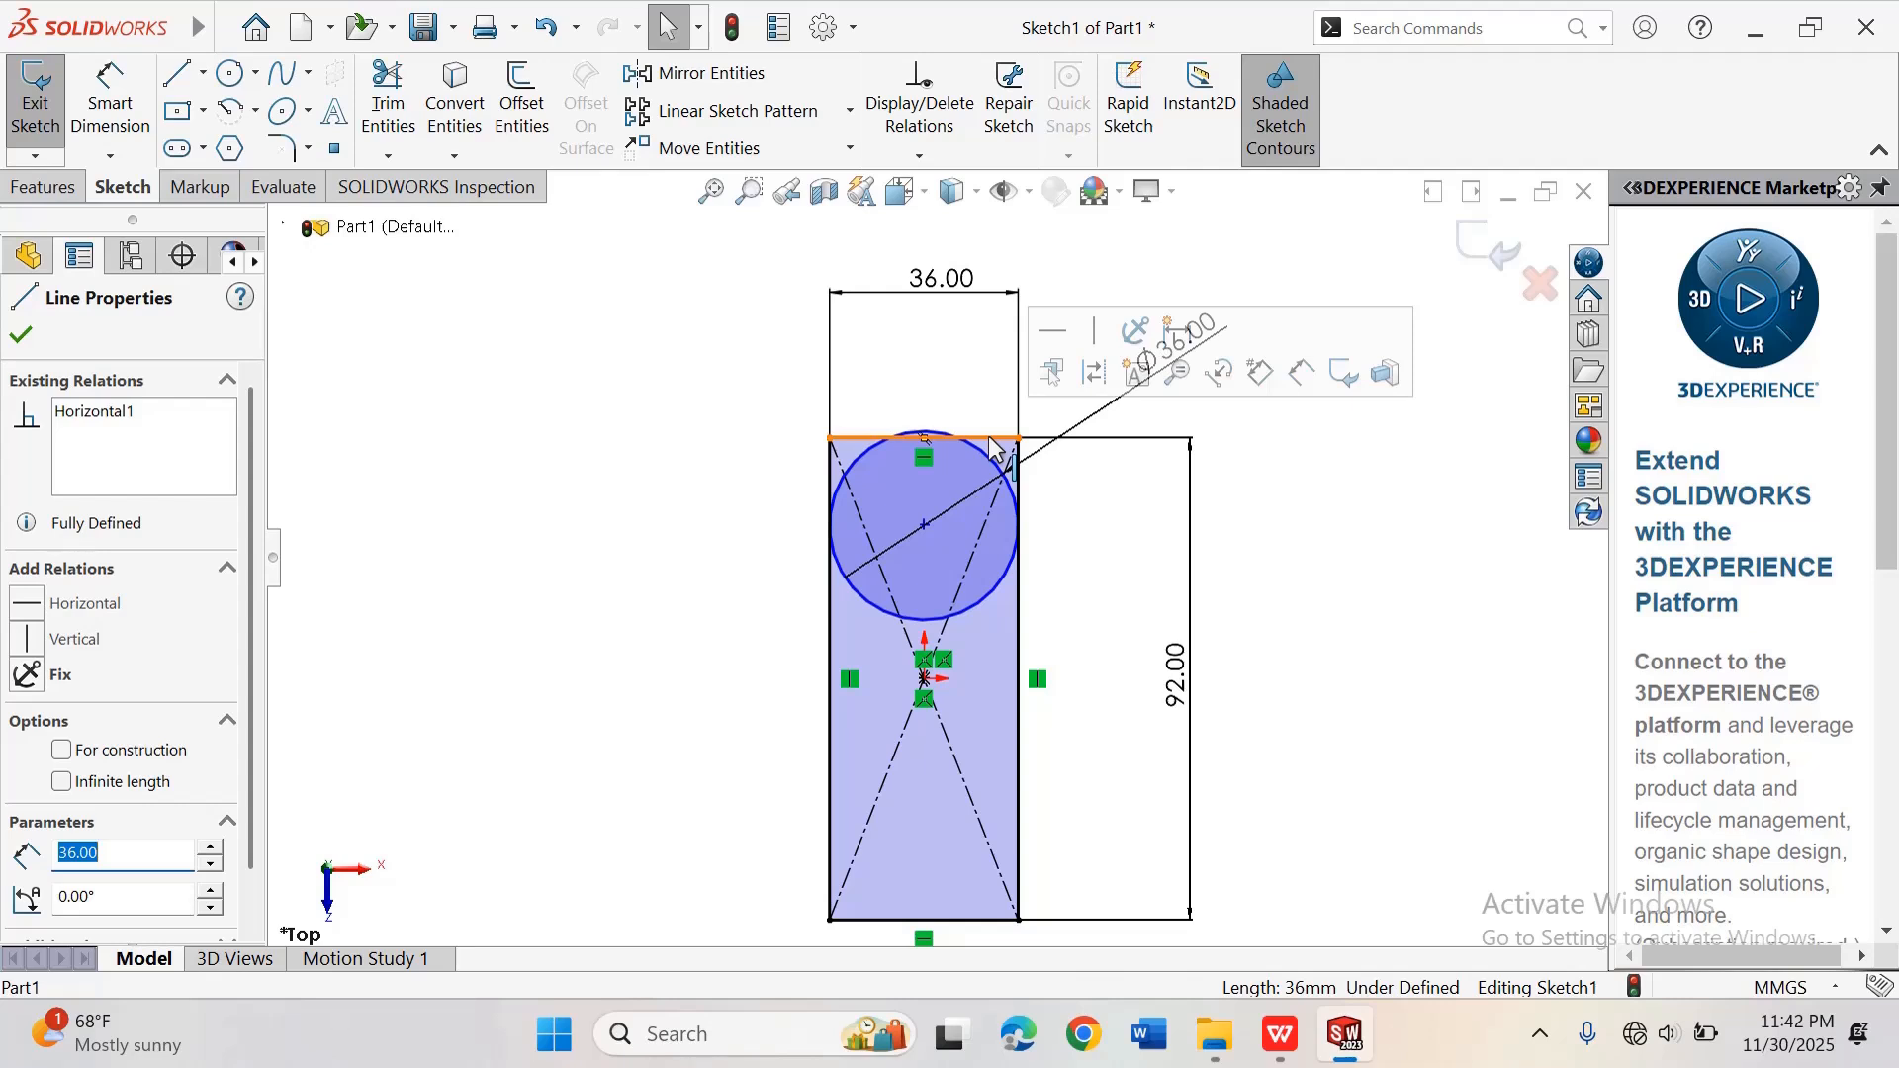
{"action": "left_click", "coordinate": [996, 458], "text": "ctrl"}
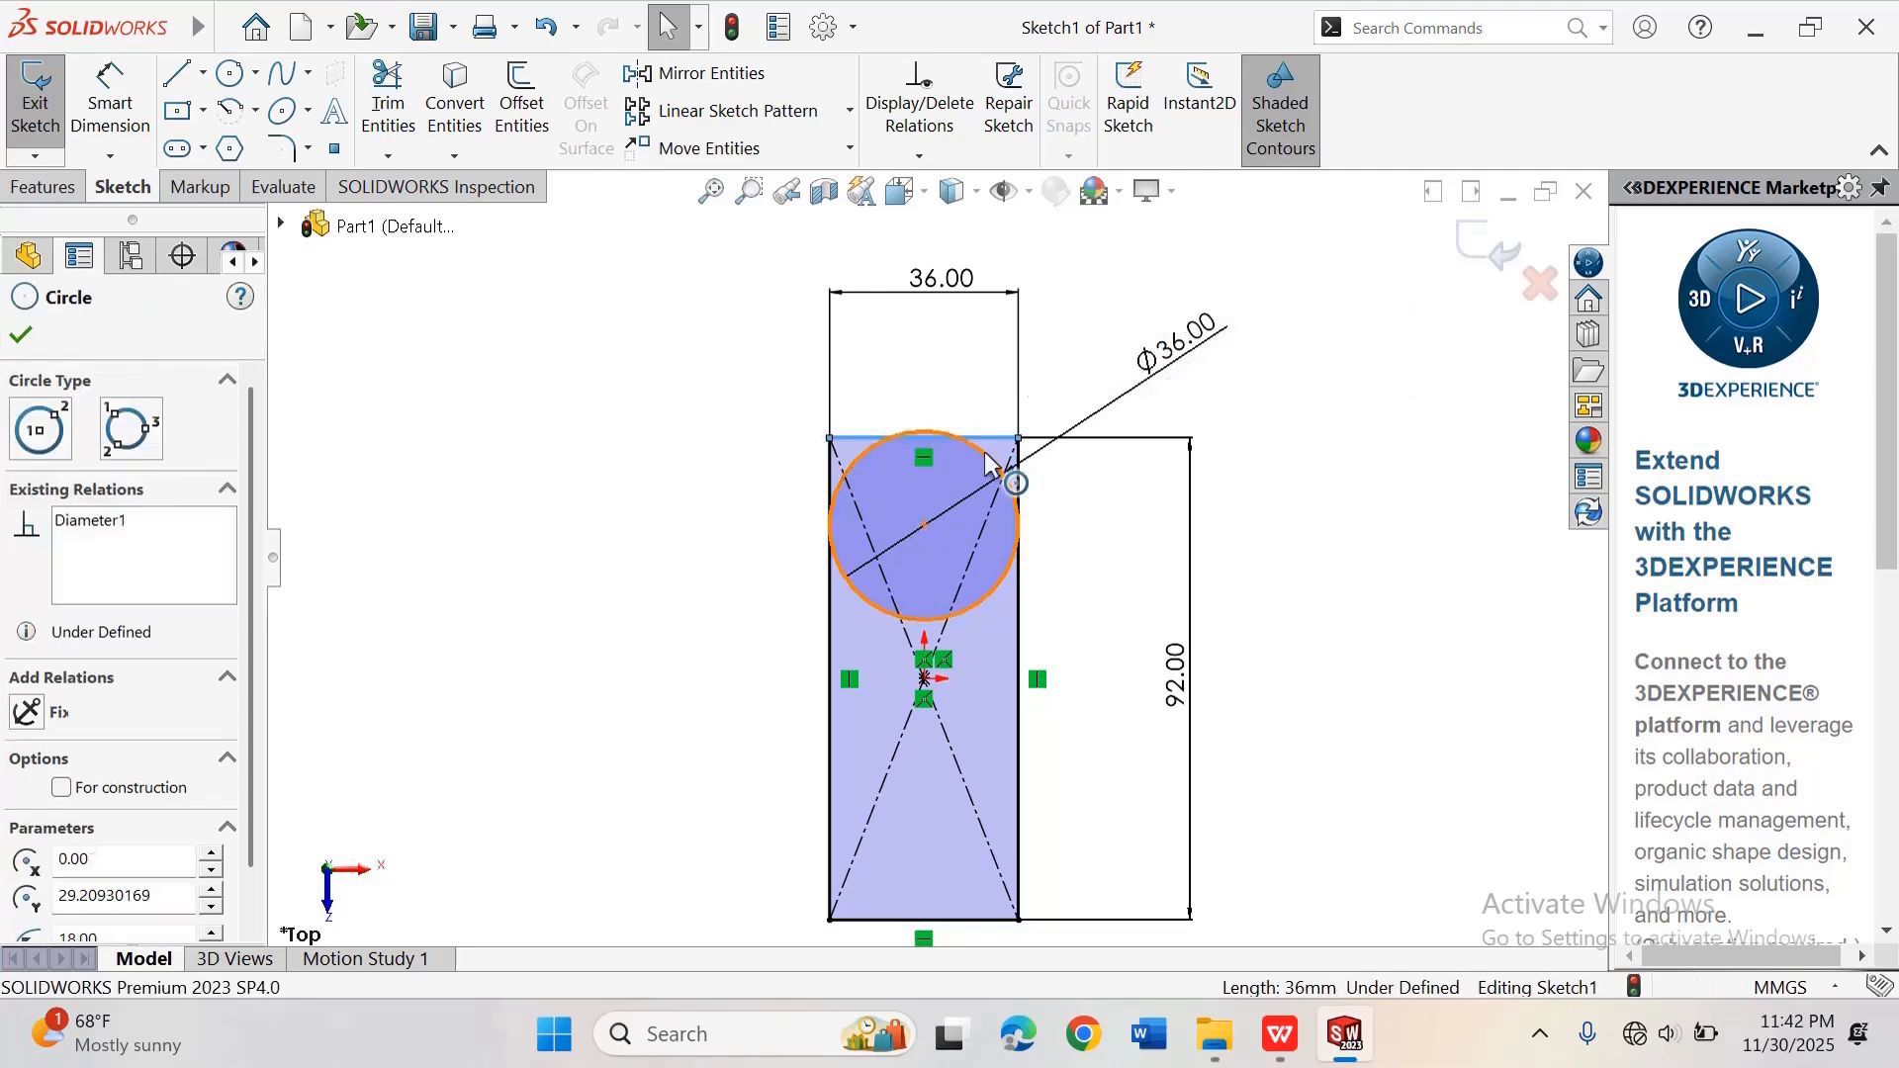
{"action": "left_click", "coordinate": [1051, 348]}
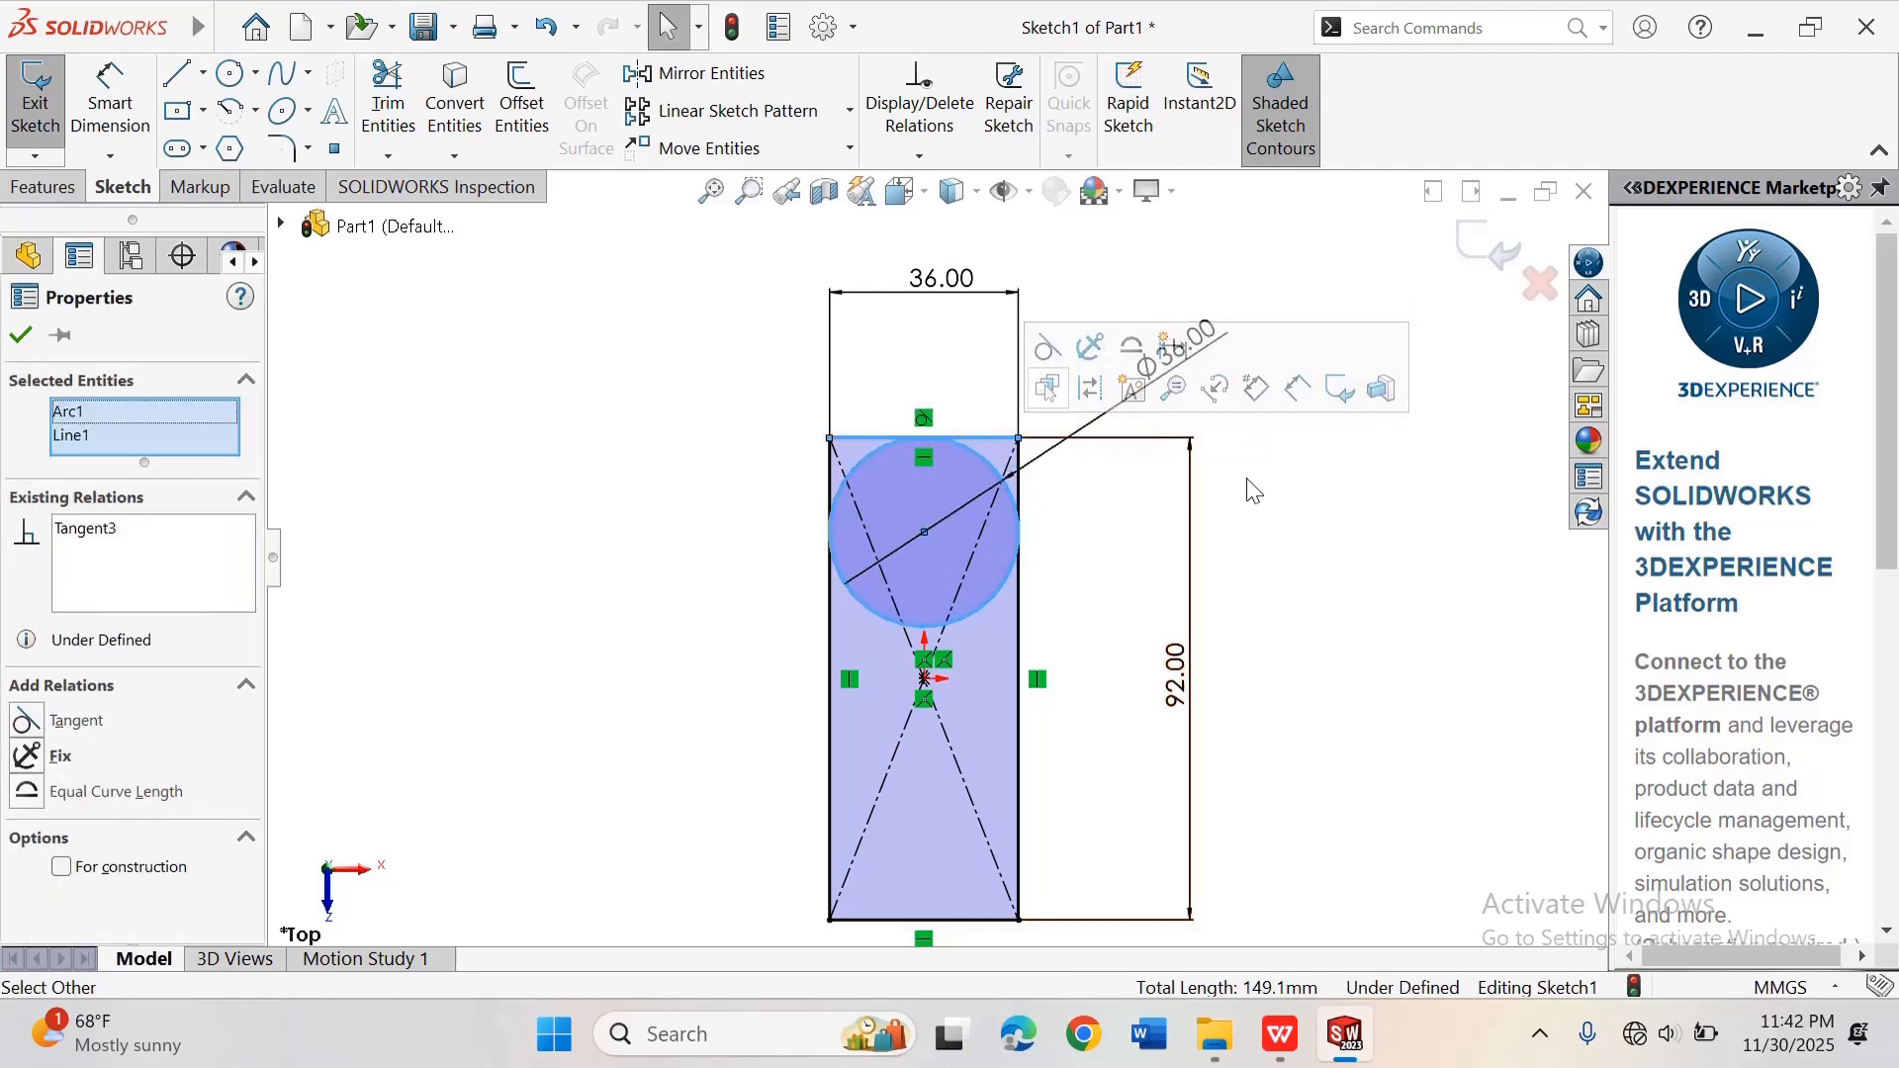
Step: Add a vertical relation between the circle's centre and the origin
{"action": "left_click", "coordinate": [1227, 552]}
{"action": "left_click", "coordinate": [924, 529]}
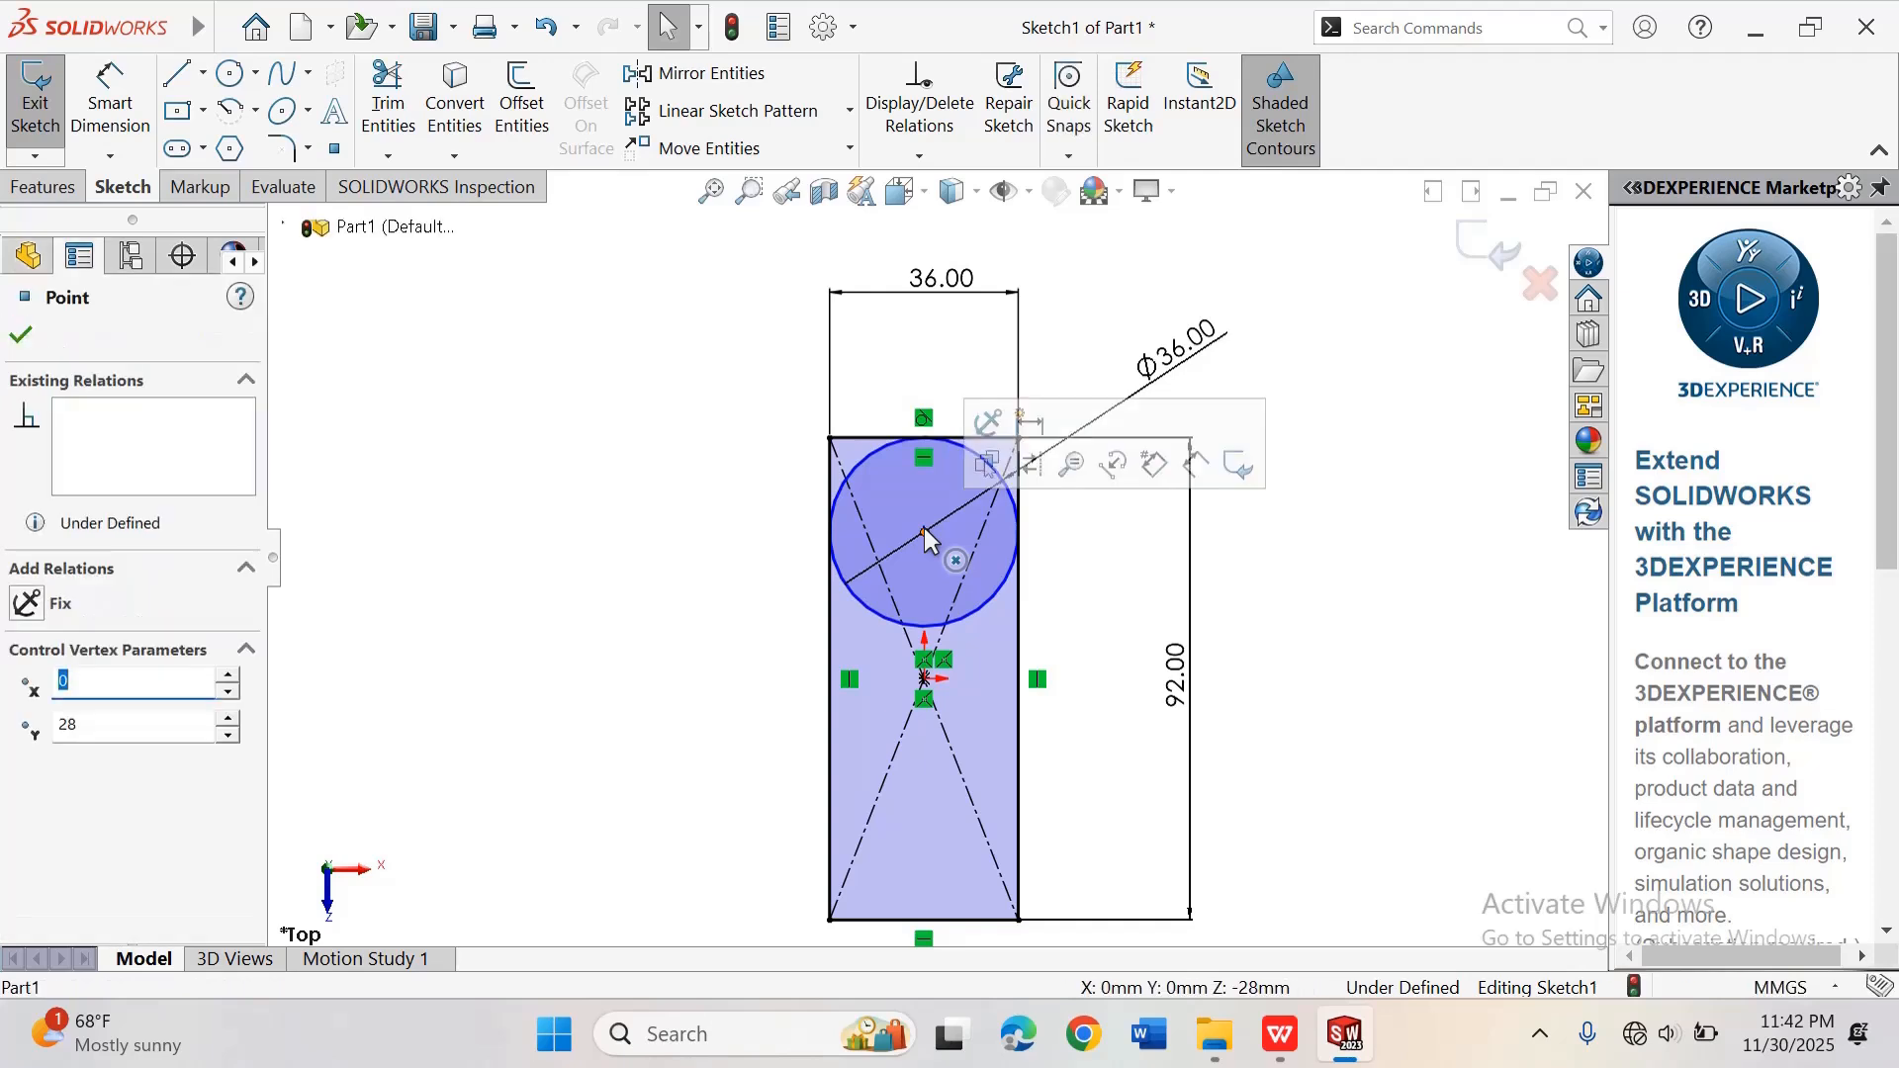
{"action": "left_click", "coordinate": [925, 683], "text": "ctrl"}
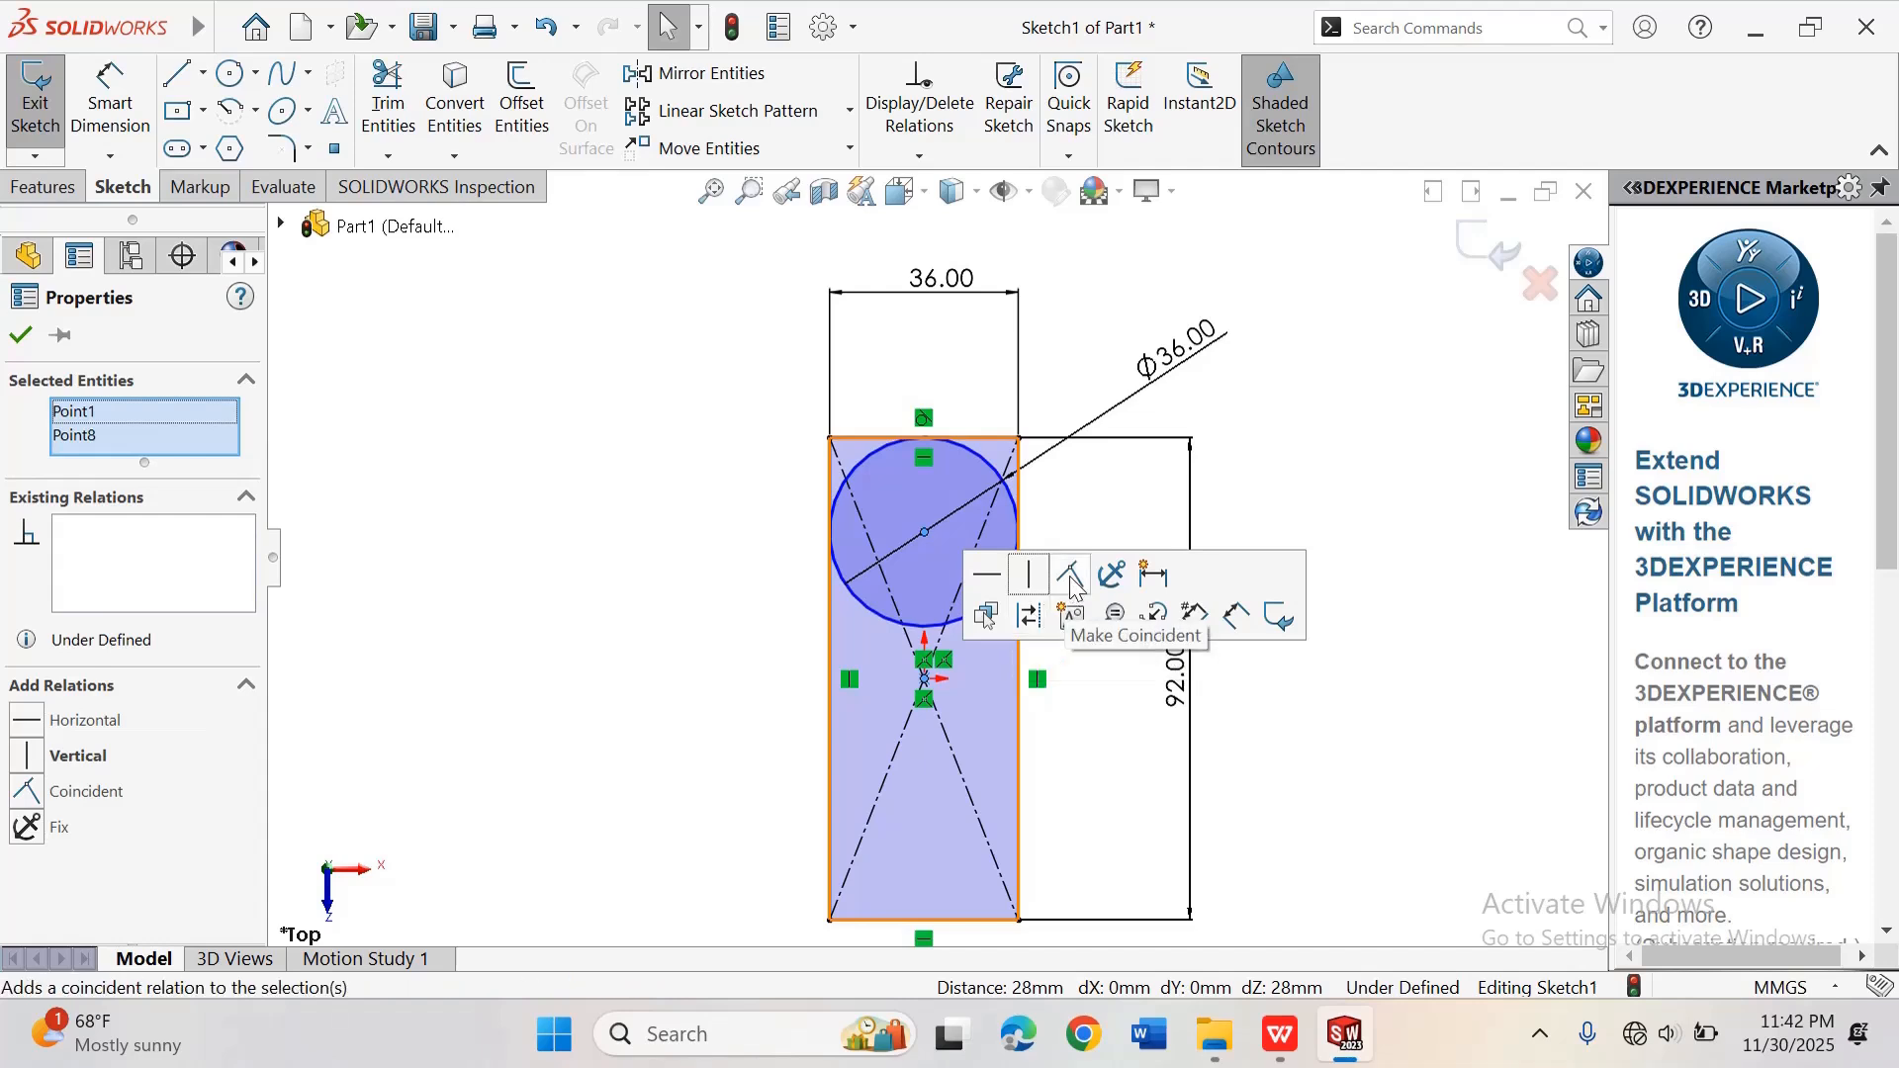
{"action": "left_click", "coordinate": [1031, 575]}
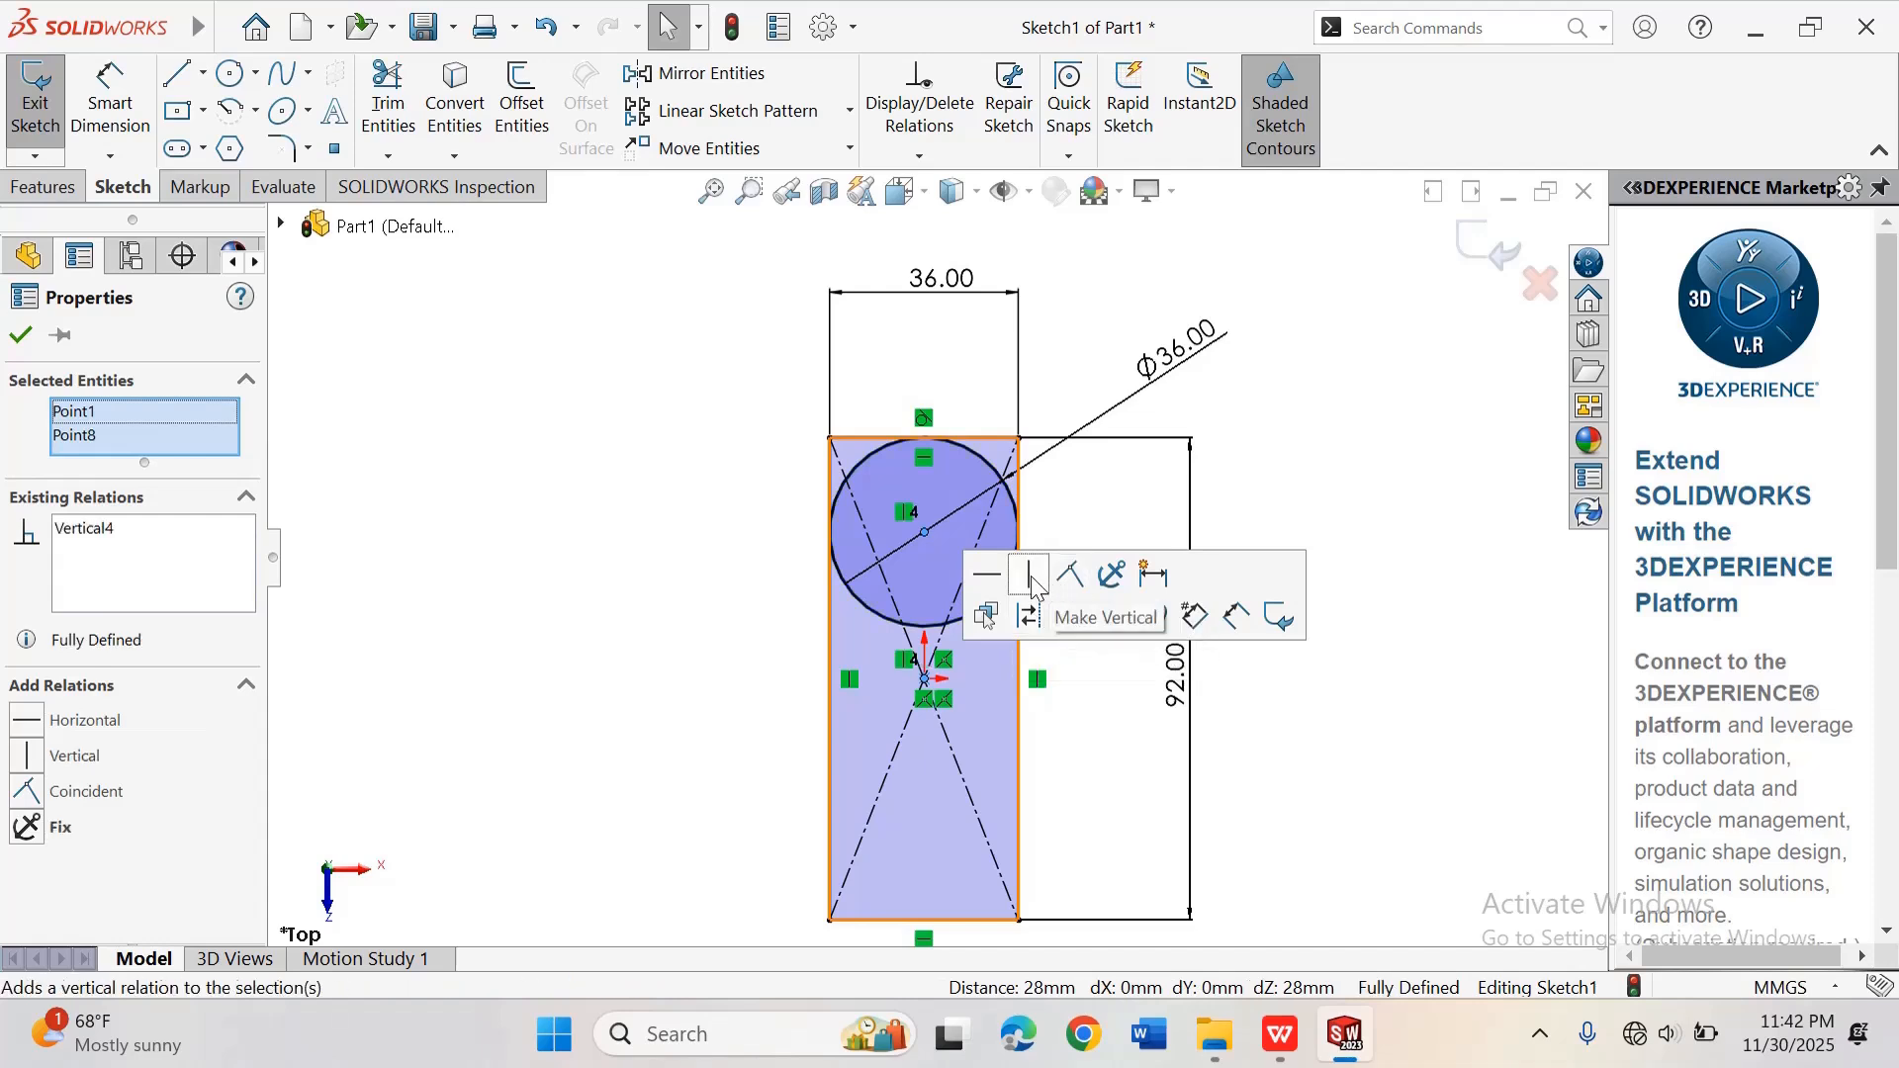
{"action": "left_click", "coordinate": [445, 386]}
Step: Trim the rectangle's upper edge and corners and the circle's lower arc to leave a rounded upper end
{"action": "scroll", "coordinate": [899, 503], "scroll_direction": "up", "scroll_amount": 3}
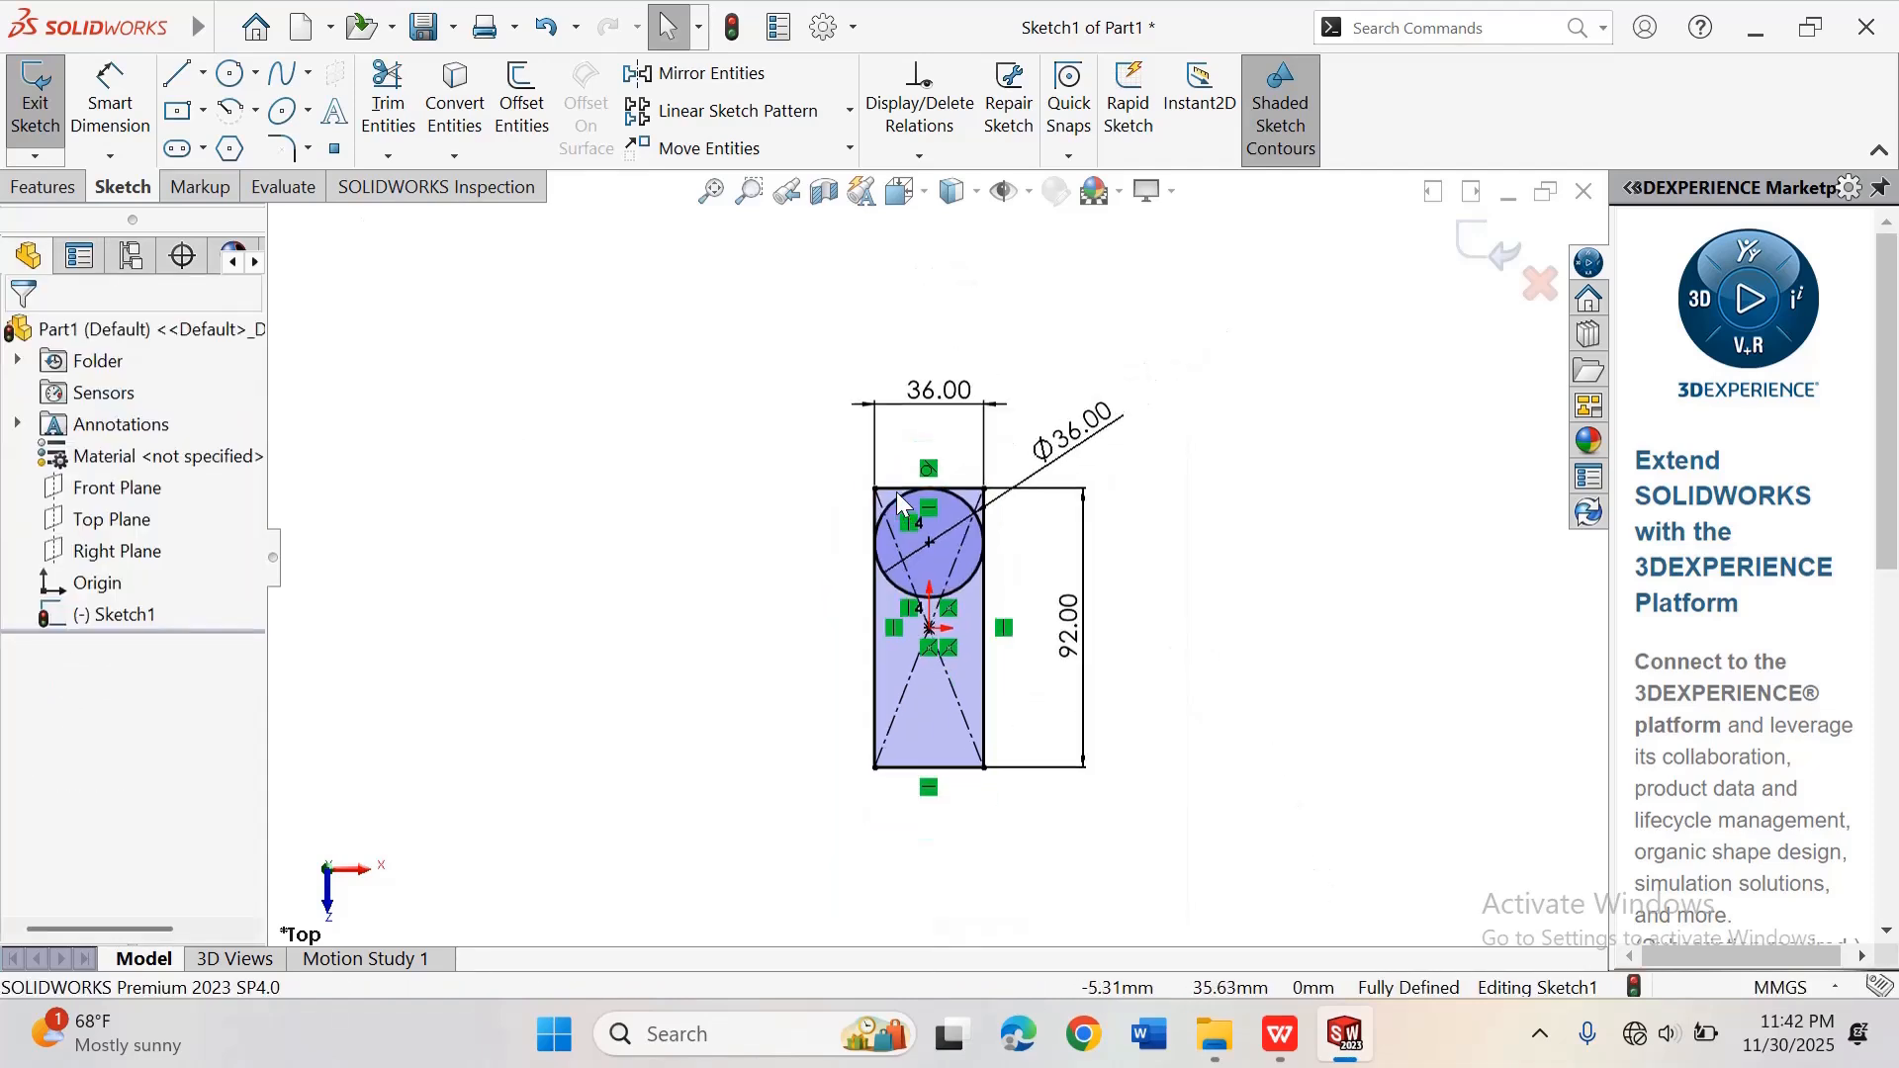
{"action": "scroll", "coordinate": [902, 506], "scroll_direction": "down", "scroll_amount": 3}
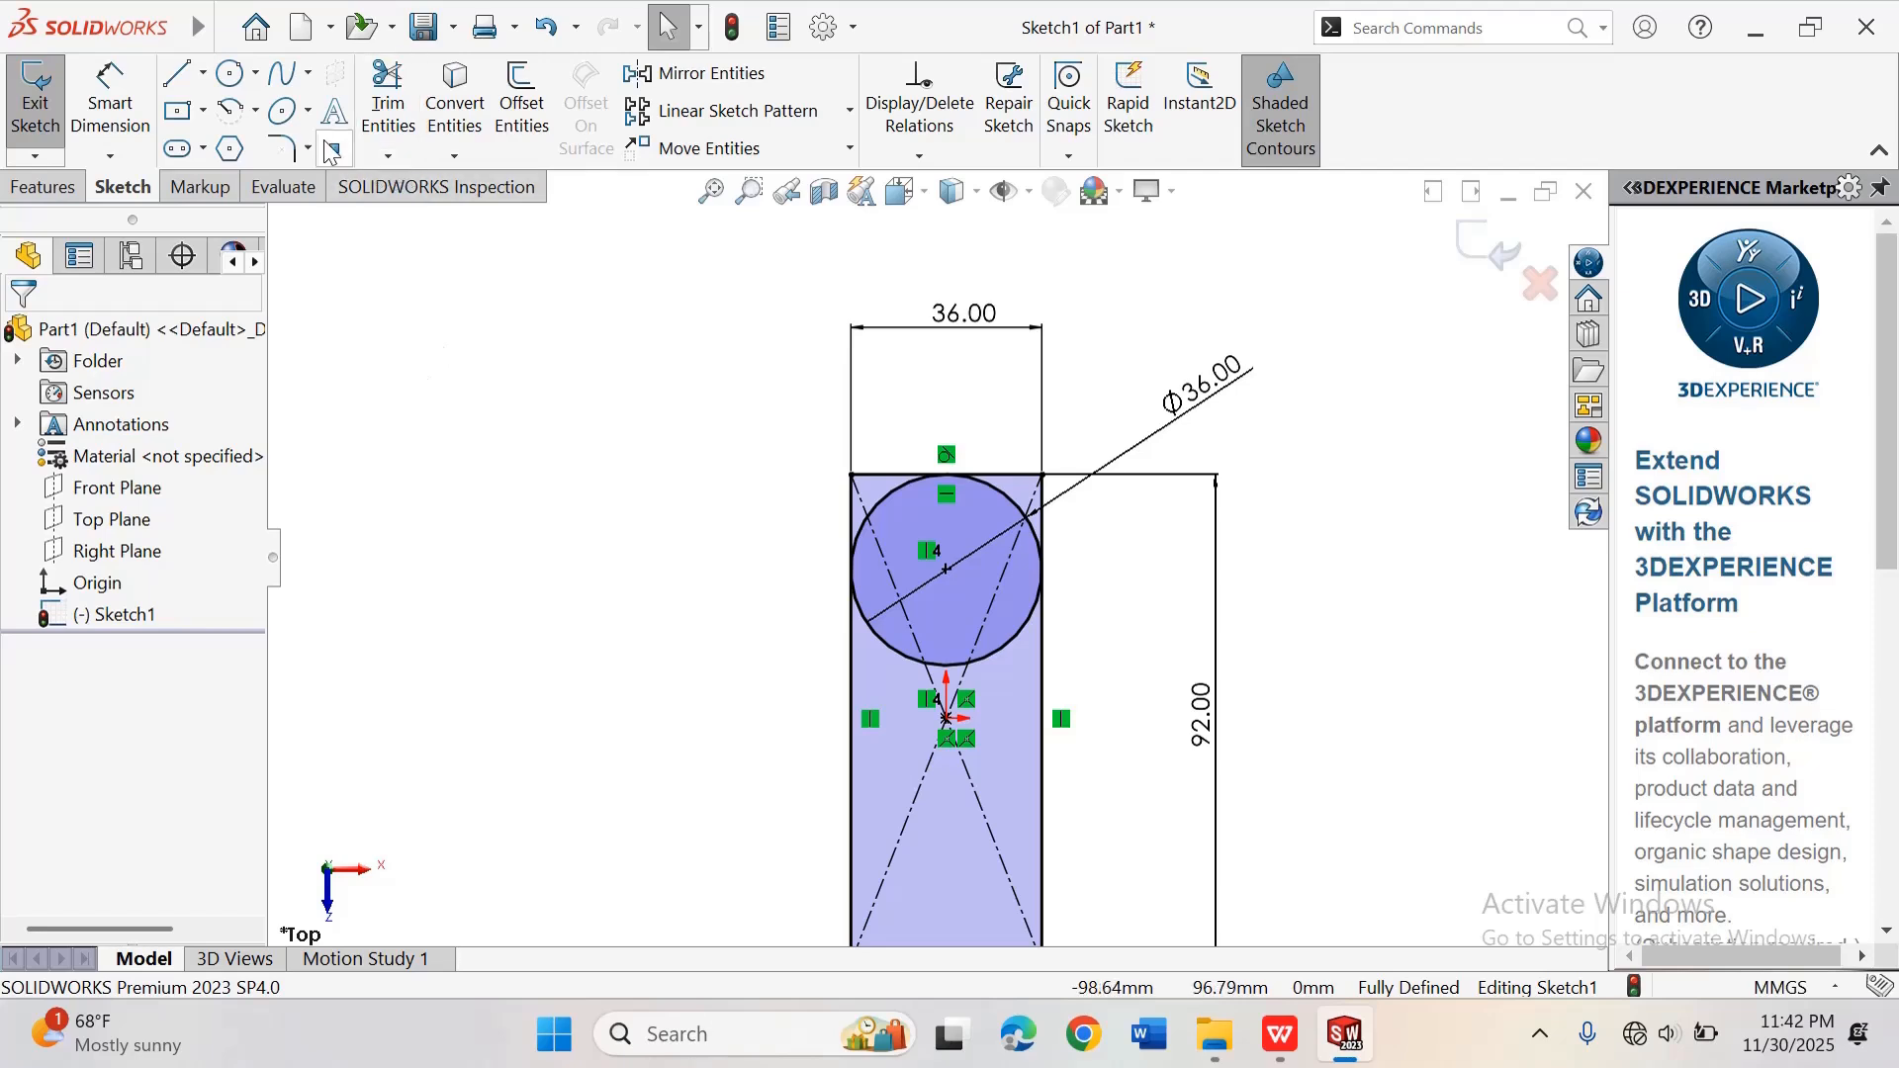
{"action": "left_click", "coordinate": [402, 130]}
{"action": "scroll", "coordinate": [1000, 550], "scroll_direction": "down", "scroll_amount": 3}
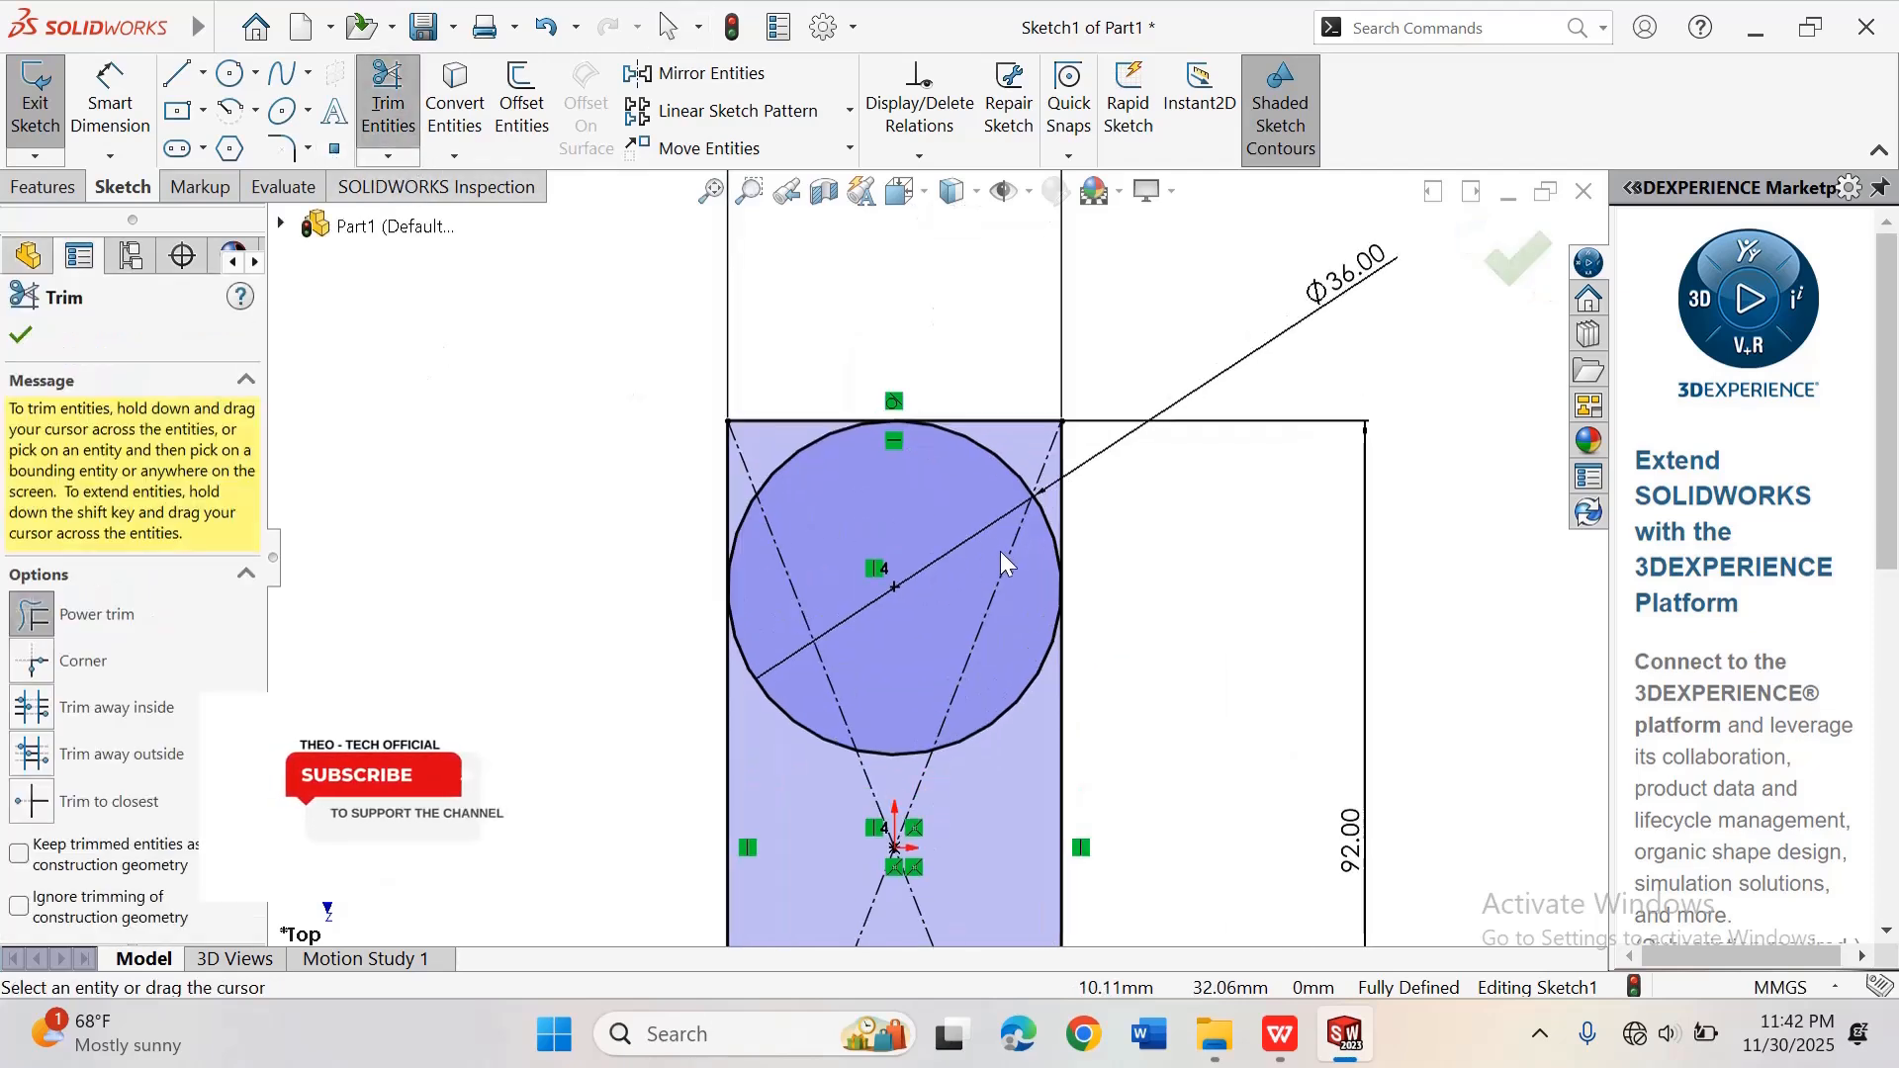
{"action": "mouse_move", "coordinate": [651, 467]}
{"action": "left_mouse_down"}
{"action": "mouse_move", "coordinate": [742, 443]}
{"action": "mouse_move", "coordinate": [775, 411]}
{"action": "mouse_move", "coordinate": [1043, 382]}
{"action": "mouse_move", "coordinate": [1038, 425]}
{"action": "mouse_move", "coordinate": [1094, 479]}
{"action": "mouse_move", "coordinate": [1005, 762]}
{"action": "mouse_move", "coordinate": [1005, 700]}
{"action": "mouse_move", "coordinate": [895, 821]}
{"action": "mouse_move", "coordinate": [831, 708]}
{"action": "mouse_move", "coordinate": [895, 700]}
{"action": "mouse_move", "coordinate": [902, 775]}
{"action": "left_mouse_up"}
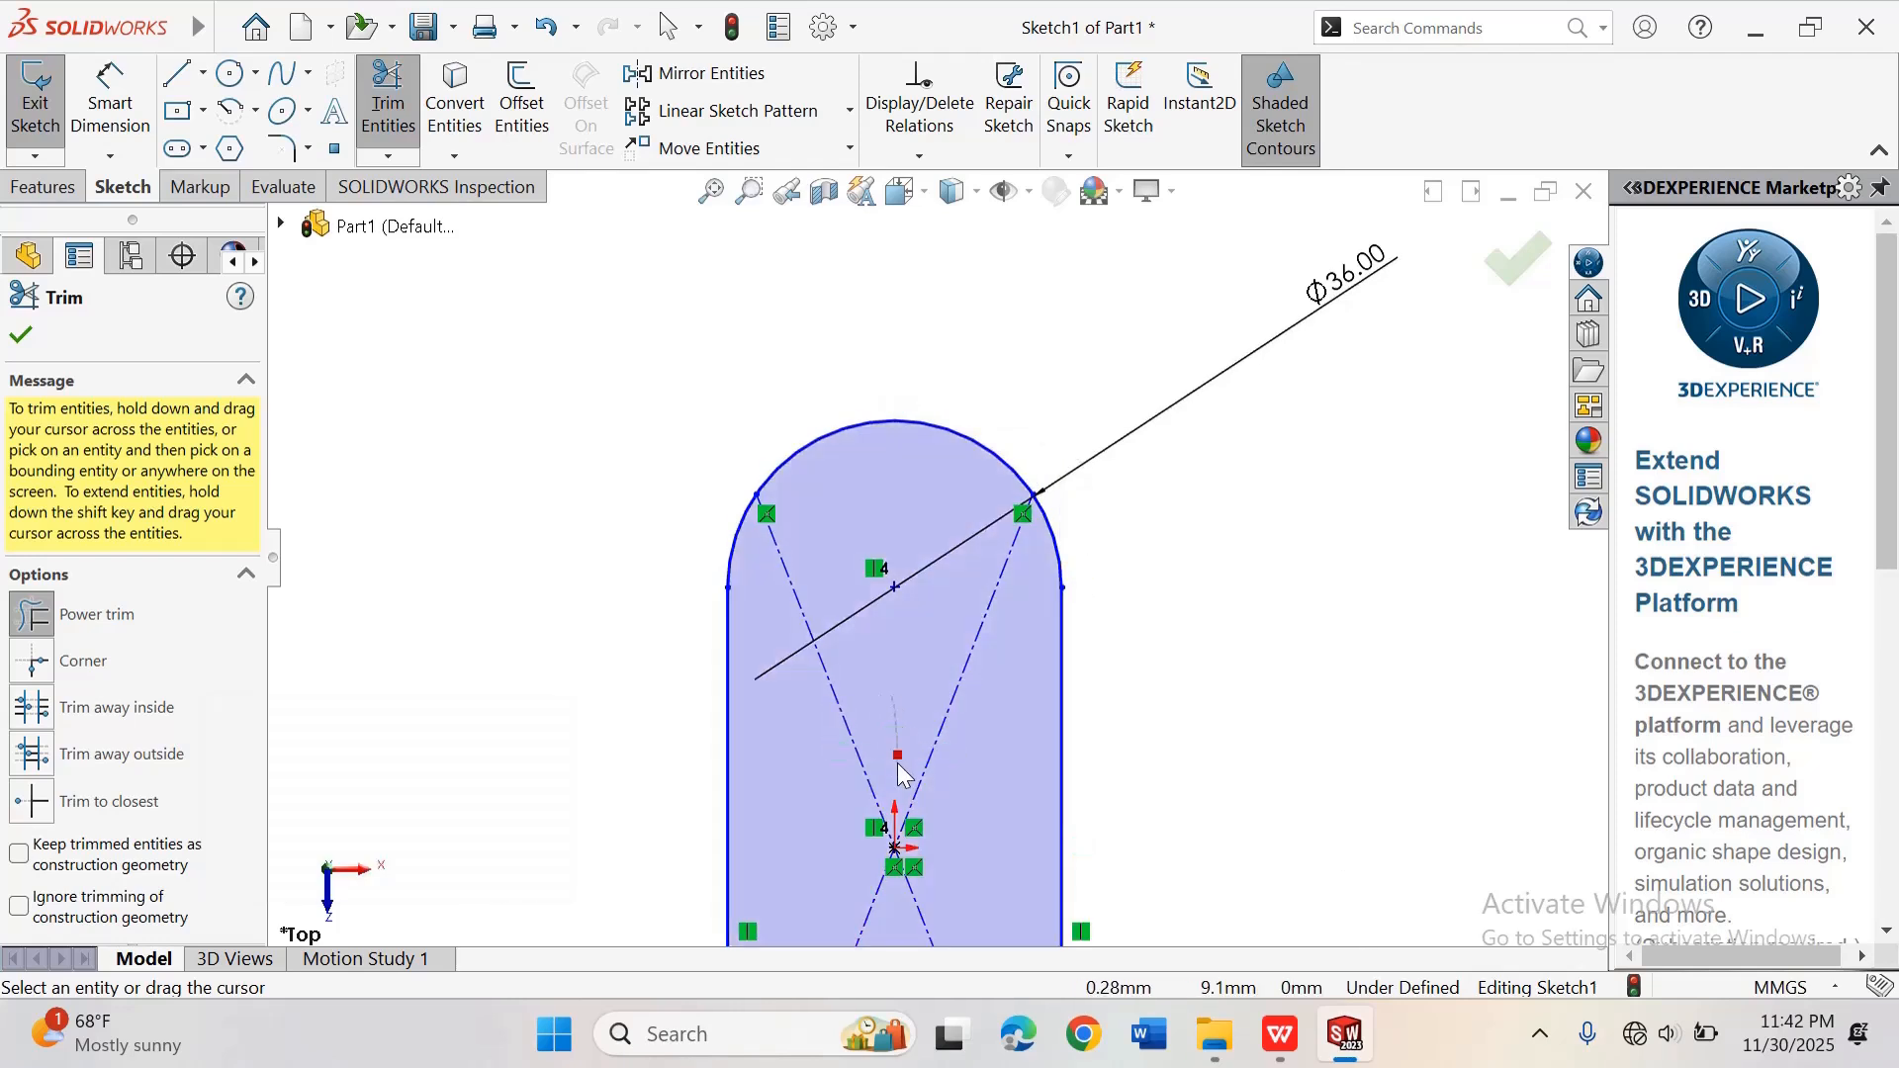
{"action": "scroll", "coordinate": [899, 633], "scroll_direction": "up", "scroll_amount": 4}
{"action": "scroll", "coordinate": [906, 665], "scroll_direction": "down", "scroll_amount": 2}
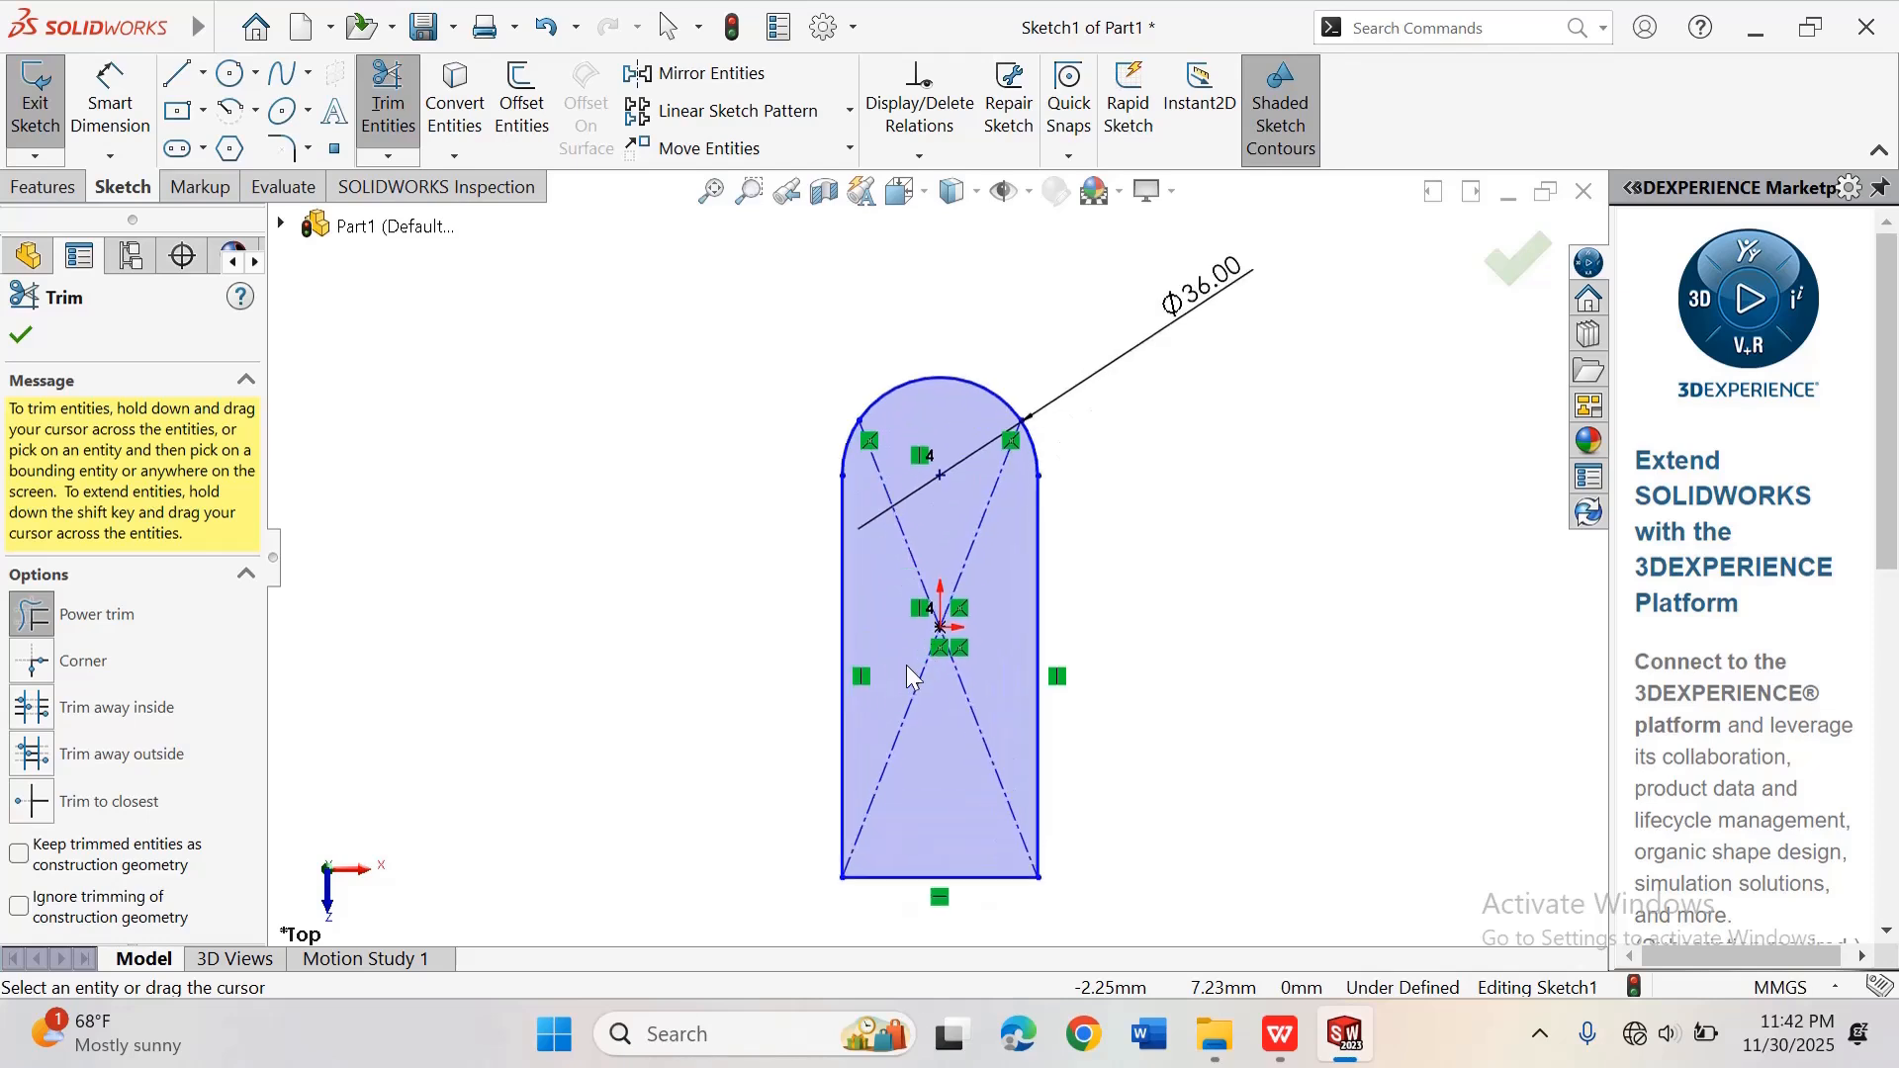
{"action": "left_click", "coordinate": [21, 337]}
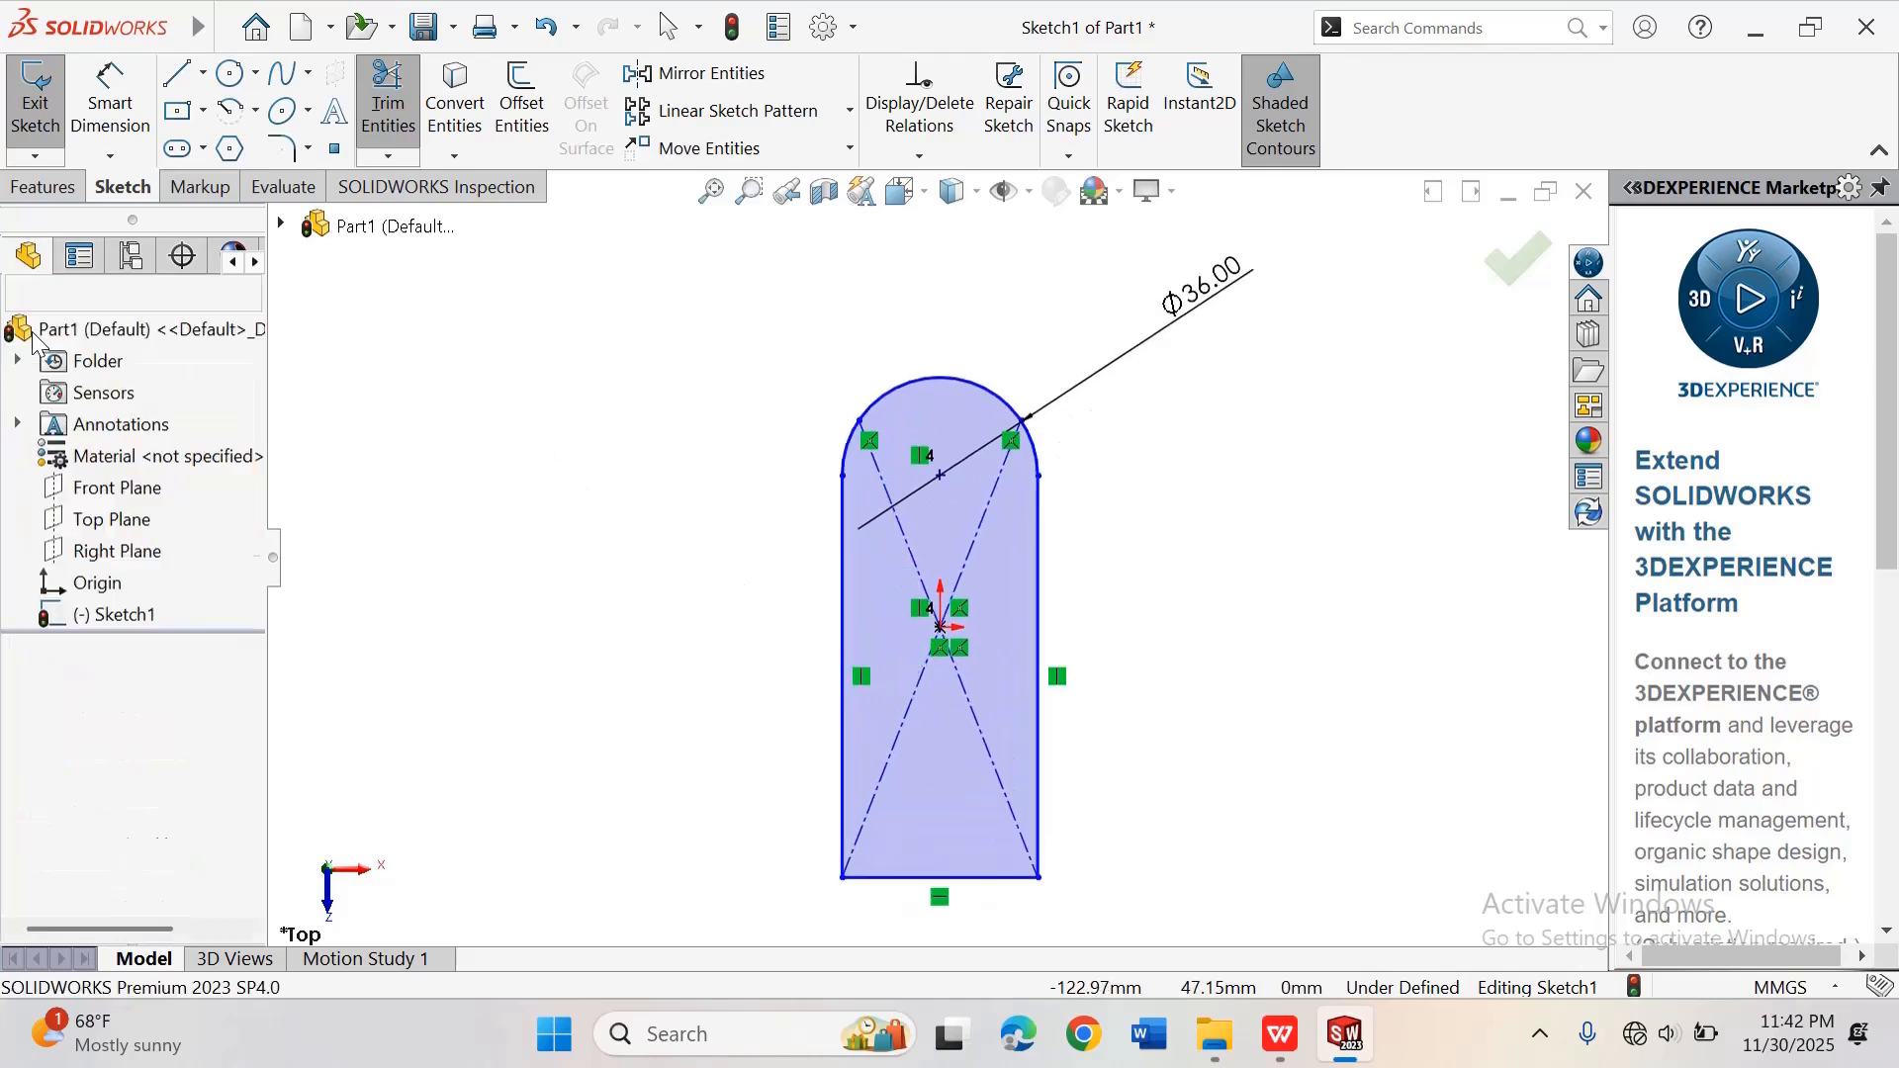
Step: Draw a circle about 28 mm in diameter inside the profile, centred about 26 mm directly below the origin
{"action": "scroll", "coordinate": [1123, 657], "scroll_direction": "up", "scroll_amount": 1}
{"action": "scroll", "coordinate": [983, 703], "scroll_direction": "down", "scroll_amount": 1}
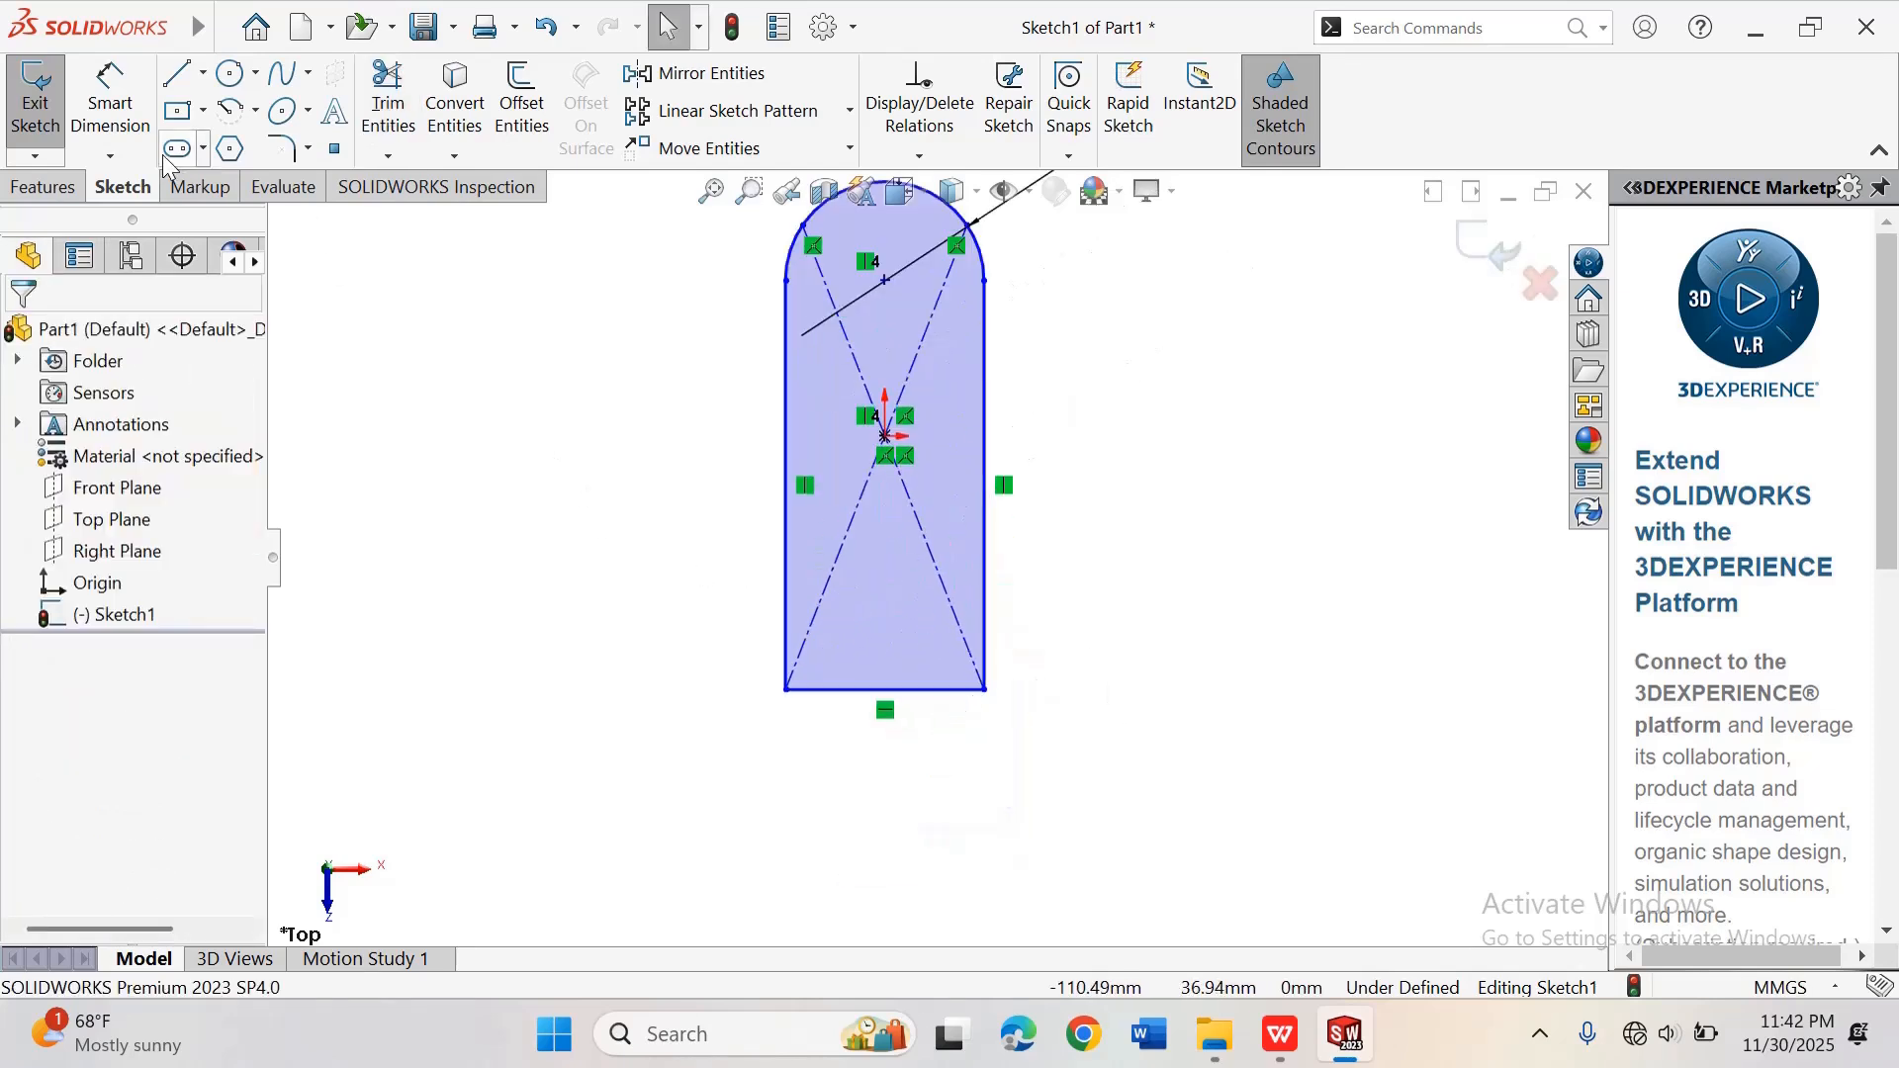
{"action": "left_click", "coordinate": [230, 73]}
{"action": "scroll", "coordinate": [872, 638], "scroll_direction": "down", "scroll_amount": 2}
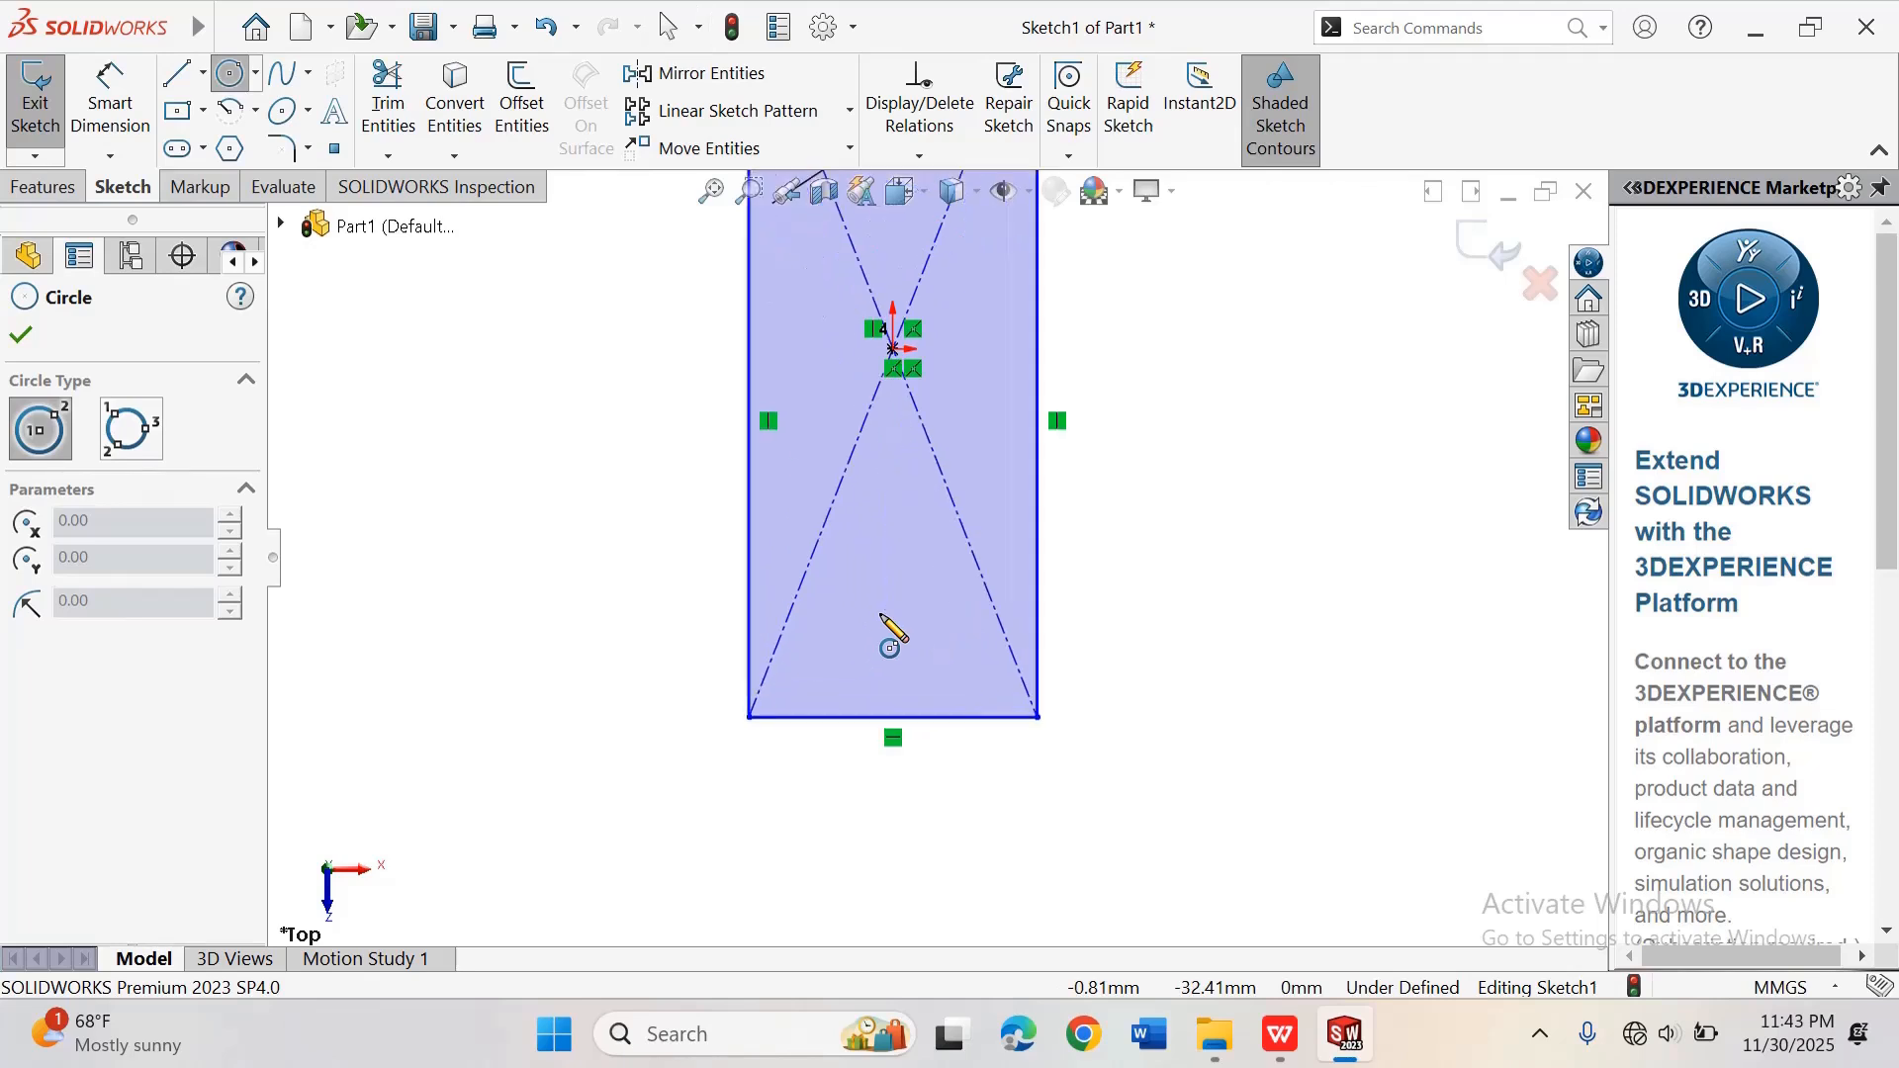
{"action": "left_click", "coordinate": [894, 555]}
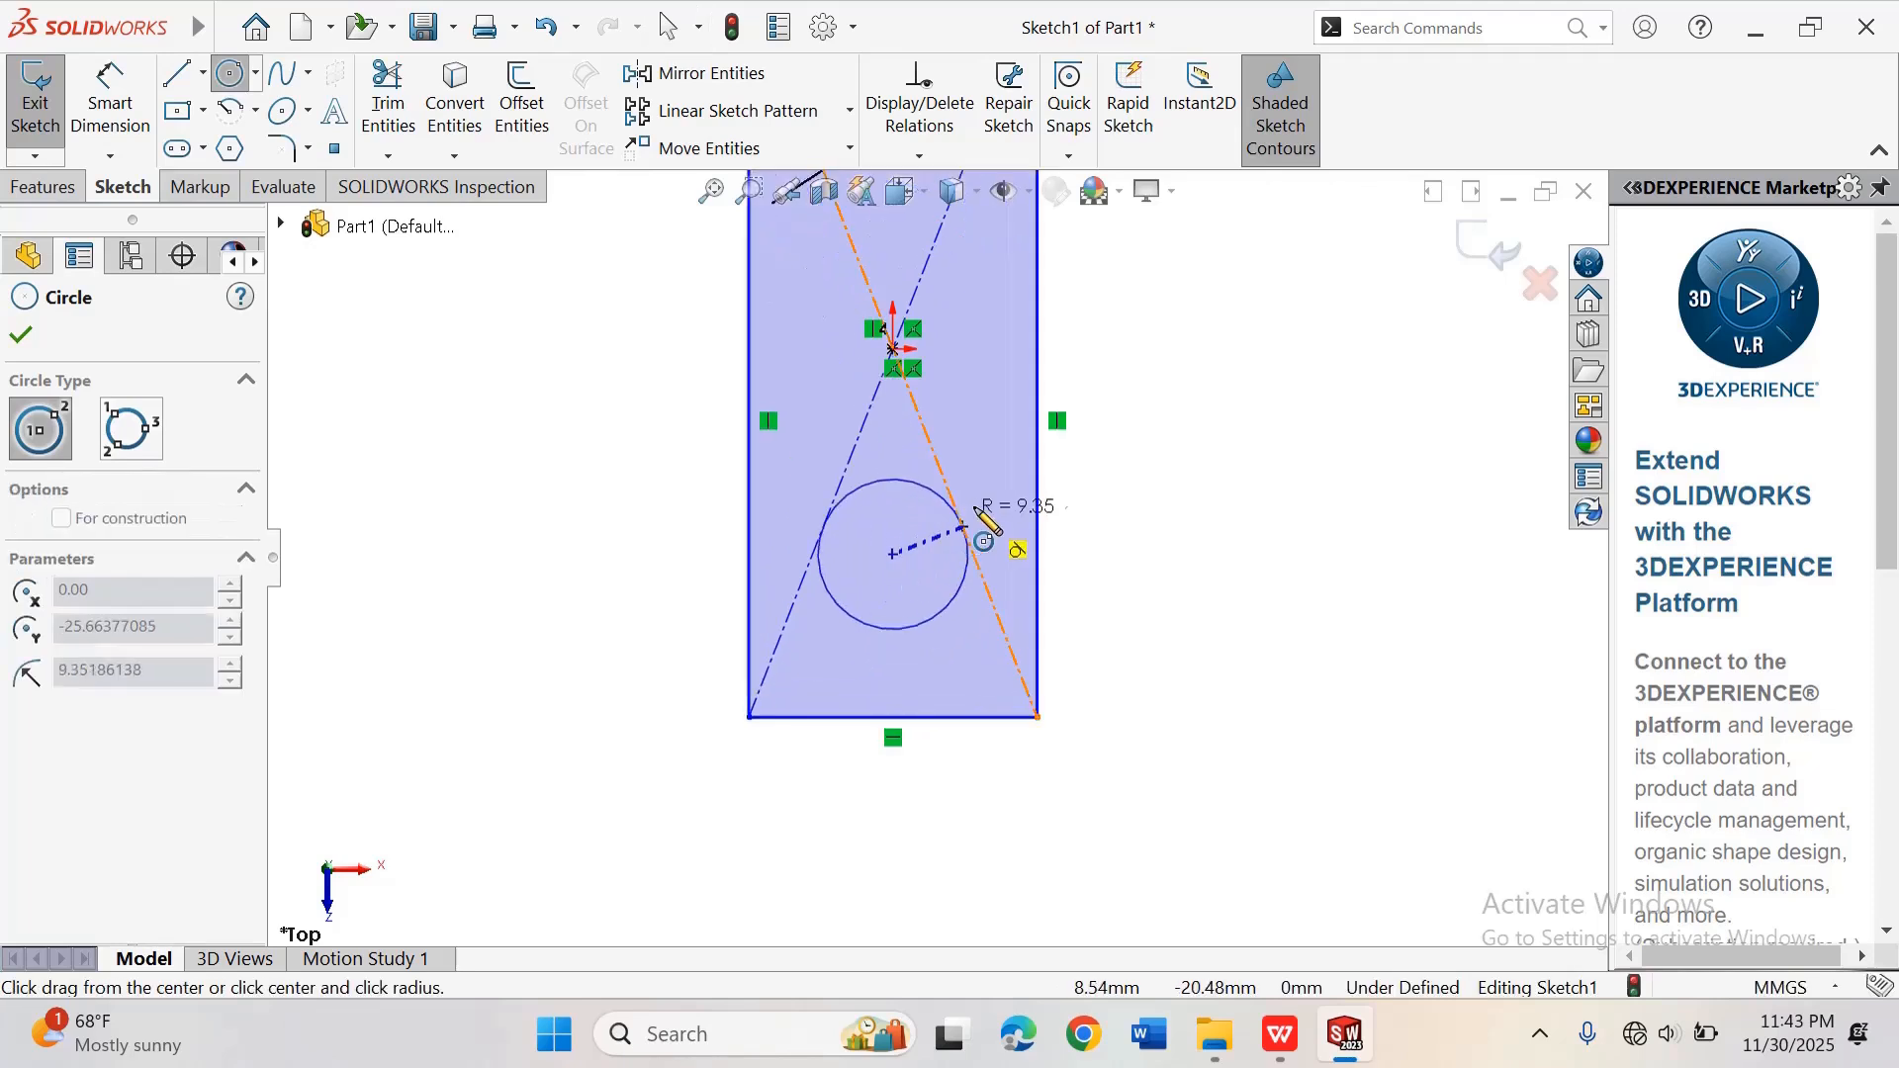
{"action": "left_click", "coordinate": [1000, 517]}
{"action": "right_click", "coordinate": [994, 505]}
{"action": "left_click", "coordinate": [1070, 537]}
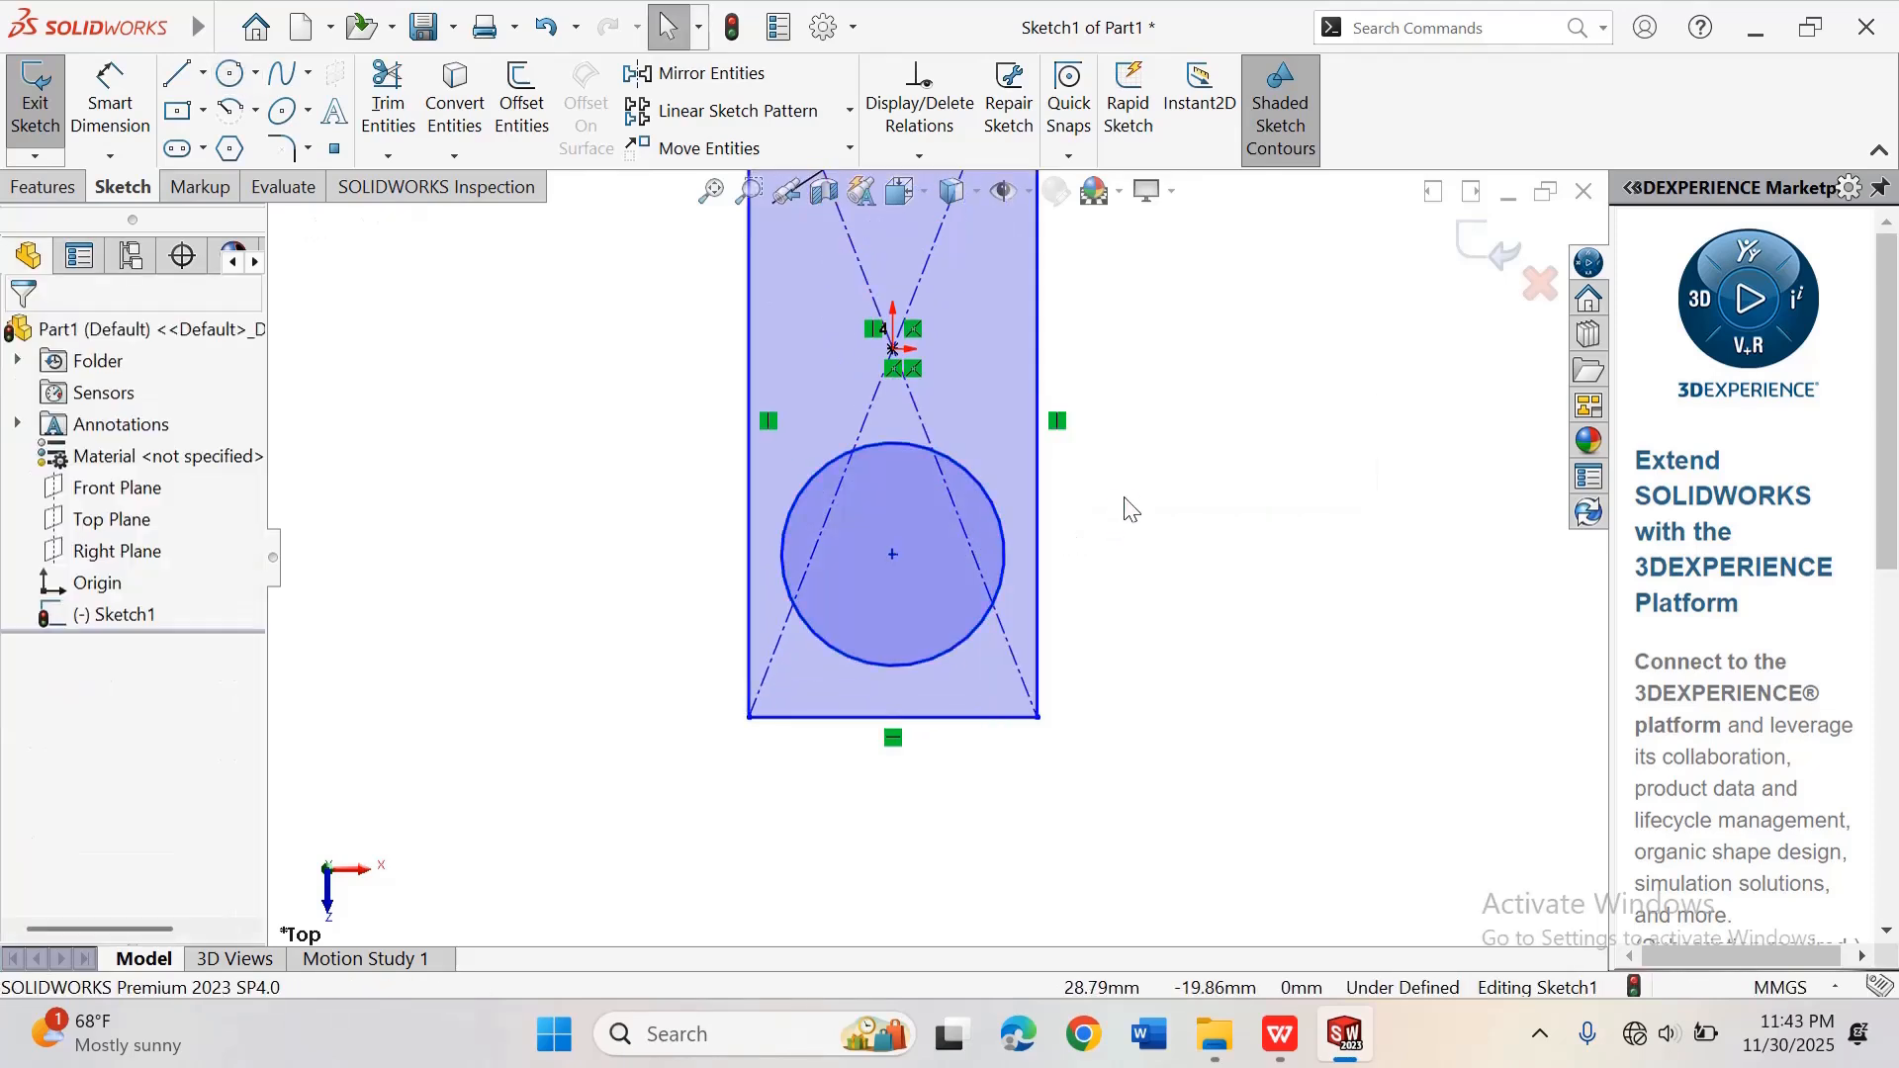
Step: Dimension the lower circle and set its diameter to 36 mm
{"action": "right_click_drag", "start_coordinate": [1128, 510], "coordinate": [1144, 395]}
{"action": "left_click", "coordinate": [995, 510]}
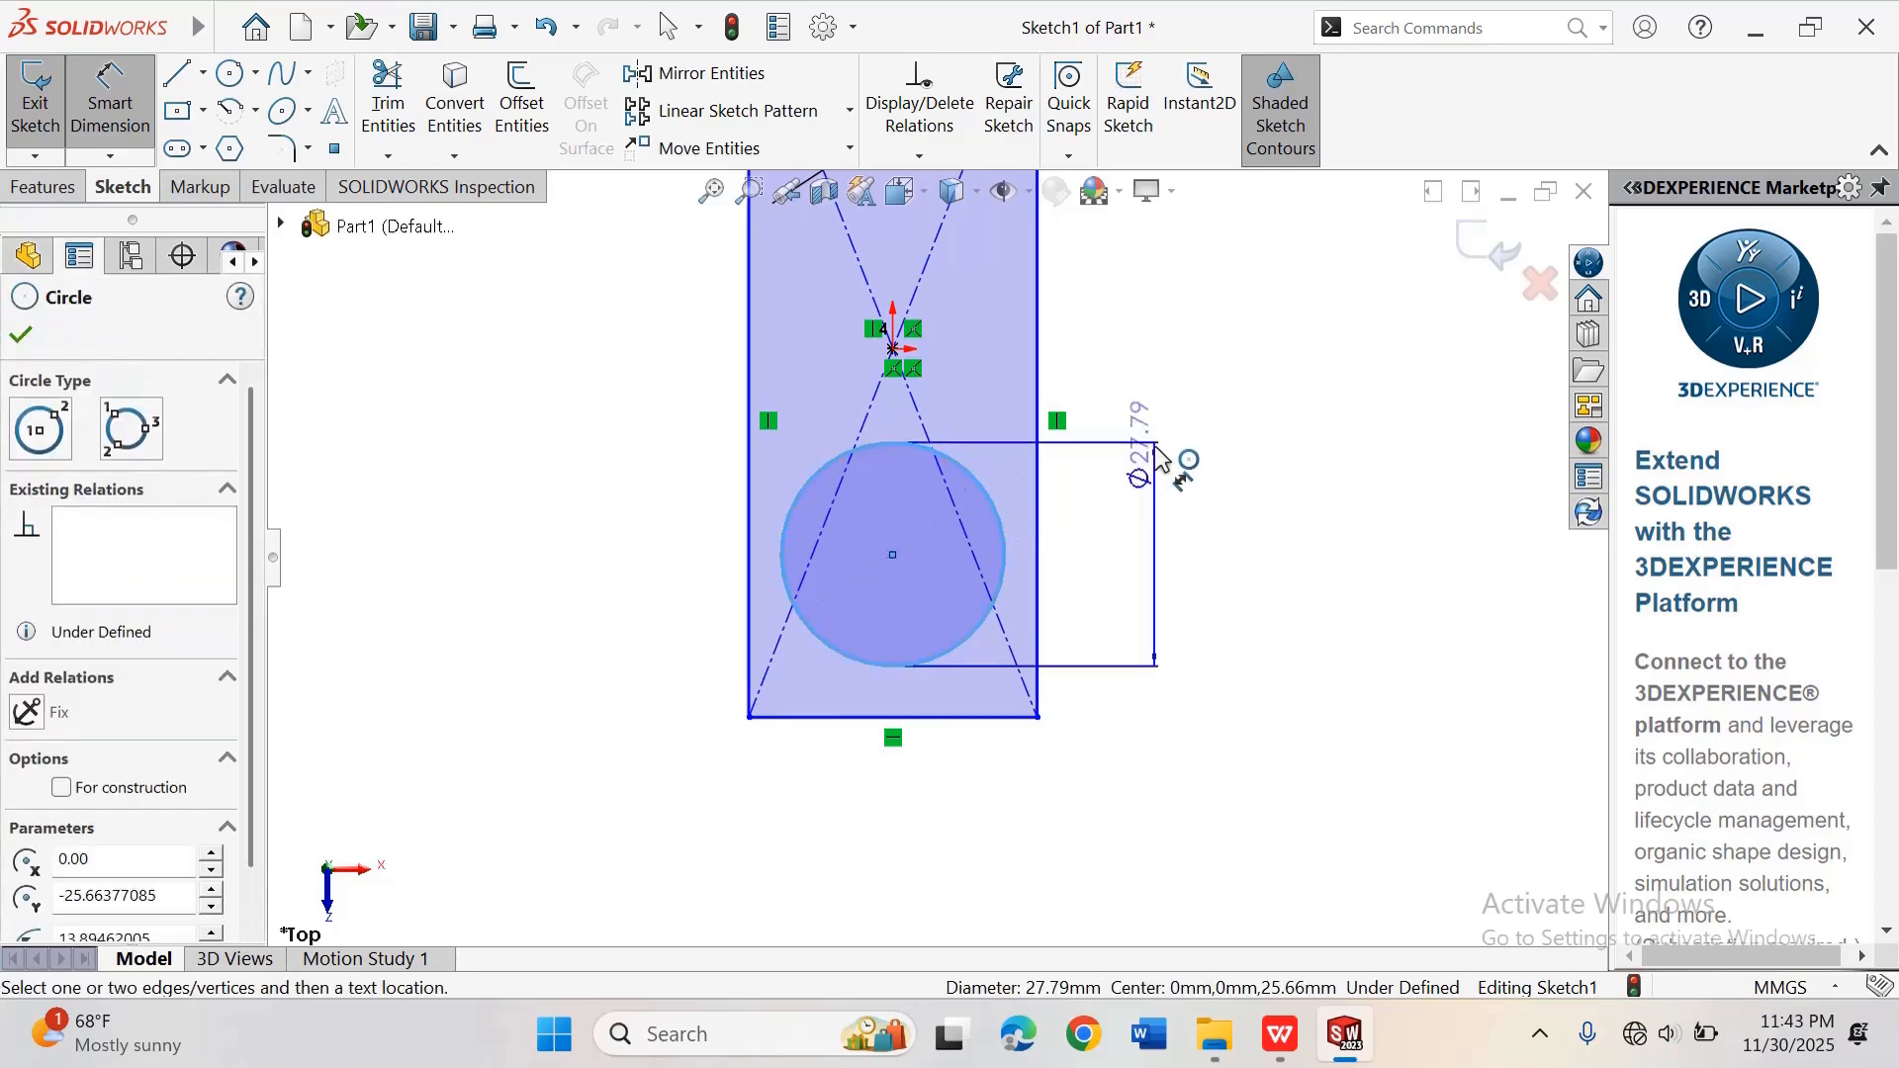
{"action": "left_click", "coordinate": [1165, 453]}
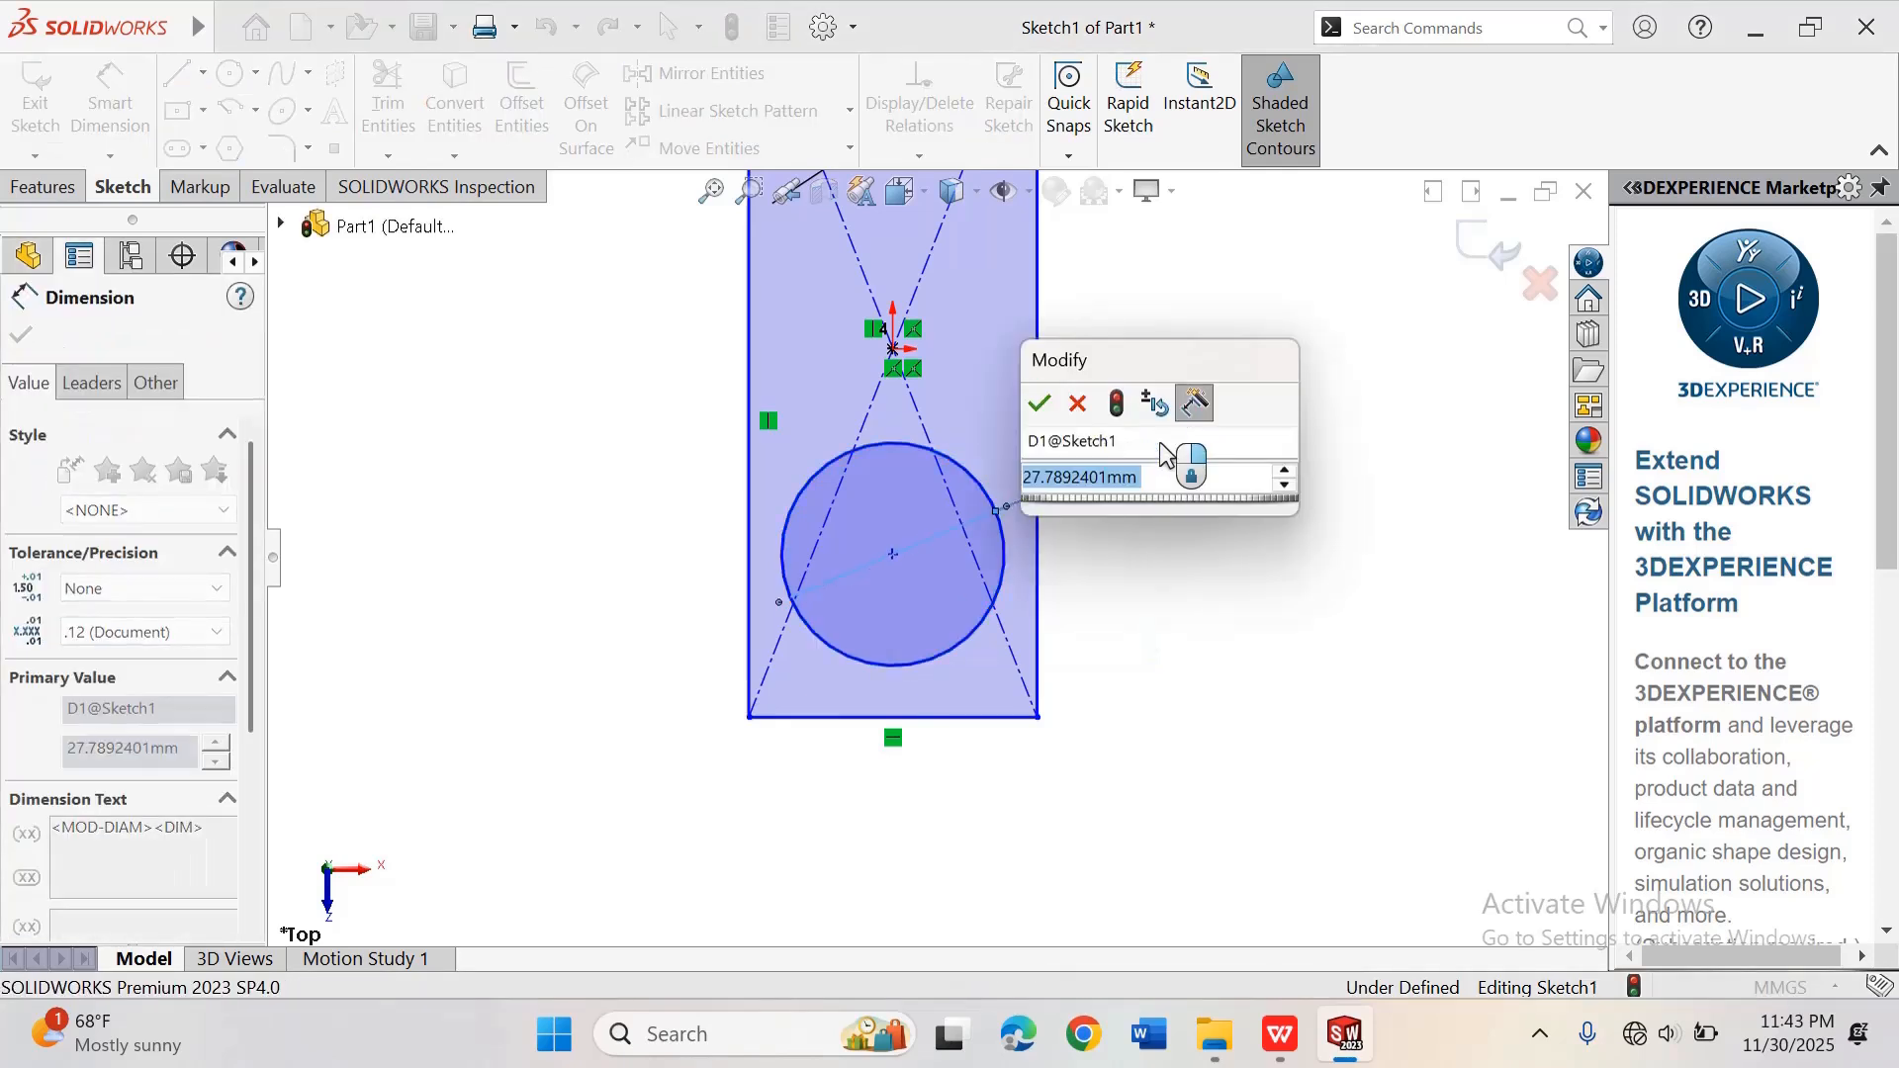
{"action": "type", "text": "36"}
{"action": "key", "text": "Return"}
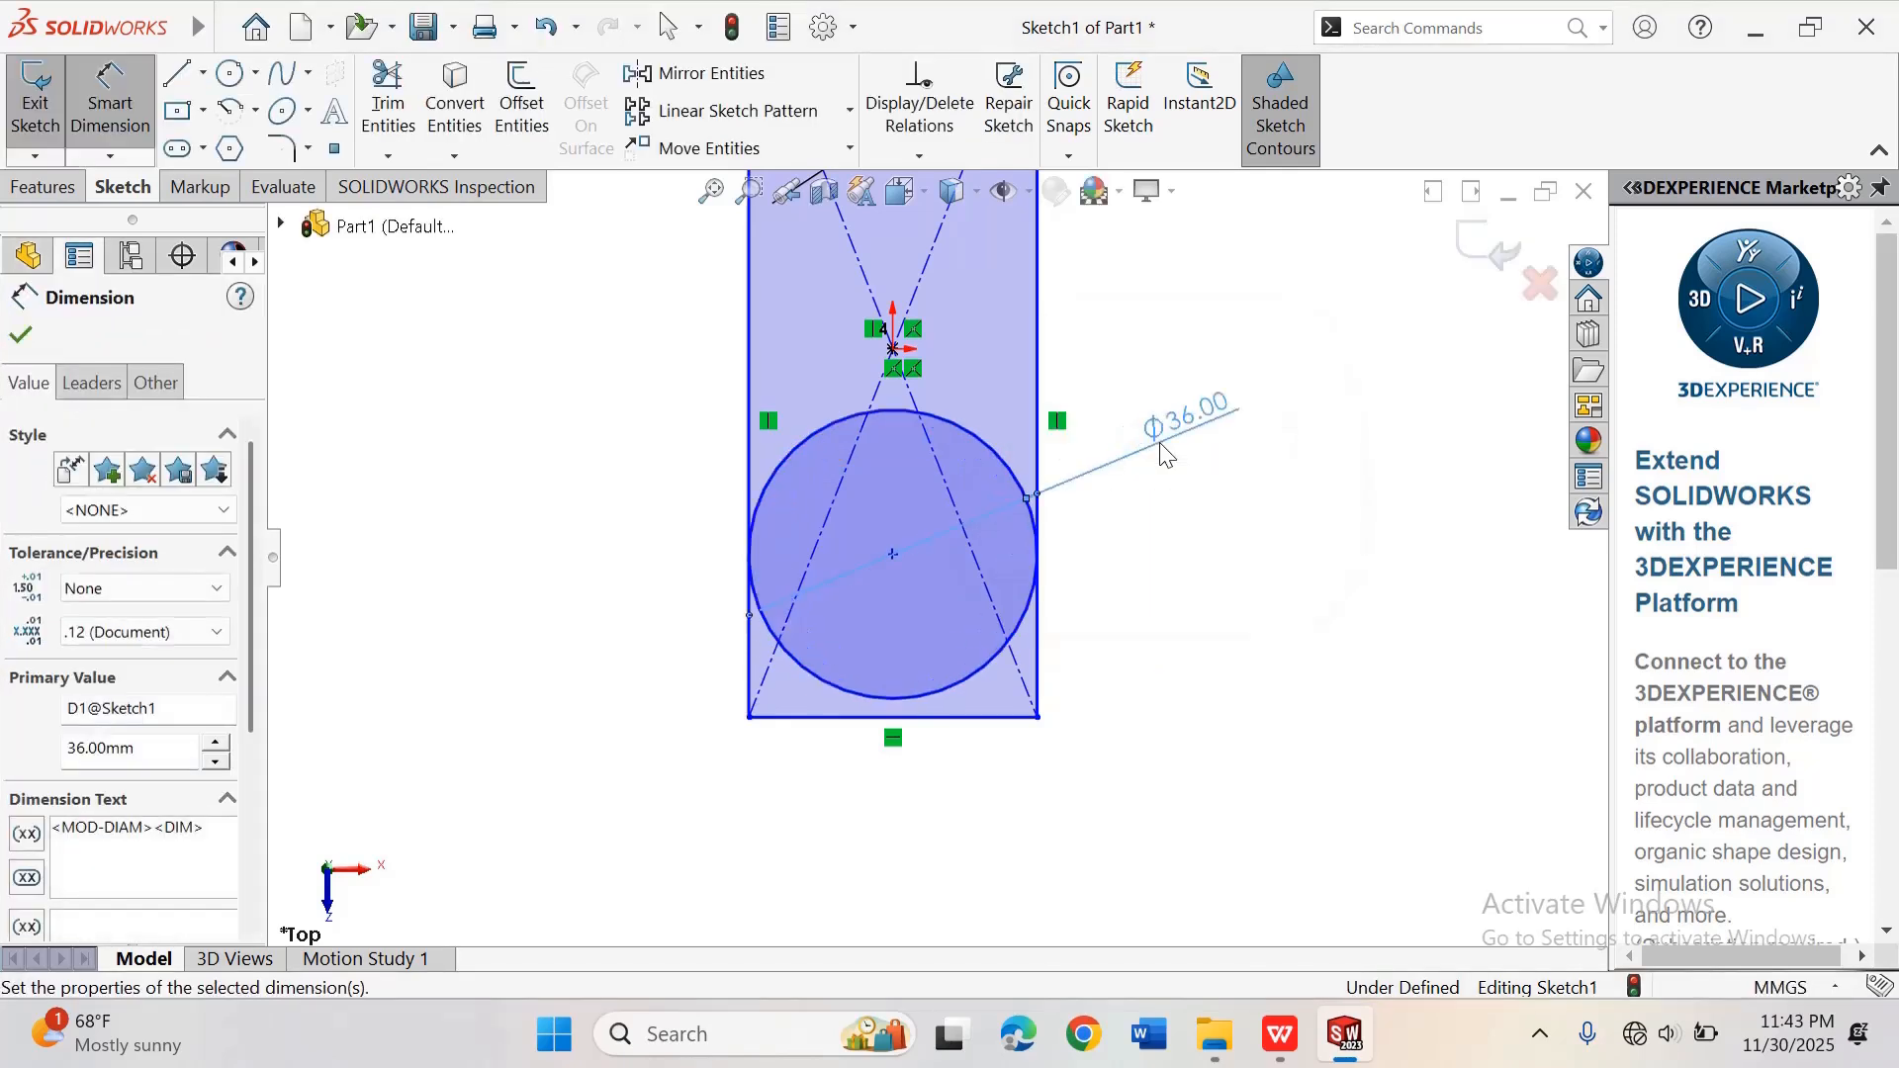
{"action": "left_click", "coordinate": [1244, 547]}
{"action": "right_click", "coordinate": [1244, 524]}
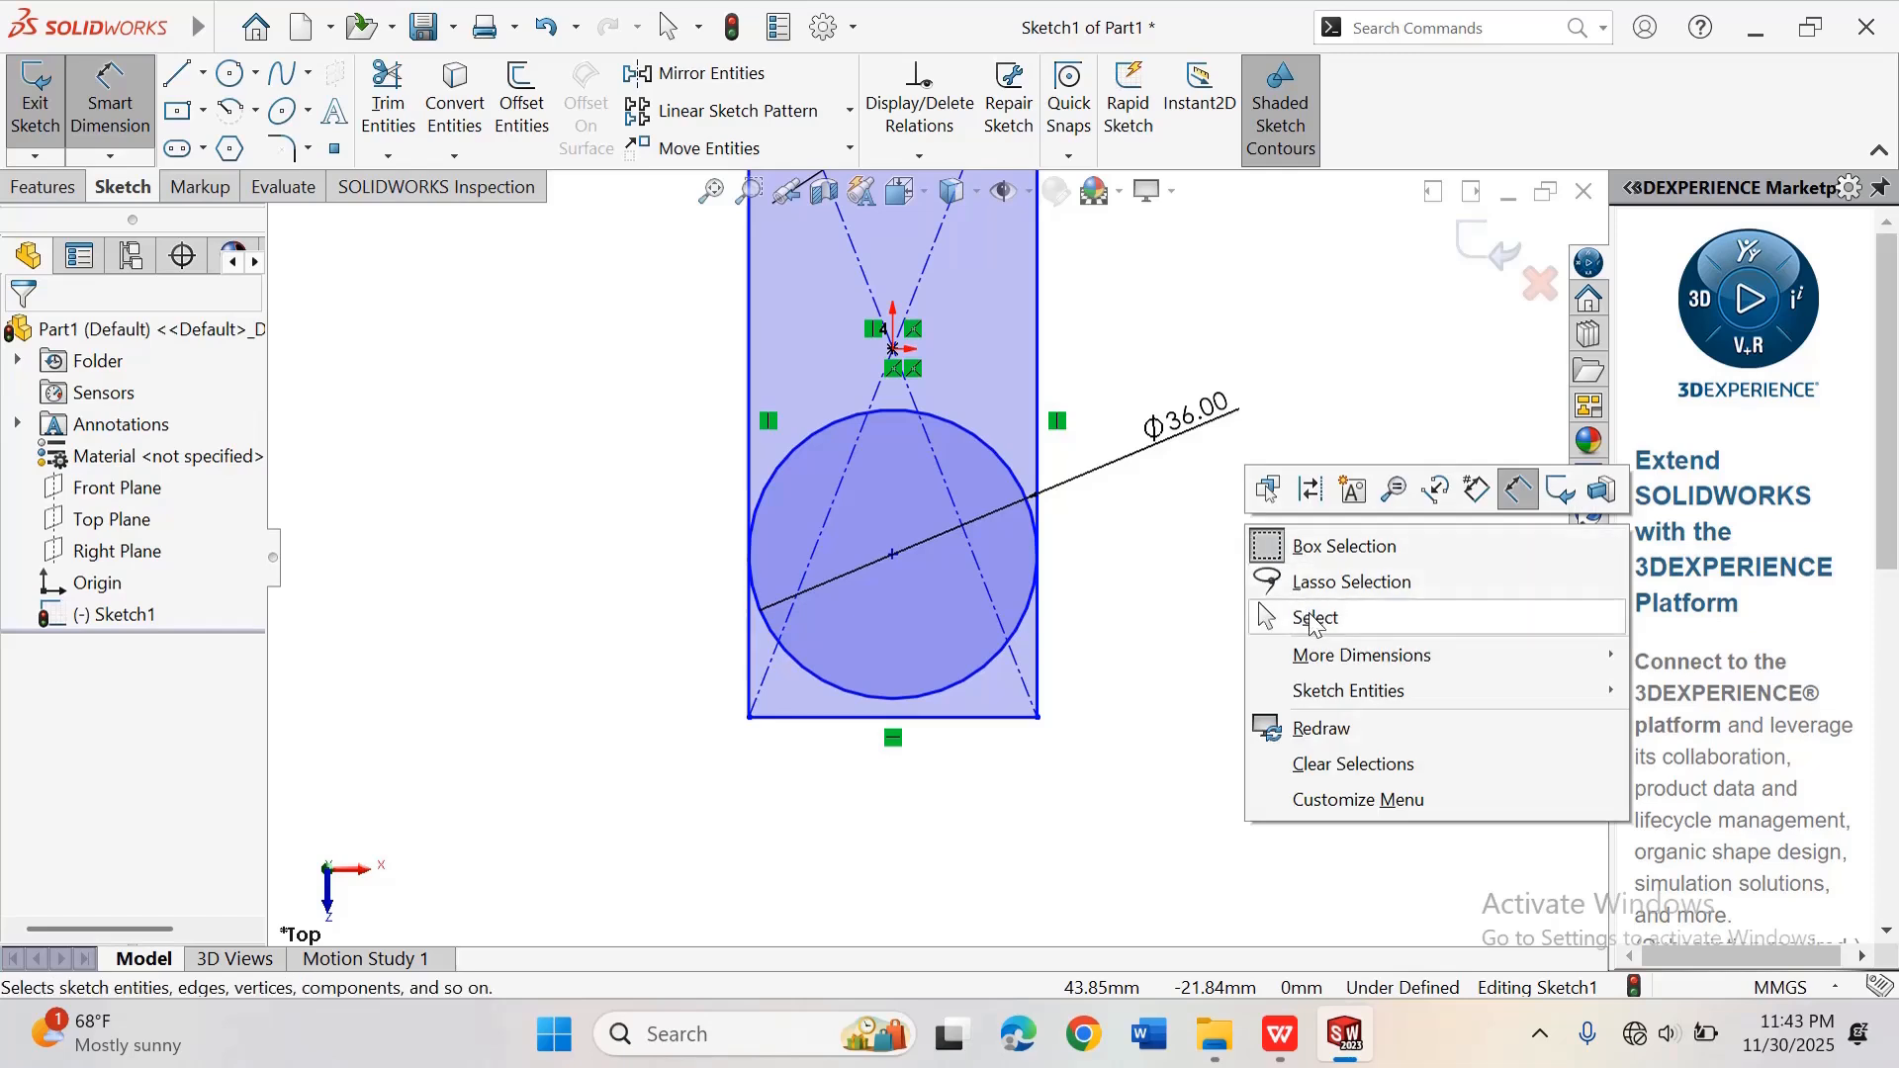
{"action": "left_click", "coordinate": [1313, 617]}
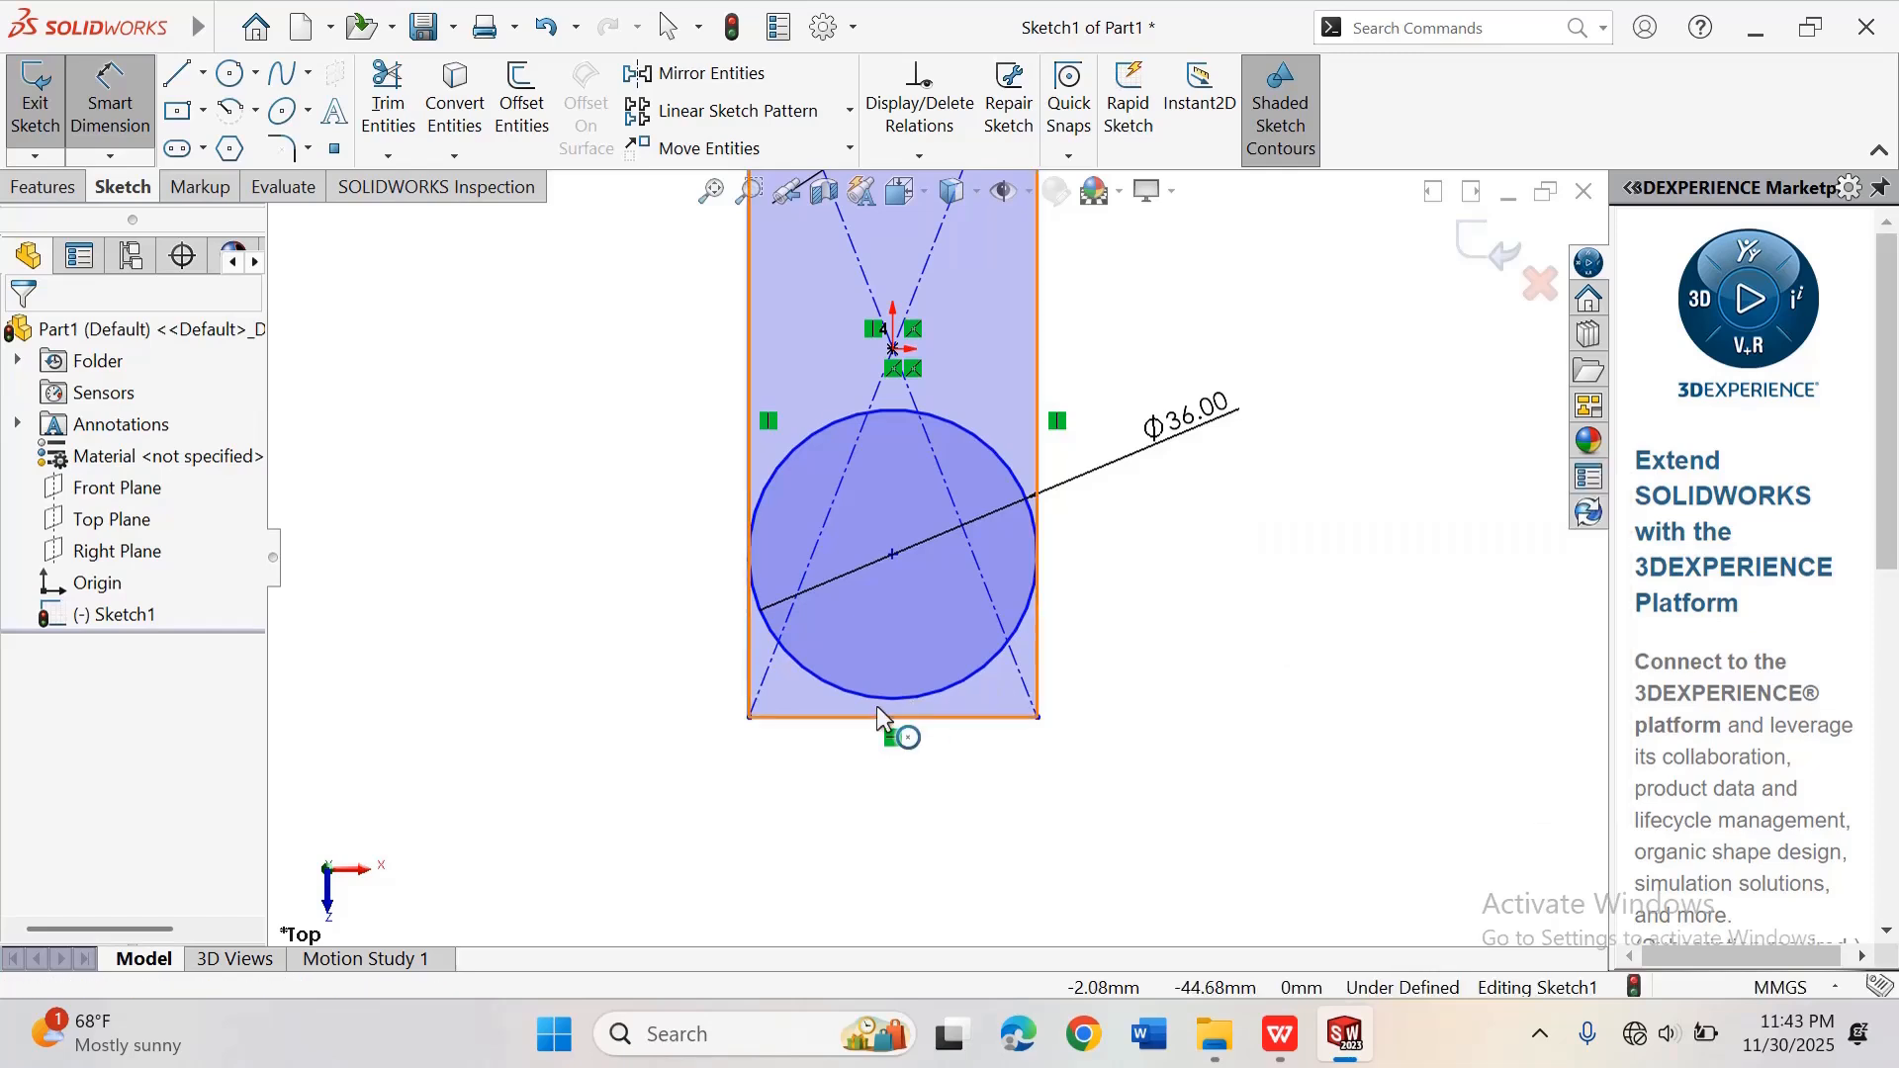
Step: Add a tangent relation between the lower circle and the profile's lower horizontal edge
{"action": "left_click", "coordinate": [933, 691]}
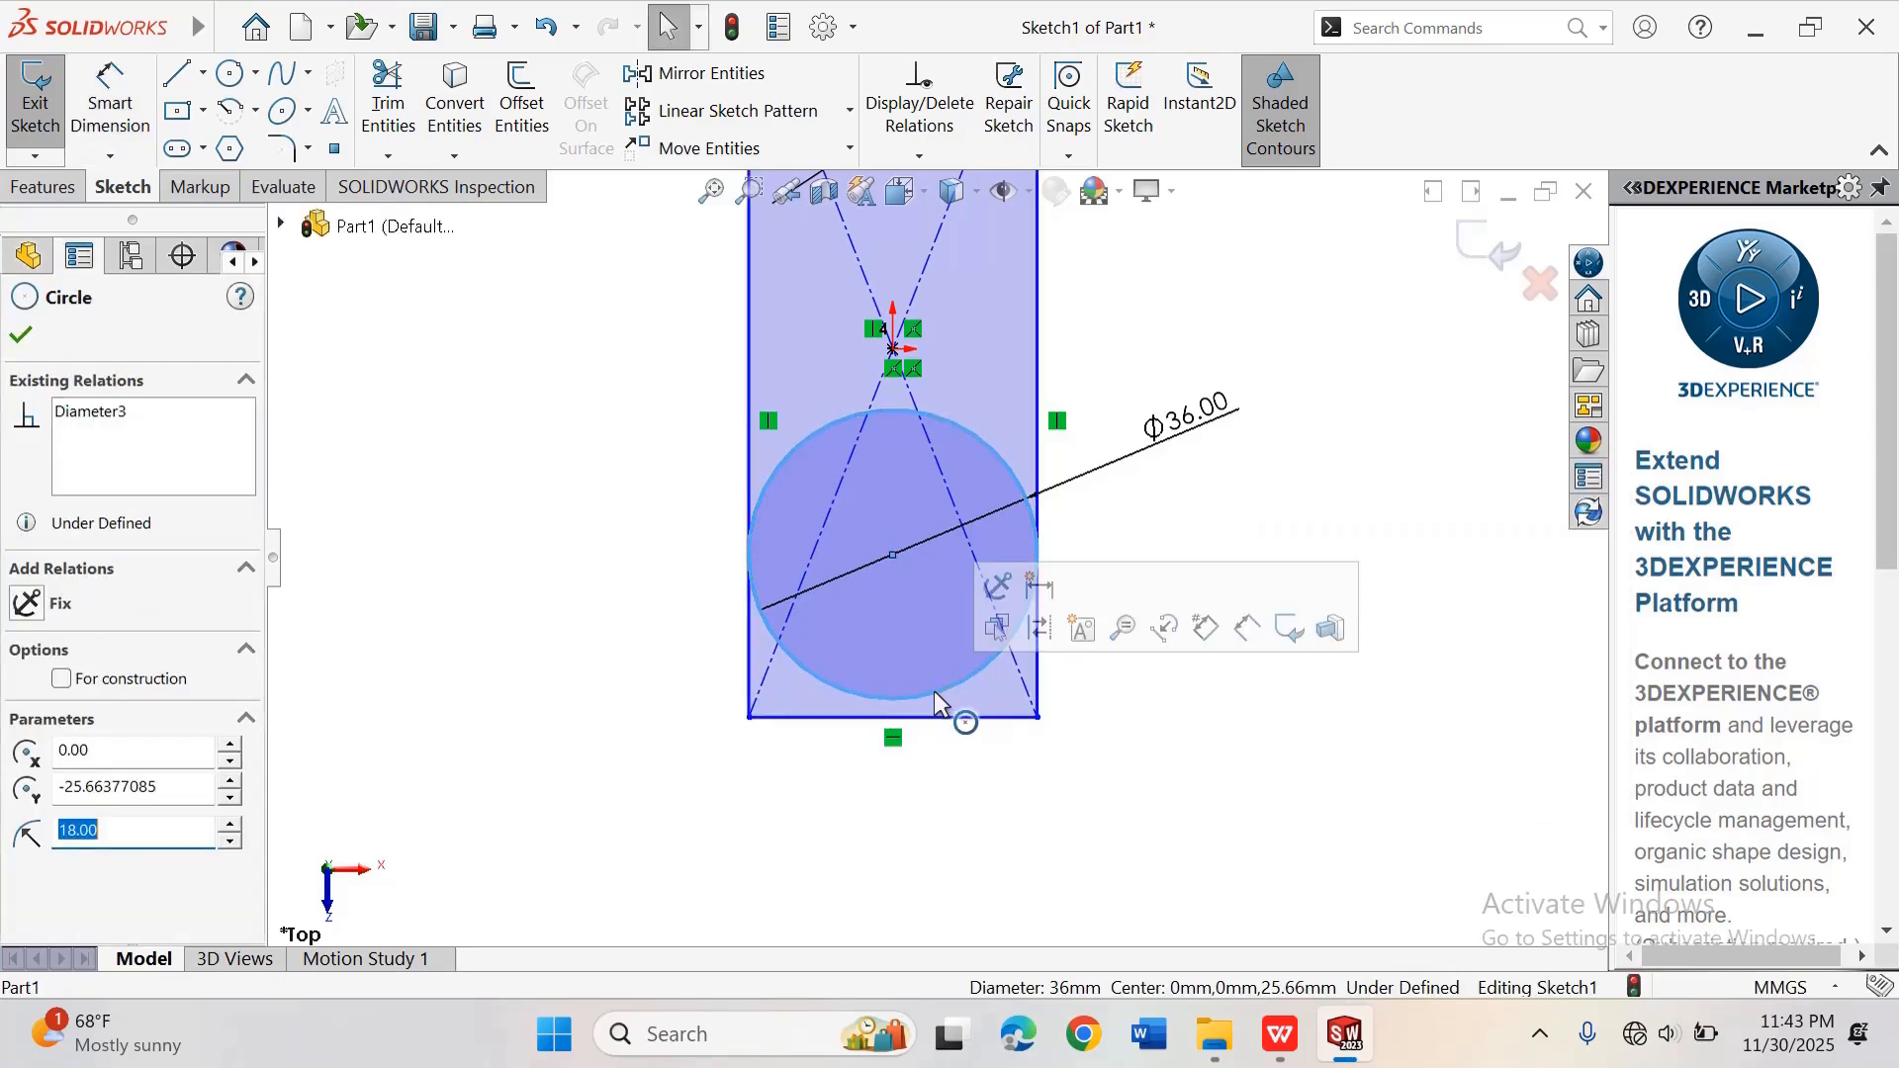
{"action": "left_click", "coordinate": [984, 721], "text": "ctrl"}
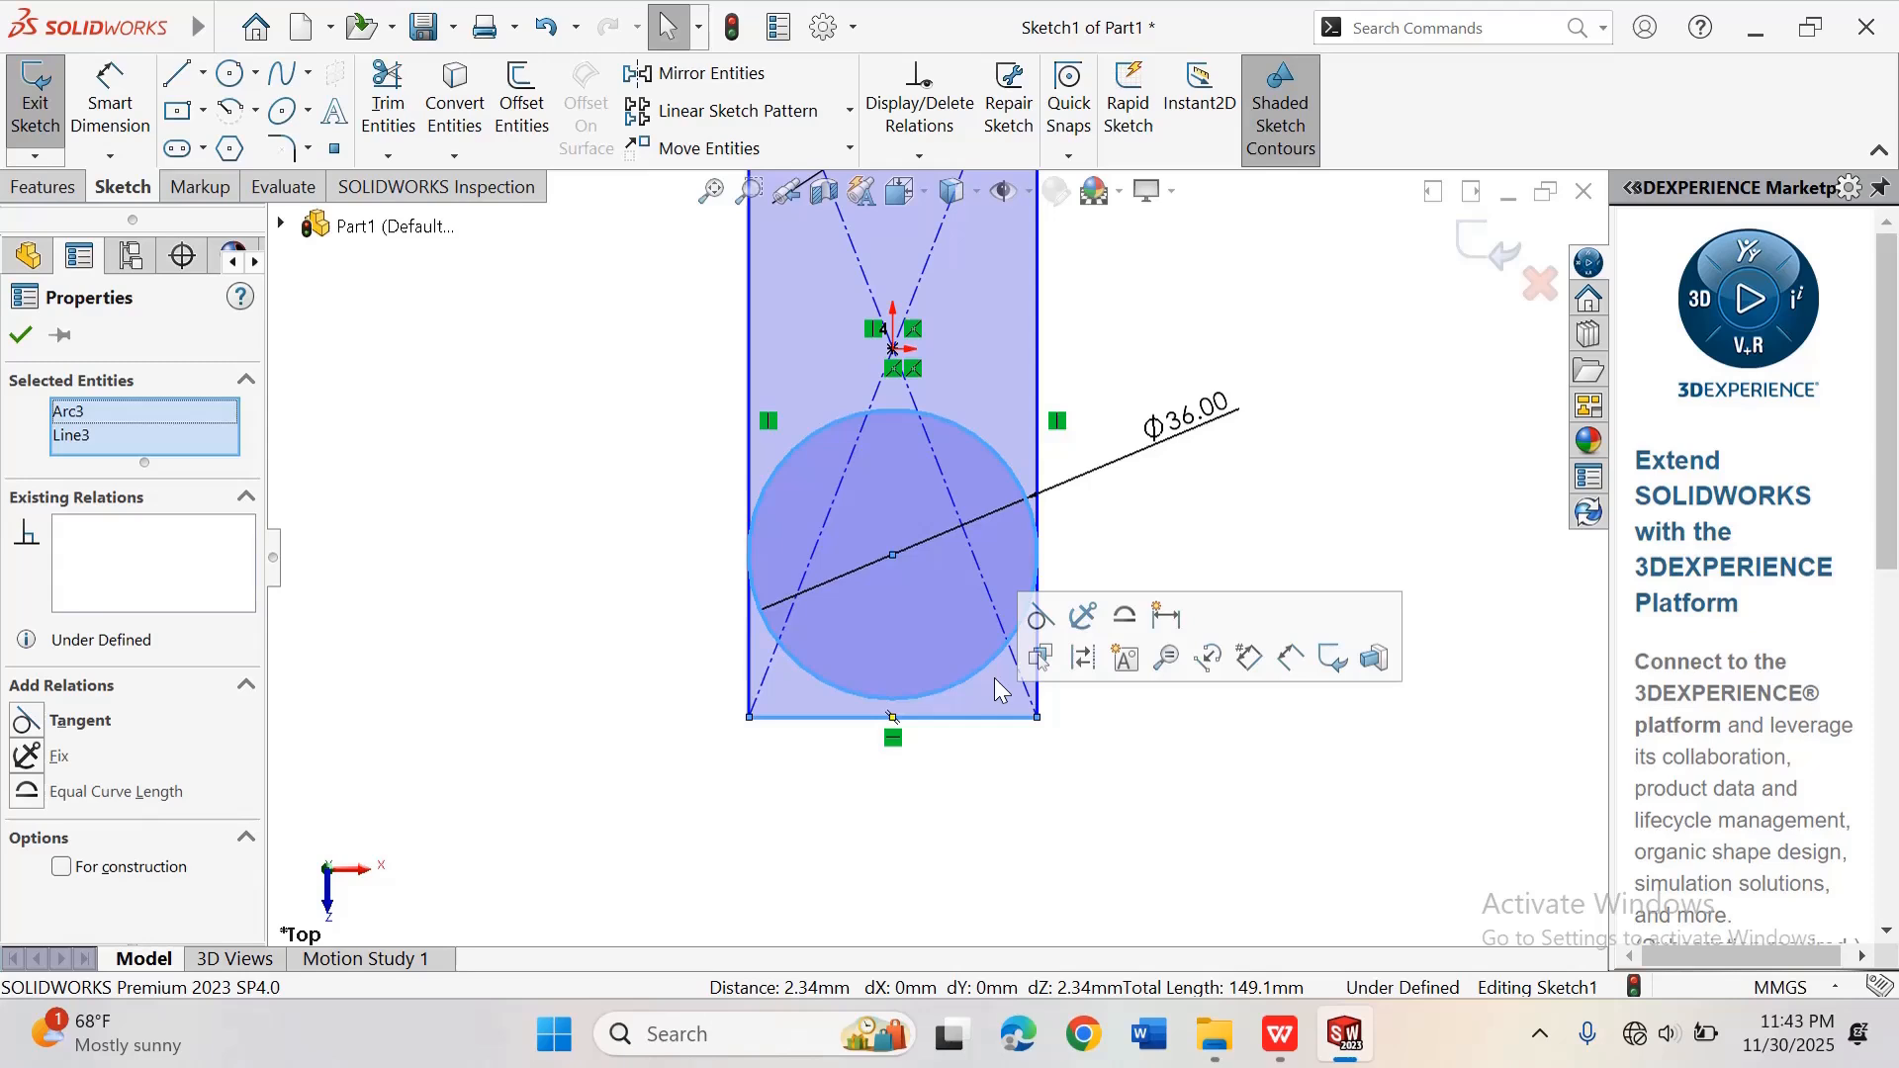
{"action": "left_click", "coordinate": [1041, 616]}
{"action": "left_click", "coordinate": [1242, 530]}
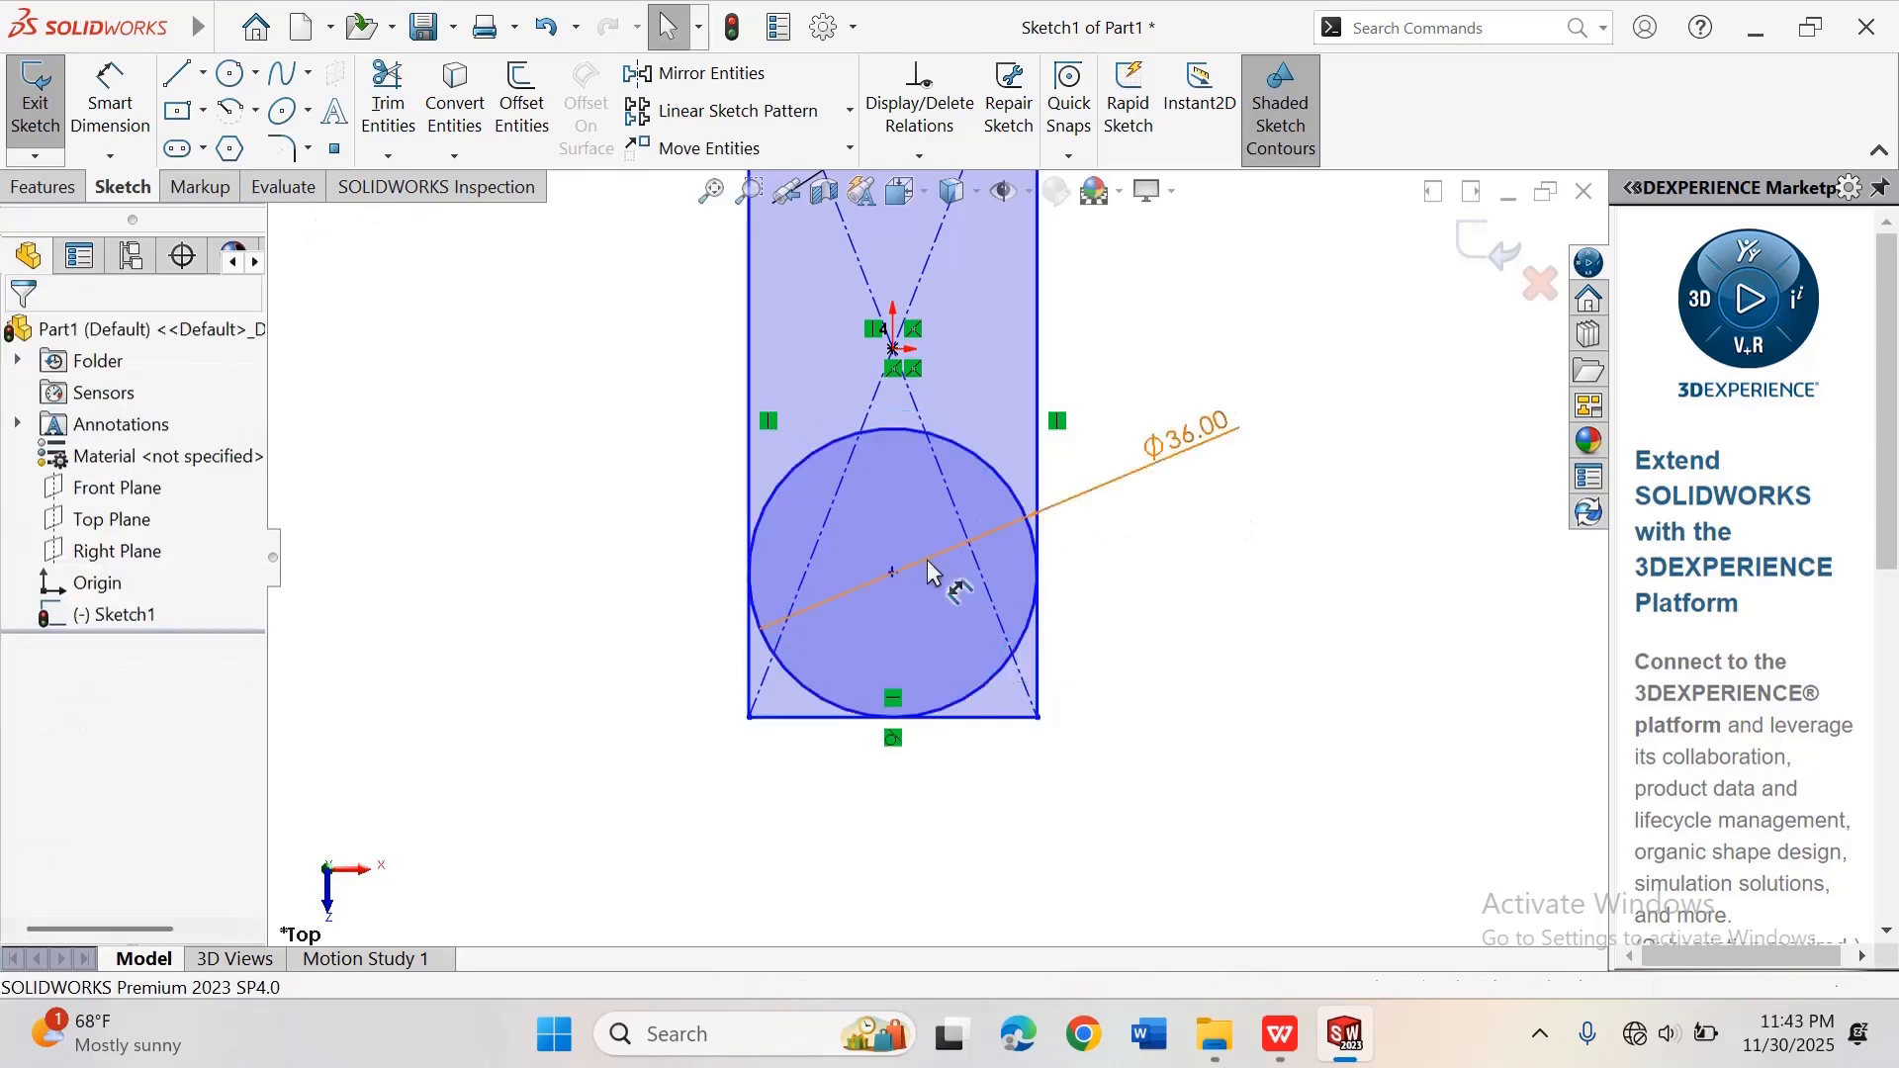
Step: Add a vertical relation between the lower circle's centre and the origin
{"action": "left_click", "coordinate": [893, 573]}
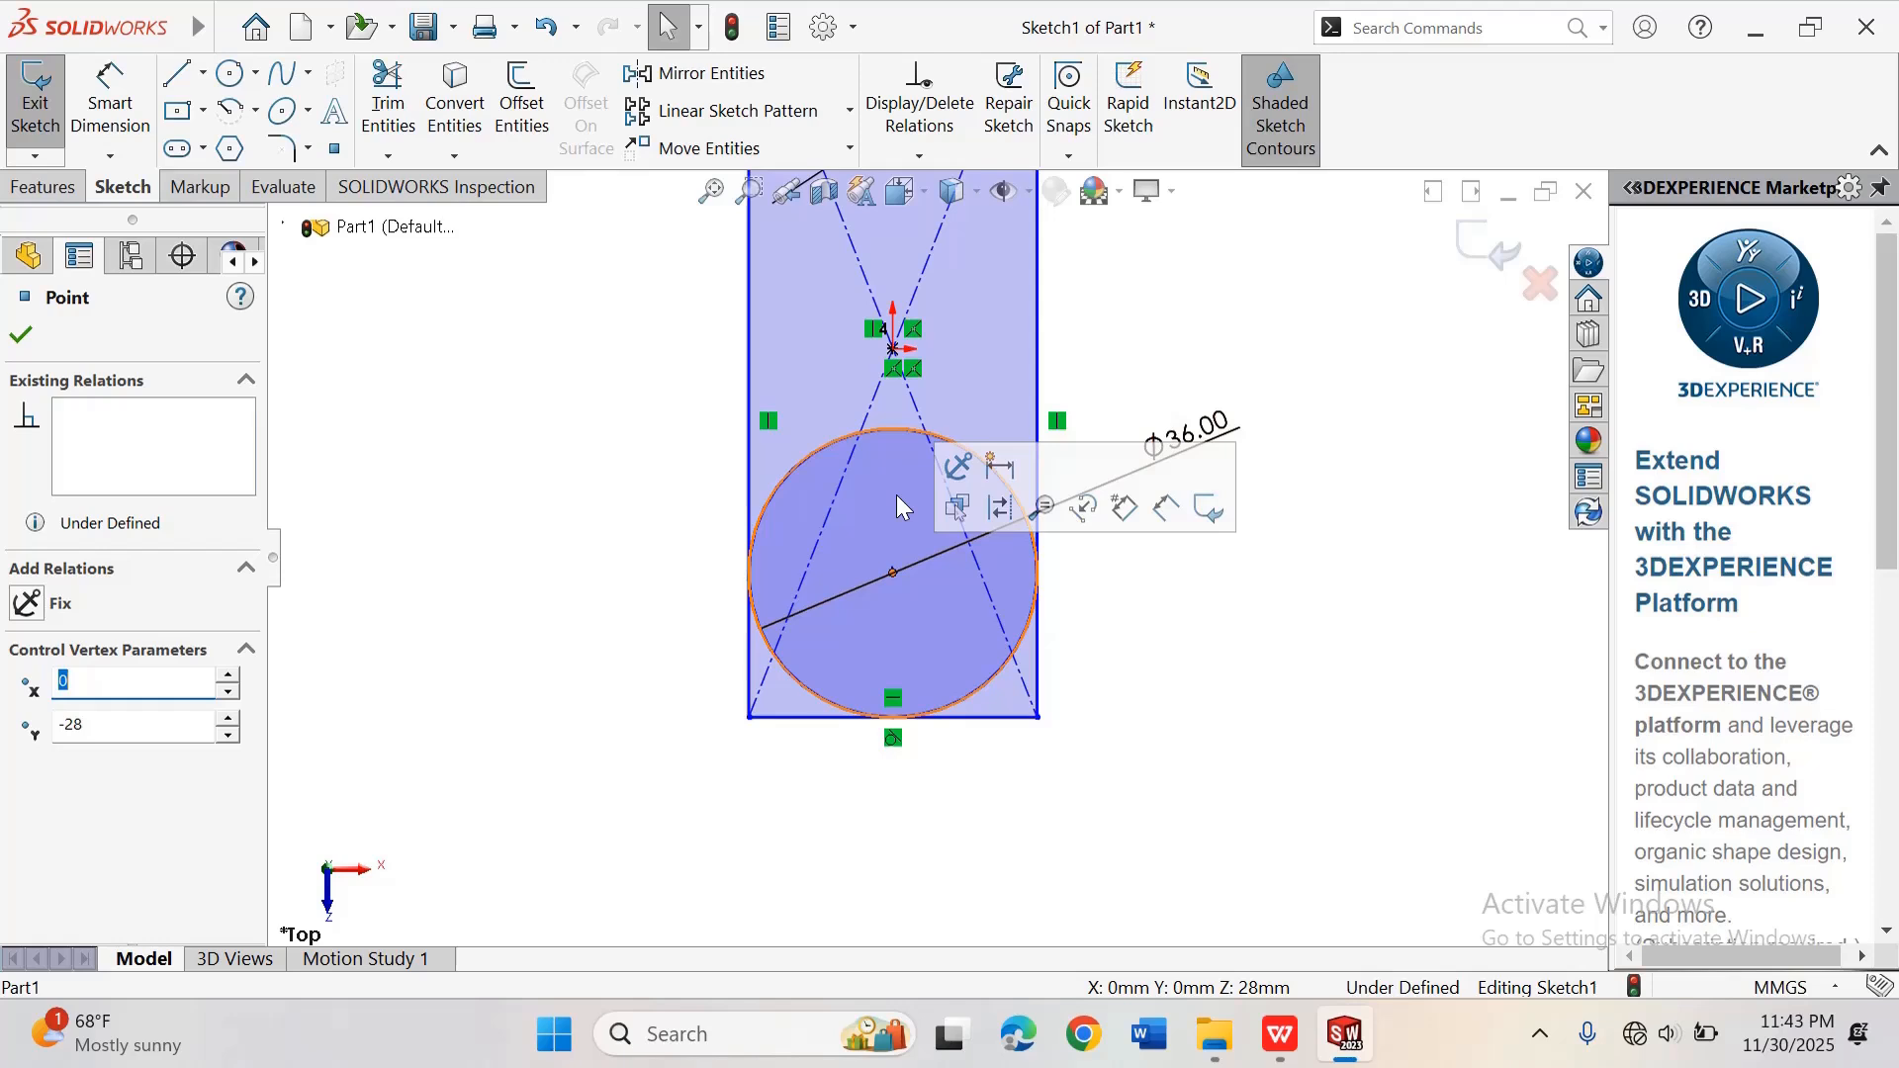
{"action": "left_click", "coordinate": [893, 352]}
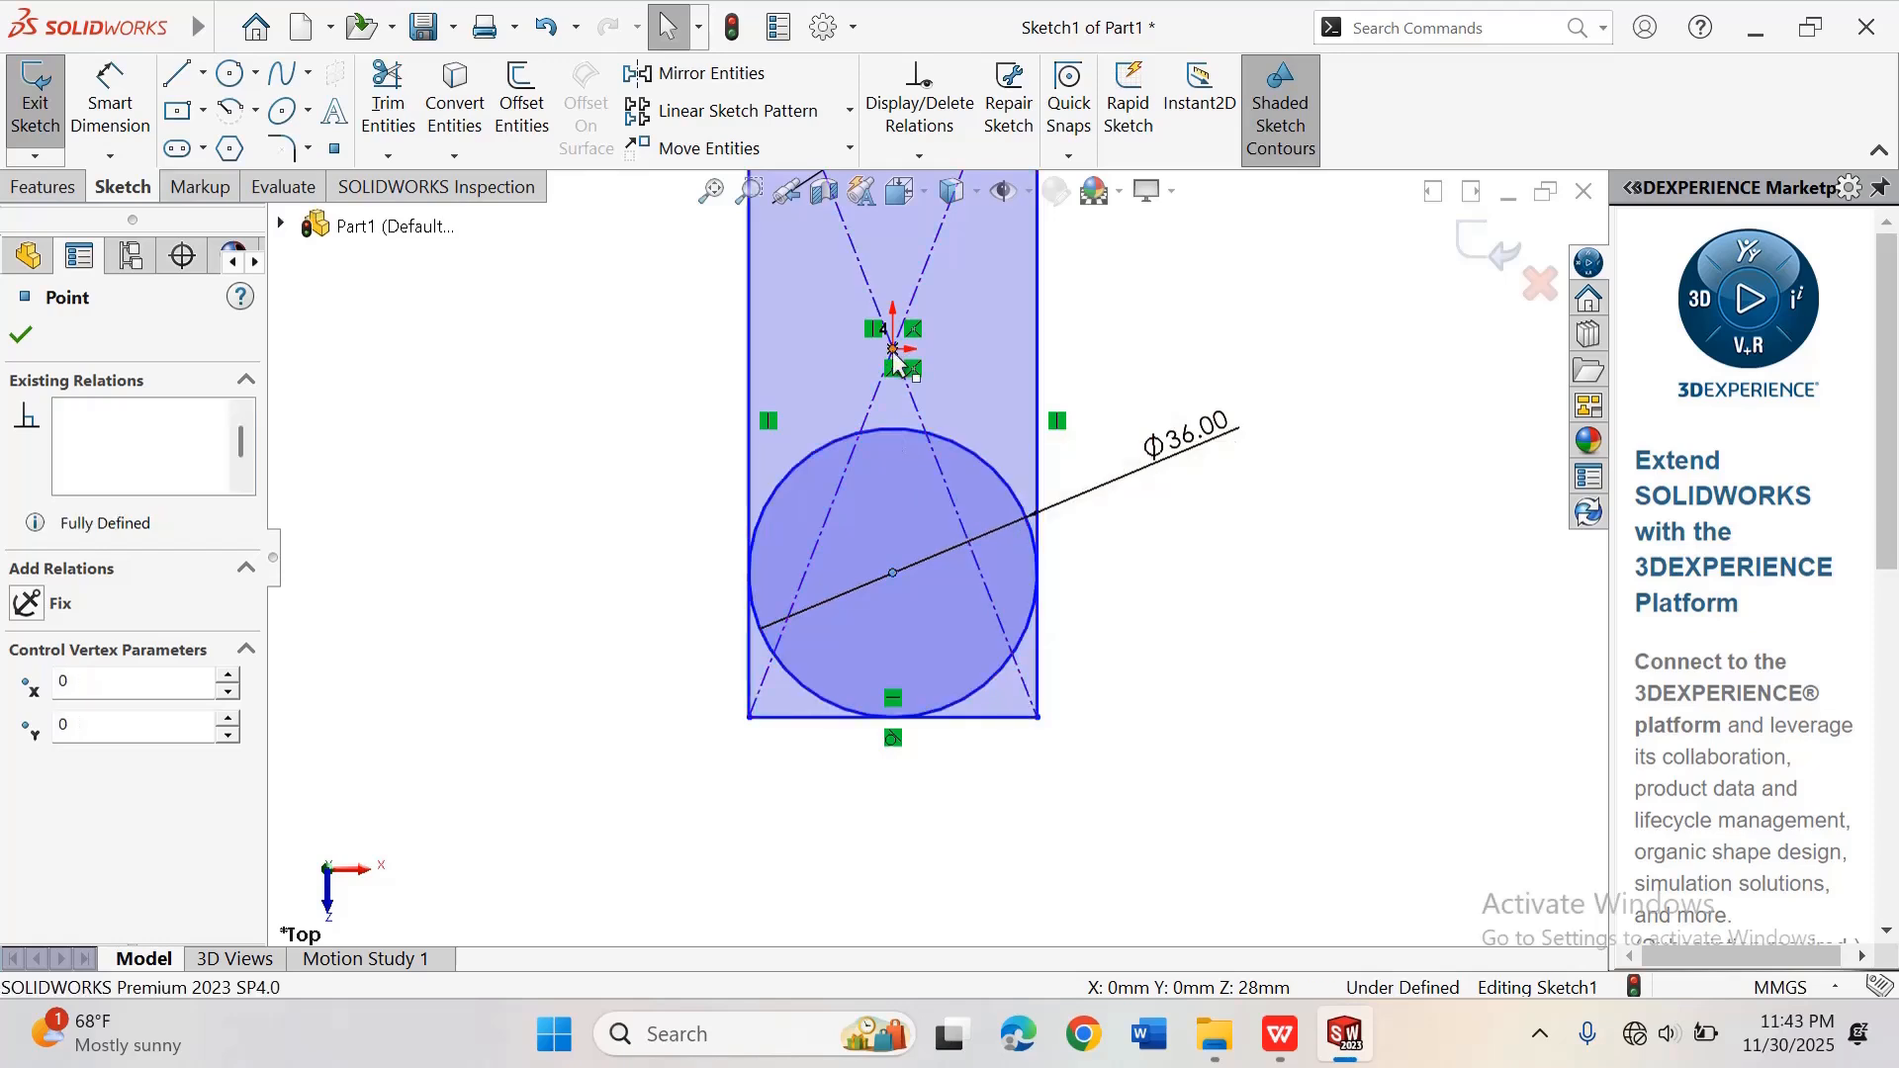
{"action": "left_click", "coordinate": [1003, 243]}
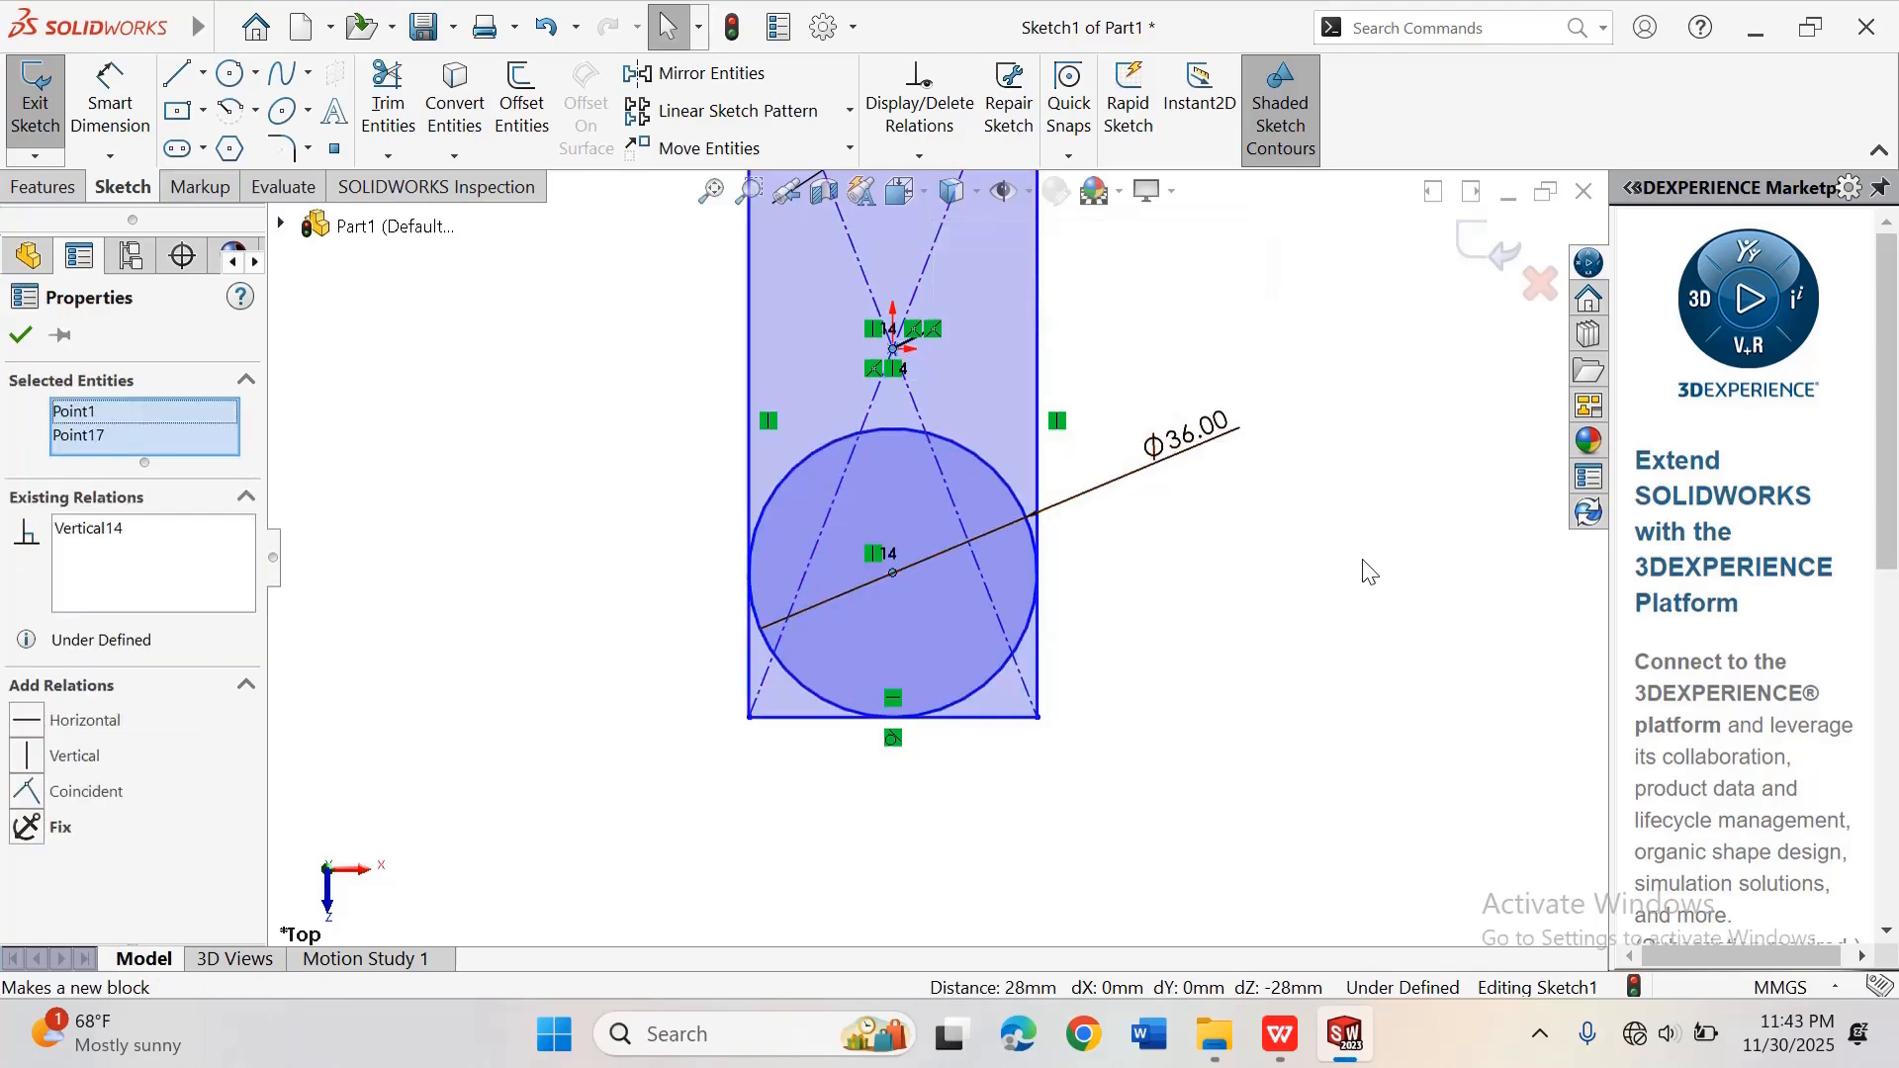
{"action": "left_click", "coordinate": [1364, 560]}
Step: Trim the lower edge and corners, the lower circle's inner arc and the diagonal construction lines to leave a closed slot-shaped outline
{"action": "scroll", "coordinate": [1353, 562], "scroll_direction": "up", "scroll_amount": 3}
{"action": "scroll", "coordinate": [883, 482], "scroll_direction": "down", "scroll_amount": 2}
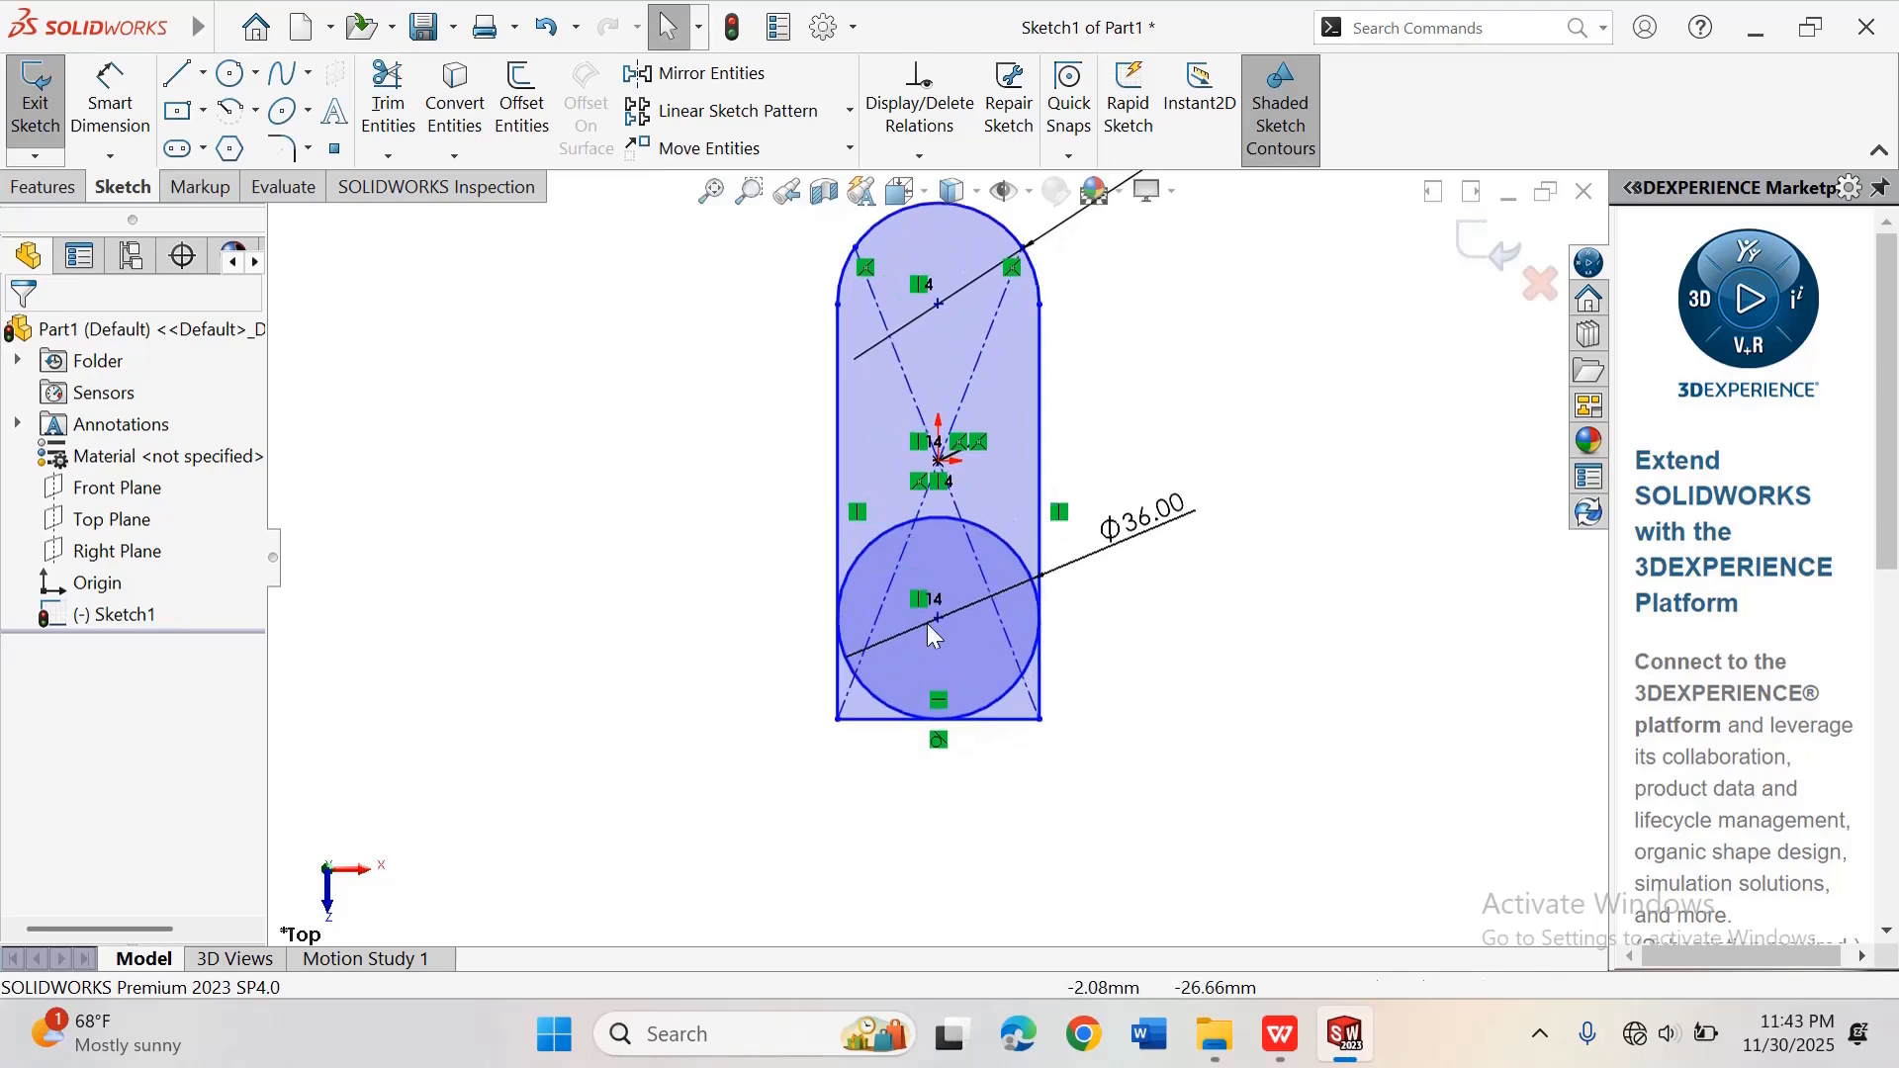
{"action": "left_click", "coordinate": [401, 119]}
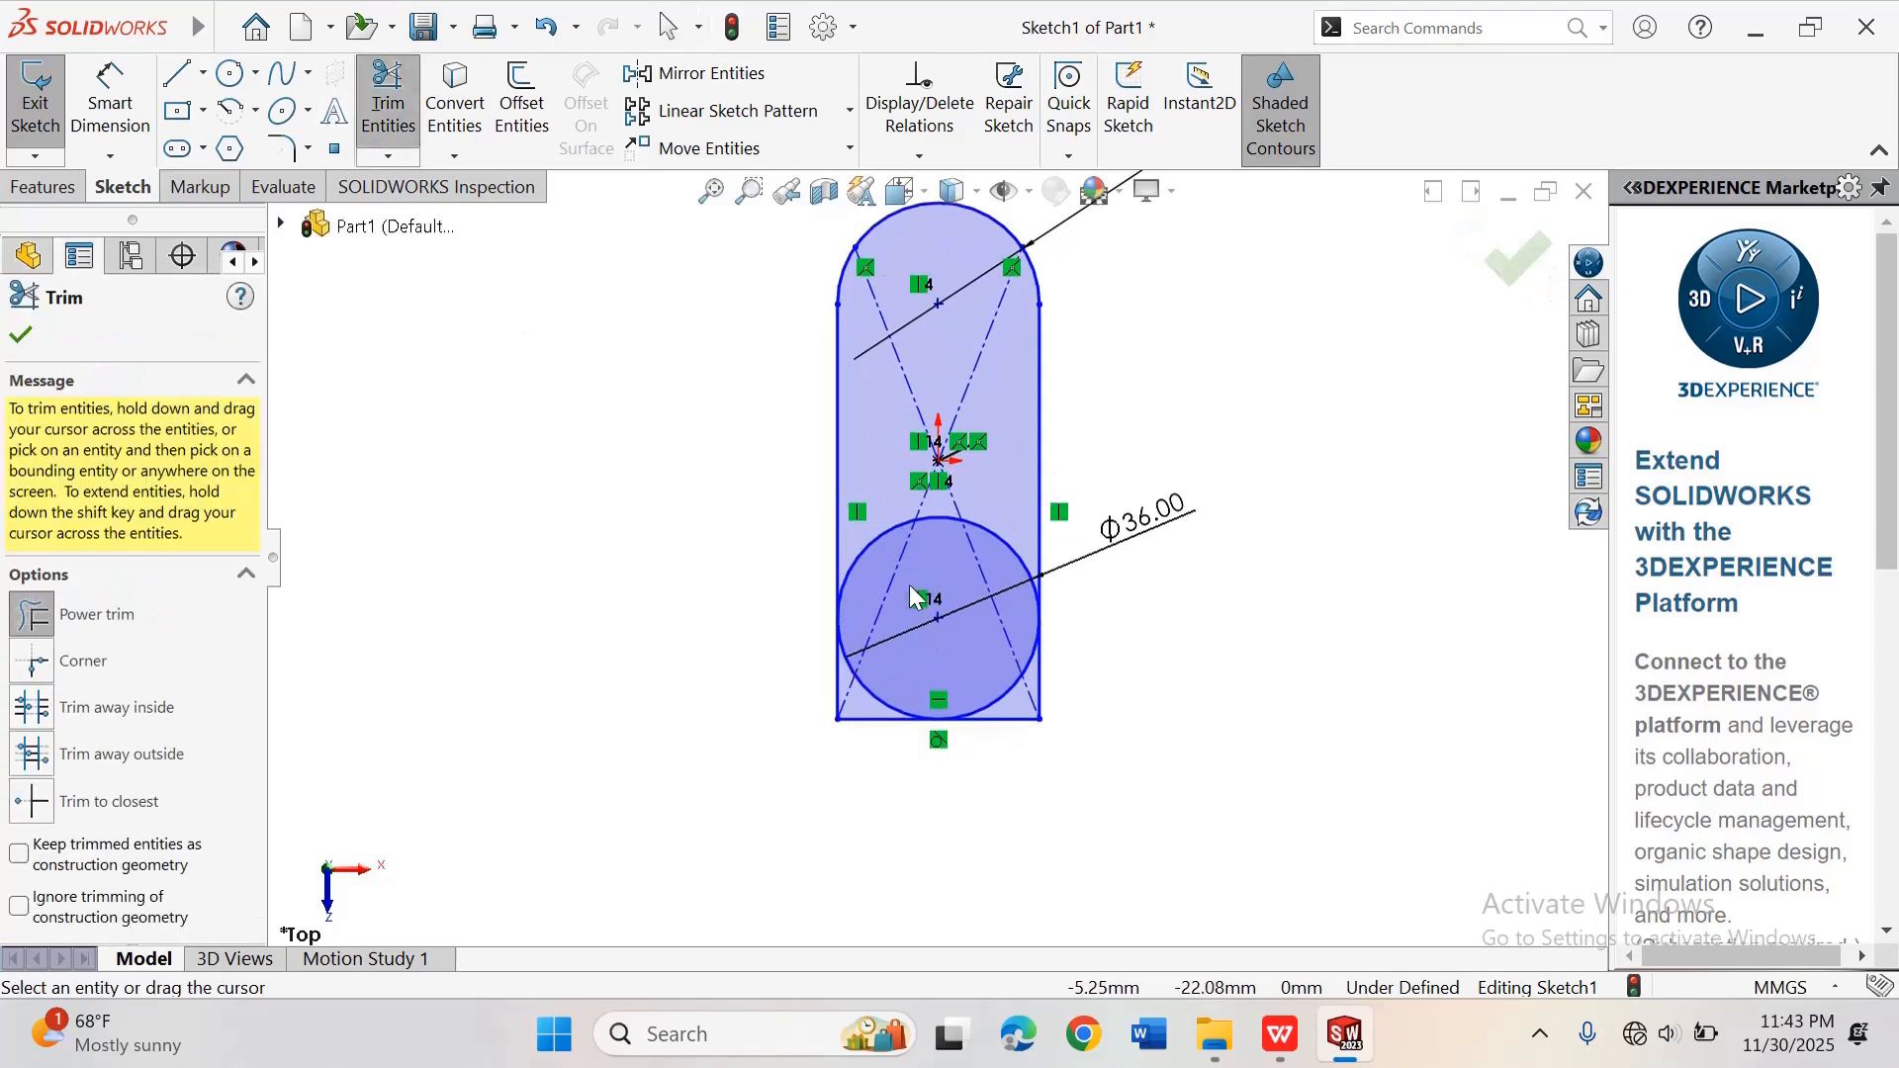
{"action": "mouse_move", "coordinate": [802, 699]}
{"action": "left_mouse_down"}
{"action": "mouse_move", "coordinate": [859, 695]}
{"action": "mouse_move", "coordinate": [869, 742]}
{"action": "left_mouse_up"}
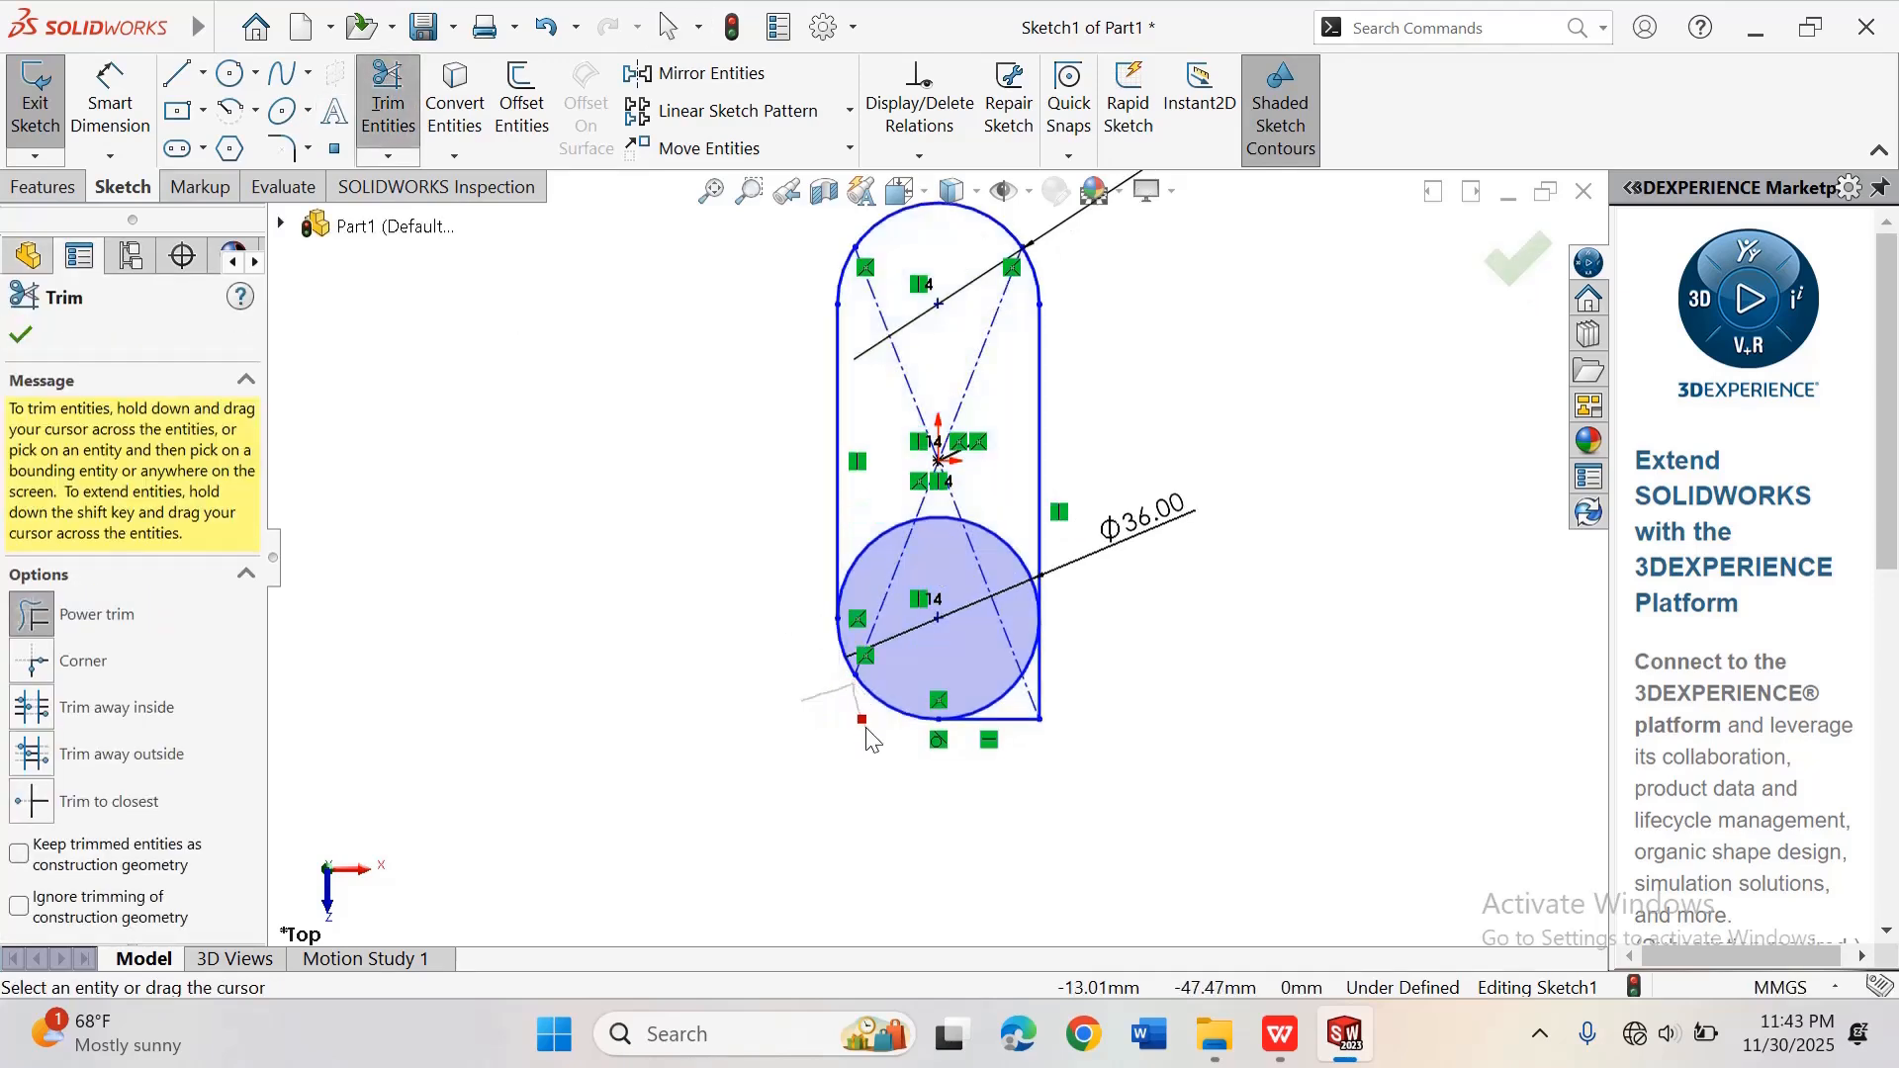
{"action": "mouse_move", "coordinate": [1035, 769]}
{"action": "left_mouse_down"}
{"action": "mouse_move", "coordinate": [1039, 697]}
{"action": "mouse_move", "coordinate": [1061, 705]}
{"action": "left_mouse_up"}
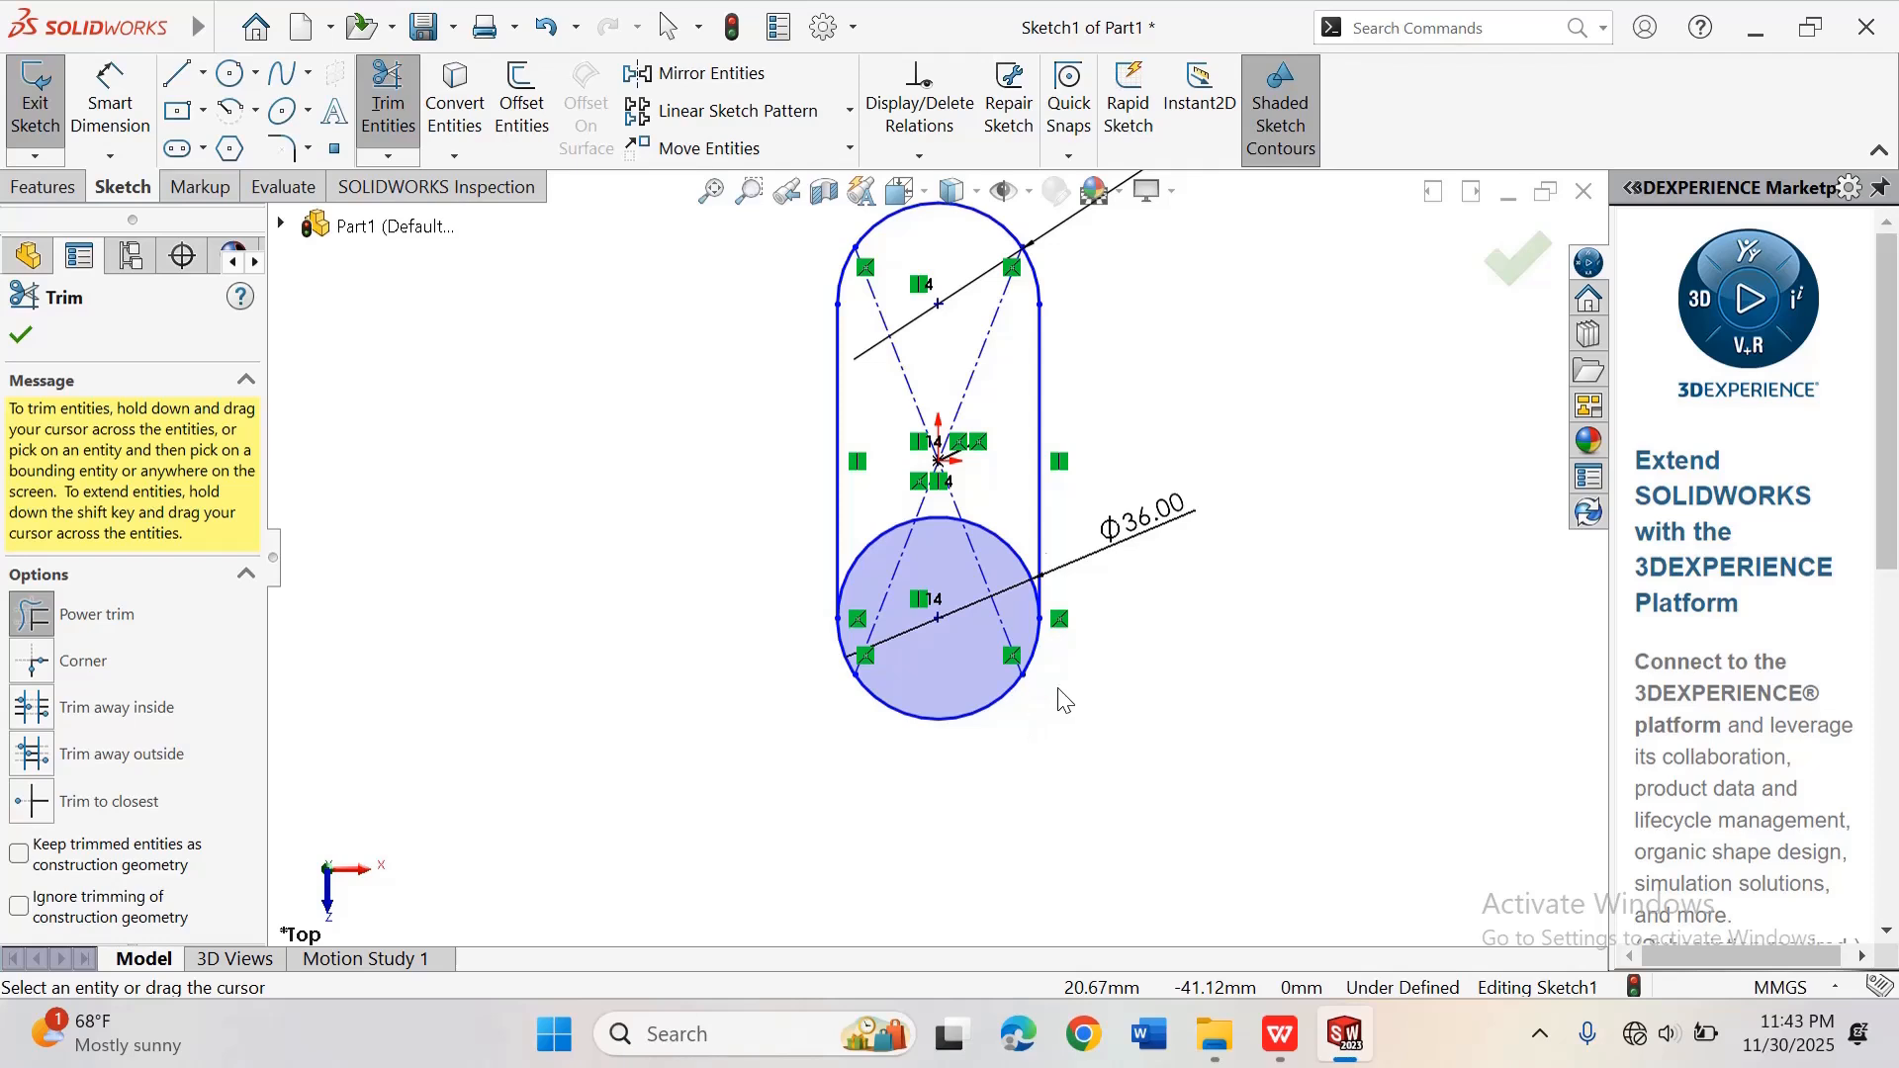
{"action": "mouse_move", "coordinate": [1024, 472]}
{"action": "left_mouse_down"}
{"action": "mouse_move", "coordinate": [994, 566]}
{"action": "mouse_move", "coordinate": [949, 524]}
{"action": "mouse_move", "coordinate": [883, 559]}
{"action": "mouse_move", "coordinate": [937, 552]}
{"action": "mouse_move", "coordinate": [964, 506]}
{"action": "left_mouse_up"}
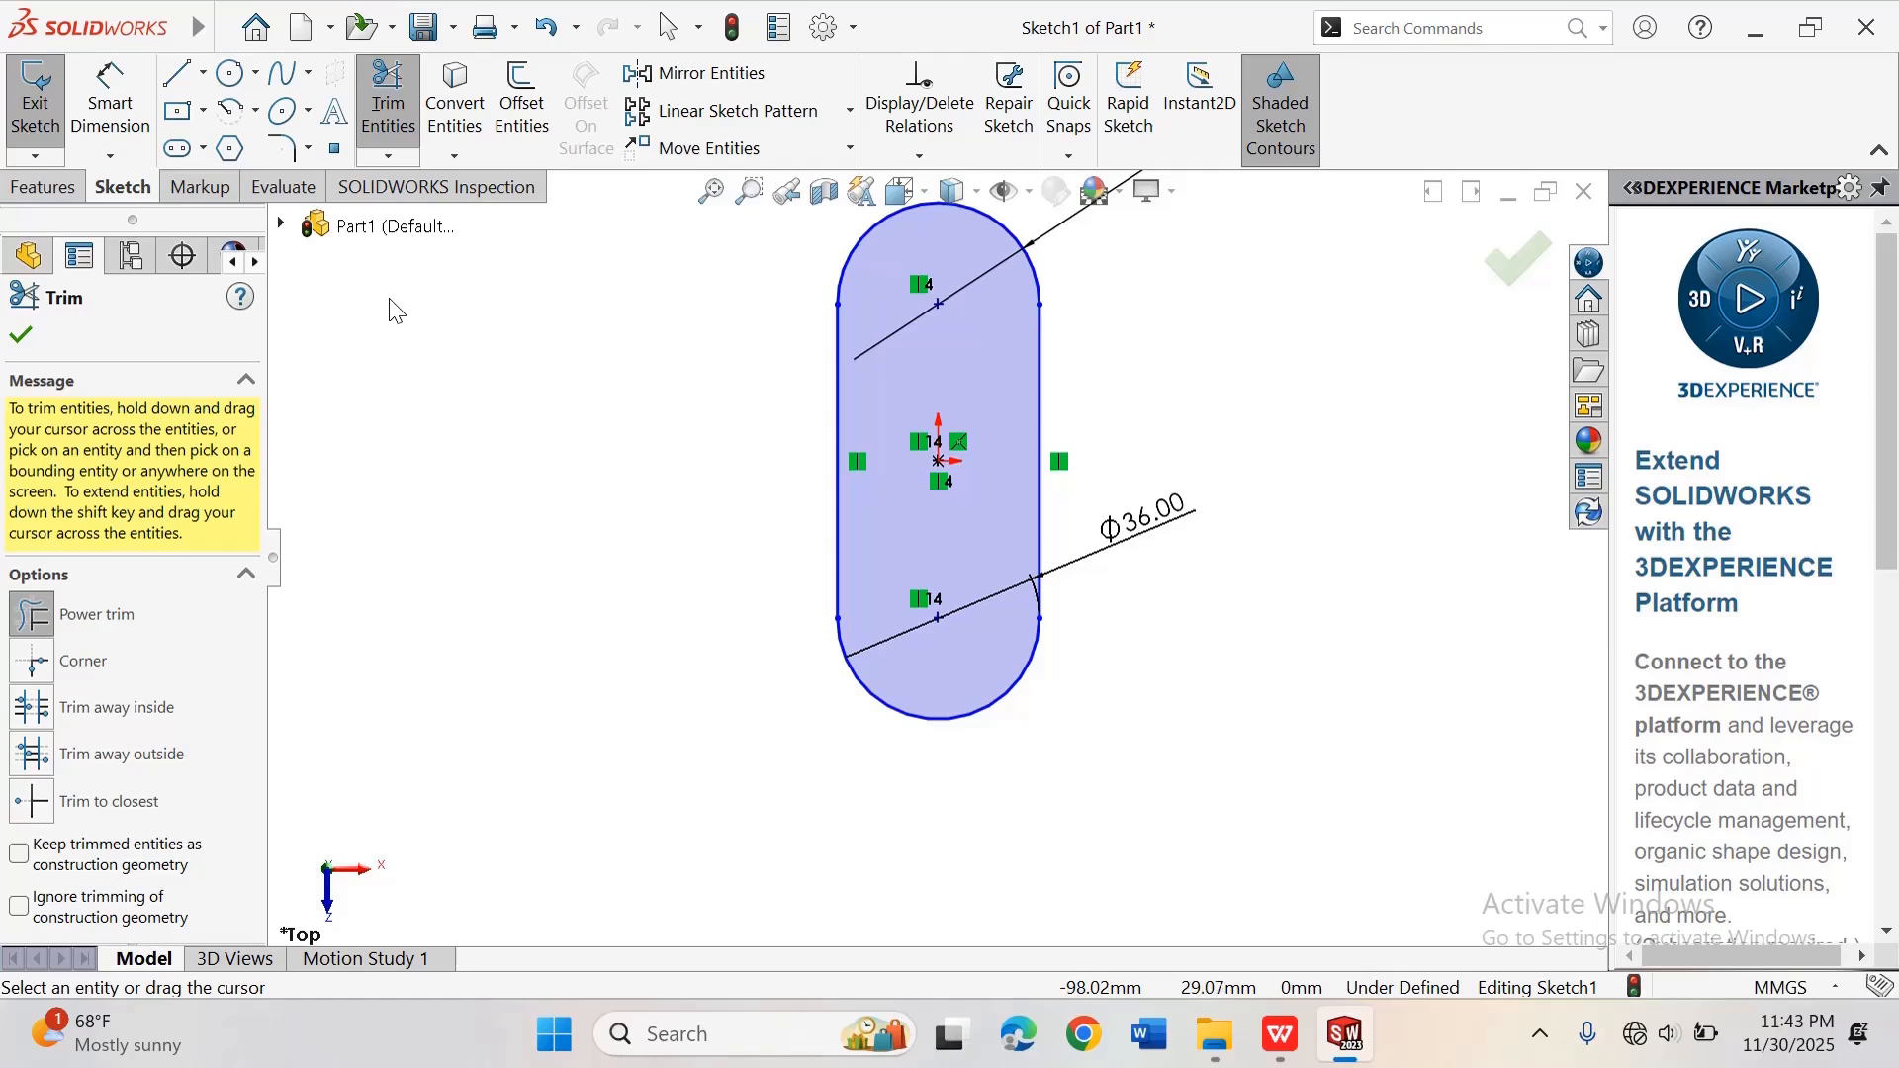
{"action": "key", "text": "Escape"}
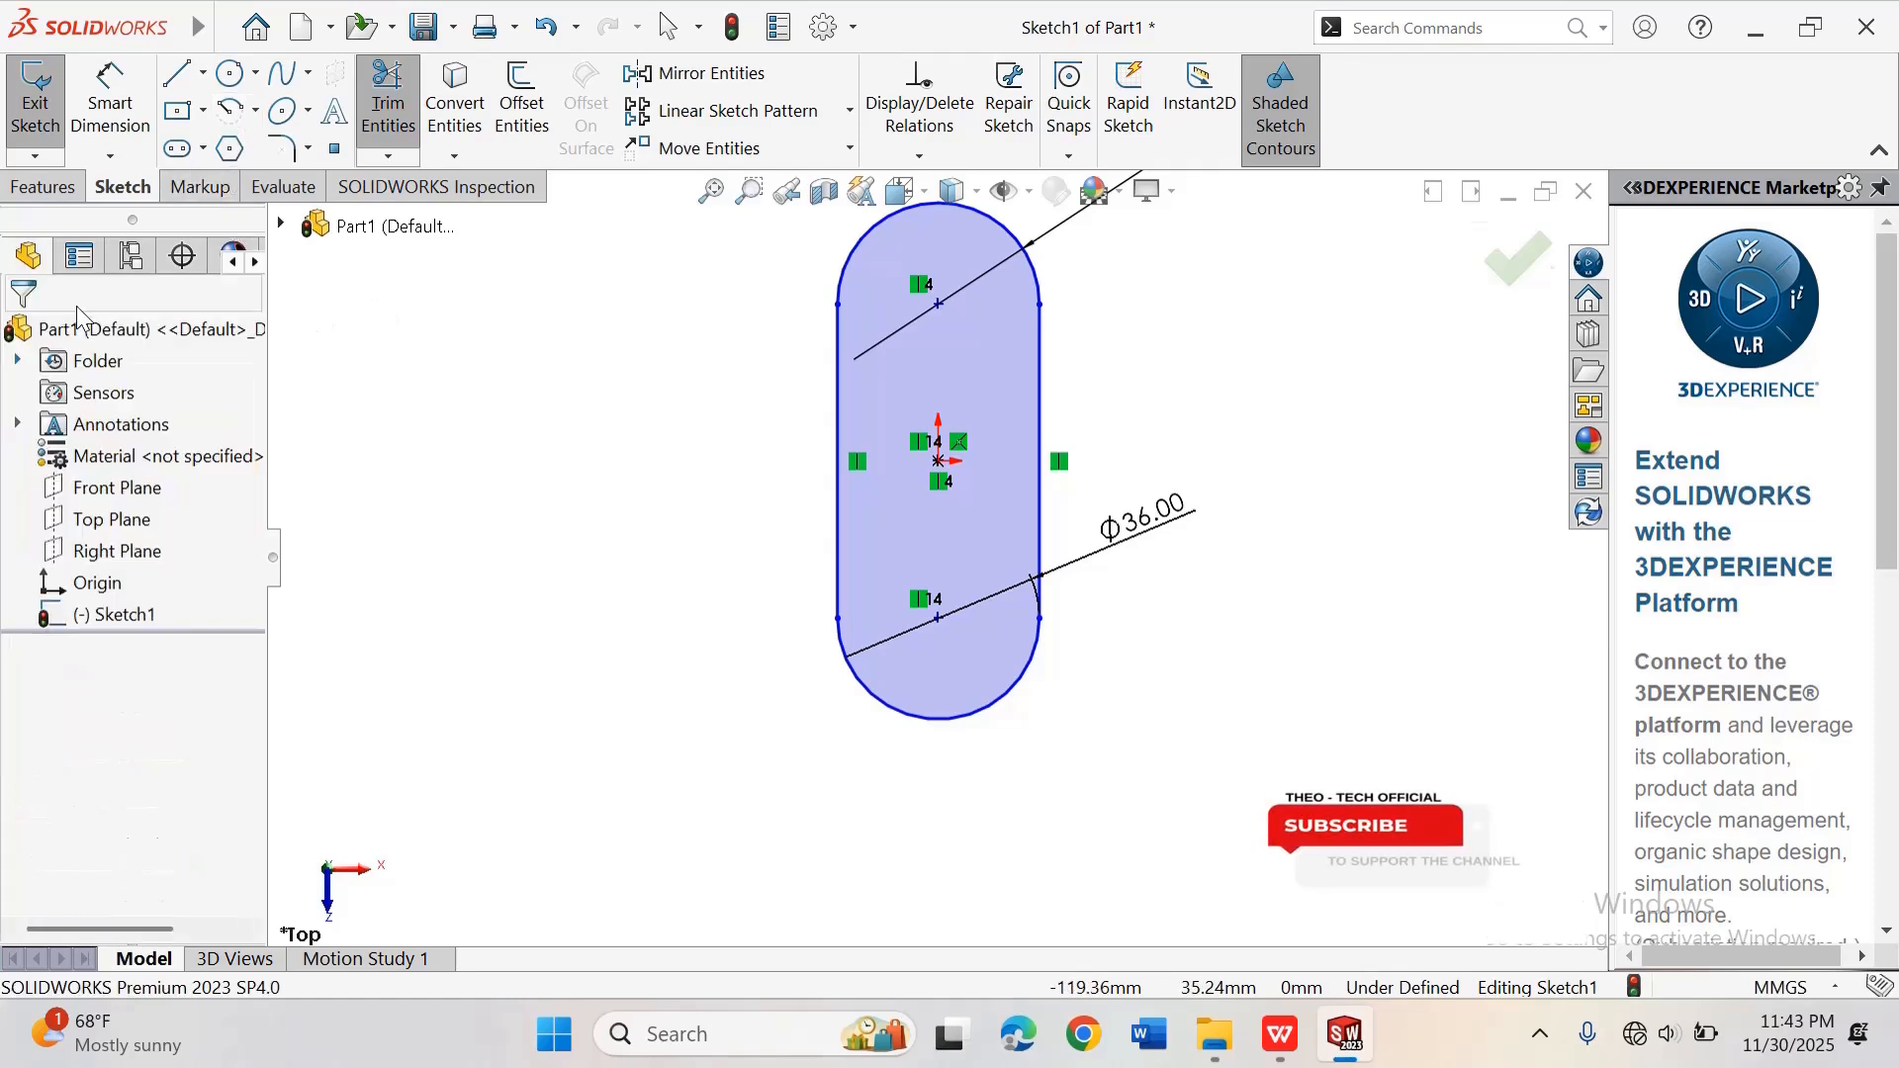
Step: Draw two hole circles, each about 27 mm in diameter, concentric with the lower and upper rounded ends
{"action": "left_click", "coordinate": [227, 85]}
{"action": "left_click", "coordinate": [938, 618]}
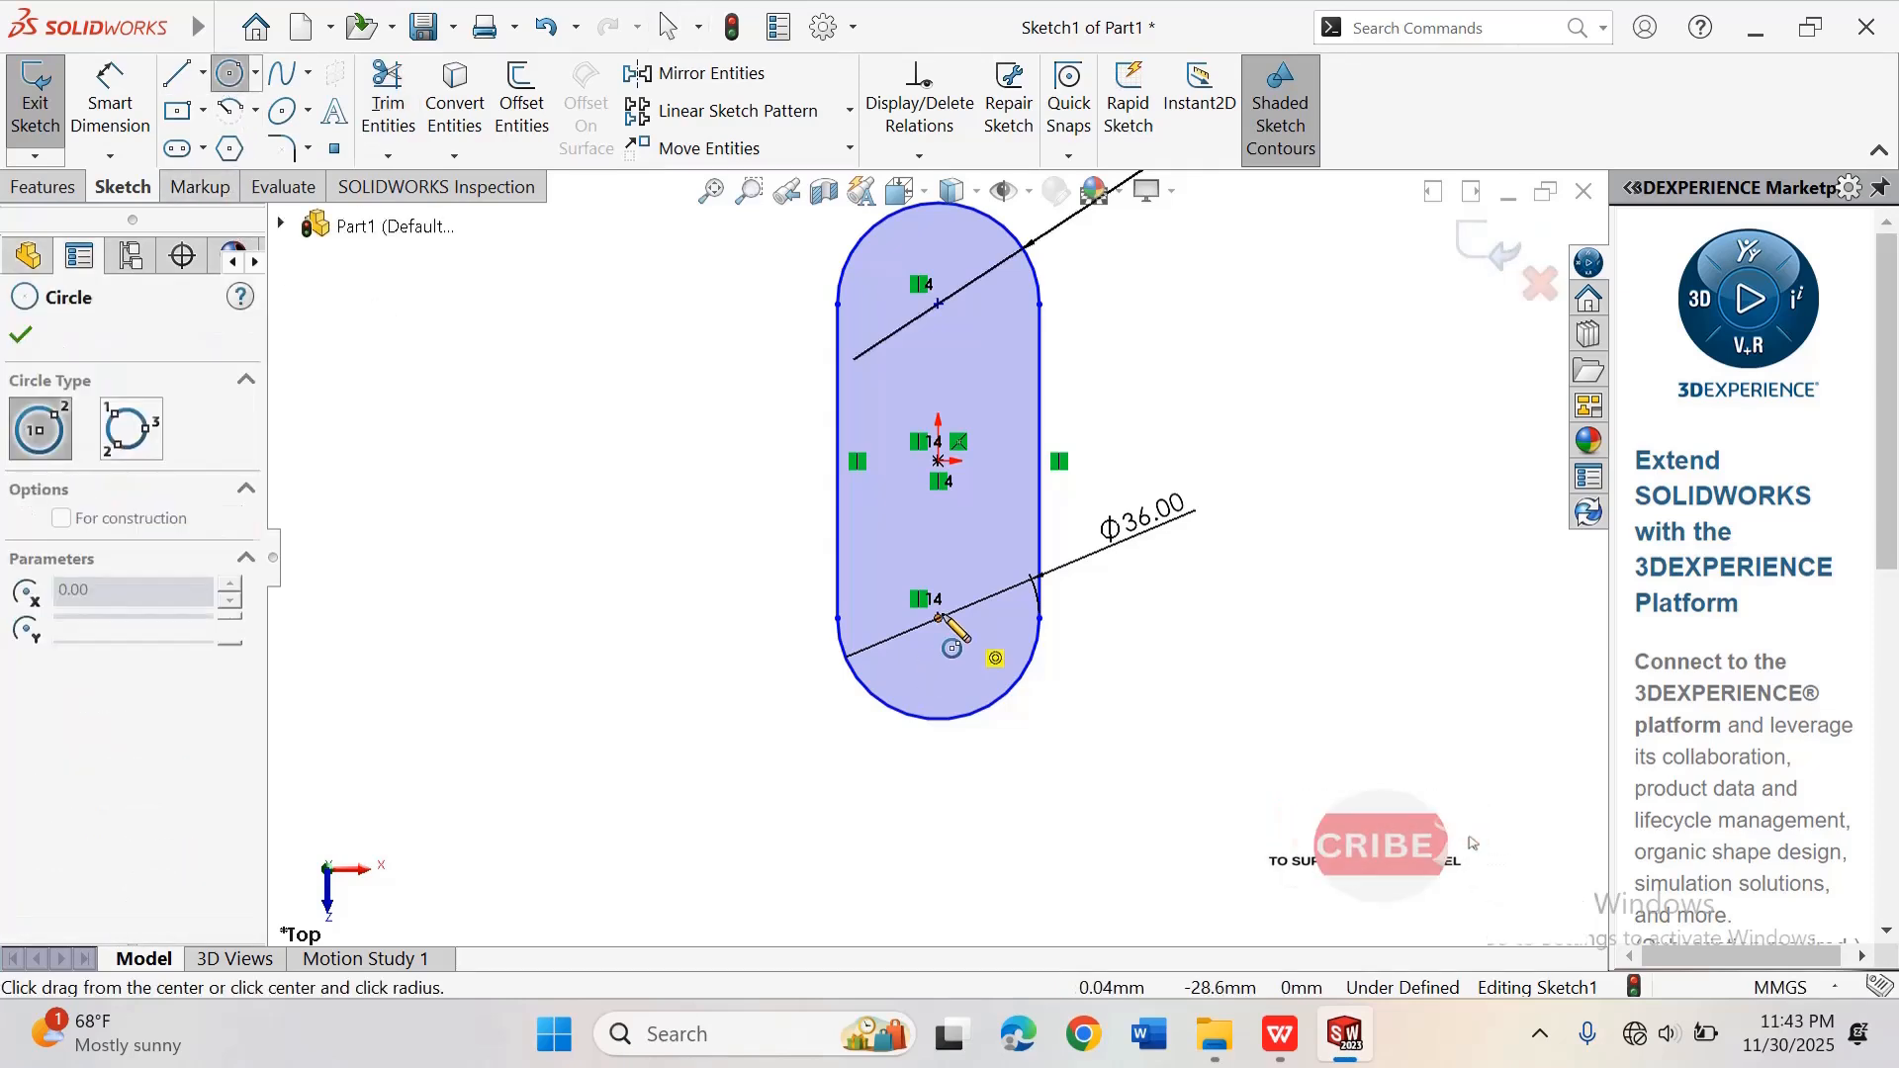
{"action": "left_click", "coordinate": [984, 562]}
{"action": "left_click", "coordinate": [938, 304]}
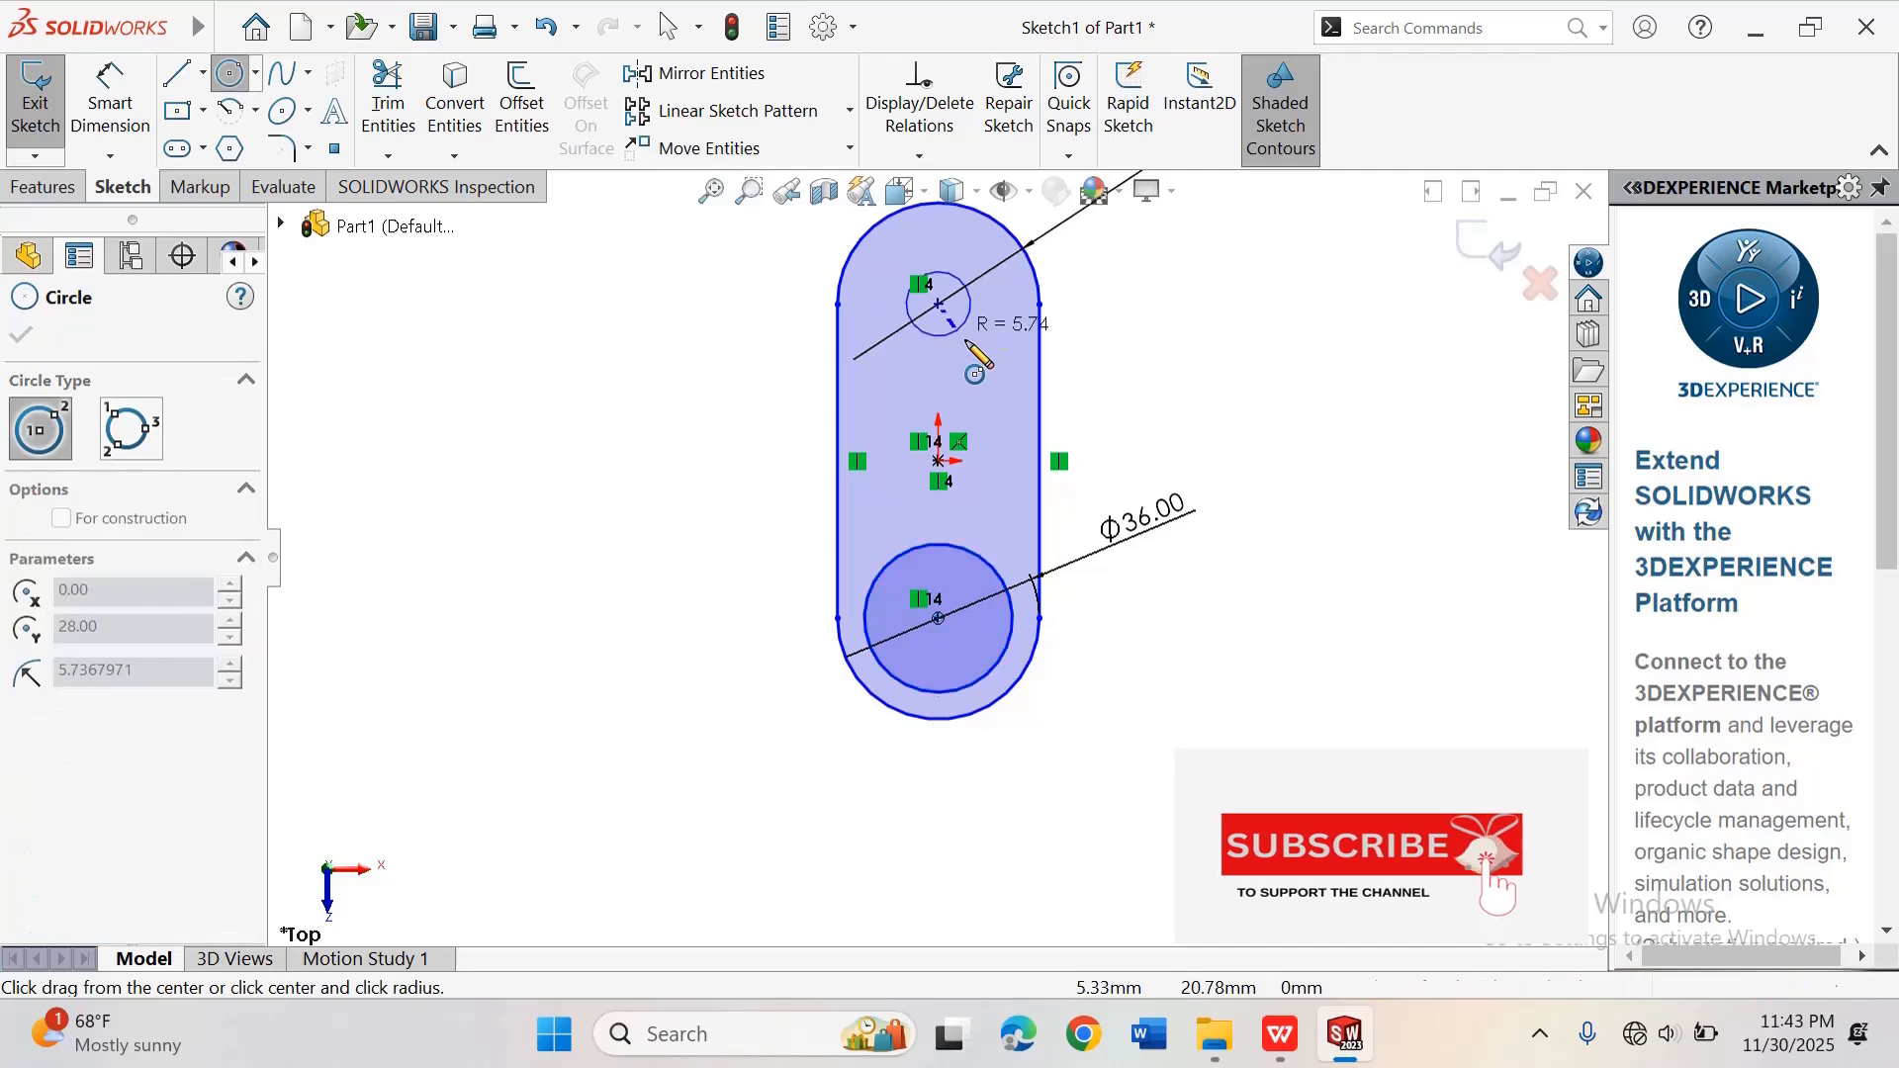
{"action": "left_click", "coordinate": [984, 366]}
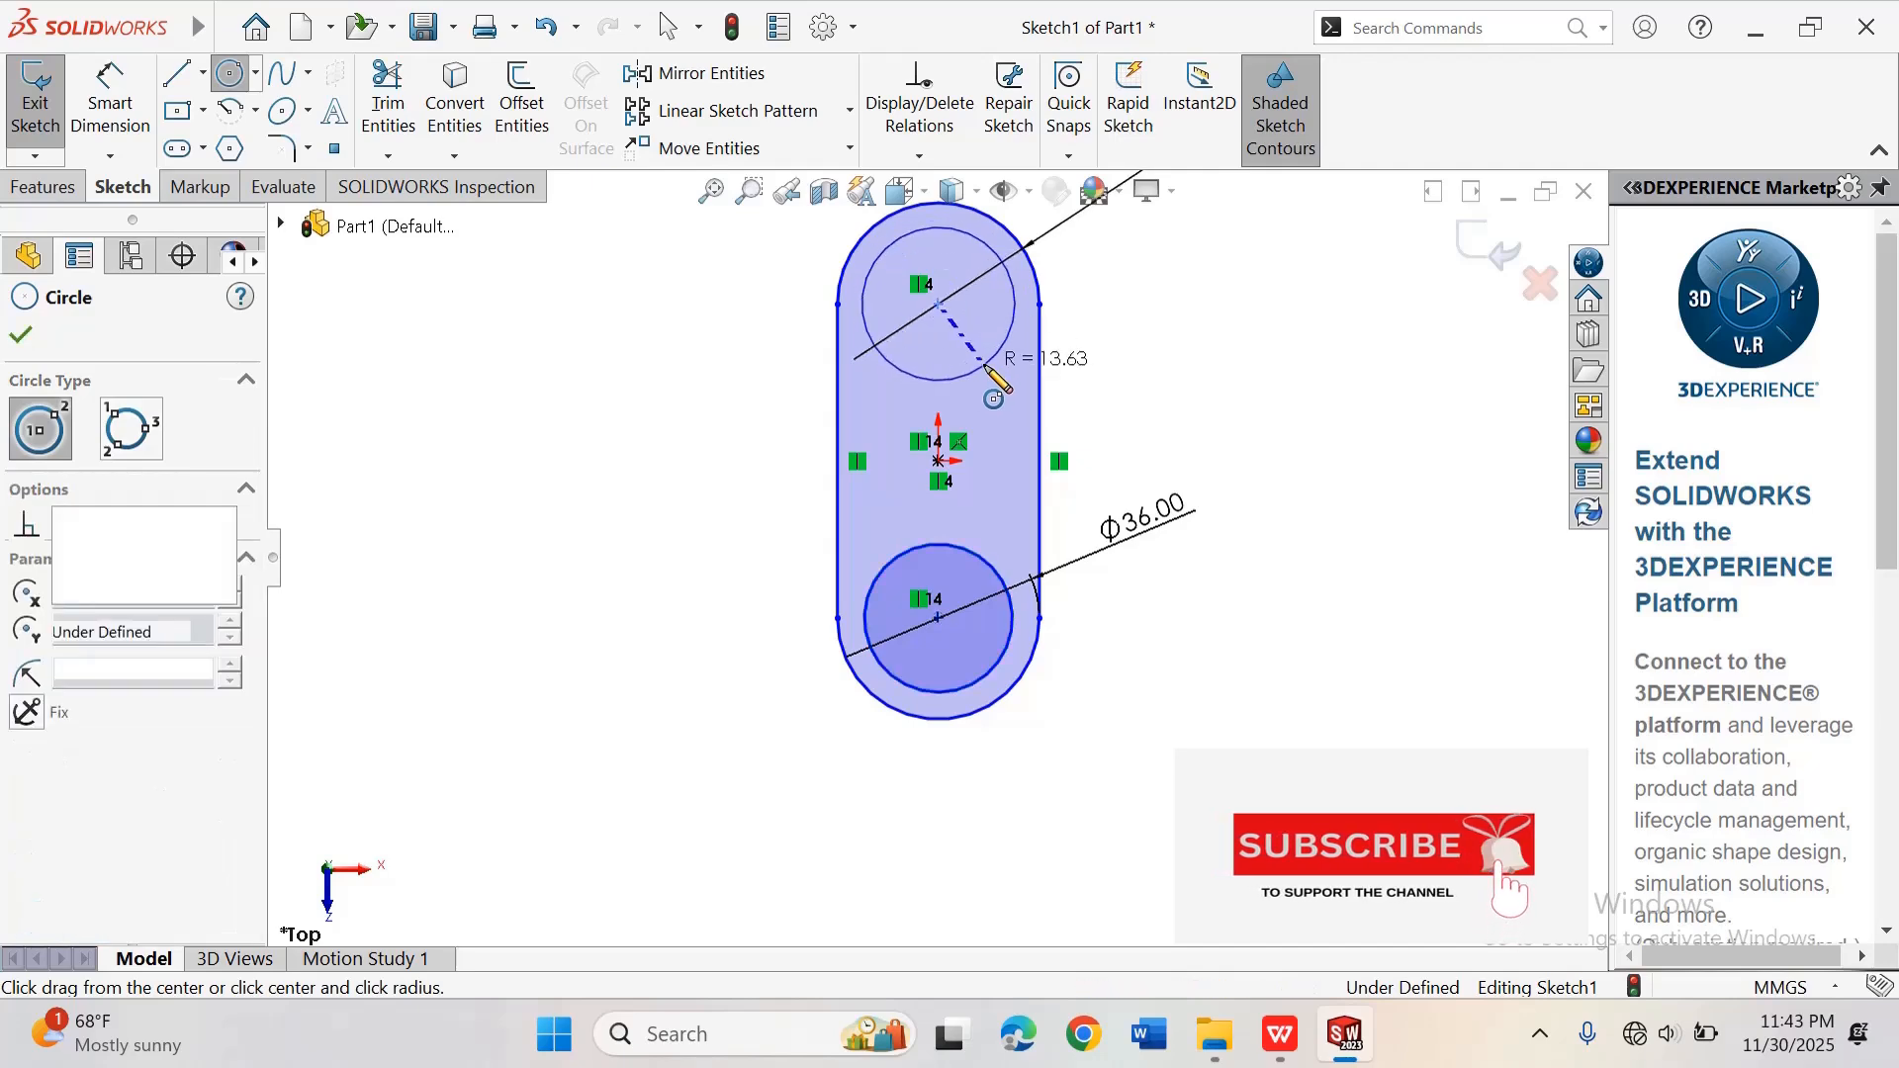
{"action": "right_click", "coordinate": [1219, 358]}
{"action": "left_click", "coordinate": [1271, 365]}
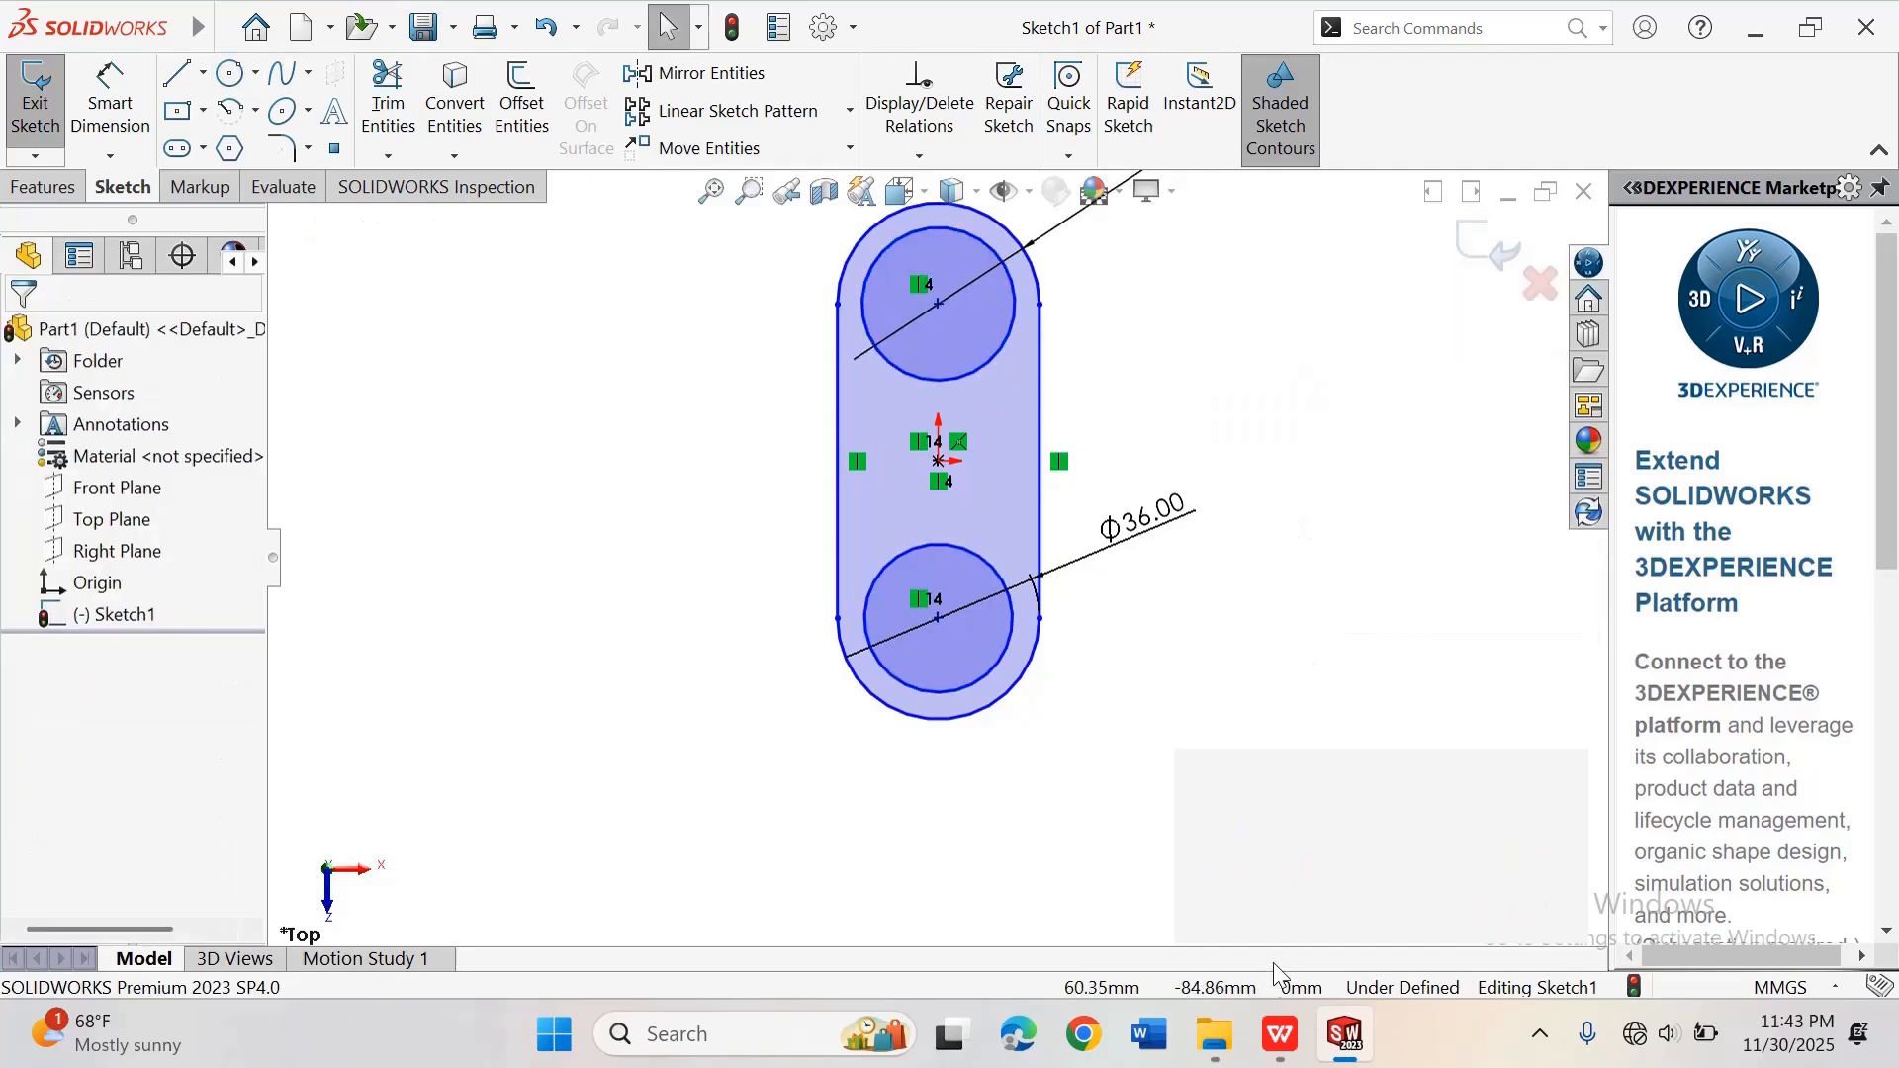
{"action": "mouse_move", "coordinate": [1281, 1039]}
{"action": "mouse_move", "coordinate": [1385, 891]}
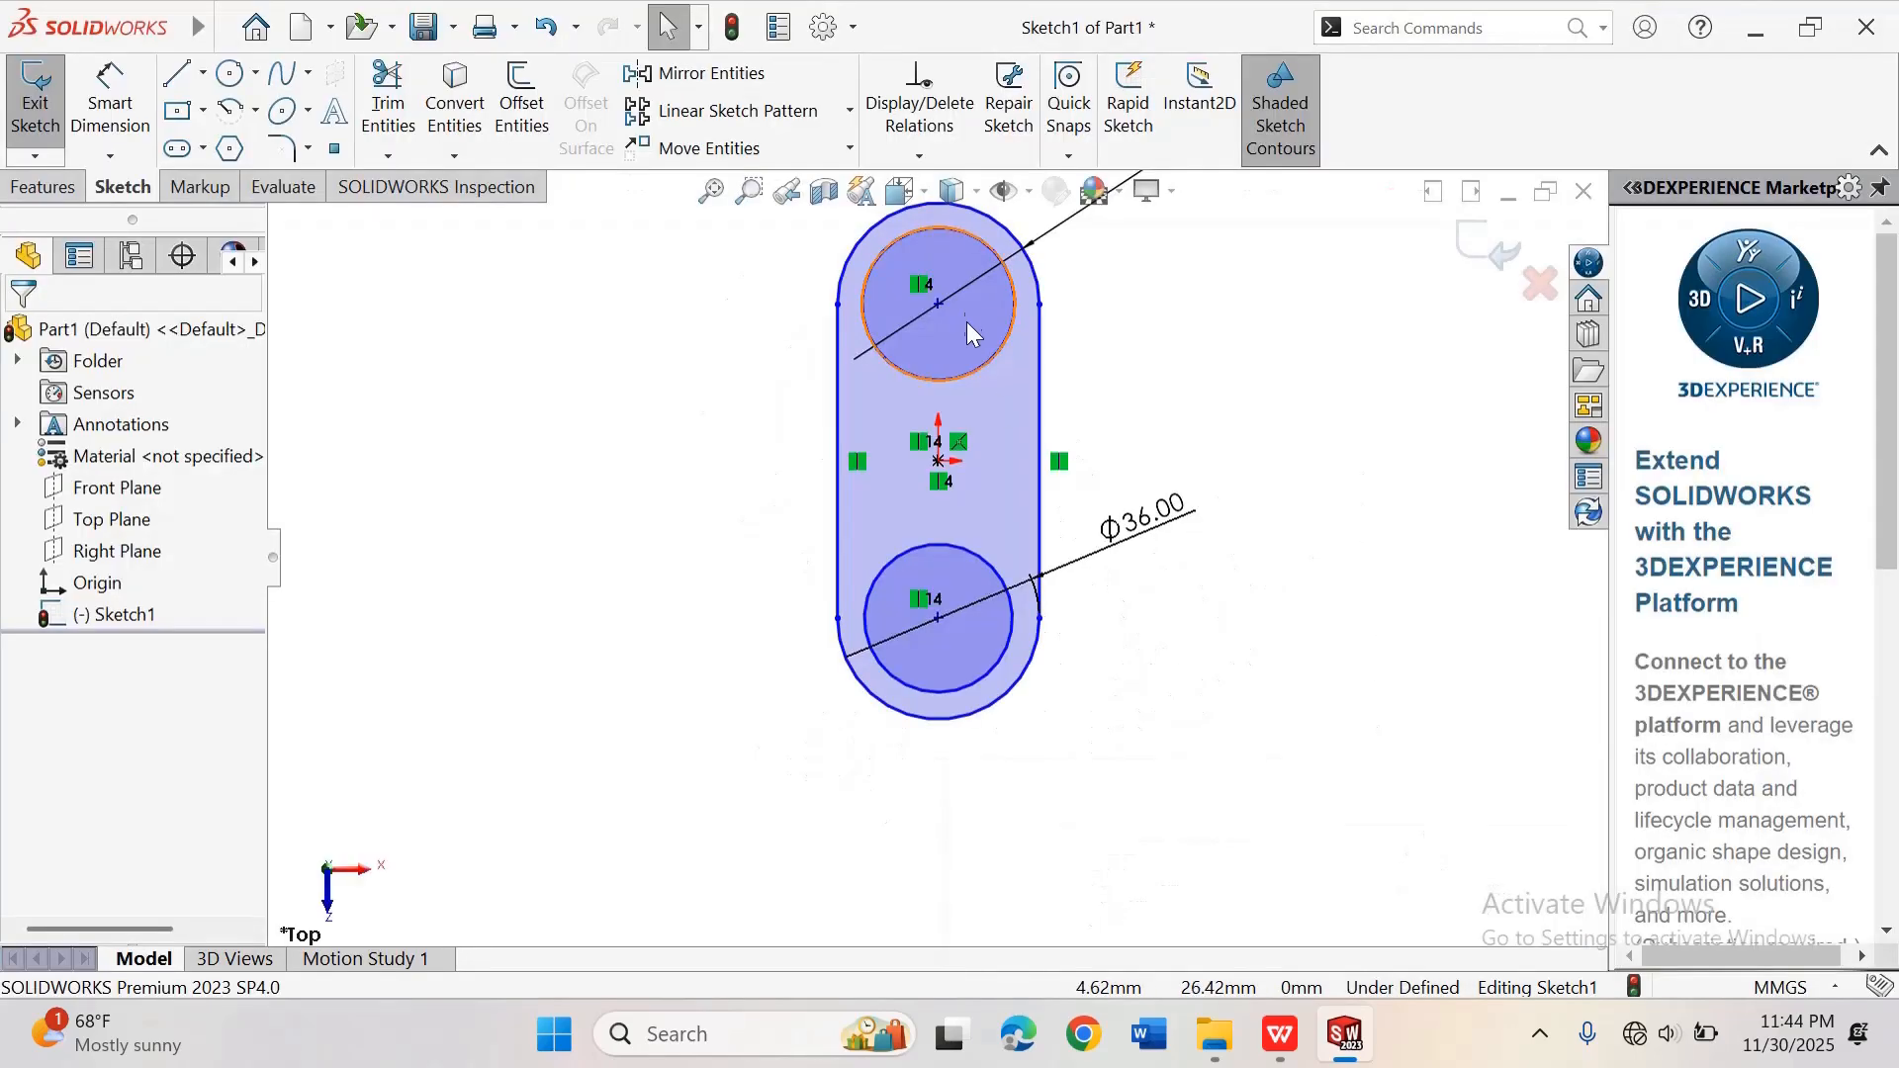
Step: Dimension the upper hole circle with a diameter of 18 mm
{"action": "left_click", "coordinate": [113, 106]}
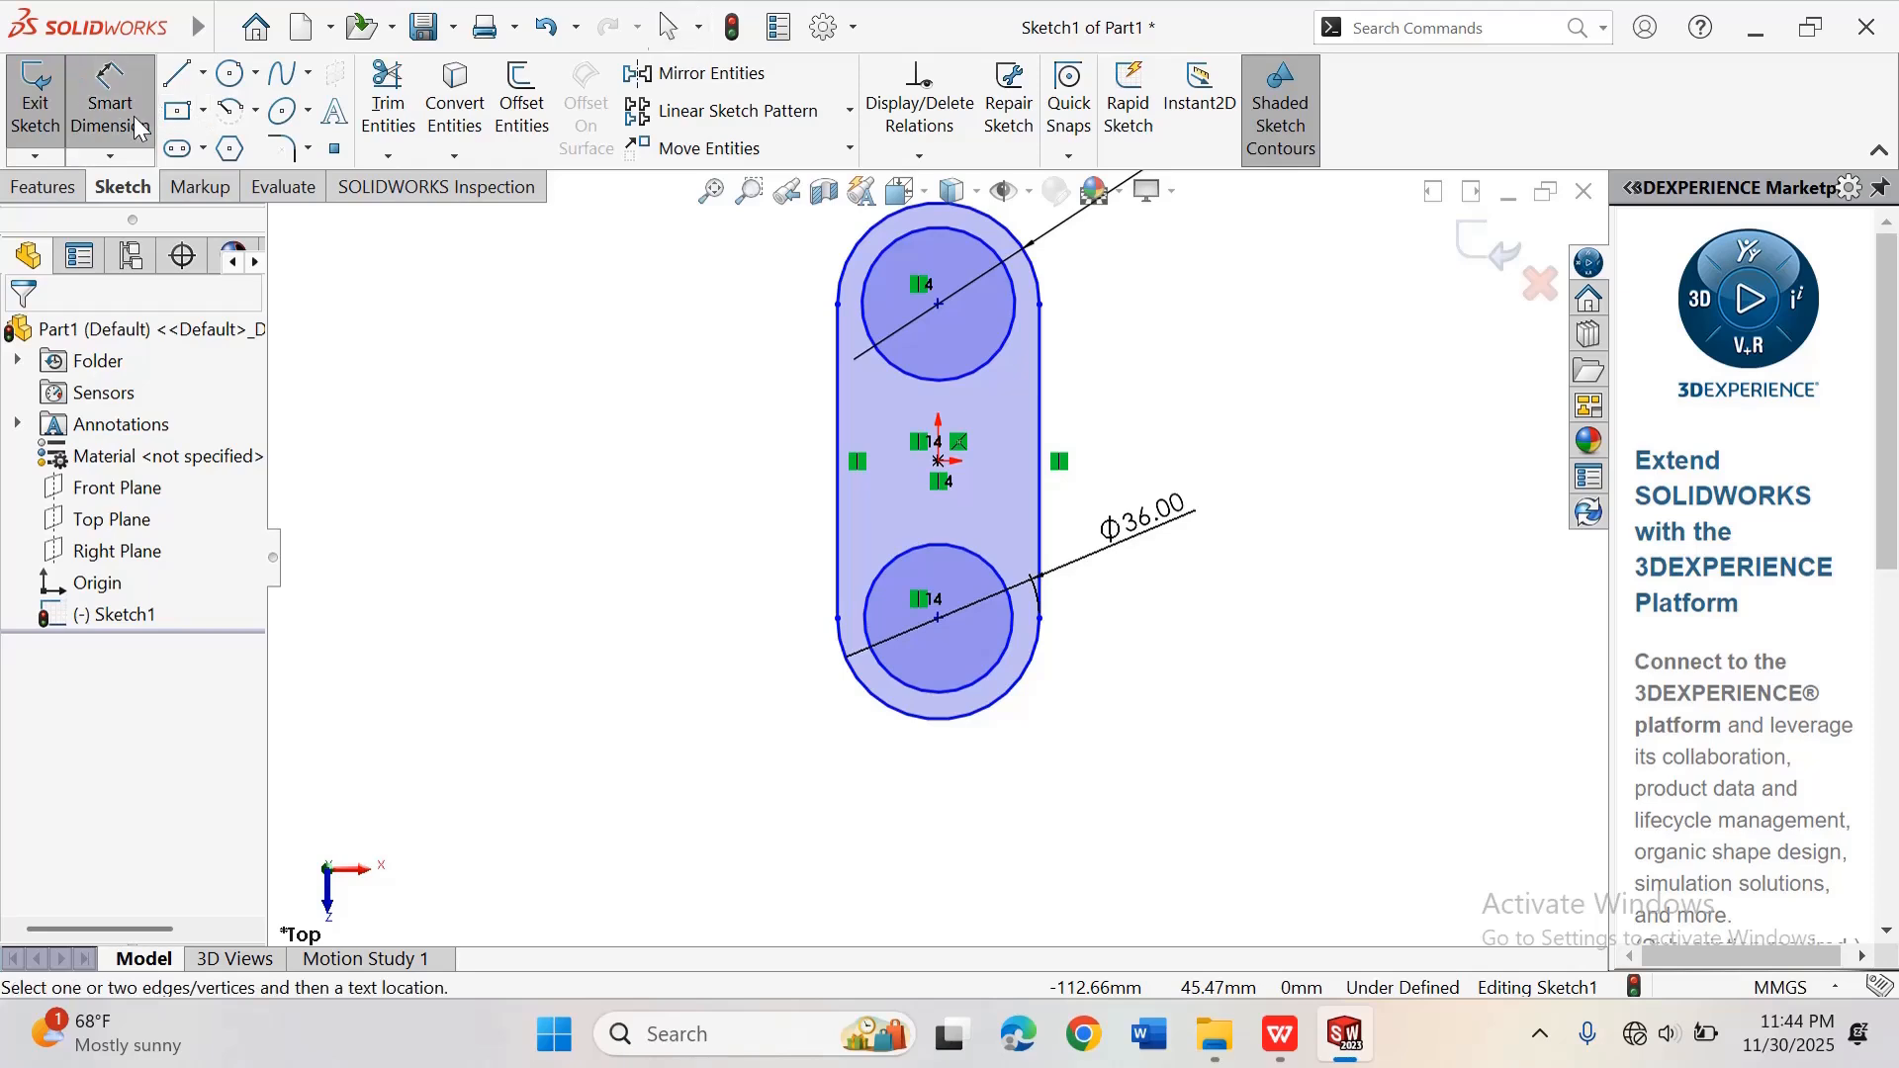
{"action": "left_click", "coordinate": [991, 363]}
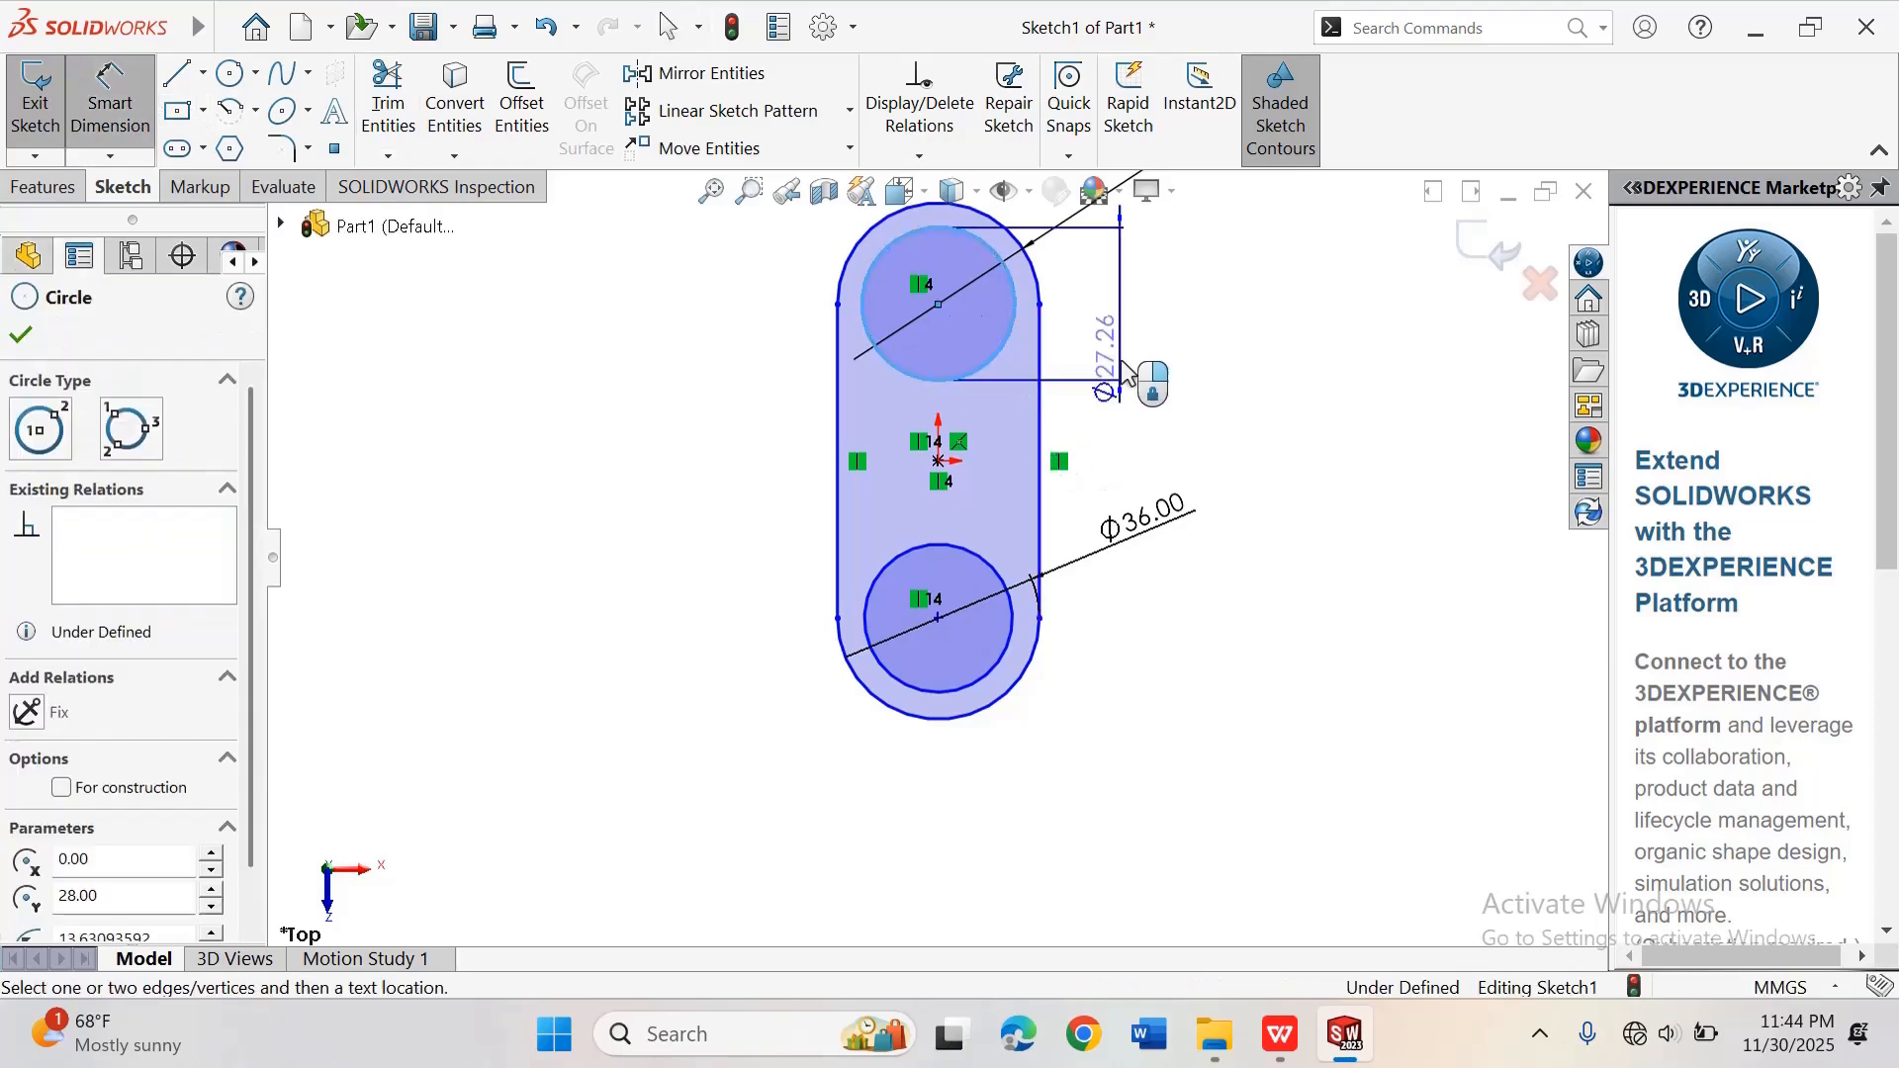
{"action": "left_click", "coordinate": [1126, 374]}
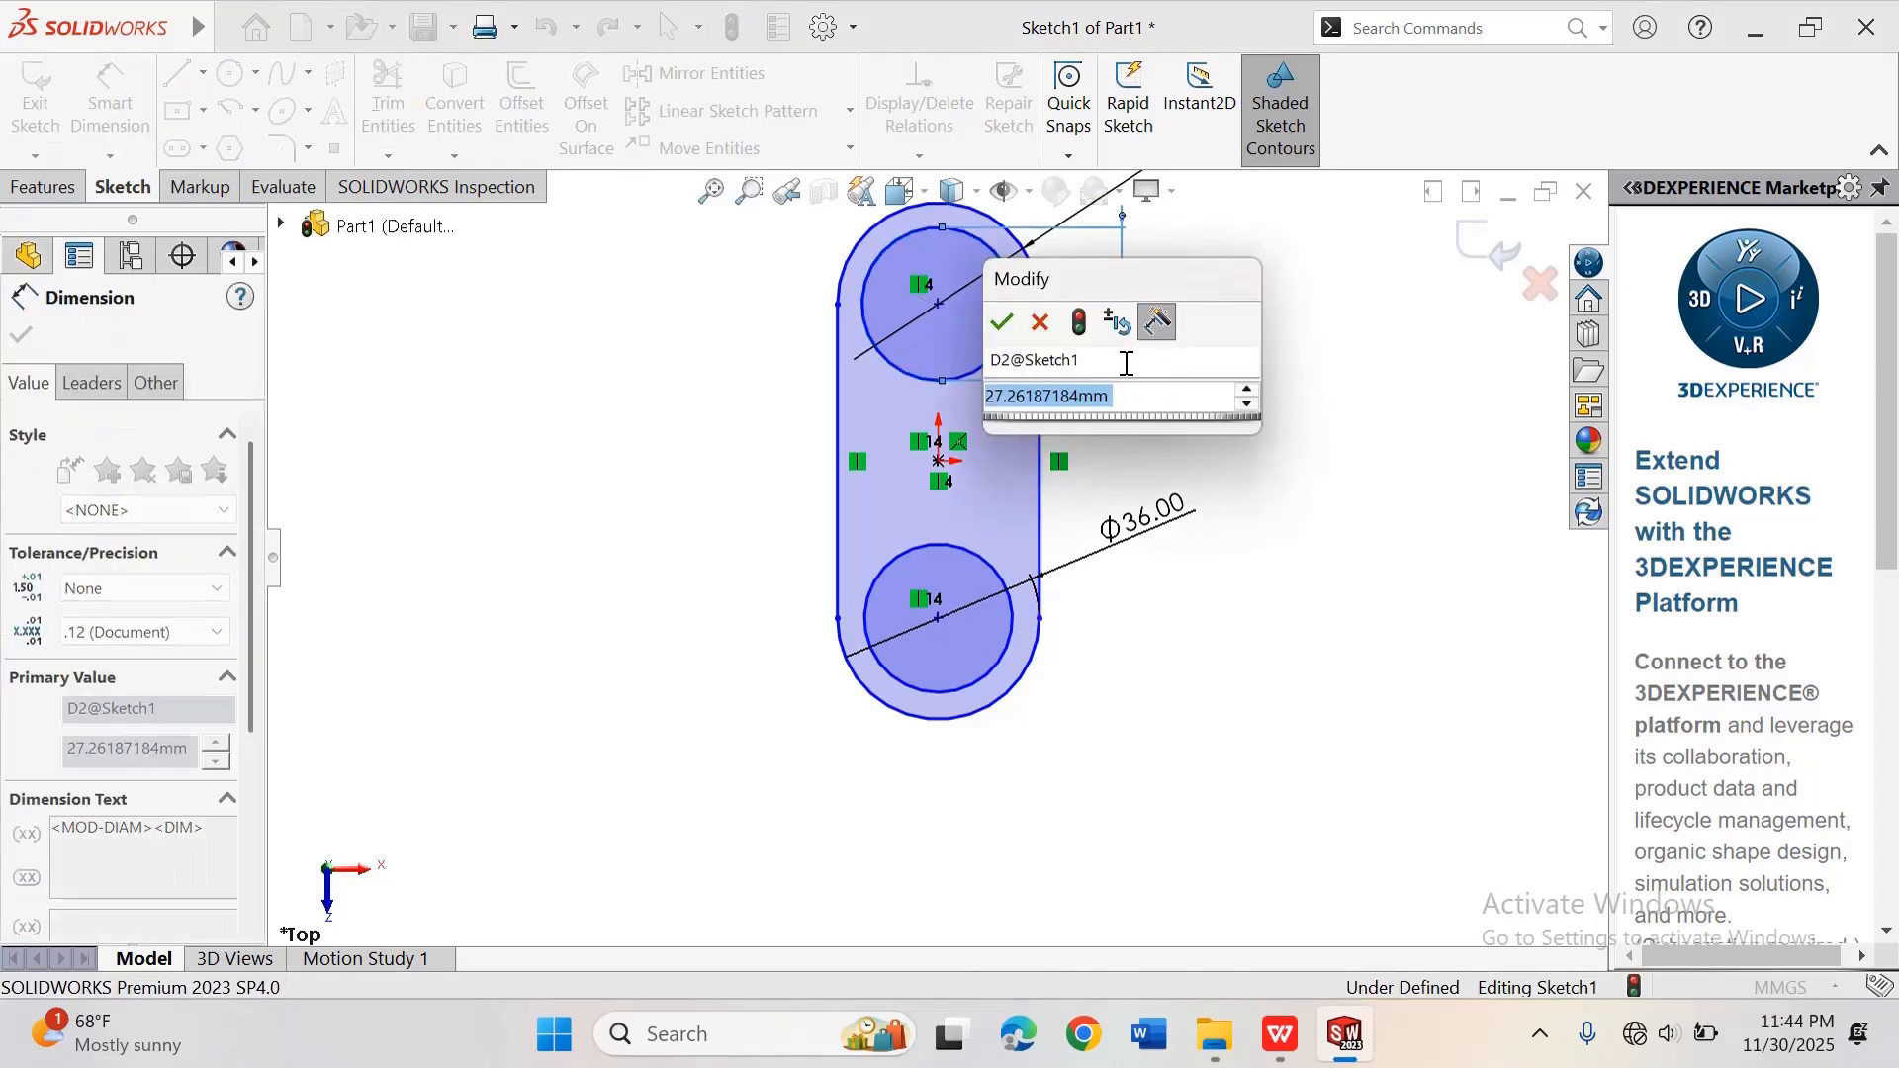
{"action": "type", "text": "18"}
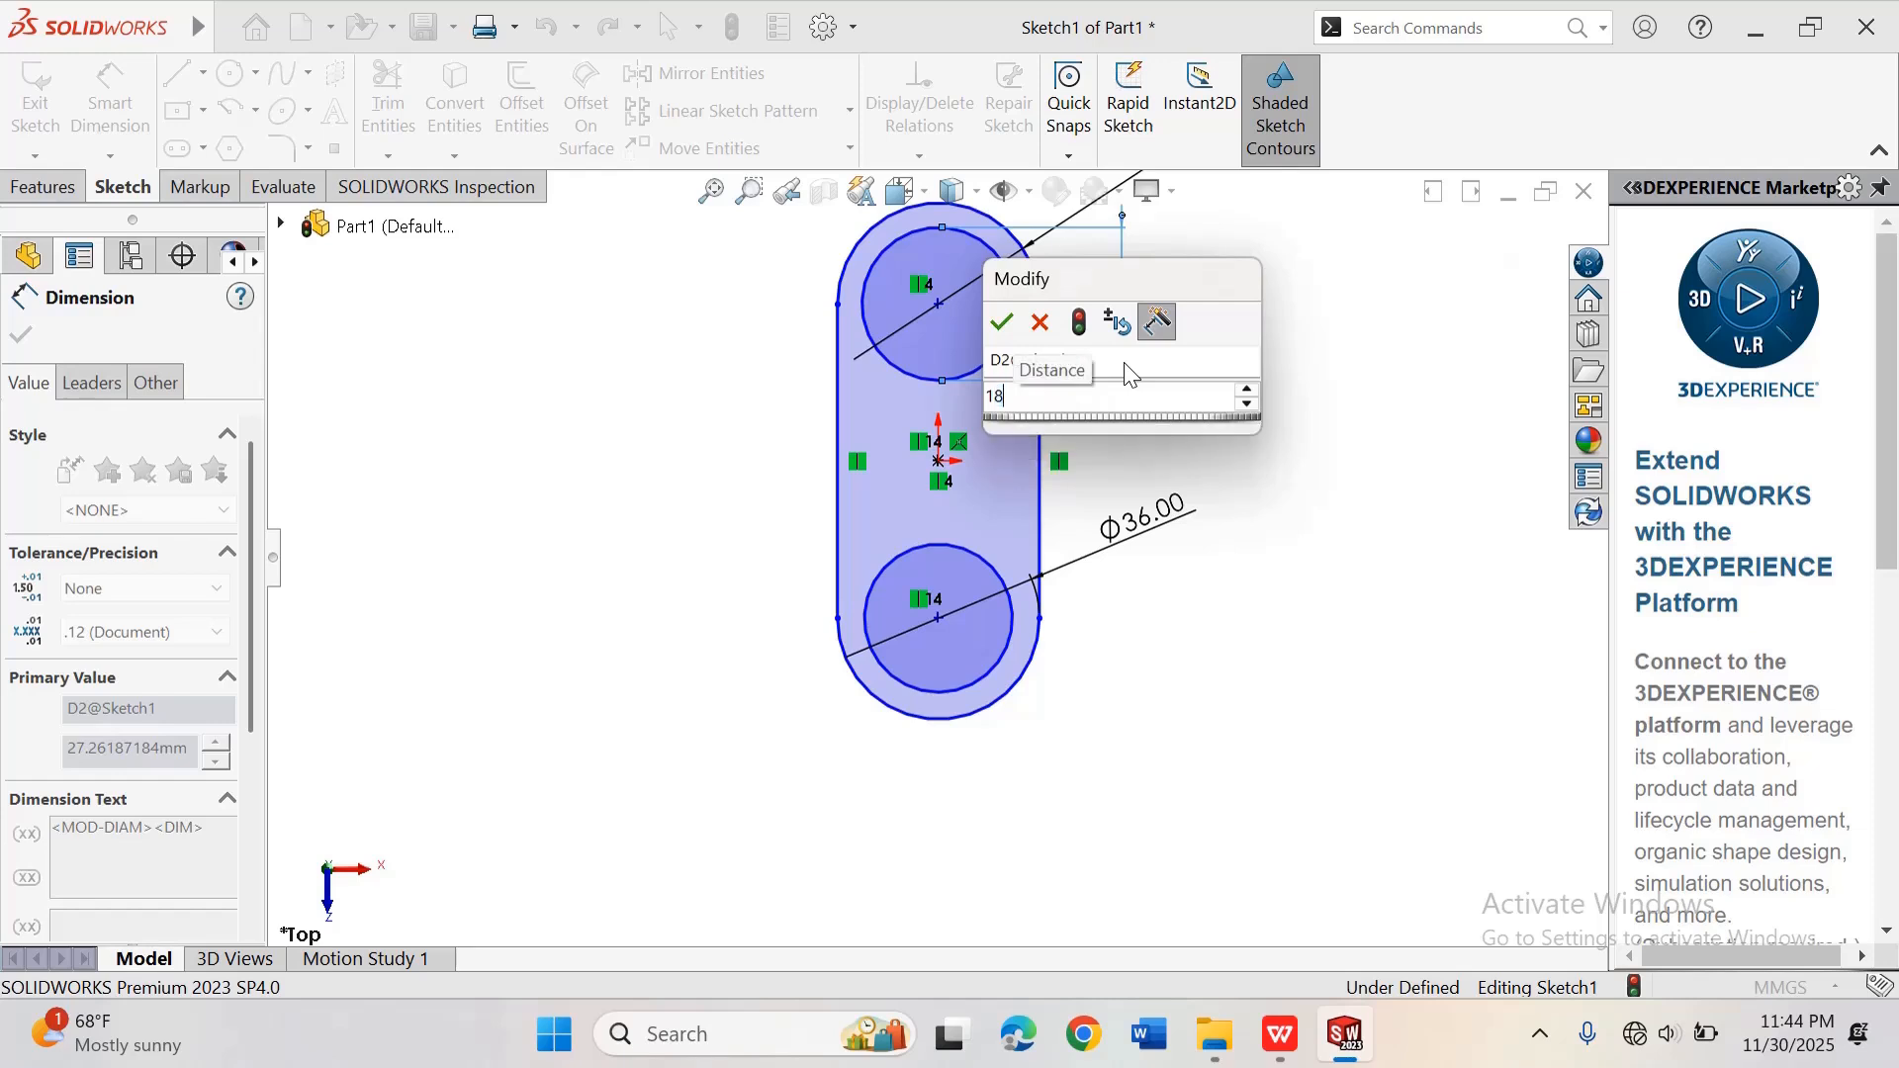
{"action": "key", "text": "Return"}
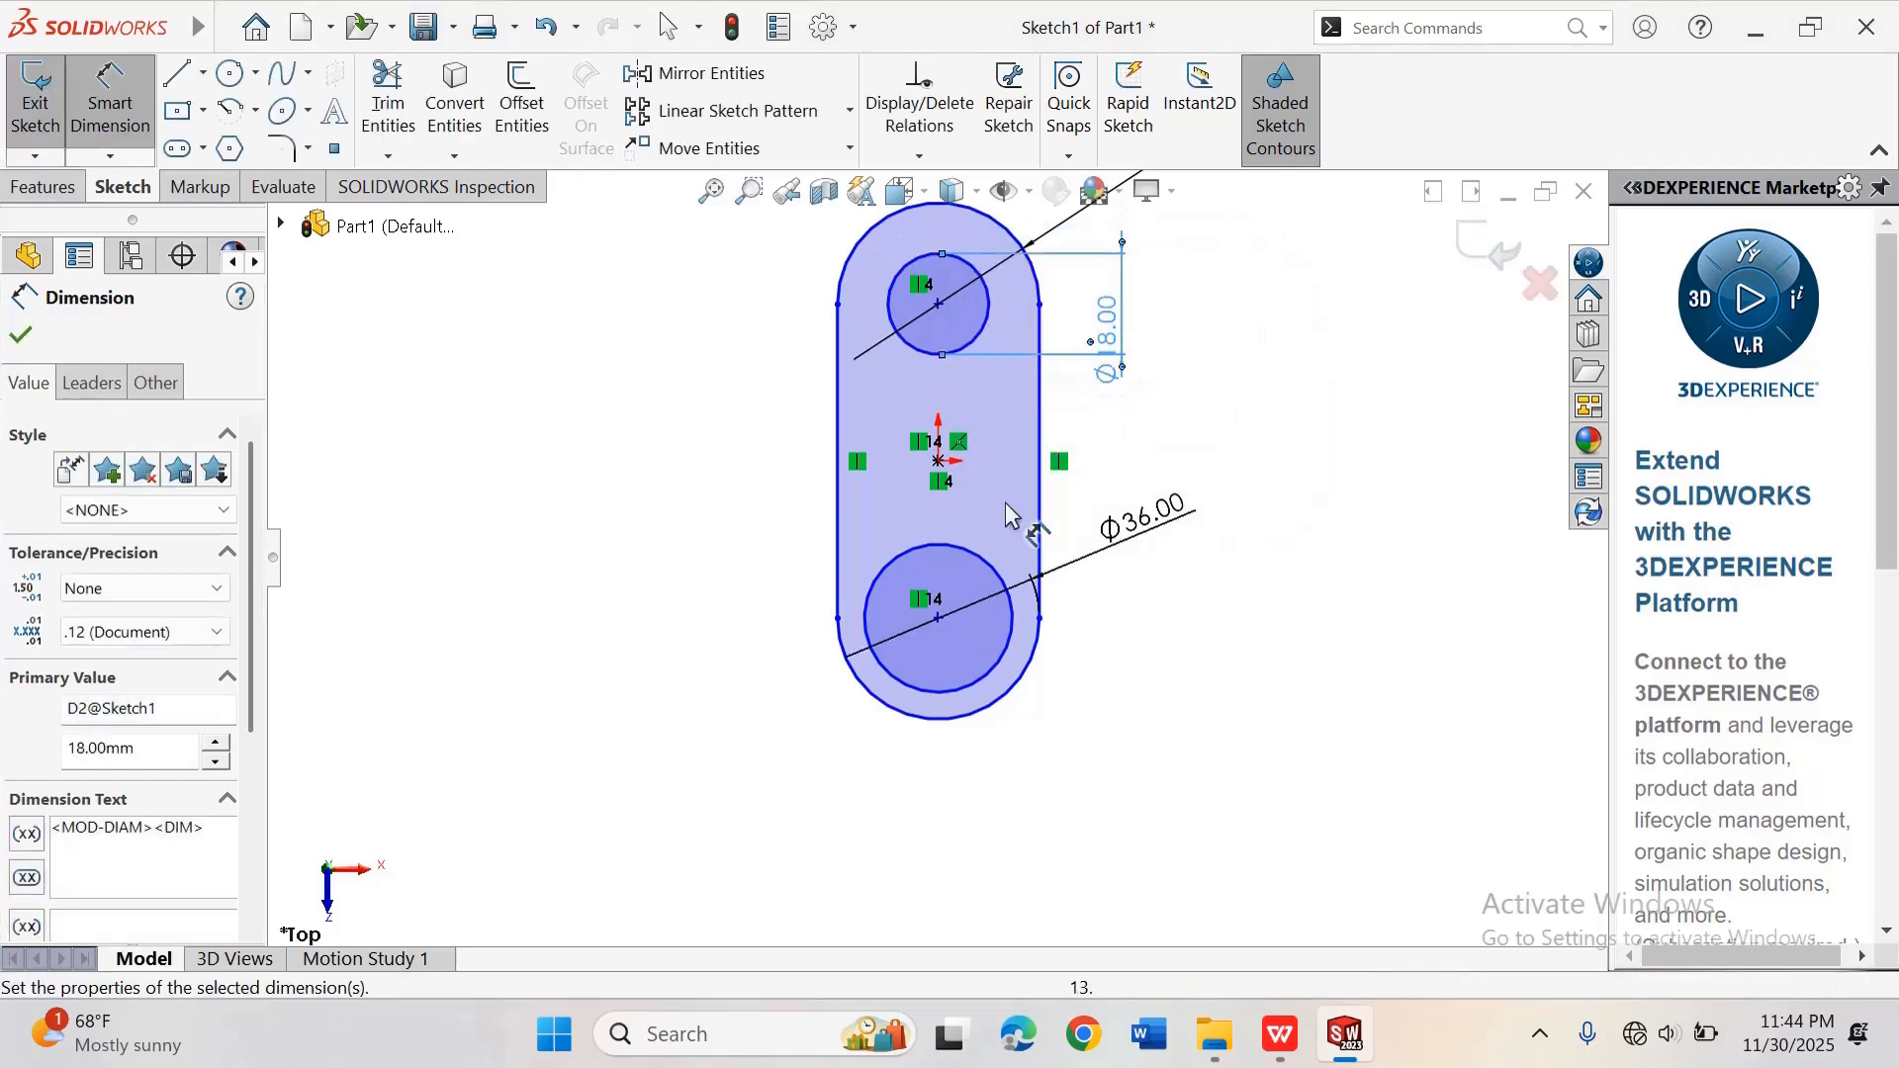
Step: Dimension the lower hole circle with a diameter of 18 mm and end dimensioning
{"action": "left_click", "coordinate": [1001, 582]}
{"action": "left_click", "coordinate": [1145, 469]}
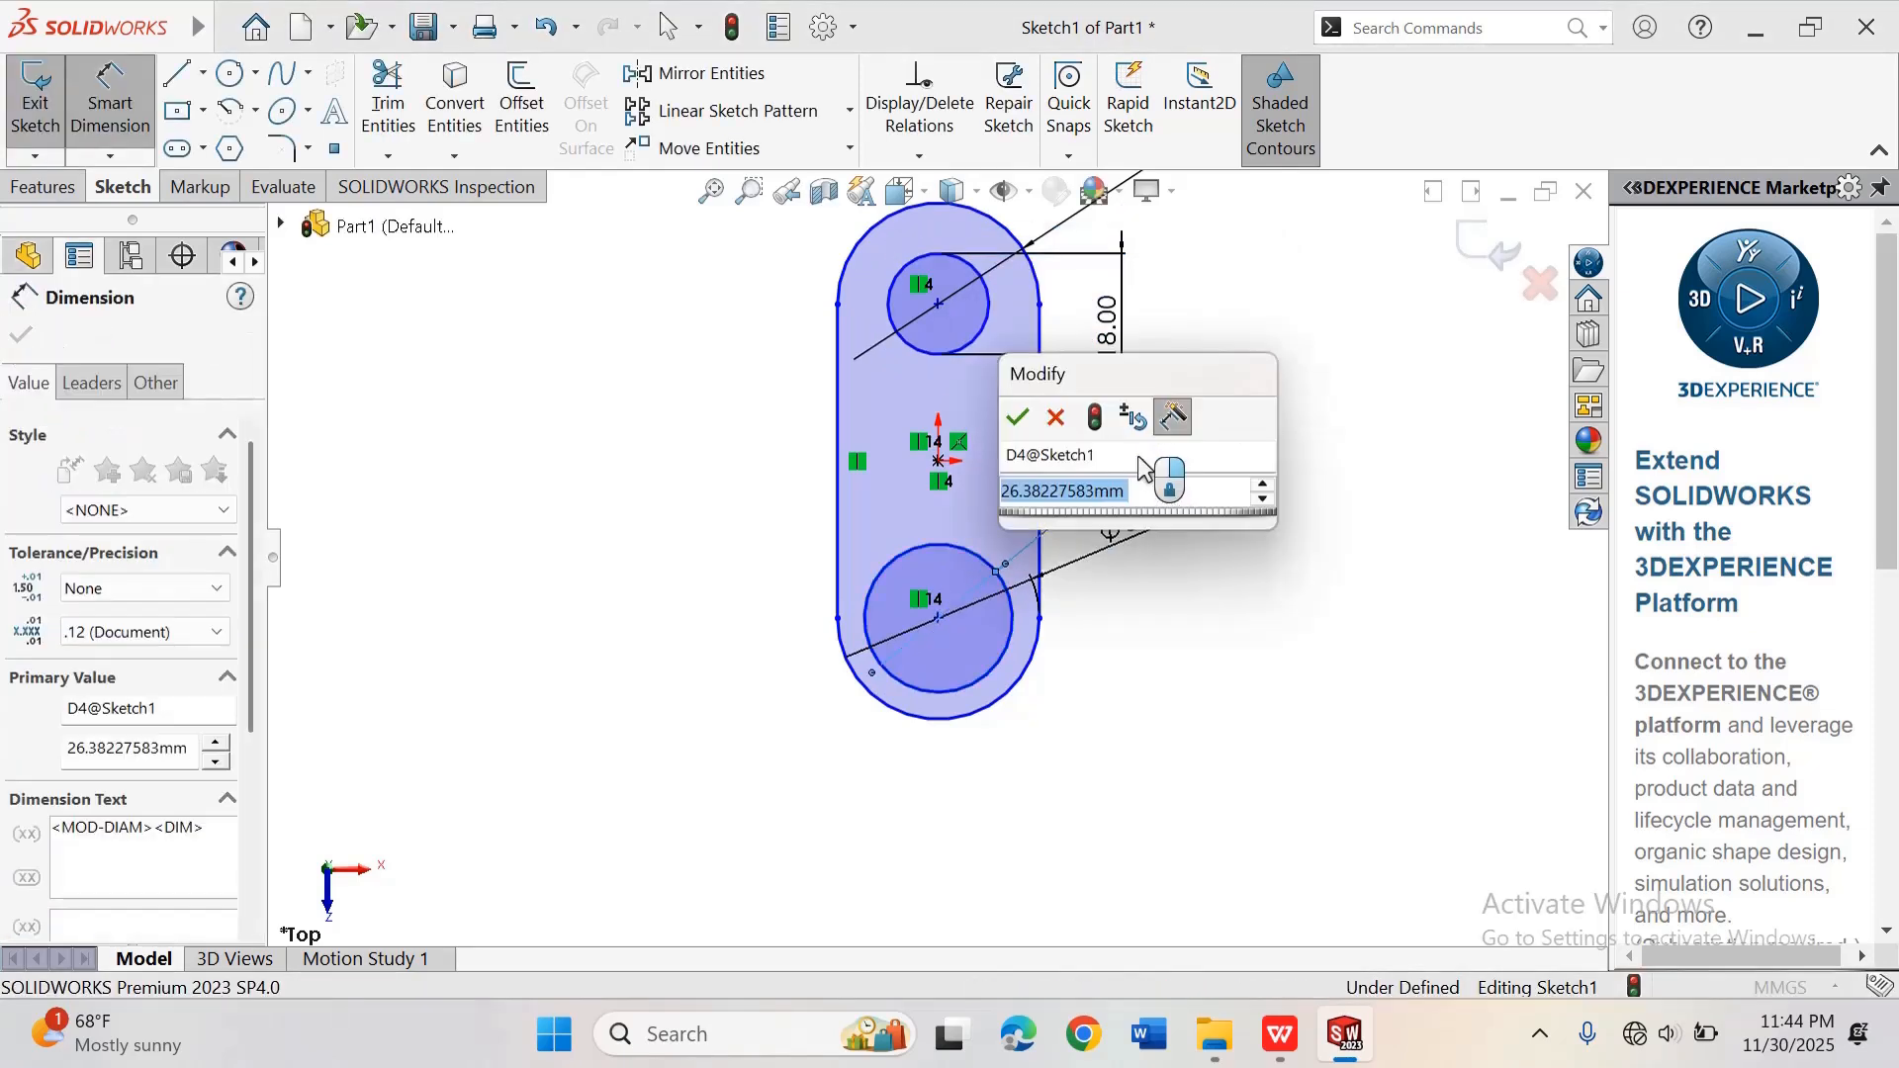
{"action": "type", "text": "2"}
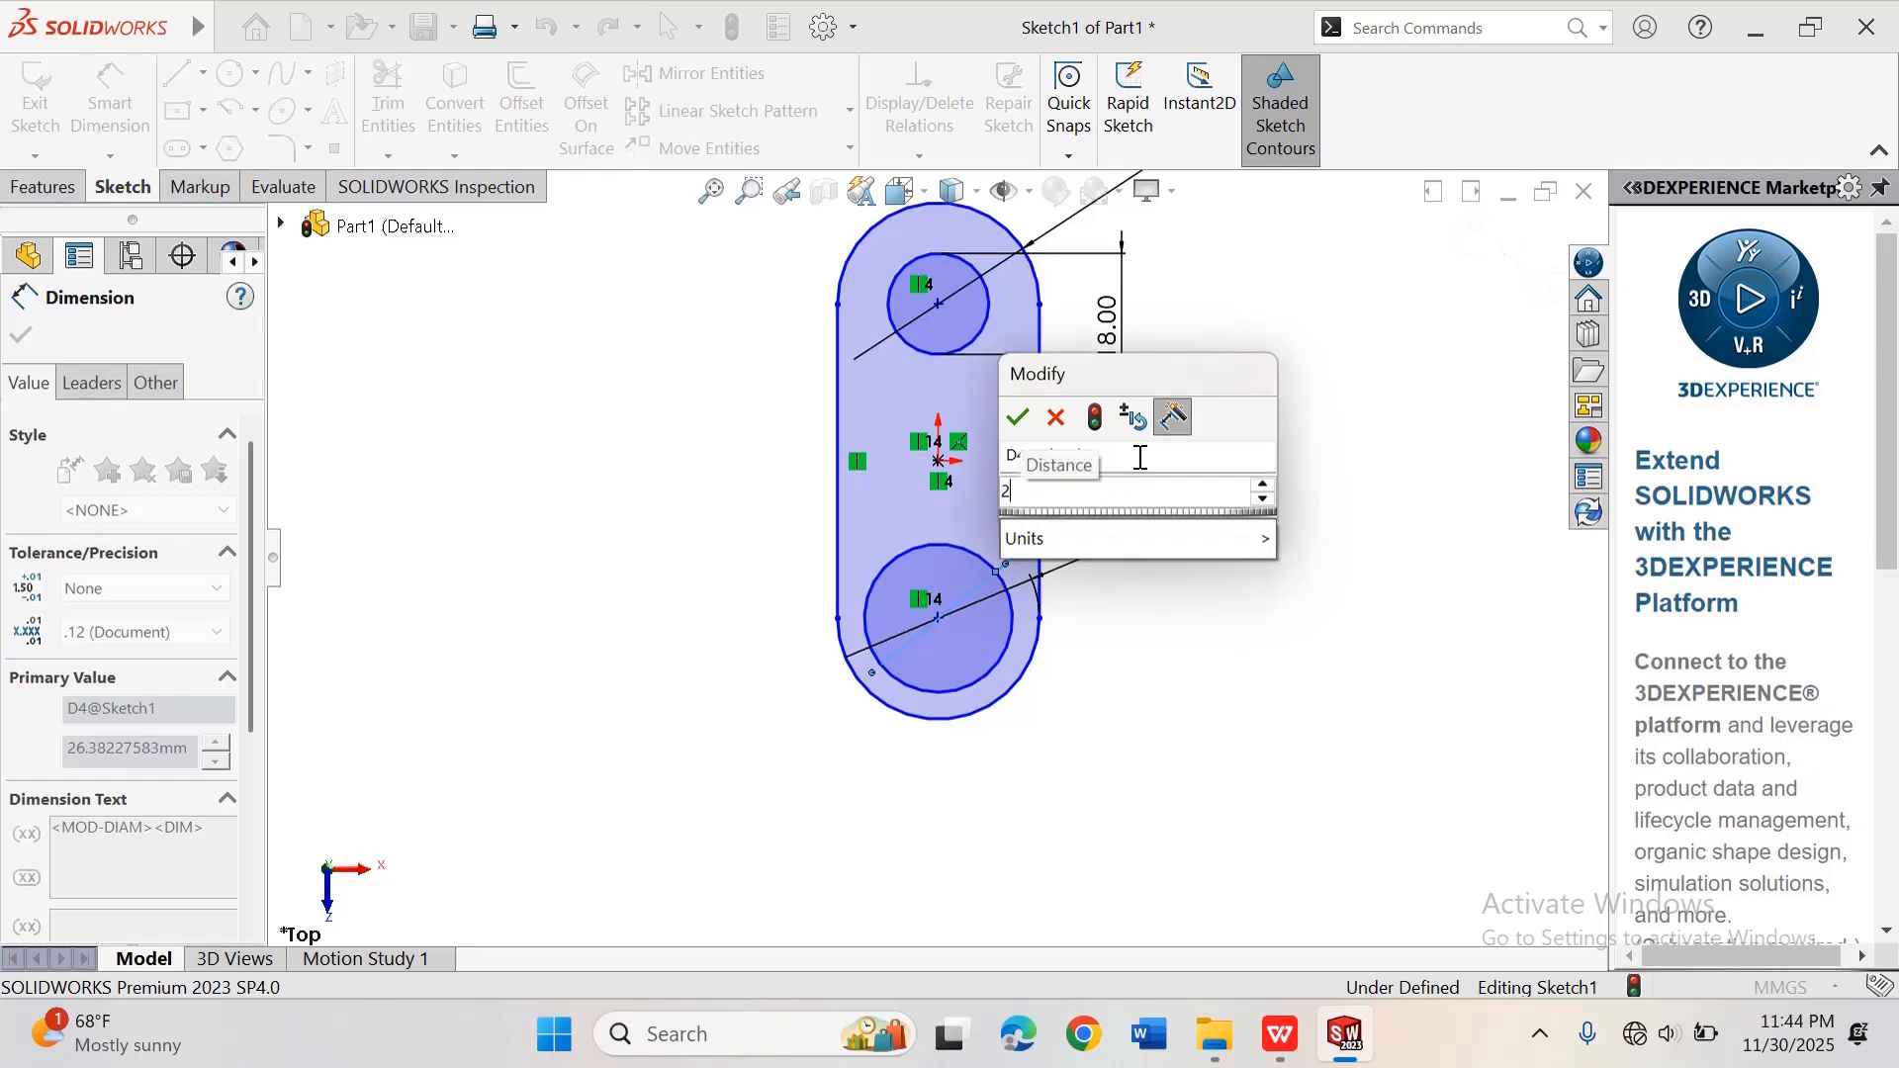
{"action": "key", "text": "BackSpace"}
{"action": "type", "text": "18"}
{"action": "key", "text": "Return"}
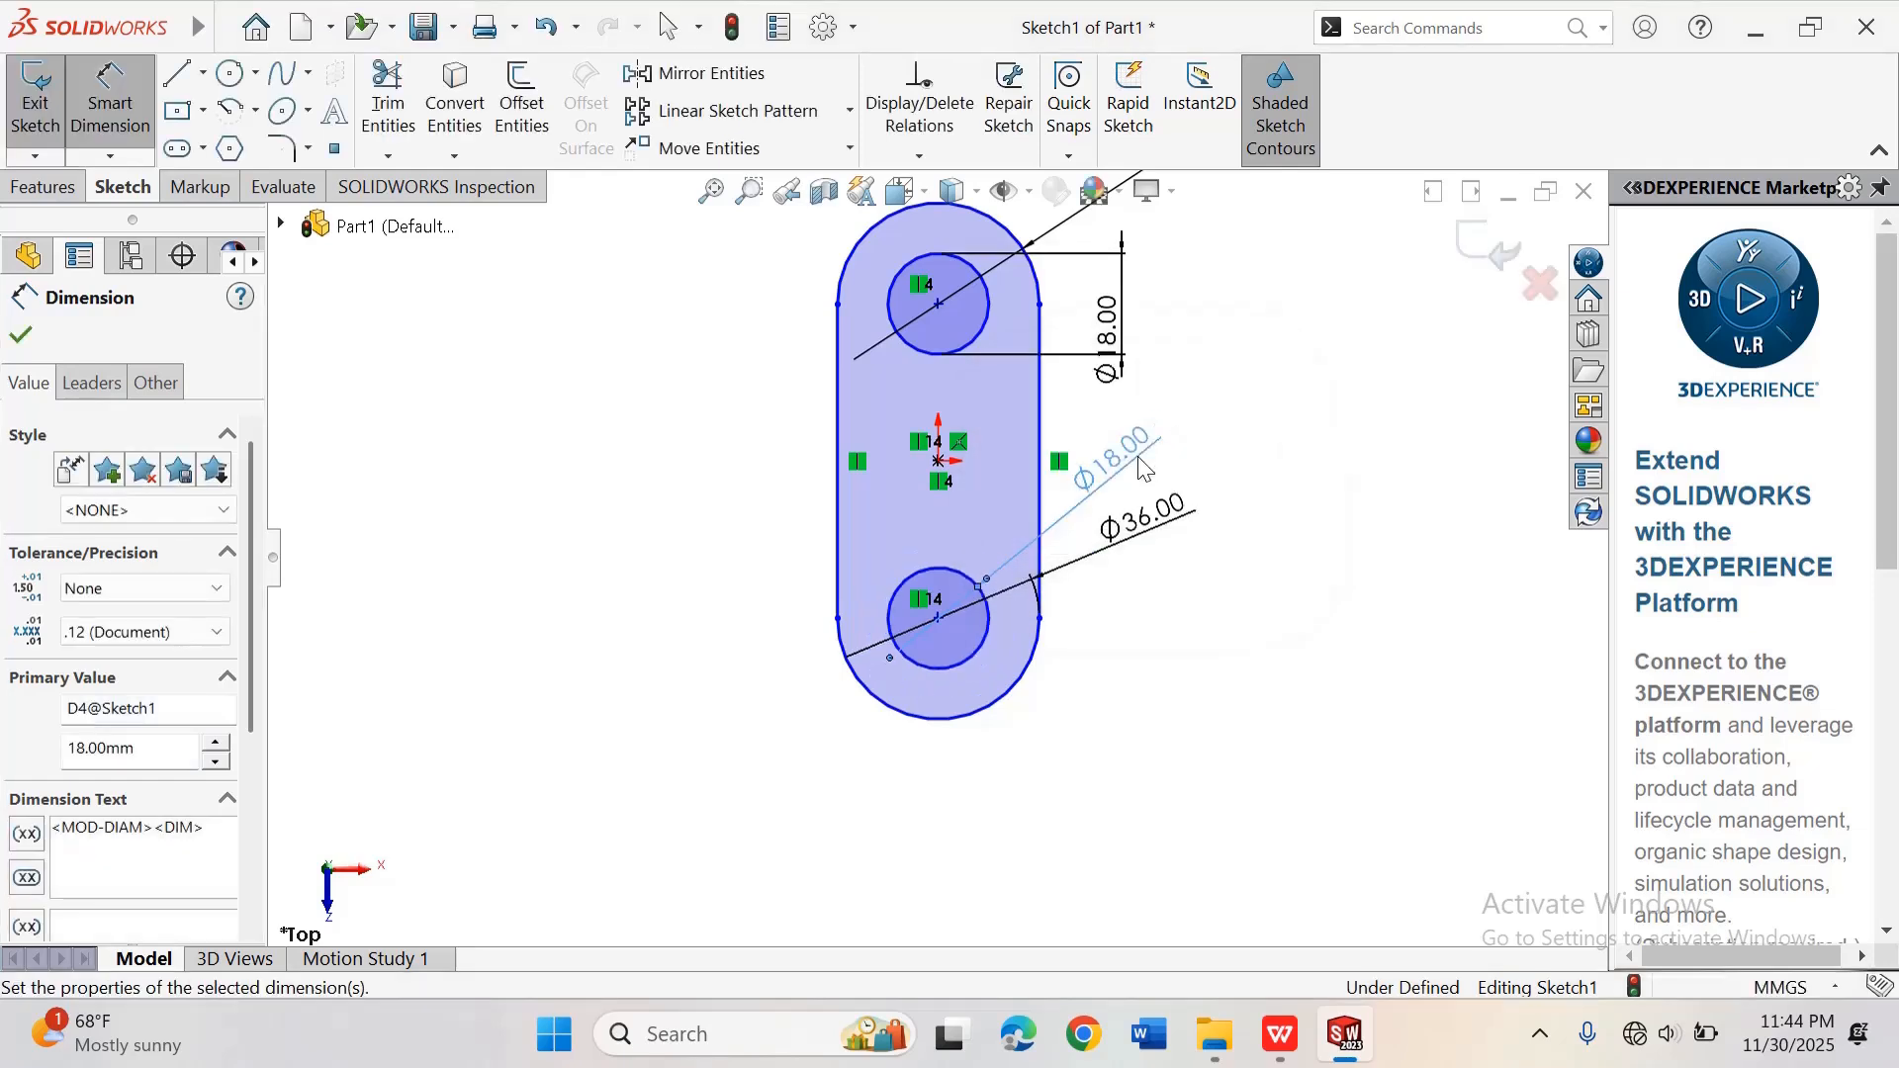
{"action": "left_click", "coordinate": [1335, 414]}
{"action": "right_click", "coordinate": [1327, 396]}
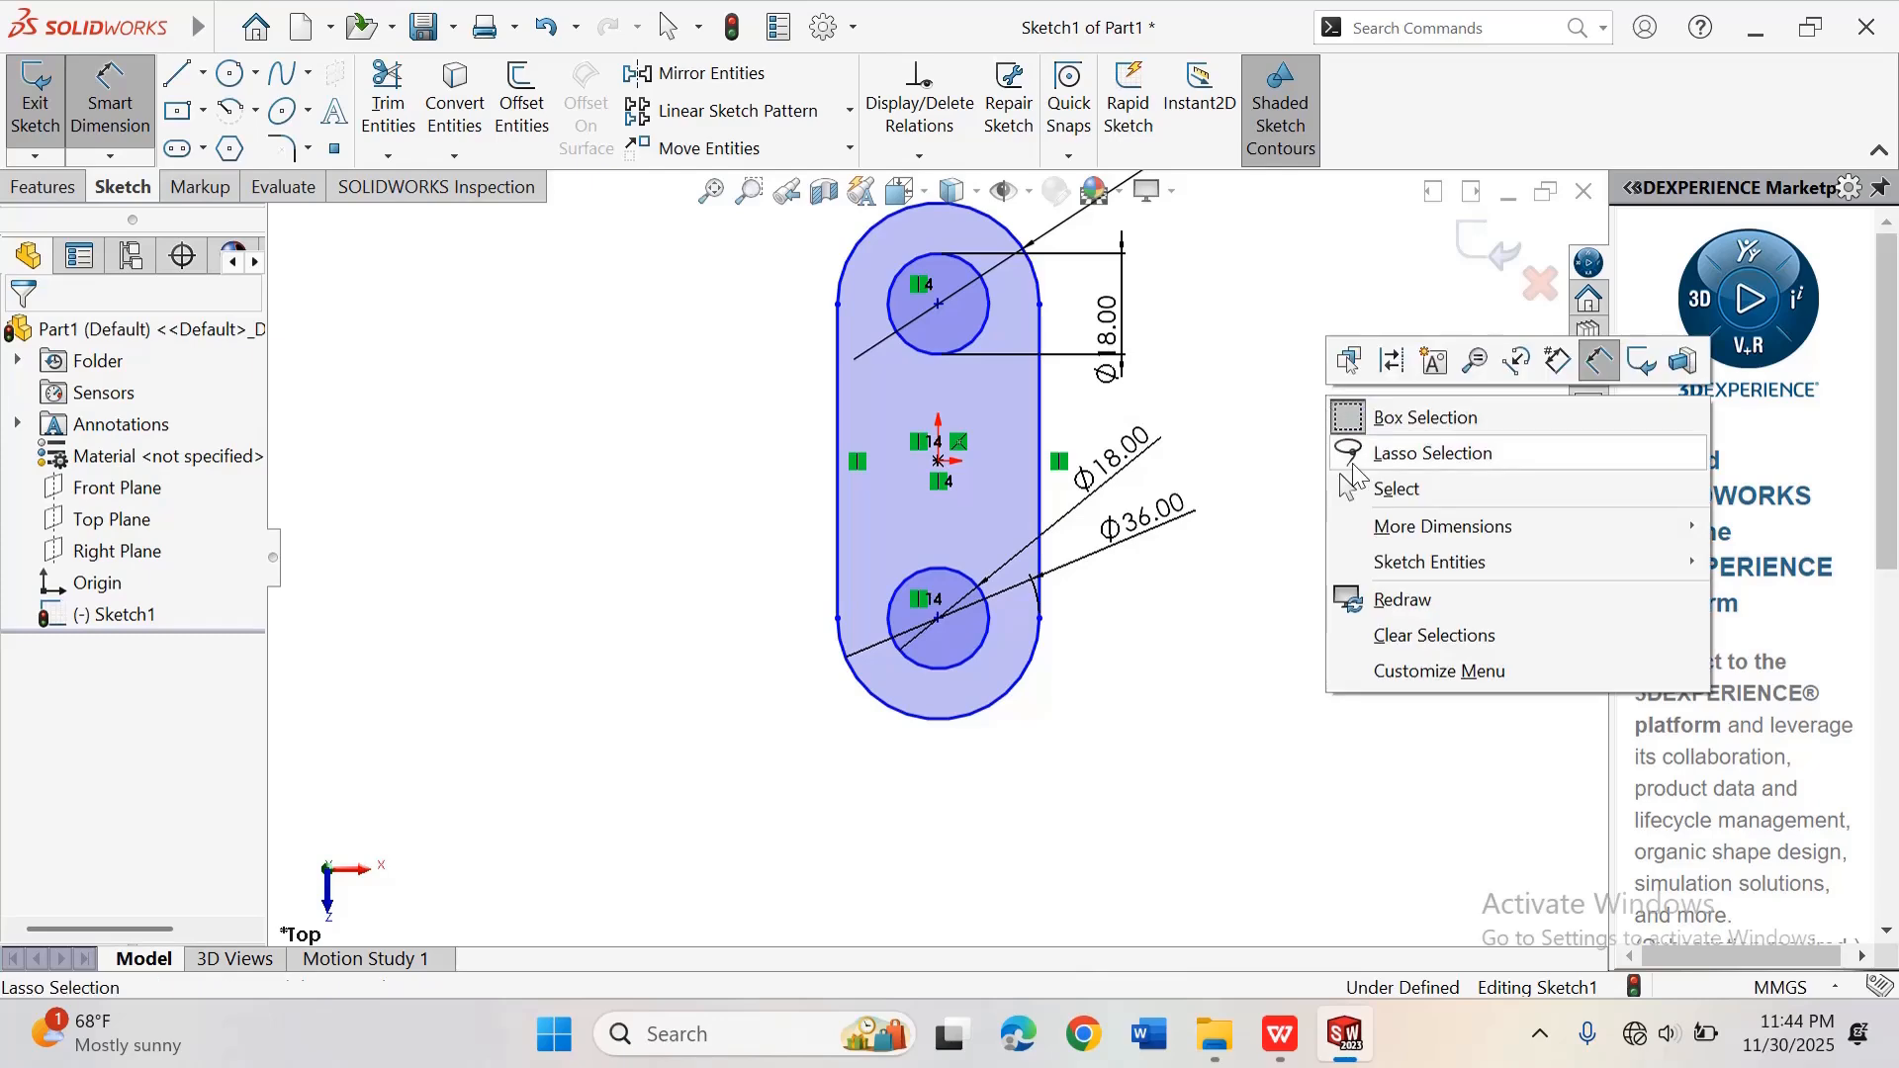
{"action": "left_click", "coordinate": [1403, 490]}
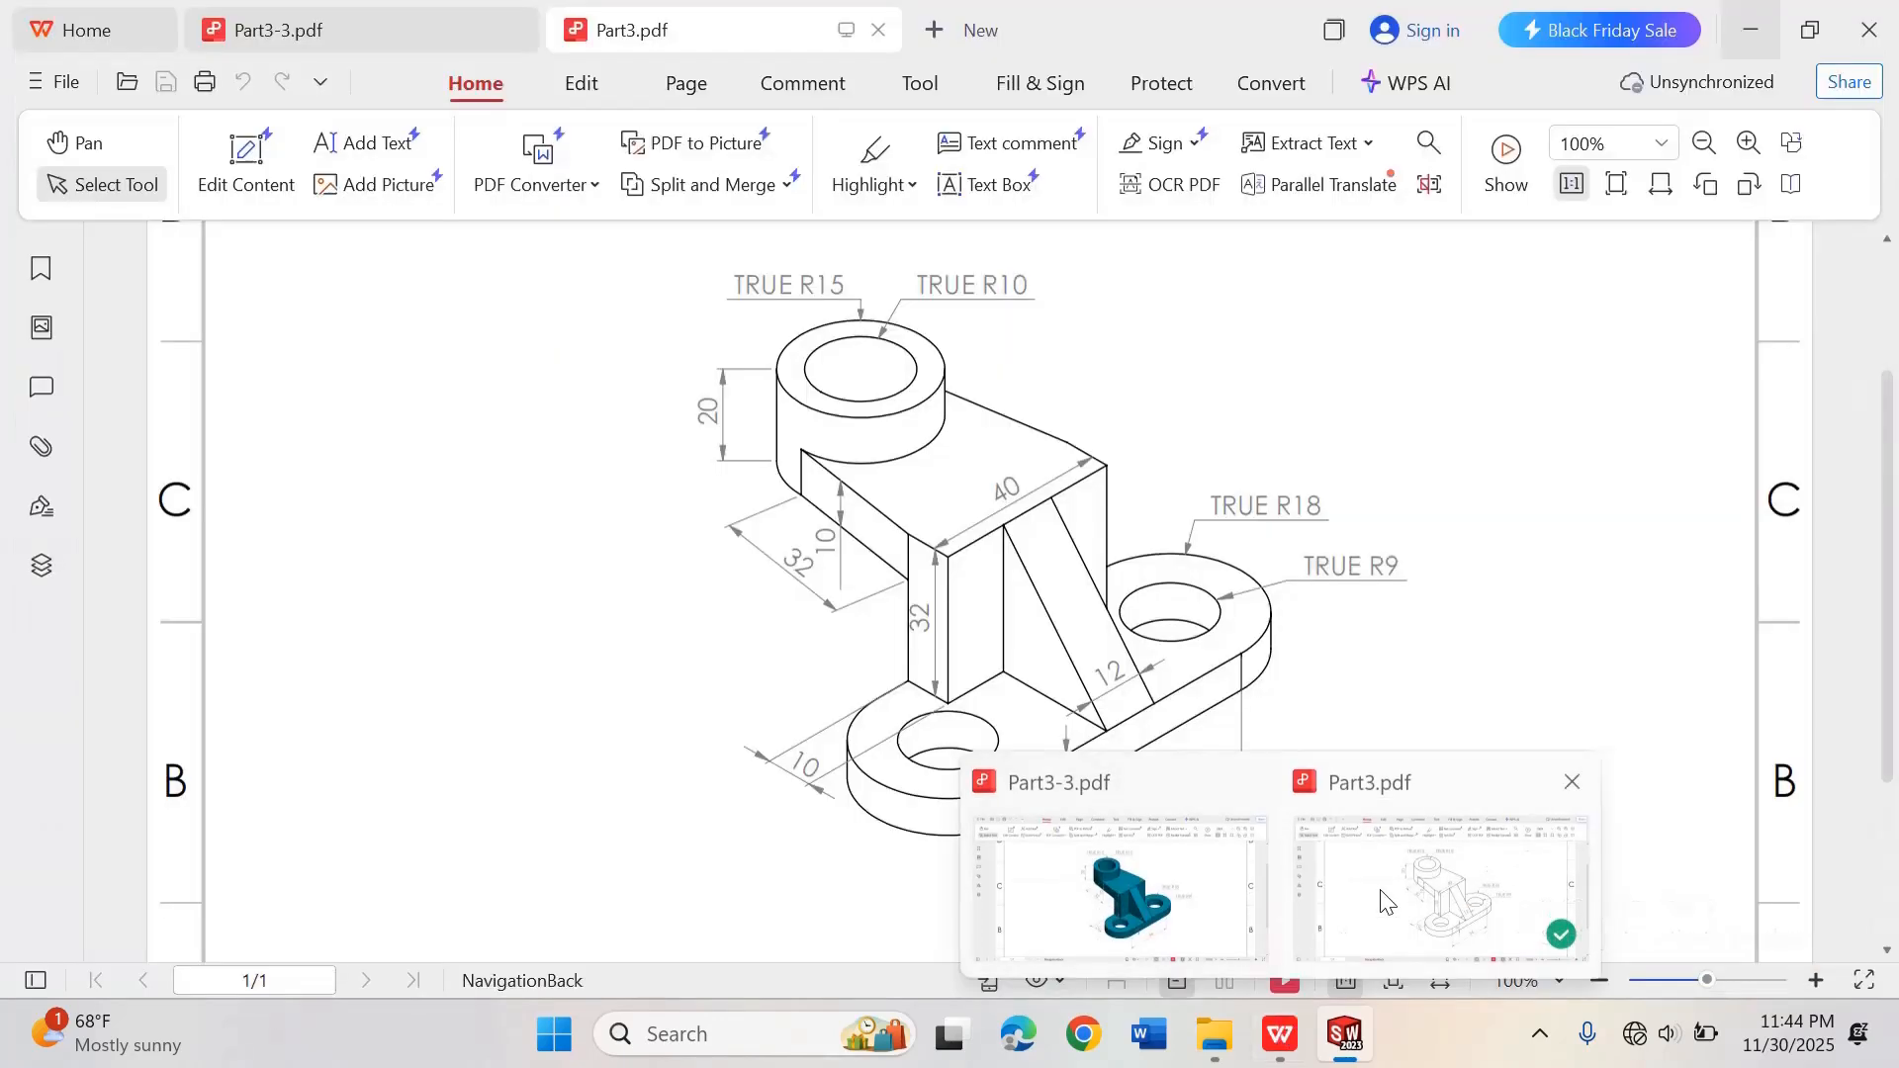
Step: Check the base plate's radii in the Part3.pdf drawing, return to SOLIDWORKS and compare them with the sketch
{"action": "left_click", "coordinate": [1405, 880]}
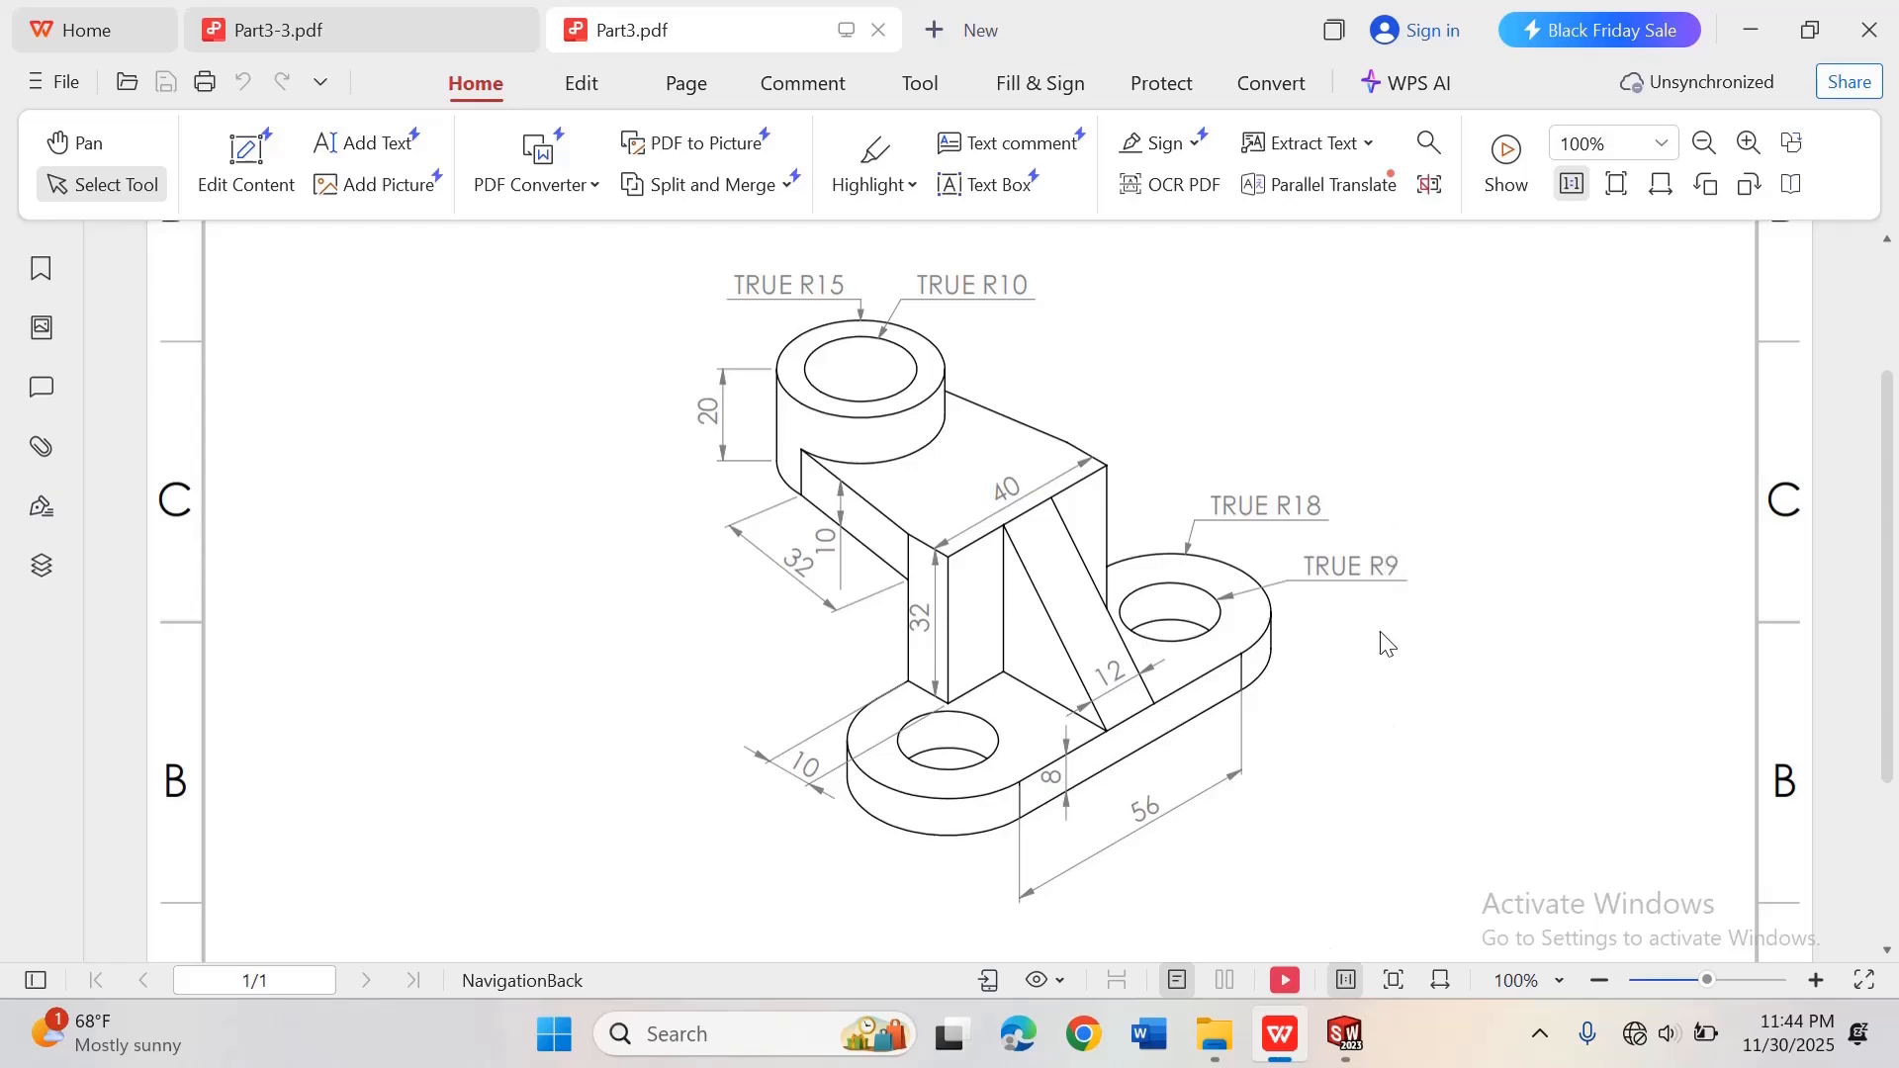
{"action": "mouse_move", "coordinate": [1295, 1051]}
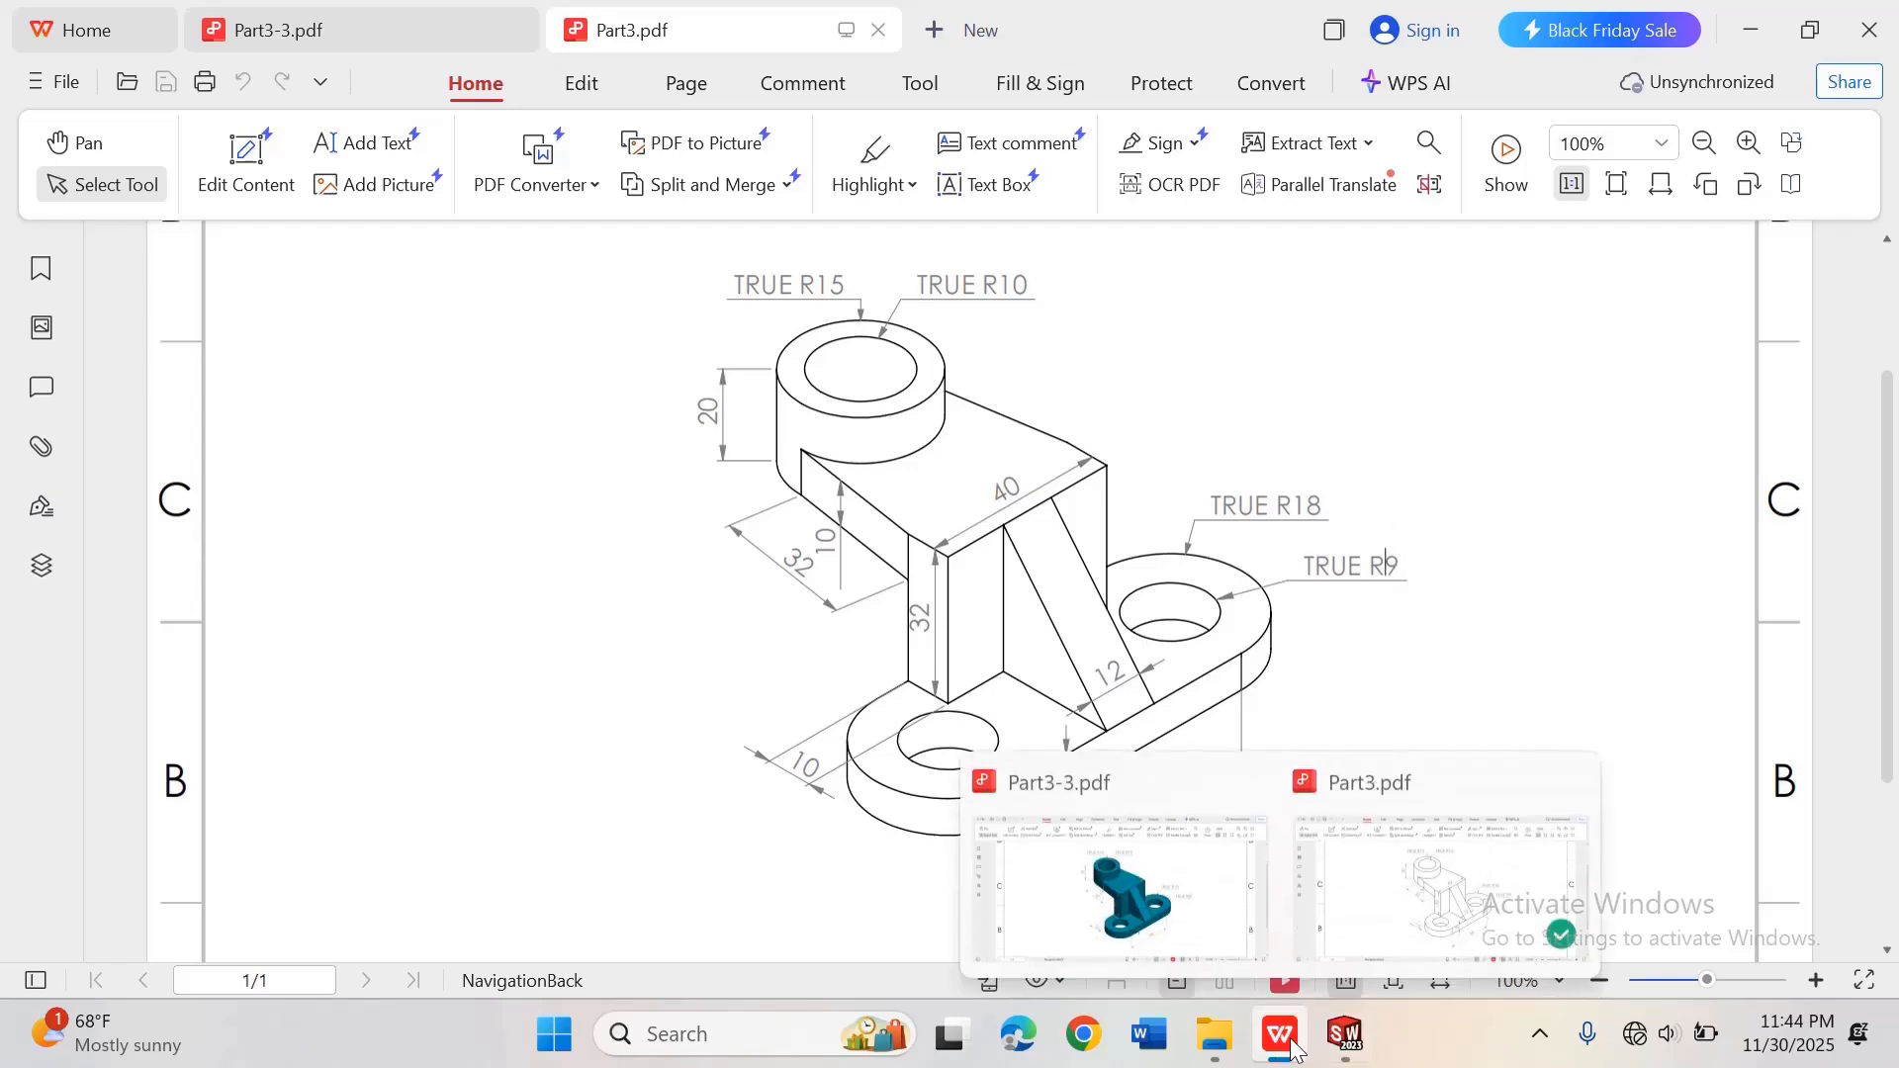
{"action": "left_click", "coordinate": [1348, 1033]}
{"action": "scroll", "coordinate": [1202, 348], "scroll_direction": "up", "scroll_amount": 3}
{"action": "scroll", "coordinate": [1035, 517], "scroll_direction": "down", "scroll_amount": 4}
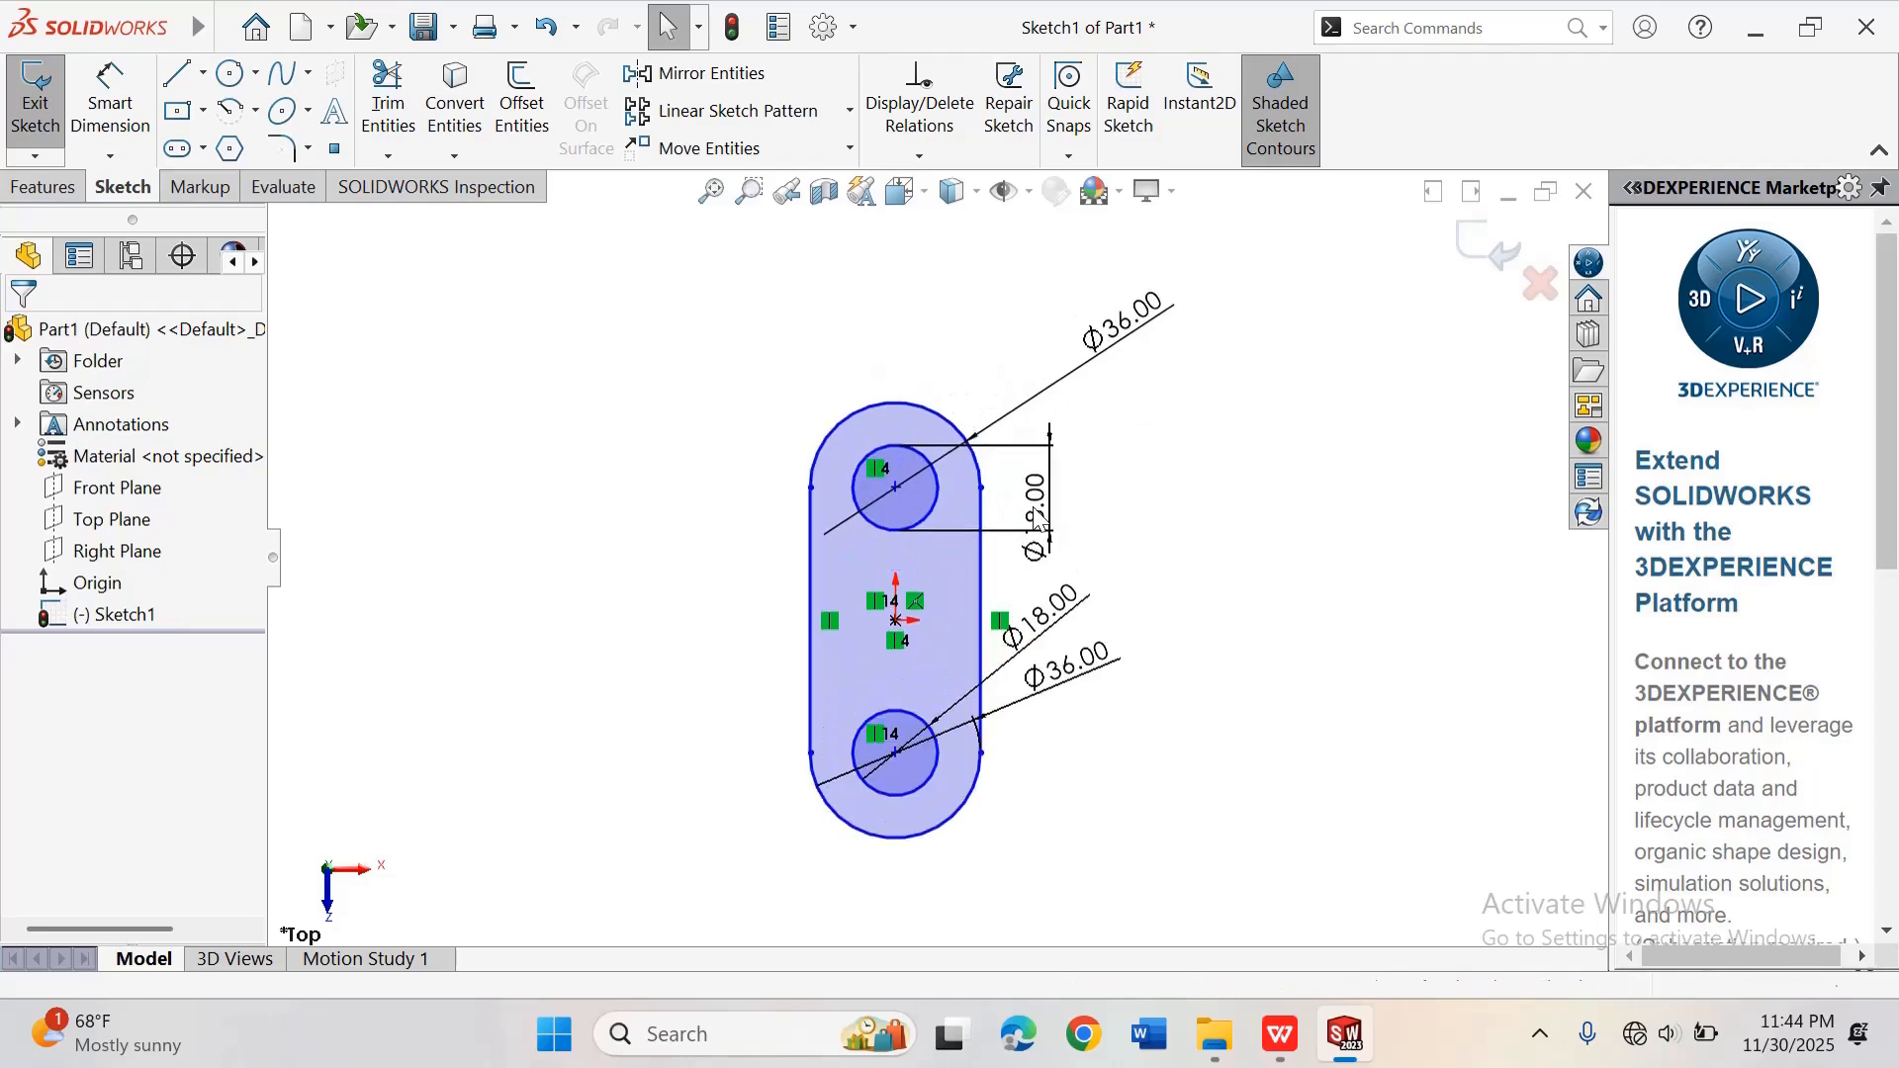
{"action": "scroll", "coordinate": [935, 561], "scroll_direction": "up", "scroll_amount": 2}
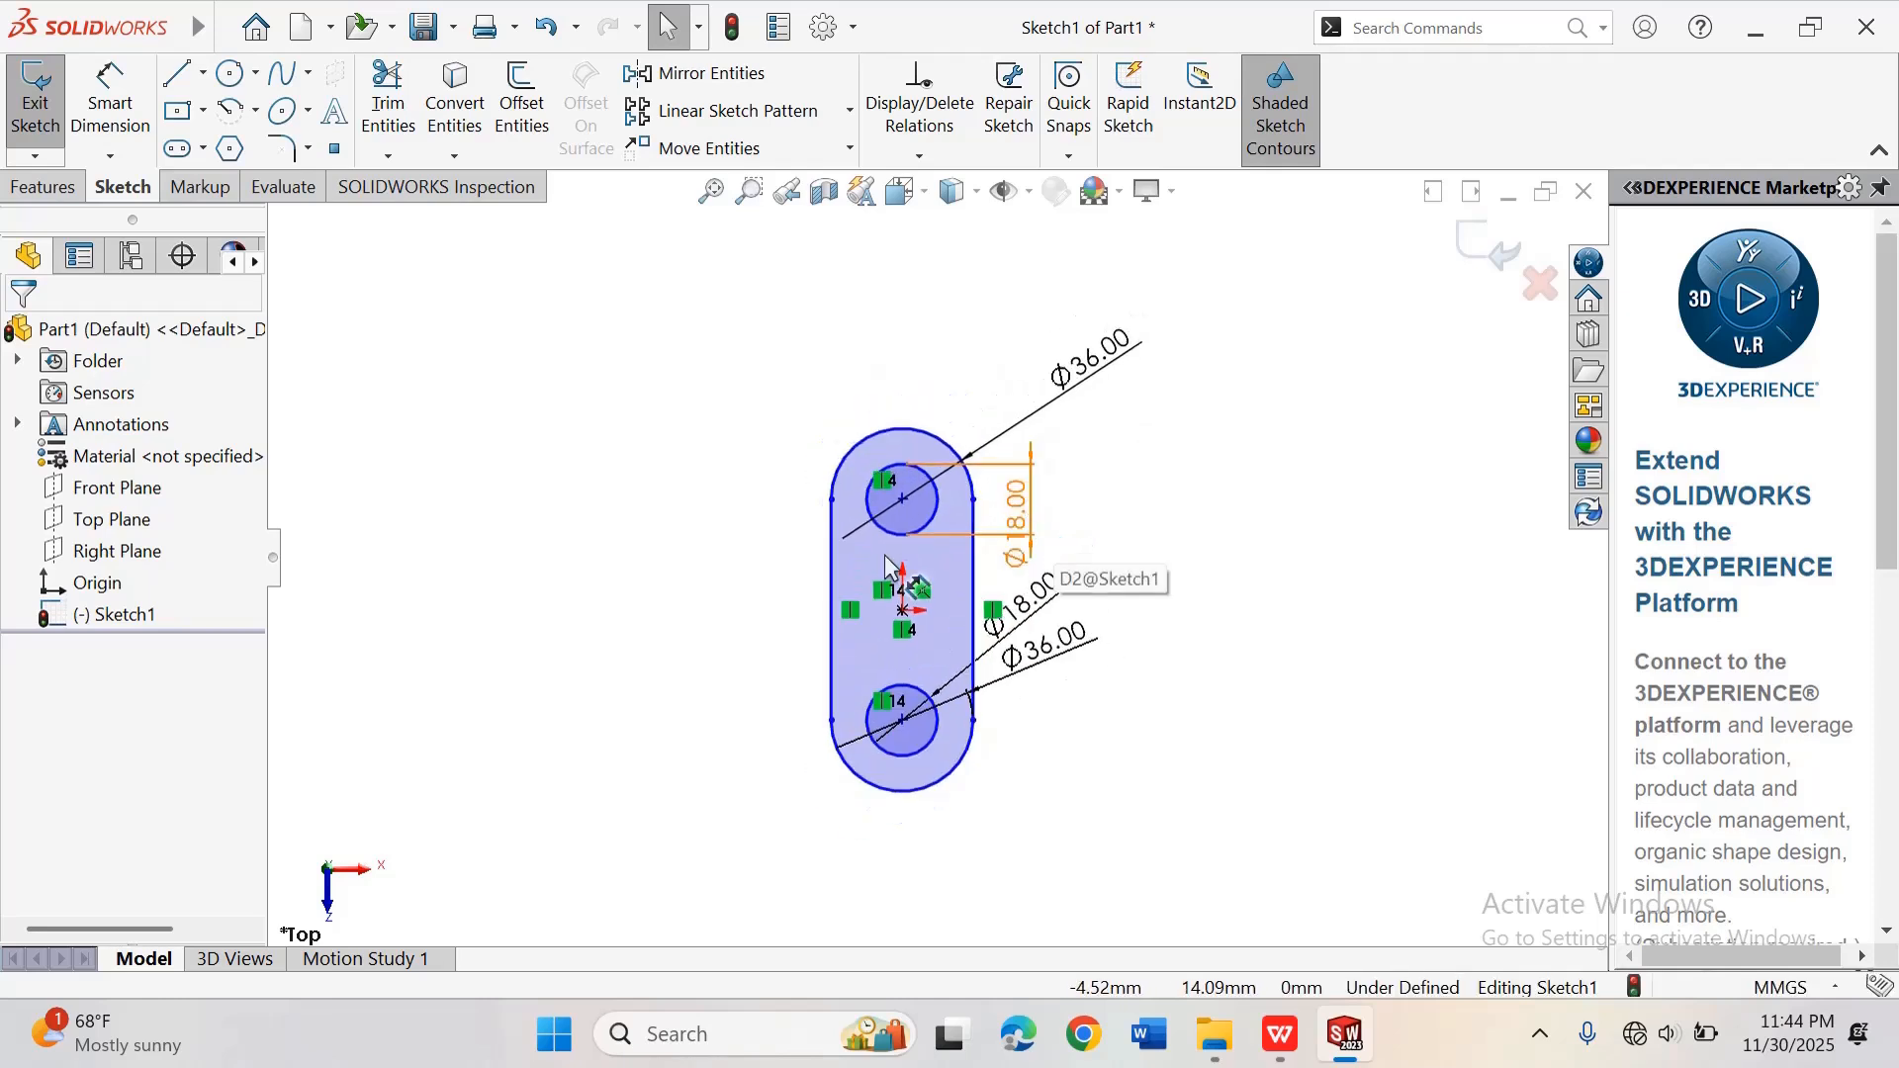
{"action": "scroll", "coordinate": [887, 566], "scroll_direction": "down", "scroll_amount": 1}
Step: Extrude the slot-shaped base profile with its two holes as a blind boss 8 mm deep, checking the thickness in Part3.pdf
{"action": "left_click", "coordinate": [47, 187]}
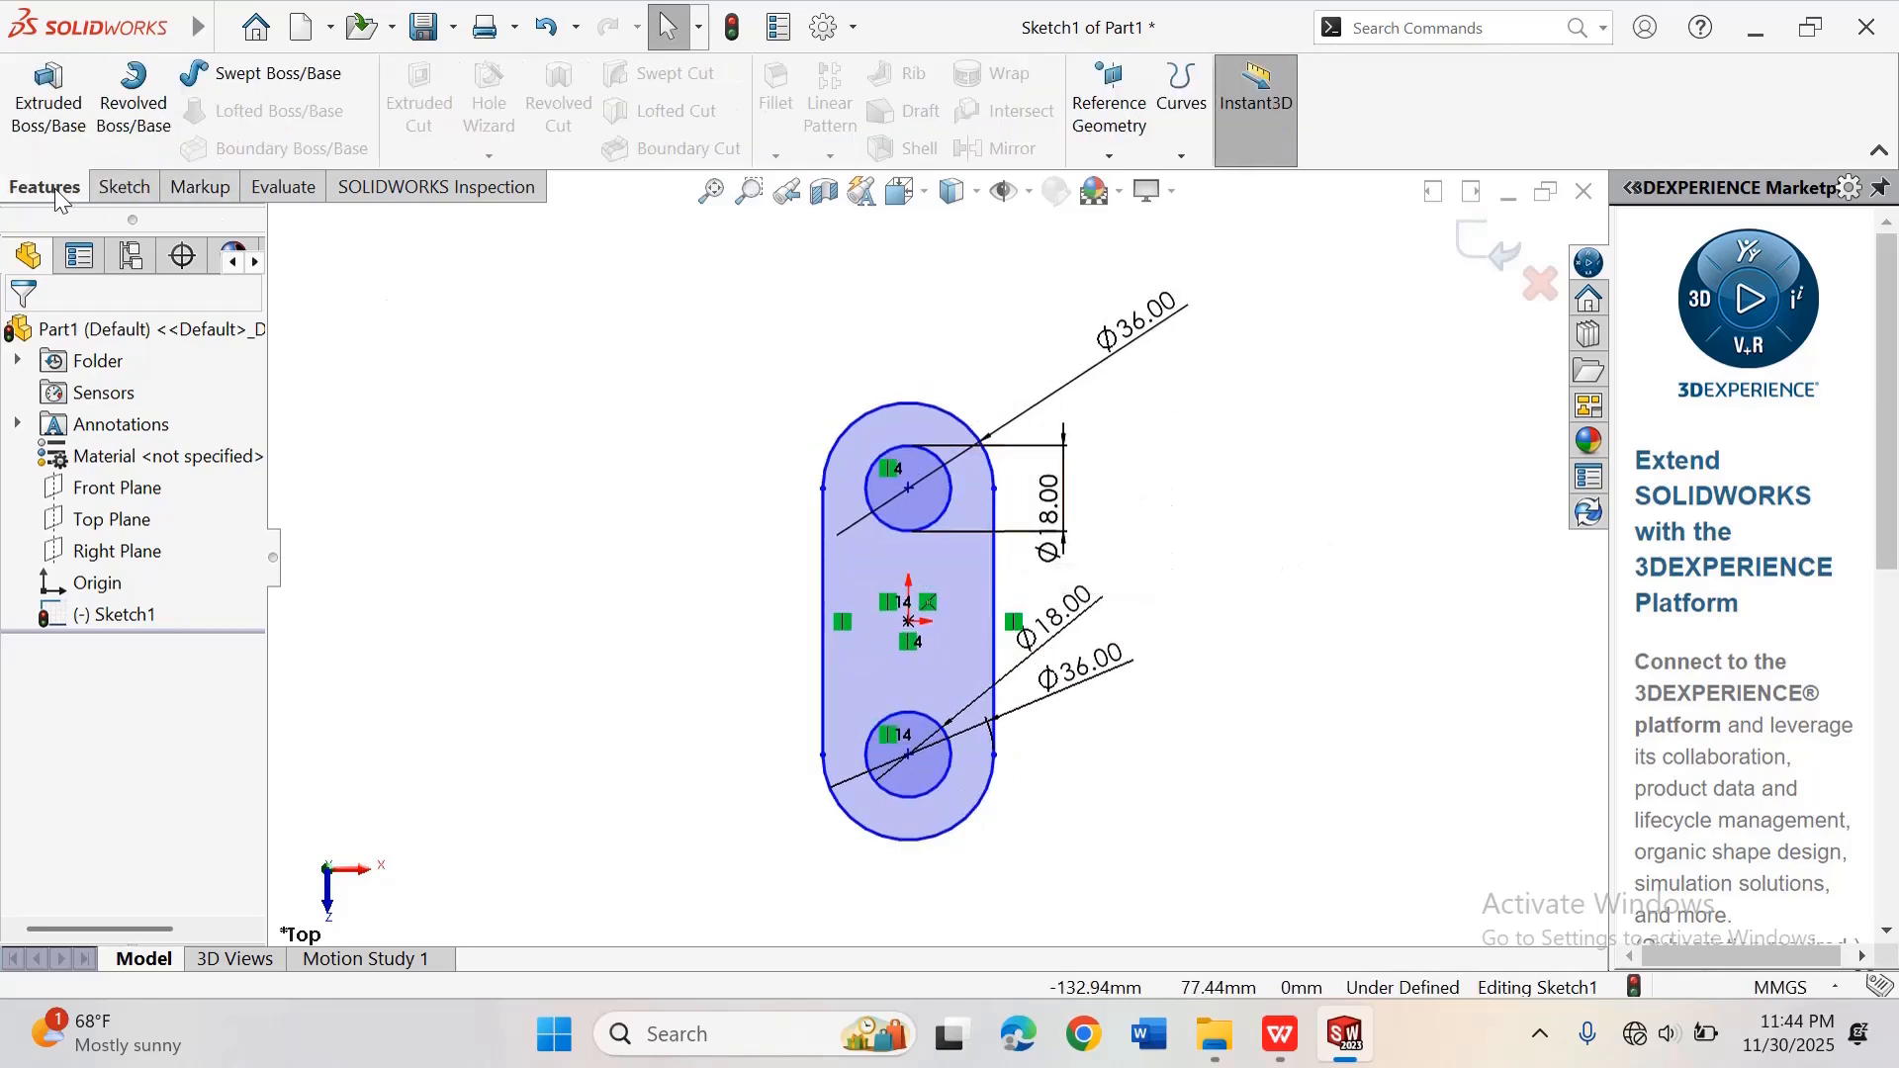
{"action": "left_click", "coordinate": [48, 99]}
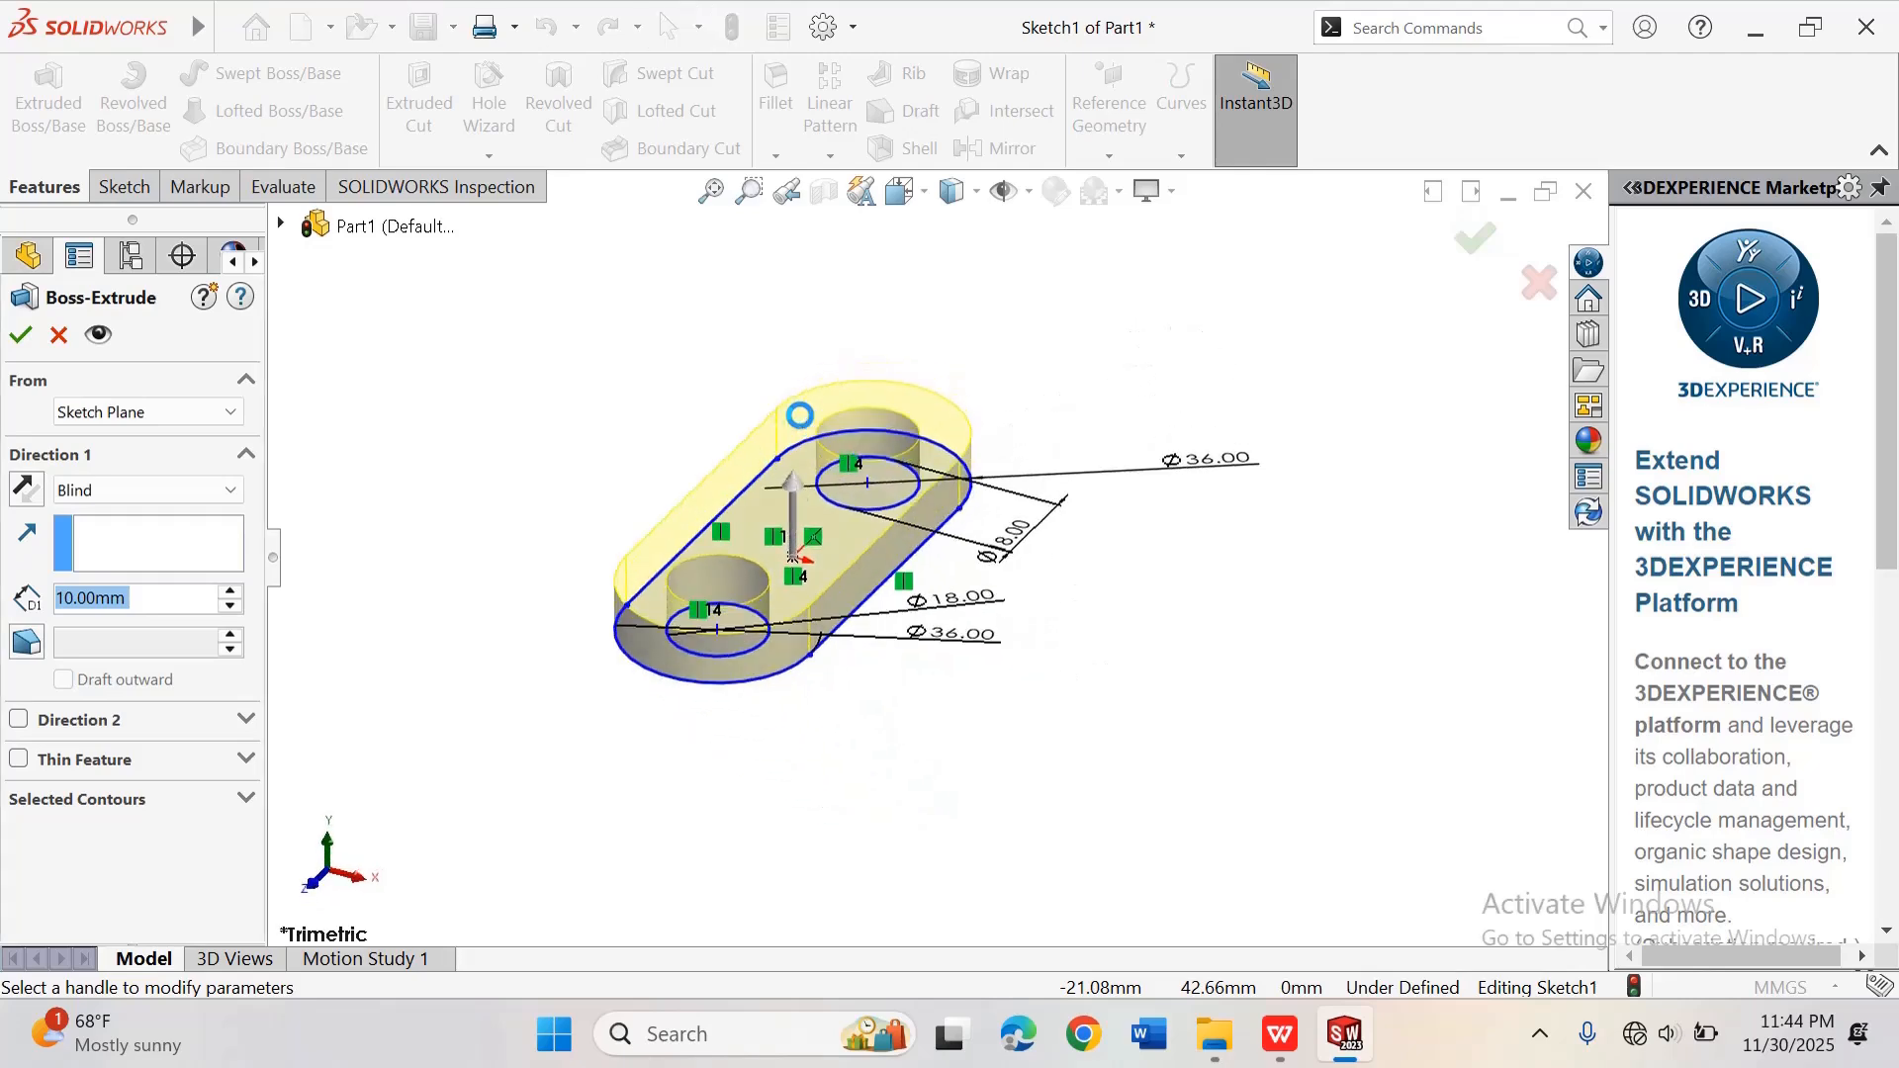
{"action": "left_click", "coordinate": [1292, 1029]}
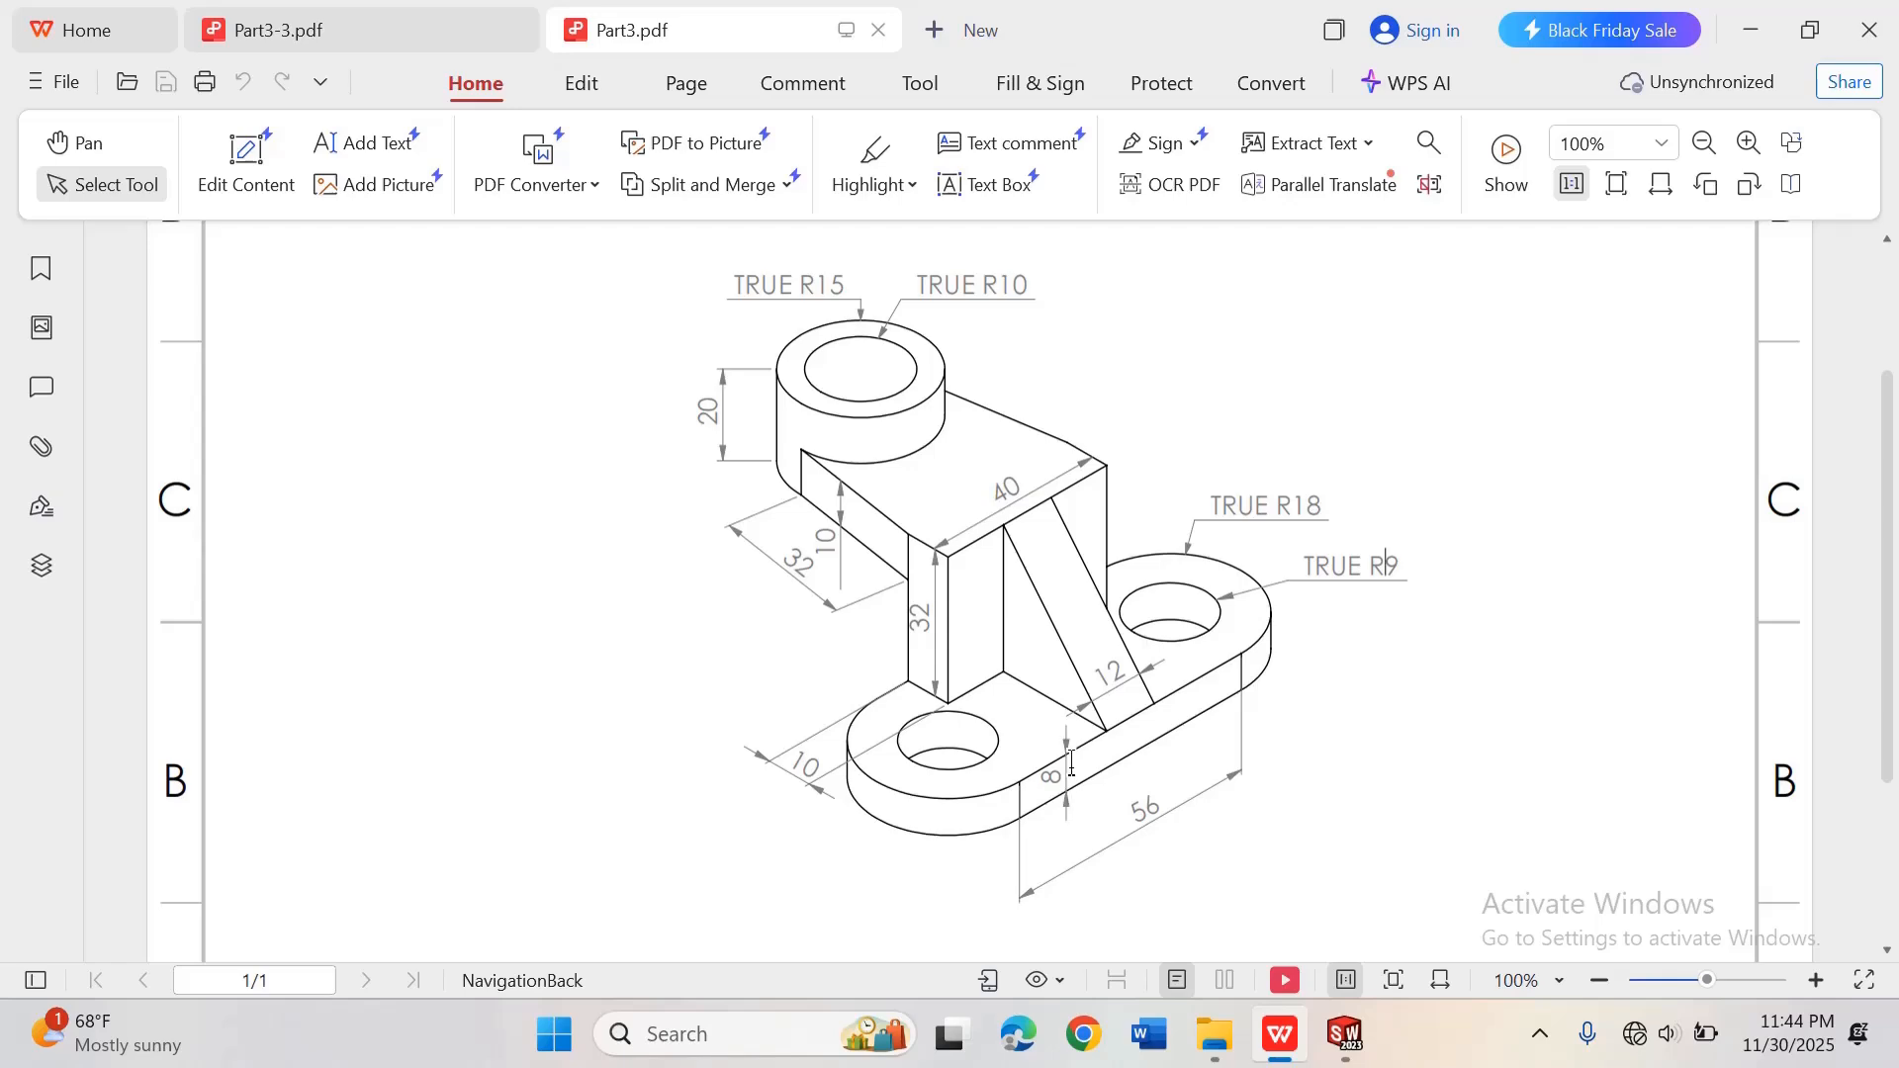
{"action": "left_click", "coordinate": [1345, 1033]}
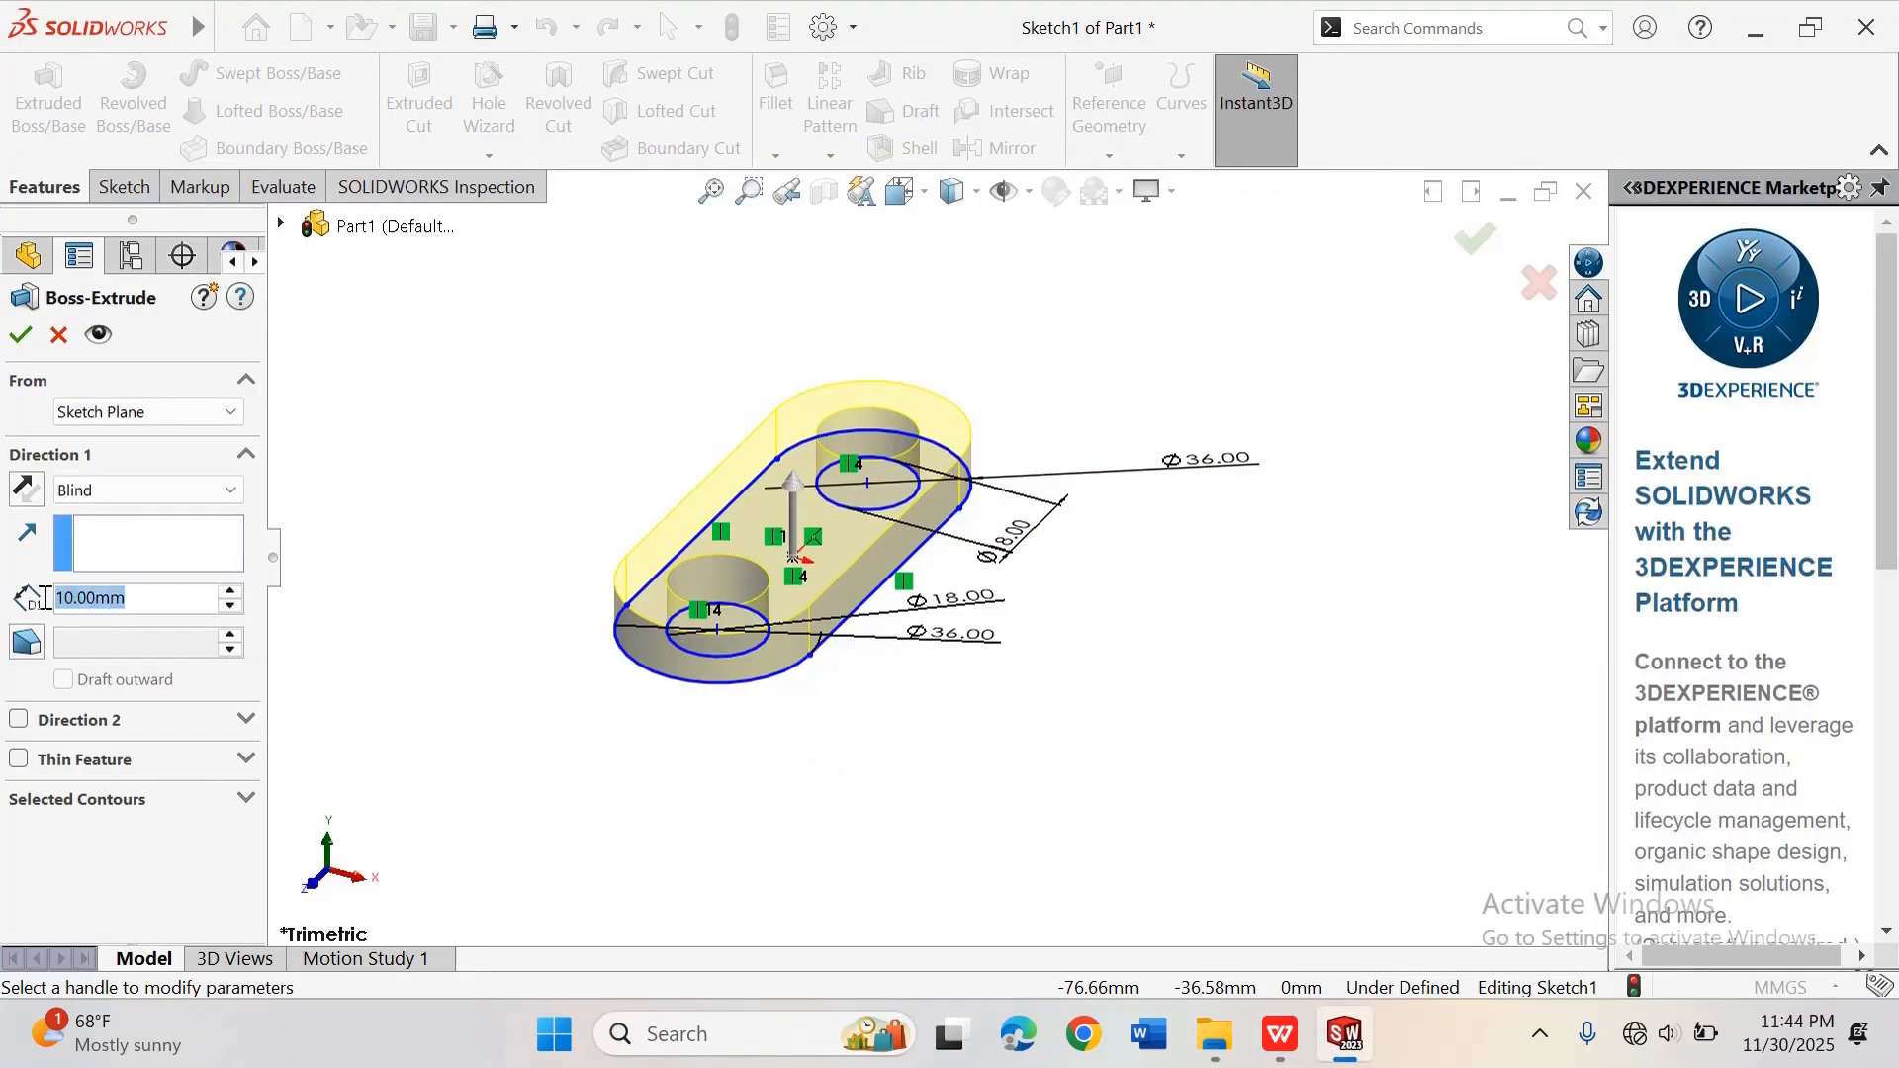
{"action": "type", "text": "8"}
{"action": "key", "text": "Return"}
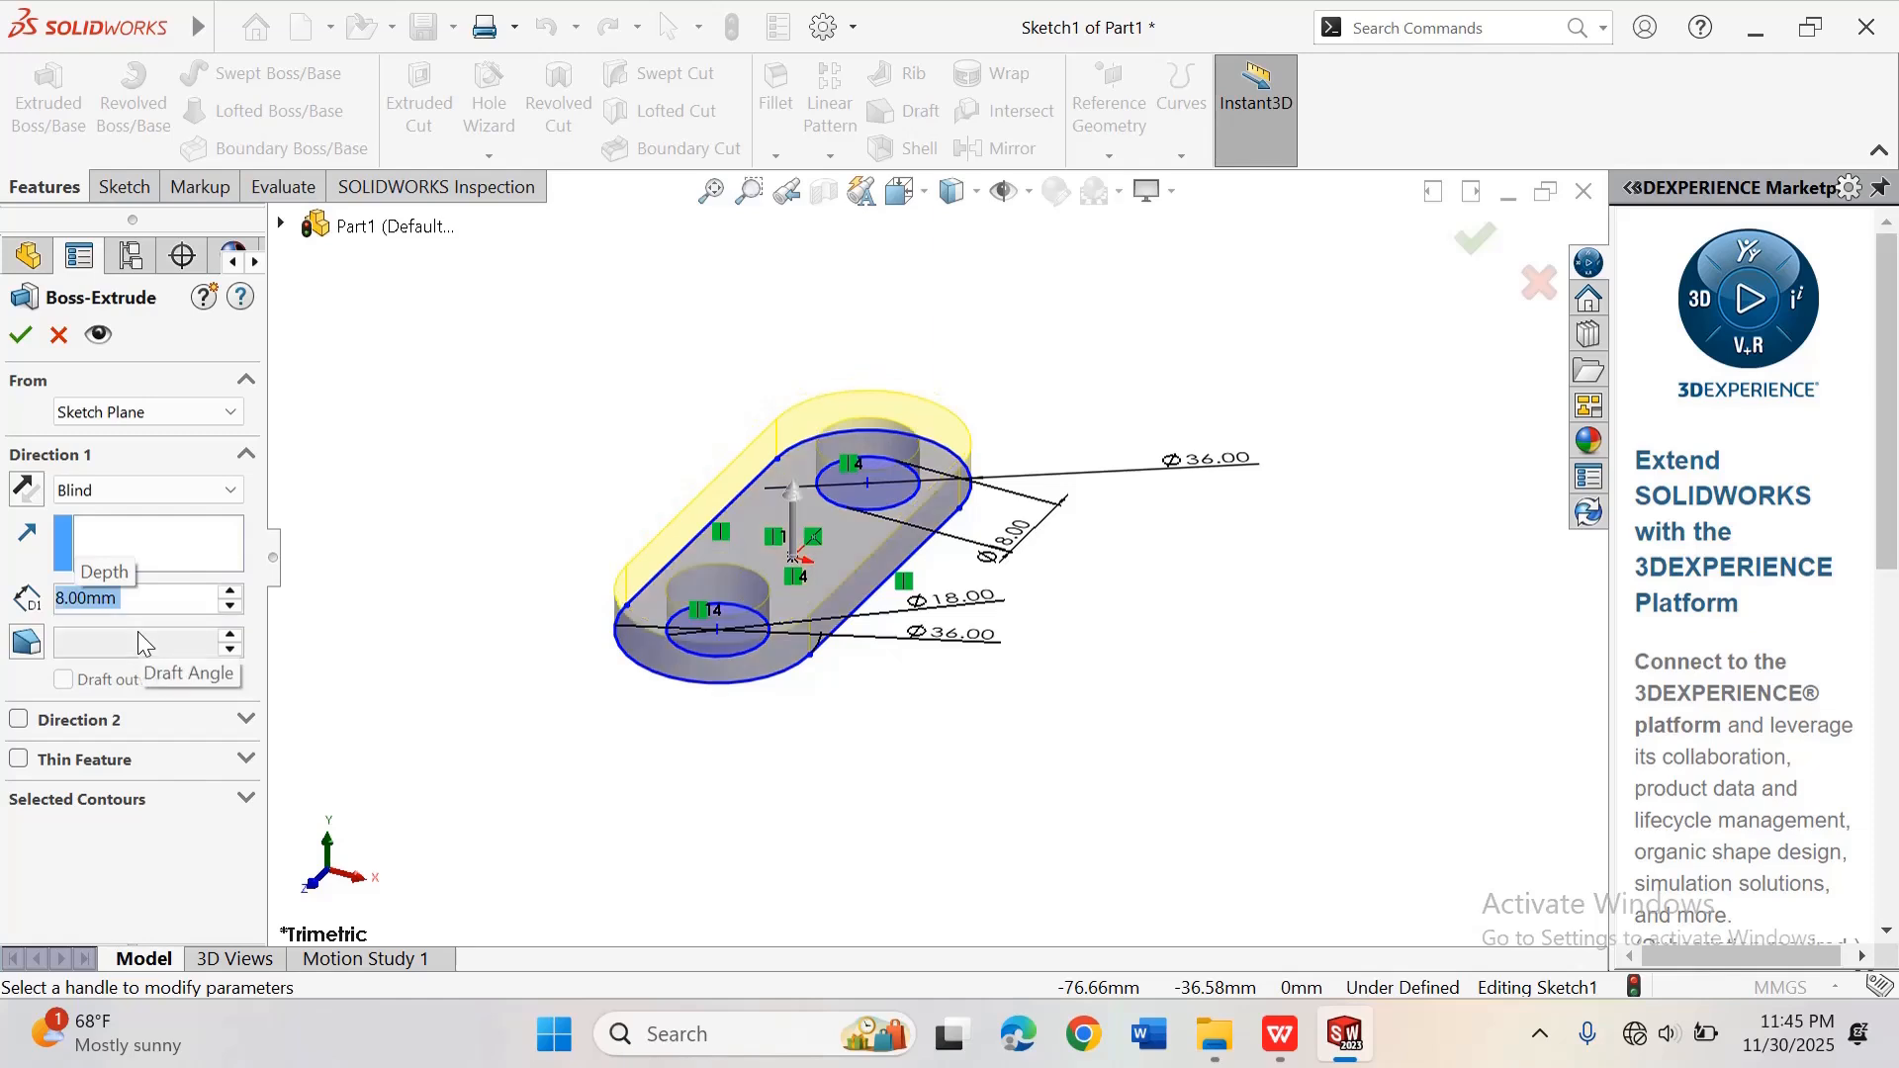
{"action": "left_click", "coordinate": [19, 335]}
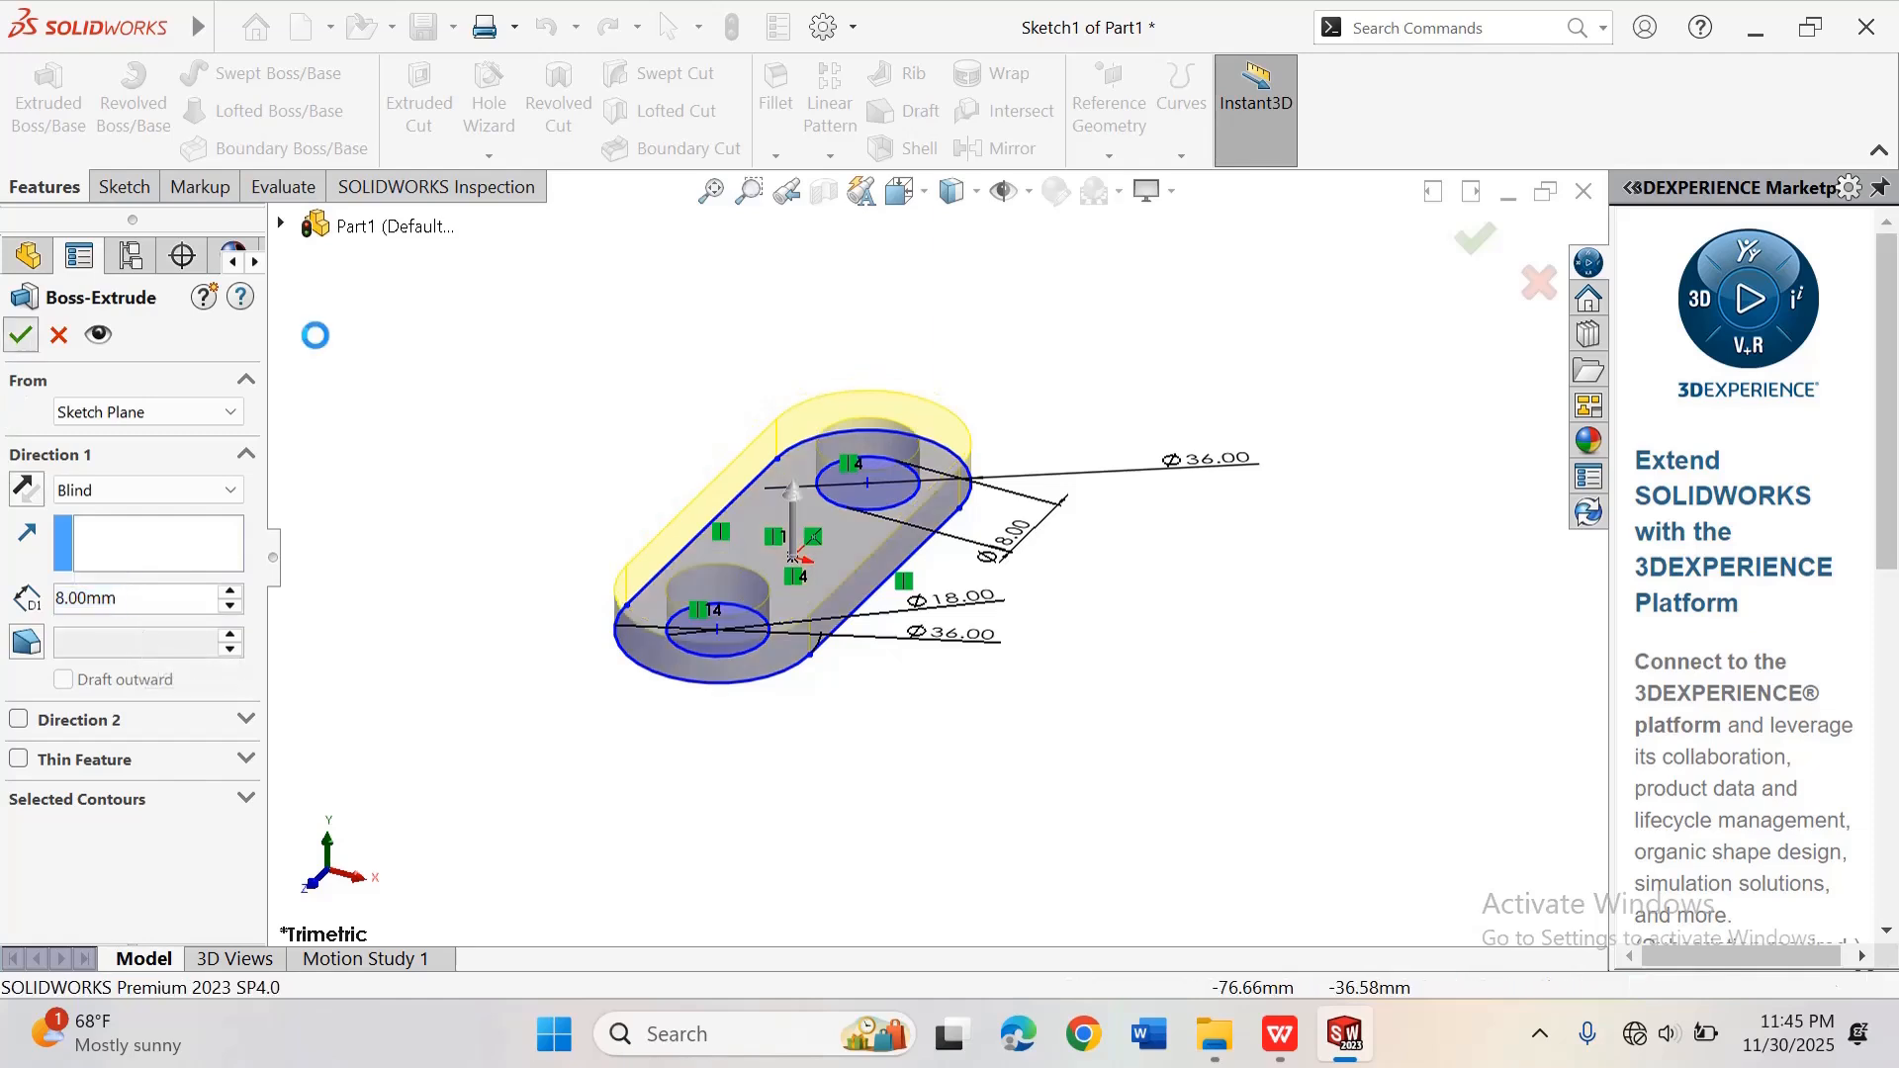
Step: Examine the extruded plate and the shaded Part3-3.pdf drawing for the upright block on the base, and return to SOLIDWORKS
{"action": "scroll", "coordinate": [781, 515], "scroll_direction": "down", "scroll_amount": 4}
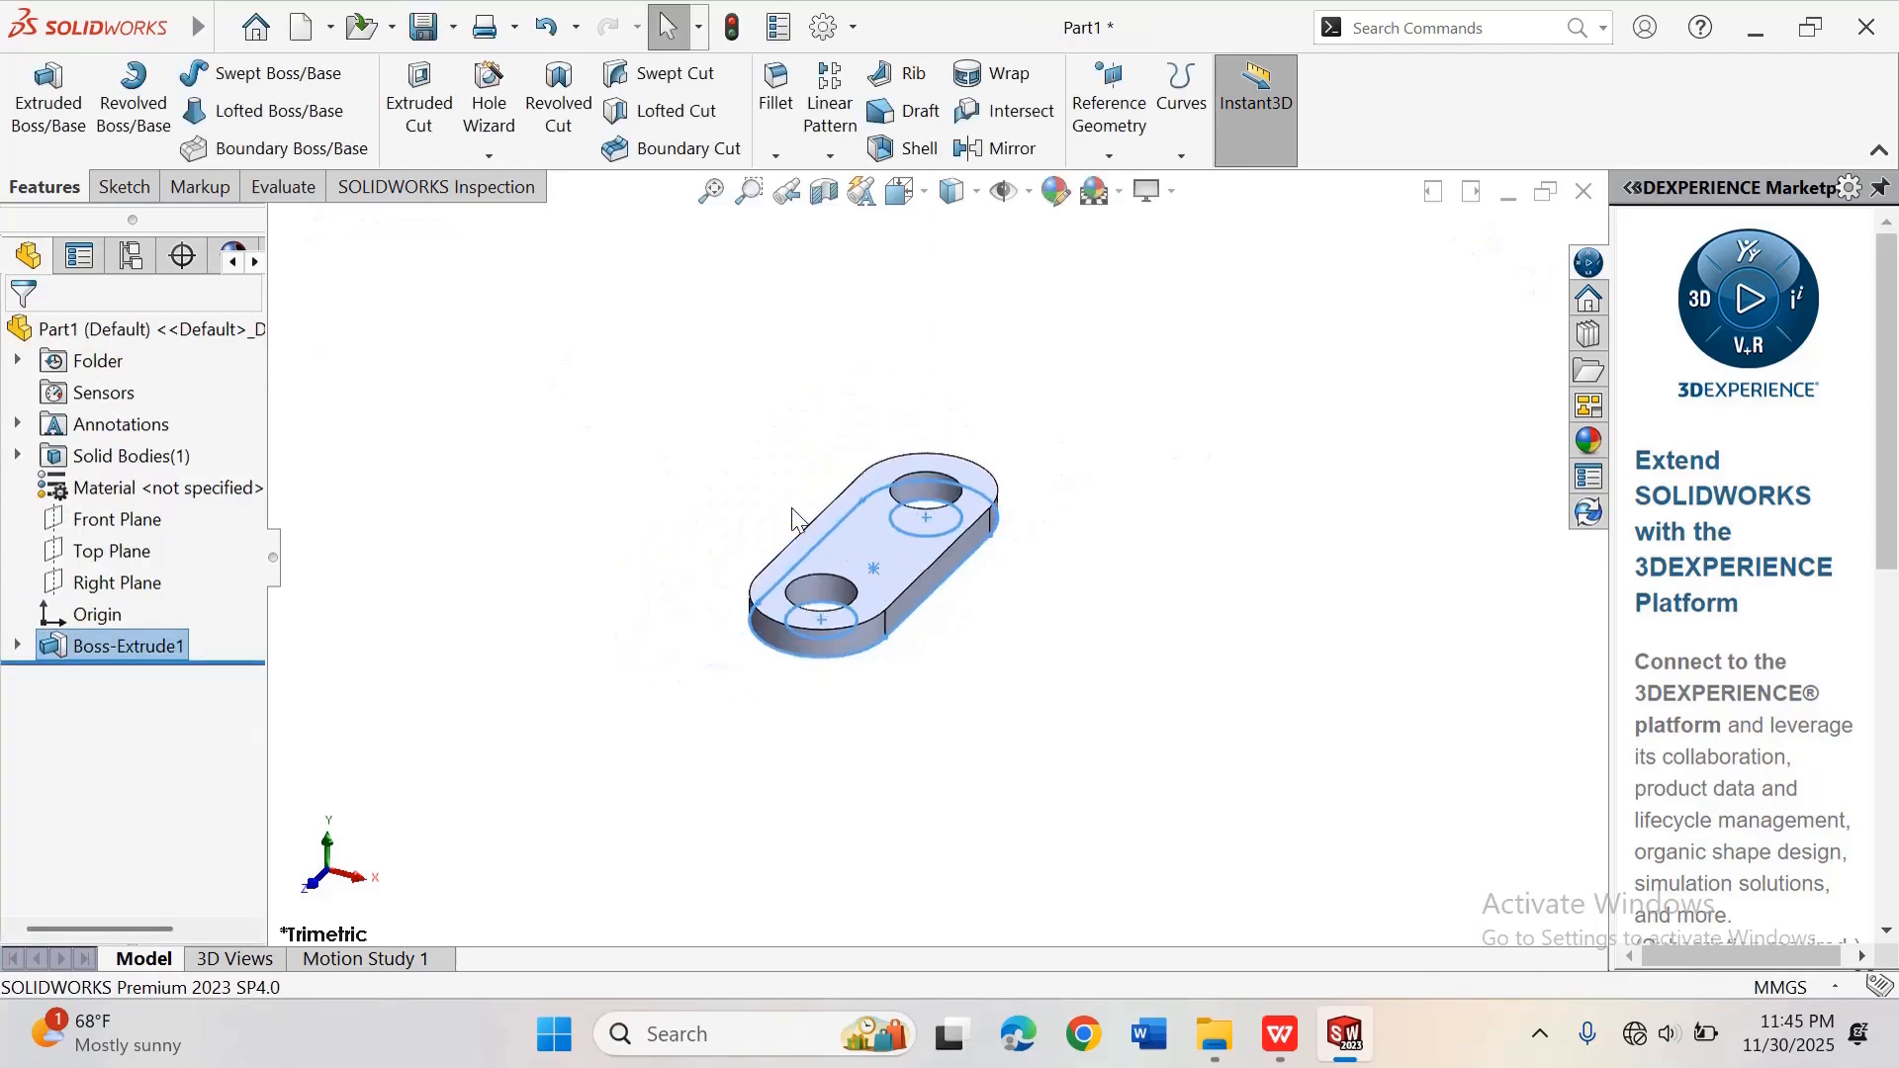
{"action": "left_click", "coordinate": [618, 454]}
{"action": "scroll", "coordinate": [930, 544], "scroll_direction": "up", "scroll_amount": 3}
{"action": "scroll", "coordinate": [901, 487], "scroll_direction": "down", "scroll_amount": 3}
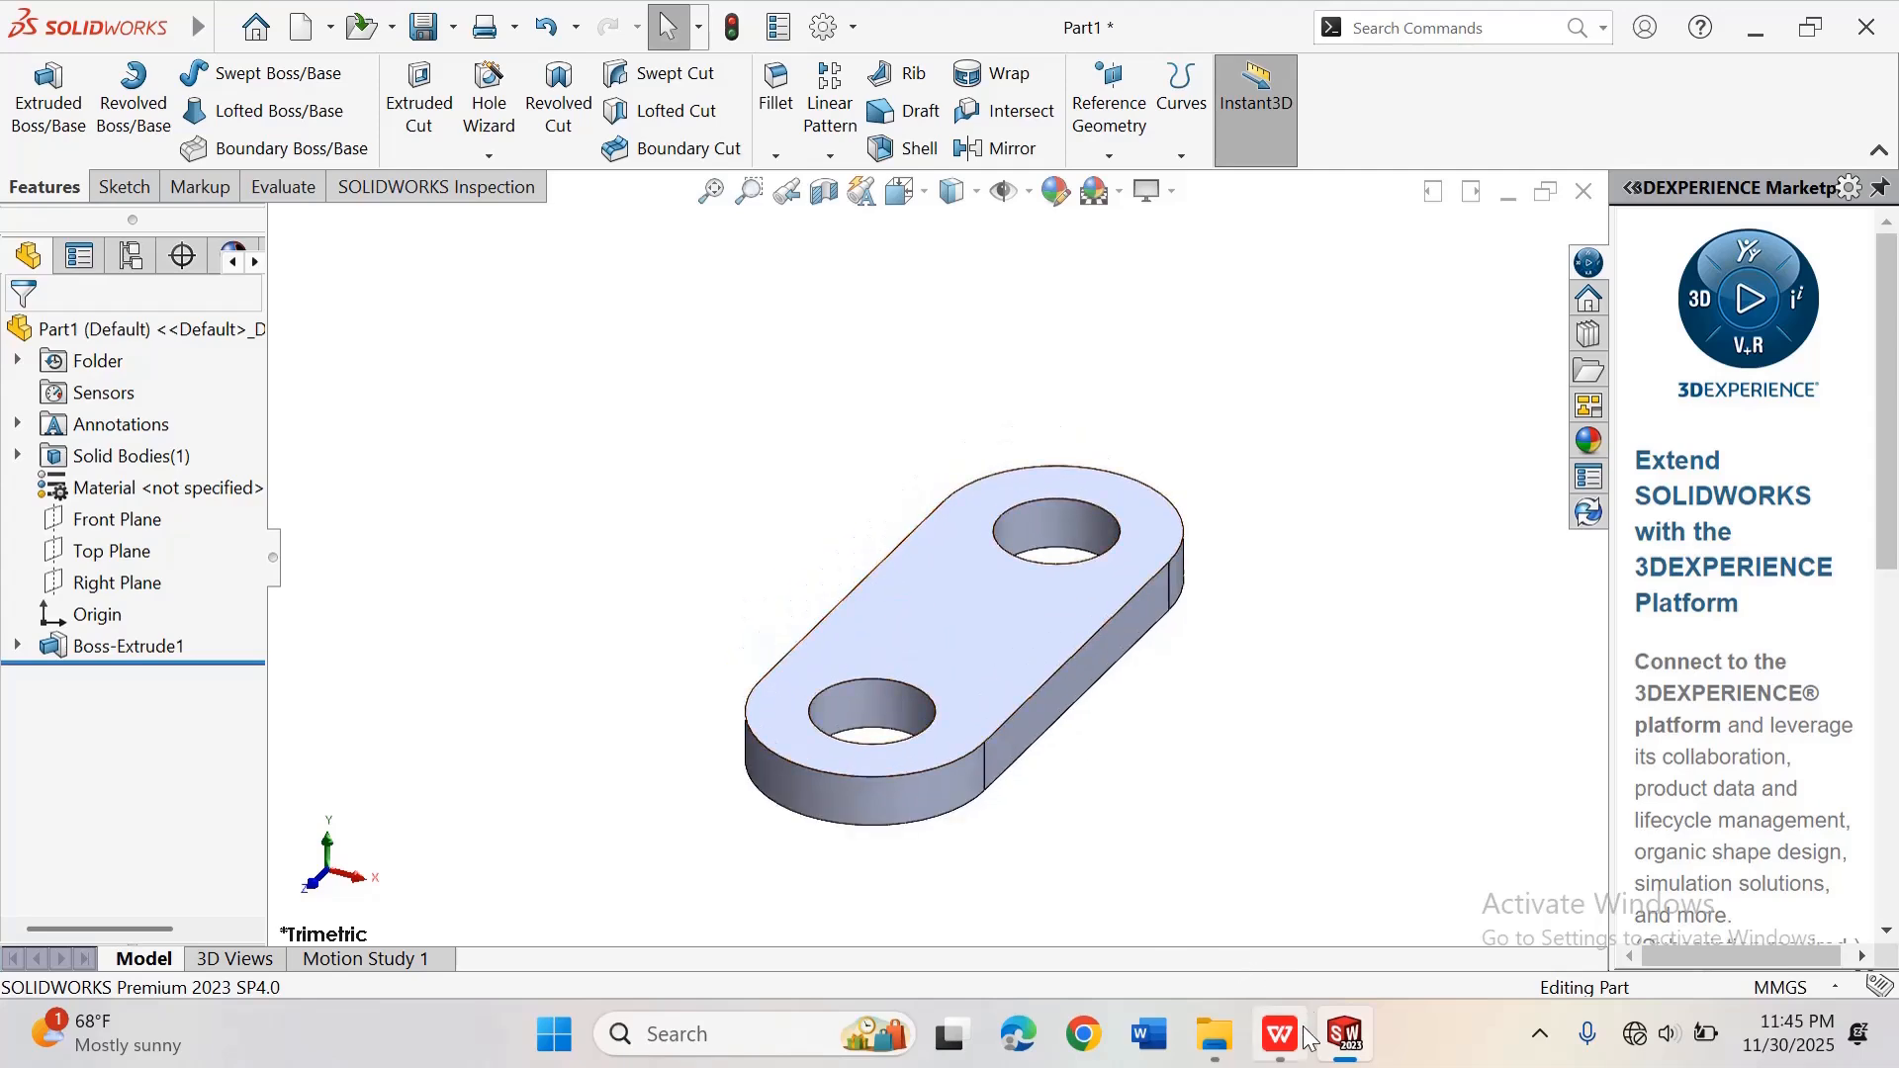
{"action": "mouse_move", "coordinate": [1306, 1039]}
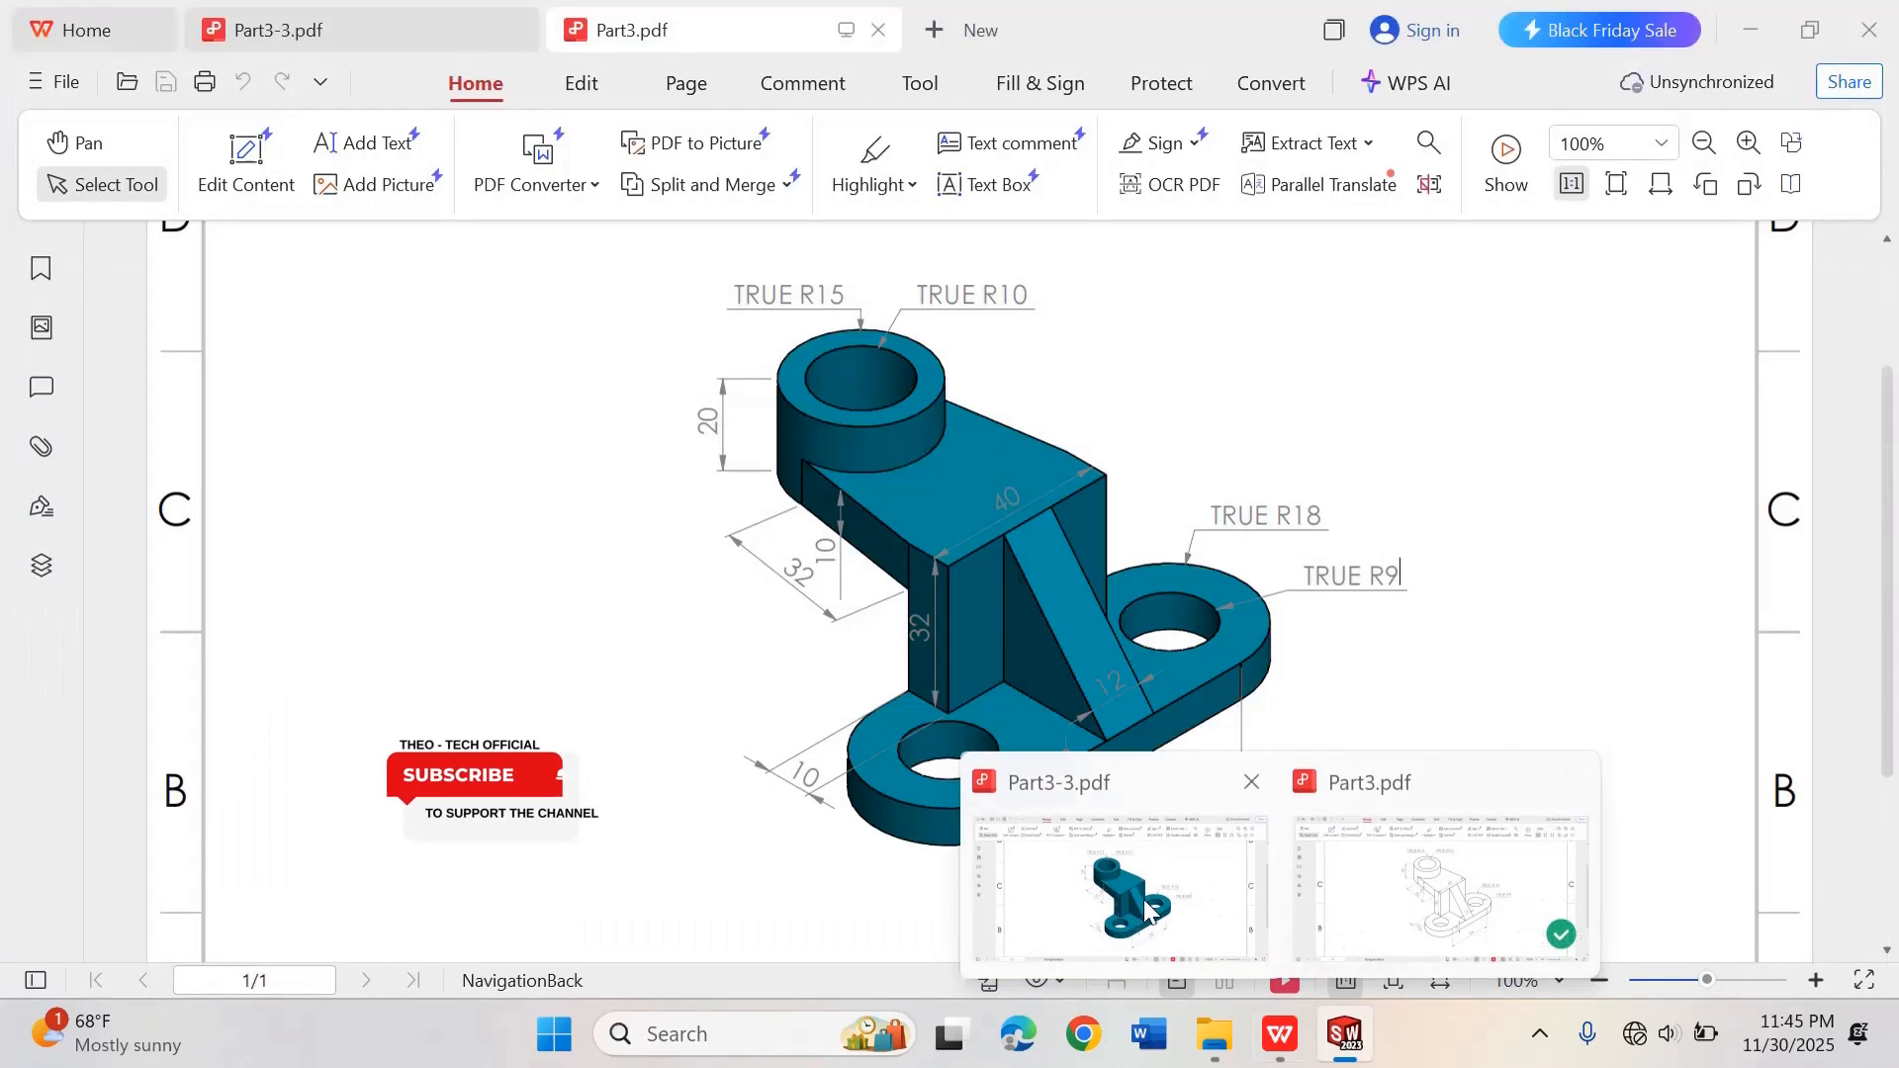
{"action": "left_click", "coordinate": [1147, 906]}
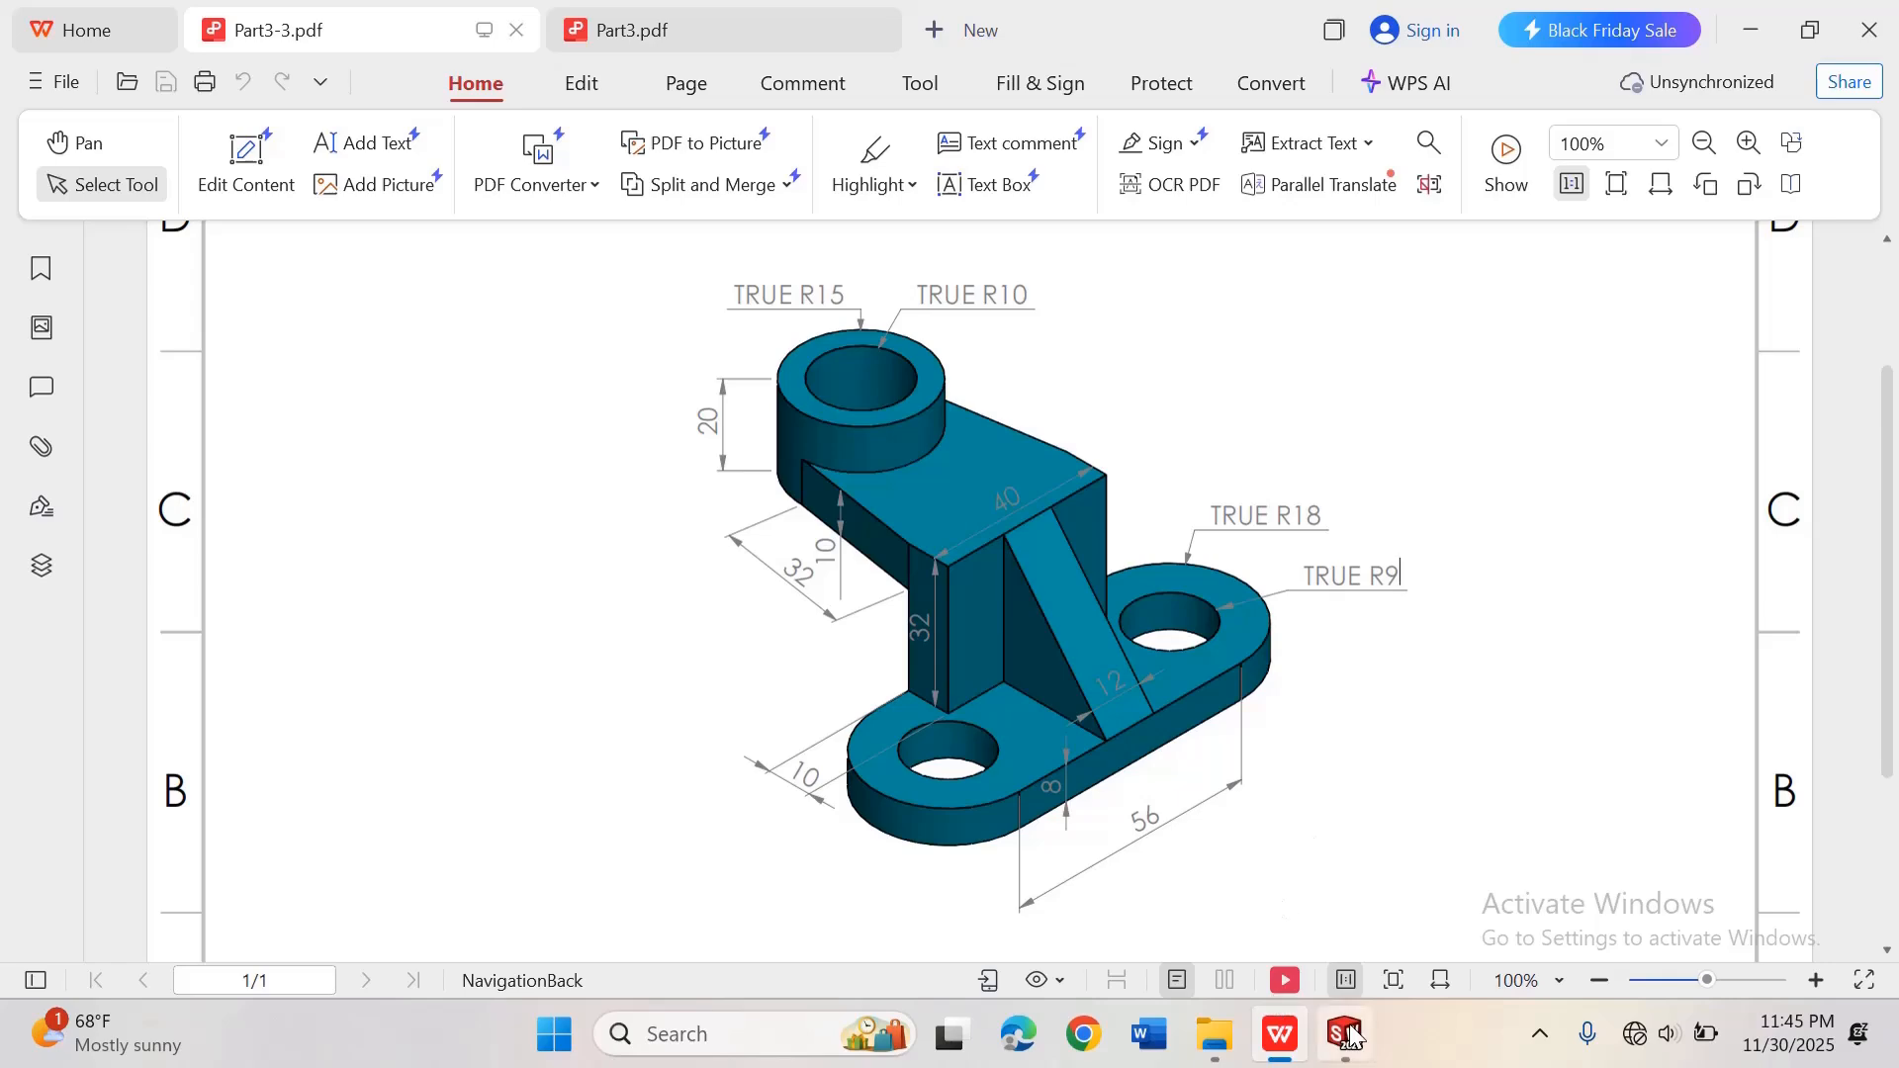
{"action": "mouse_move", "coordinate": [1351, 1035]}
{"action": "left_click", "coordinate": [1378, 899]}
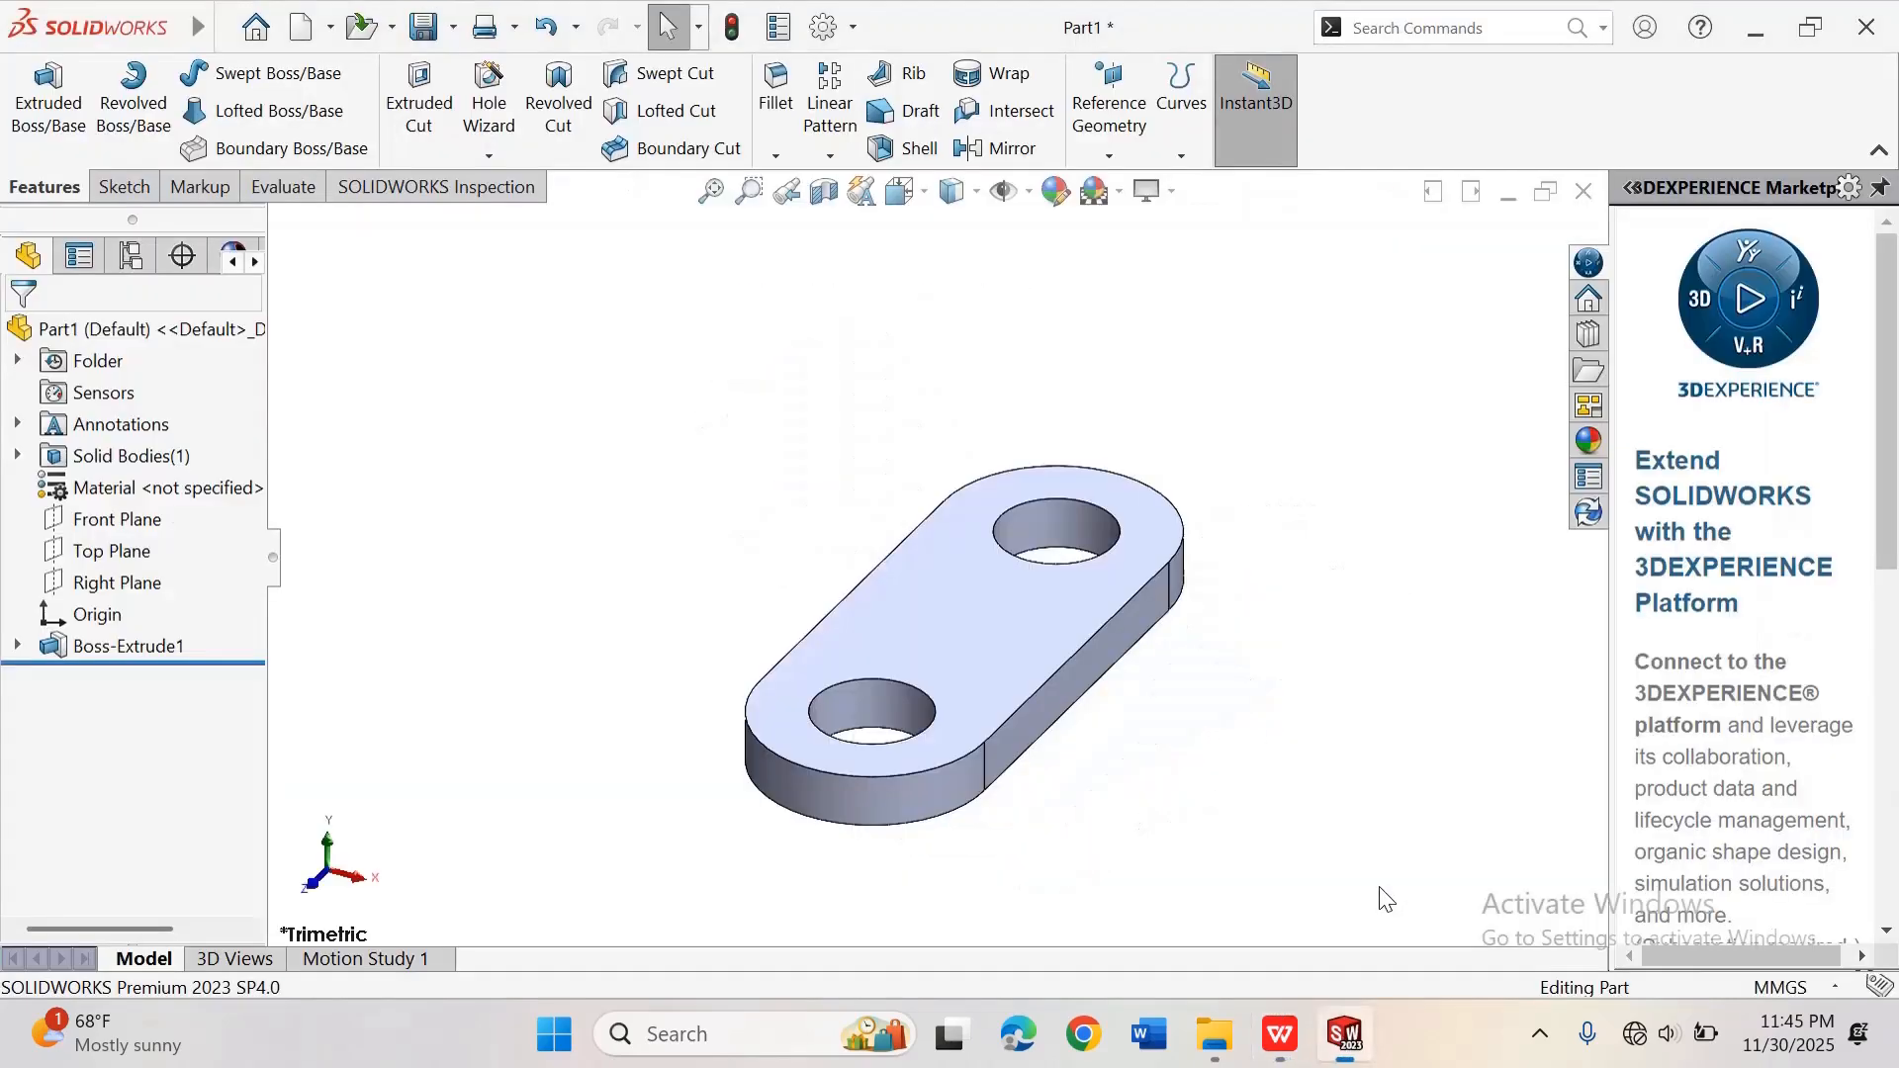
Step: Sketch a corner rectangle about 9 mm wide on the base plate's top face, against its left straight edge between the holes
{"action": "left_click", "coordinate": [953, 647]}
{"action": "left_click", "coordinate": [1197, 596]}
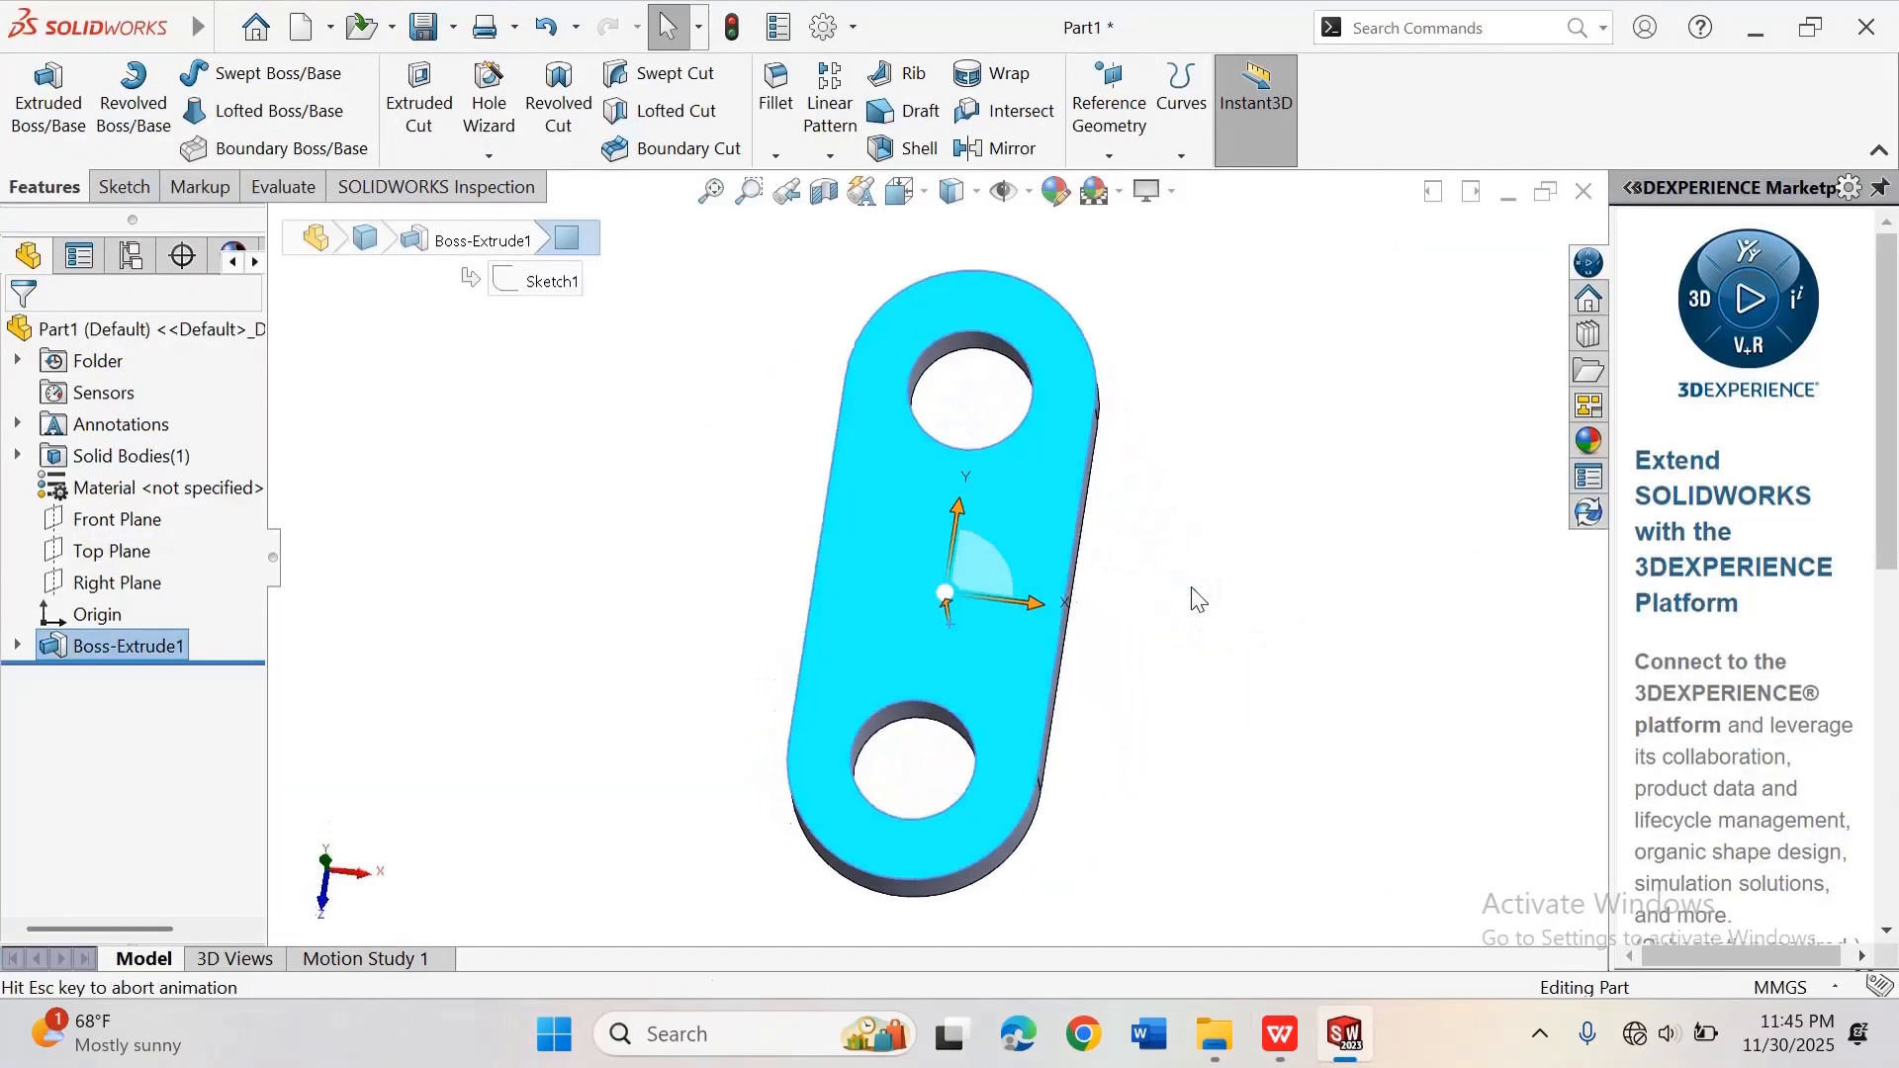
{"action": "left_click", "coordinate": [124, 187]}
{"action": "left_click", "coordinate": [202, 109]}
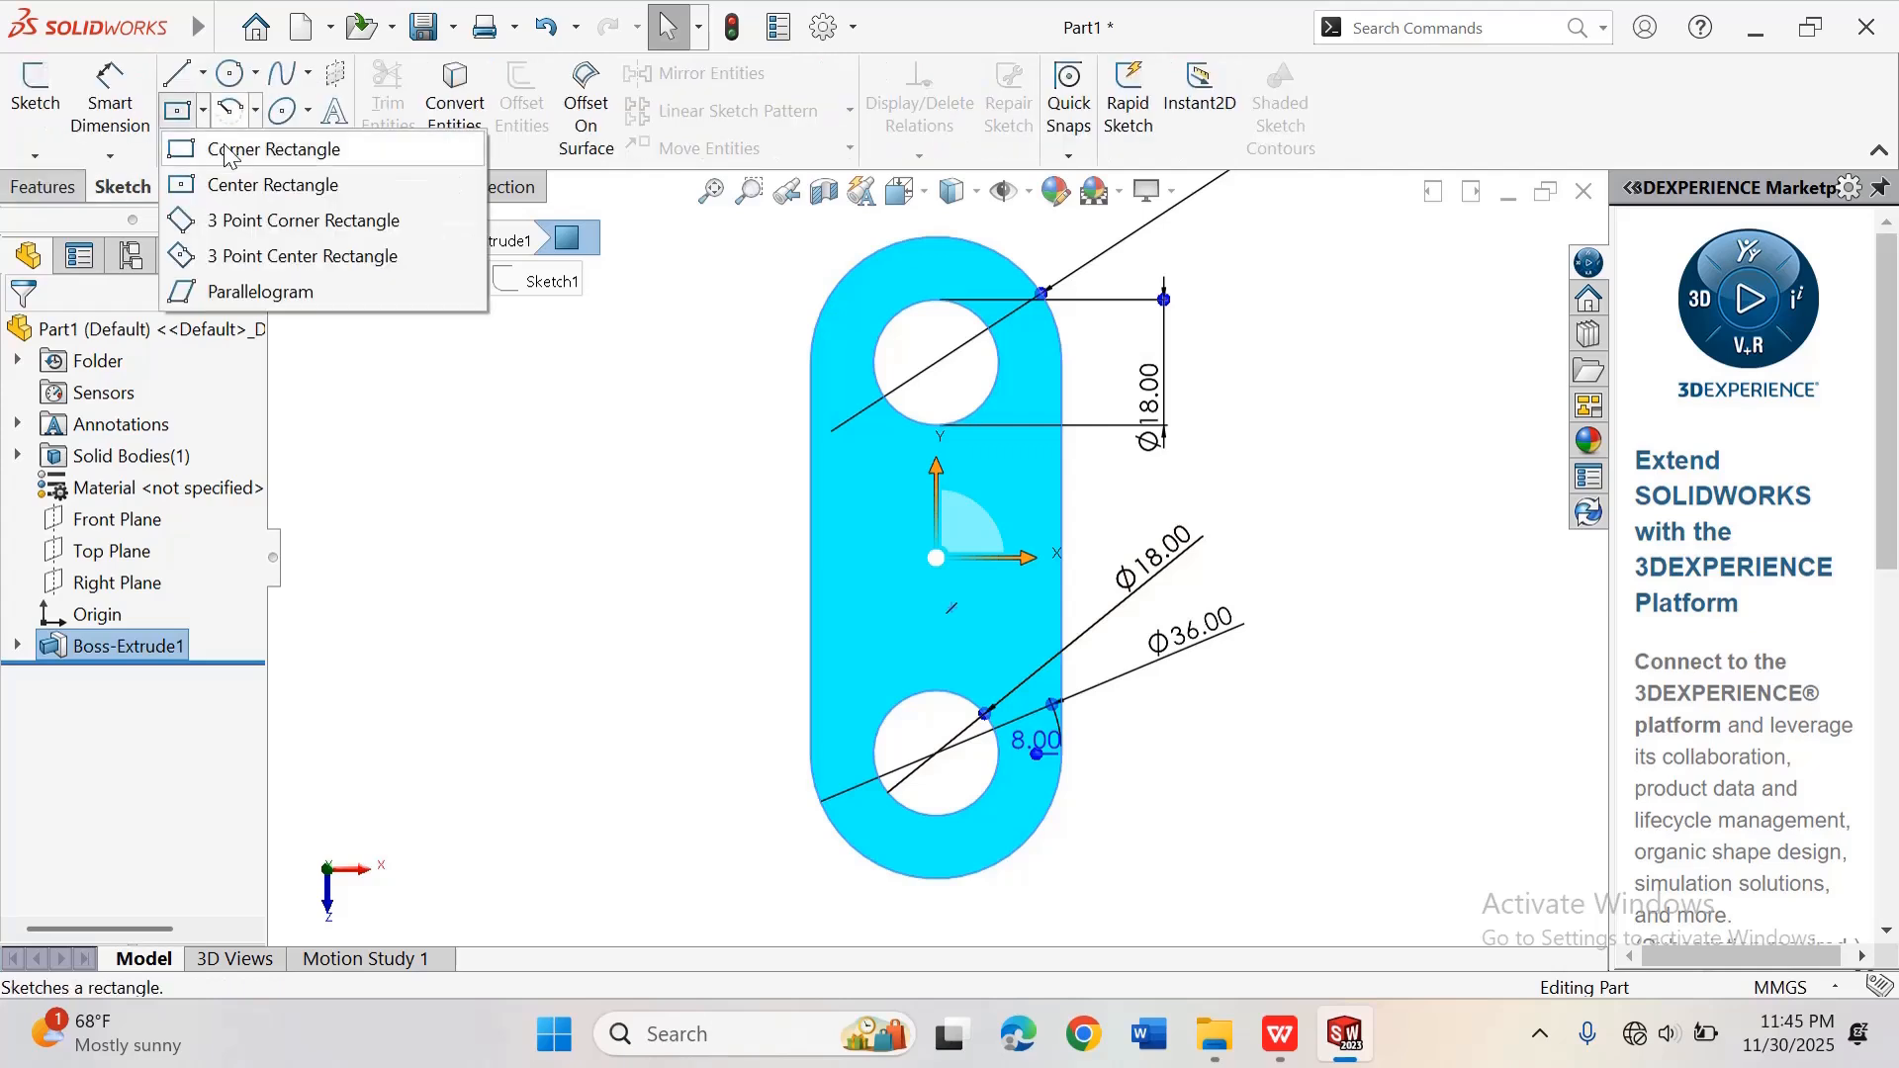
{"action": "left_click", "coordinate": [237, 148]}
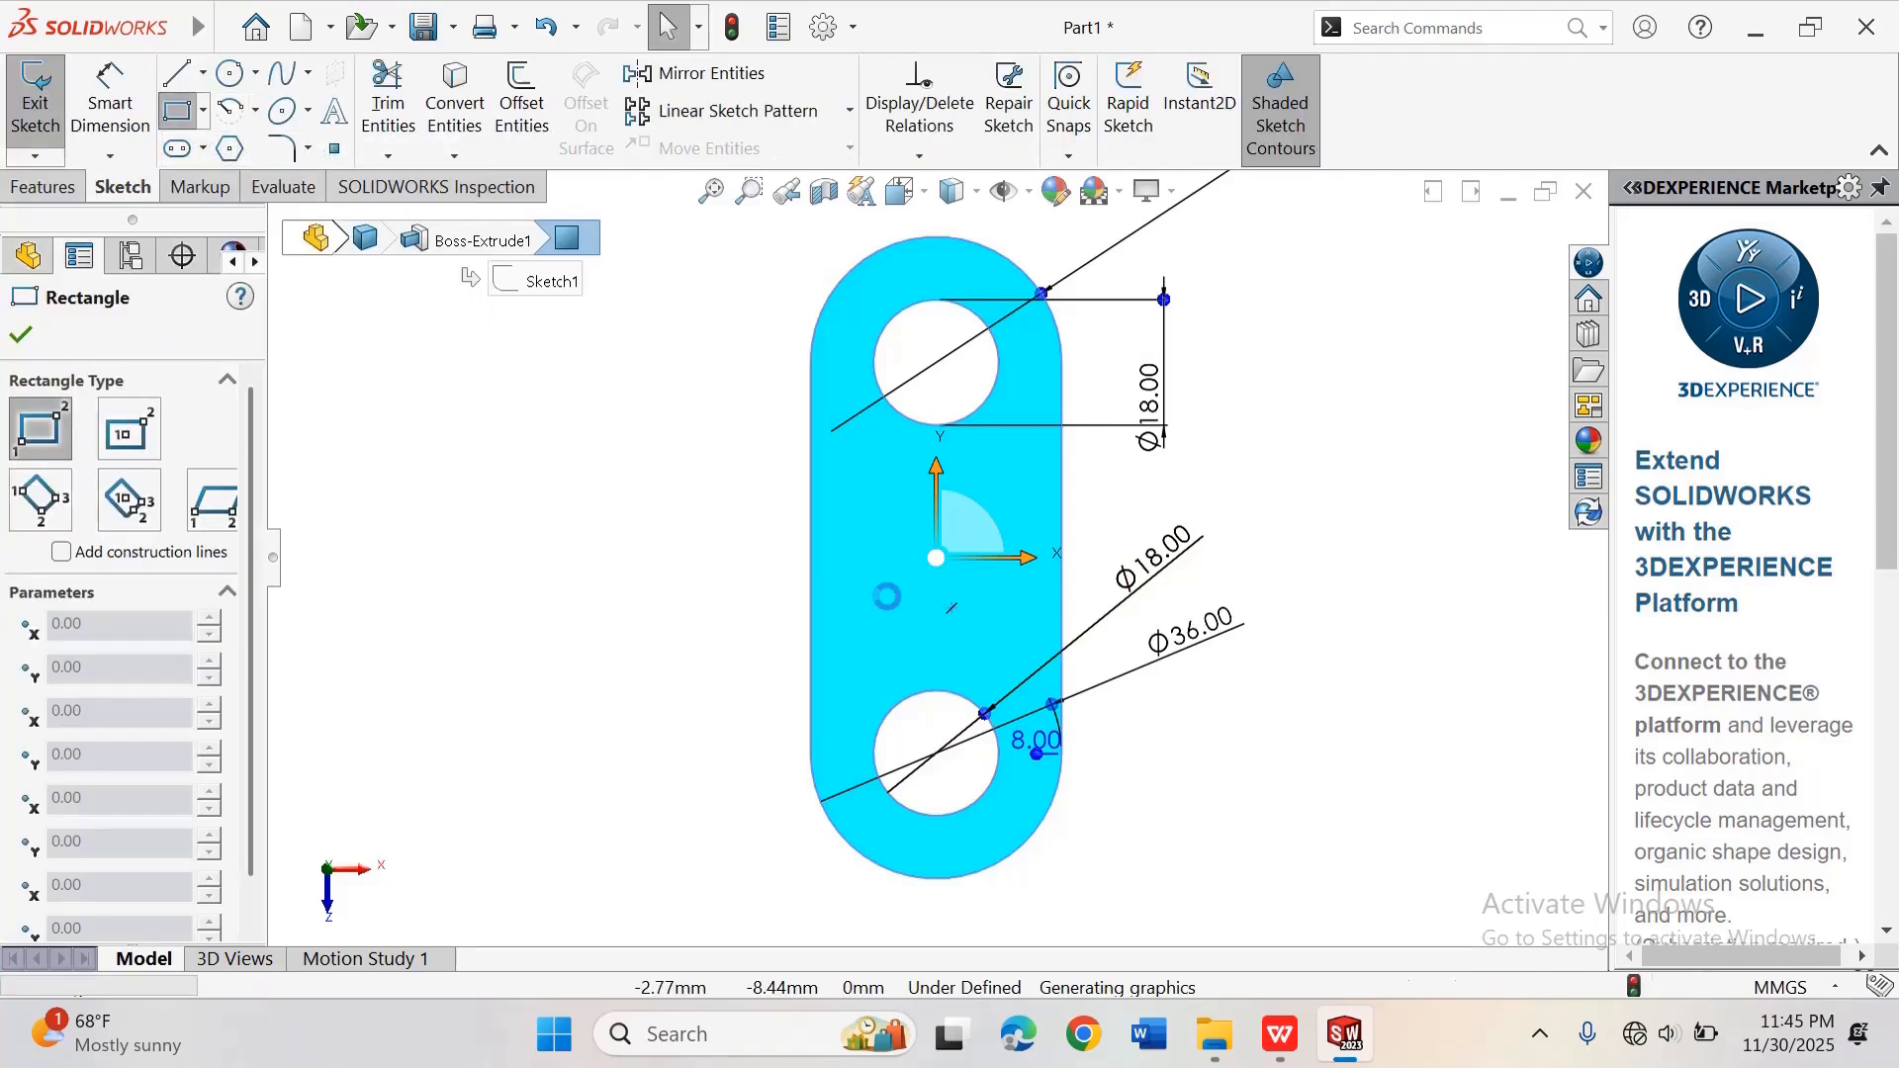
{"action": "left_click", "coordinate": [811, 471]}
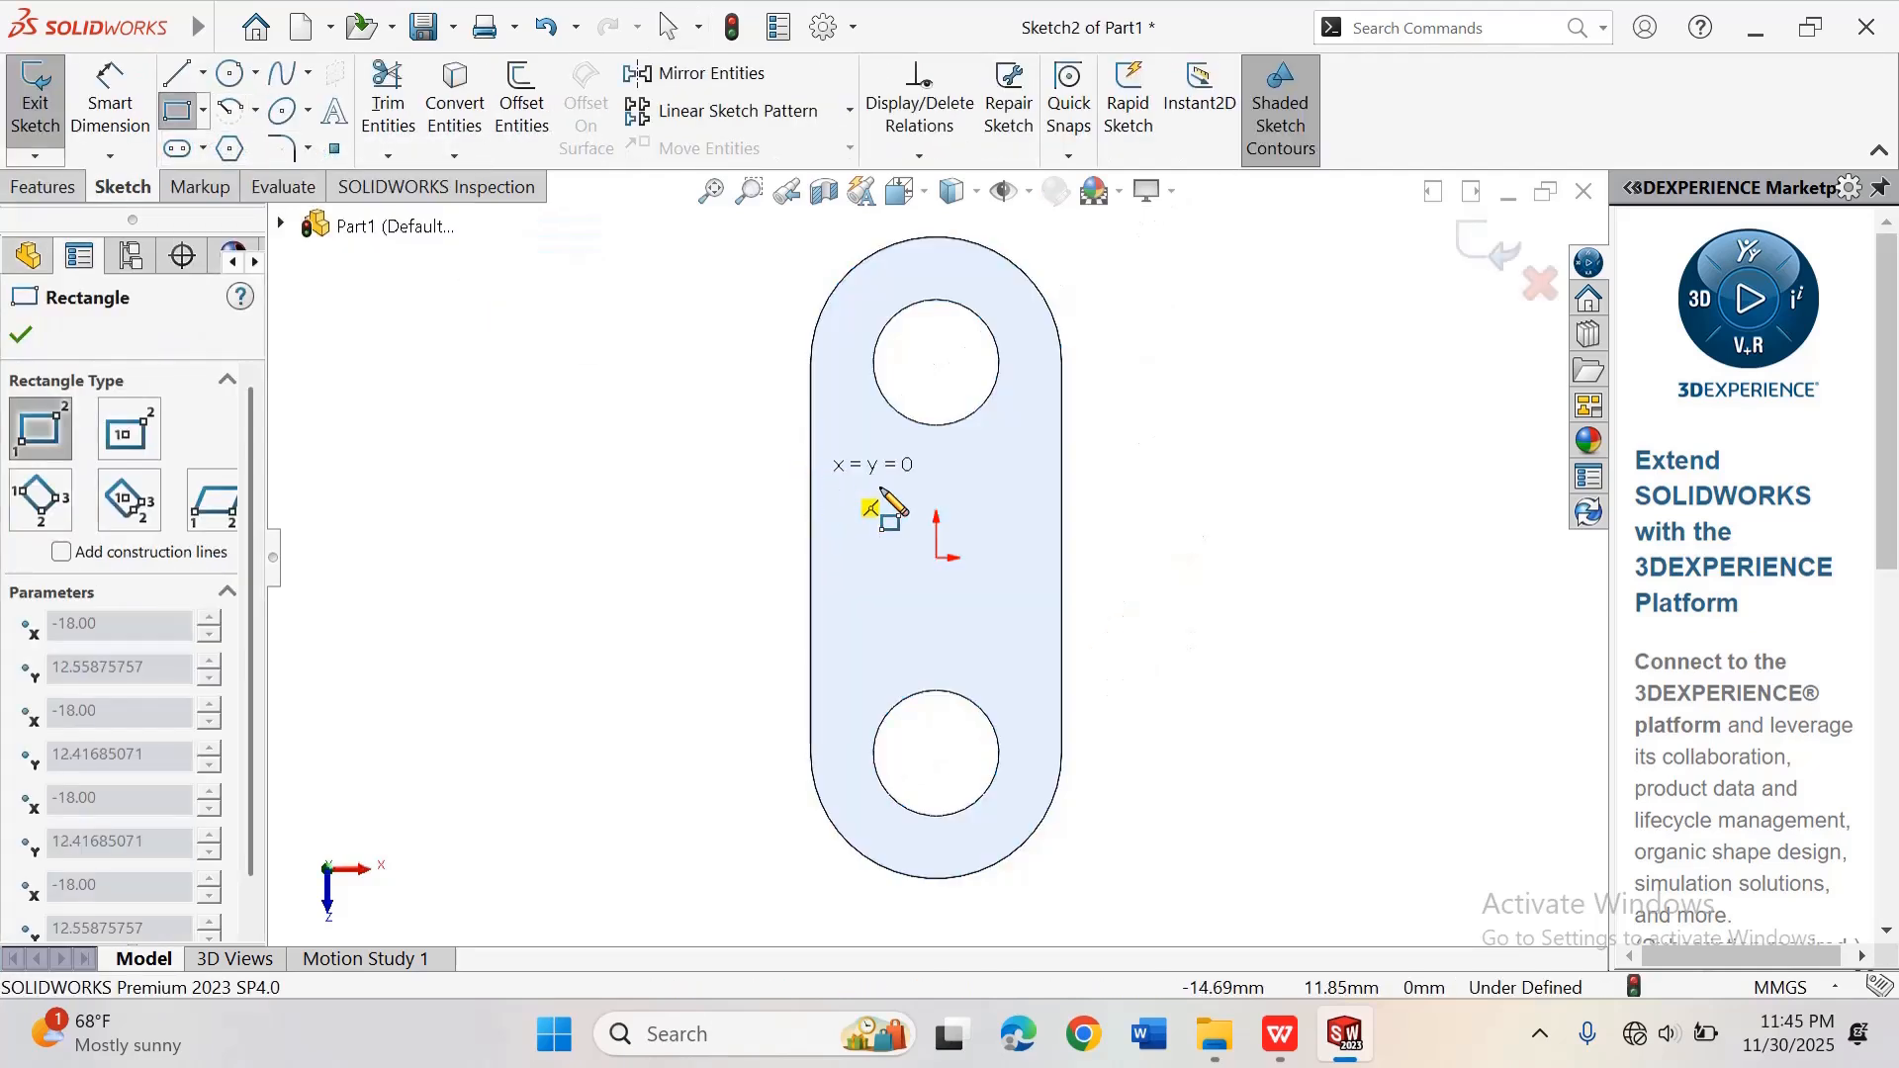
{"action": "left_click", "coordinate": [878, 688]}
{"action": "right_click", "coordinate": [887, 695]}
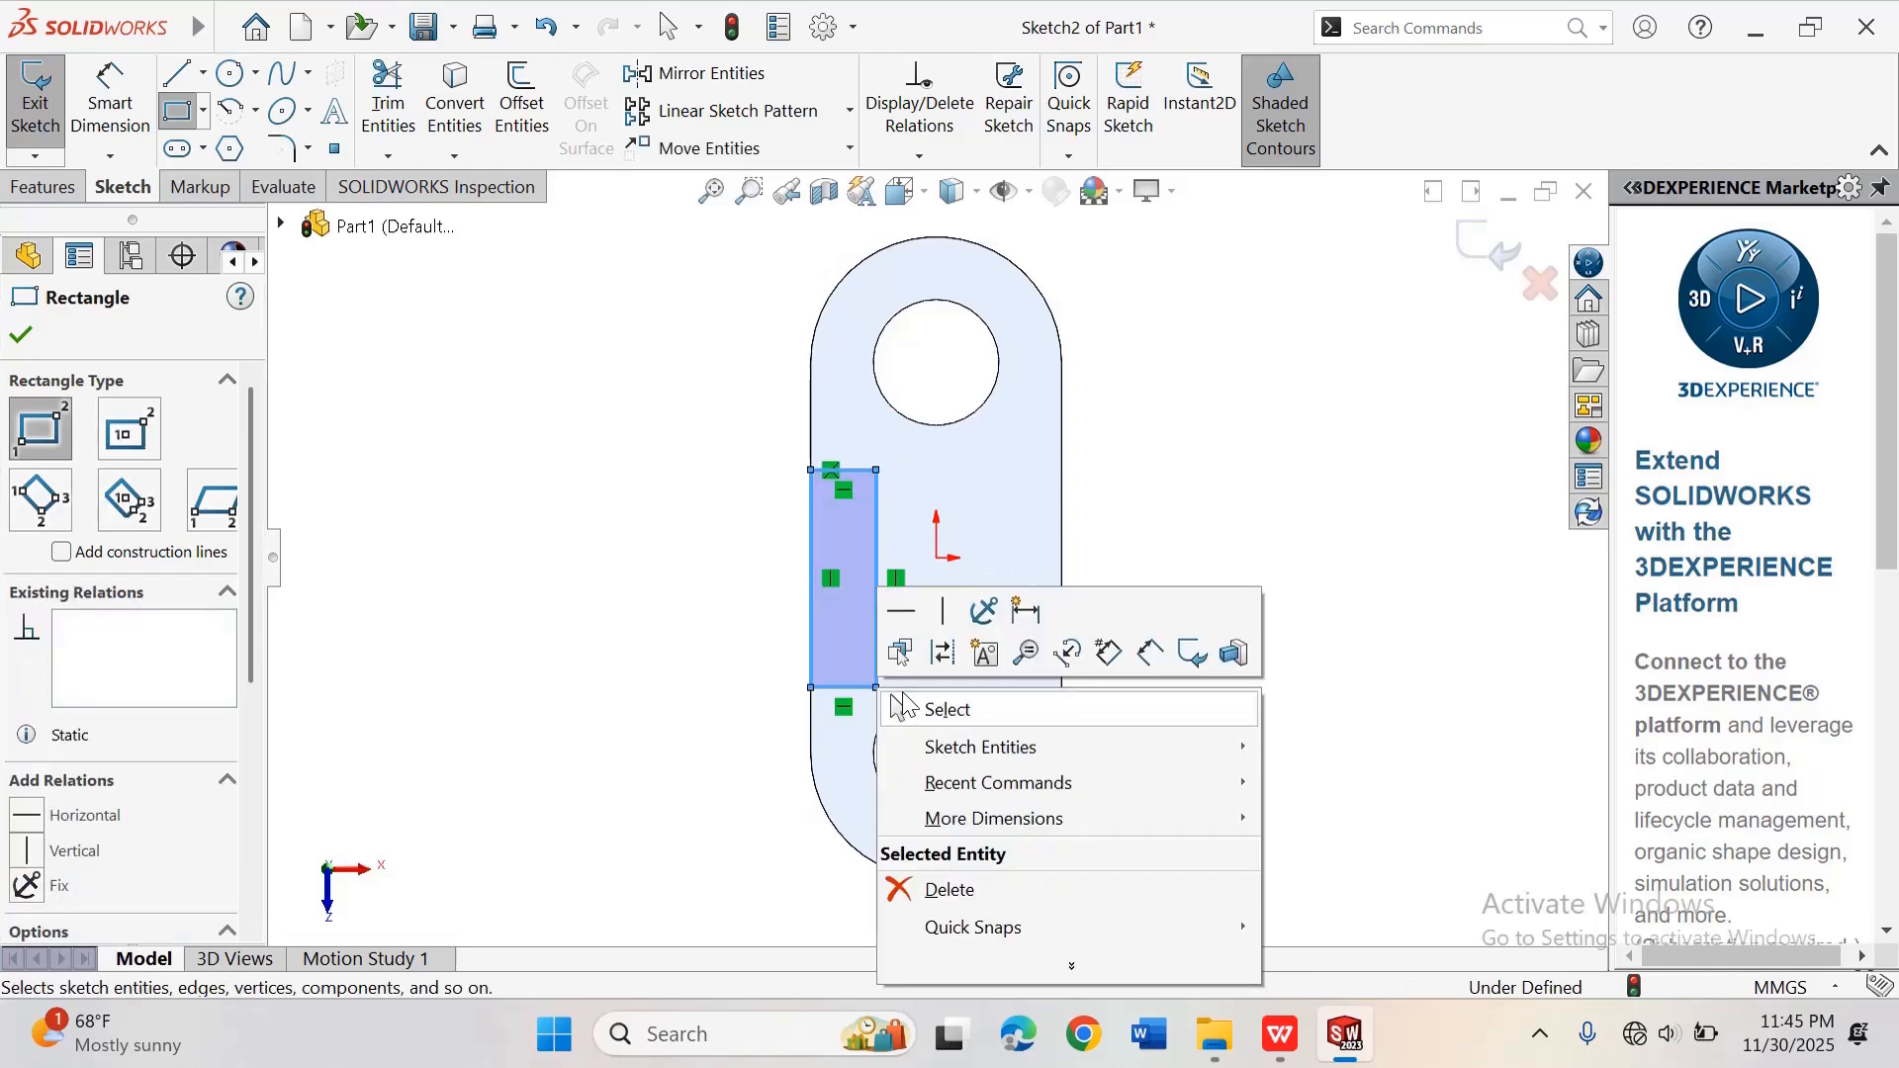
{"action": "left_click", "coordinate": [940, 708]}
Step: Dimension the rectangle's short lower edge to a width of 10 mm
{"action": "left_click", "coordinate": [110, 104]}
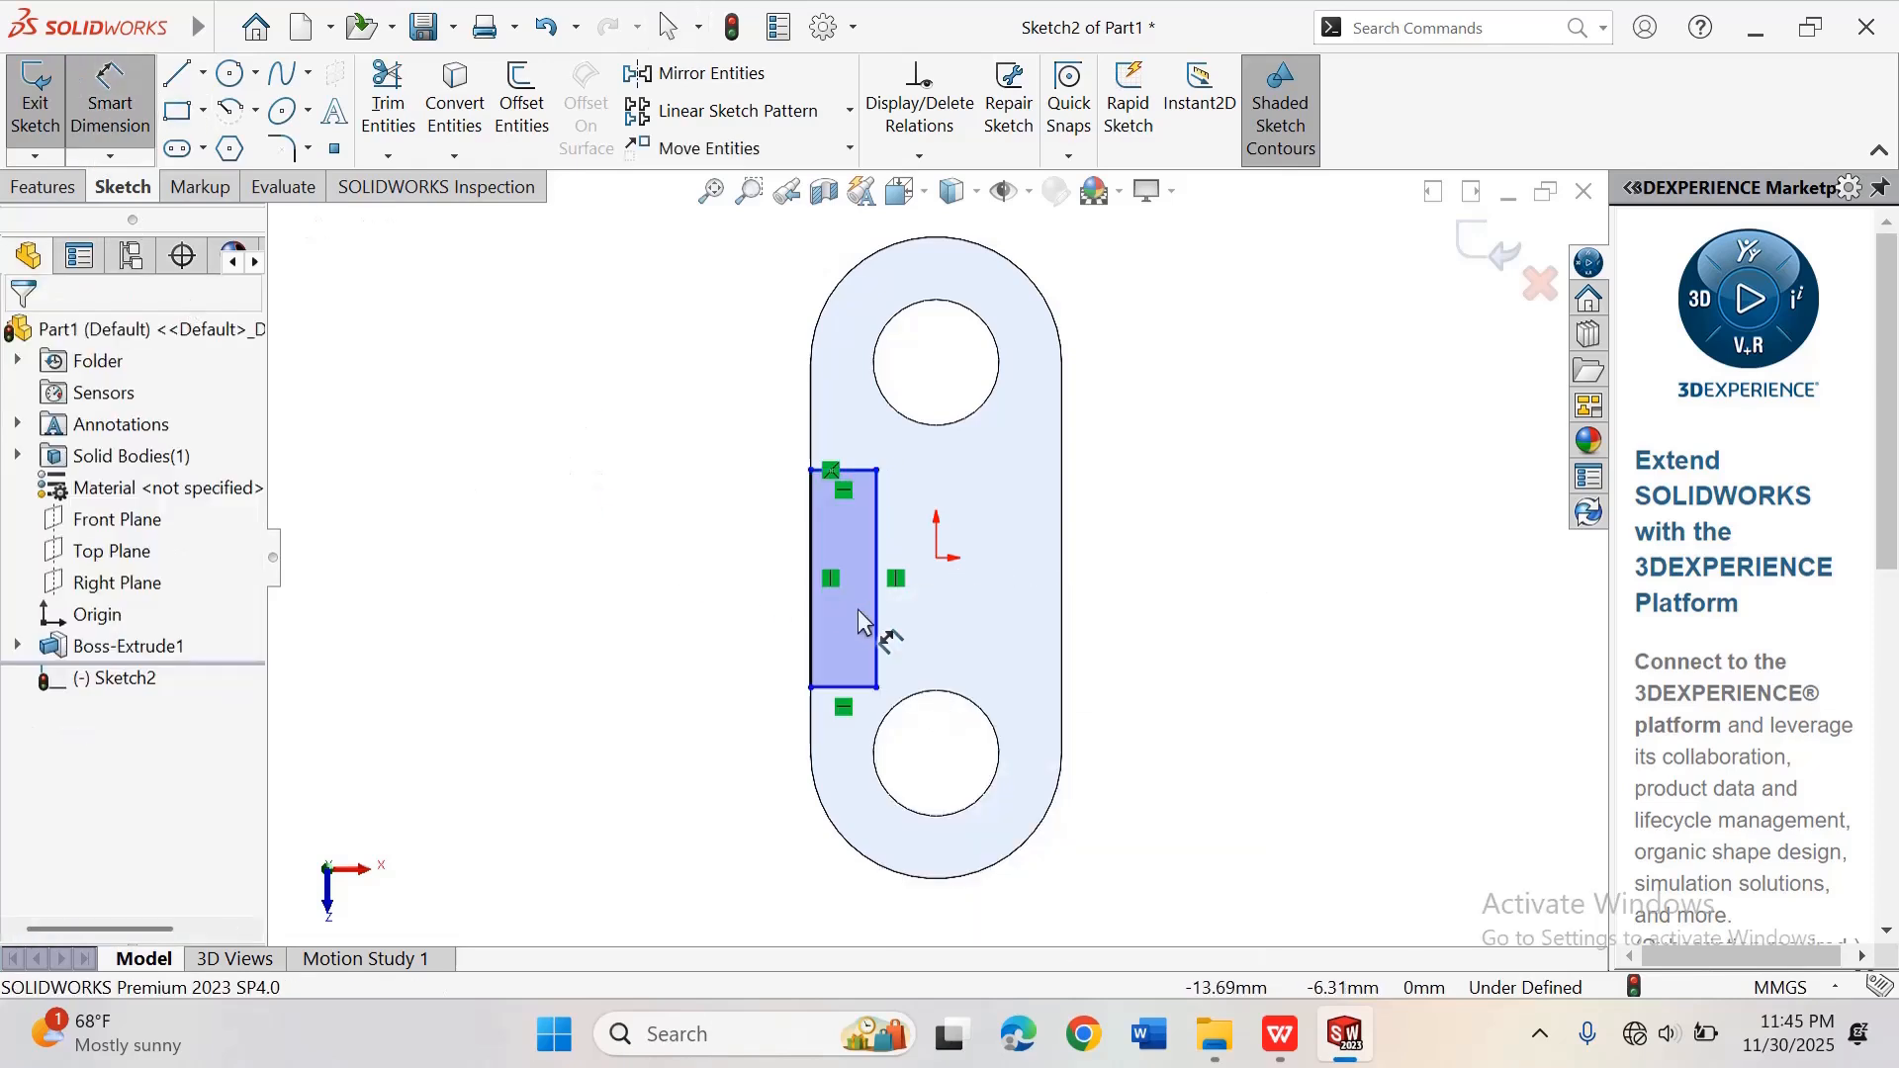
{"action": "left_click", "coordinate": [863, 693]}
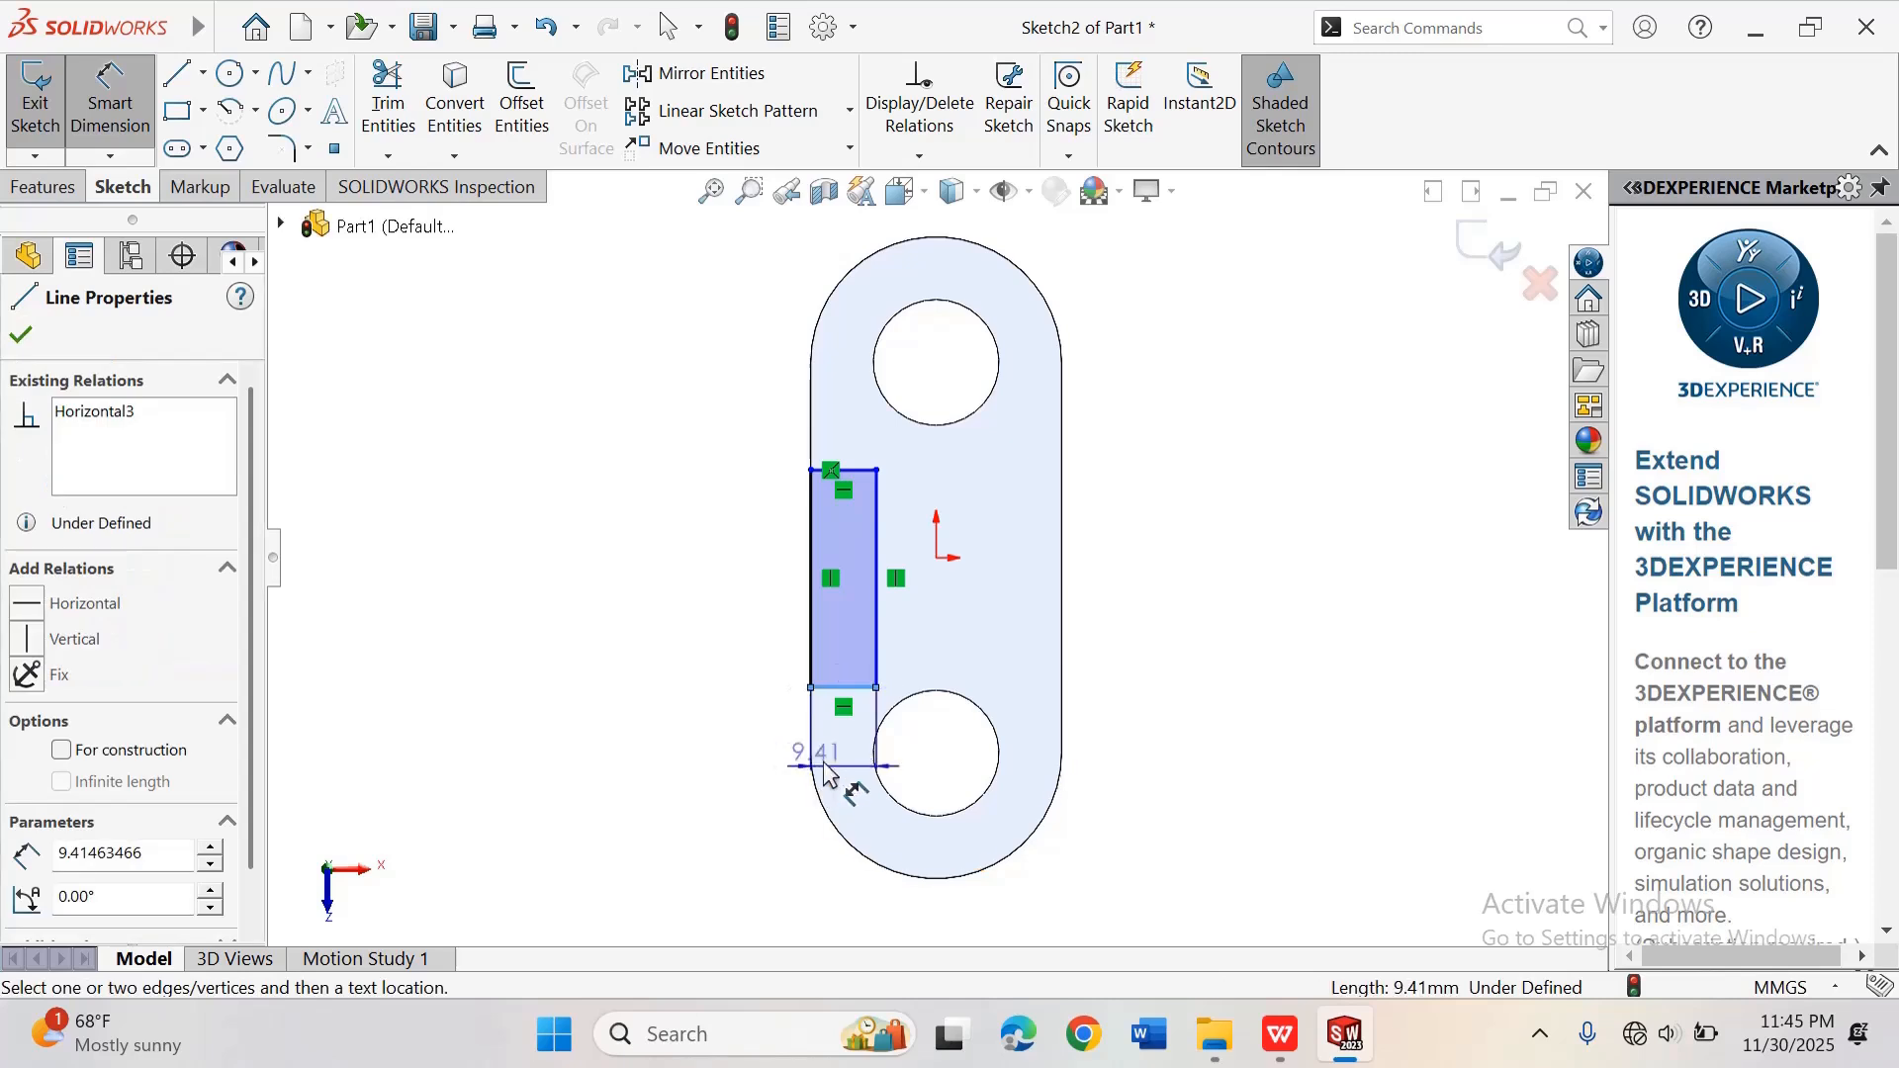
{"action": "left_click", "coordinate": [849, 764]}
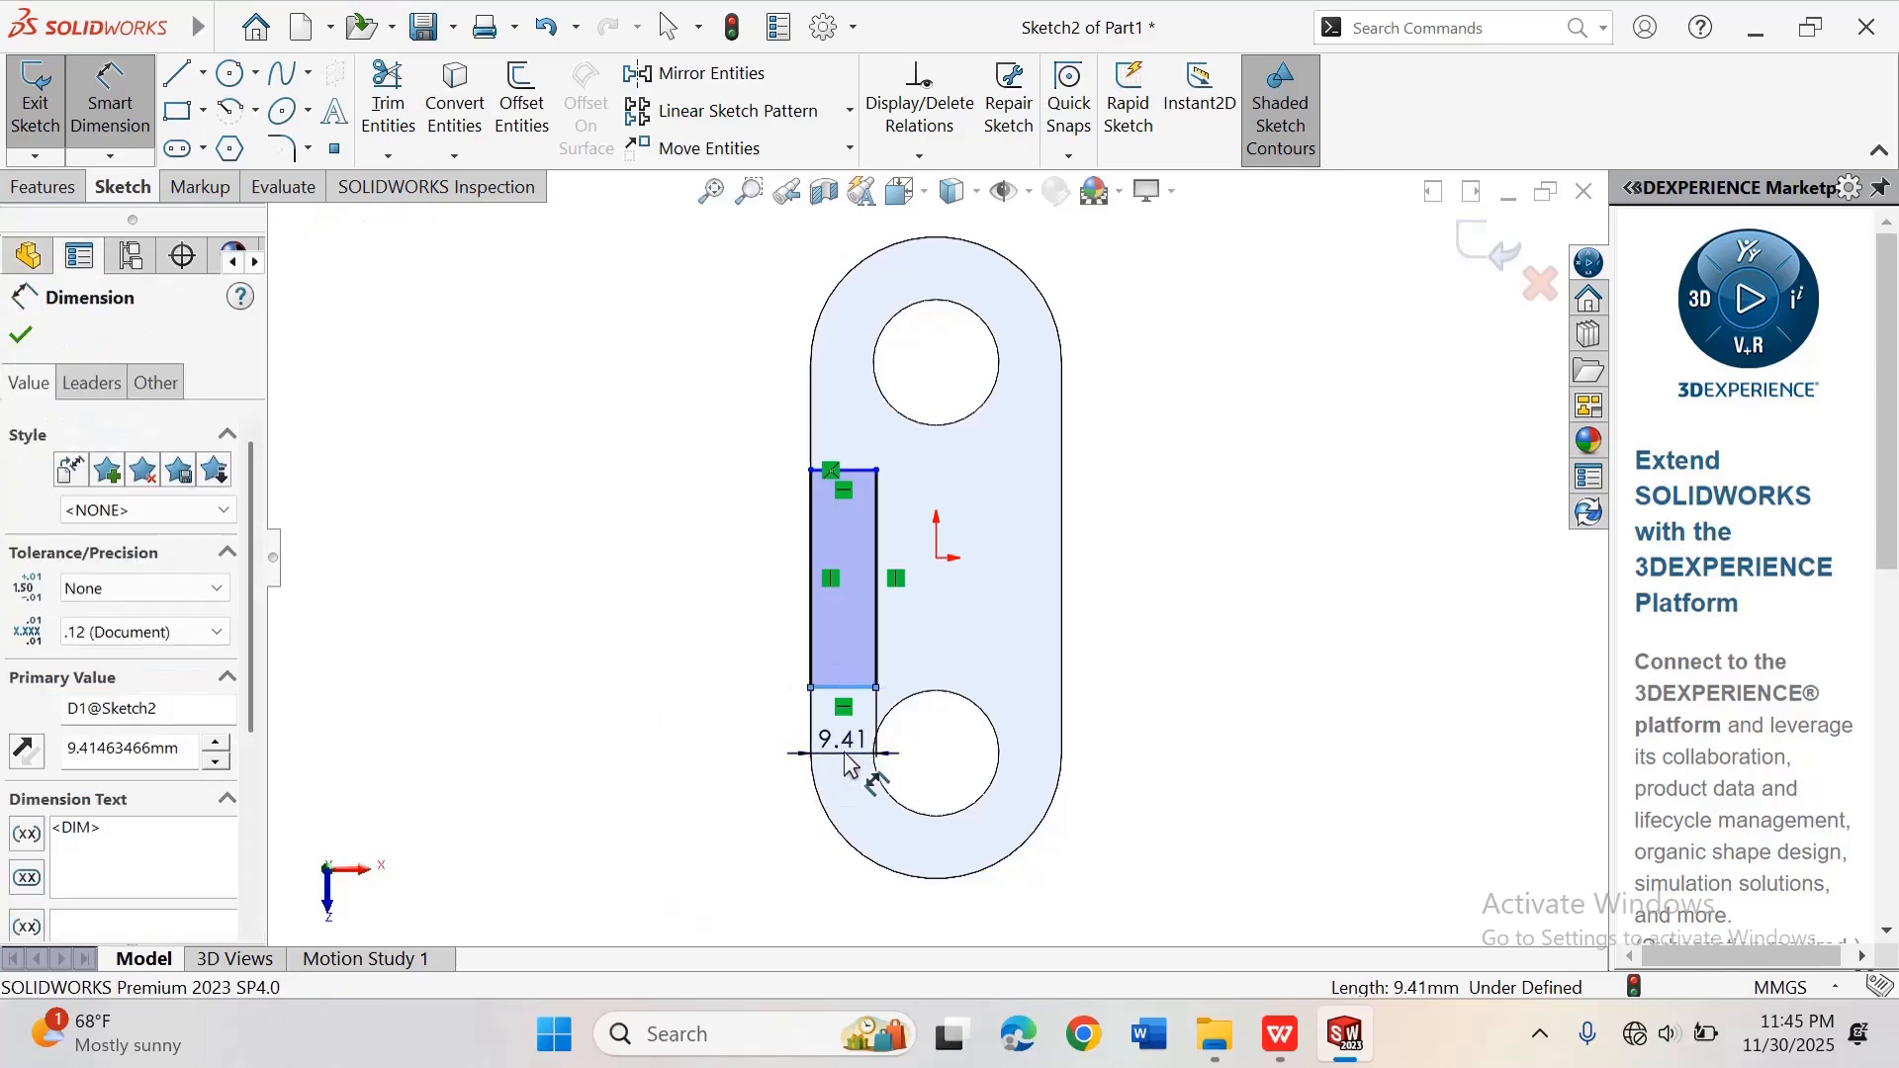
{"action": "type", "text": "10"}
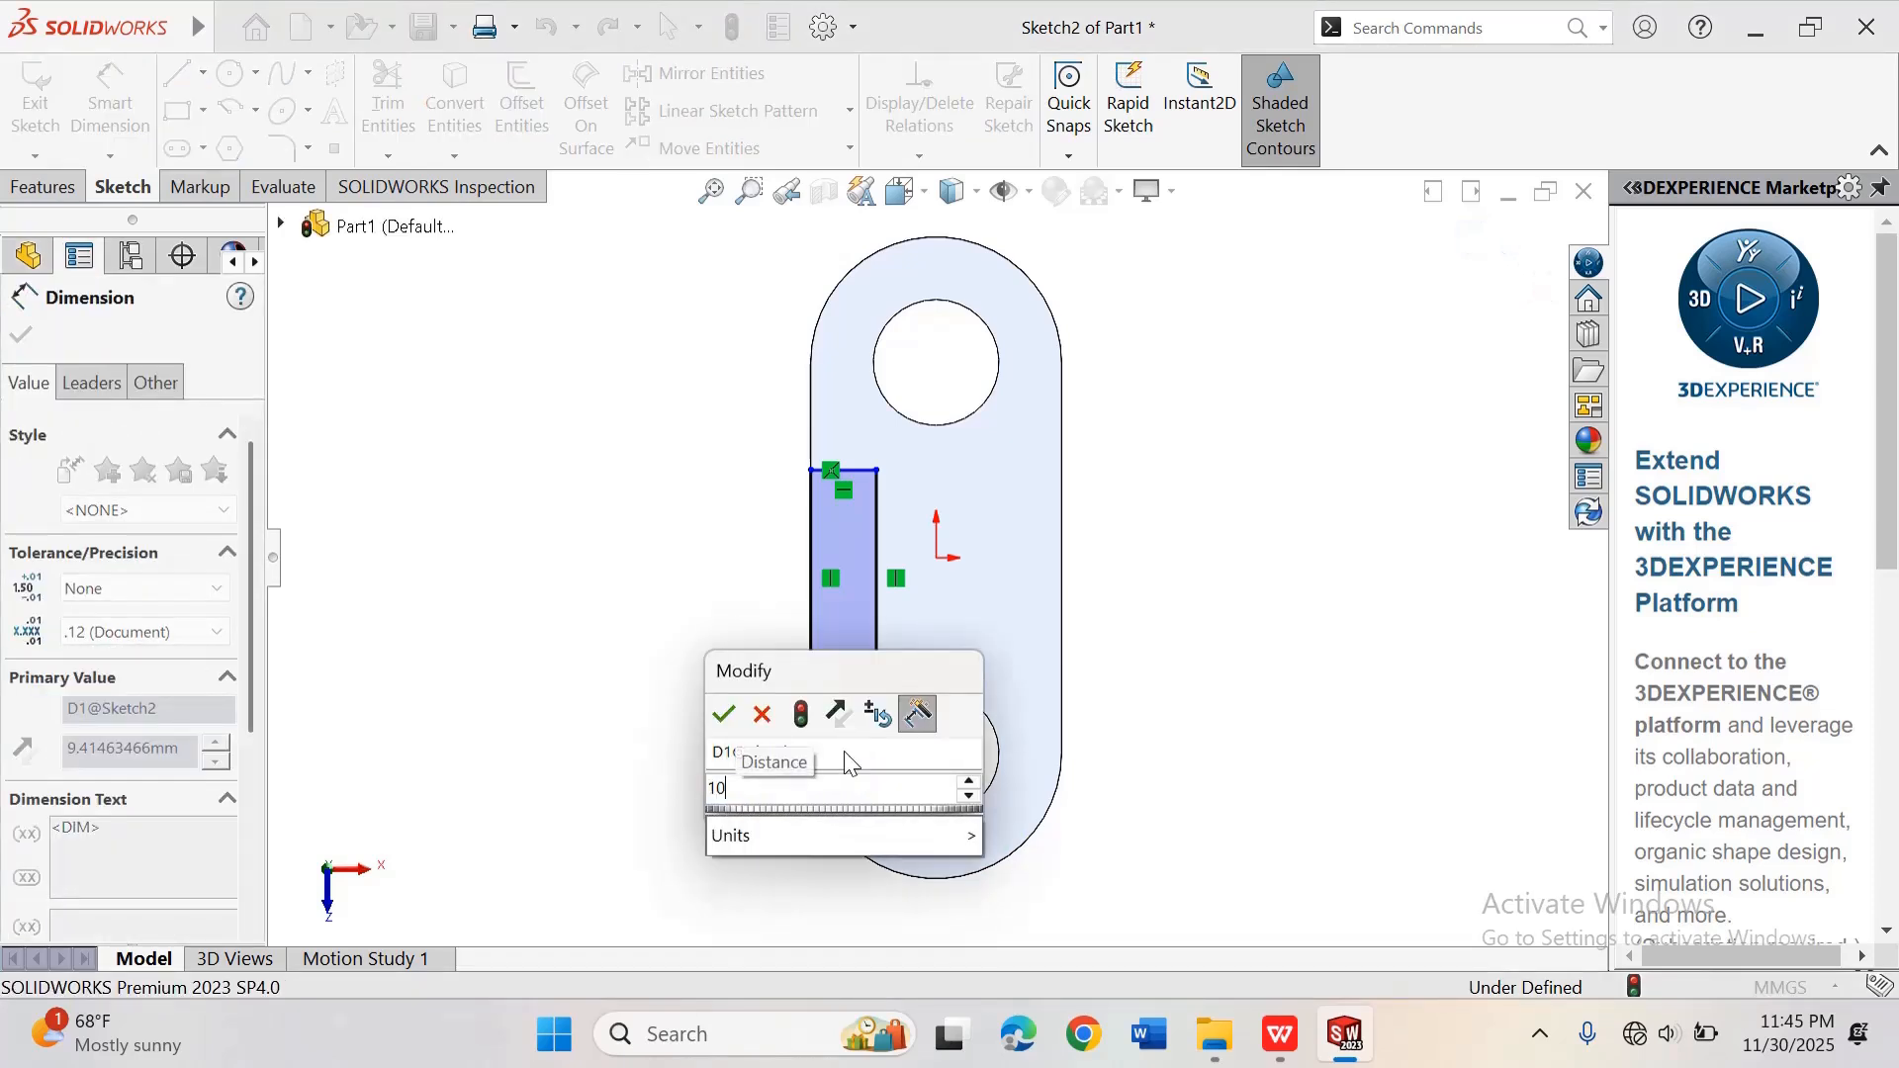
{"action": "key", "text": "Return"}
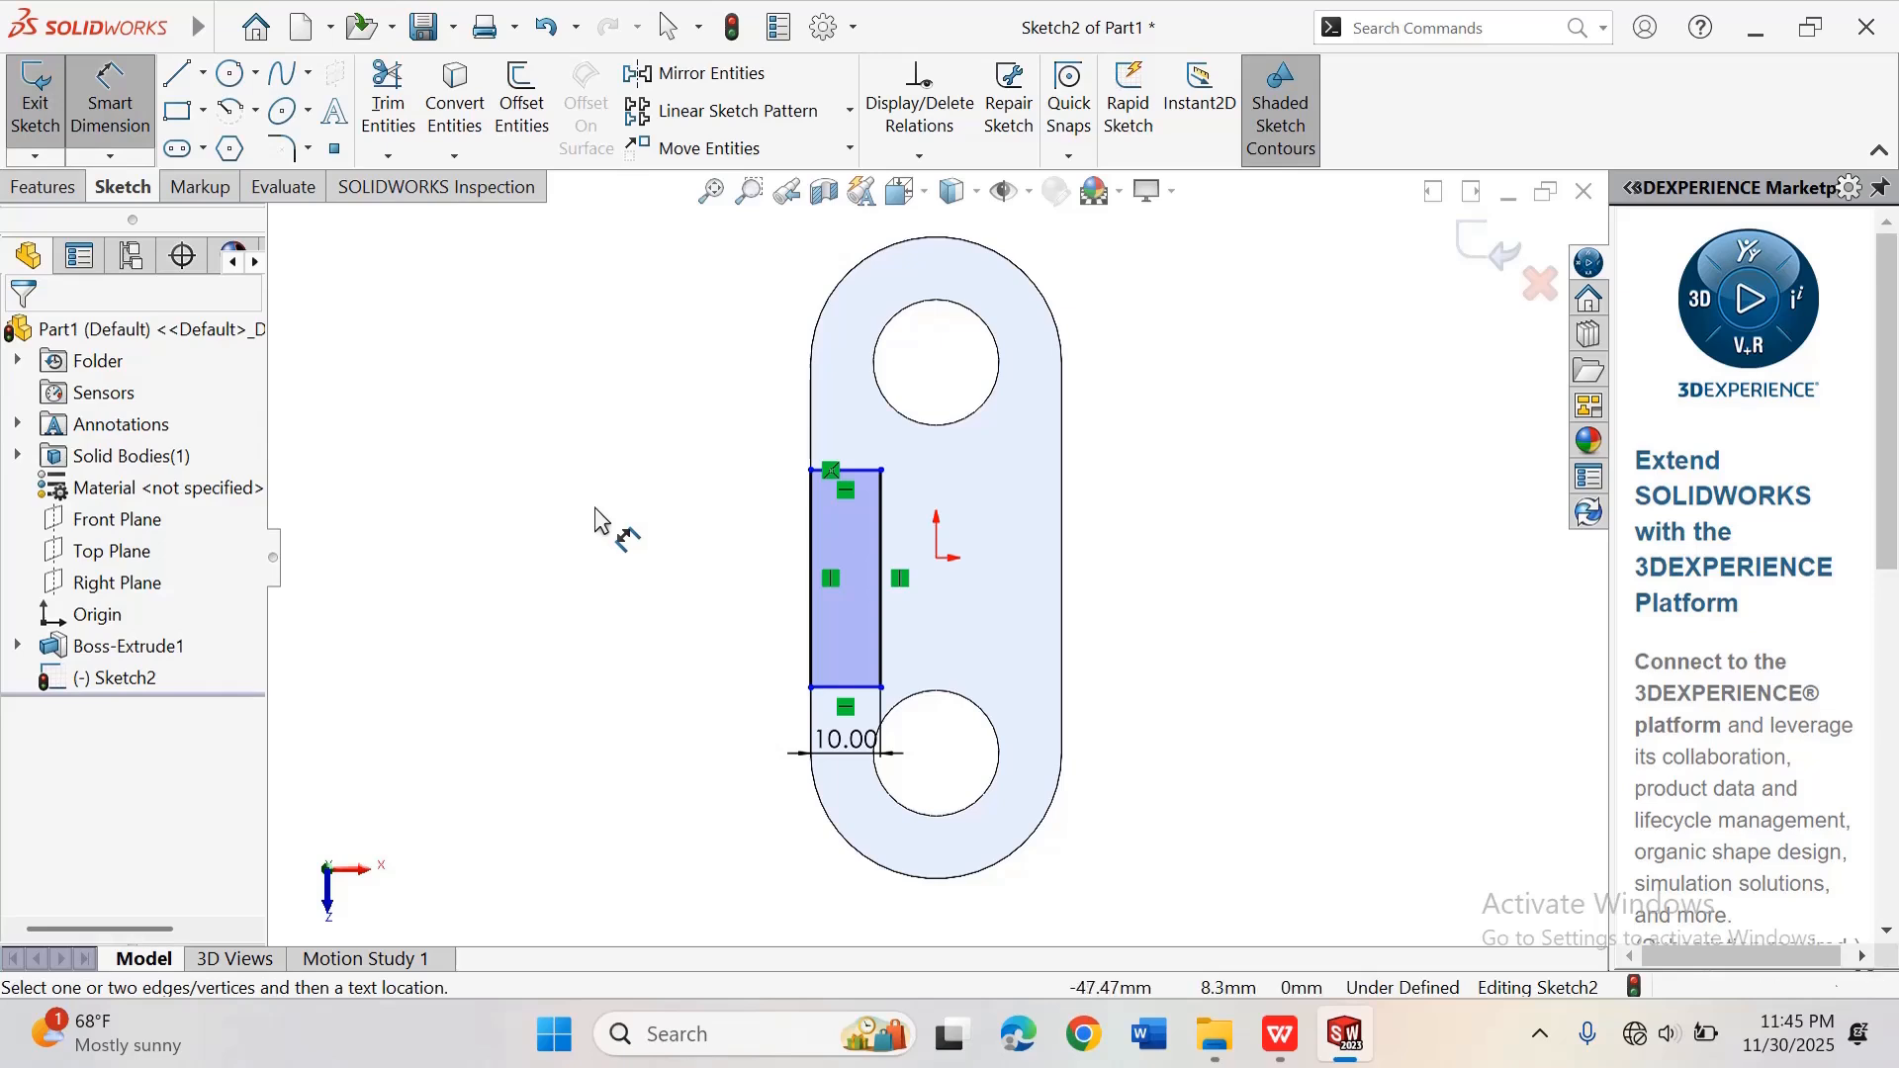
Step: Check the block's length in Part3.pdf, return to SOLIDWORKS, and dimension the rectangle's long outer edge to 40 mm
{"action": "scroll", "coordinate": [858, 526], "scroll_direction": "up", "scroll_amount": 1}
{"action": "scroll", "coordinate": [859, 526], "scroll_direction": "down", "scroll_amount": 1}
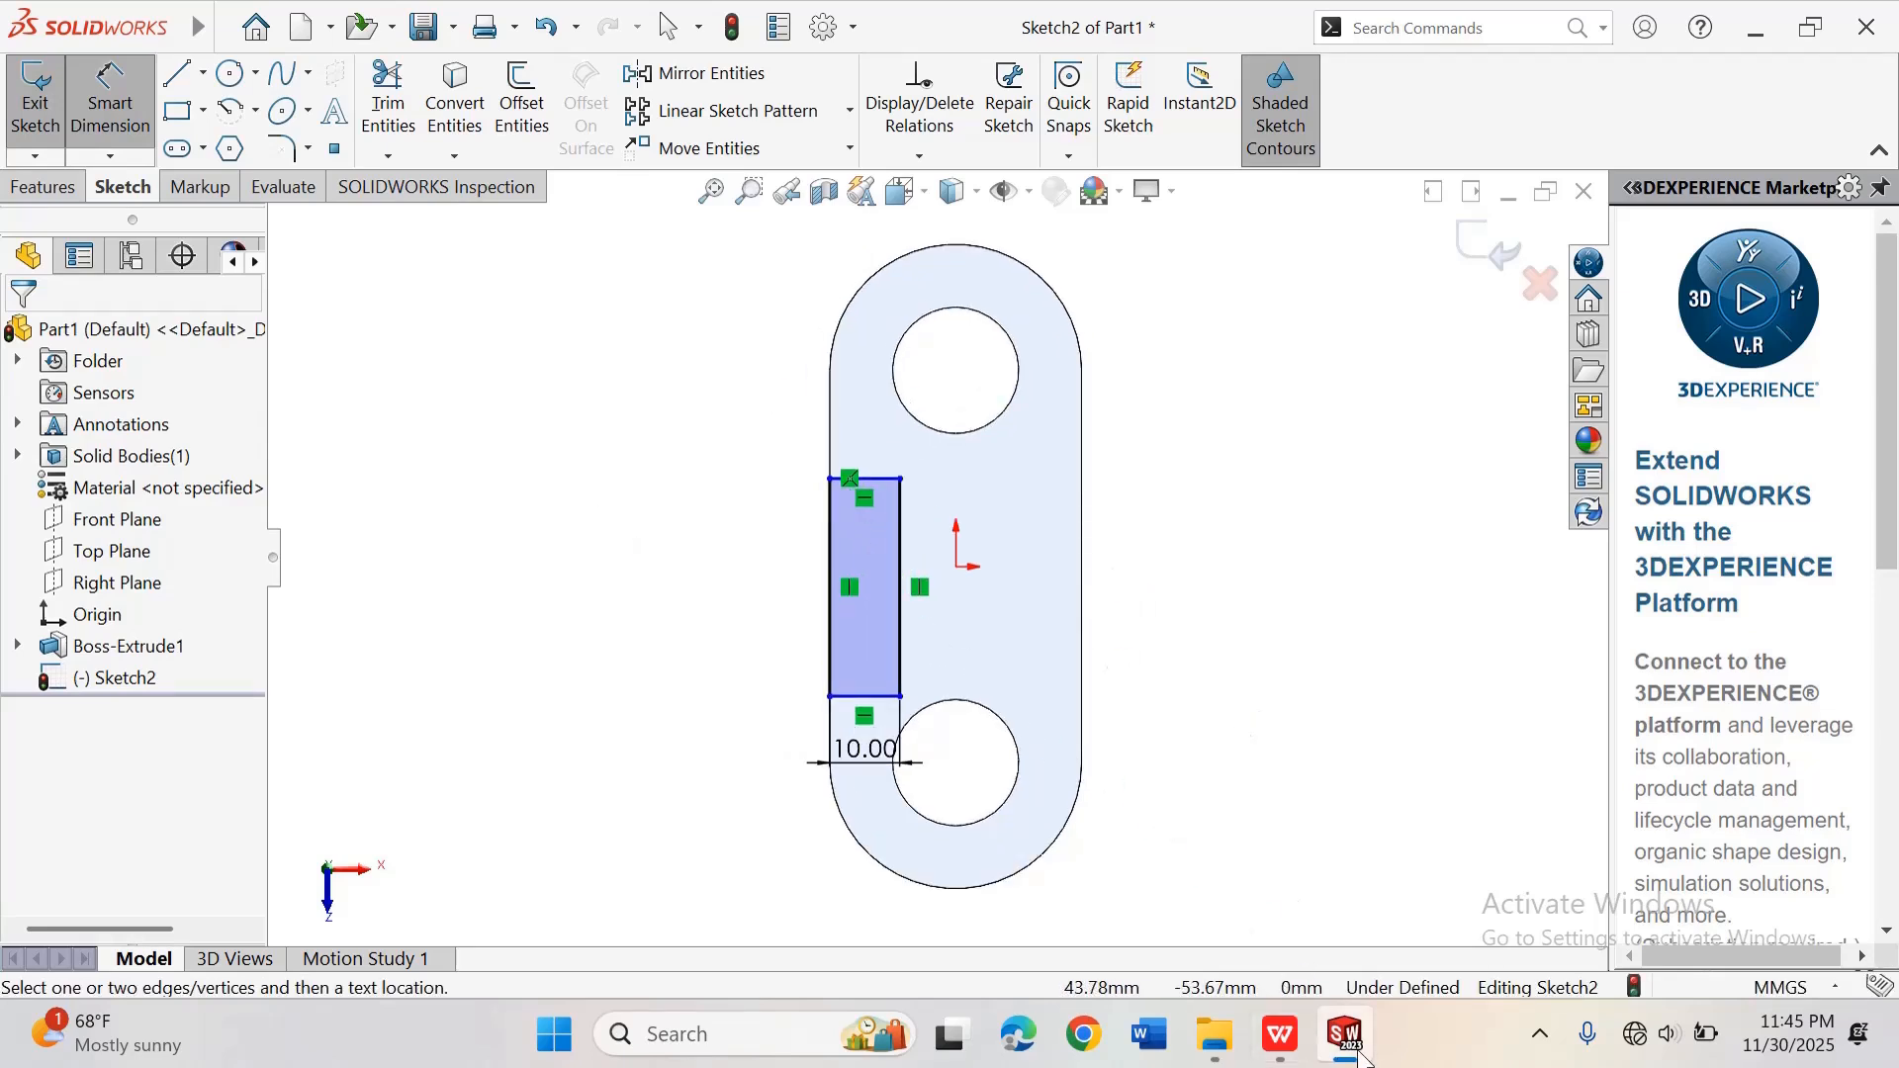
{"action": "mouse_move", "coordinate": [1301, 1051]}
{"action": "left_click", "coordinate": [1363, 955]}
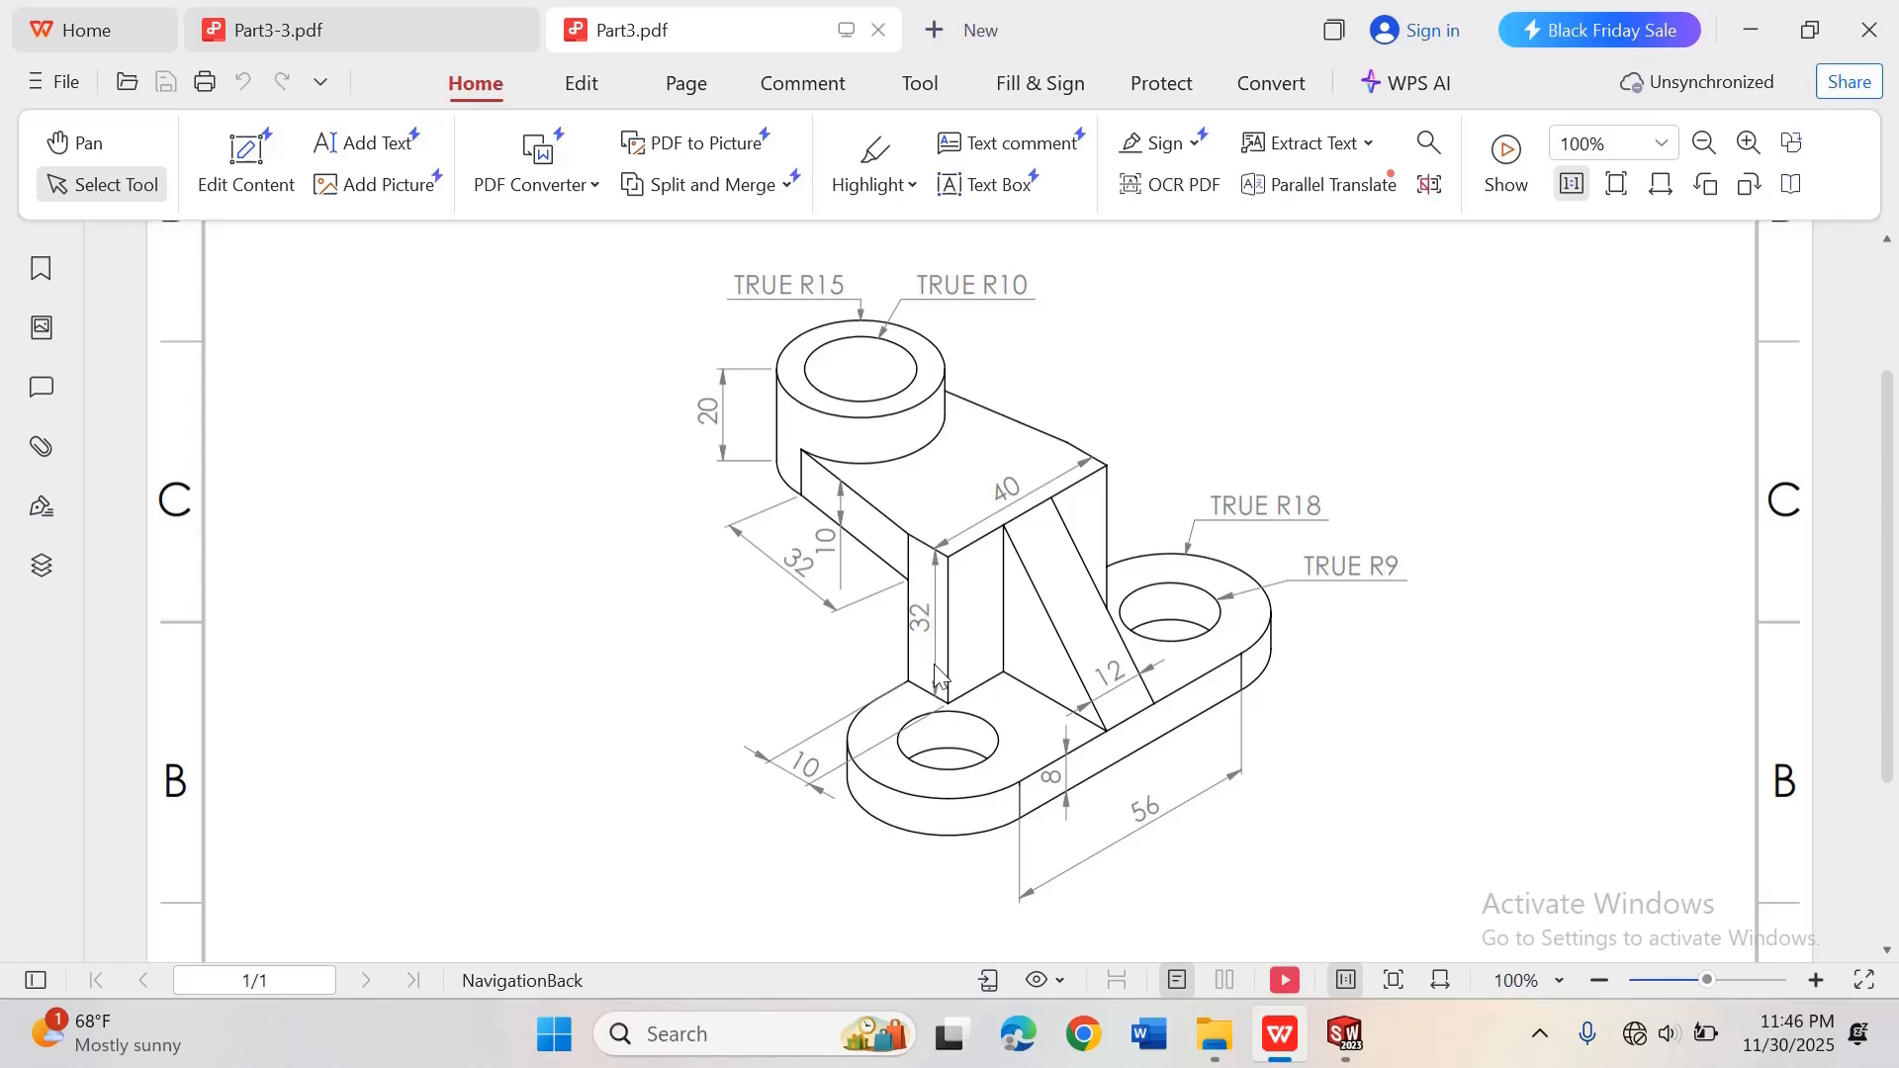
{"action": "left_click", "coordinate": [1358, 1053]}
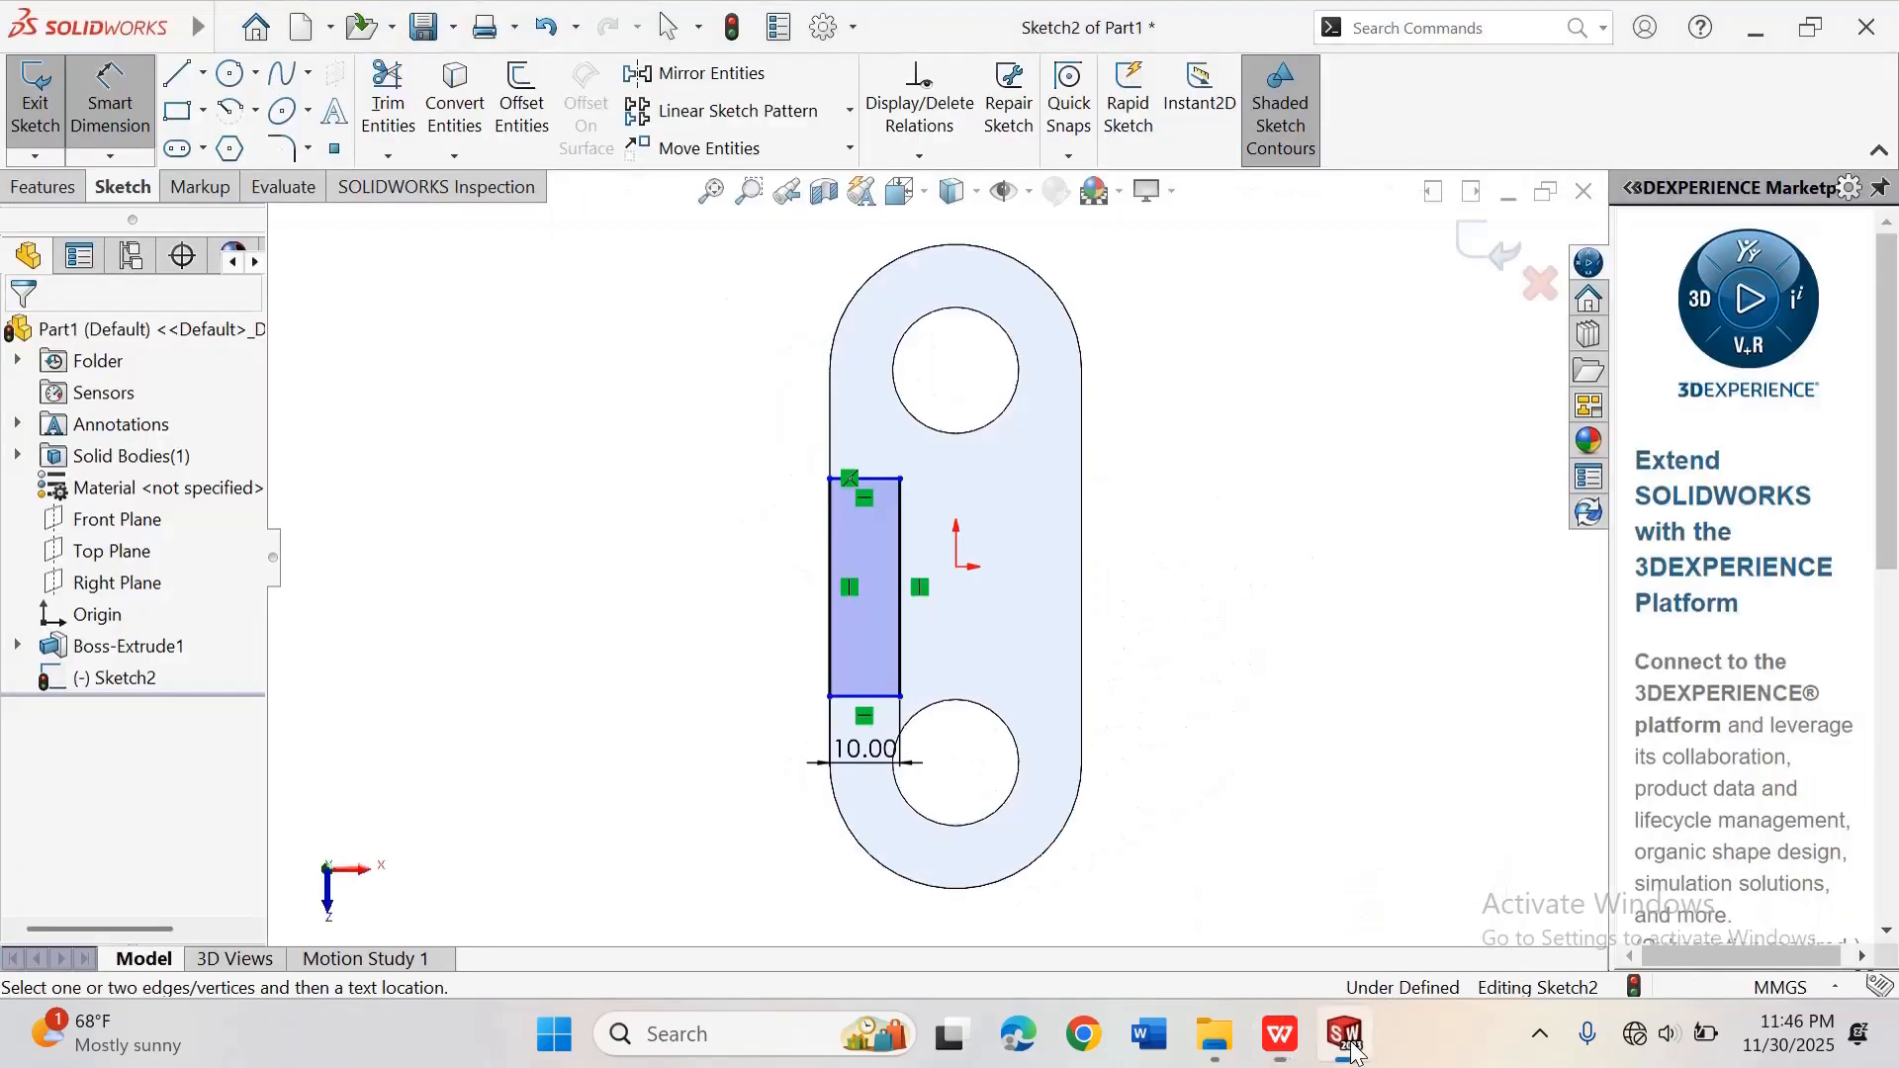
{"action": "left_click", "coordinate": [830, 534]}
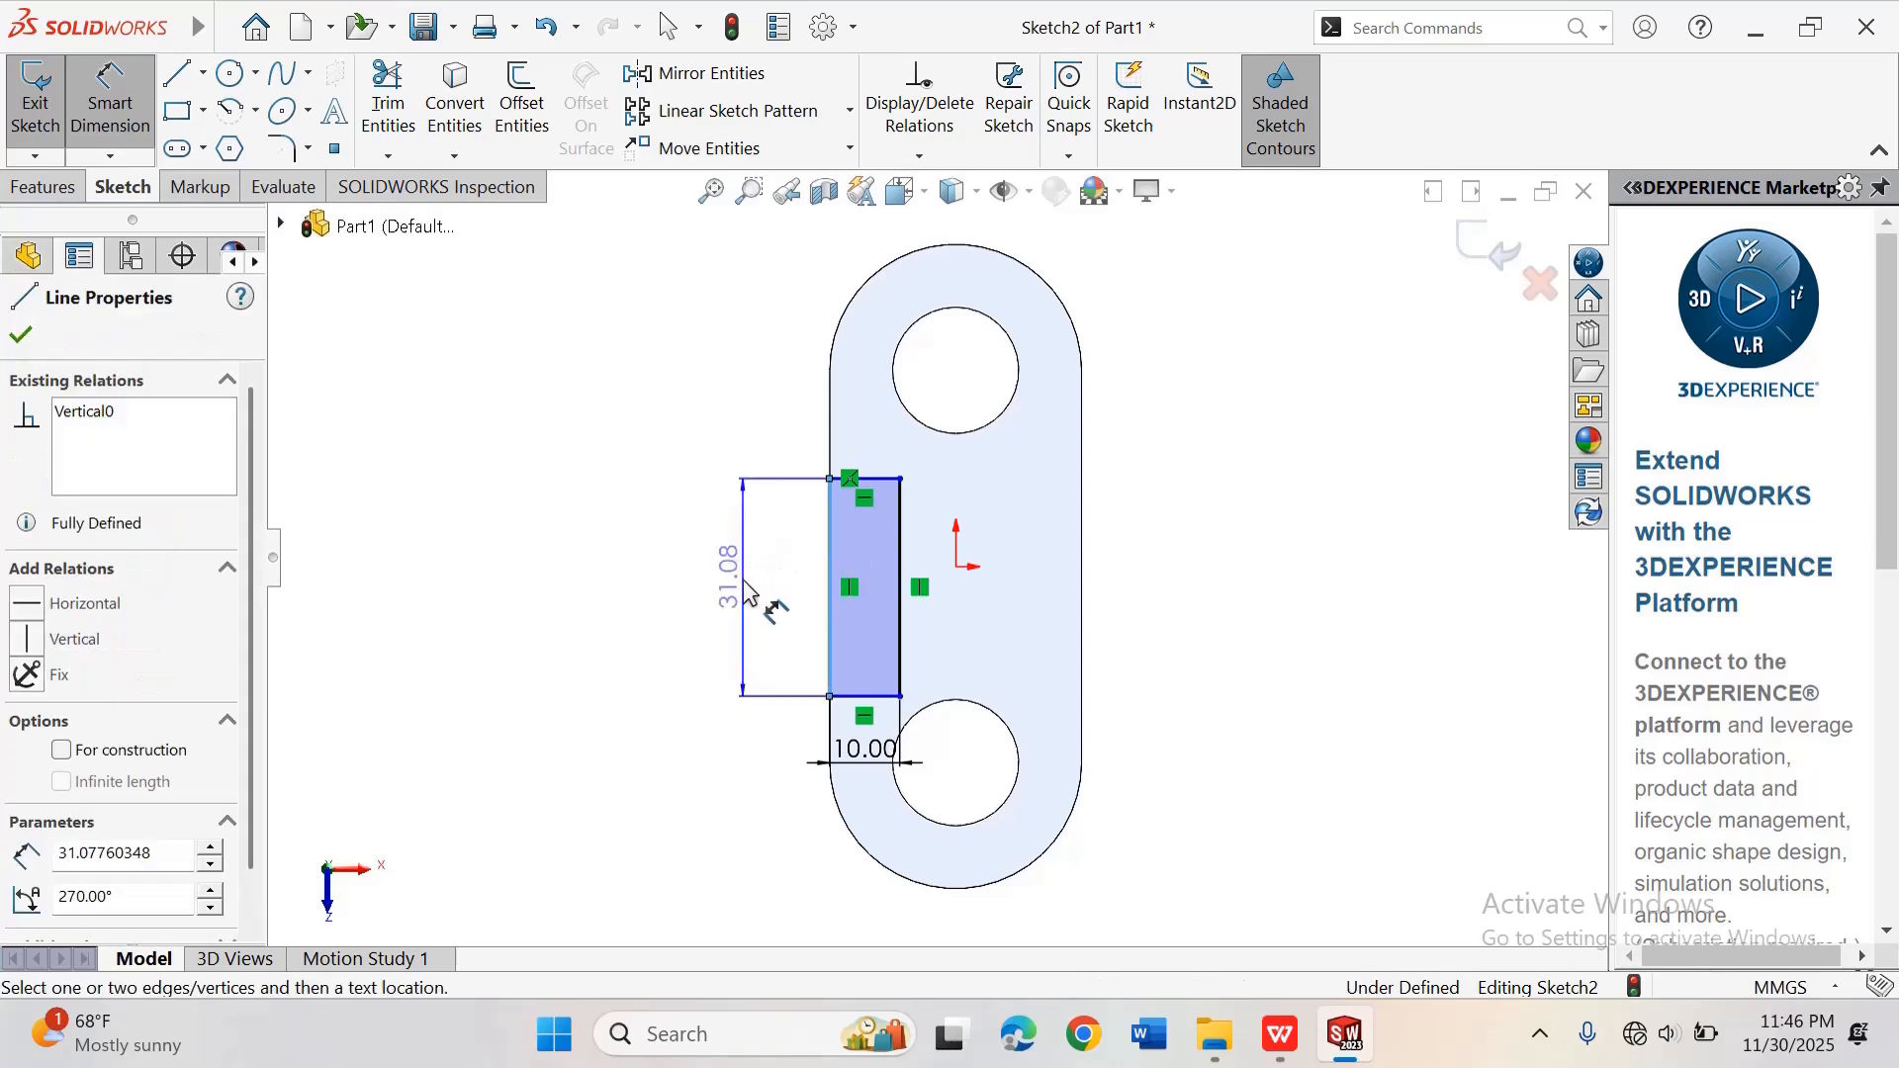
{"action": "left_click", "coordinate": [749, 591]}
{"action": "type", "text": "40"}
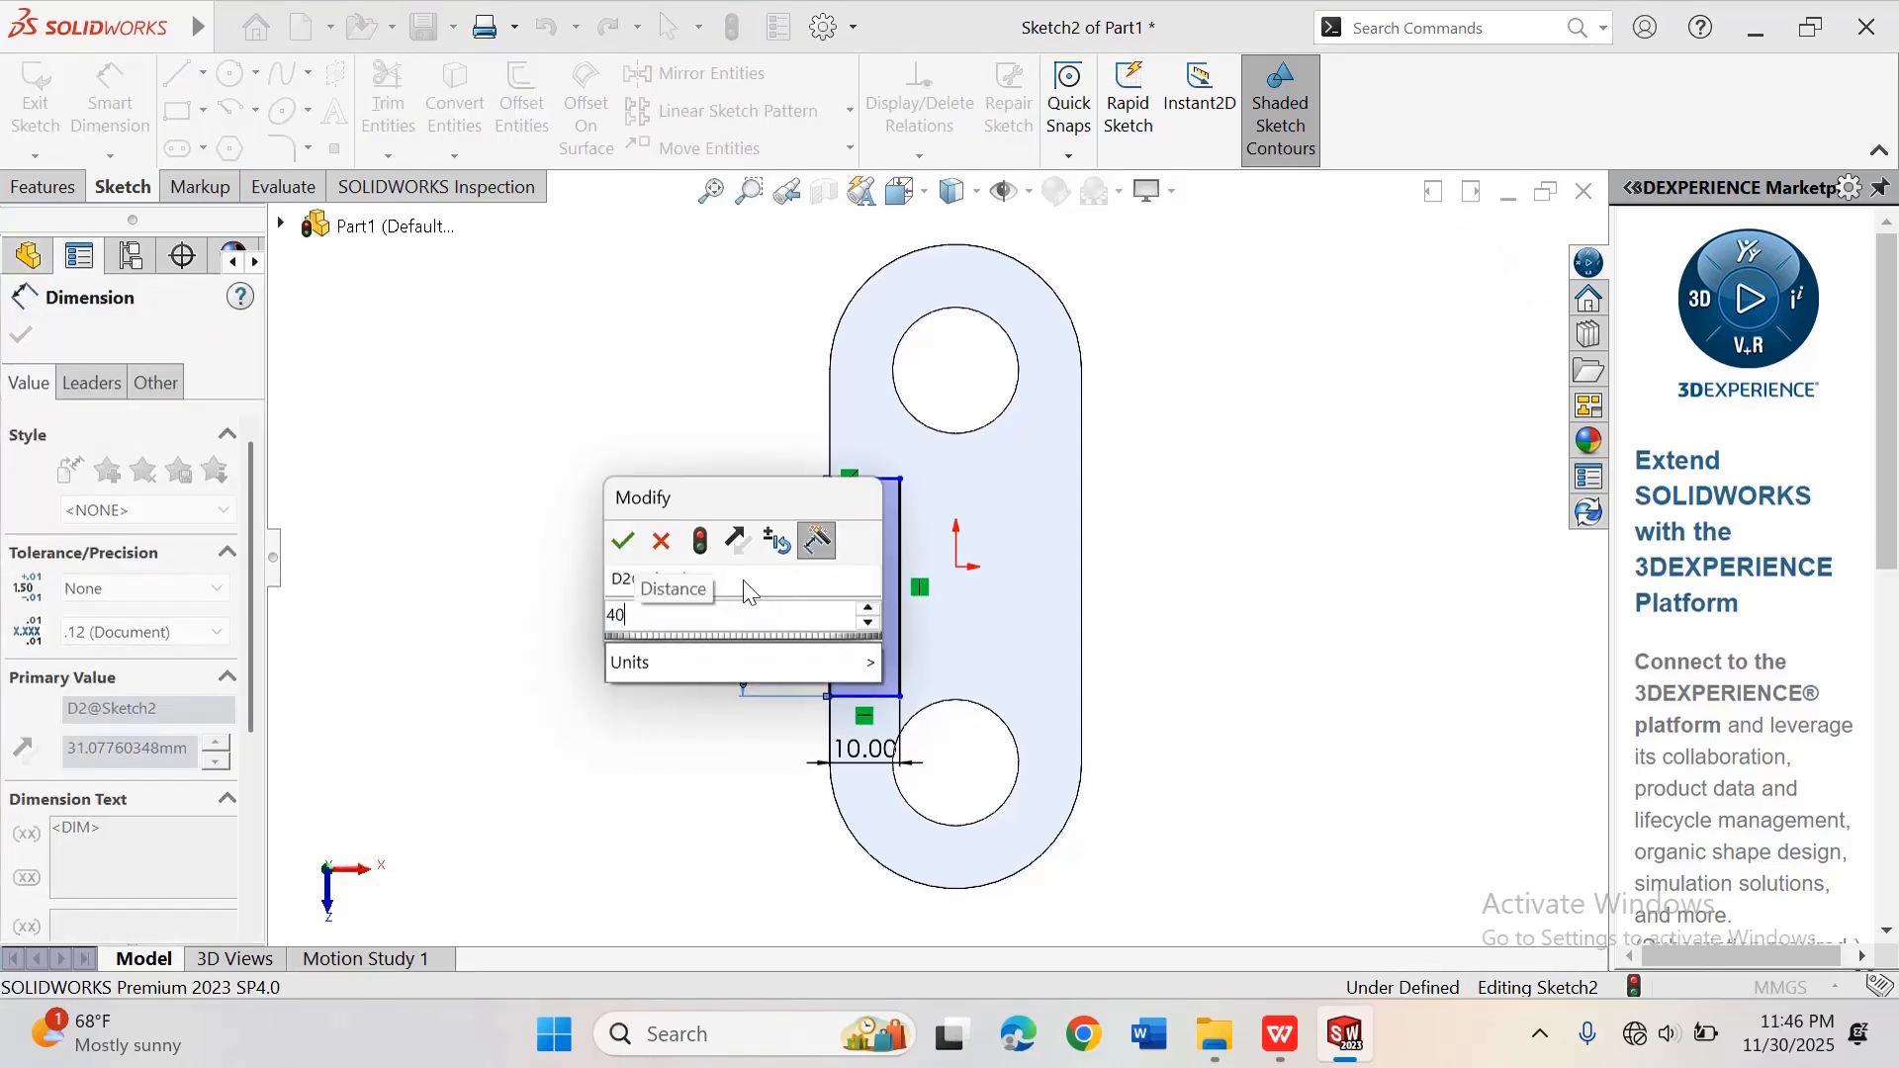
{"action": "key", "text": "Return"}
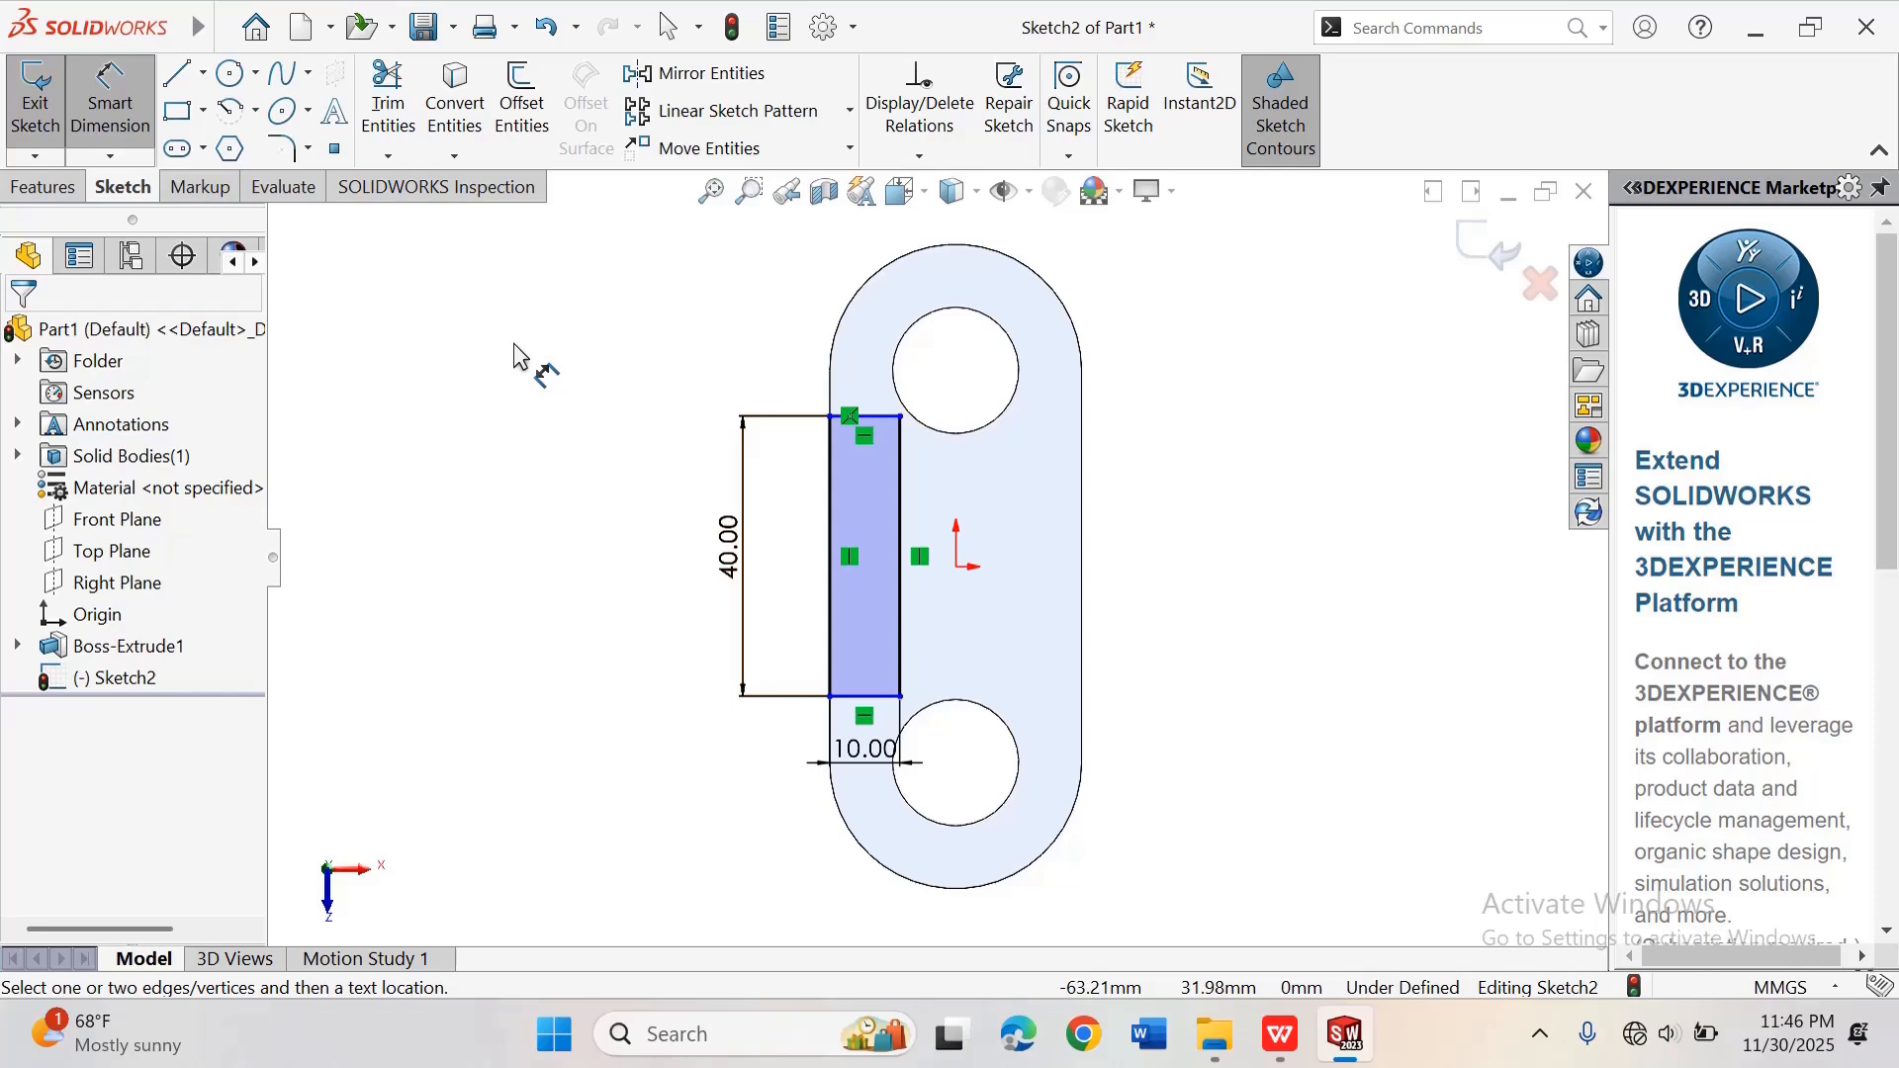
{"action": "right_click", "coordinate": [522, 436]}
{"action": "left_click", "coordinate": [574, 512]}
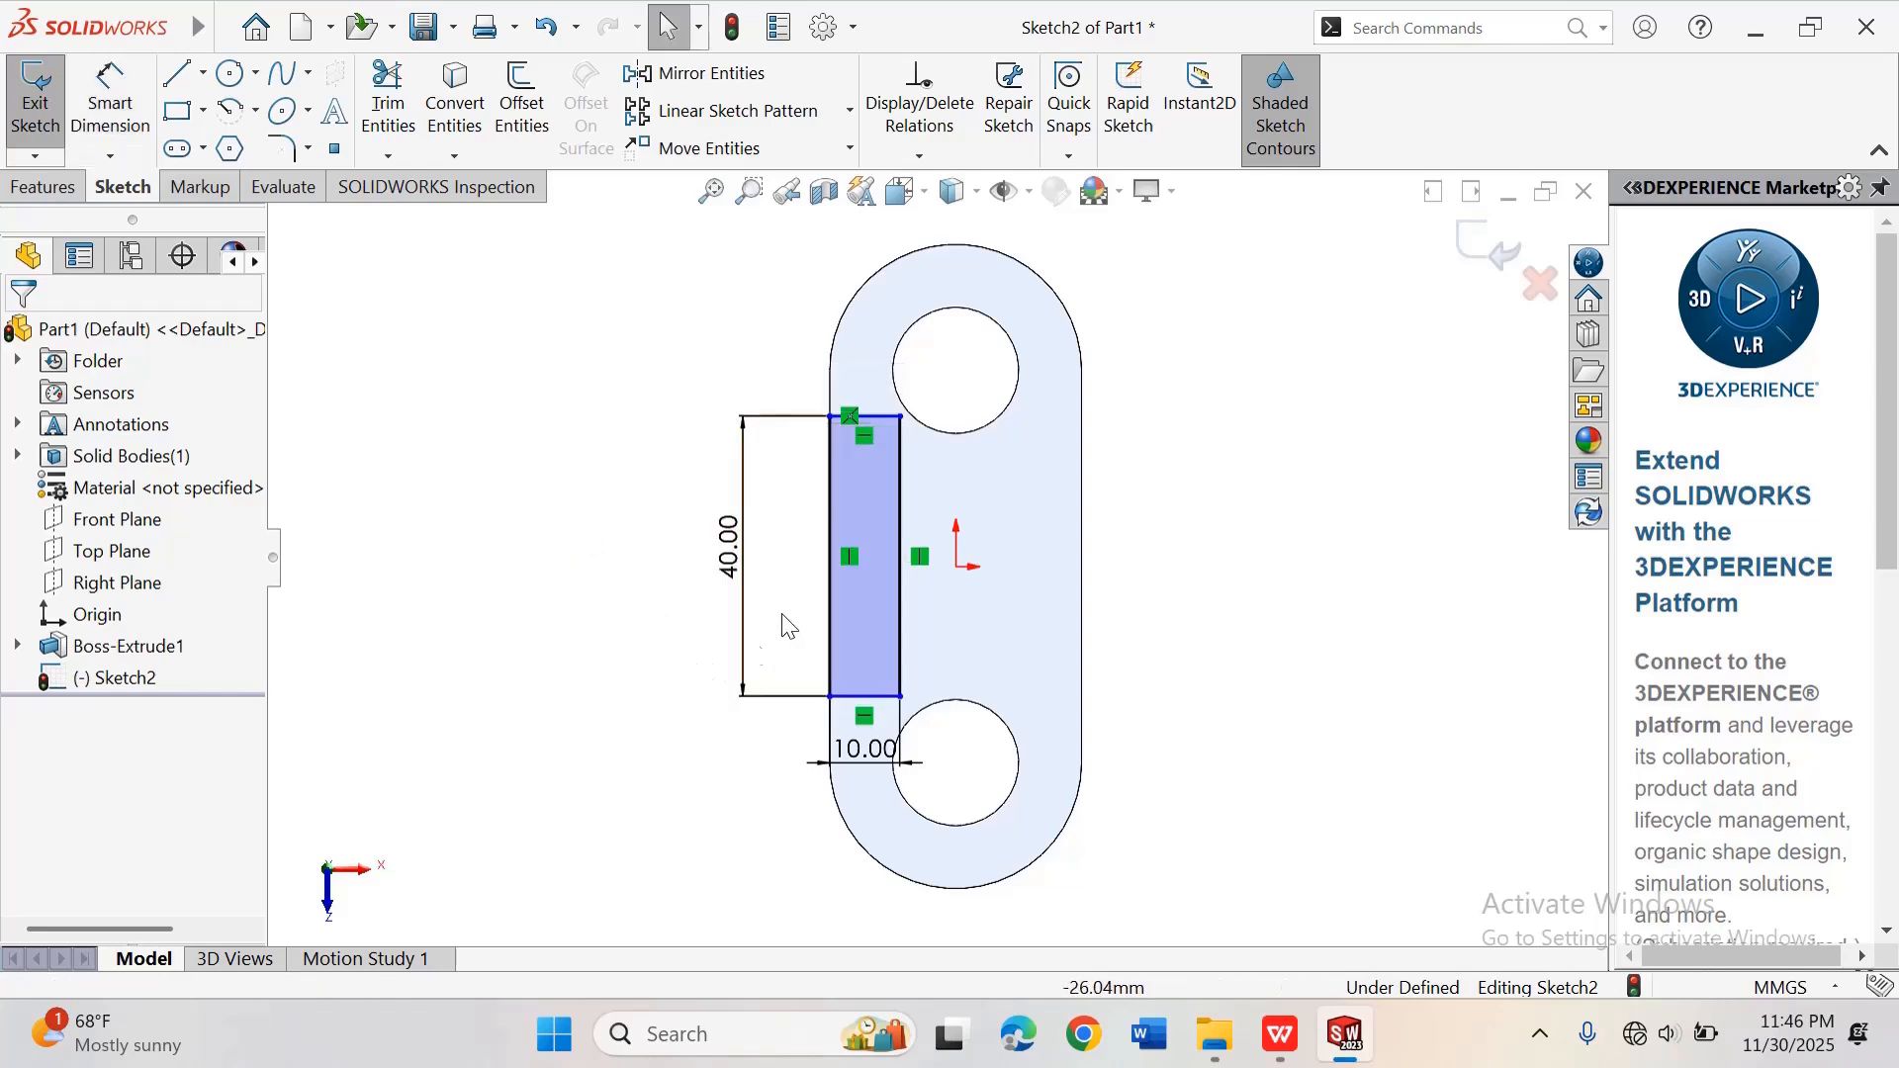
Step: Add a horizontal relation between the midpoint of the rectangle's long outer edge and the origin
{"action": "left_click", "coordinate": [829, 555]}
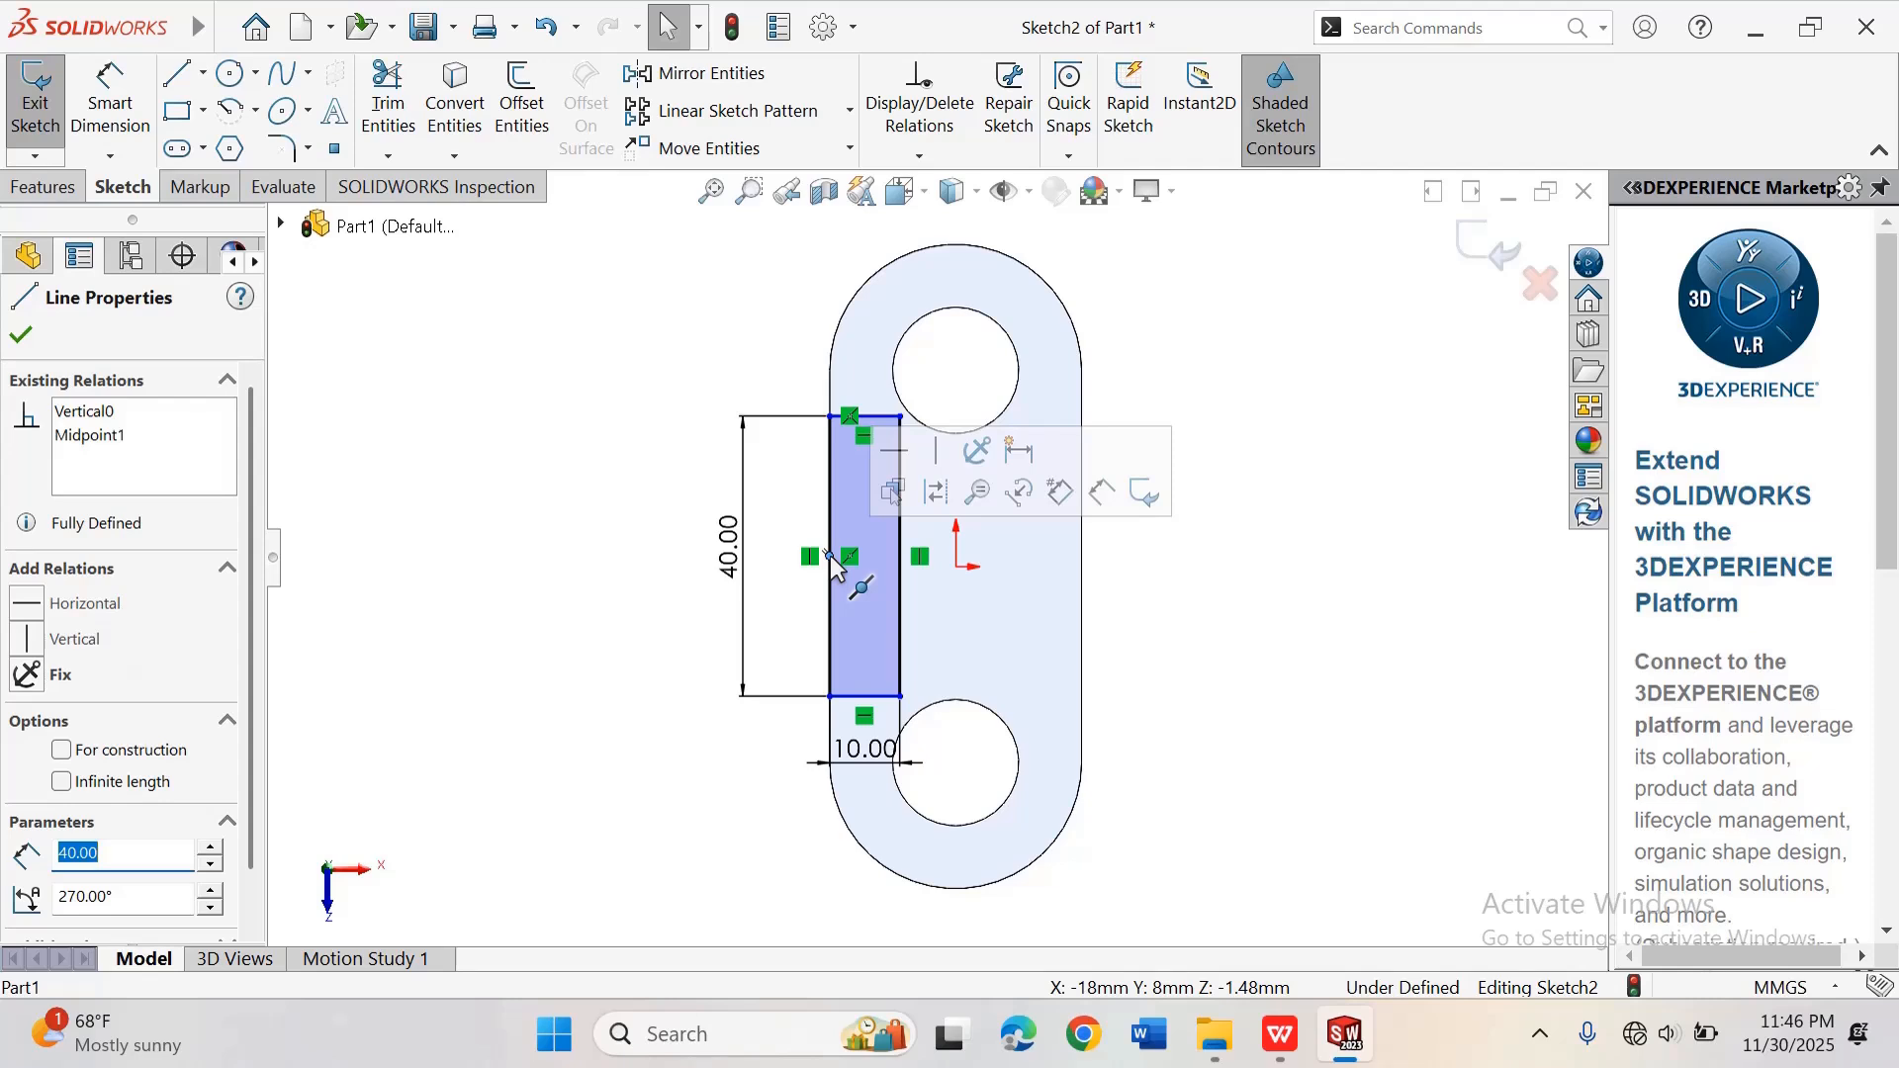
{"action": "left_click", "coordinate": [957, 568], "text": "ctrl"}
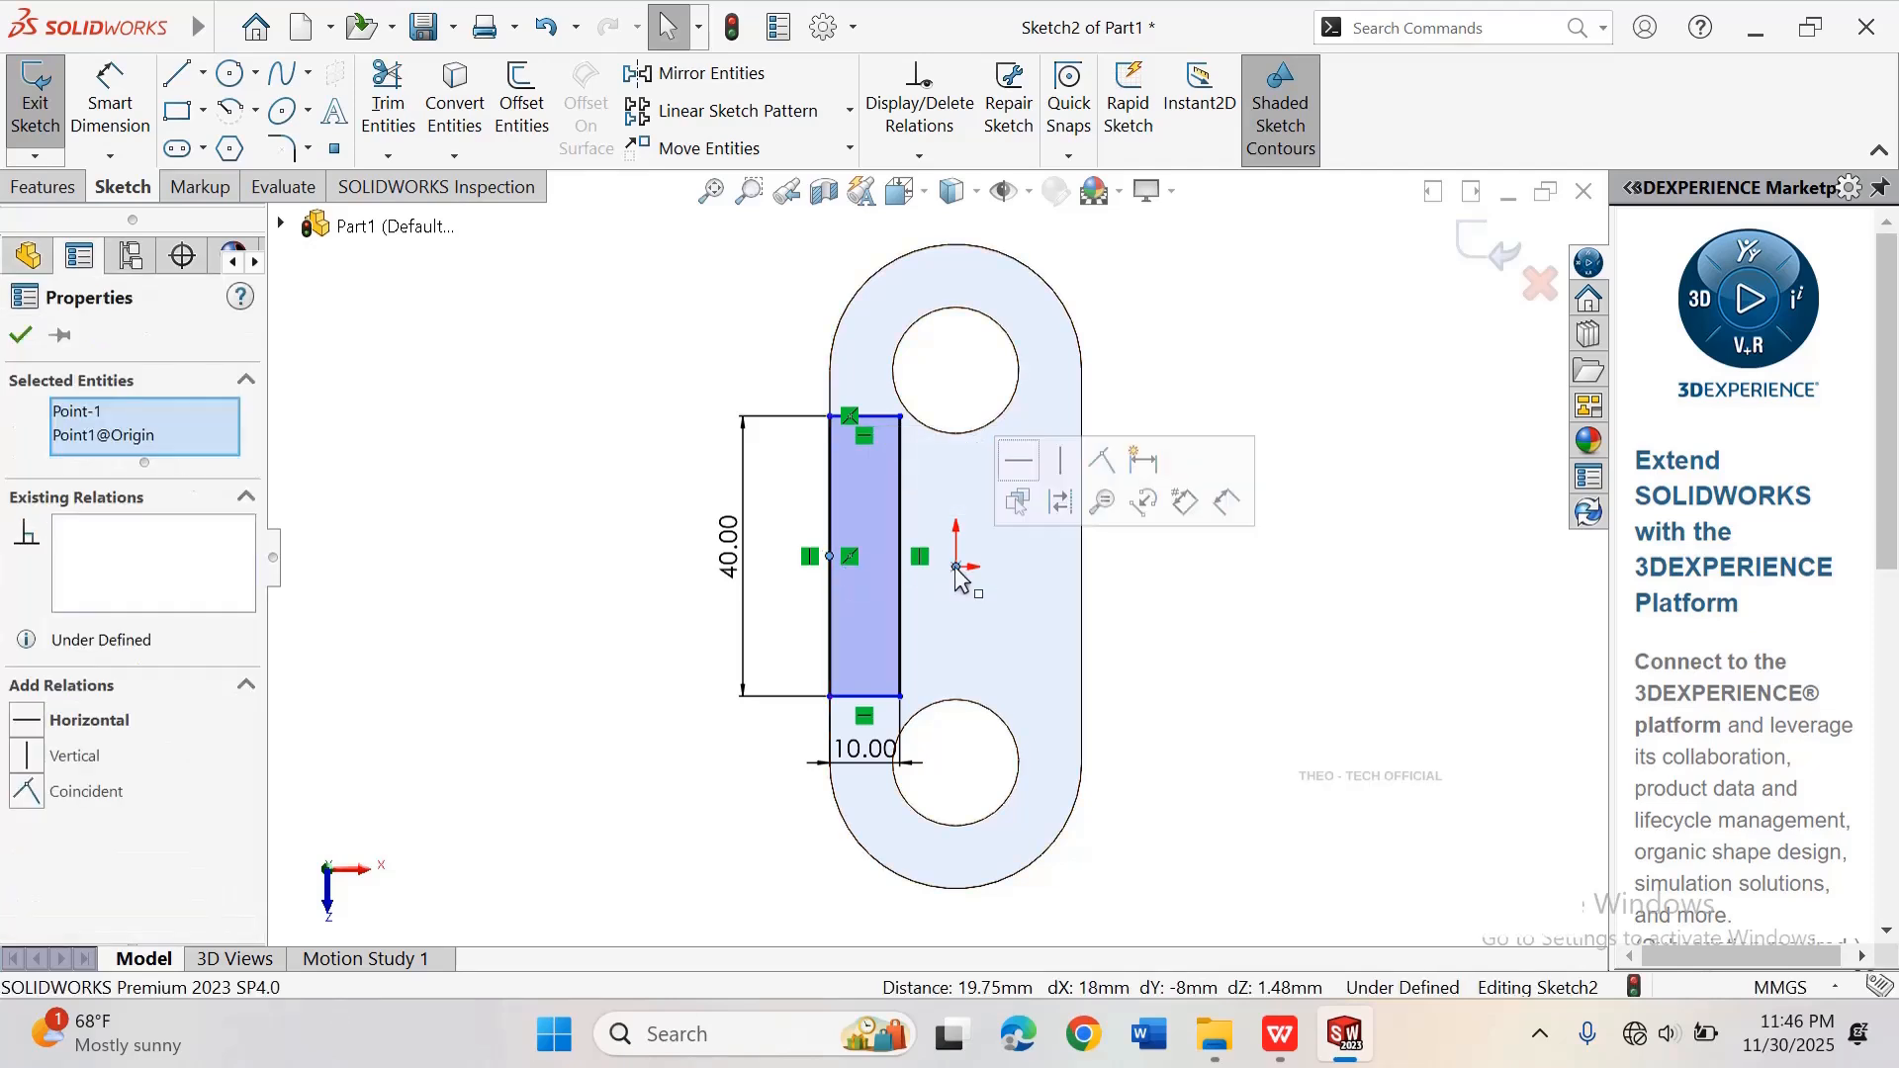
{"action": "left_click", "coordinate": [1029, 473]}
{"action": "left_click", "coordinate": [513, 406]}
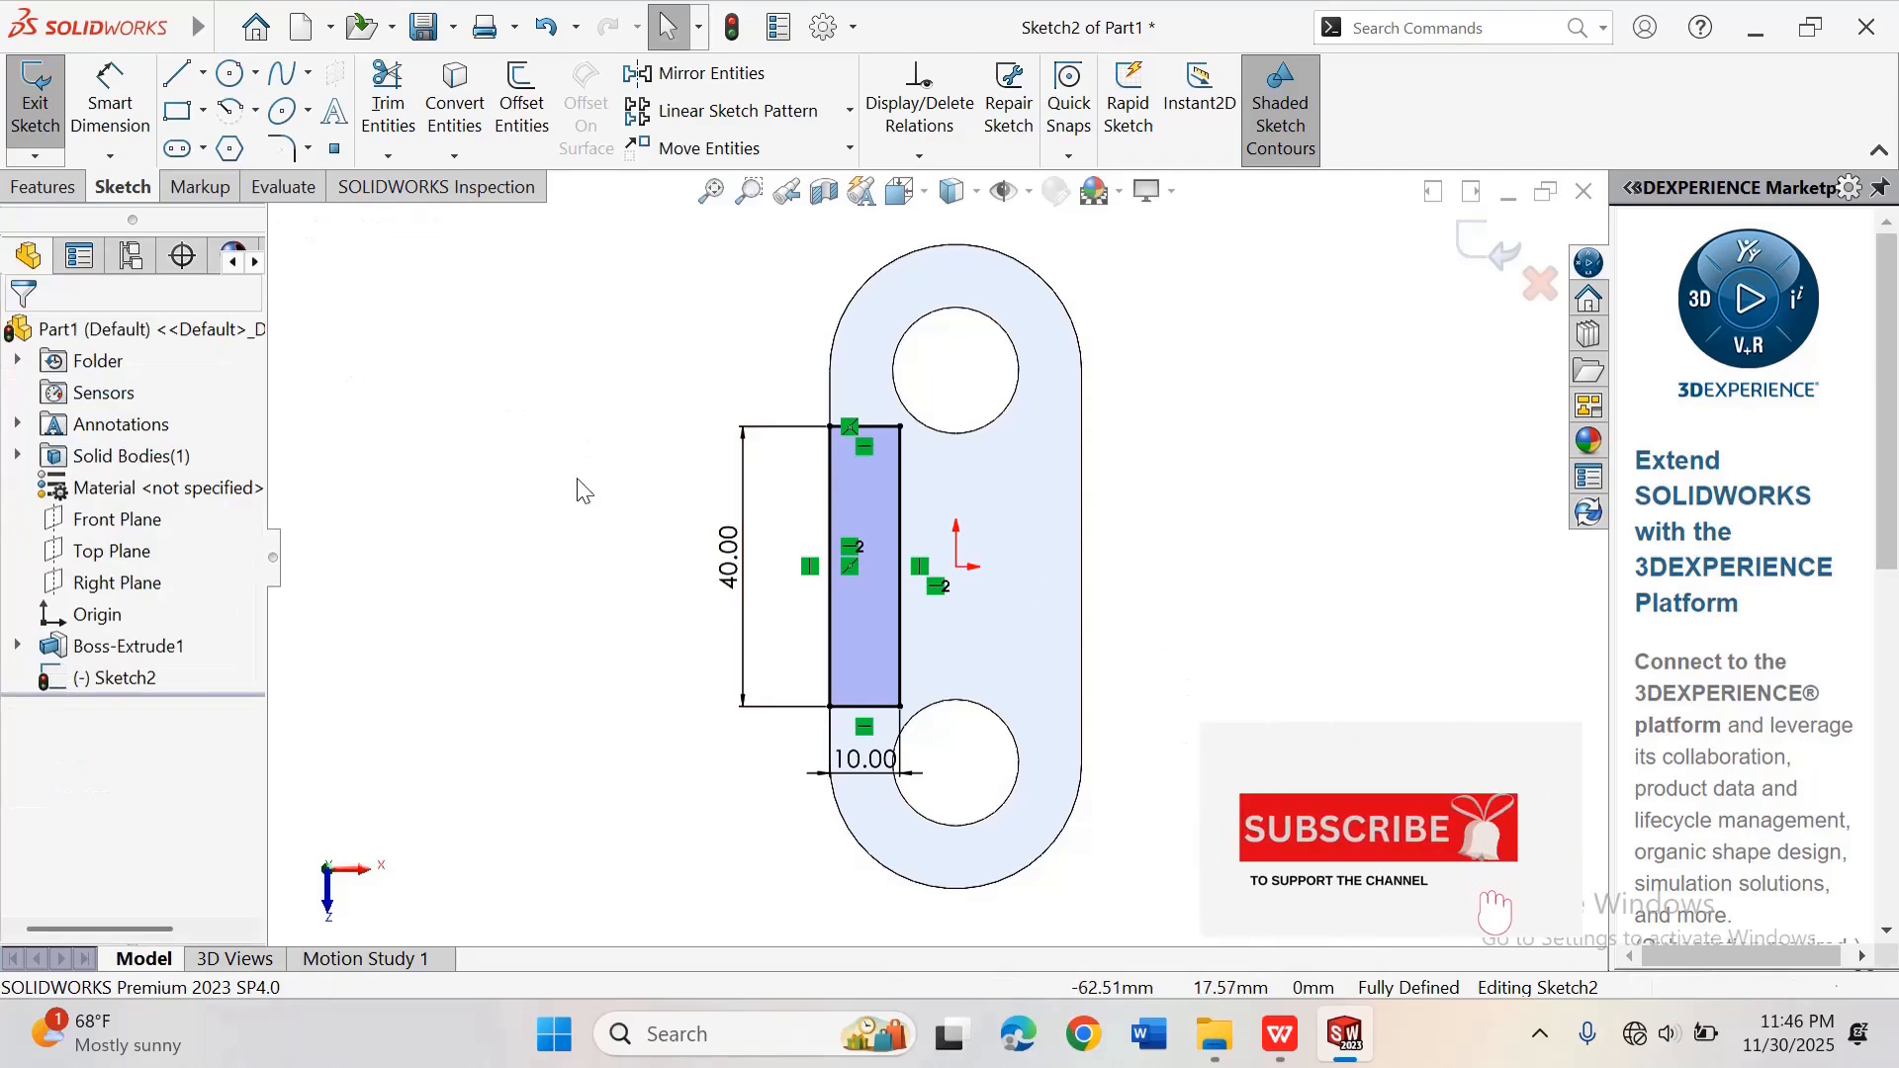
Step: Extrude the rectangle upward from the base plate as a blind boss 32 mm deep, merged with the plate
{"action": "right_click", "coordinate": [1177, 366]}
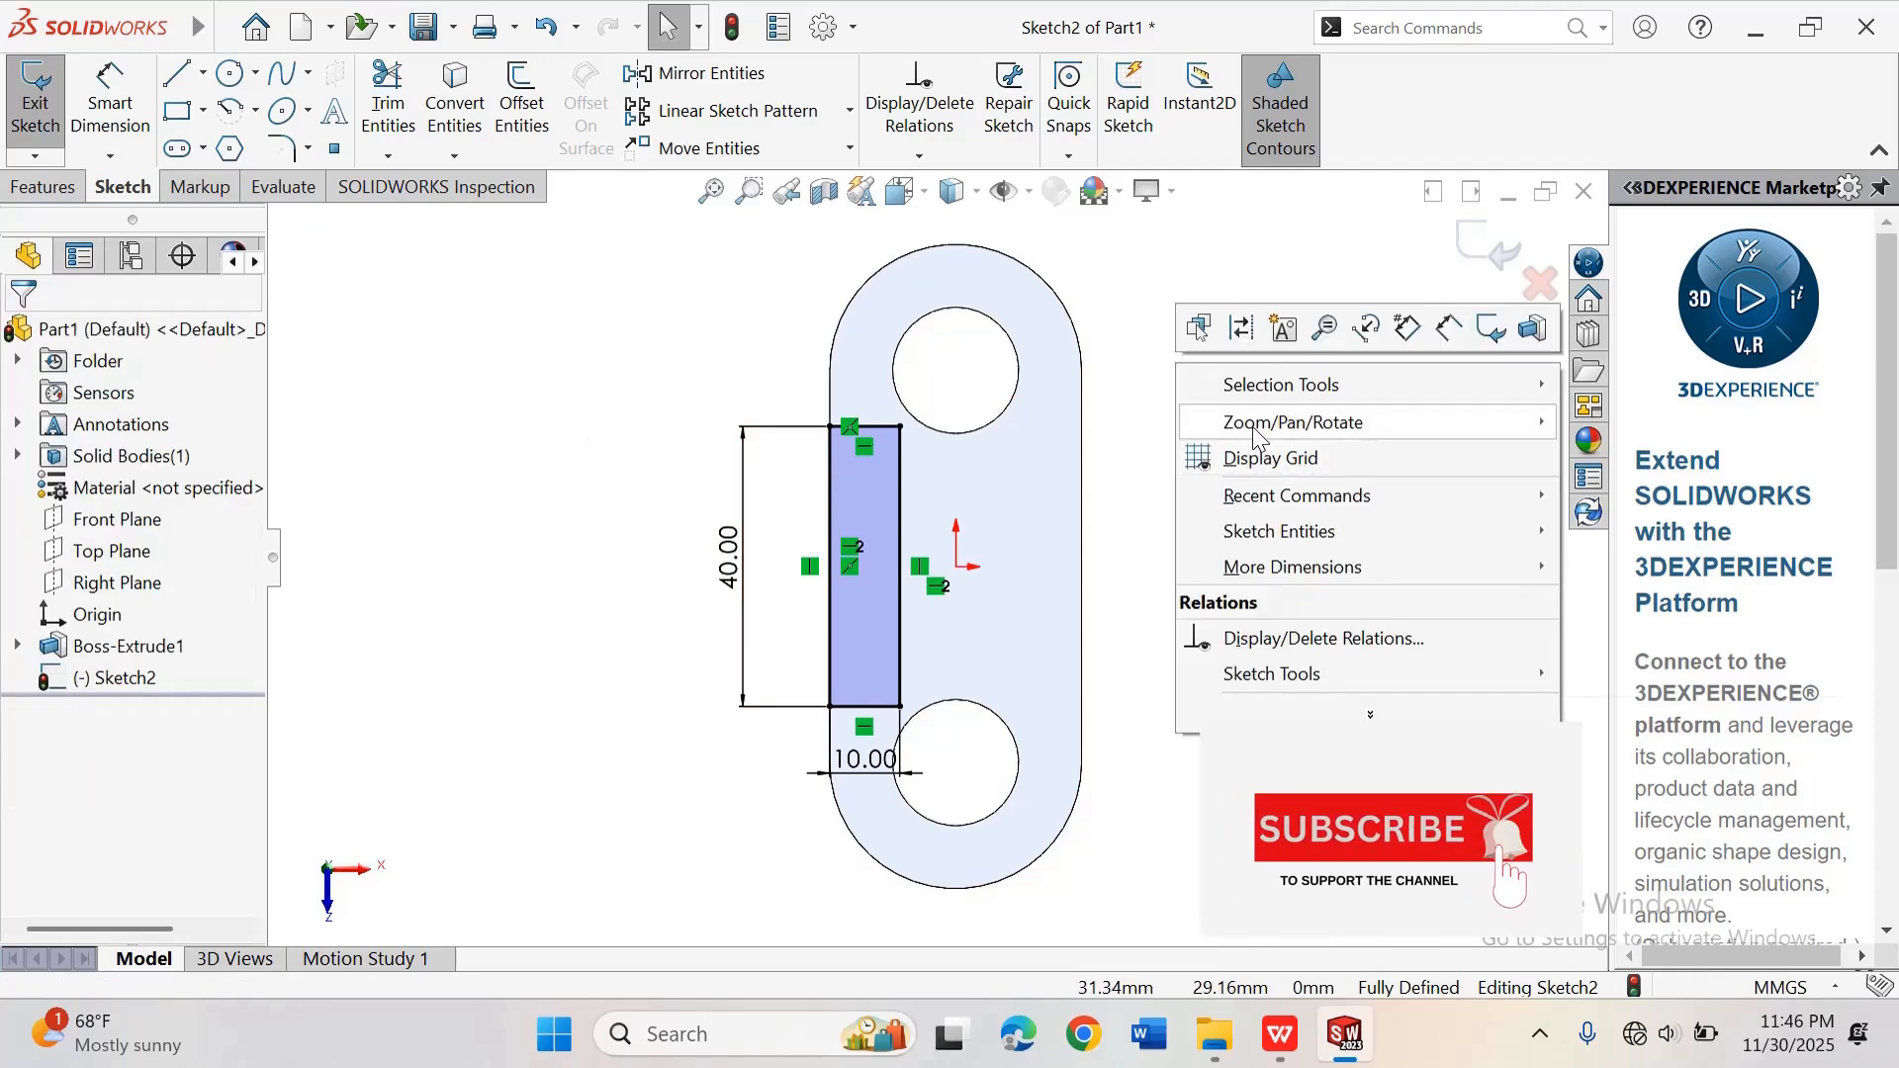
{"action": "mouse_move", "coordinate": [1385, 496]}
{"action": "left_click", "coordinate": [1627, 527]}
{"action": "mouse_move", "coordinate": [1247, 653]}
{"action": "left_mouse_down"}
{"action": "mouse_move", "coordinate": [1196, 357]}
{"action": "mouse_move", "coordinate": [1170, 386]}
{"action": "mouse_move", "coordinate": [1227, 409]}
{"action": "left_mouse_up"}
{"action": "right_click", "coordinate": [1228, 410]}
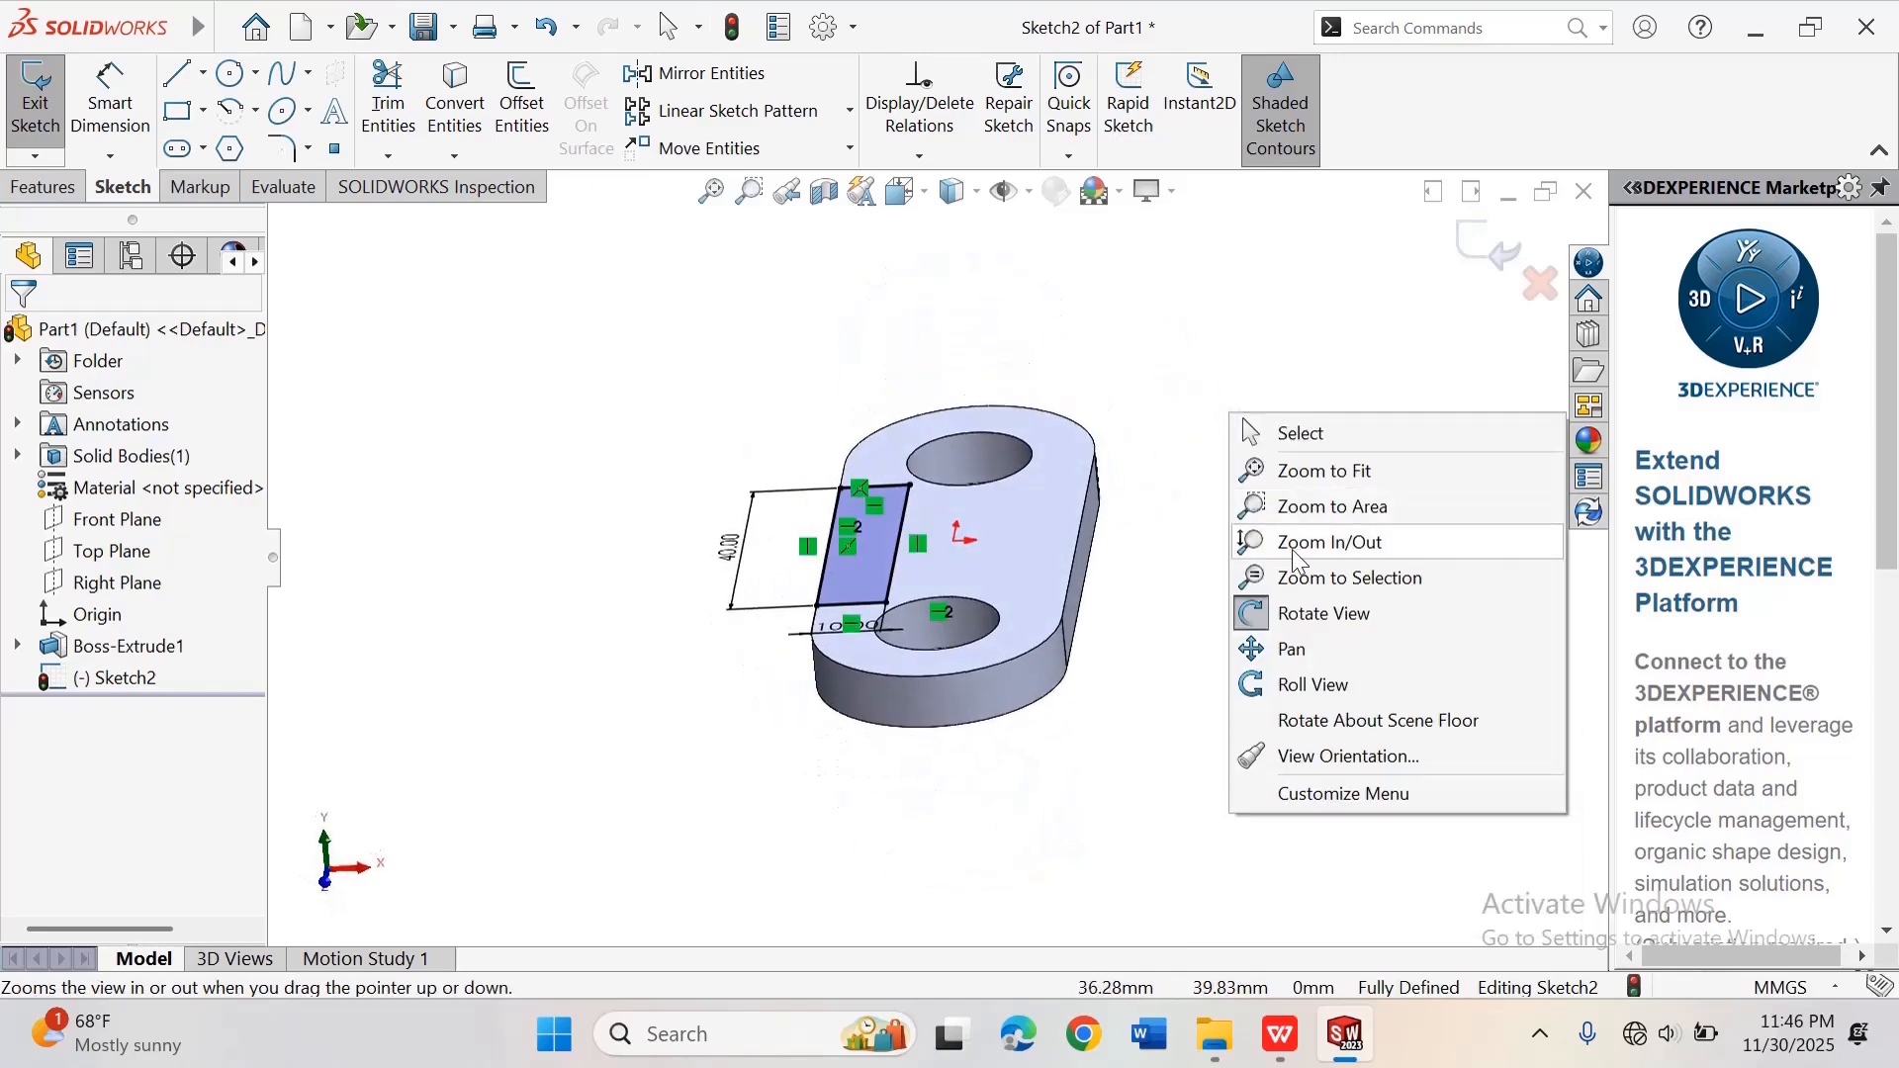
{"action": "left_click", "coordinate": [1306, 615]}
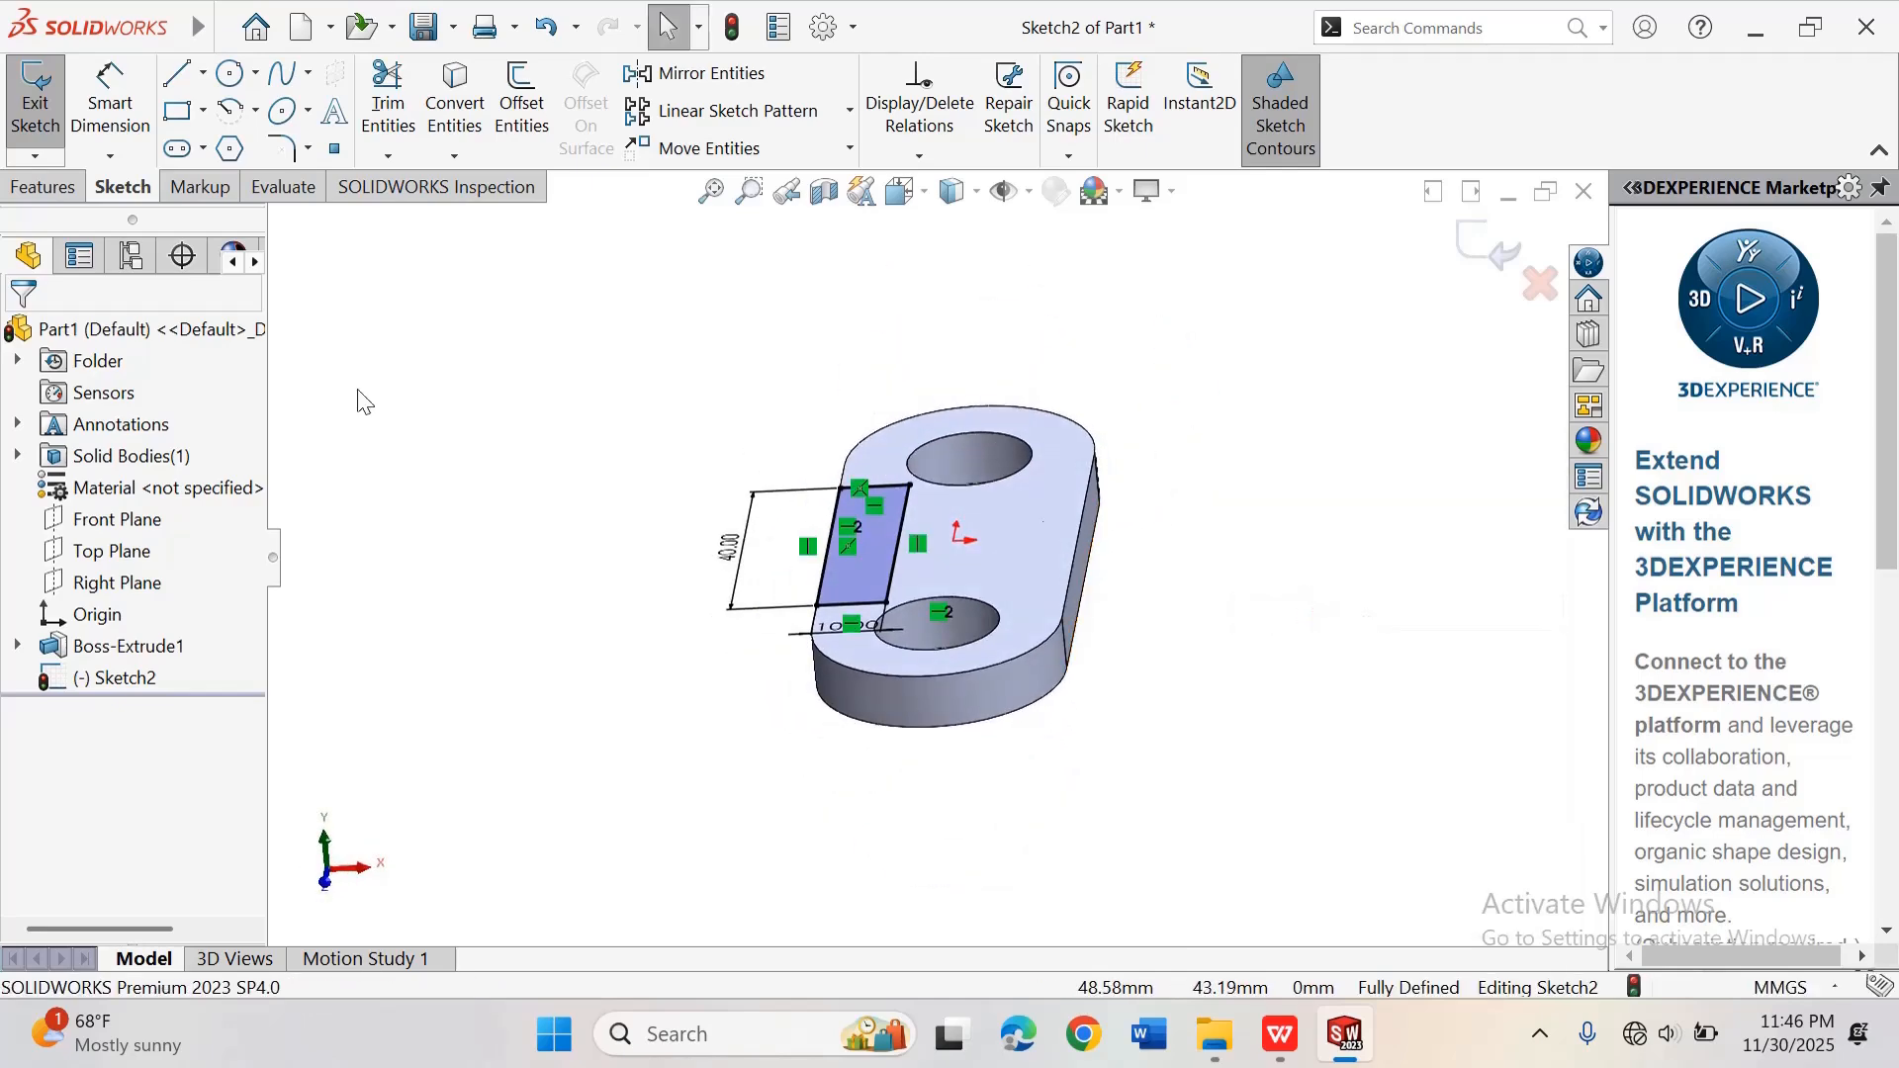
{"action": "left_click", "coordinate": [51, 184]}
{"action": "left_click", "coordinate": [48, 99]}
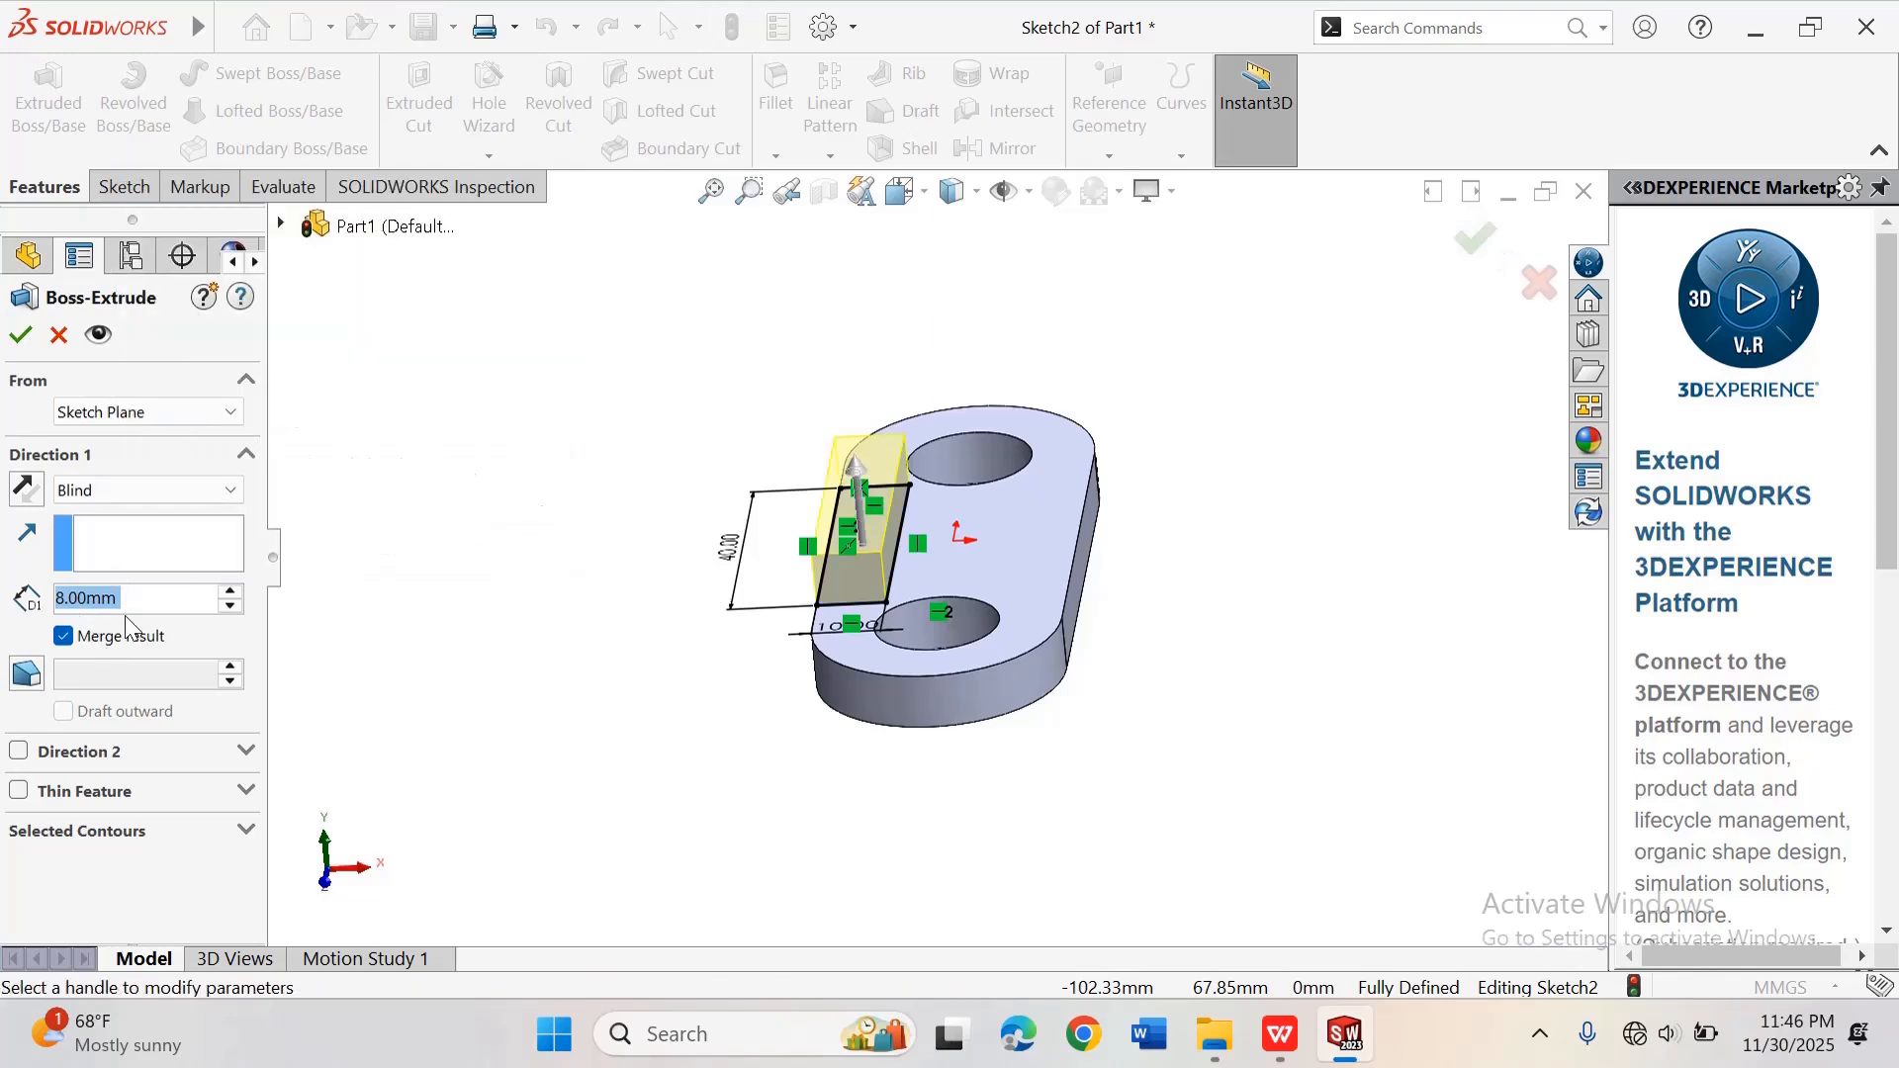
{"action": "type", "text": "32"}
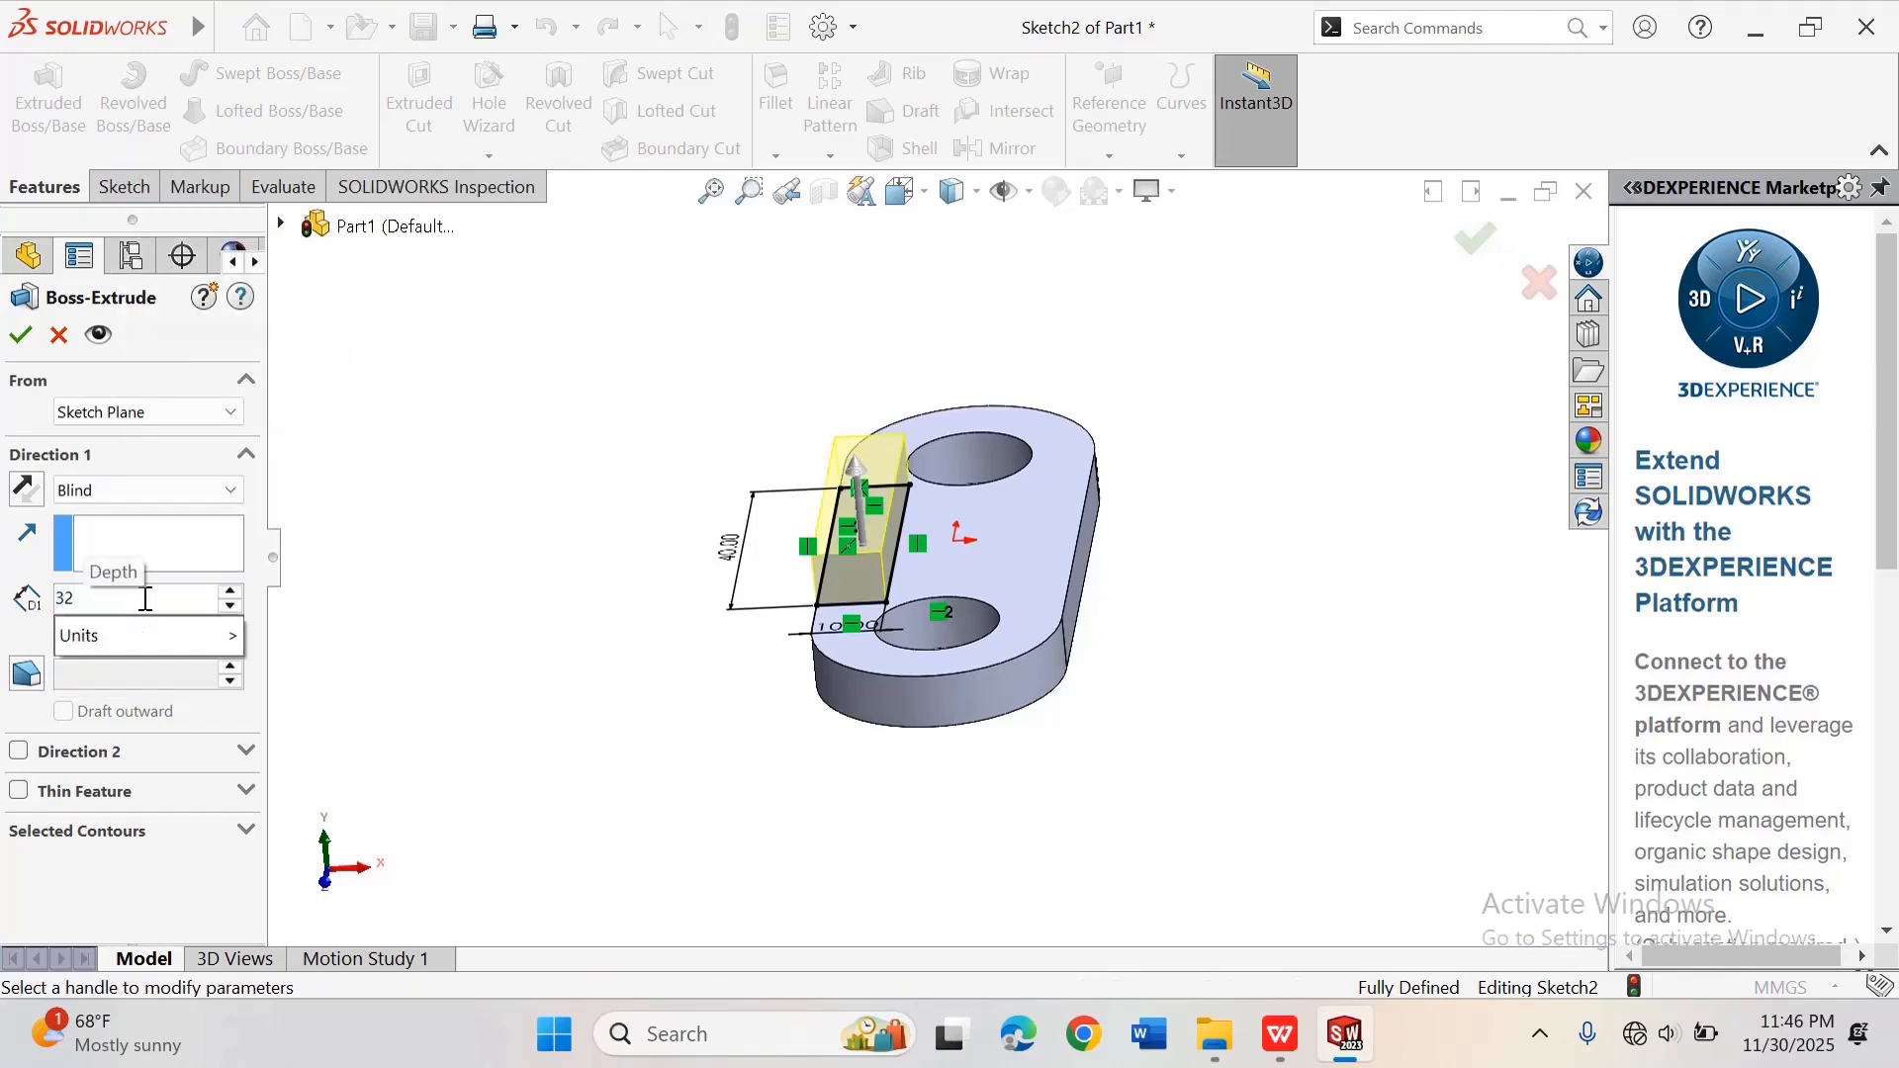
{"action": "key", "text": "Return"}
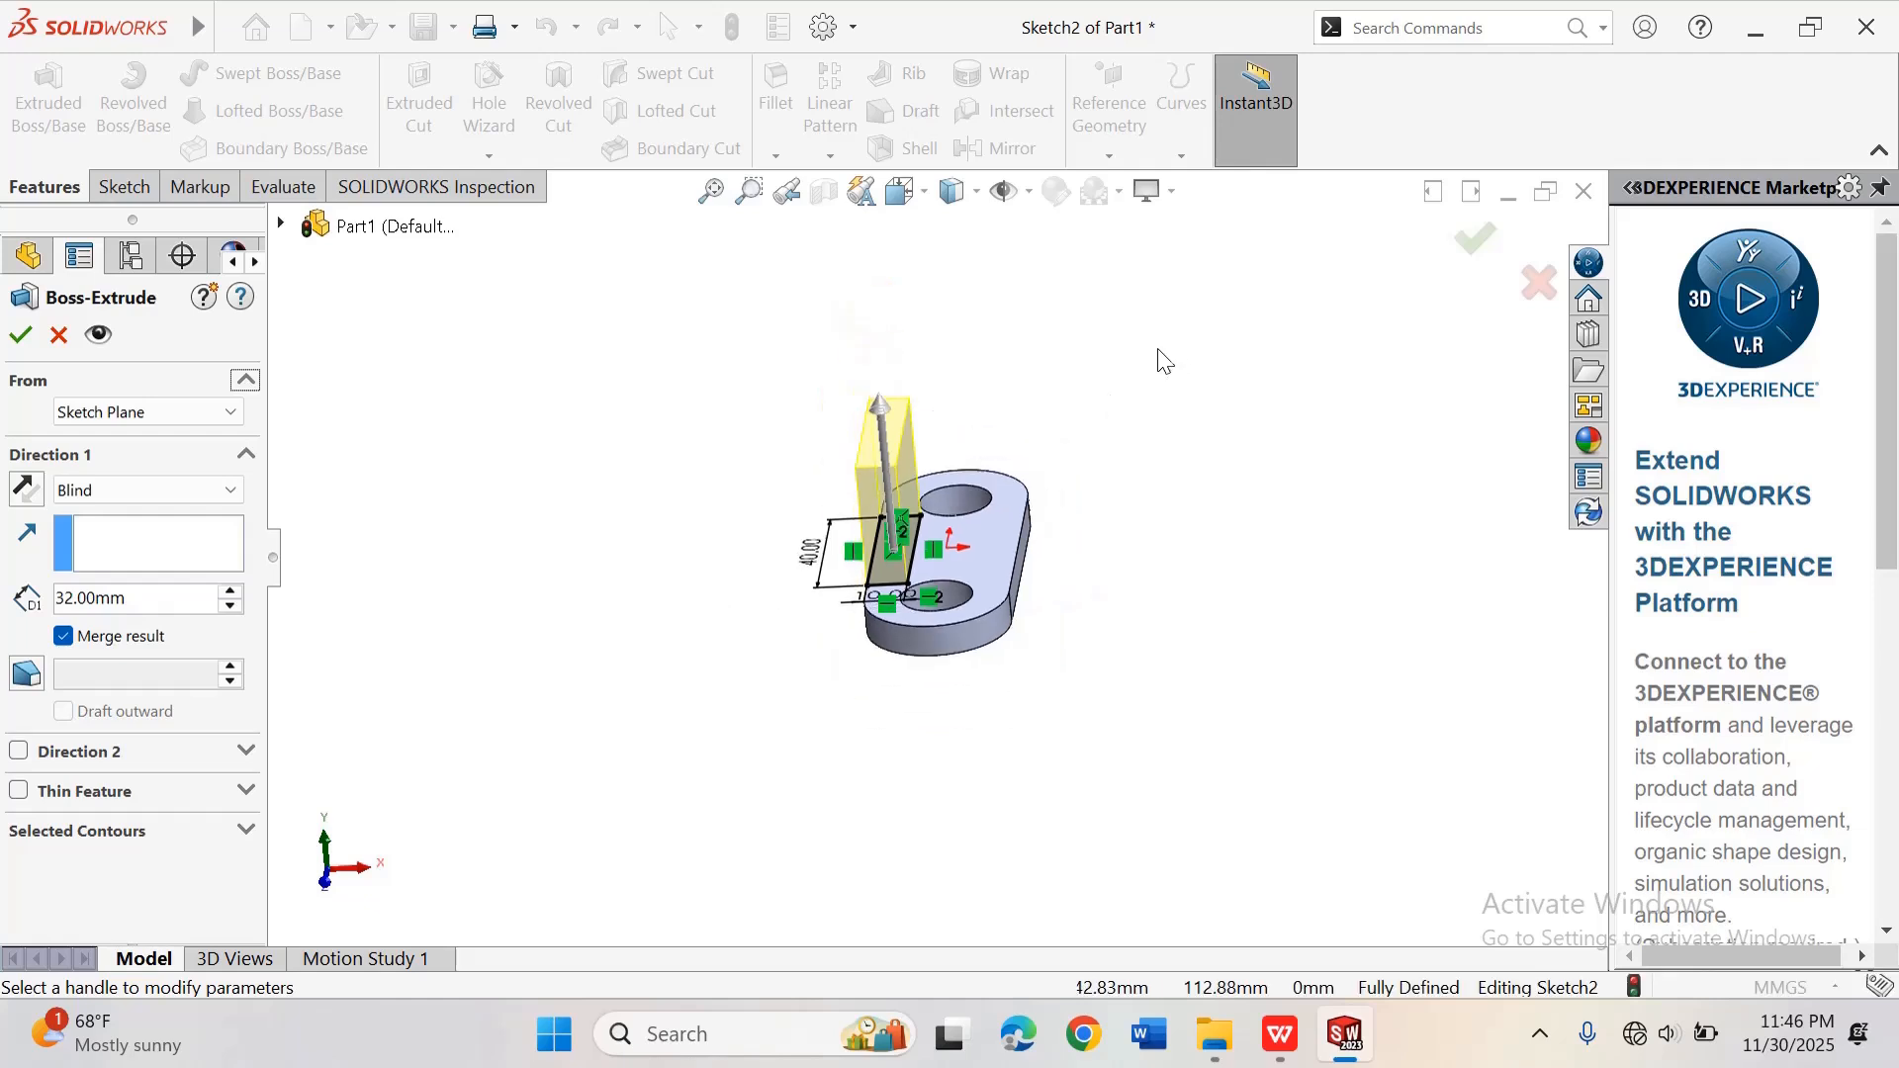
{"action": "left_click", "coordinate": [20, 334]}
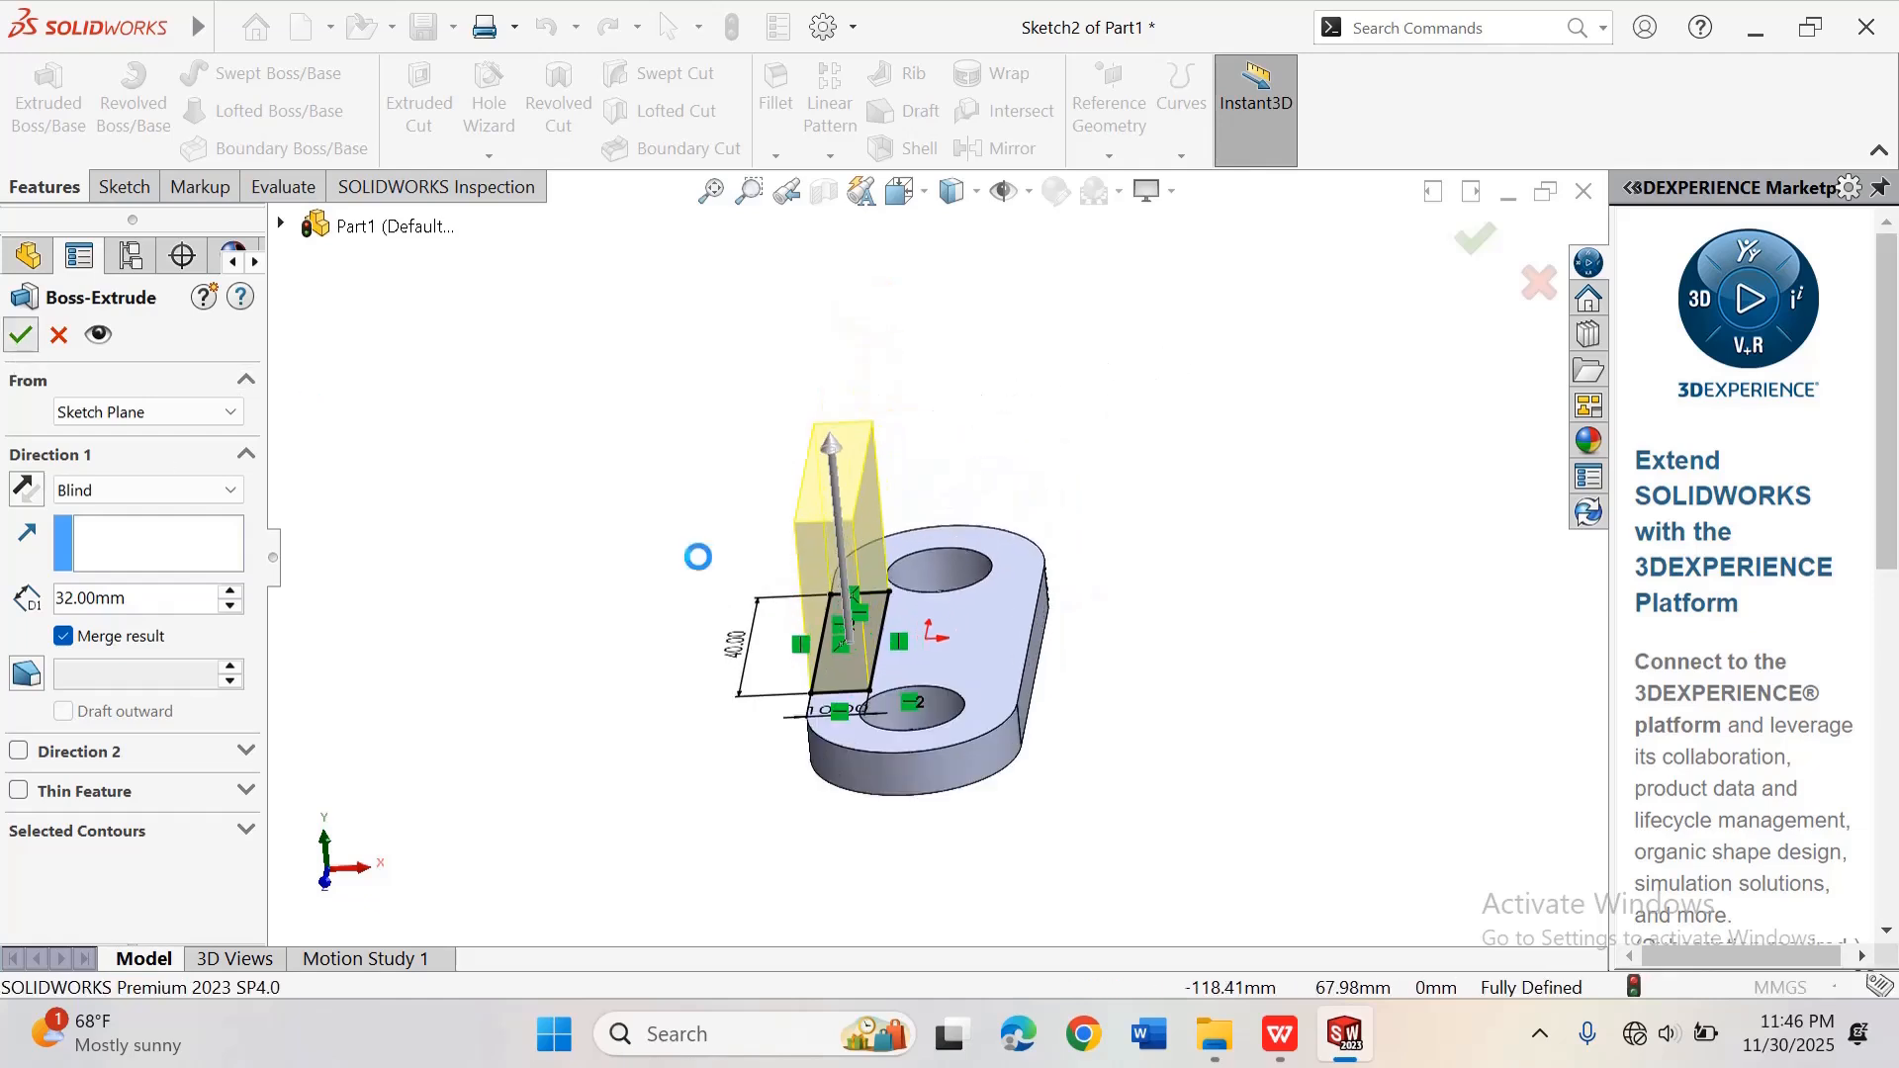
{"action": "left_click", "coordinate": [1146, 465]}
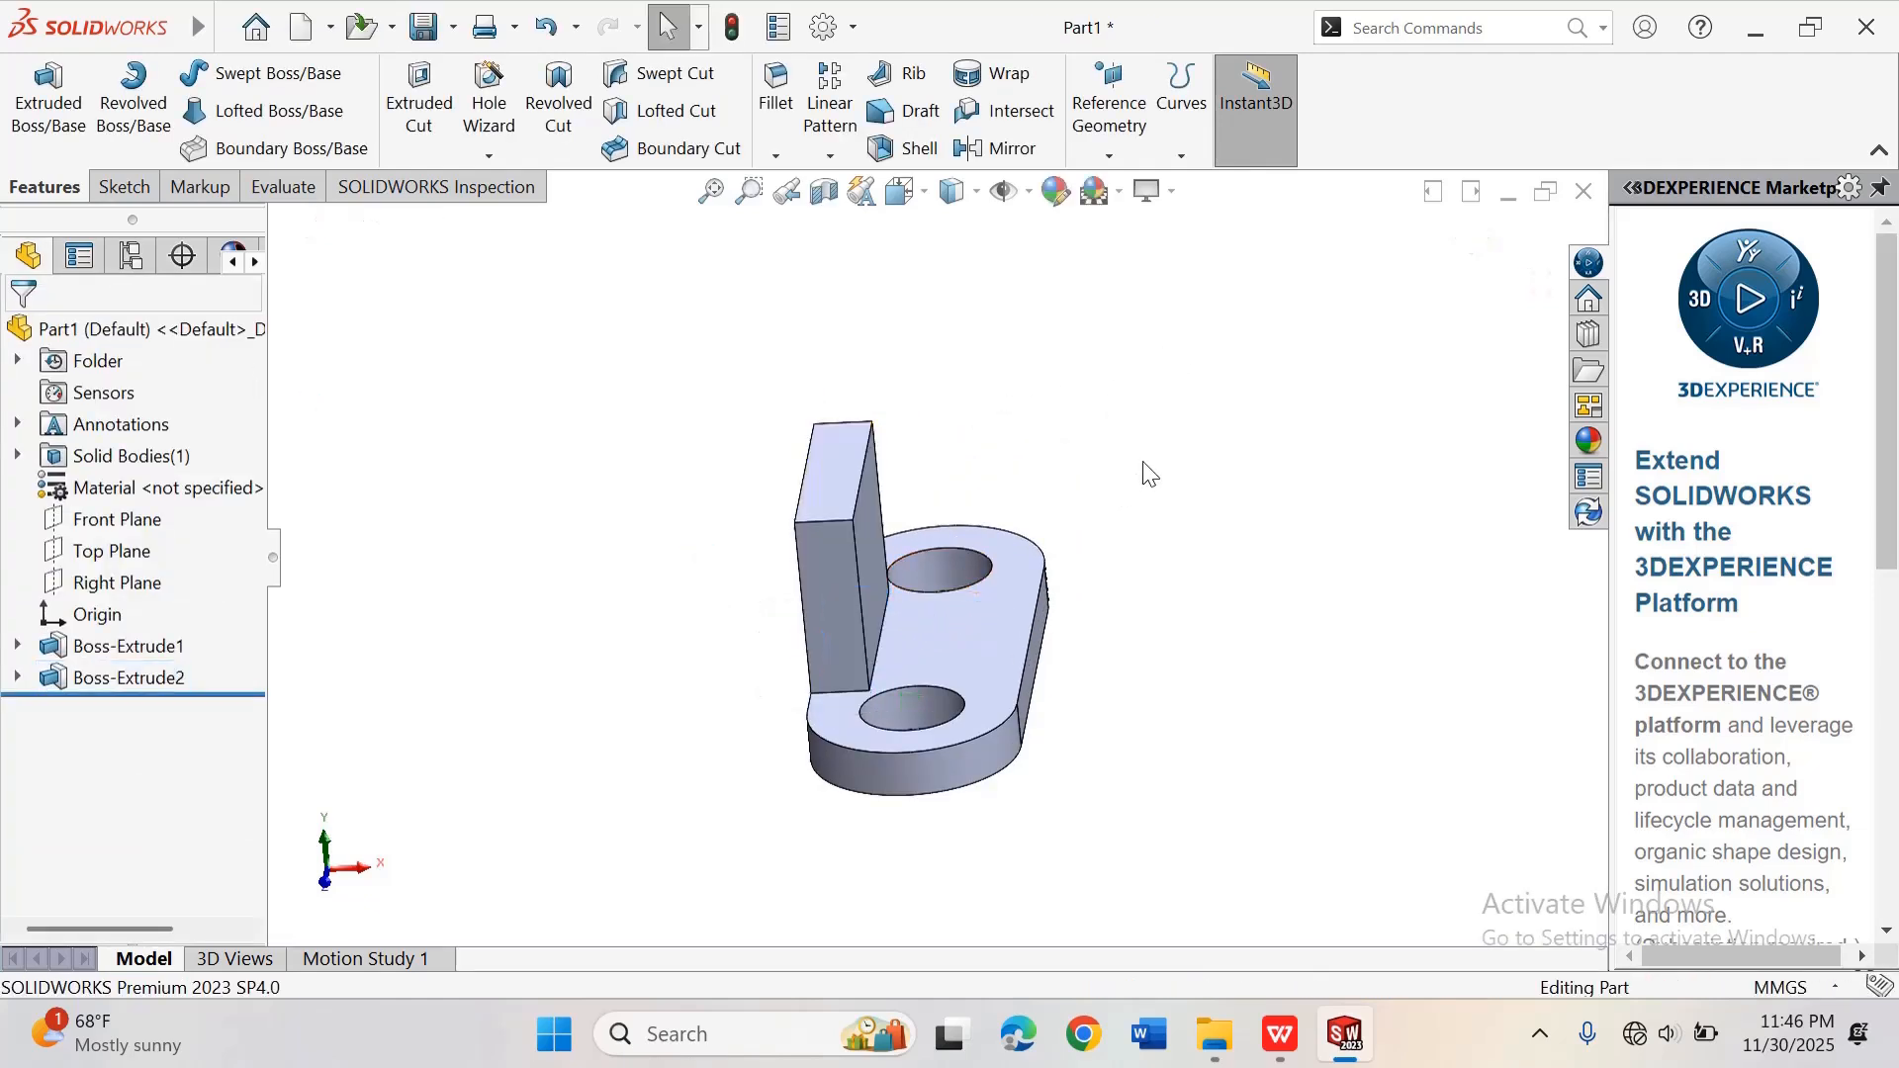
Step: Compare the model in isometric view with Part3-3.pdf and Part3.pdf to examine the sloping rib, and return to SOLIDWORKS
{"action": "key", "text": "ctrl+7"}
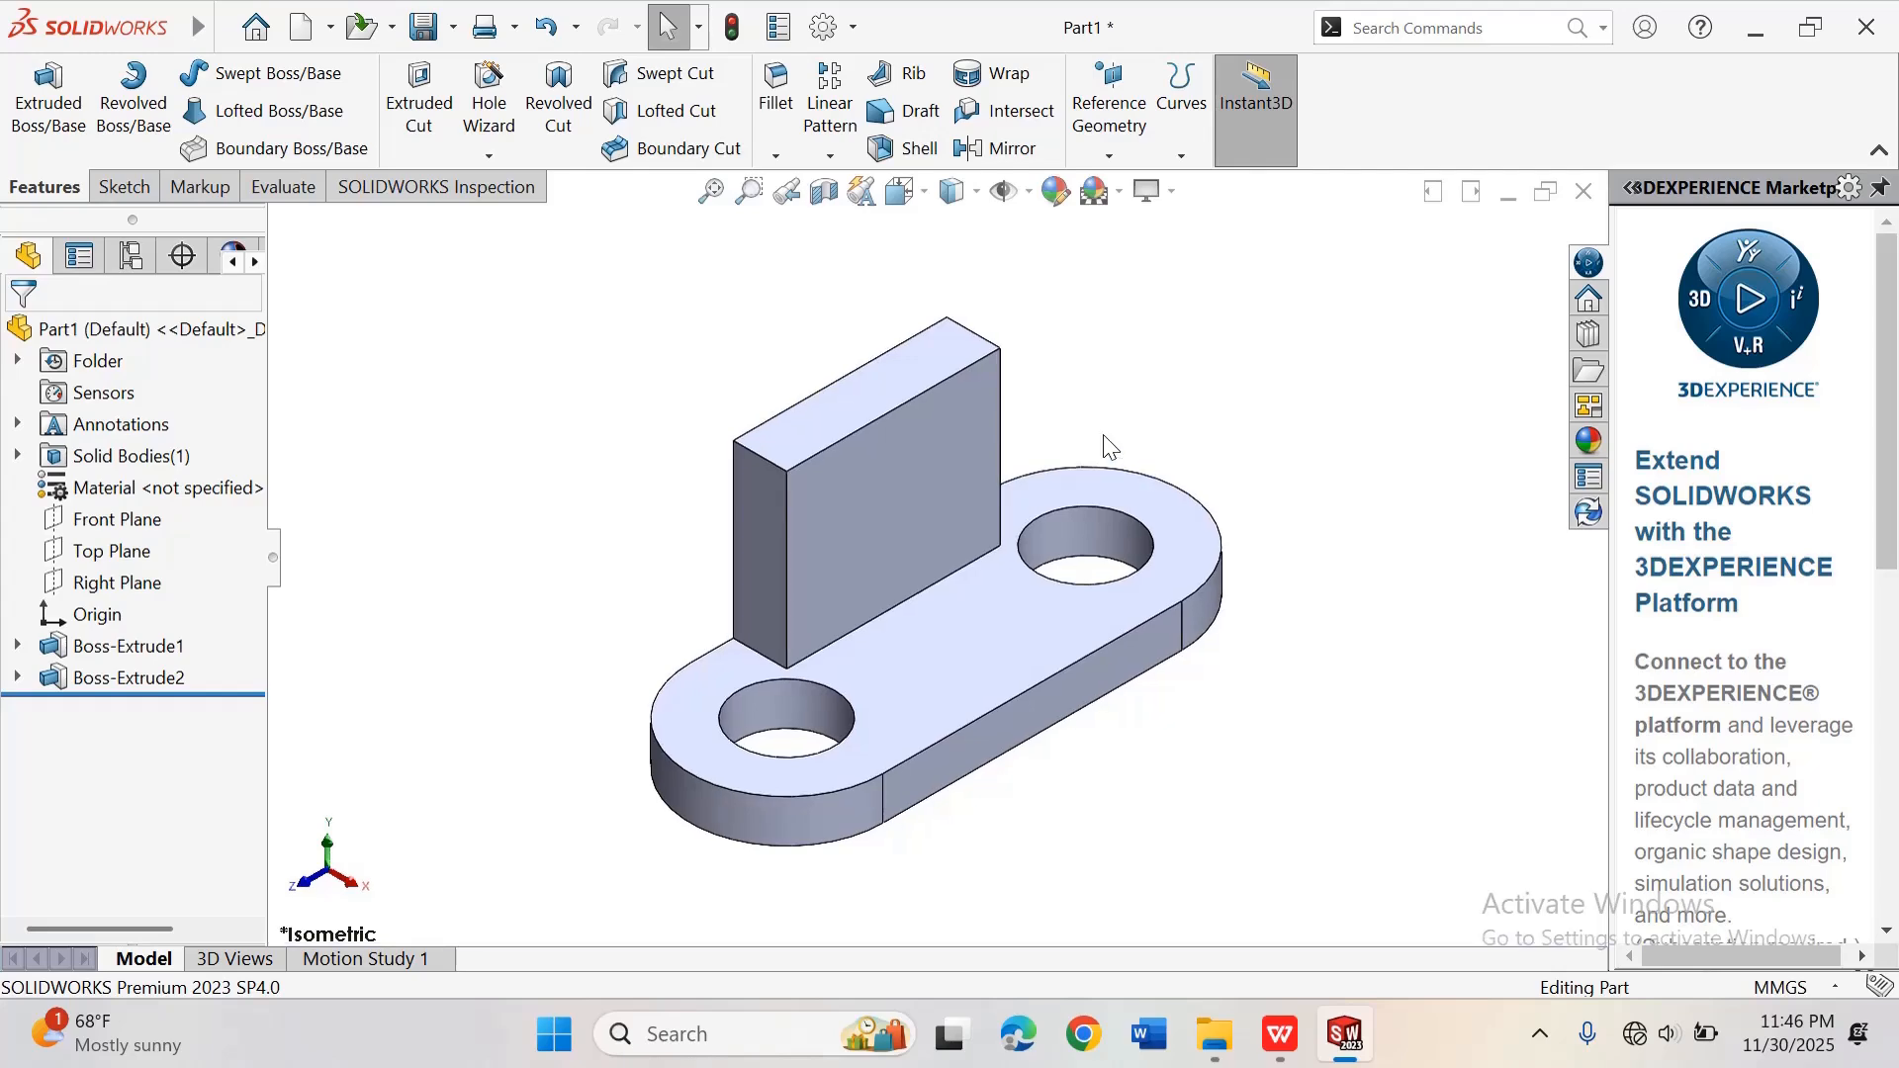
{"action": "mouse_move", "coordinate": [1281, 1034]}
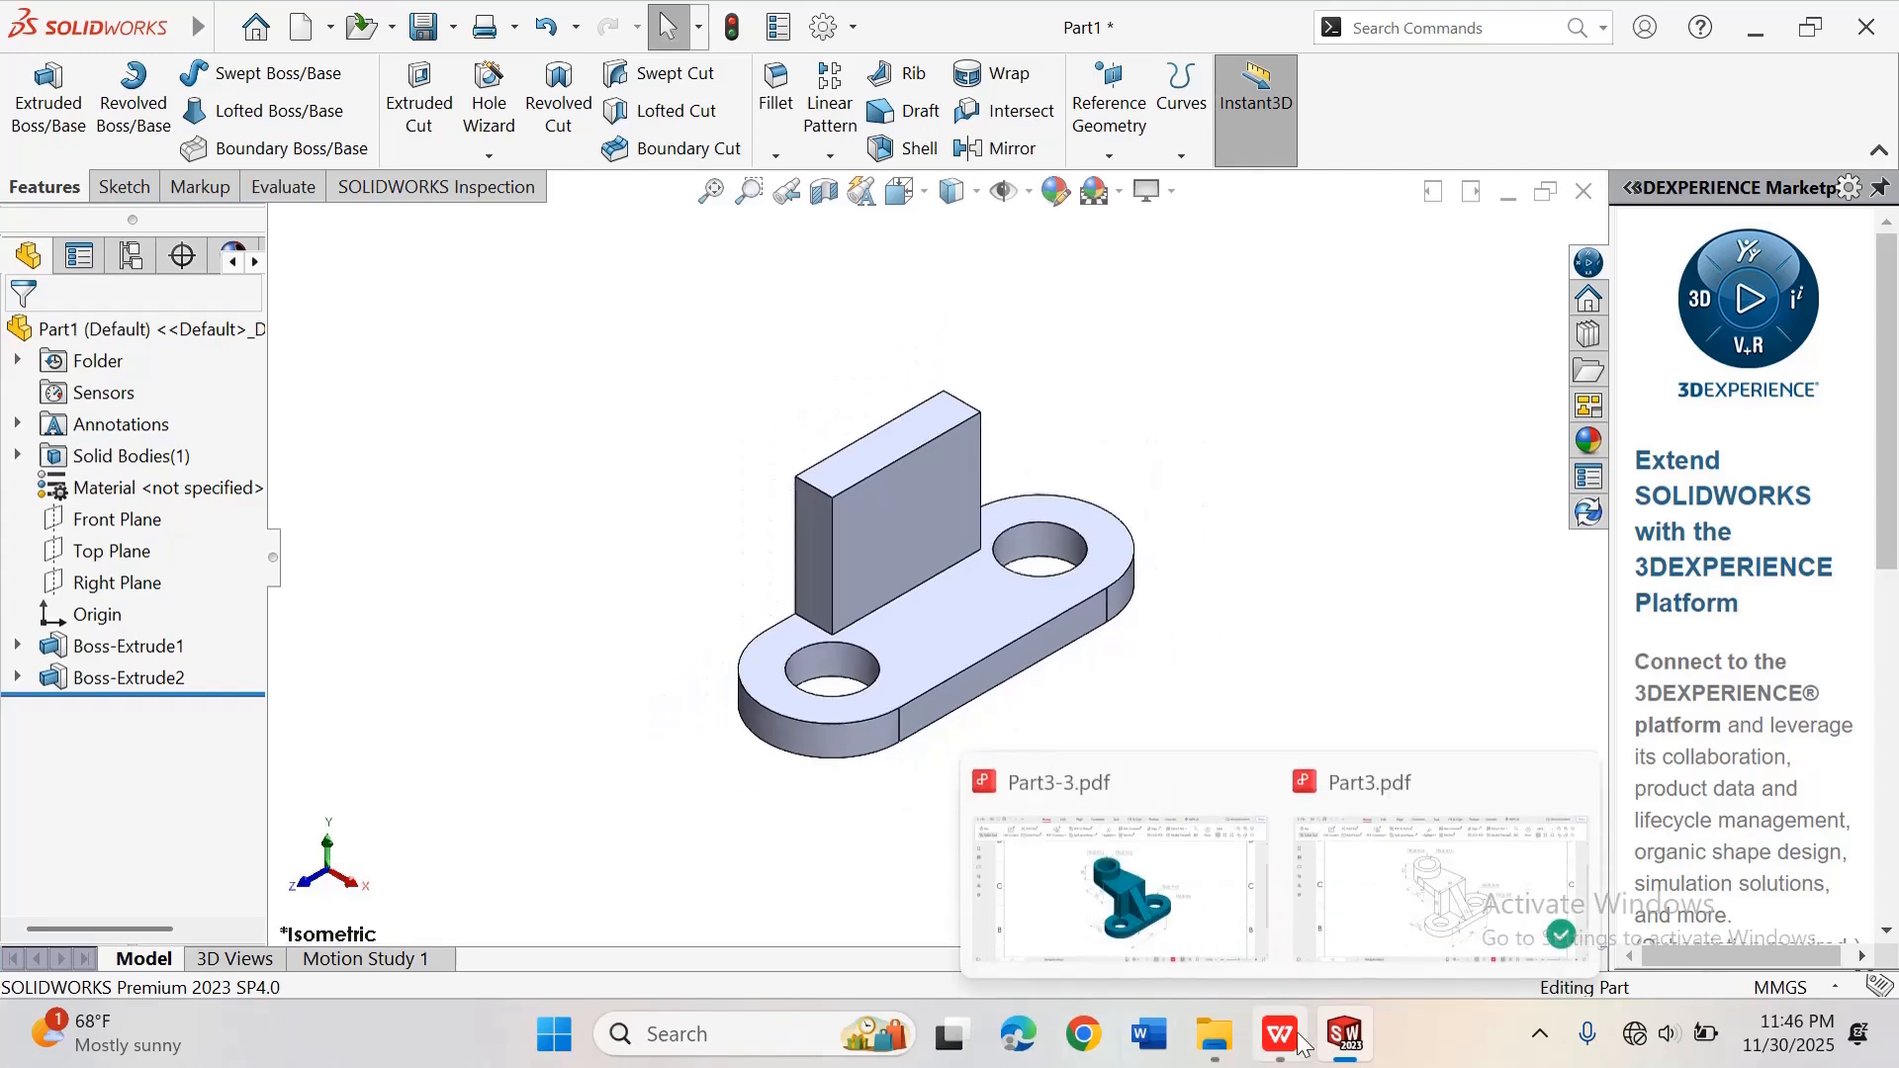
{"action": "left_click", "coordinate": [1204, 905]}
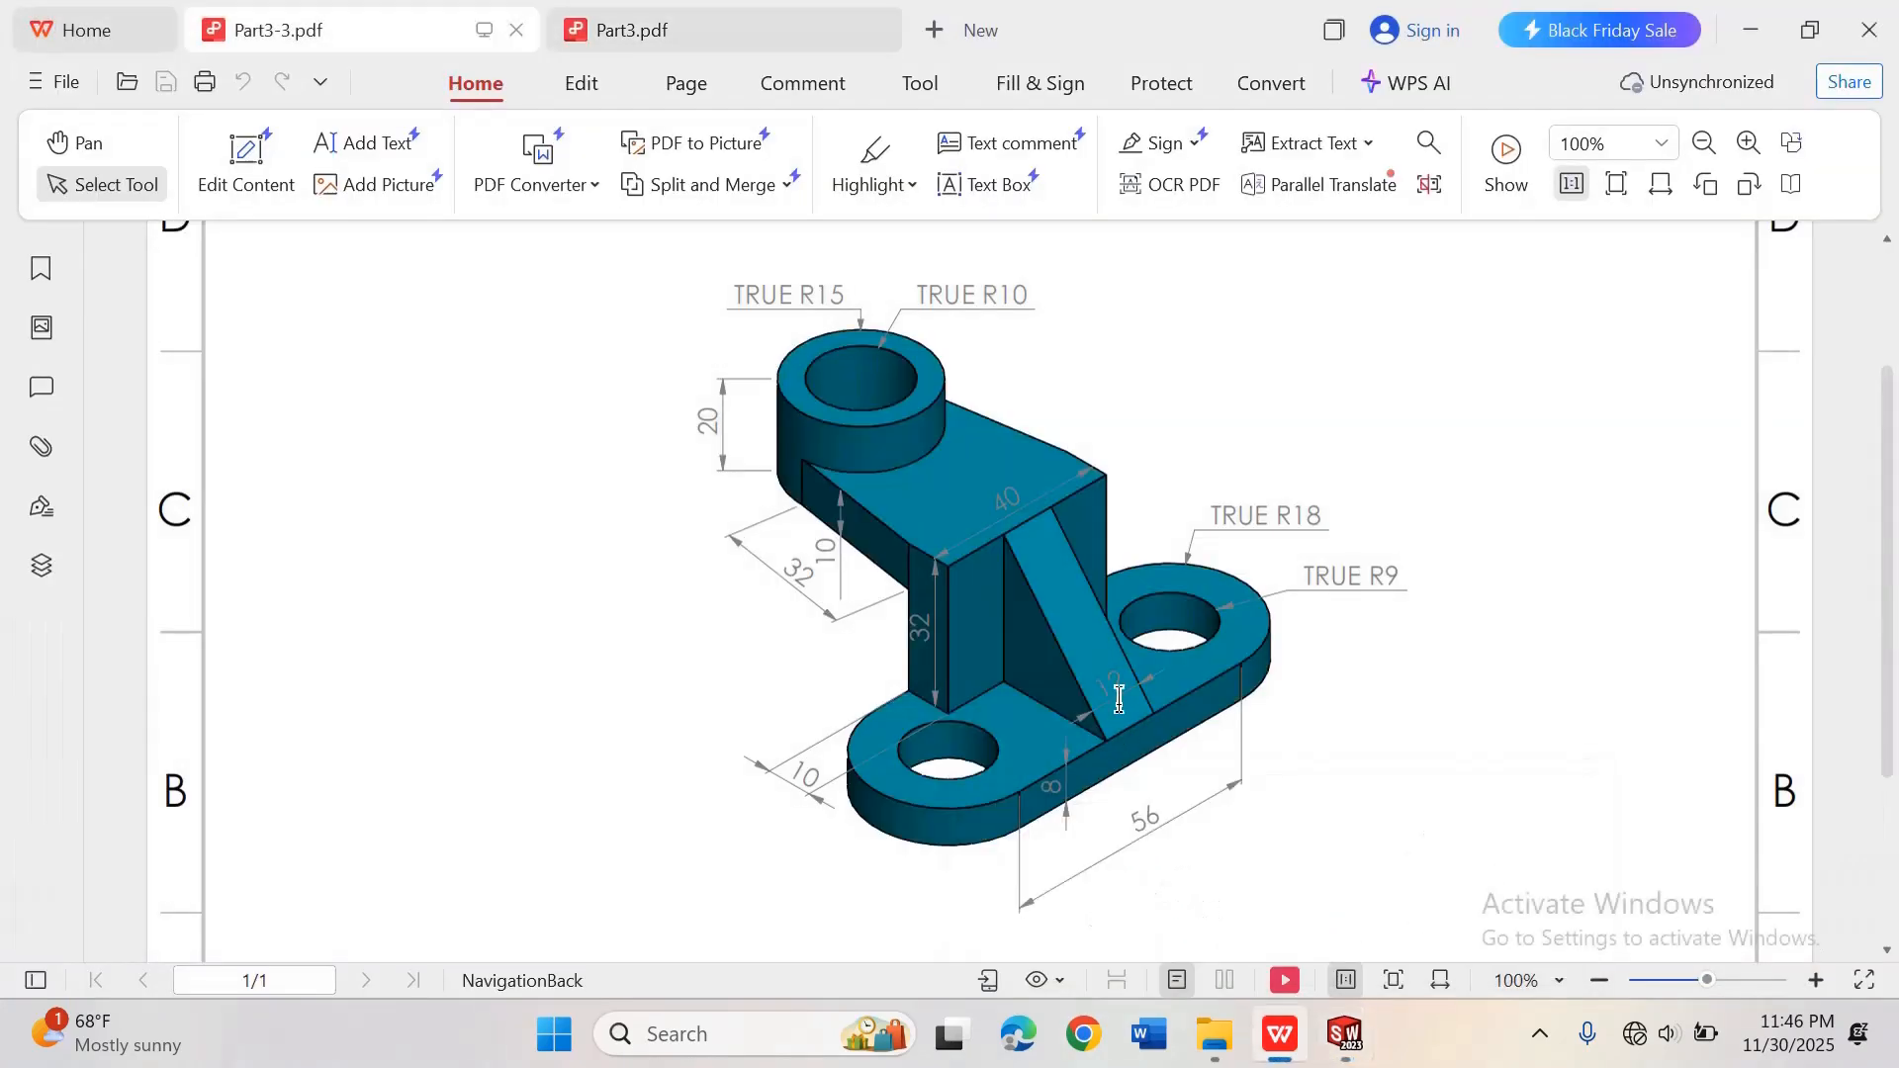
{"action": "mouse_move", "coordinate": [1281, 1039]}
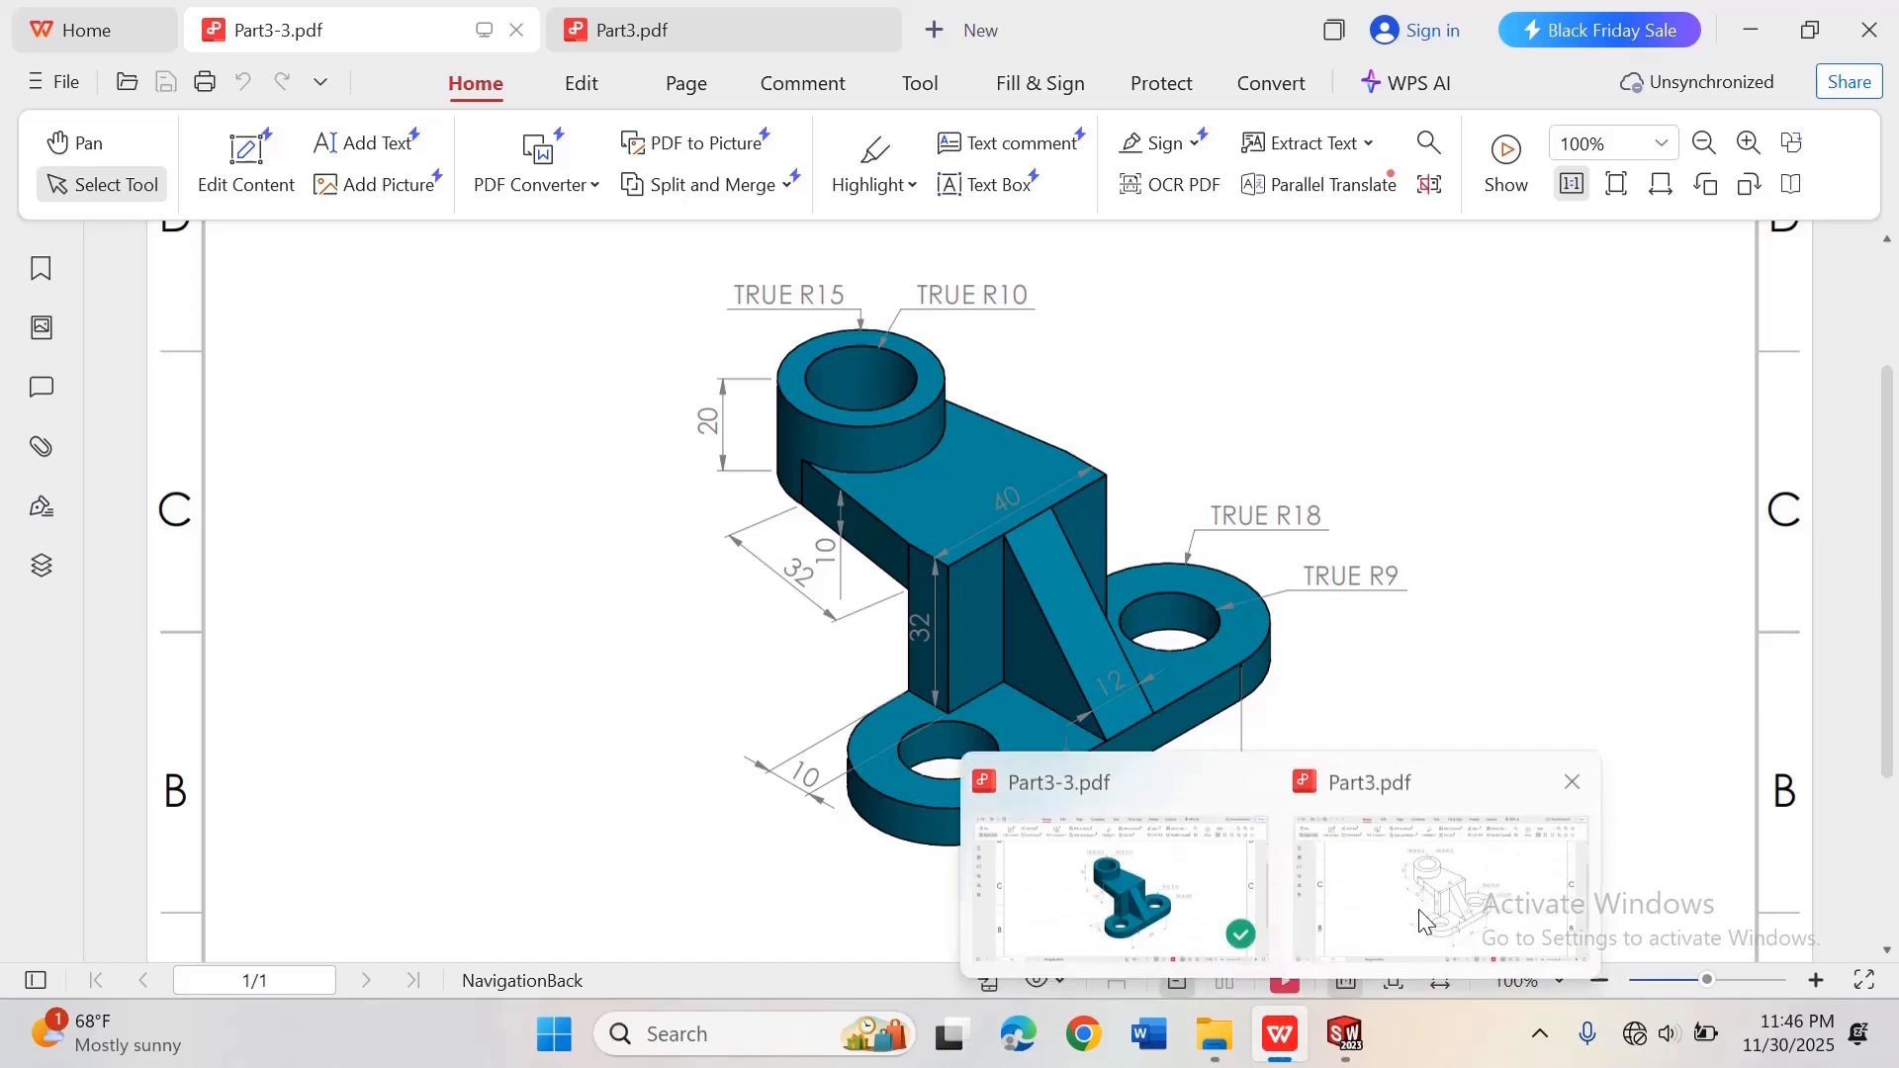
{"action": "left_click", "coordinate": [1418, 910]}
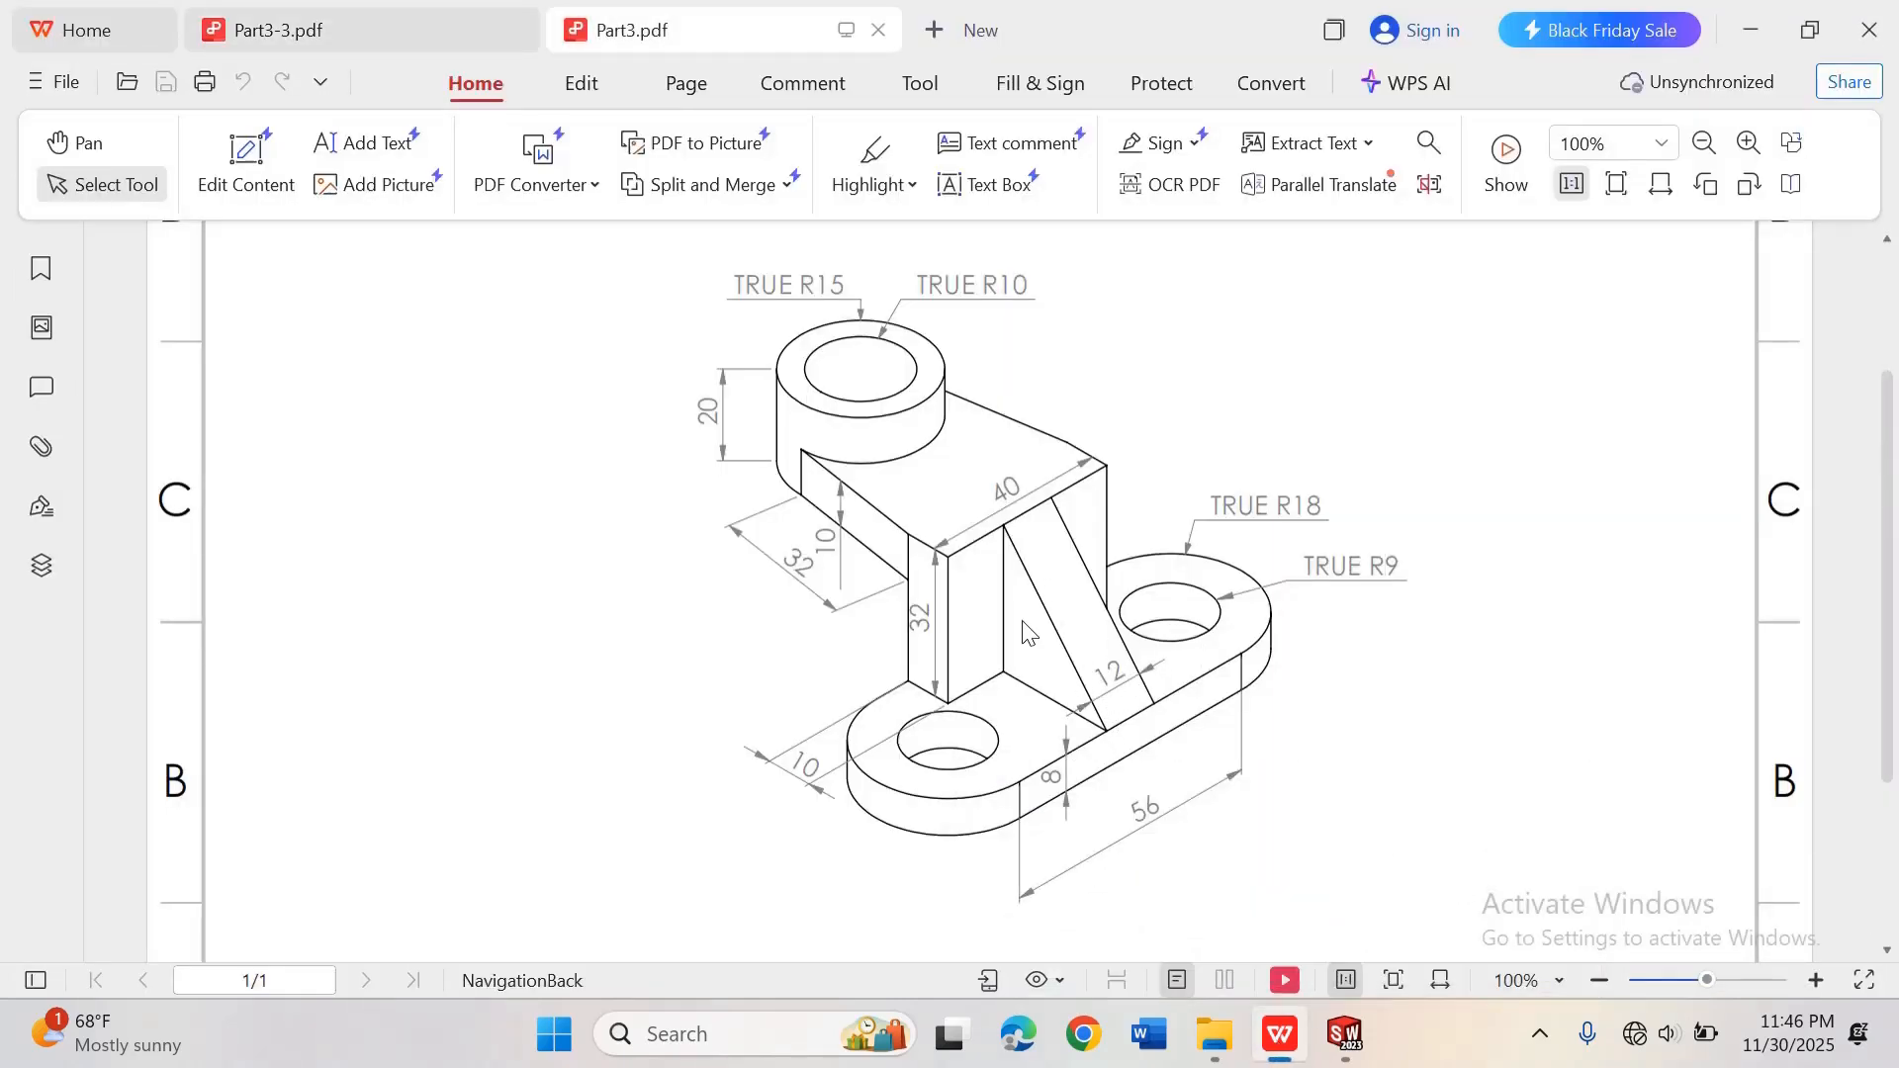
{"action": "mouse_move", "coordinate": [1321, 1053]}
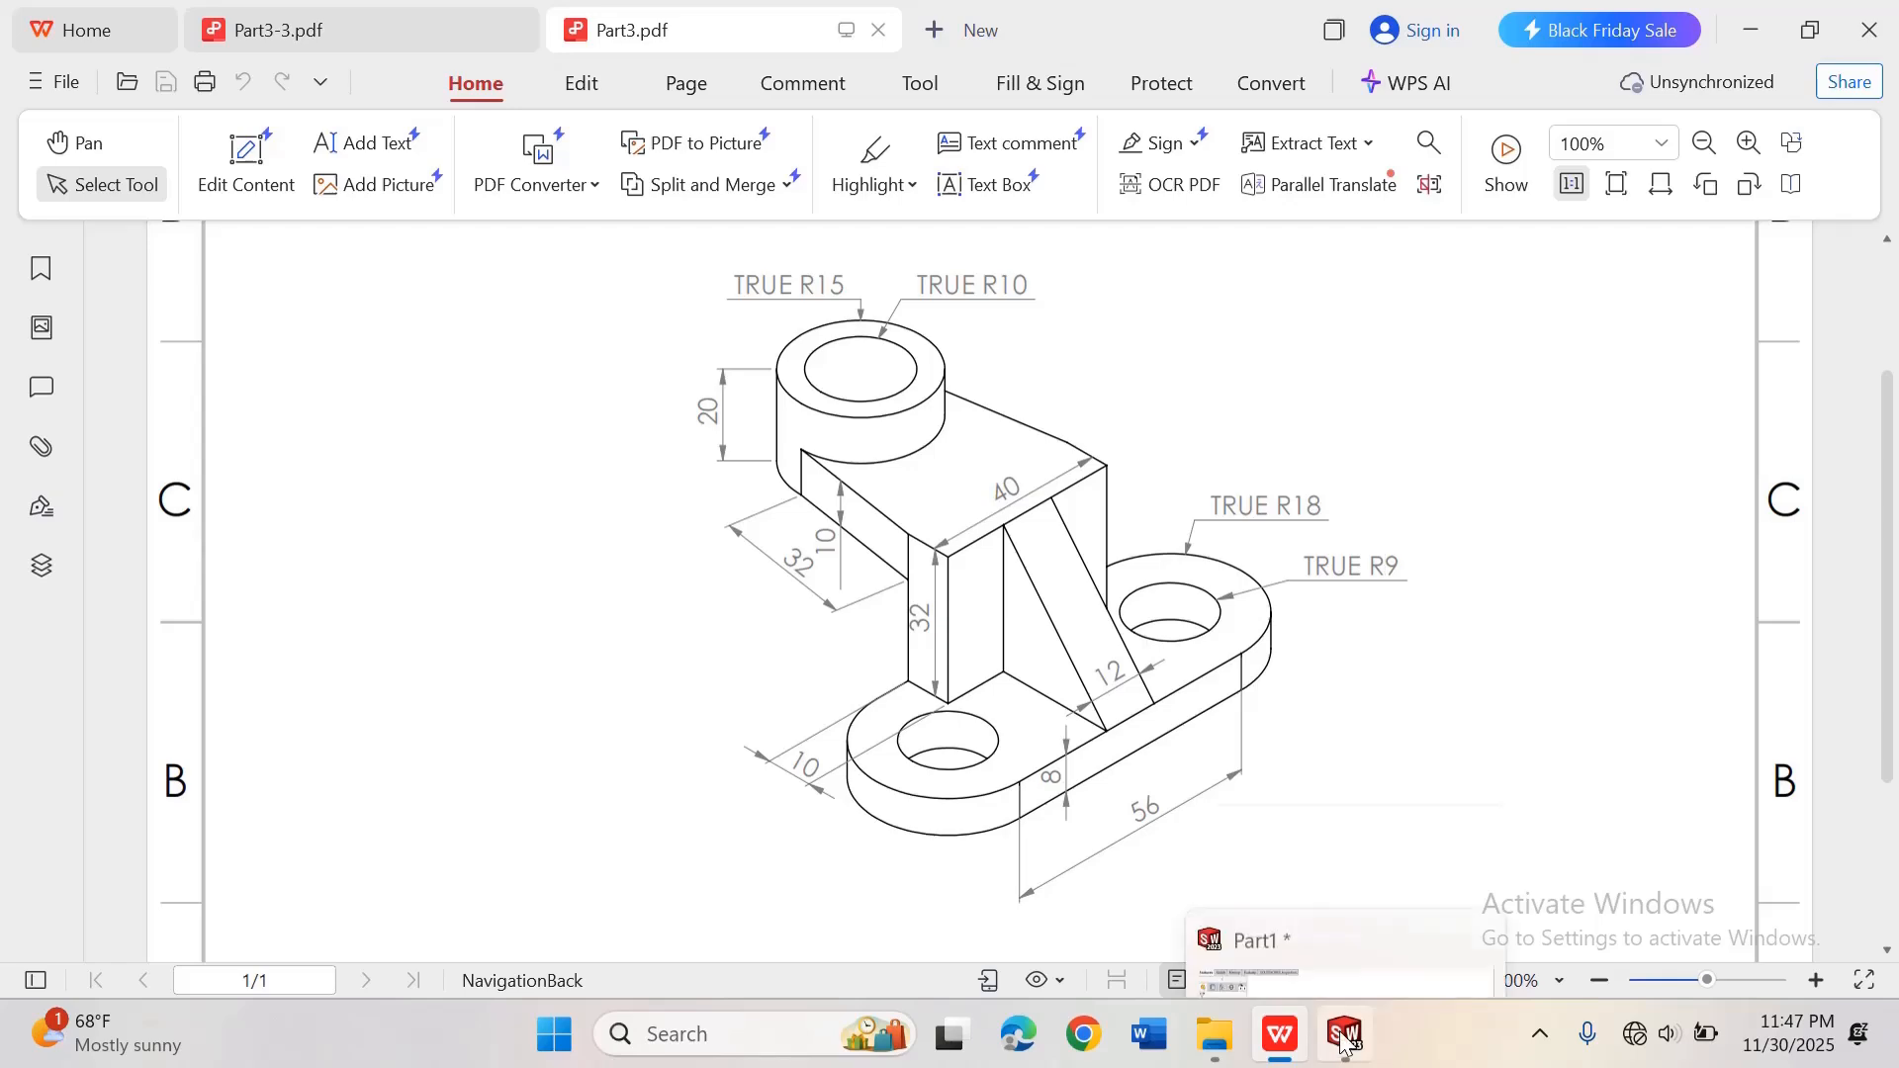
{"action": "left_click", "coordinate": [1321, 922]}
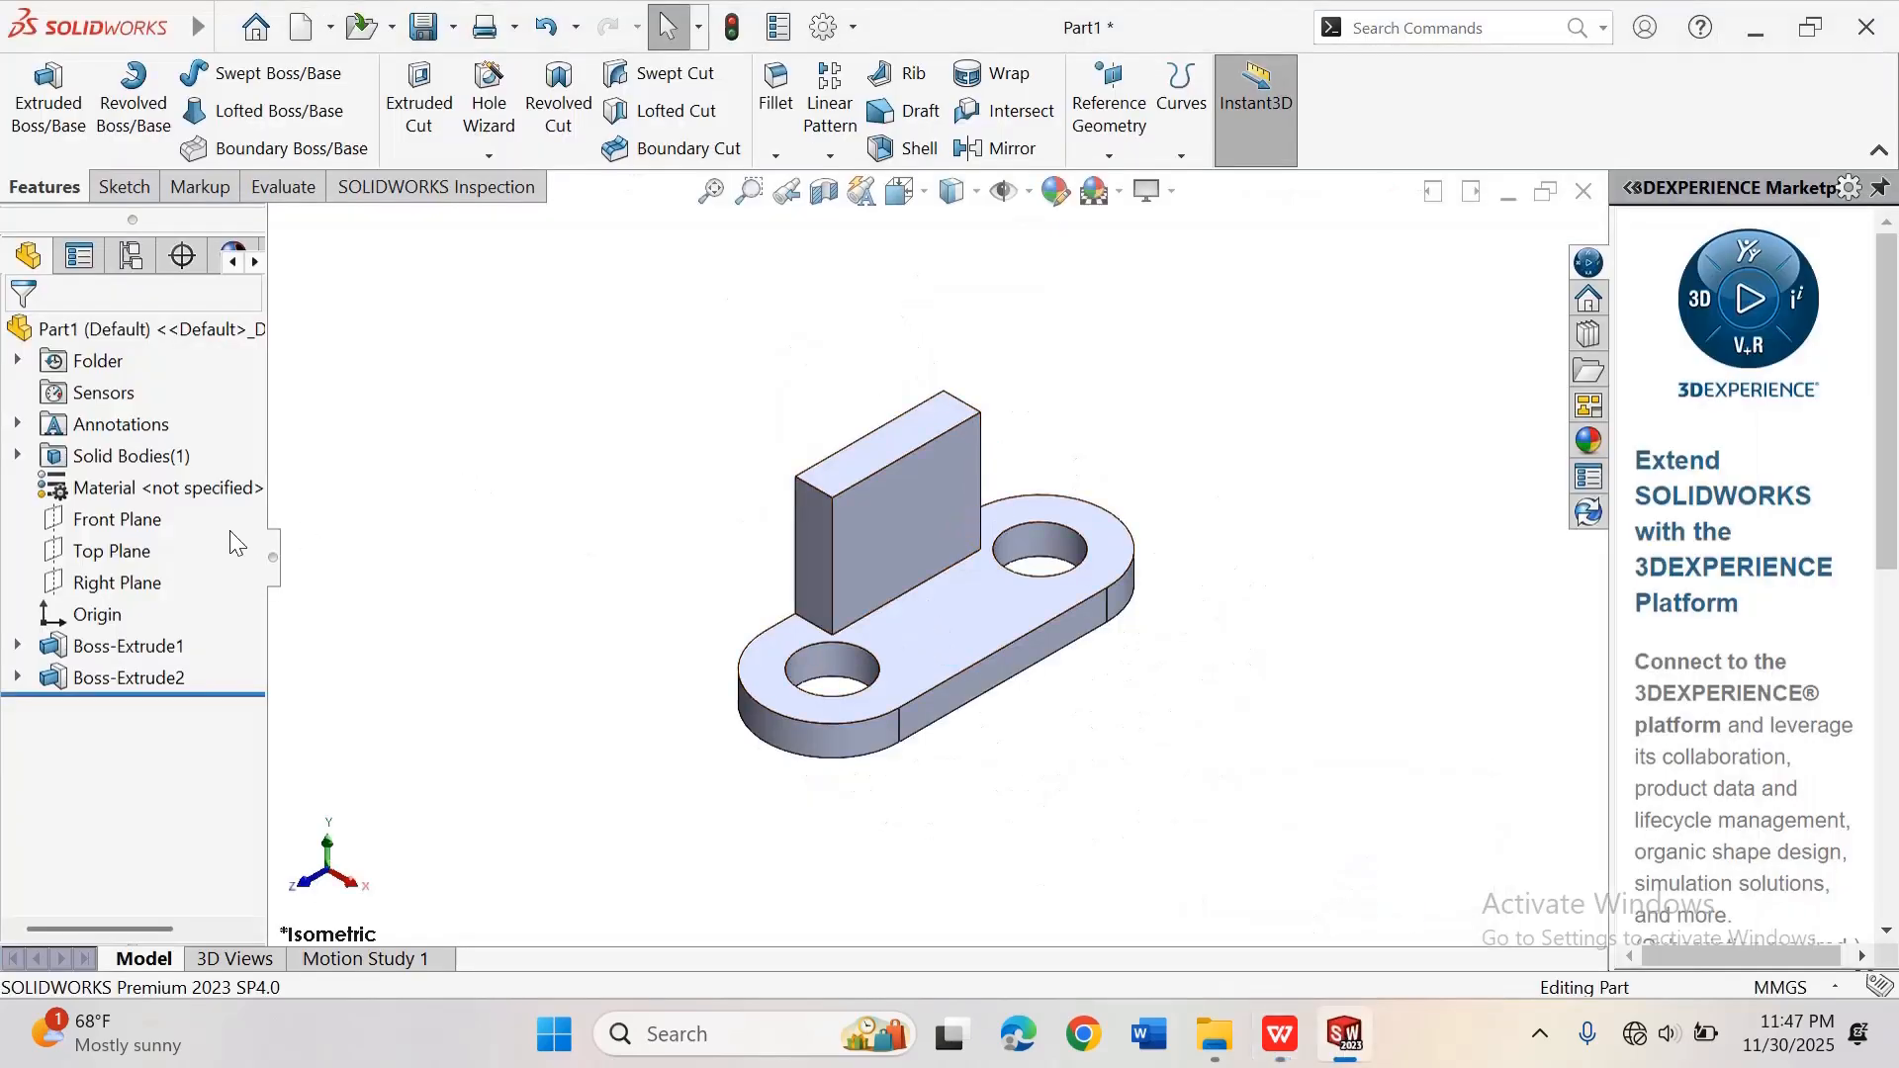
Step: Sketch a diagonal line on the Front Plane from the block's top inner corner to the base plate's far upper corner
{"action": "left_click", "coordinate": [112, 521]}
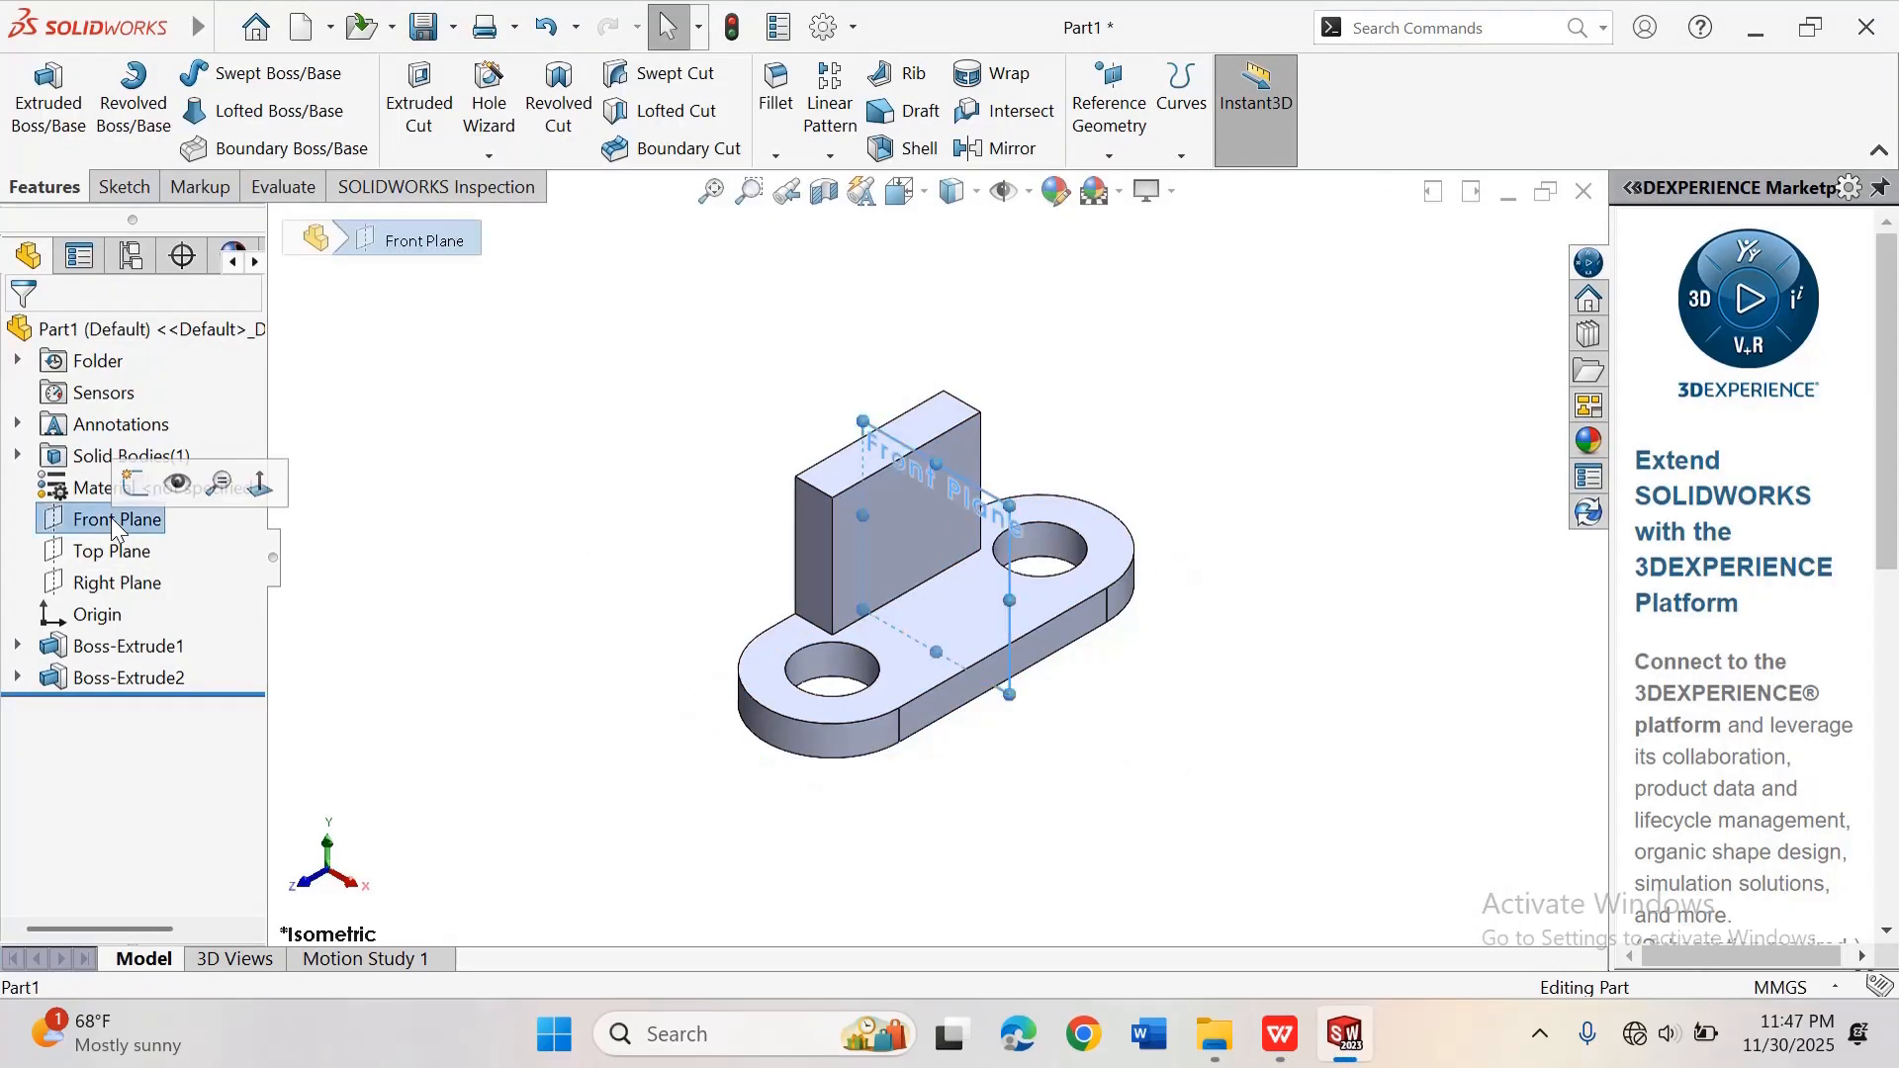
{"action": "left_click", "coordinate": [255, 497]}
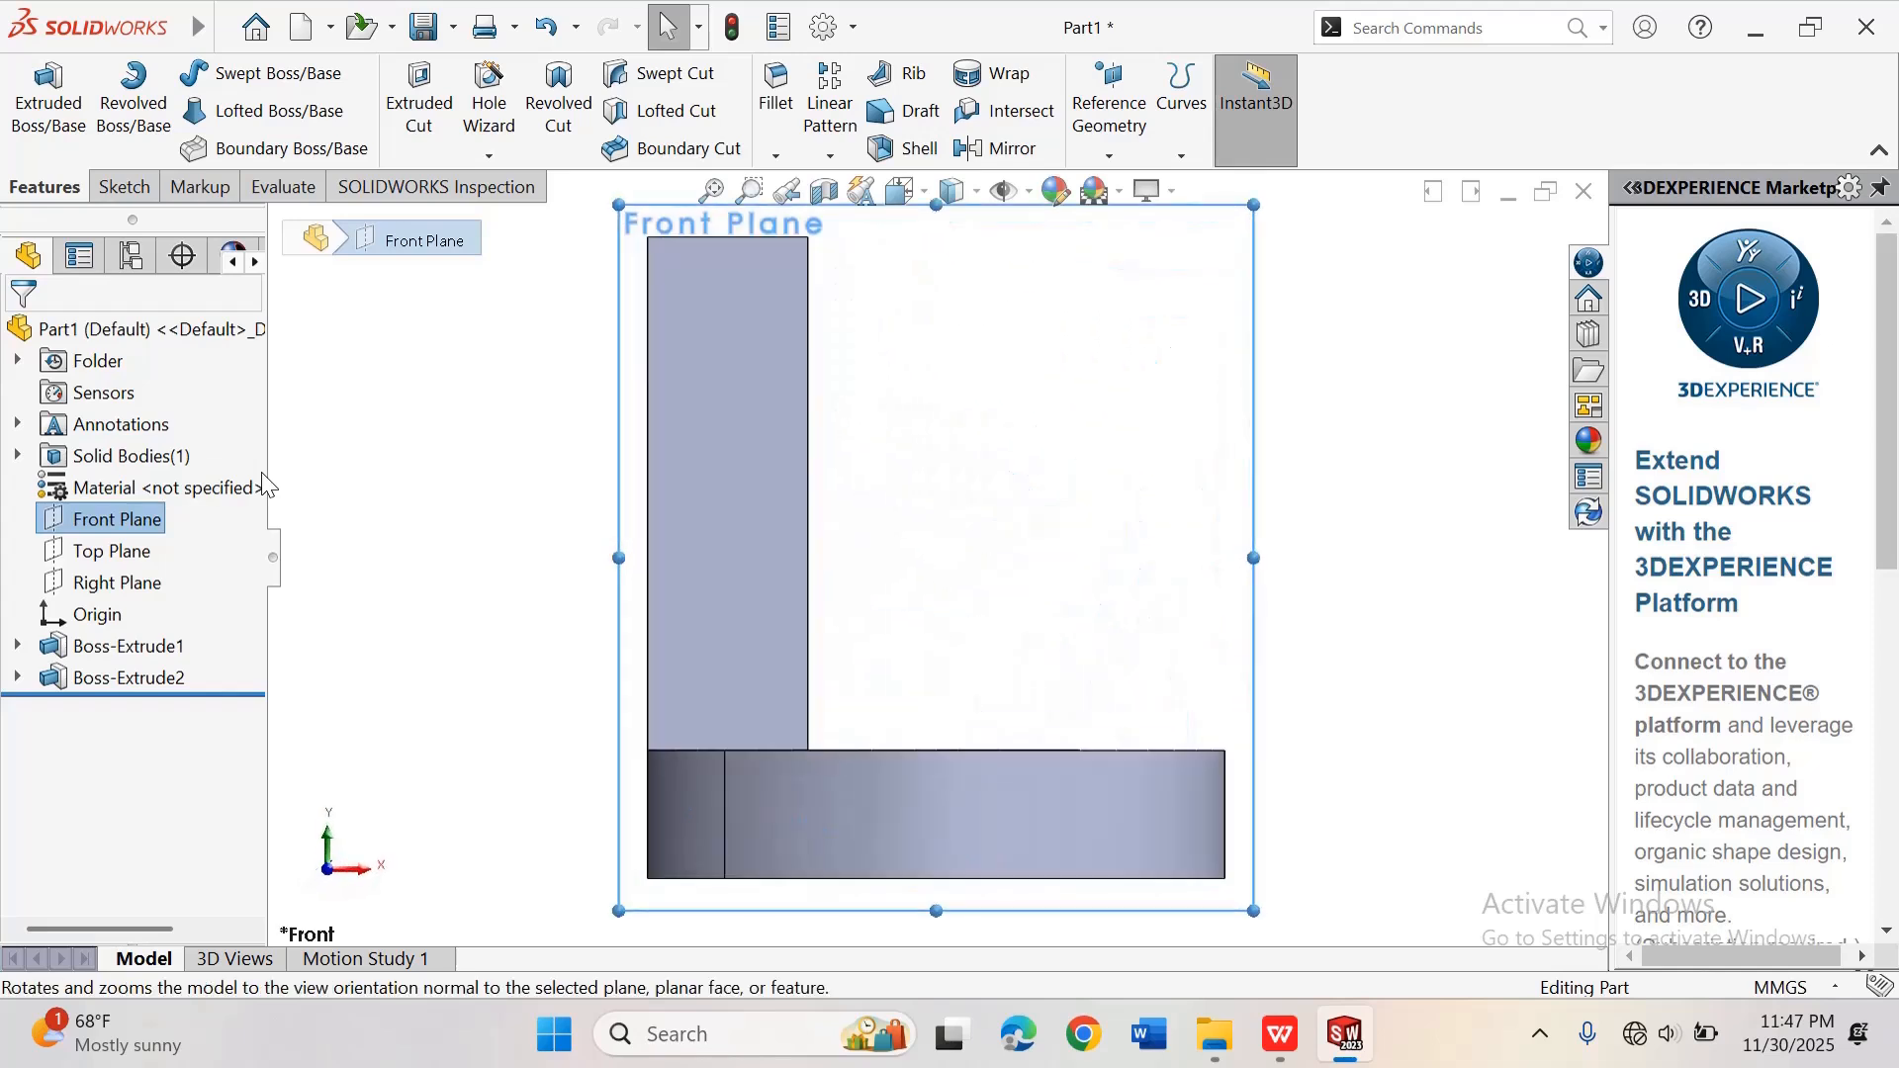
{"action": "left_click", "coordinate": [124, 187]}
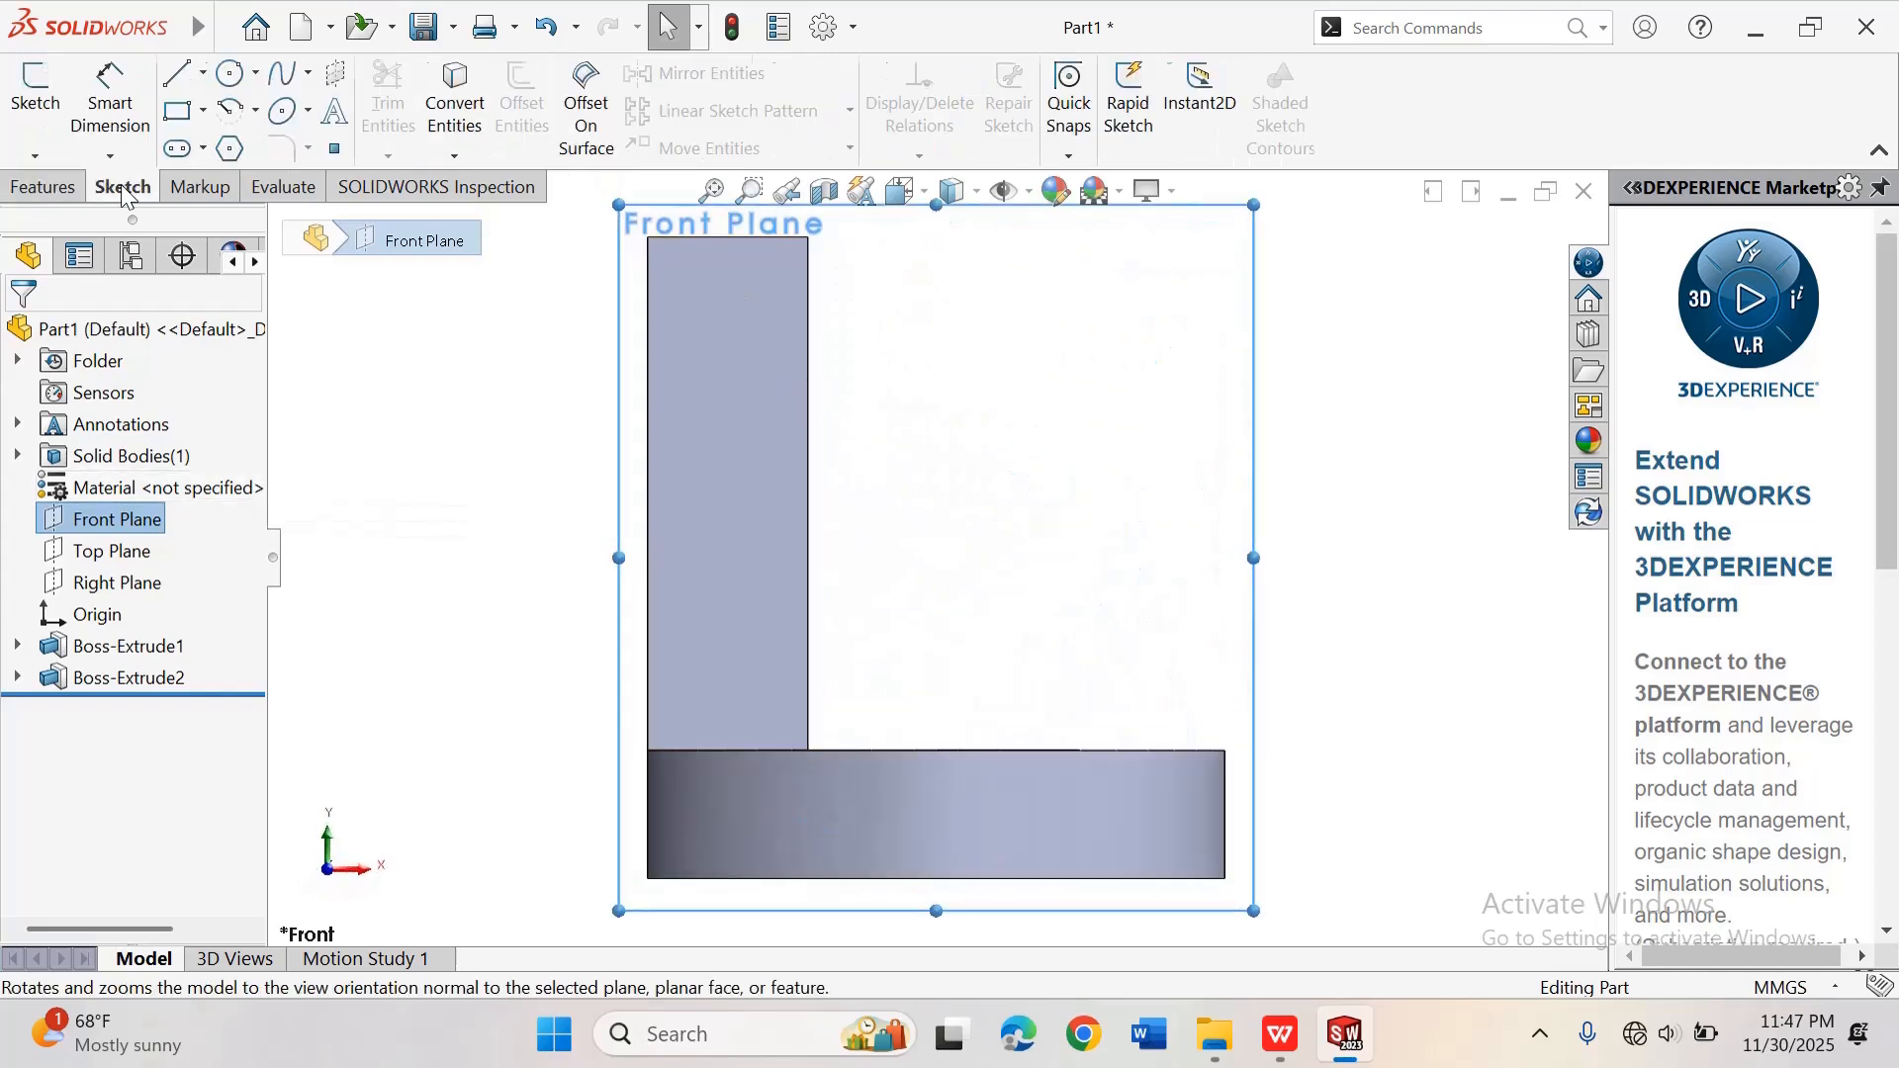
{"action": "left_click", "coordinate": [202, 75]}
{"action": "left_click", "coordinate": [223, 110]}
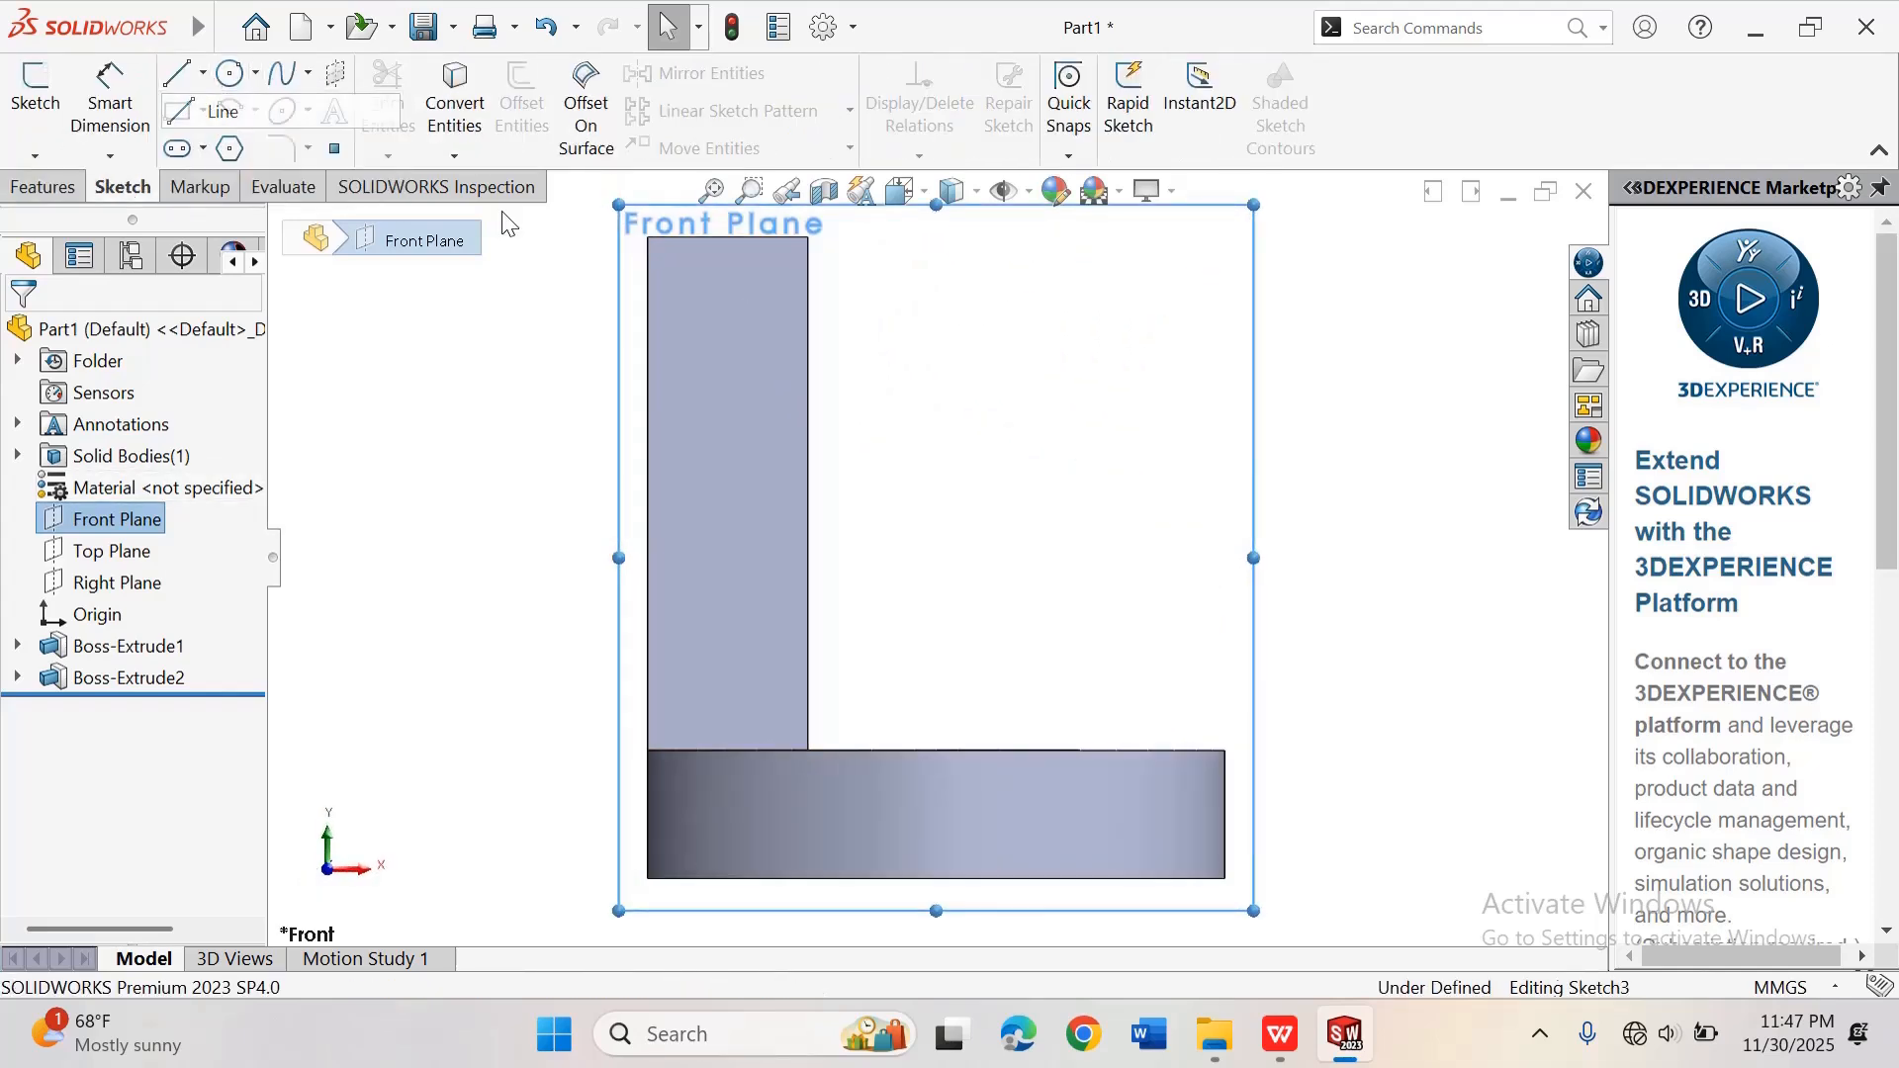
{"action": "left_click", "coordinate": [809, 238]}
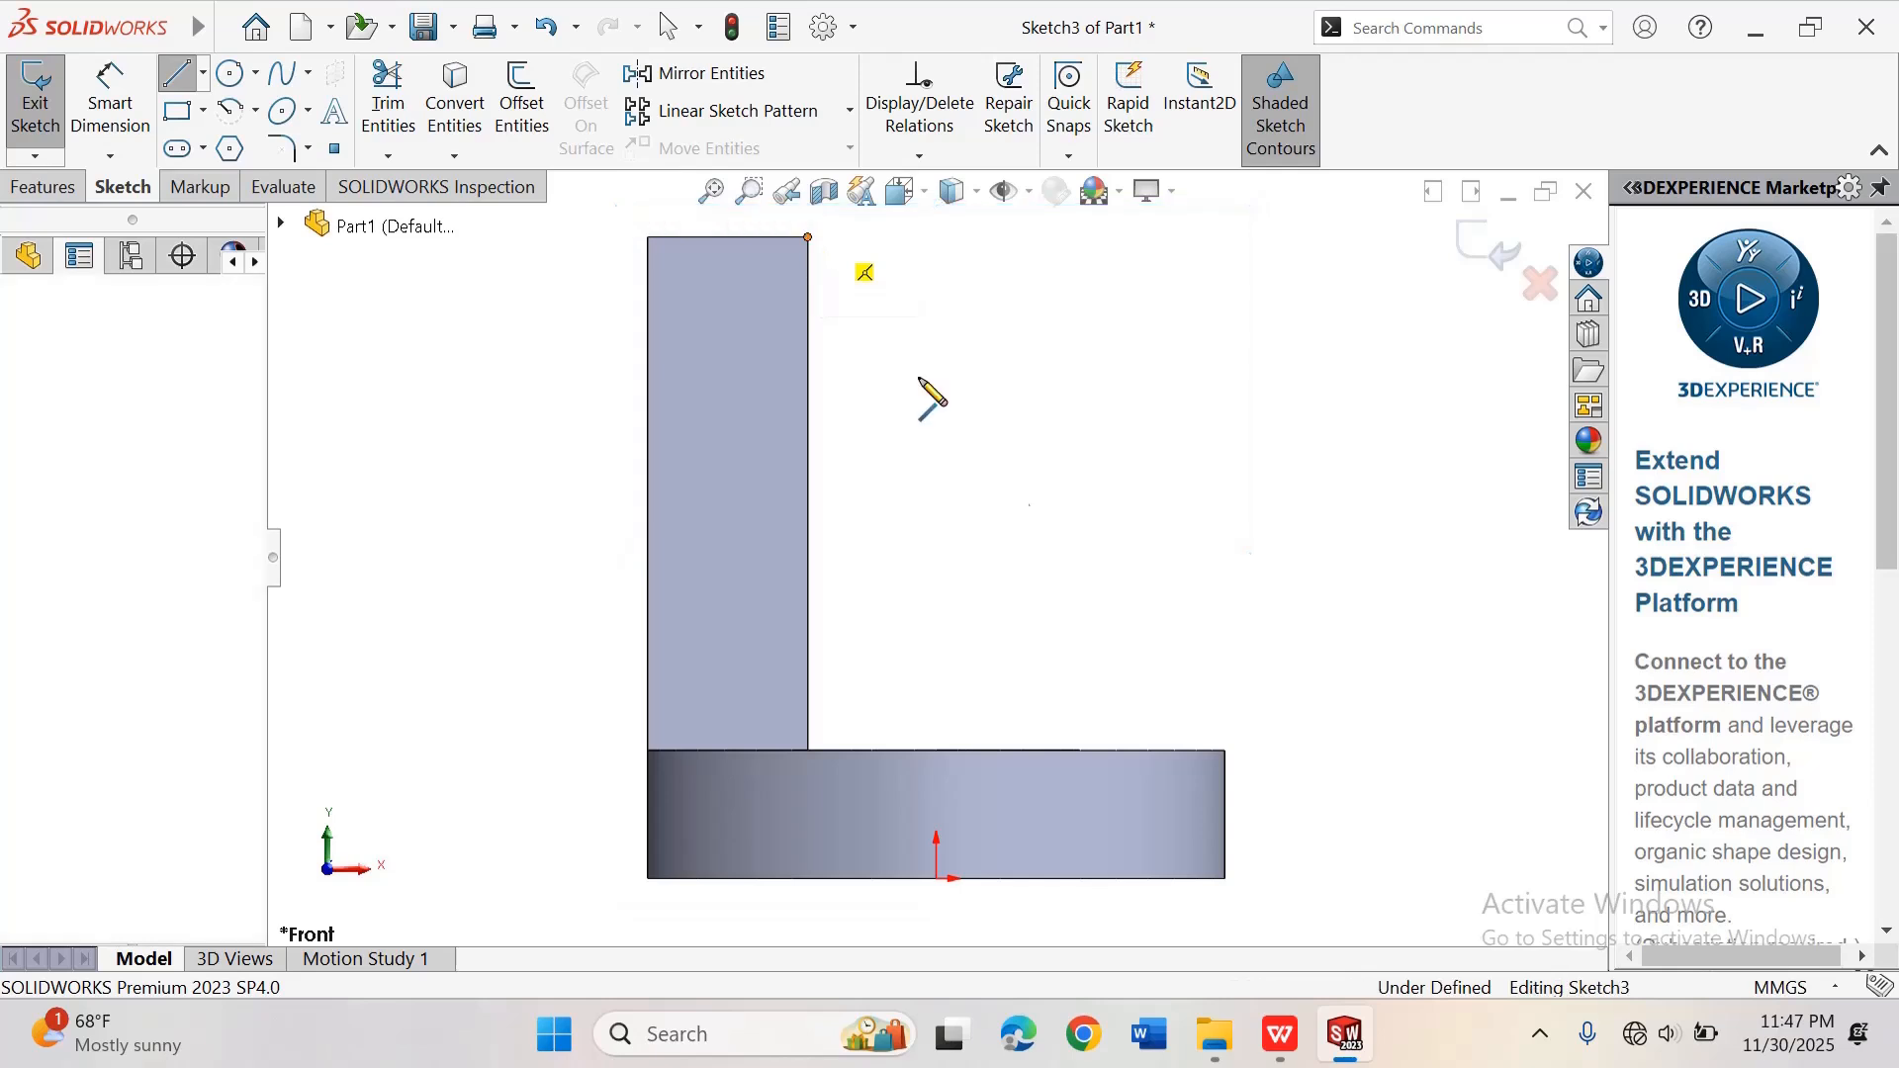
{"action": "left_click", "coordinate": [1226, 751]}
{"action": "right_click", "coordinate": [1227, 701]}
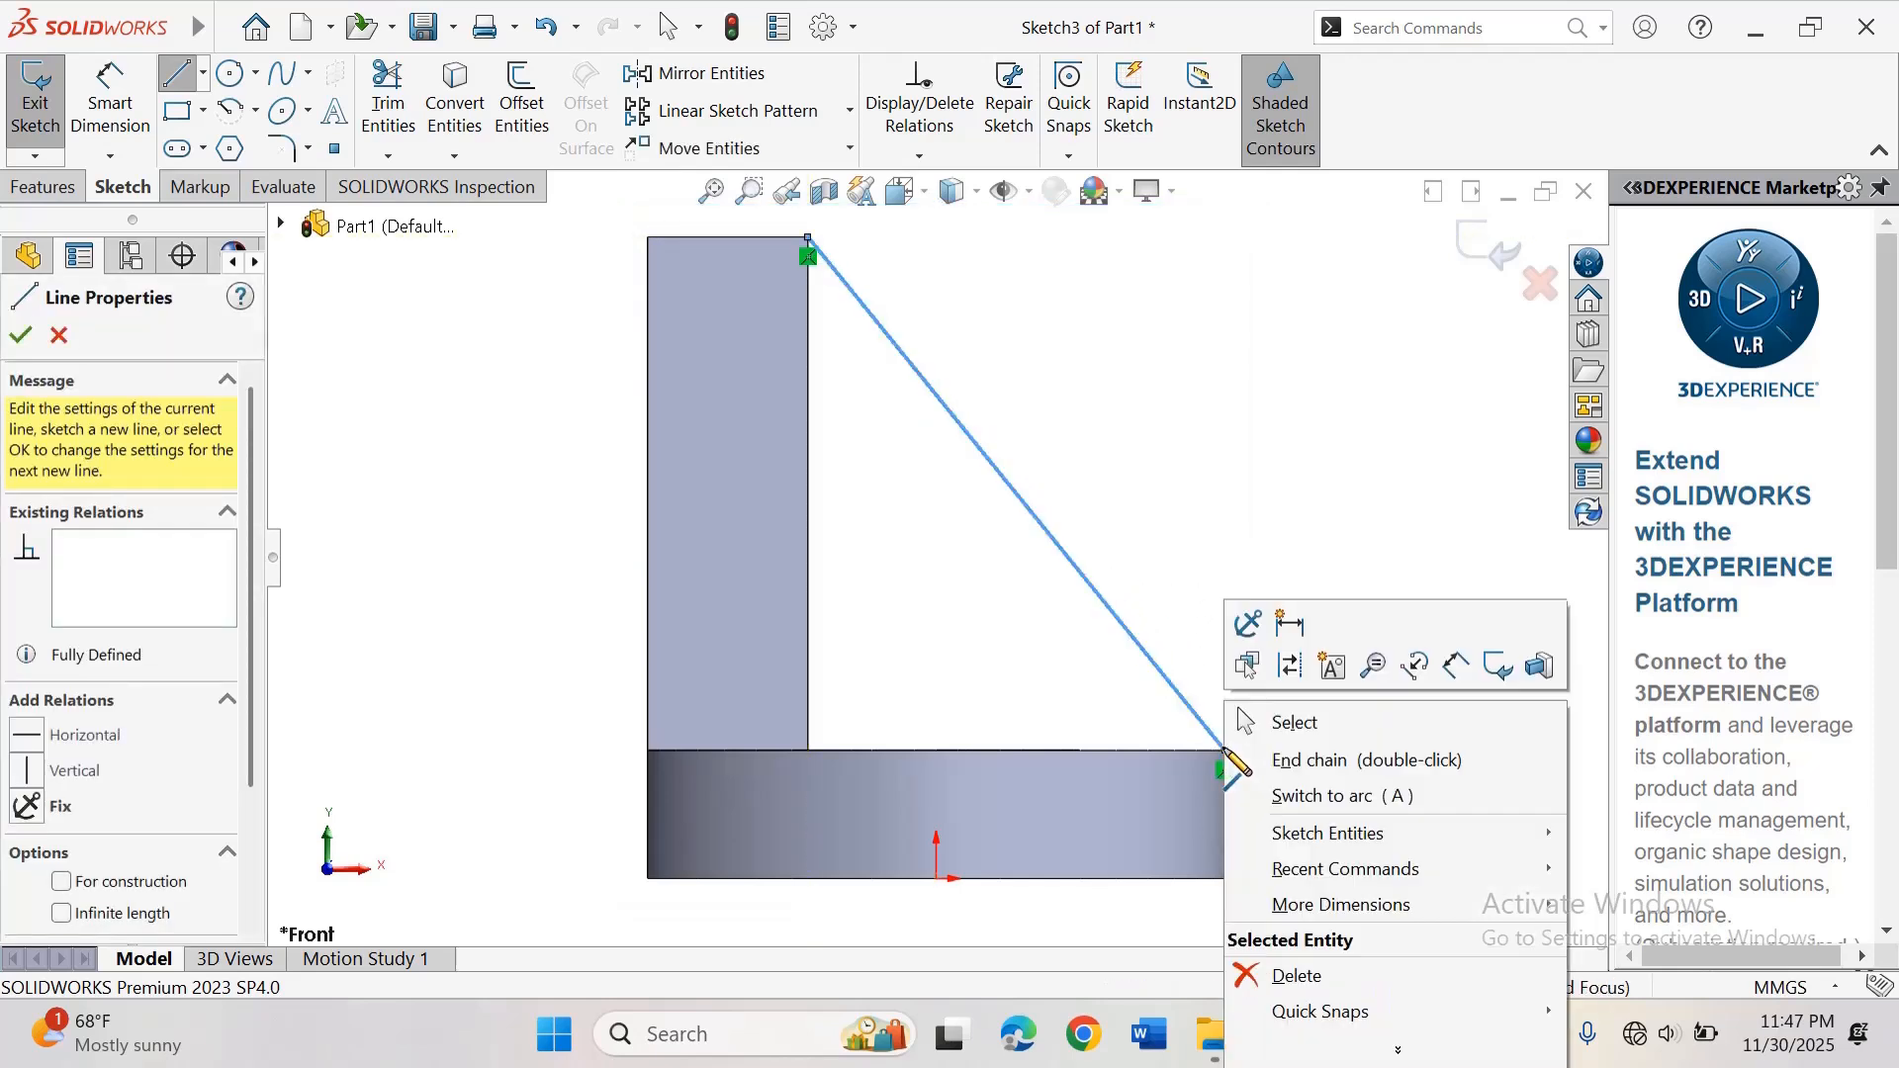
{"action": "left_click", "coordinate": [1286, 755]}
{"action": "key", "text": "Escape"}
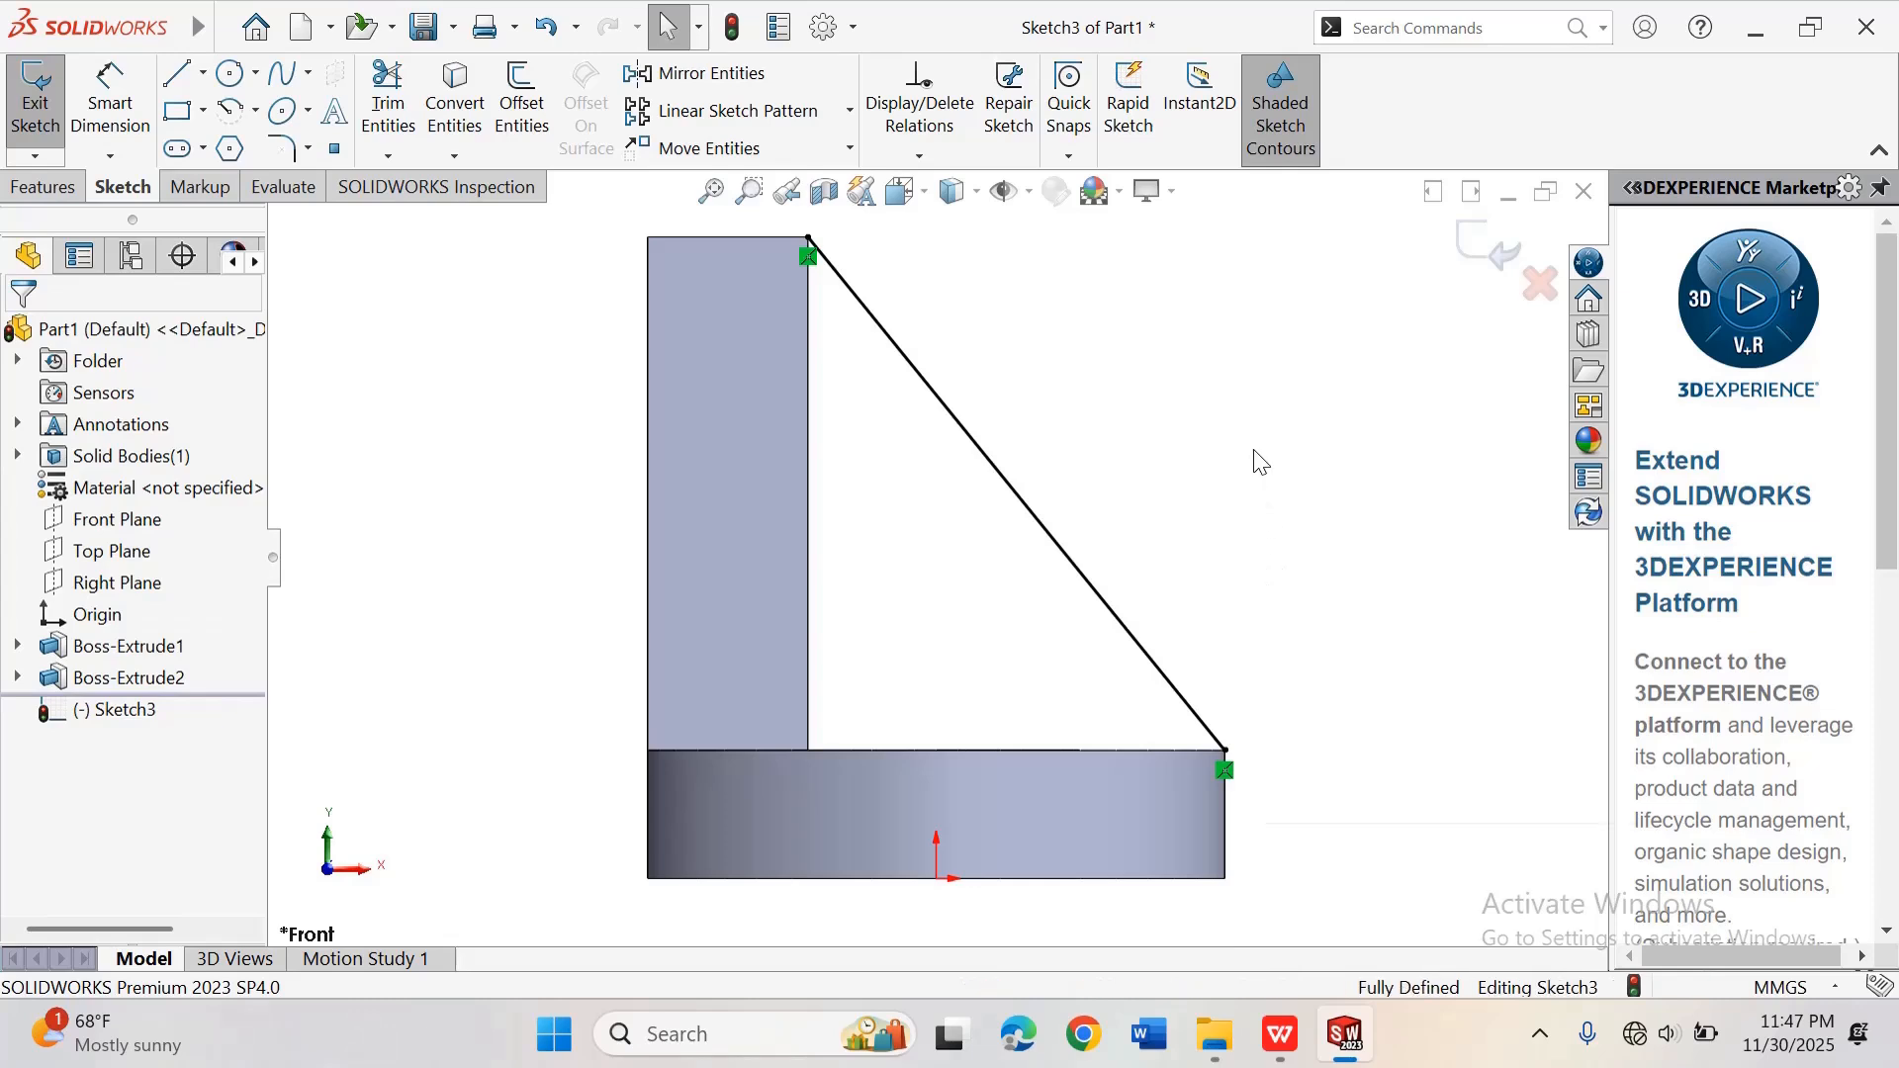
Step: Create a rib 12 mm thick on both sides of the diagonal sketch line, joining the upright block and base plate
{"action": "right_click", "coordinate": [1254, 455]}
{"action": "mouse_move", "coordinate": [1357, 521]}
{"action": "left_click", "coordinate": [1066, 617]}
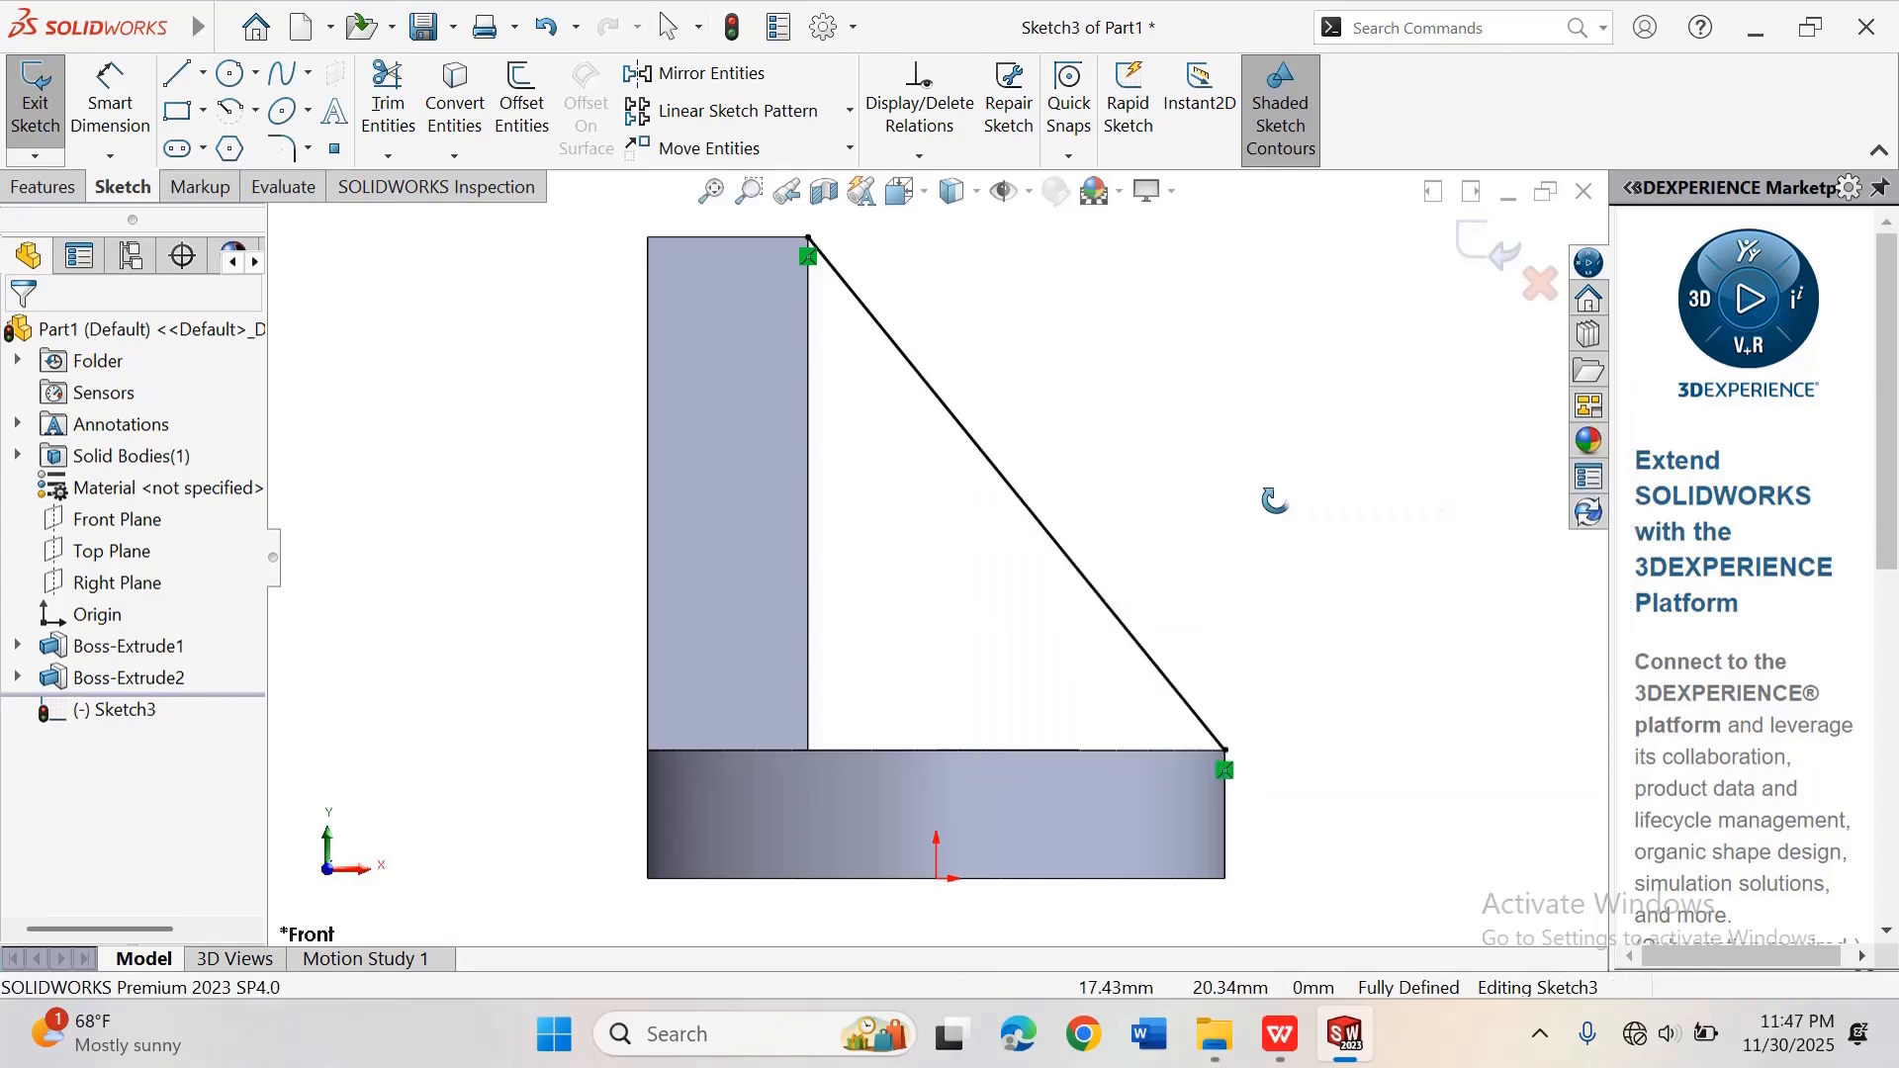
{"action": "left_click_drag", "start_coordinate": [1237, 465], "coordinate": [1236, 515]}
{"action": "right_click", "coordinate": [1221, 374]}
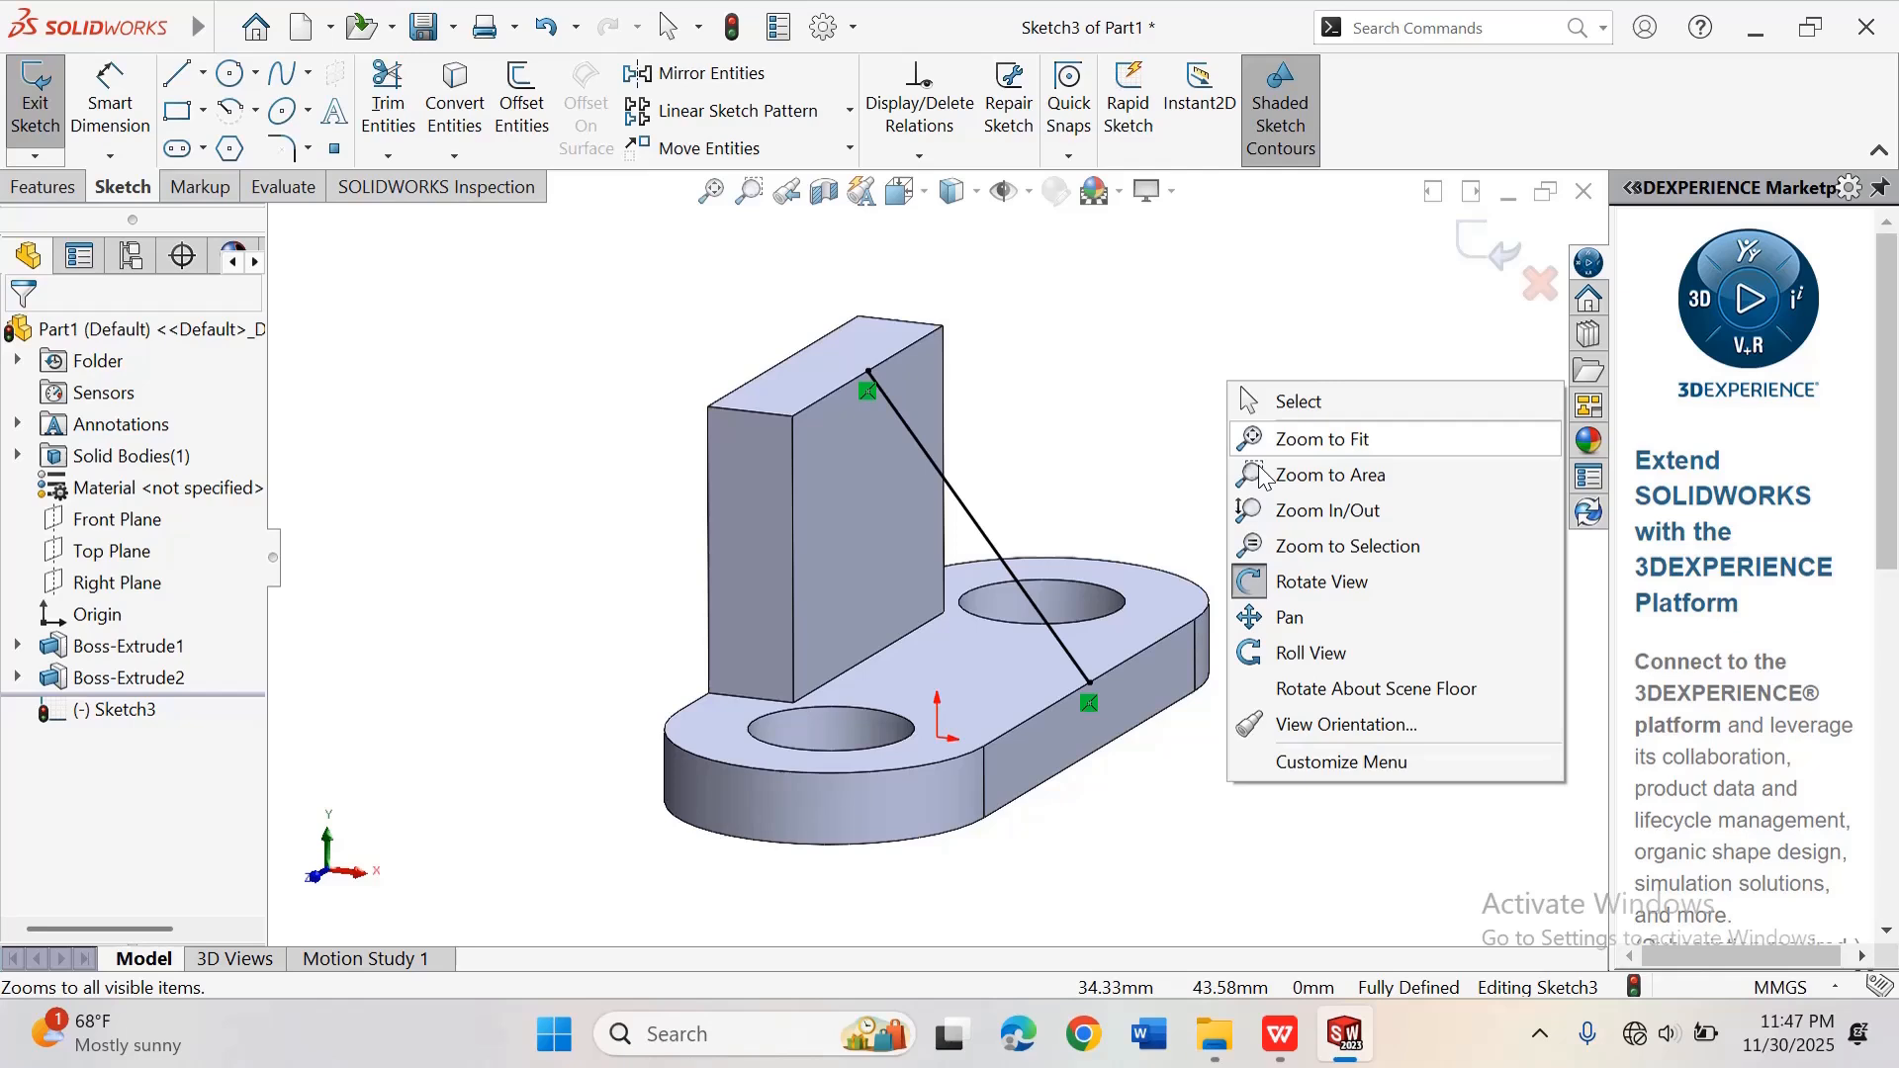
{"action": "left_click", "coordinate": [1286, 581]}
{"action": "left_click", "coordinate": [45, 188]}
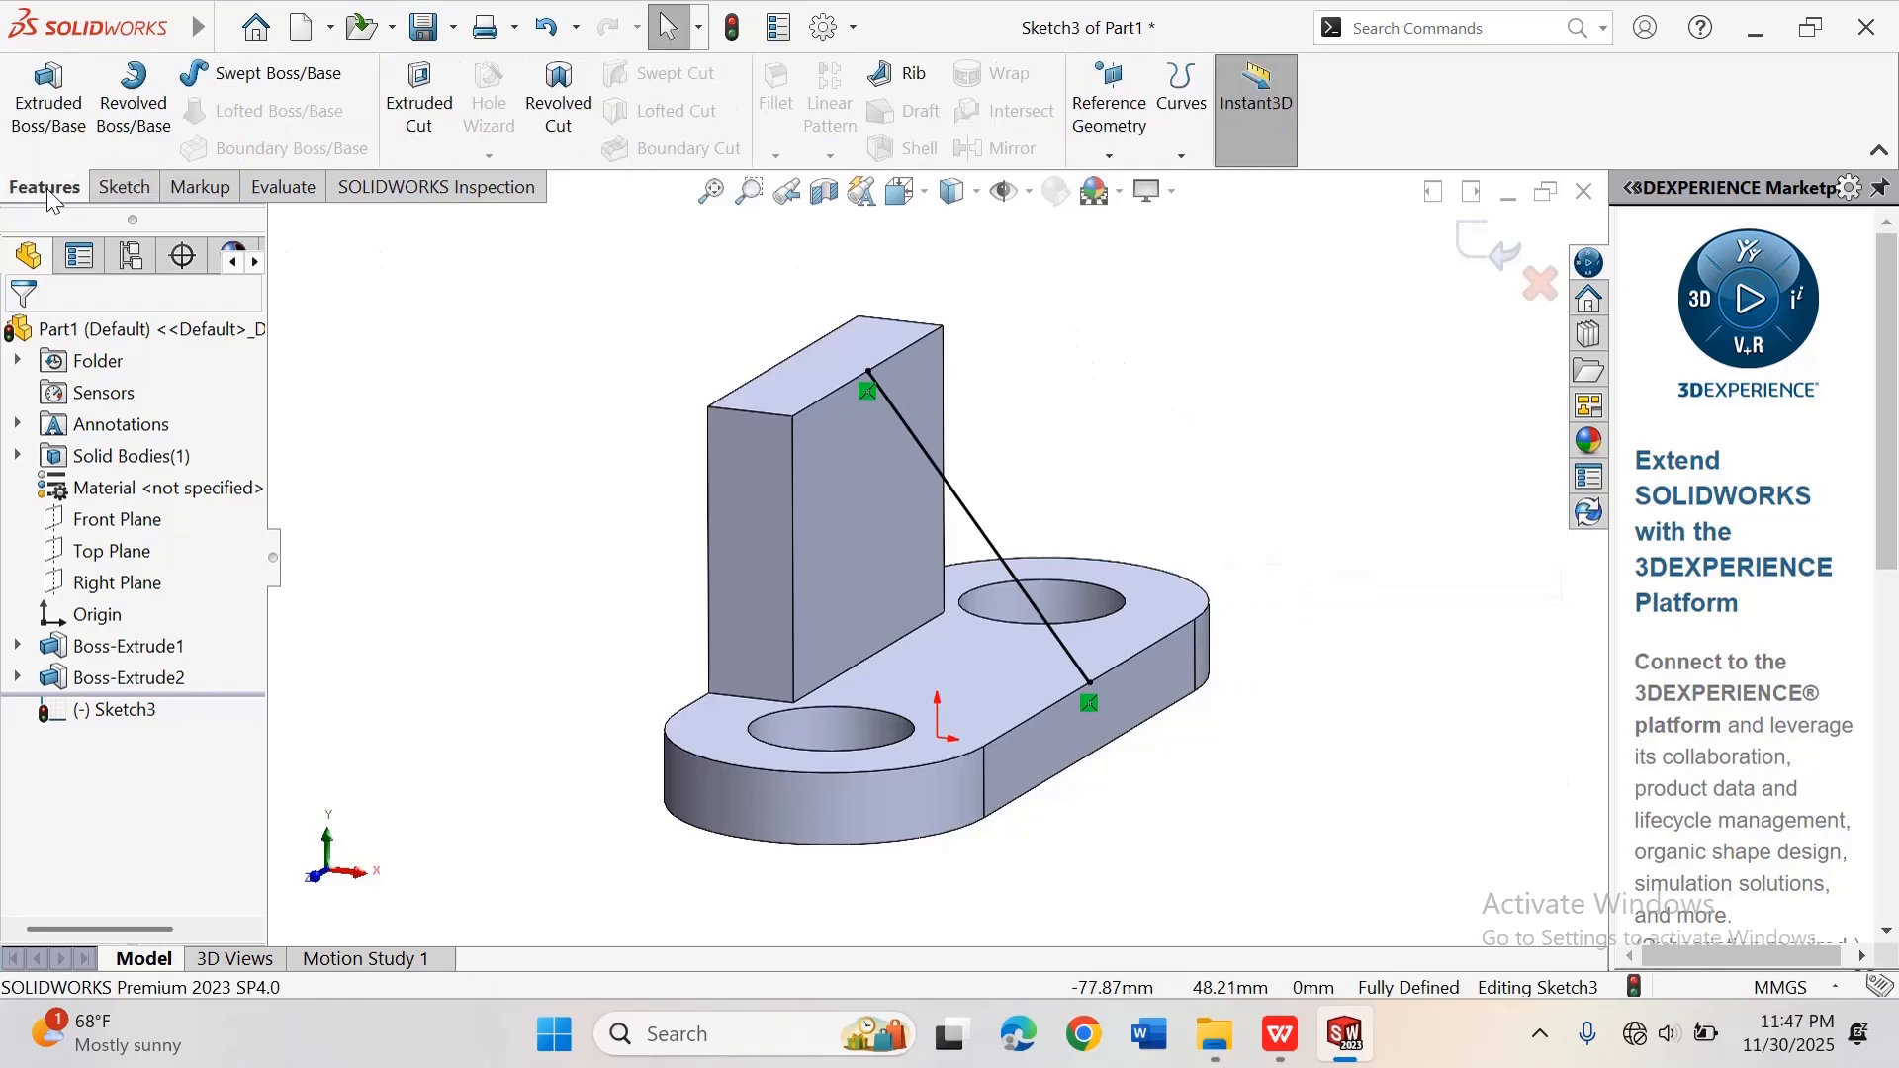
{"action": "left_click", "coordinate": [911, 78]}
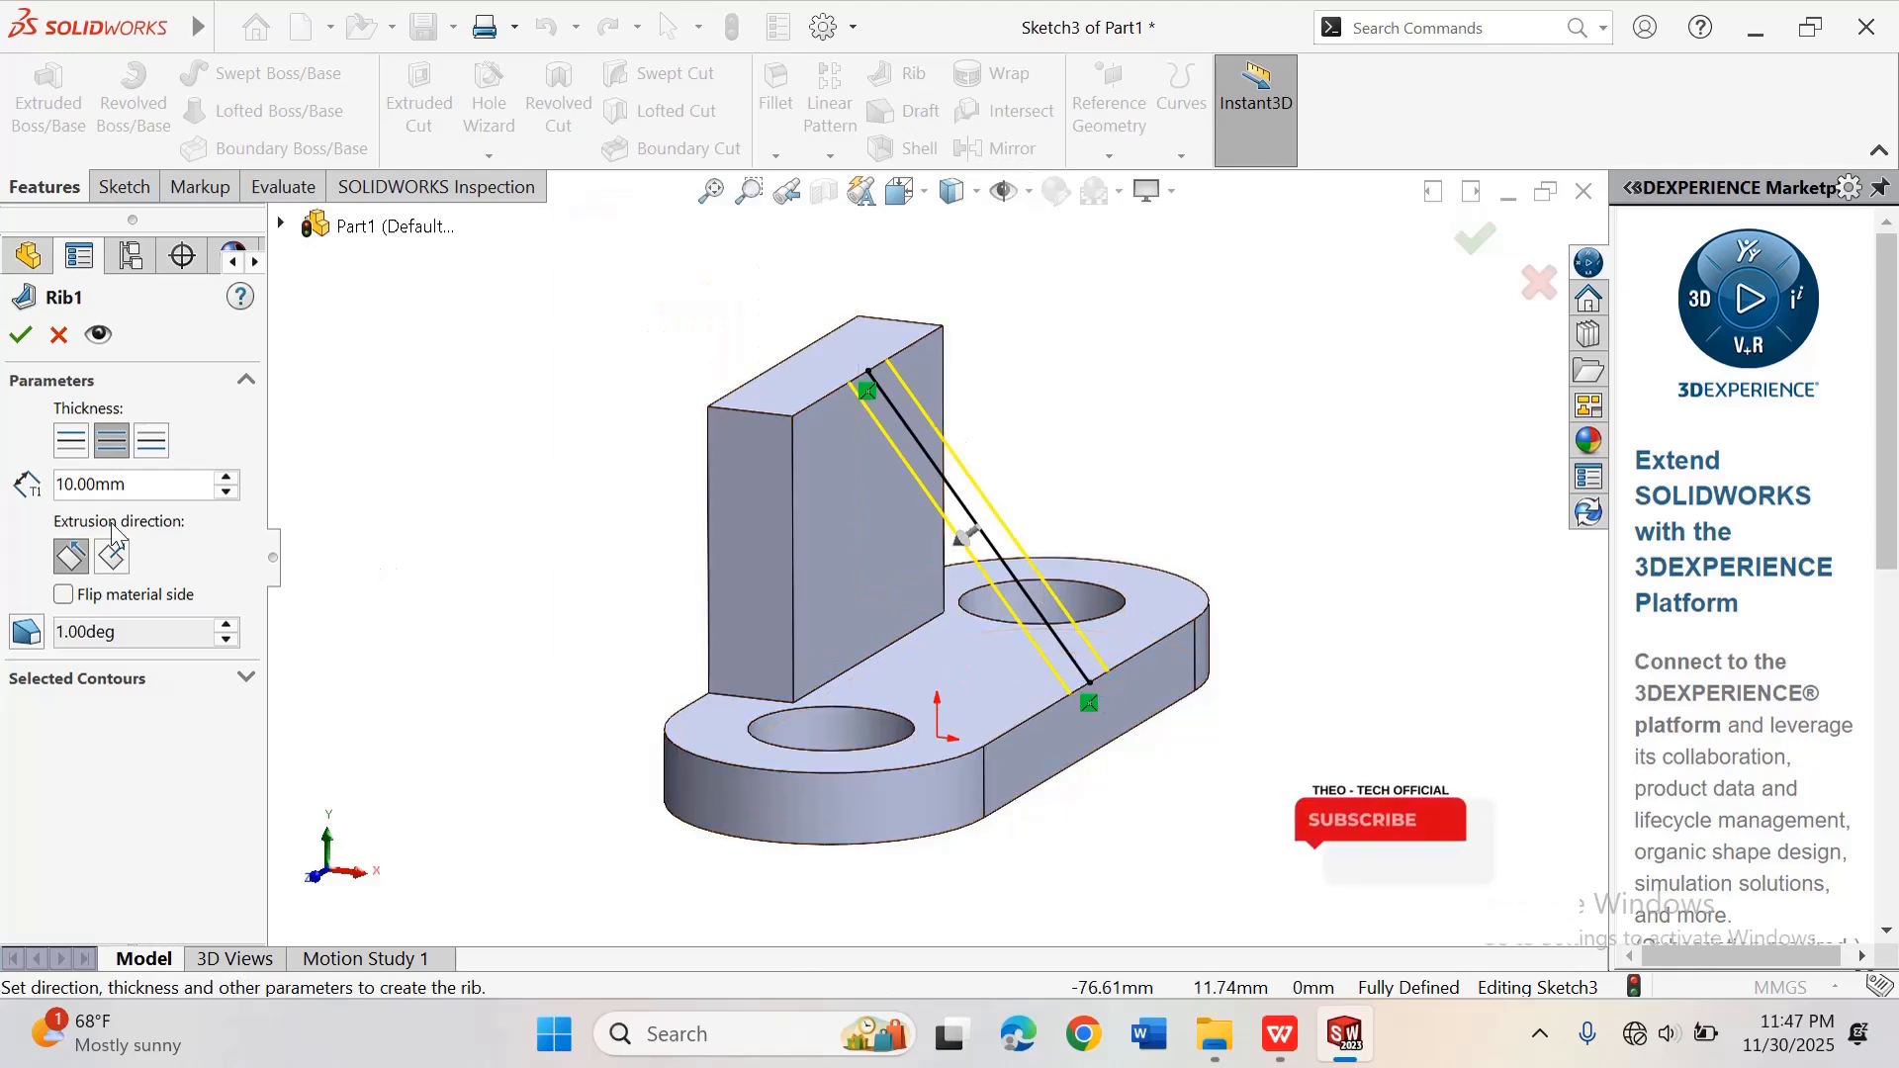
{"action": "left_click_drag", "start_coordinate": [136, 487], "coordinate": [60, 491]}
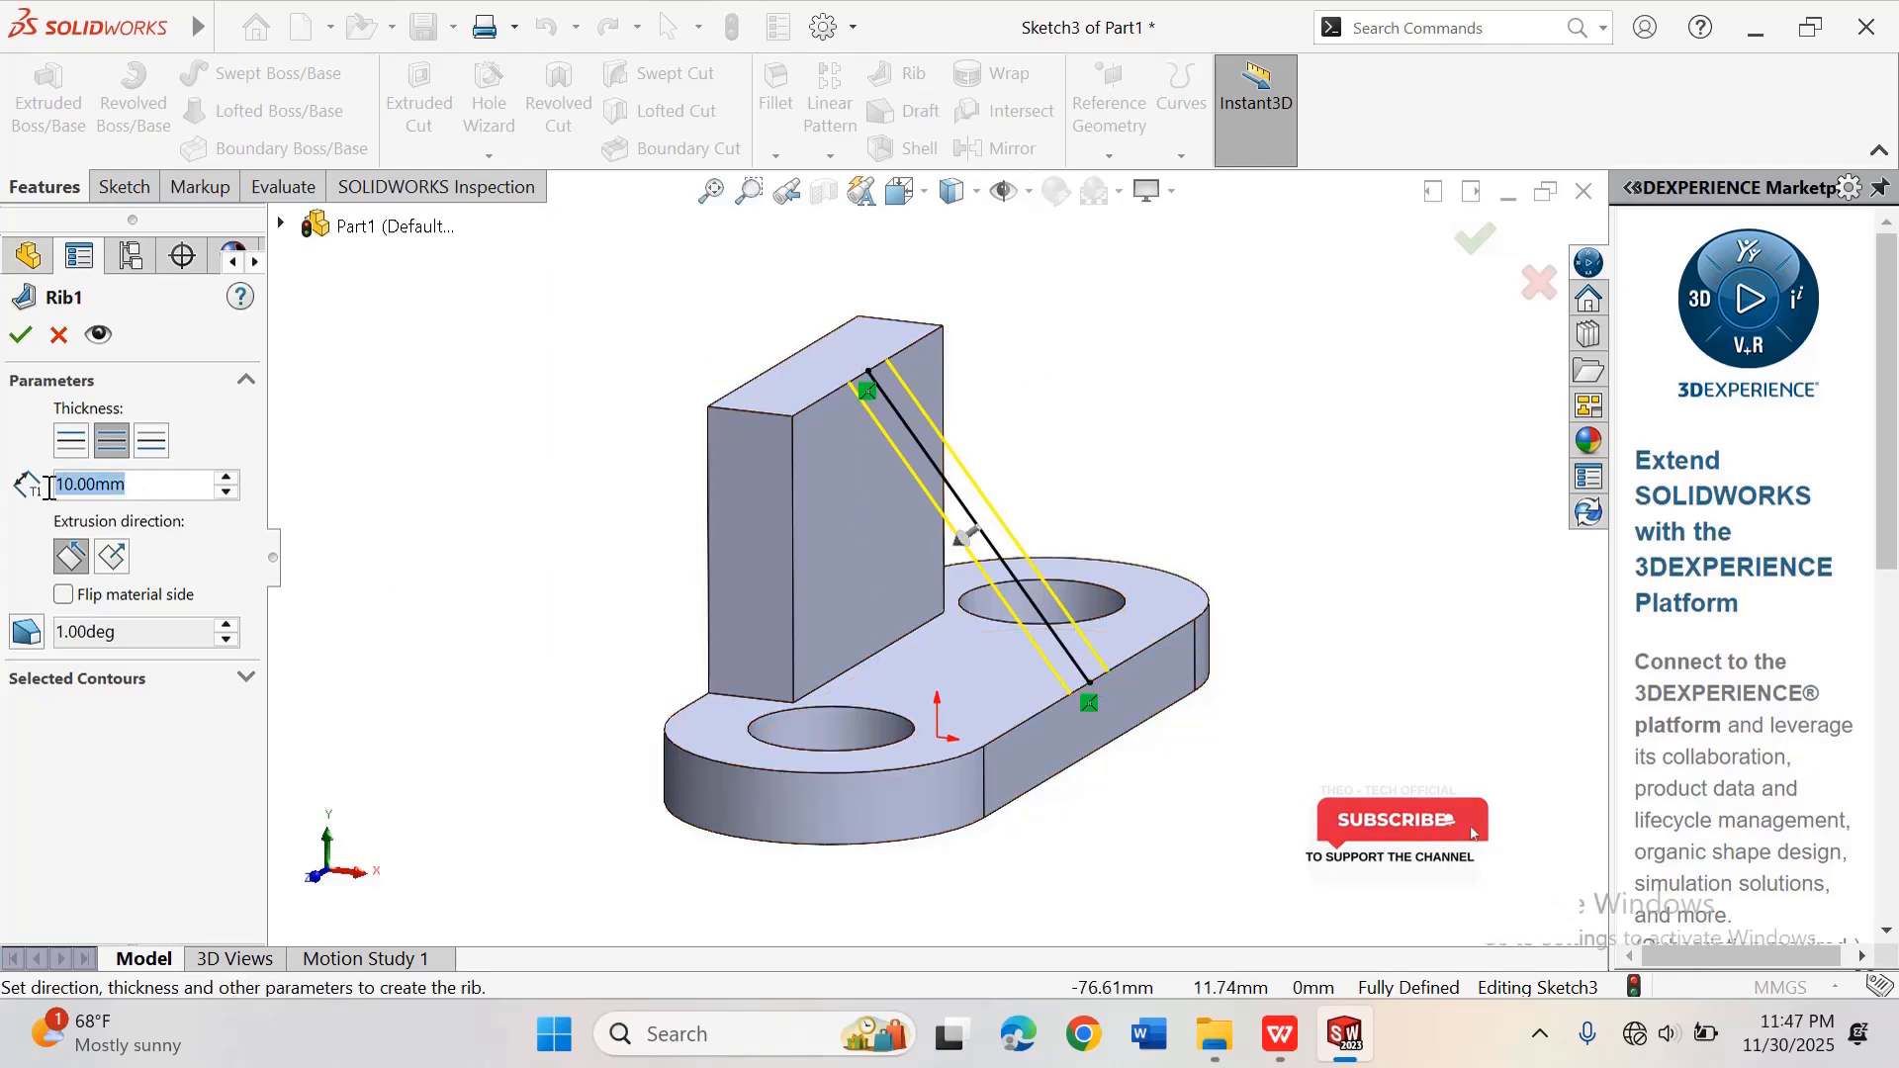
{"action": "type", "text": "12"}
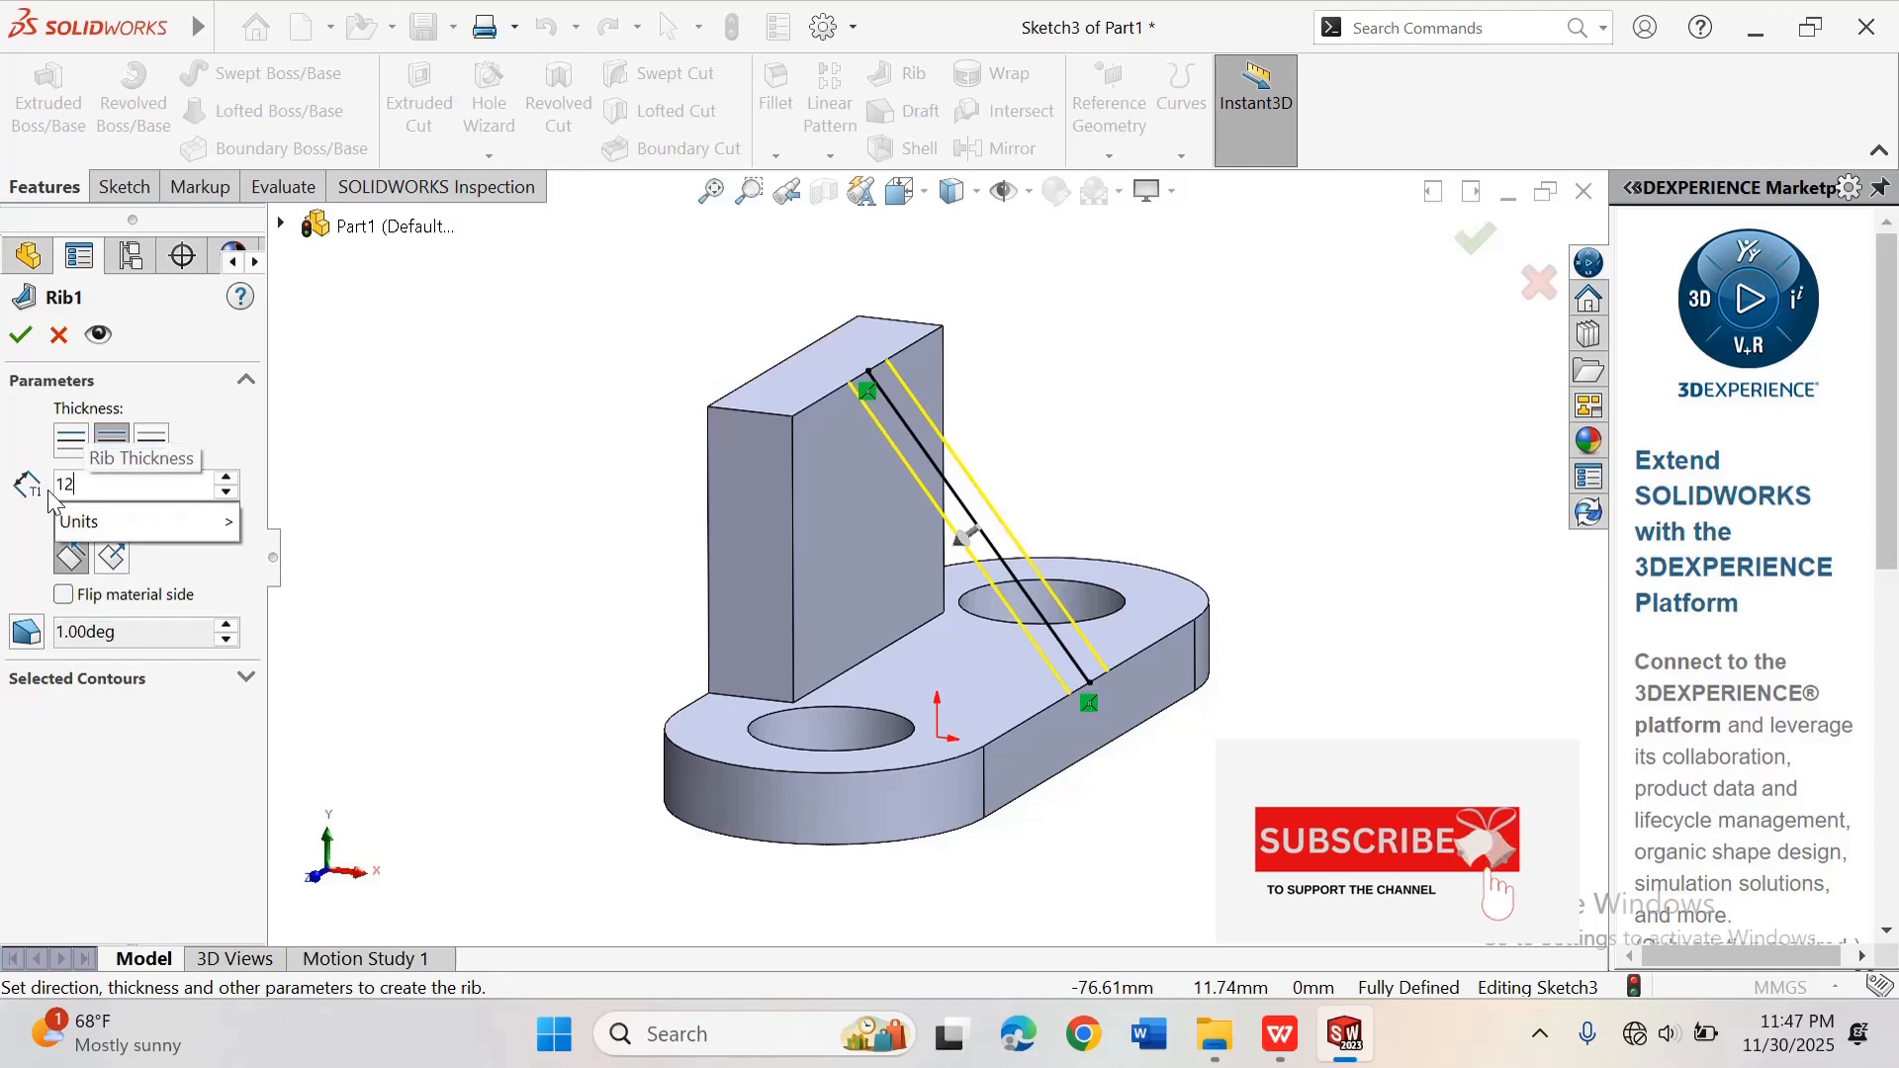
{"action": "key", "text": "Return"}
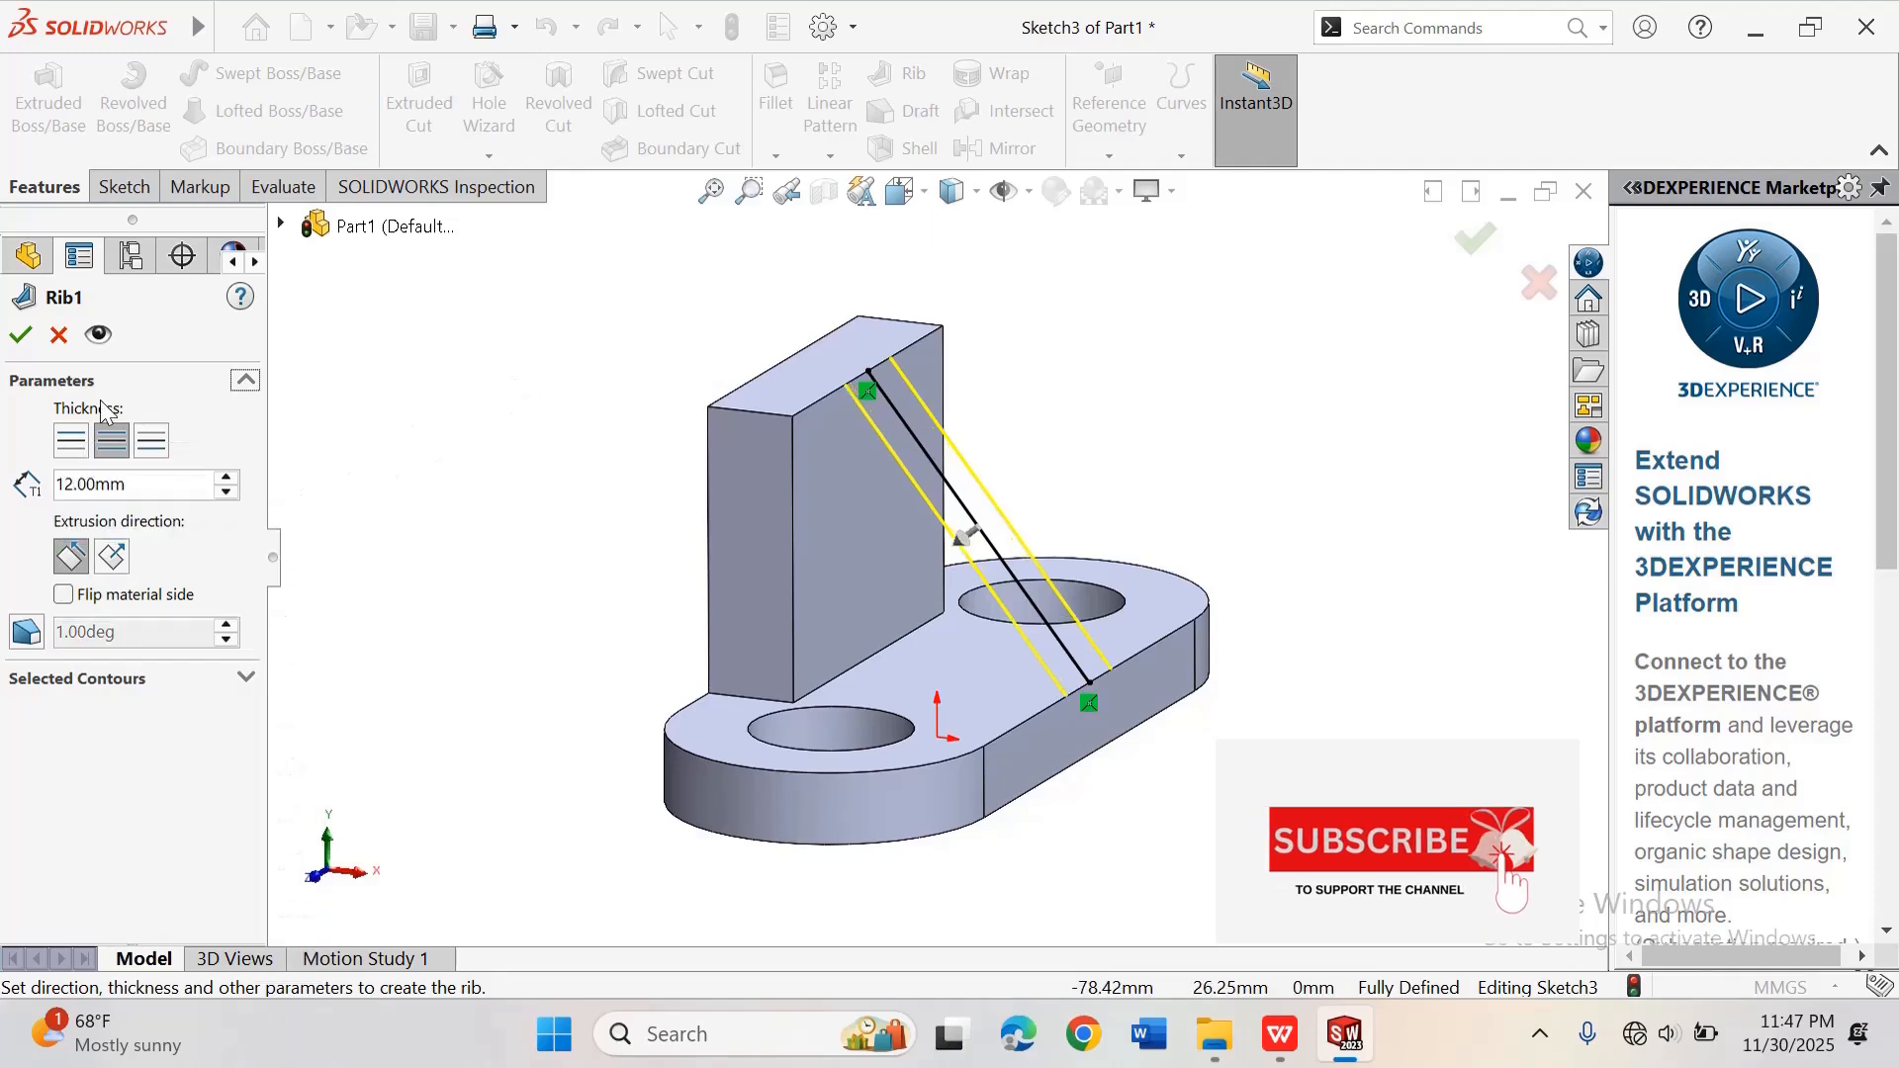
{"action": "left_click", "coordinate": [19, 338]}
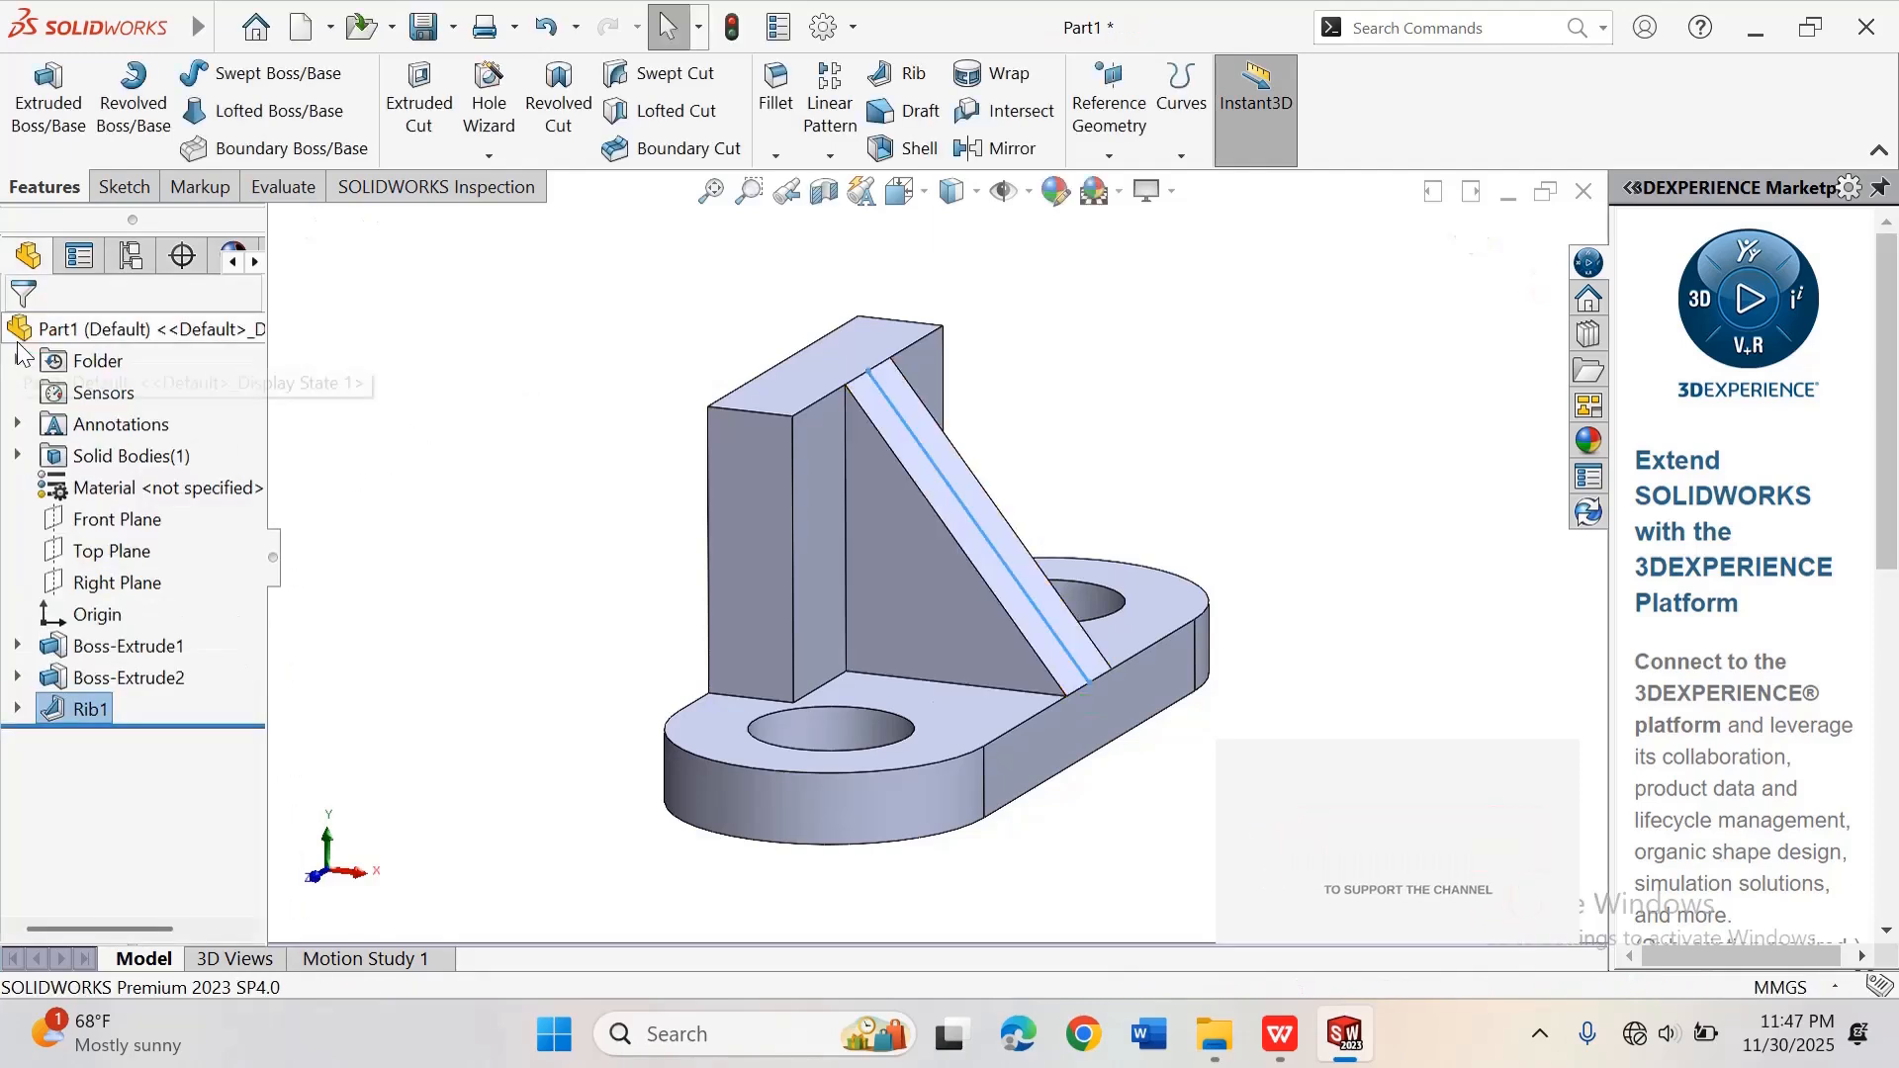
Step: Examine the arm and ring dimensions in Part3.pdf and Part3-3.pdf against the model, and return to SOLIDWORKS
{"action": "left_click", "coordinate": [1114, 381]}
{"action": "scroll", "coordinate": [1113, 381], "scroll_direction": "up", "scroll_amount": 2}
{"action": "scroll", "coordinate": [947, 412], "scroll_direction": "down", "scroll_amount": 1}
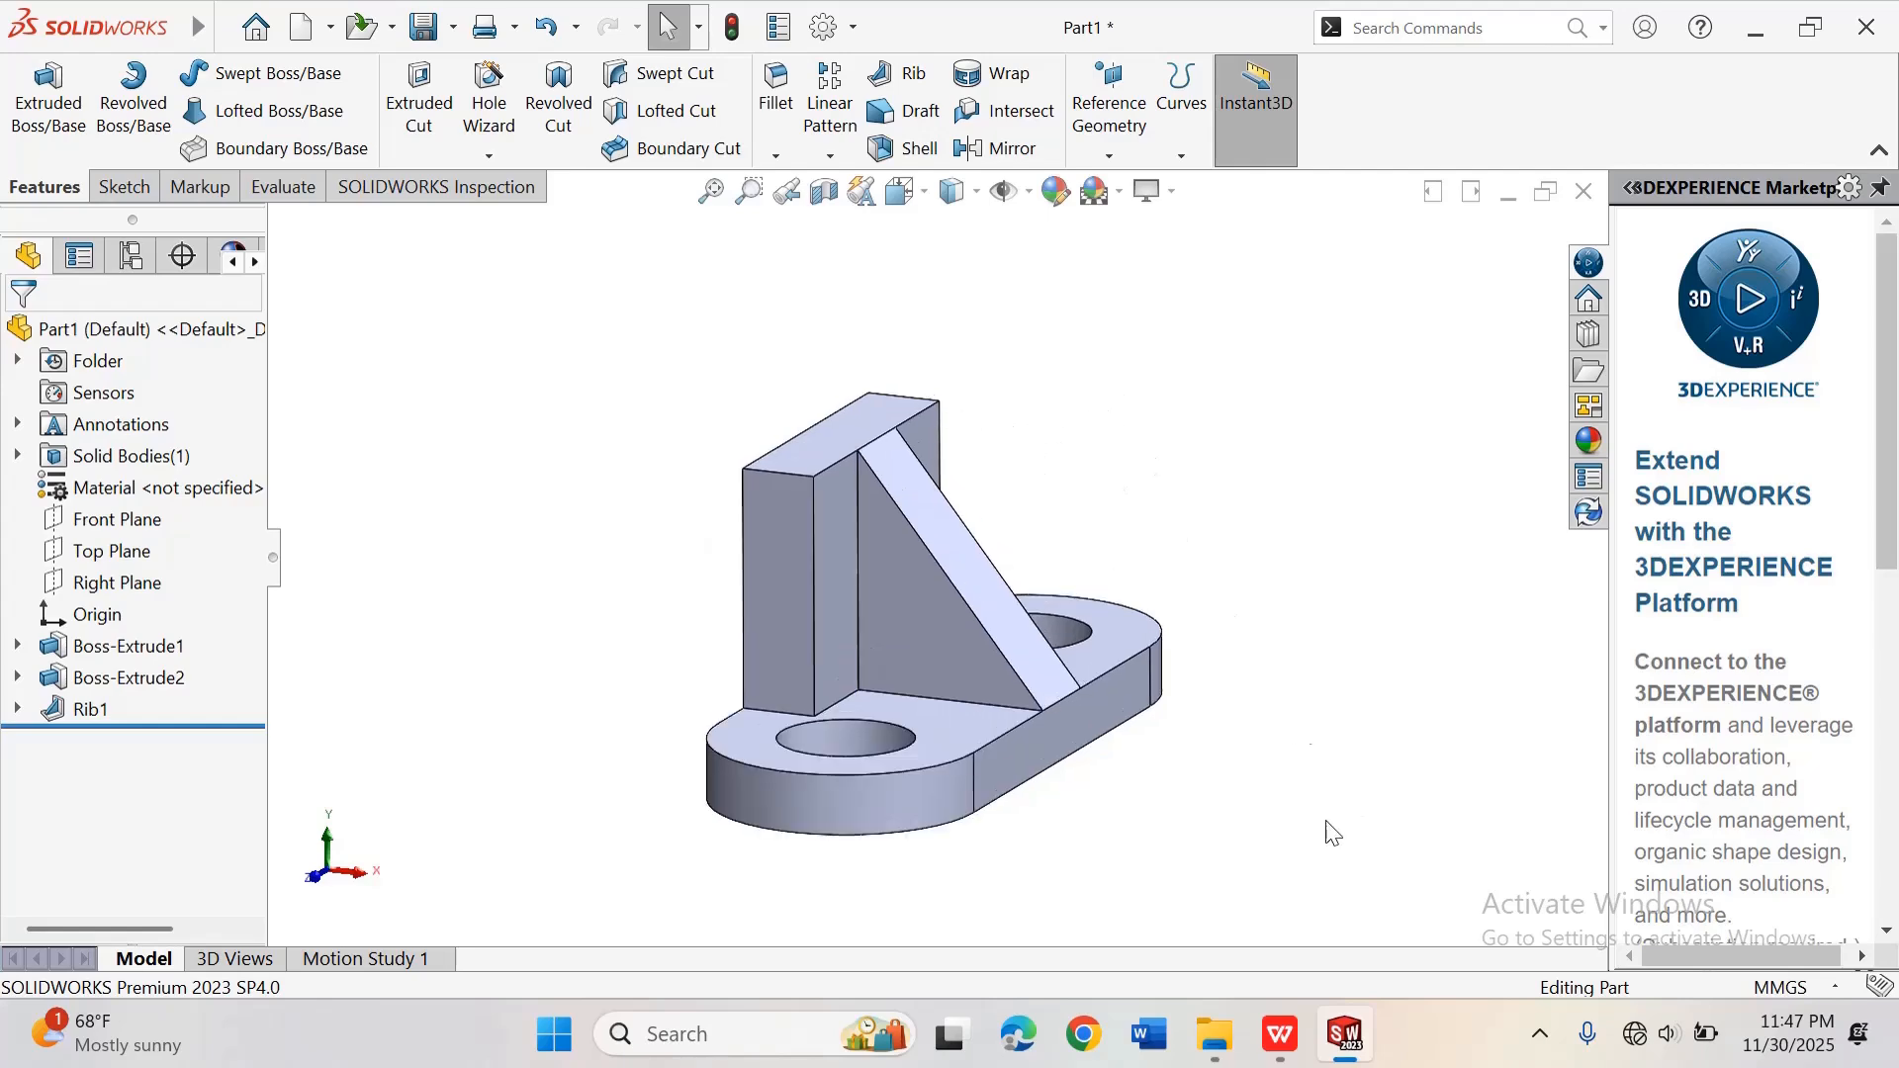
{"action": "left_click", "coordinate": [1294, 1045]}
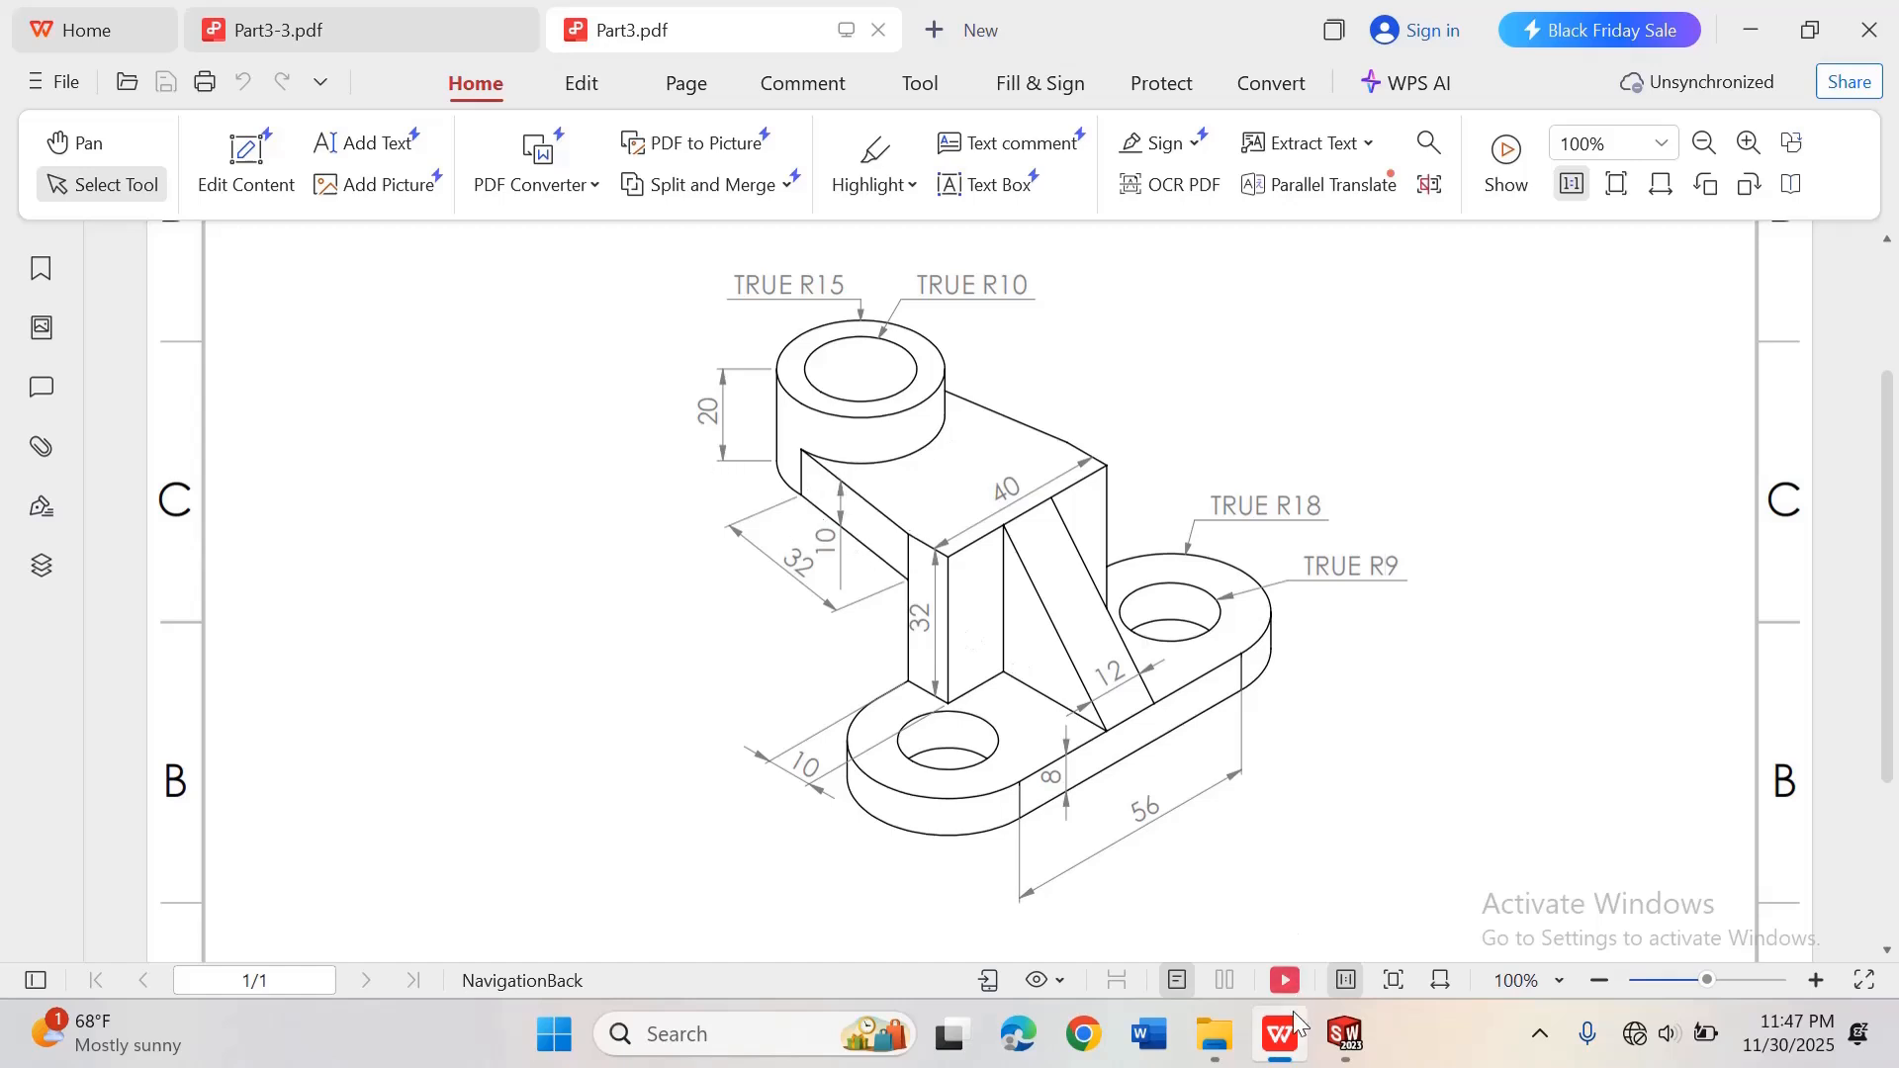
{"action": "mouse_move", "coordinate": [1289, 1038]}
{"action": "left_click", "coordinate": [1119, 898]}
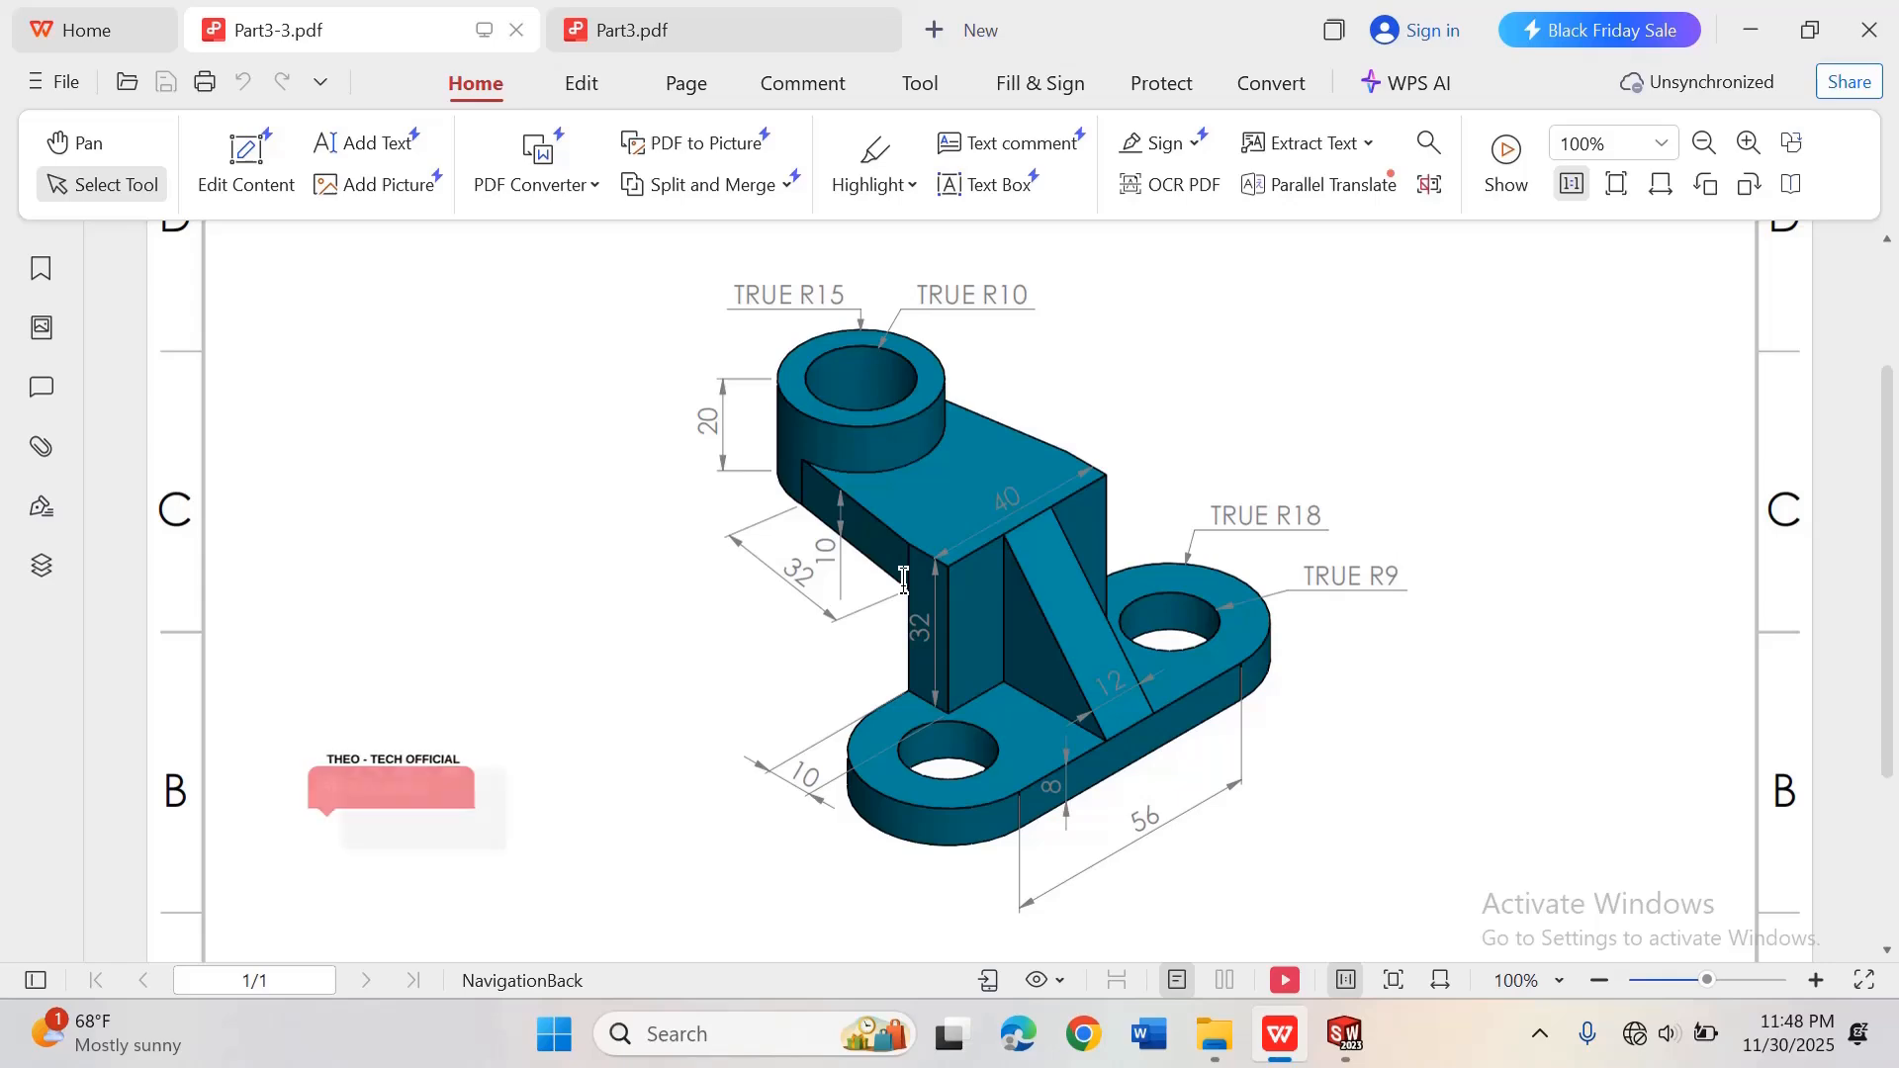
{"action": "left_click", "coordinate": [1362, 1038]}
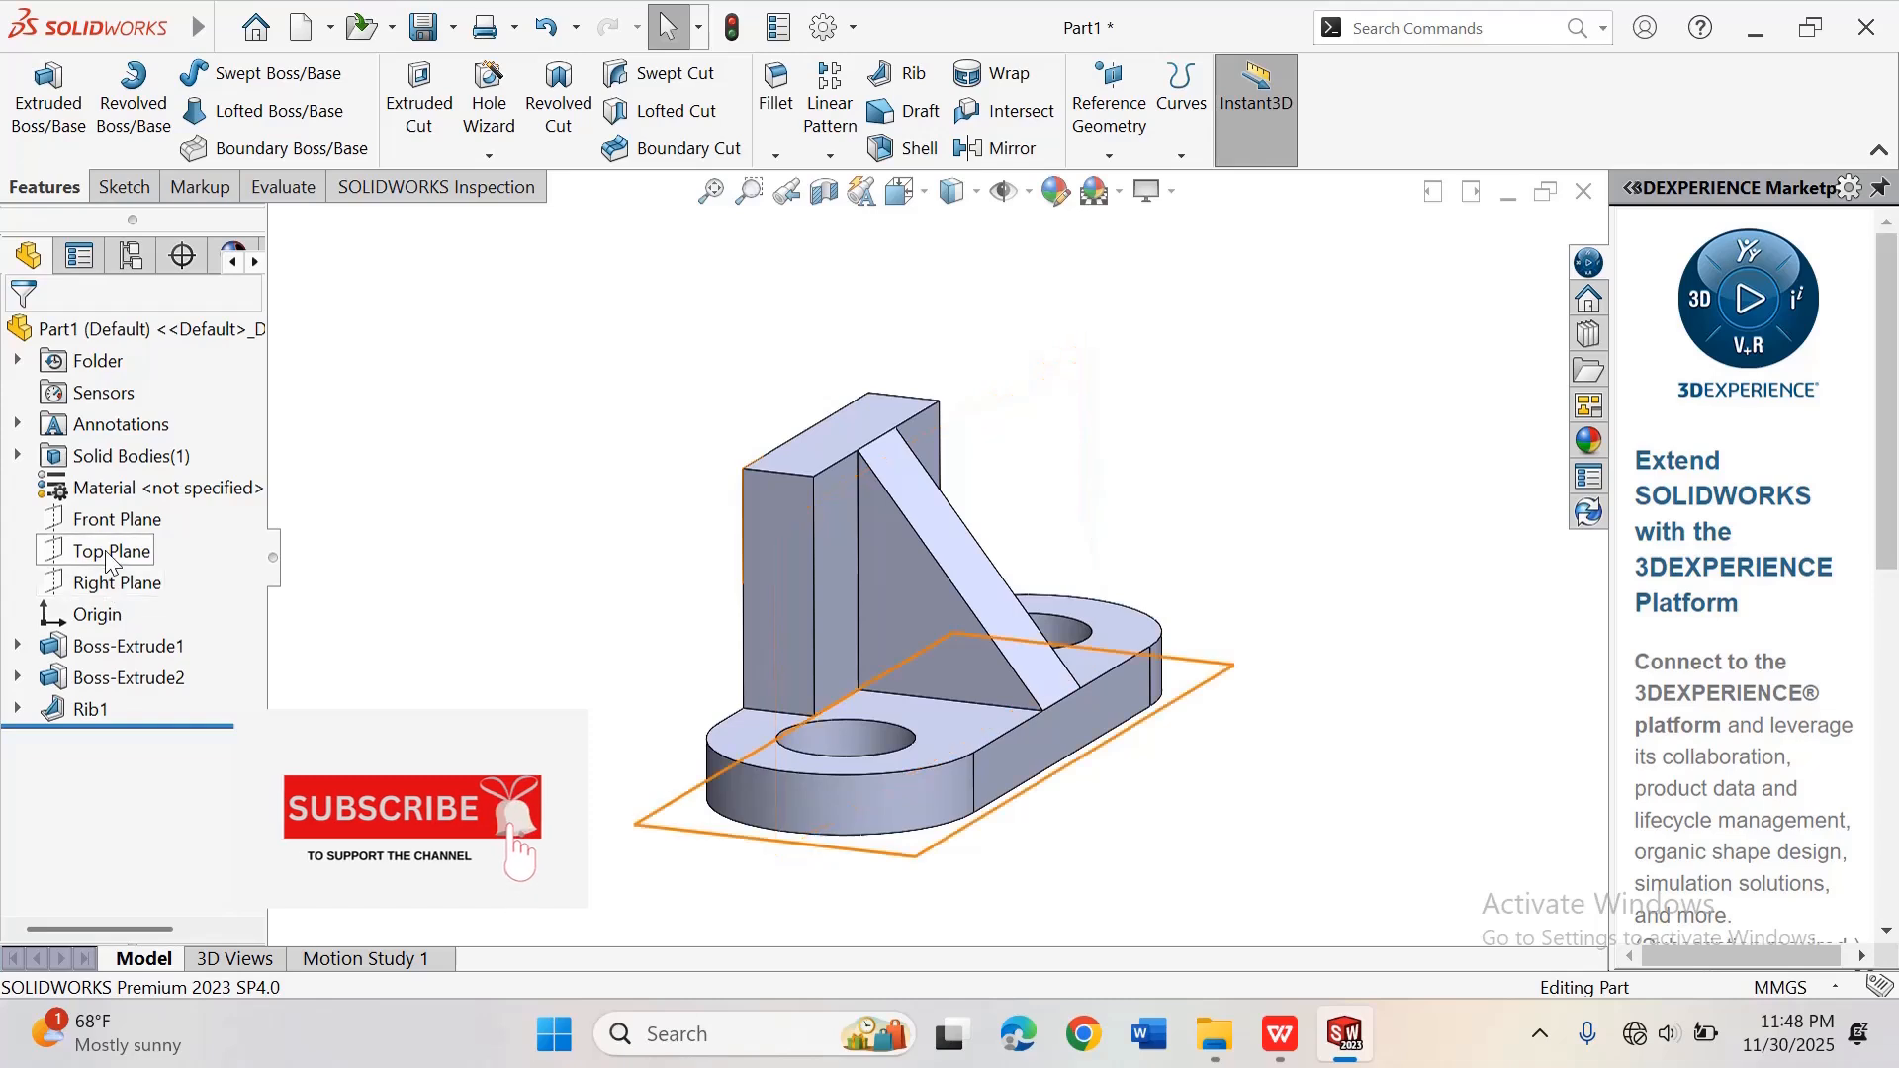
Step: Create a reference plane parallel to the Top Plane, offset 30 mm above it
{"action": "left_click", "coordinate": [104, 551]}
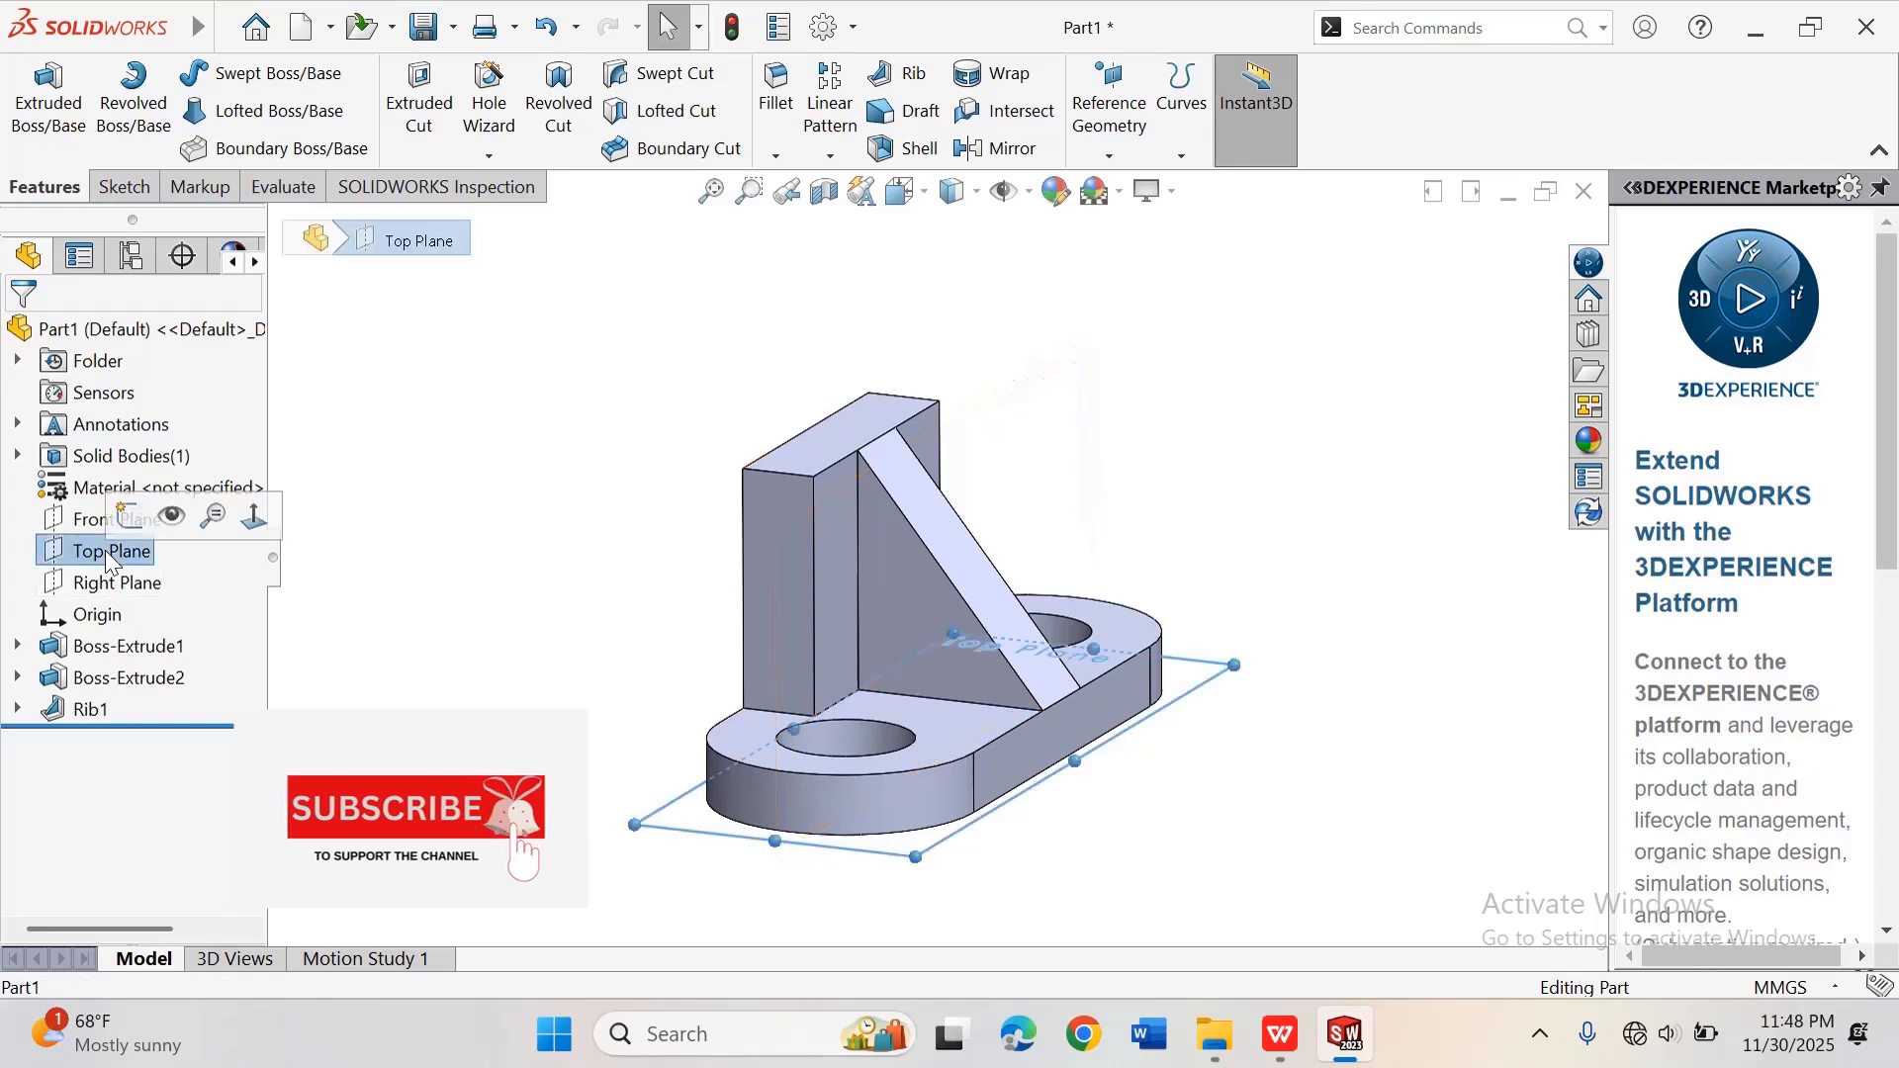
{"action": "left_click", "coordinate": [1114, 156]}
{"action": "left_click", "coordinate": [1138, 190]}
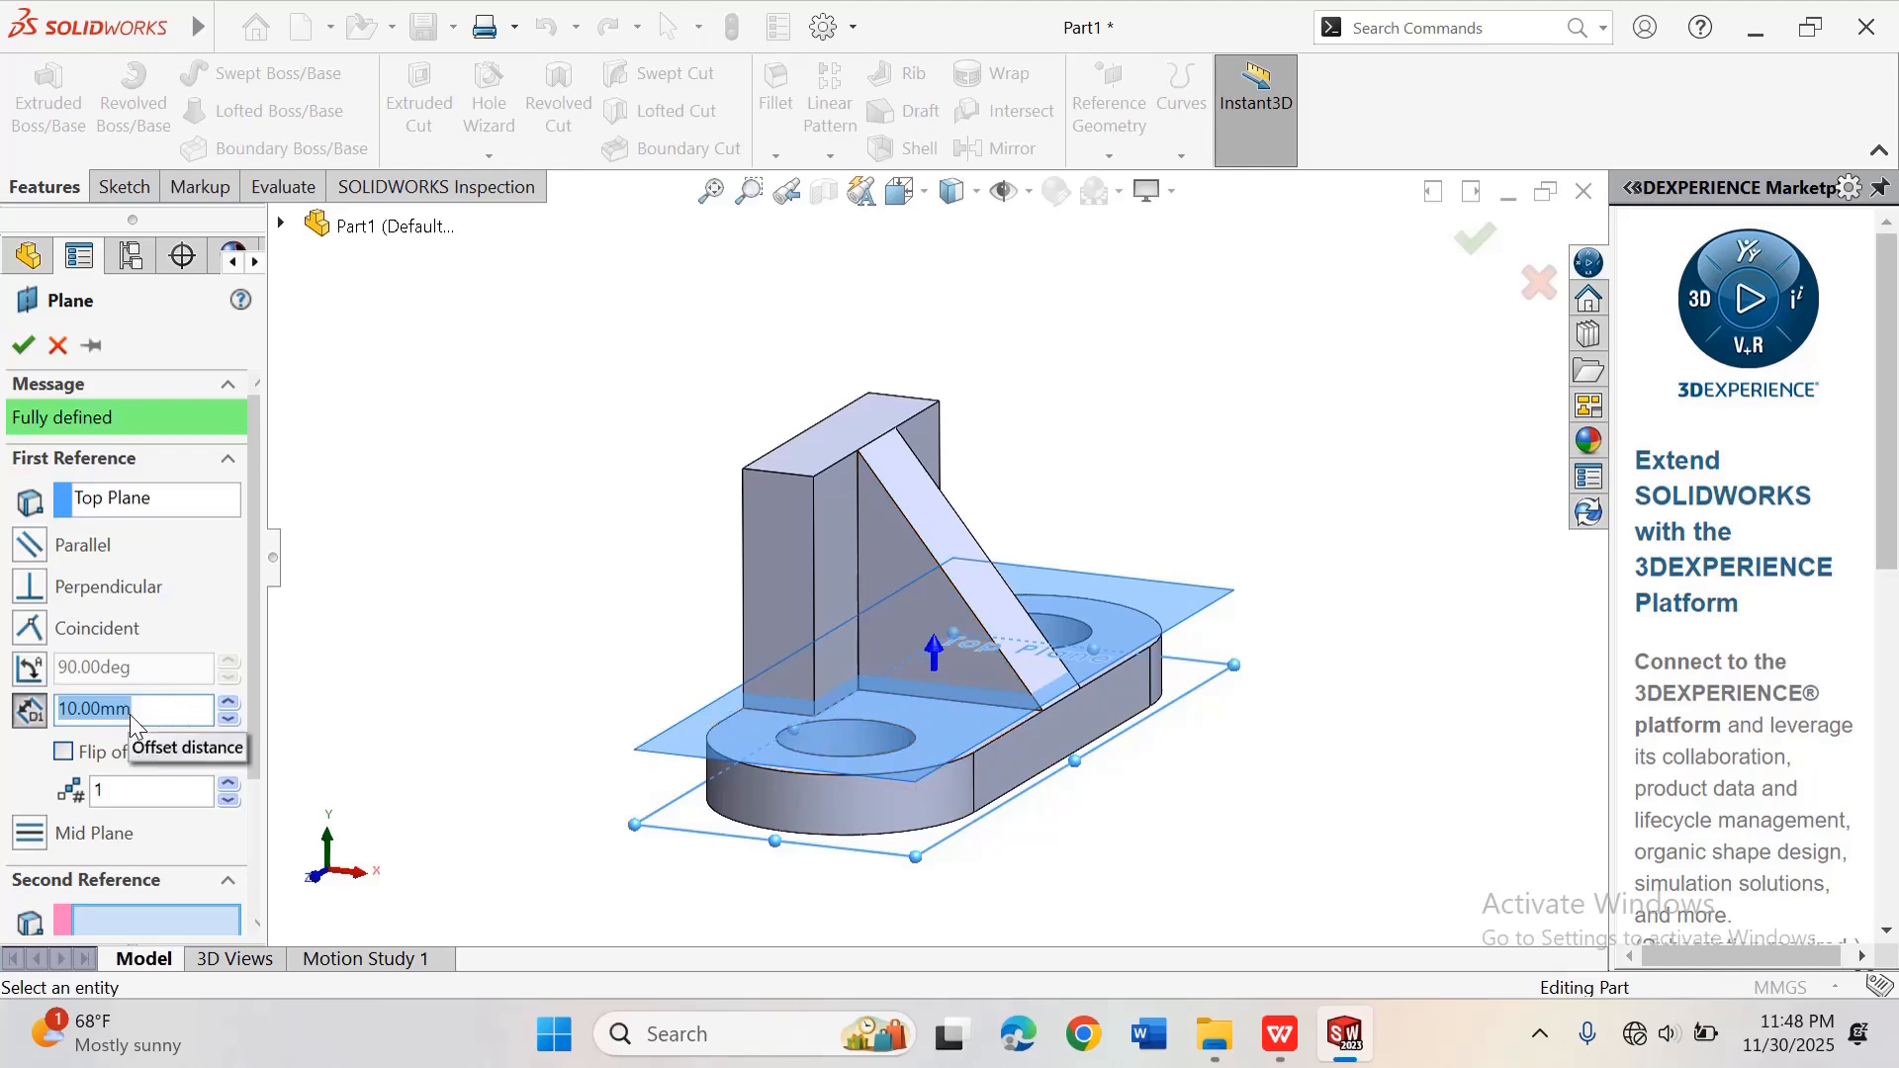
{"action": "type", "text": "30"}
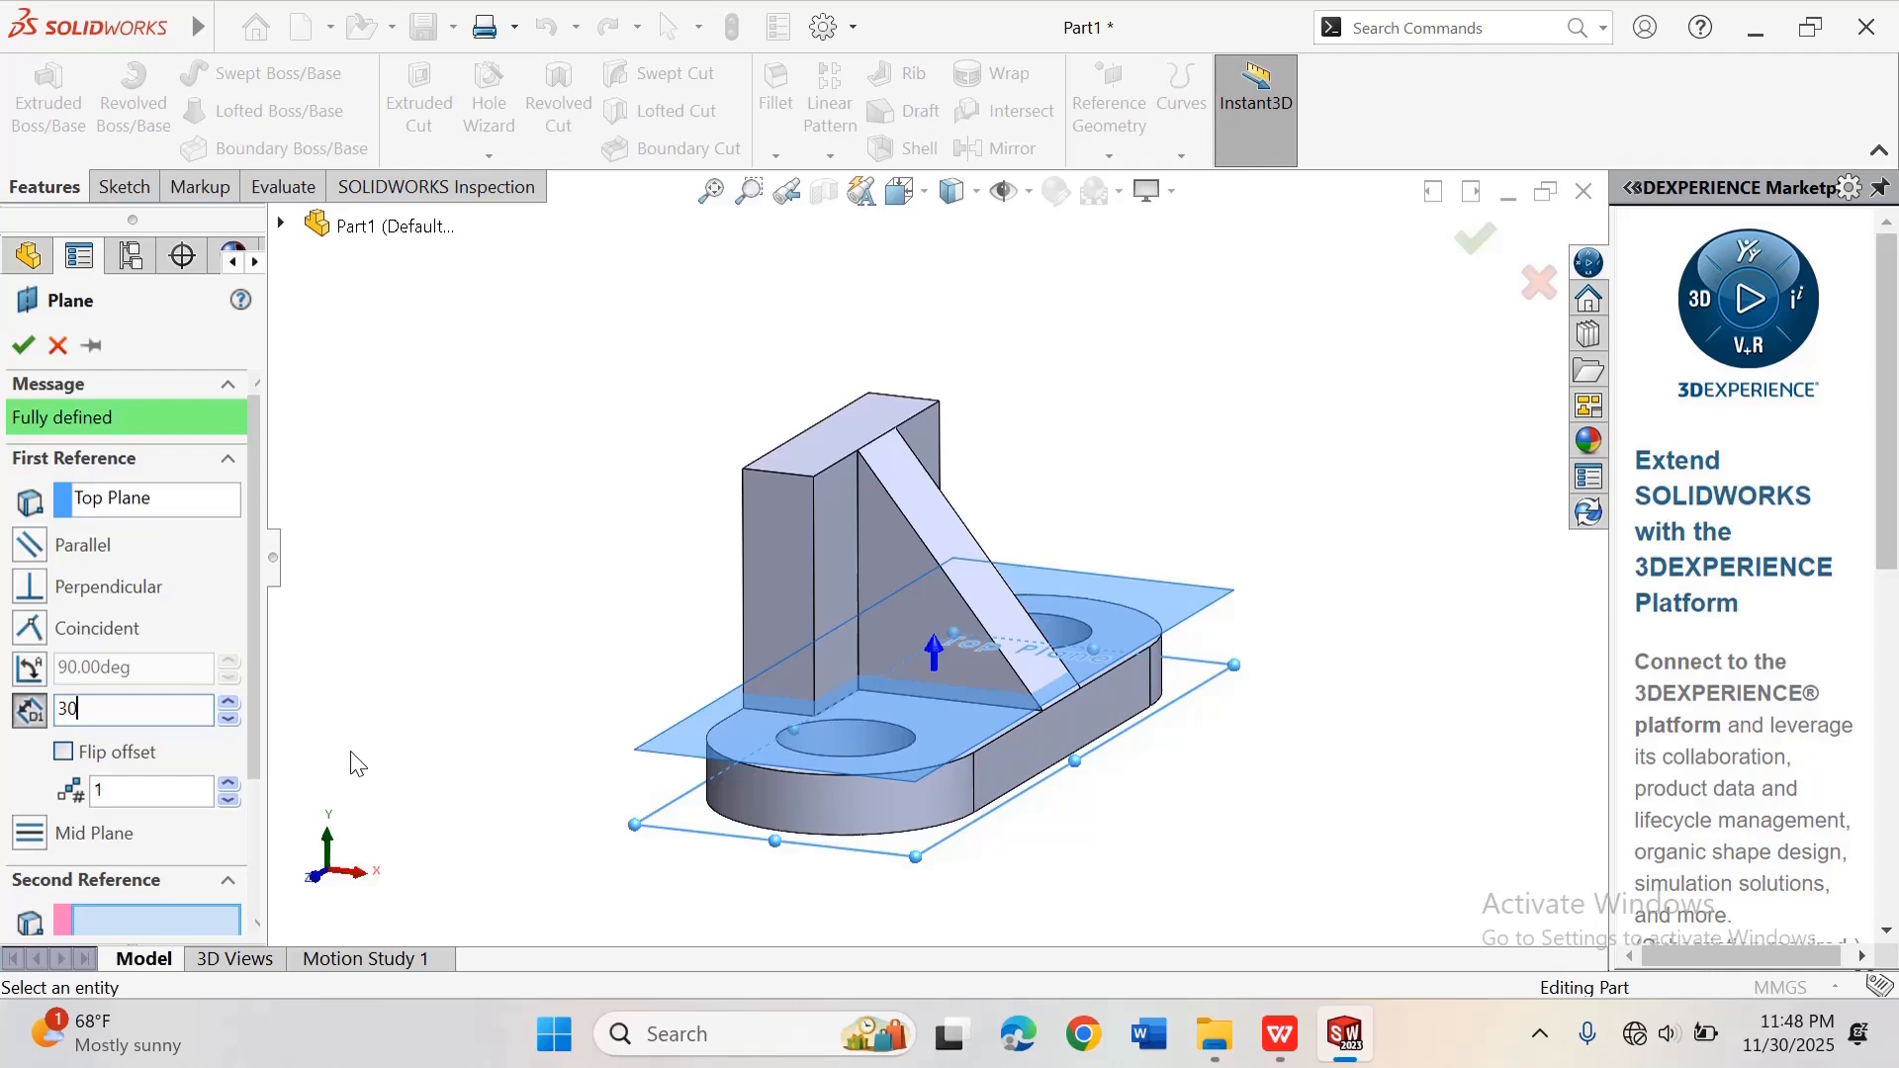
{"action": "key", "text": "Return"}
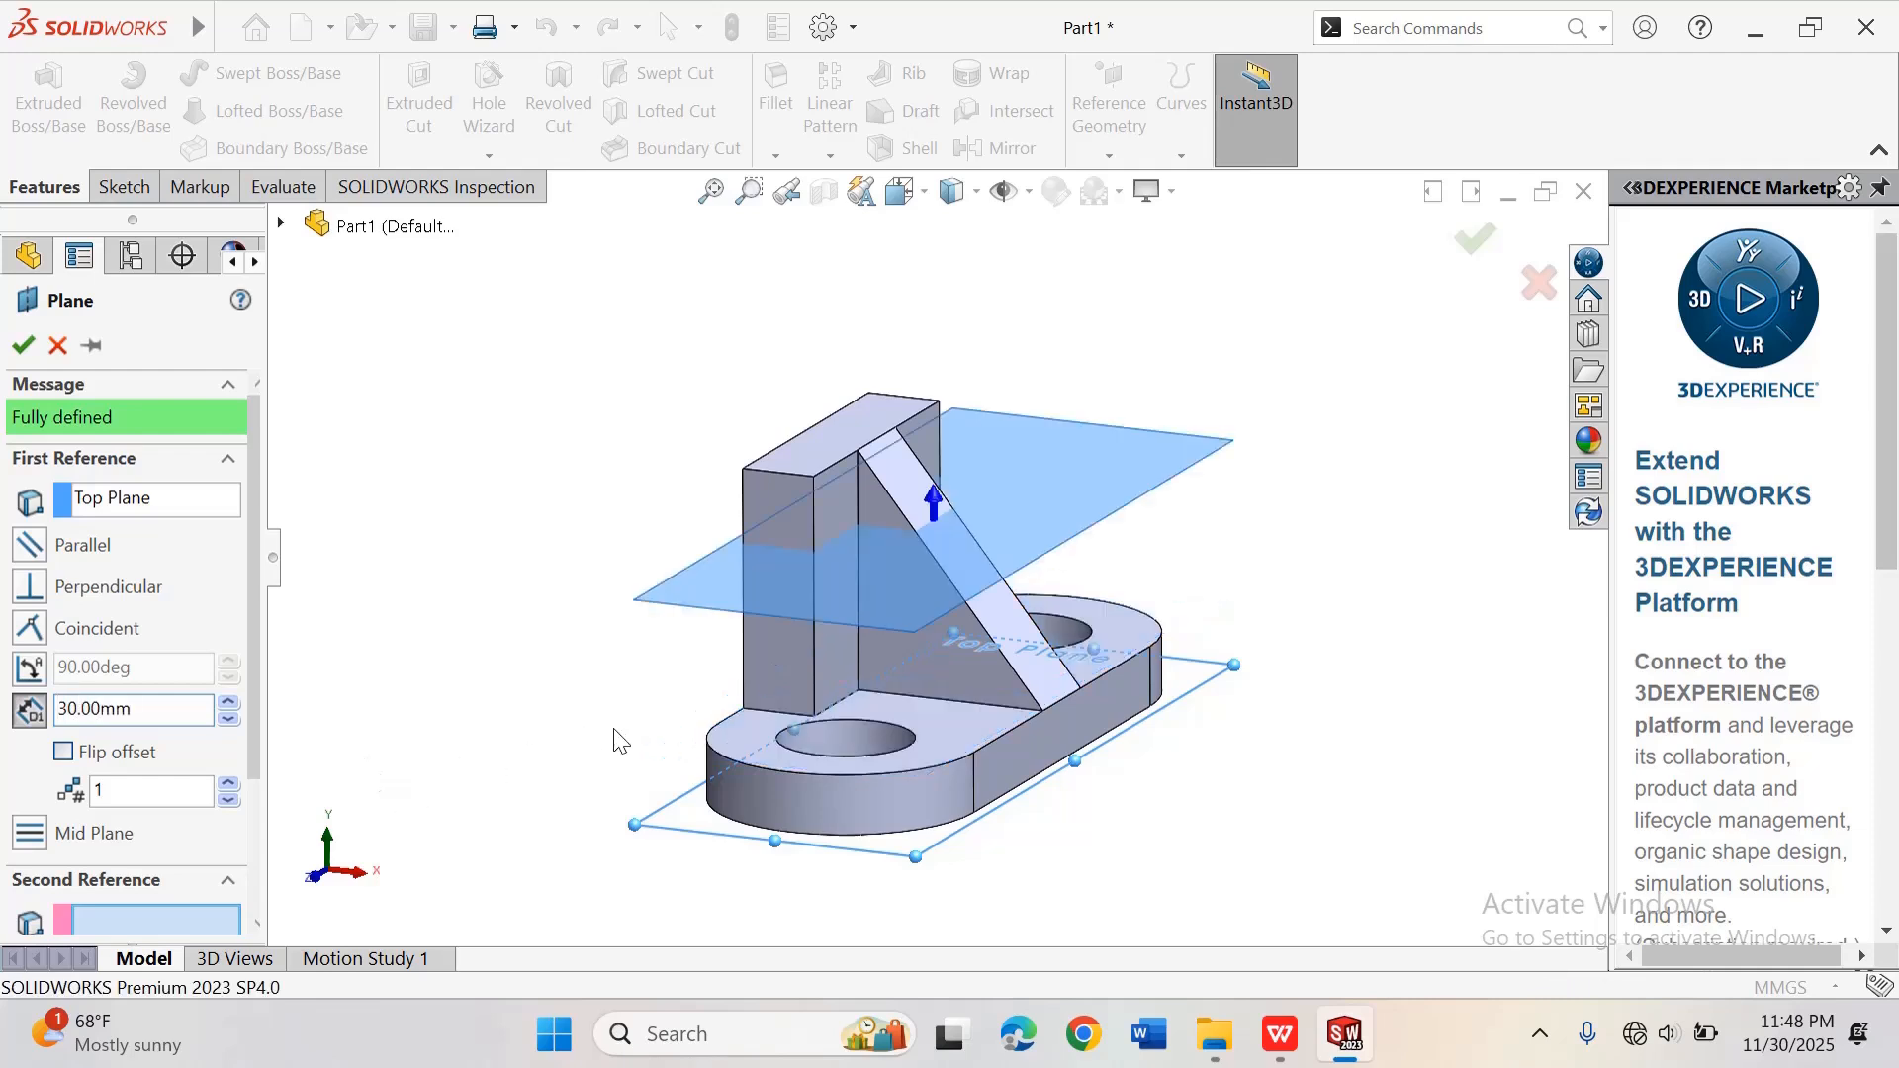
{"action": "left_click", "coordinate": [22, 345]}
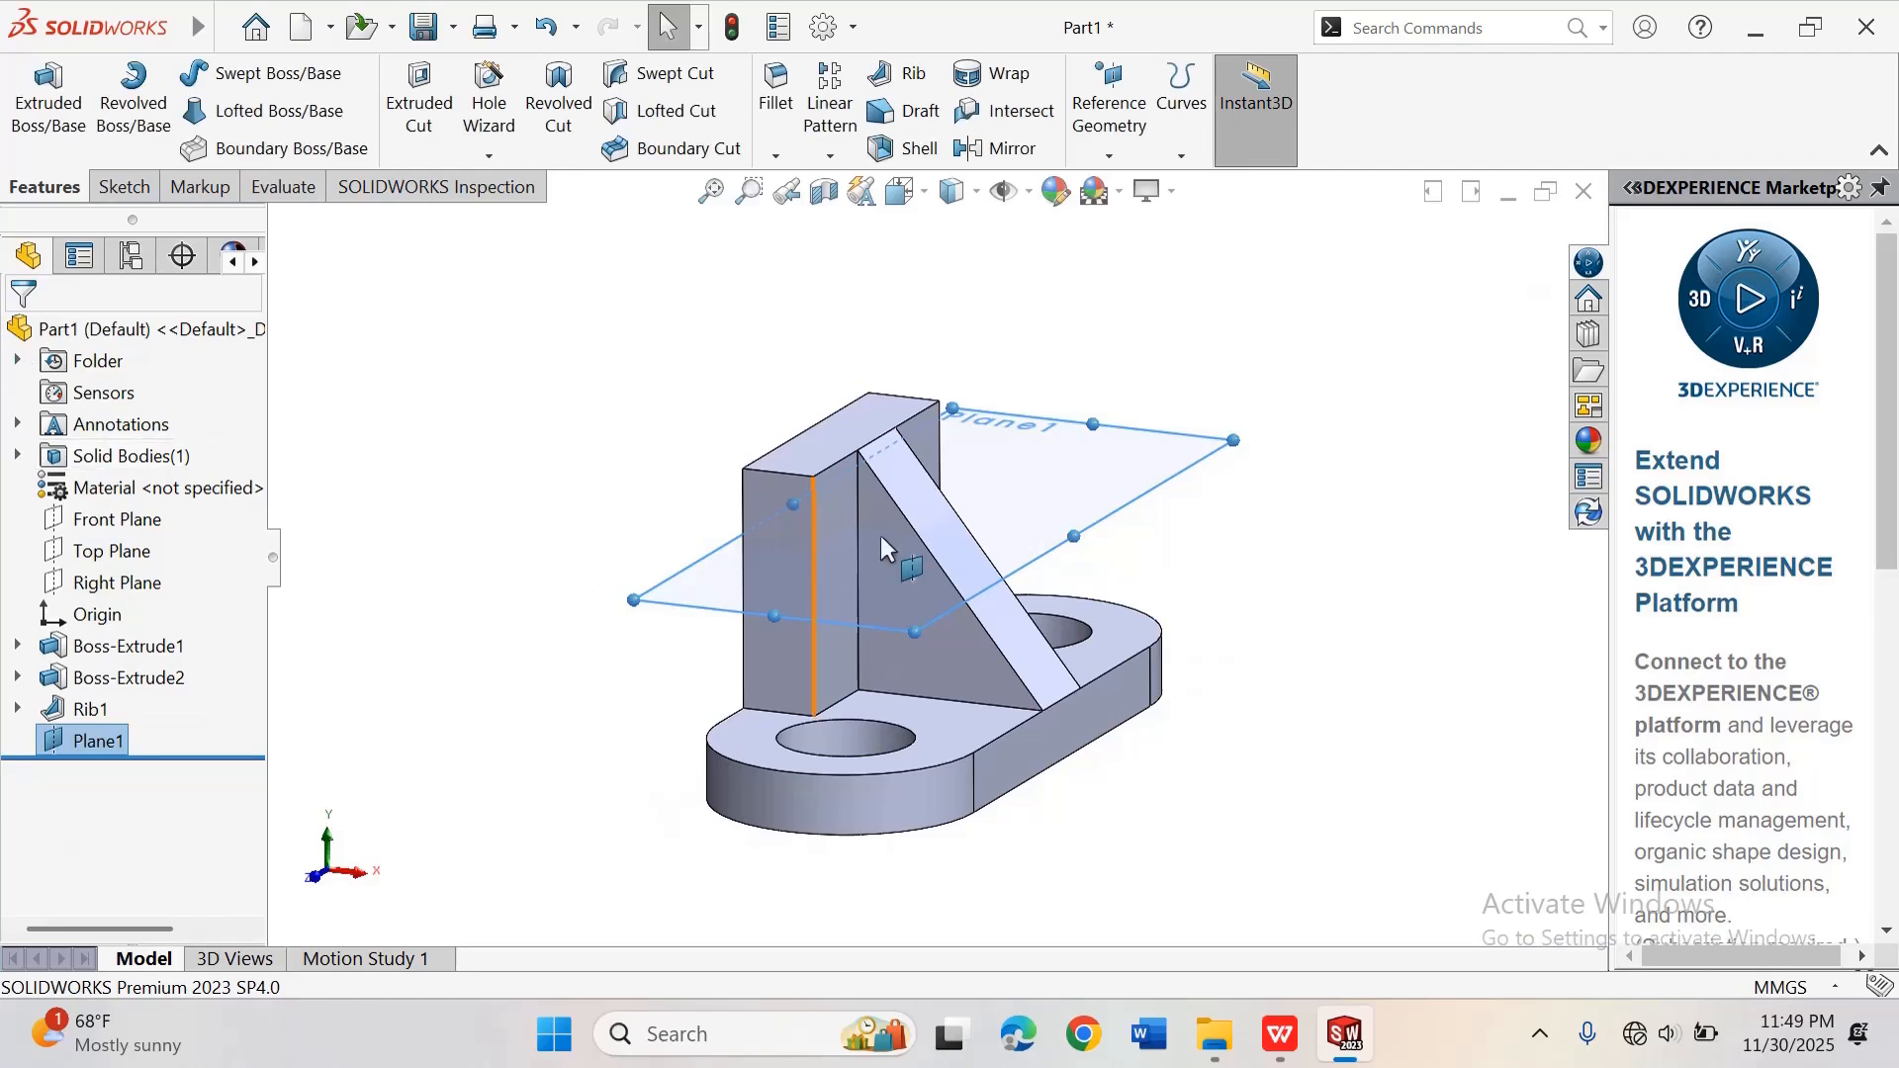
Step: Open a new sketch on the plane offset 30 mm above the Top Plane, viewed normal to it
{"action": "left_click", "coordinate": [1125, 475]}
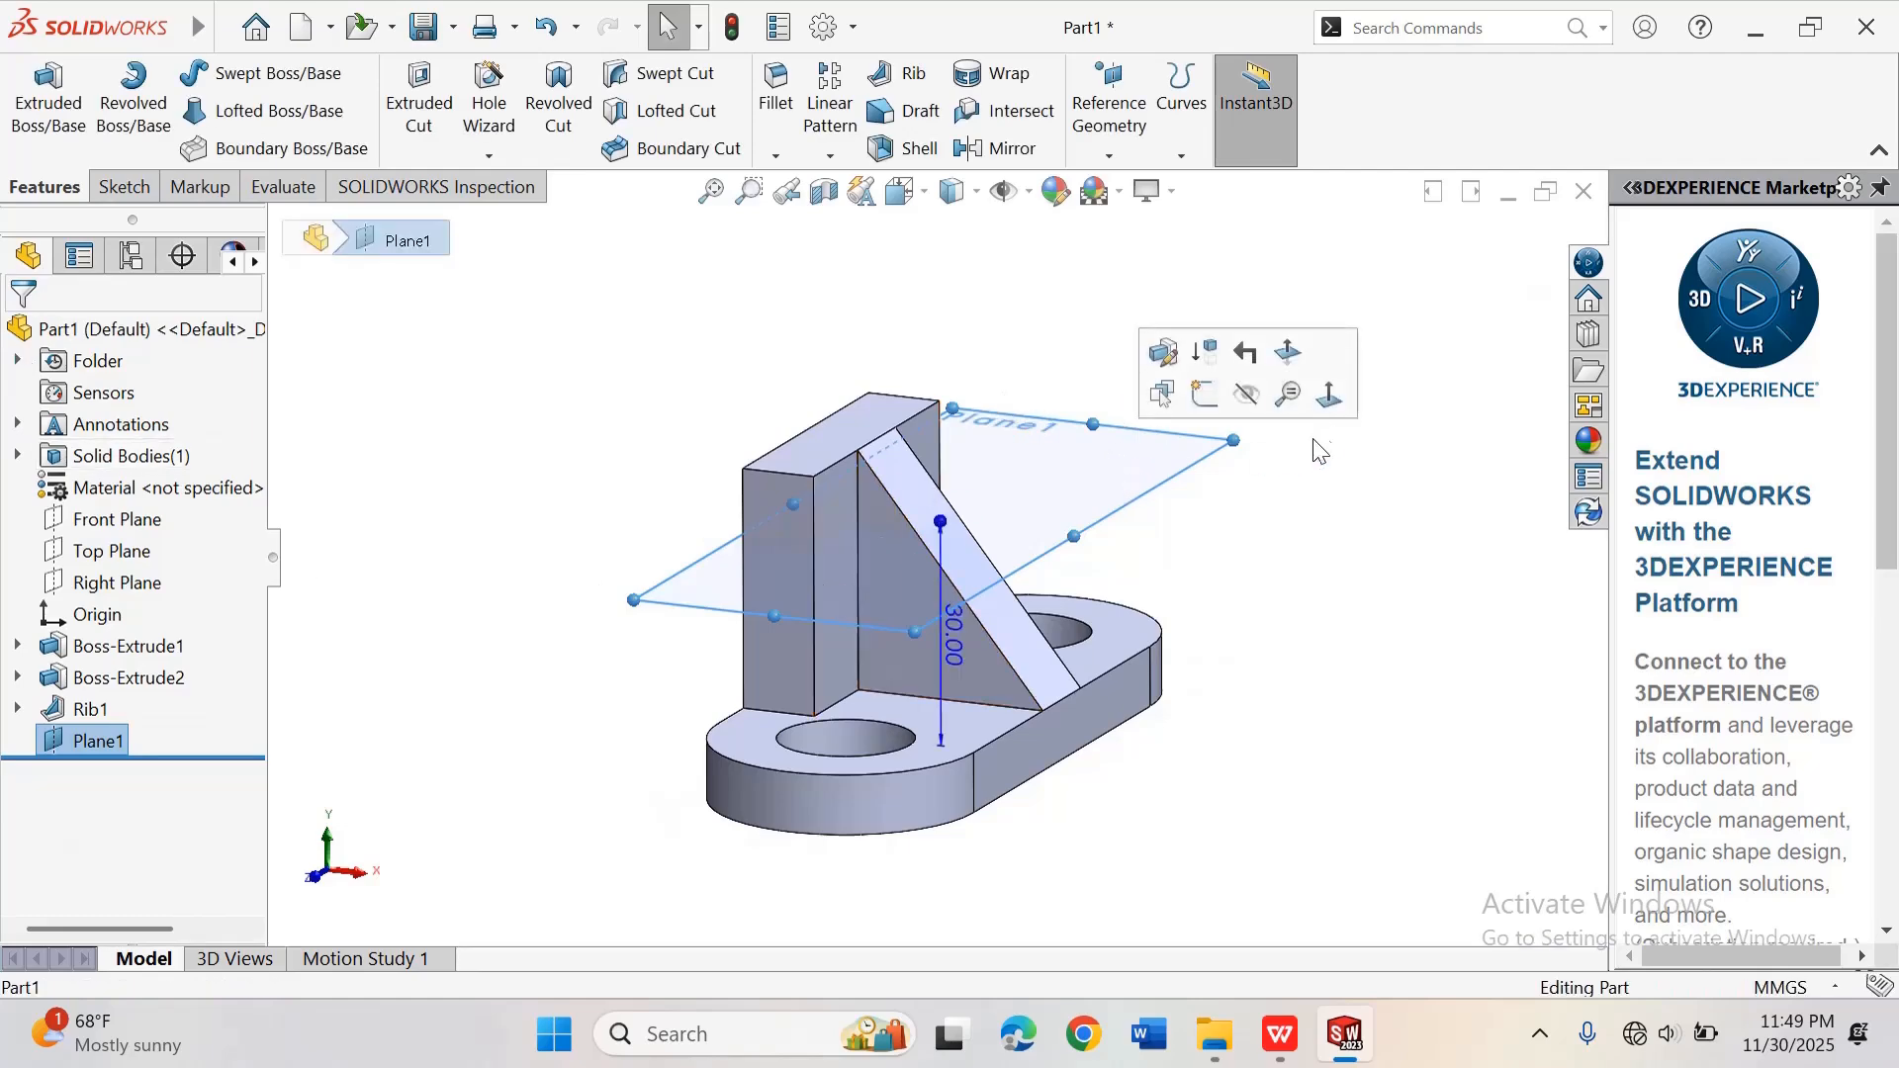
{"action": "left_click", "coordinate": [1332, 397]}
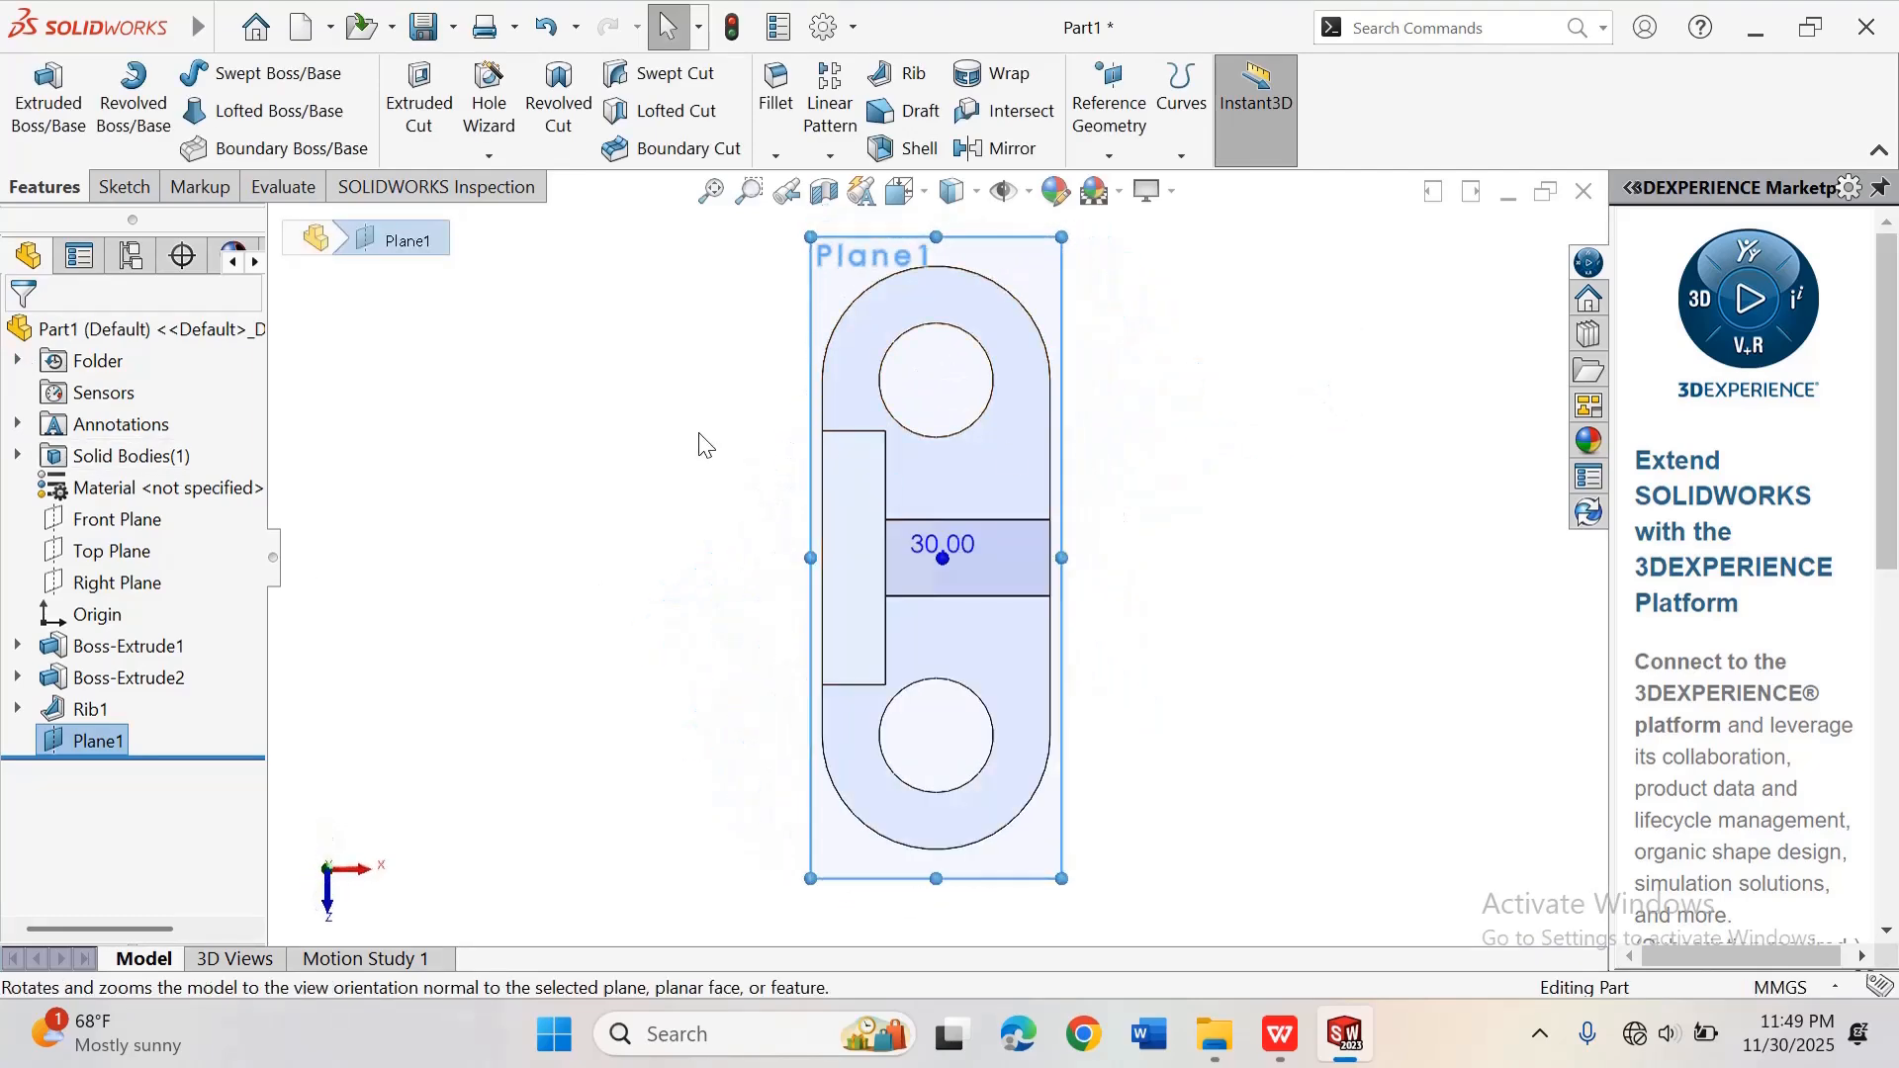
{"action": "left_click", "coordinate": [1056, 263]}
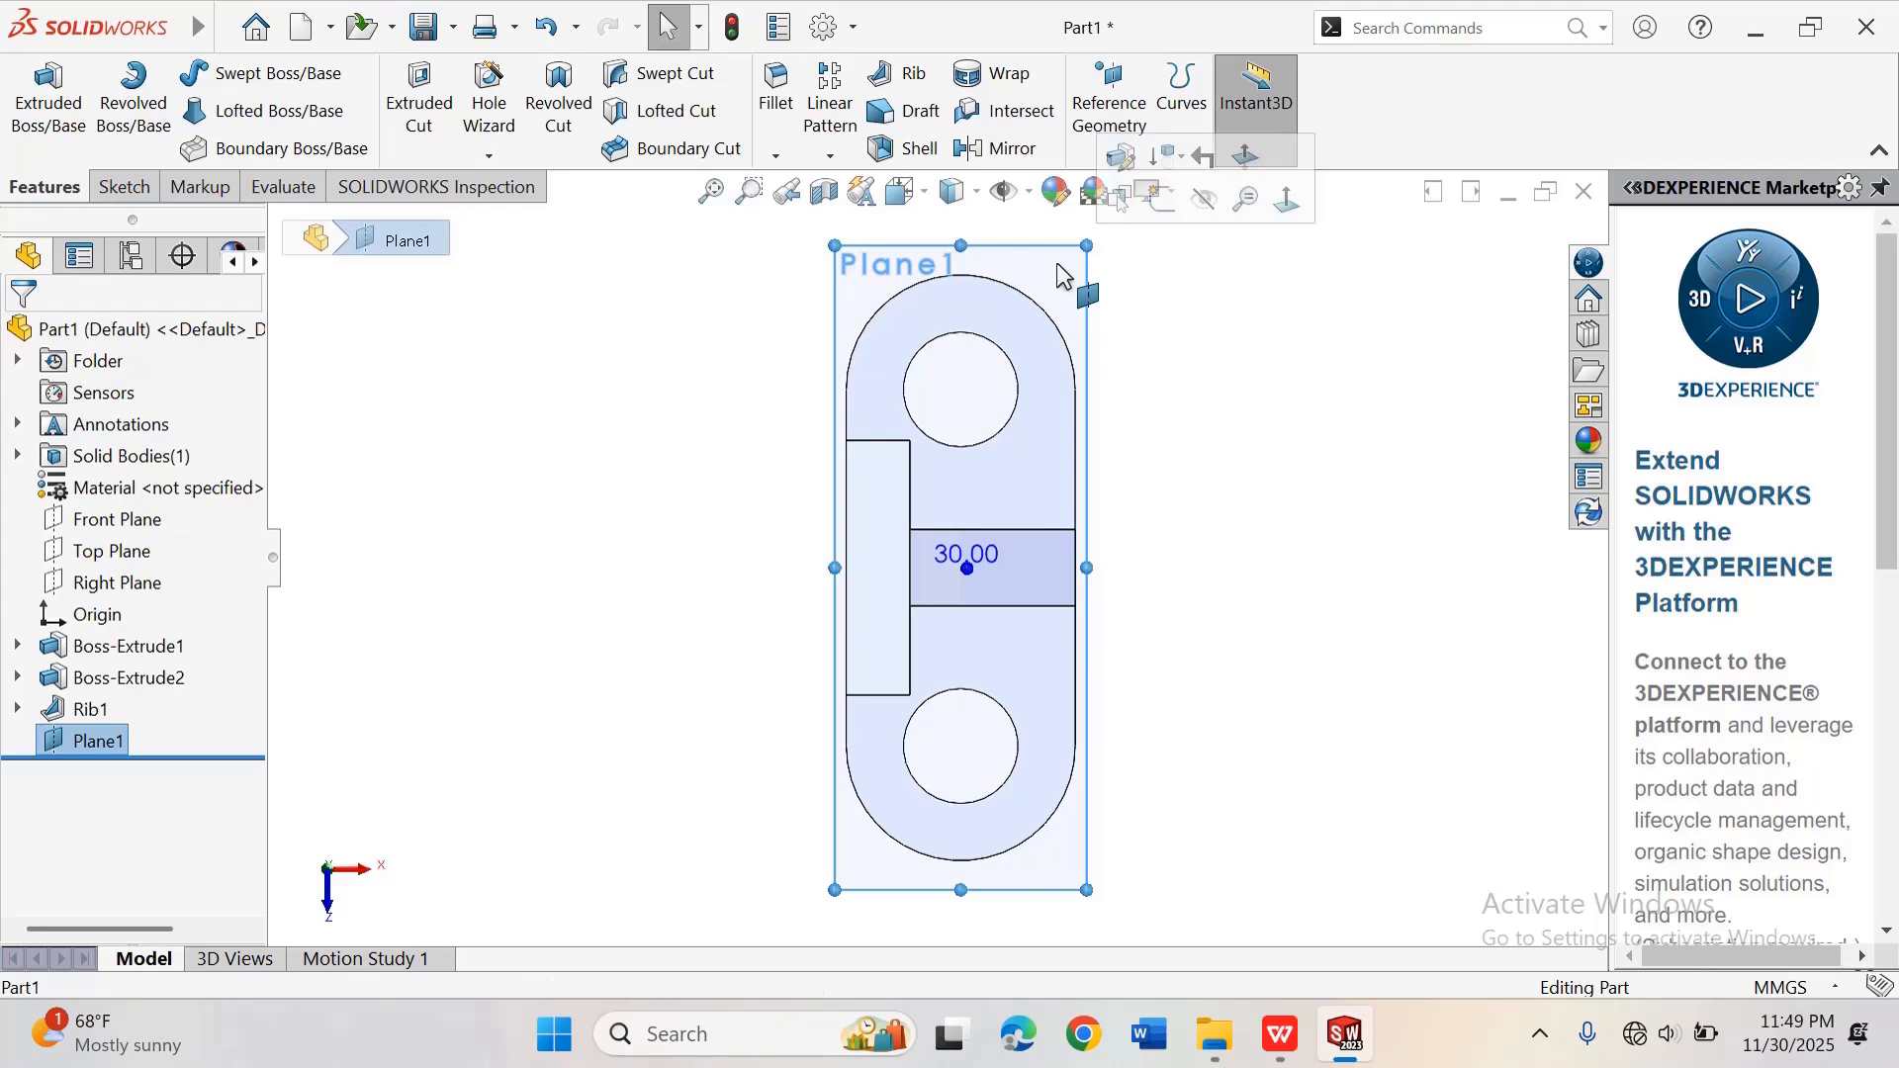
{"action": "left_click", "coordinate": [1160, 200]}
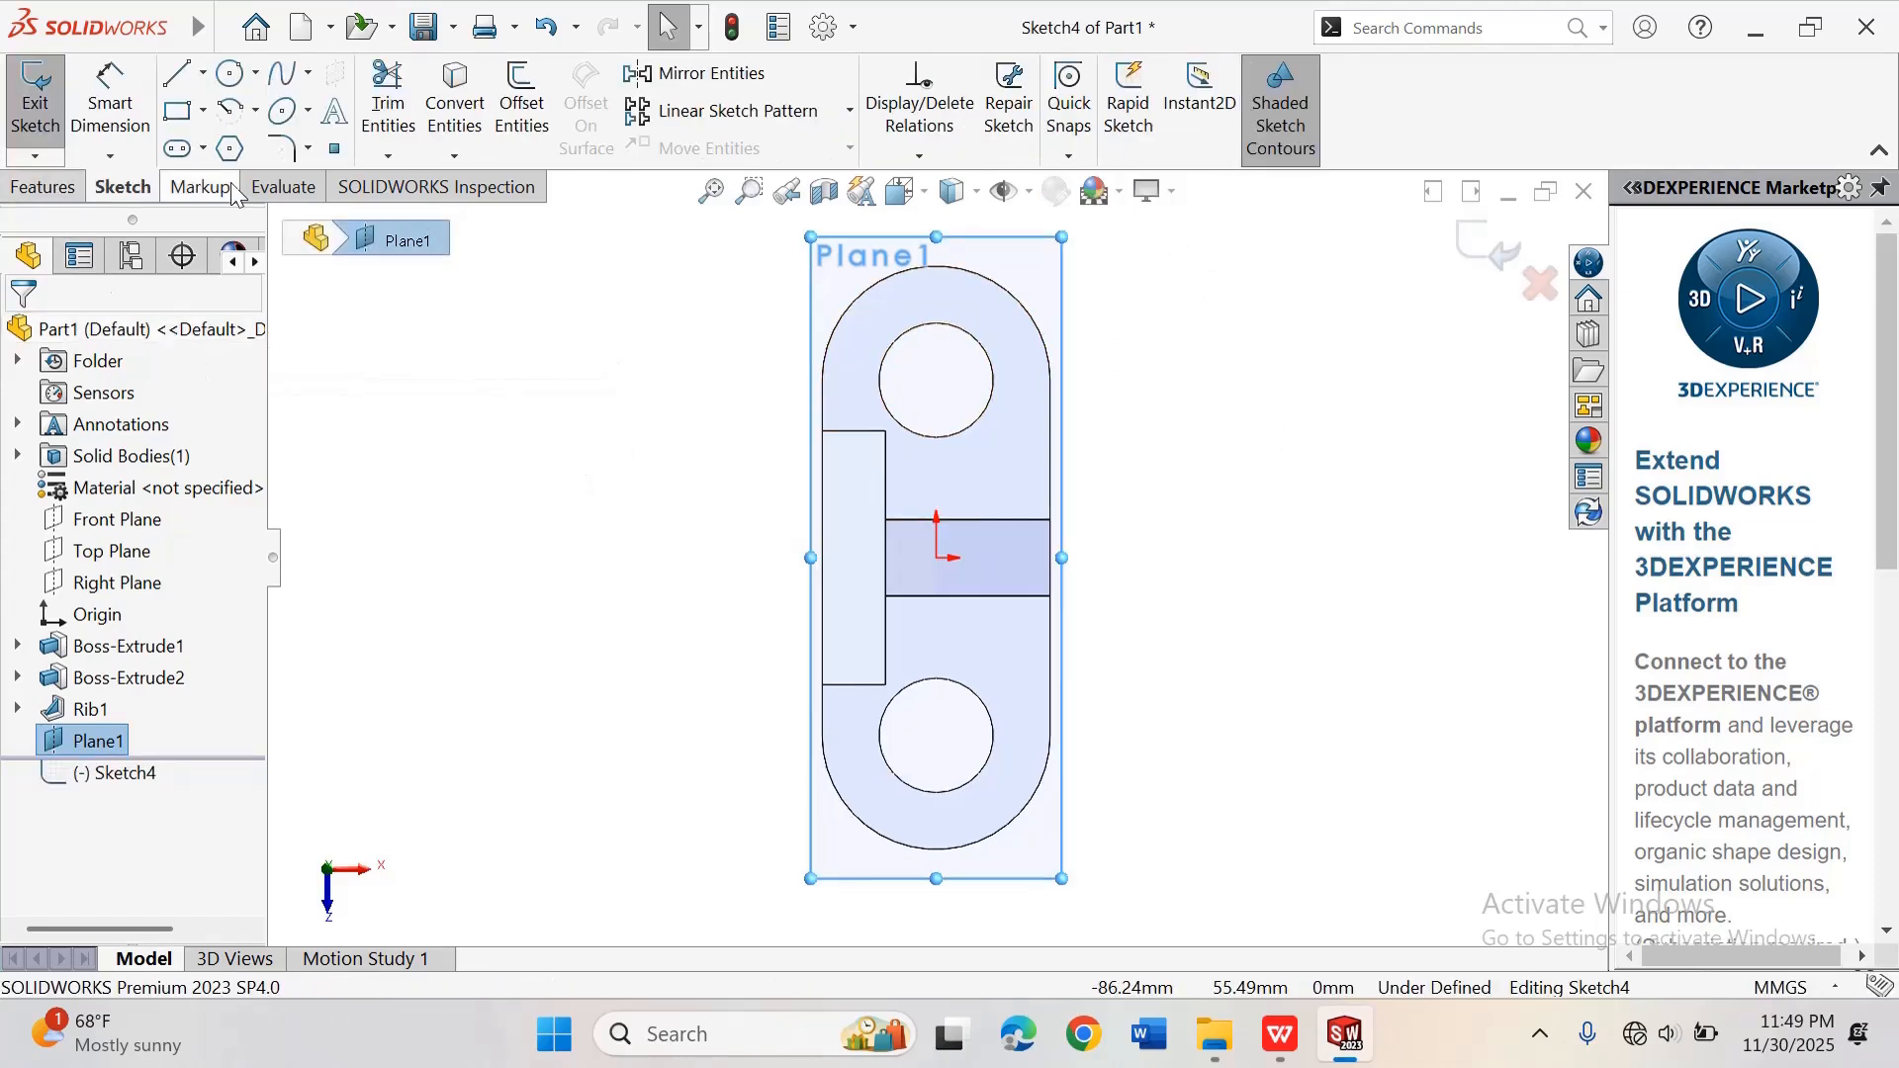
{"action": "scroll", "coordinate": [933, 424], "scroll_direction": "up", "scroll_amount": 1}
{"action": "scroll", "coordinate": [807, 428], "scroll_direction": "down", "scroll_amount": 1}
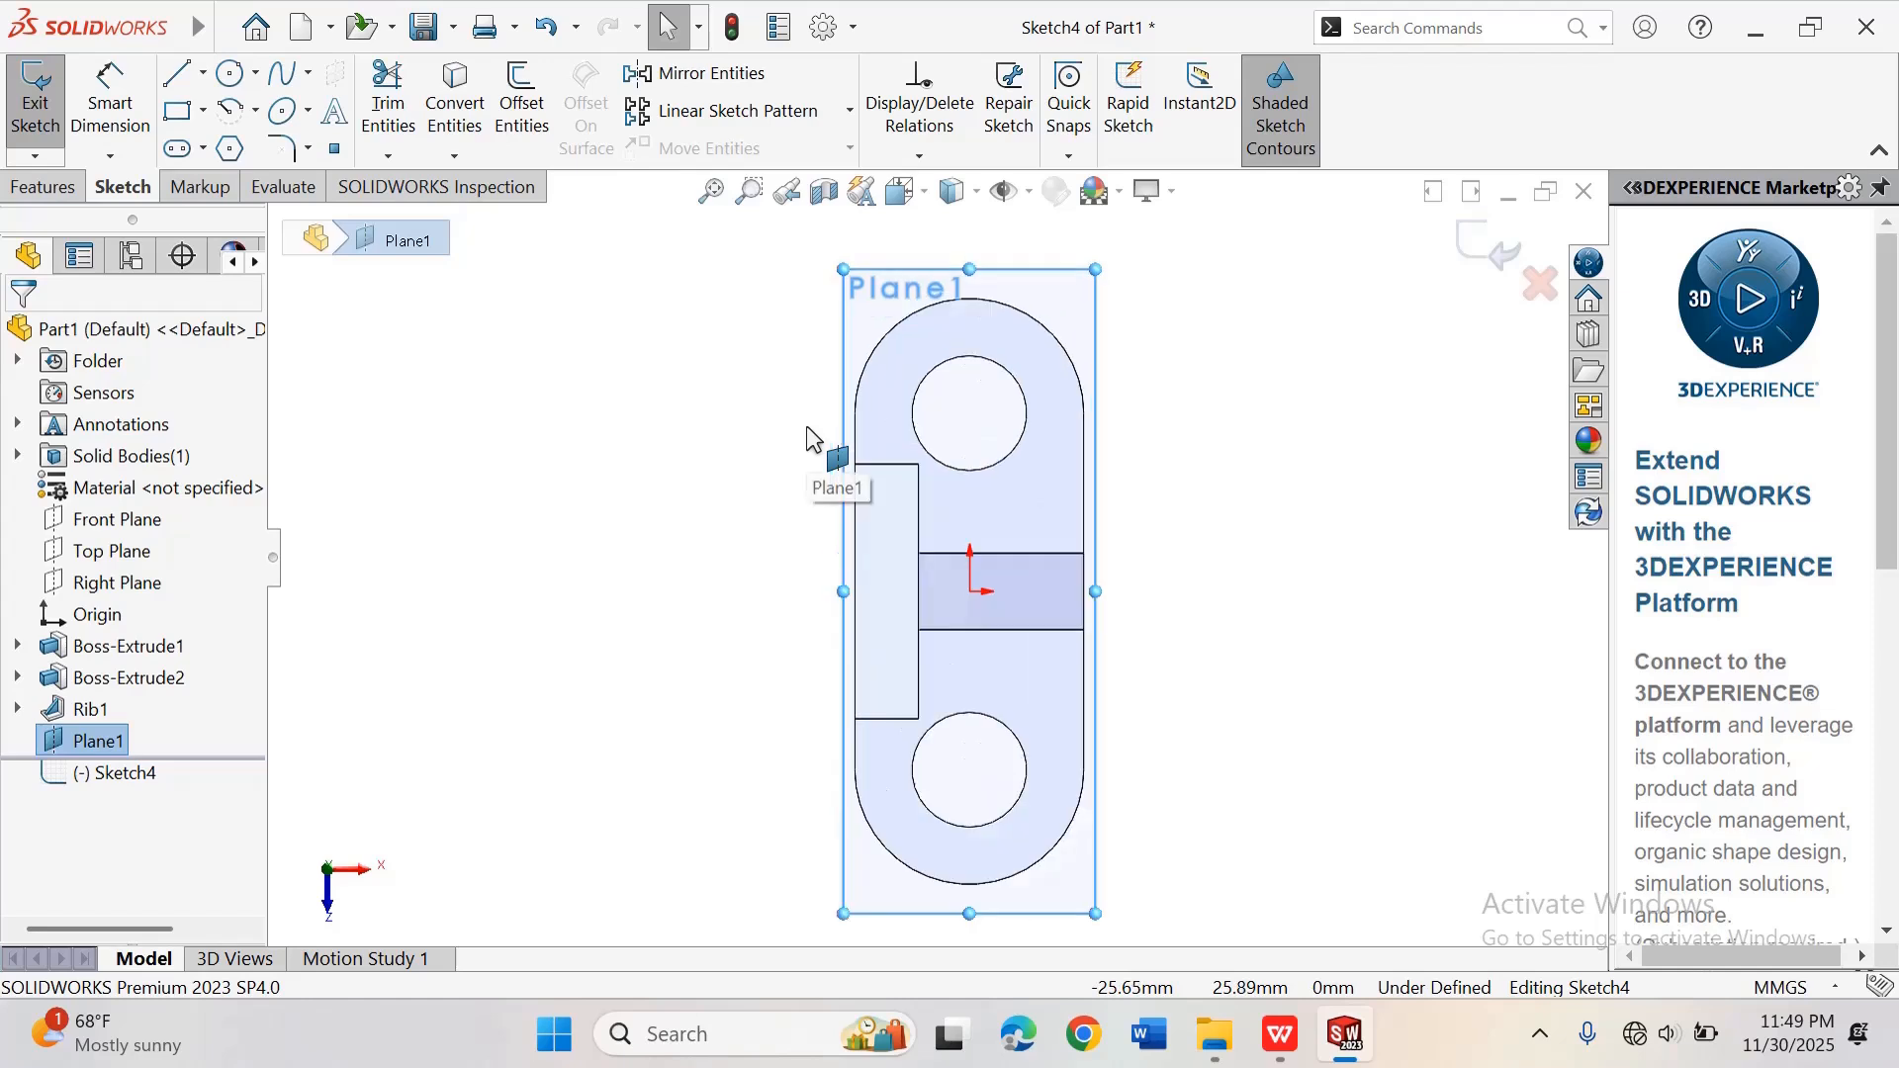
Step: Sketch two concentric circles of about 20 and 14 mm radius, centred level with the origin about 63 mm away, beyond the upright block
{"action": "left_click", "coordinate": [256, 74]}
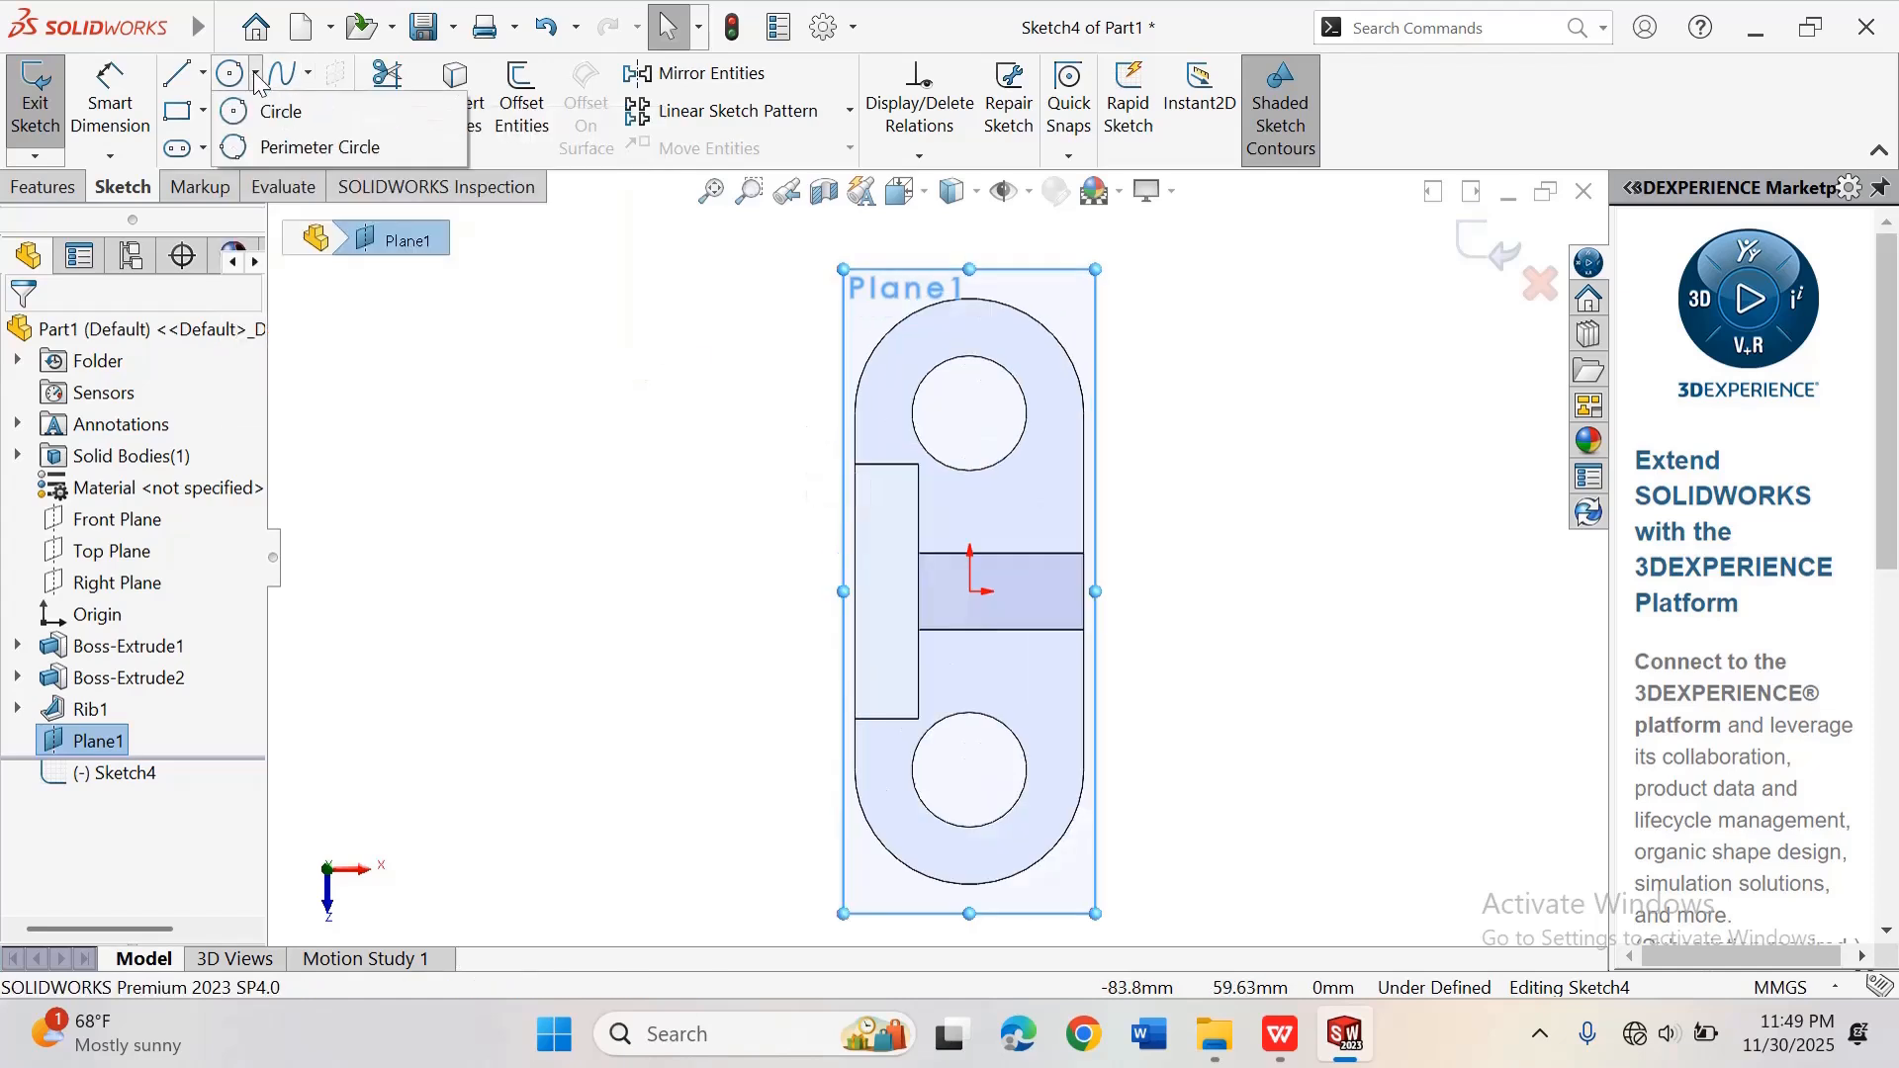
{"action": "left_click", "coordinate": [279, 112]}
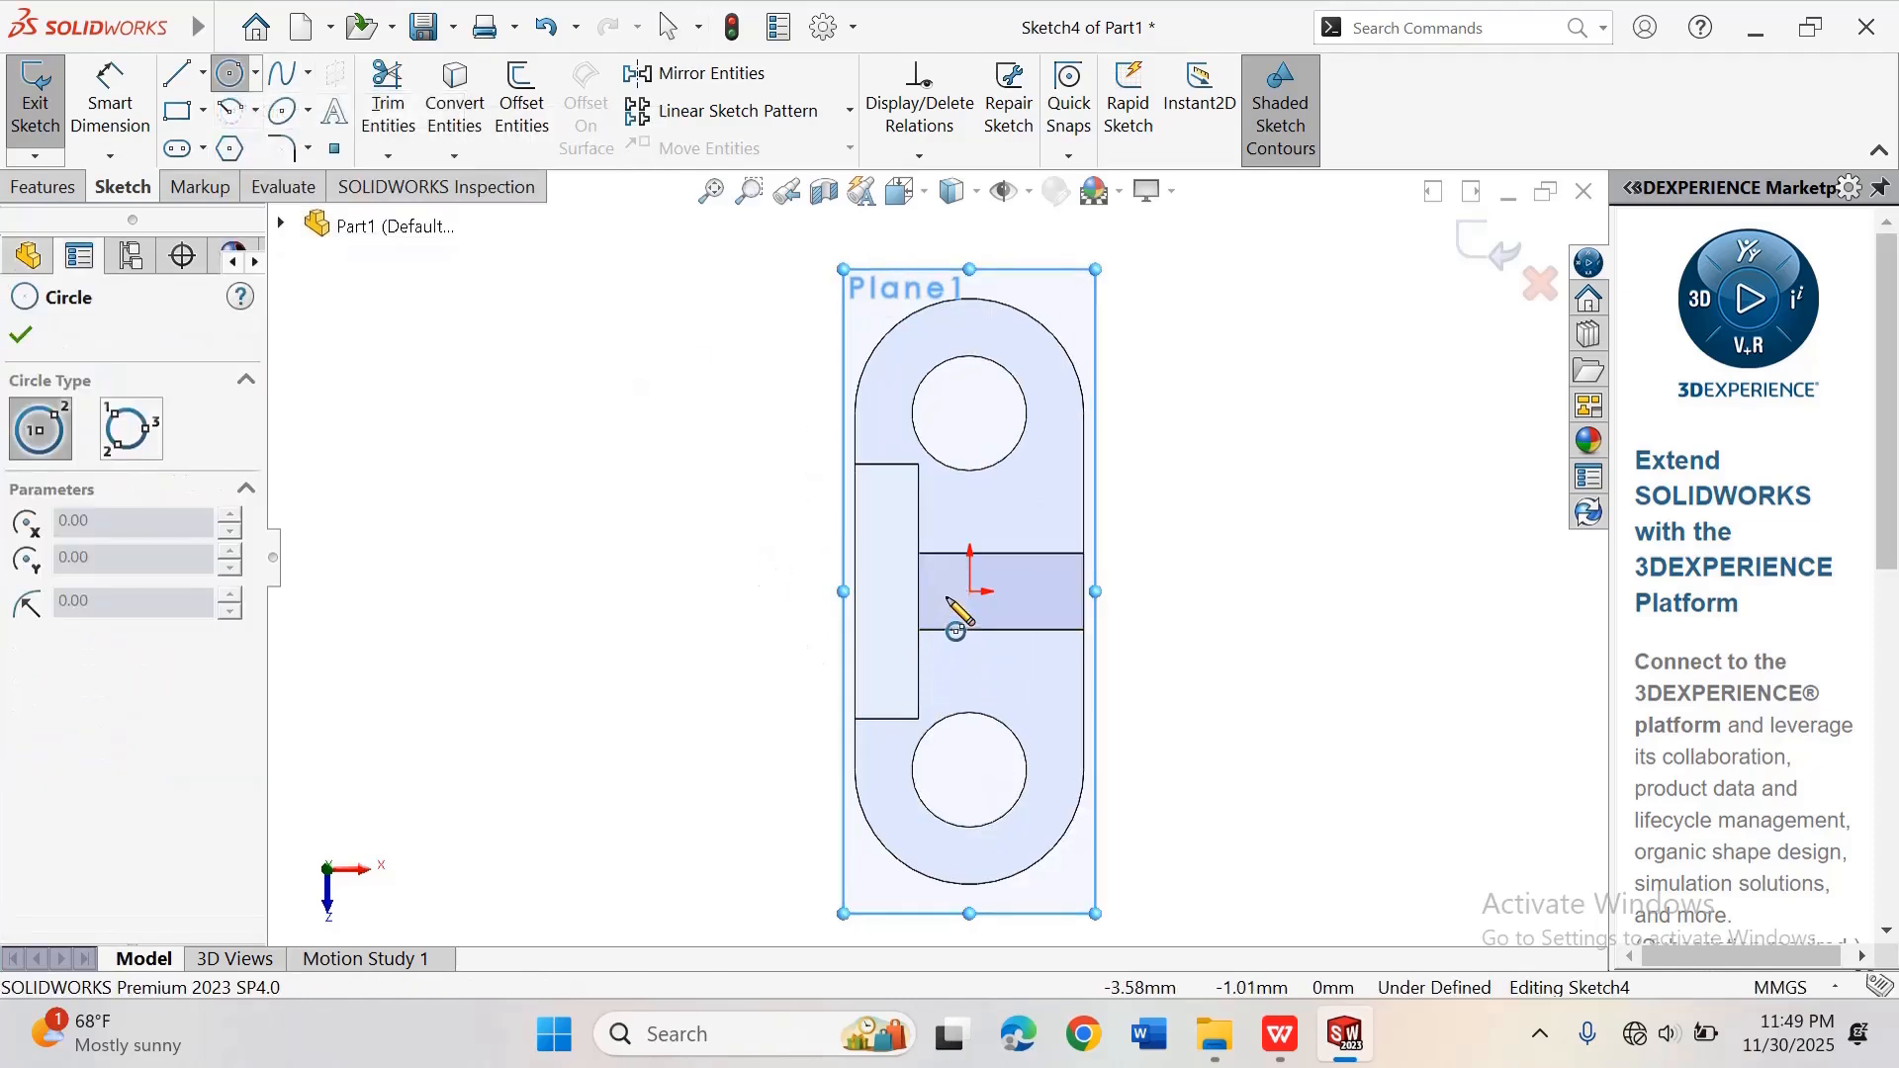
{"action": "left_click", "coordinate": [570, 592]}
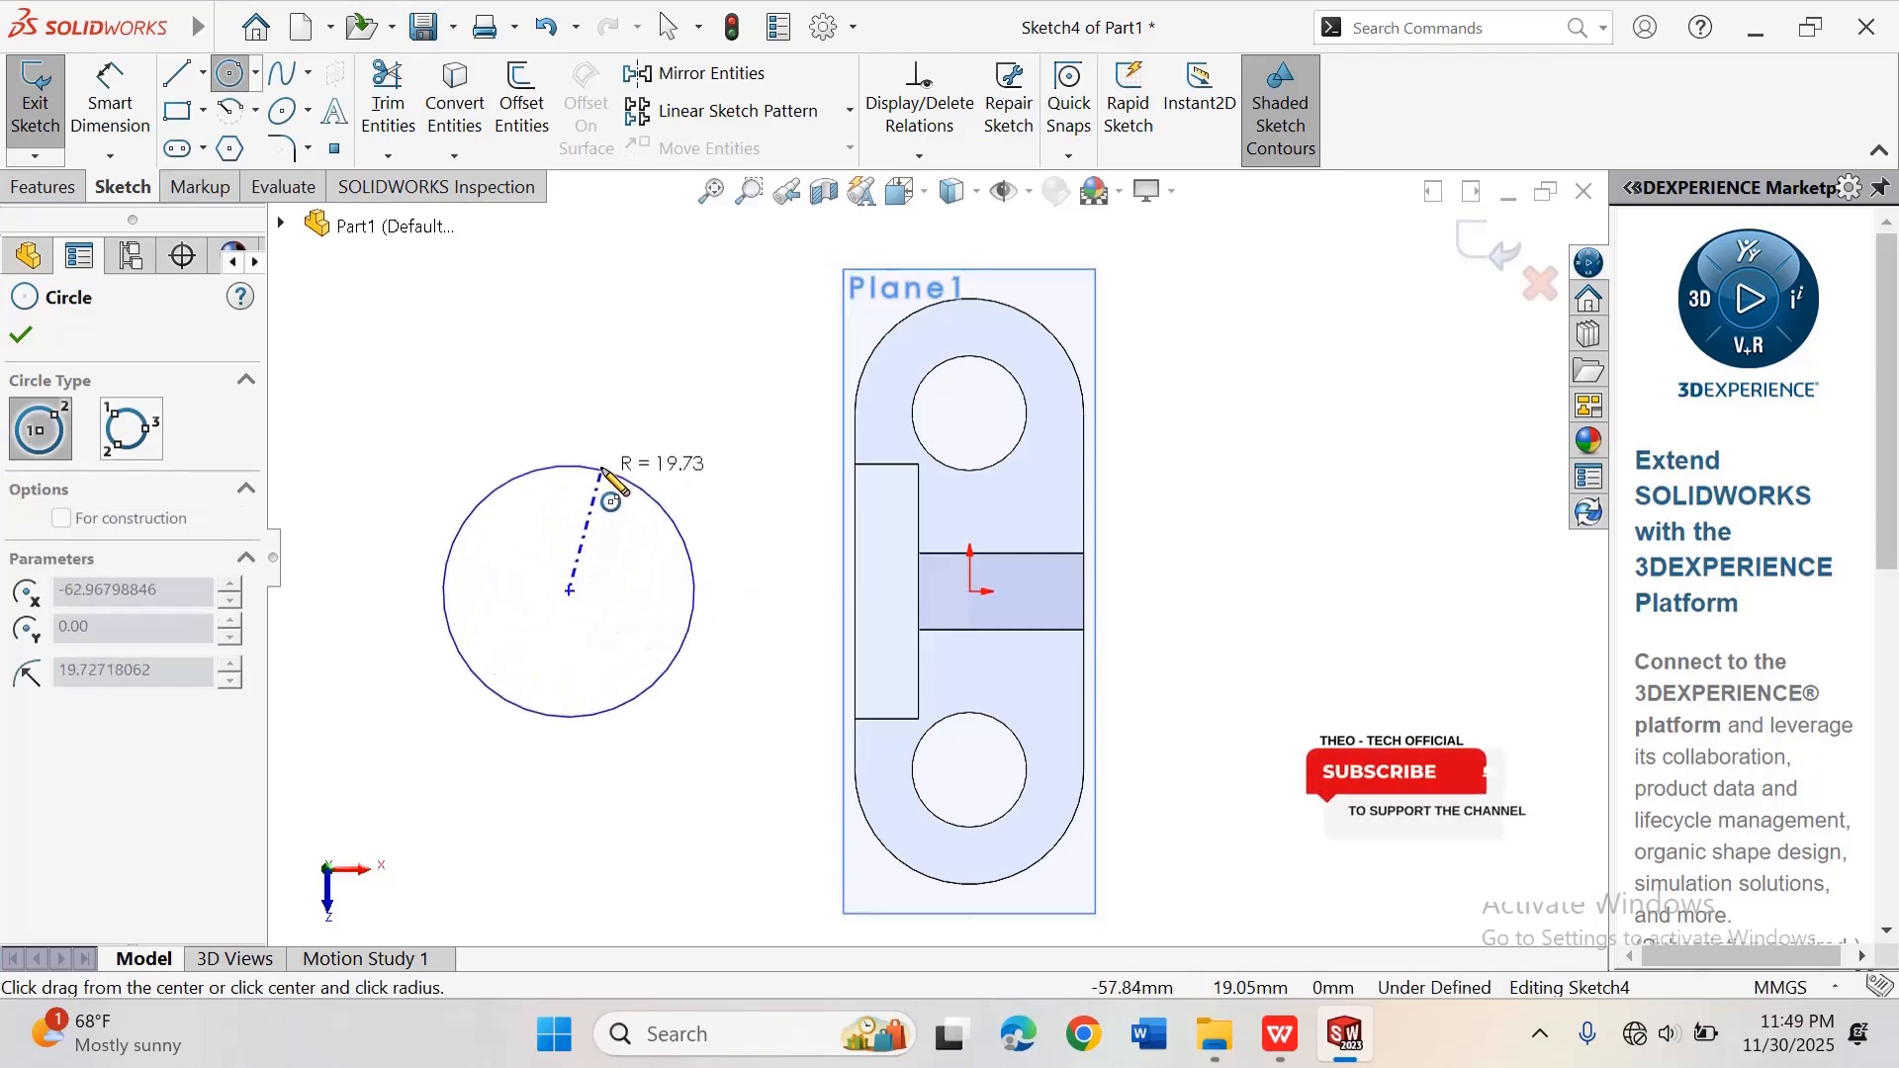
{"action": "left_click", "coordinate": [602, 469]}
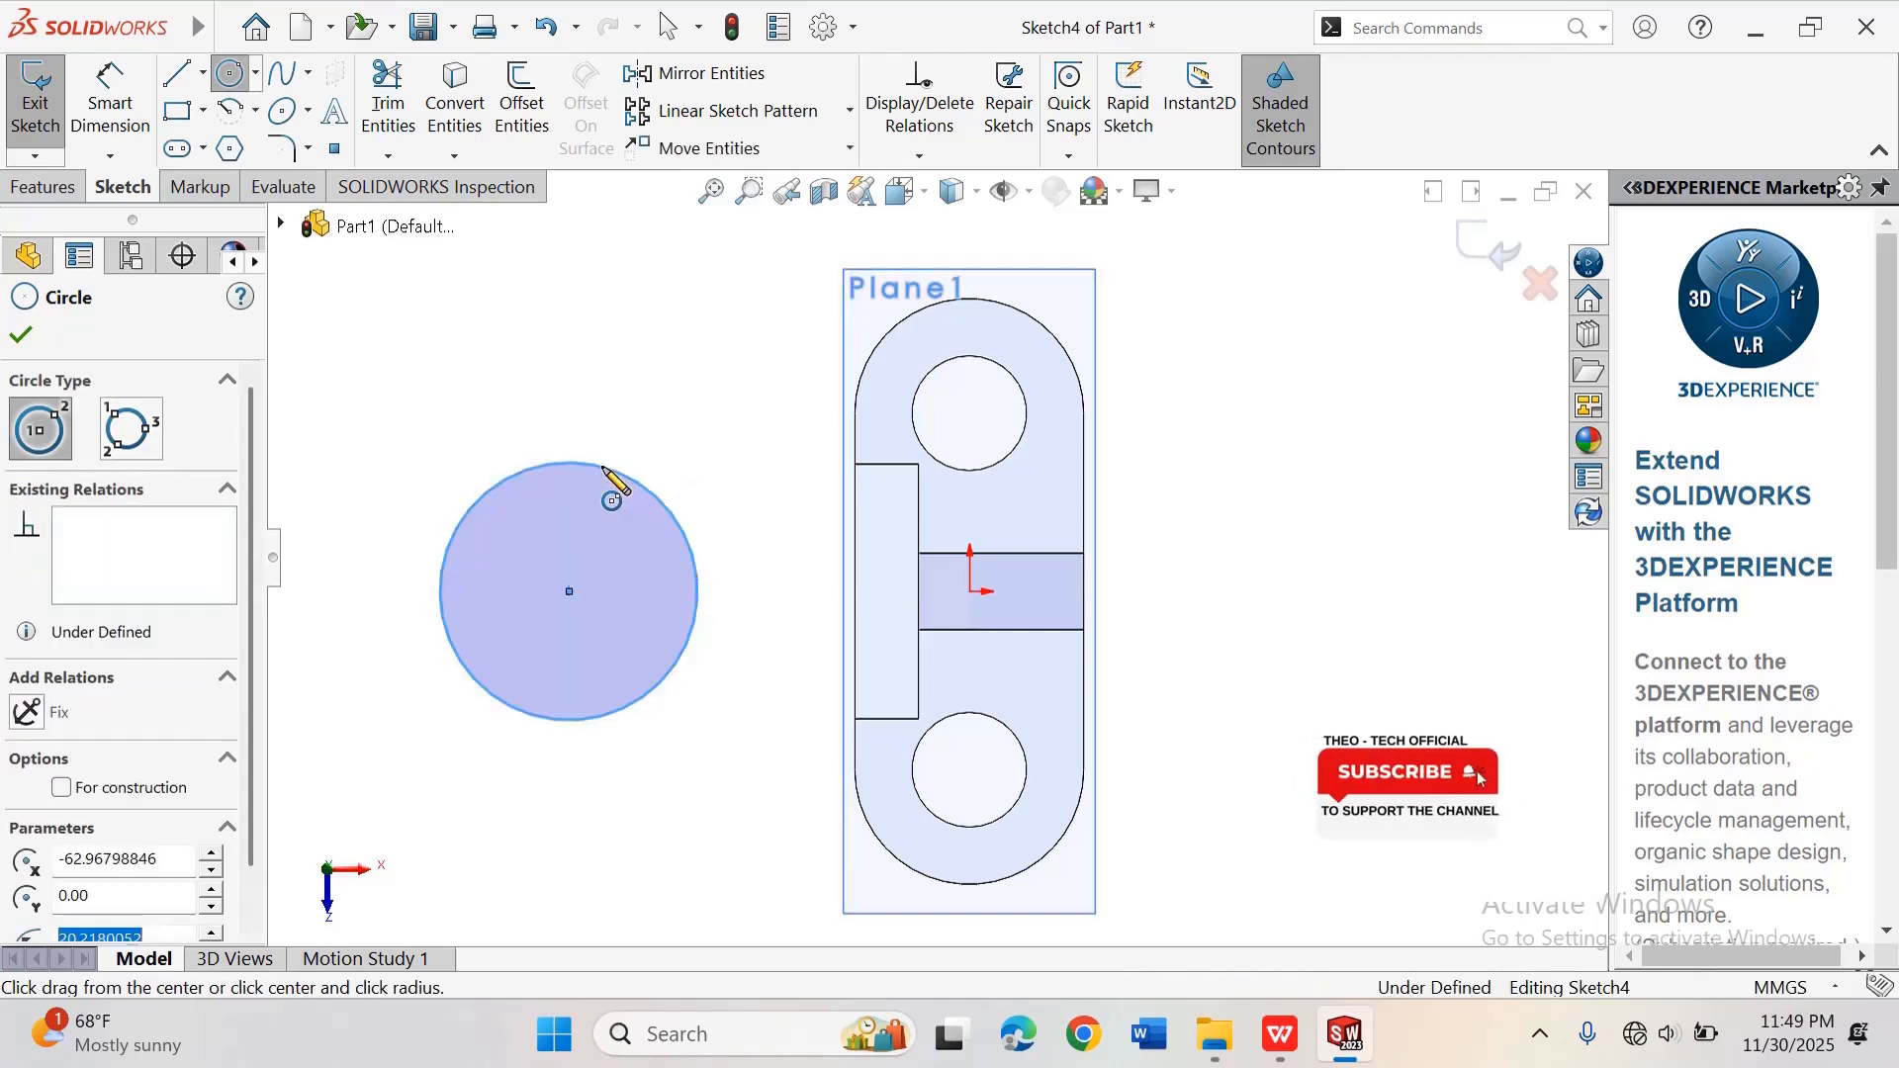
{"action": "left_click", "coordinate": [570, 591]}
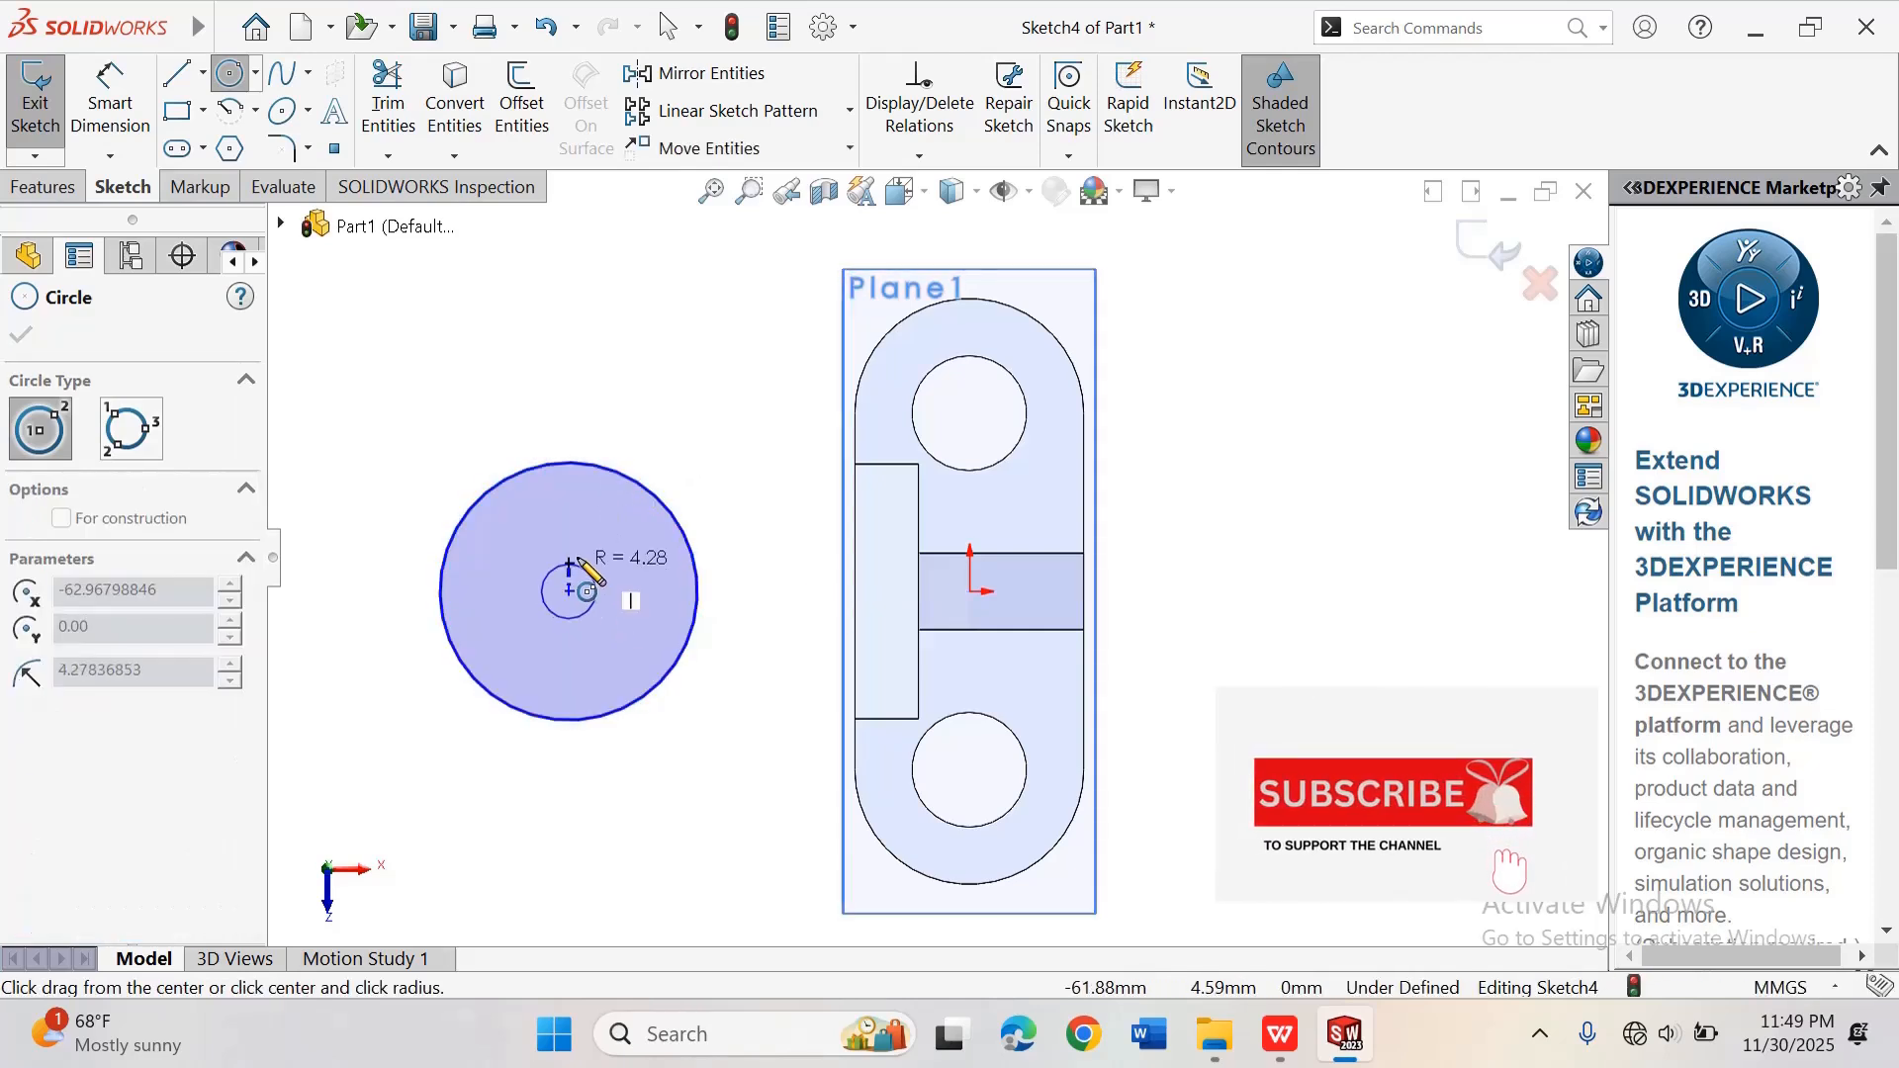
{"action": "left_click", "coordinate": [615, 516]}
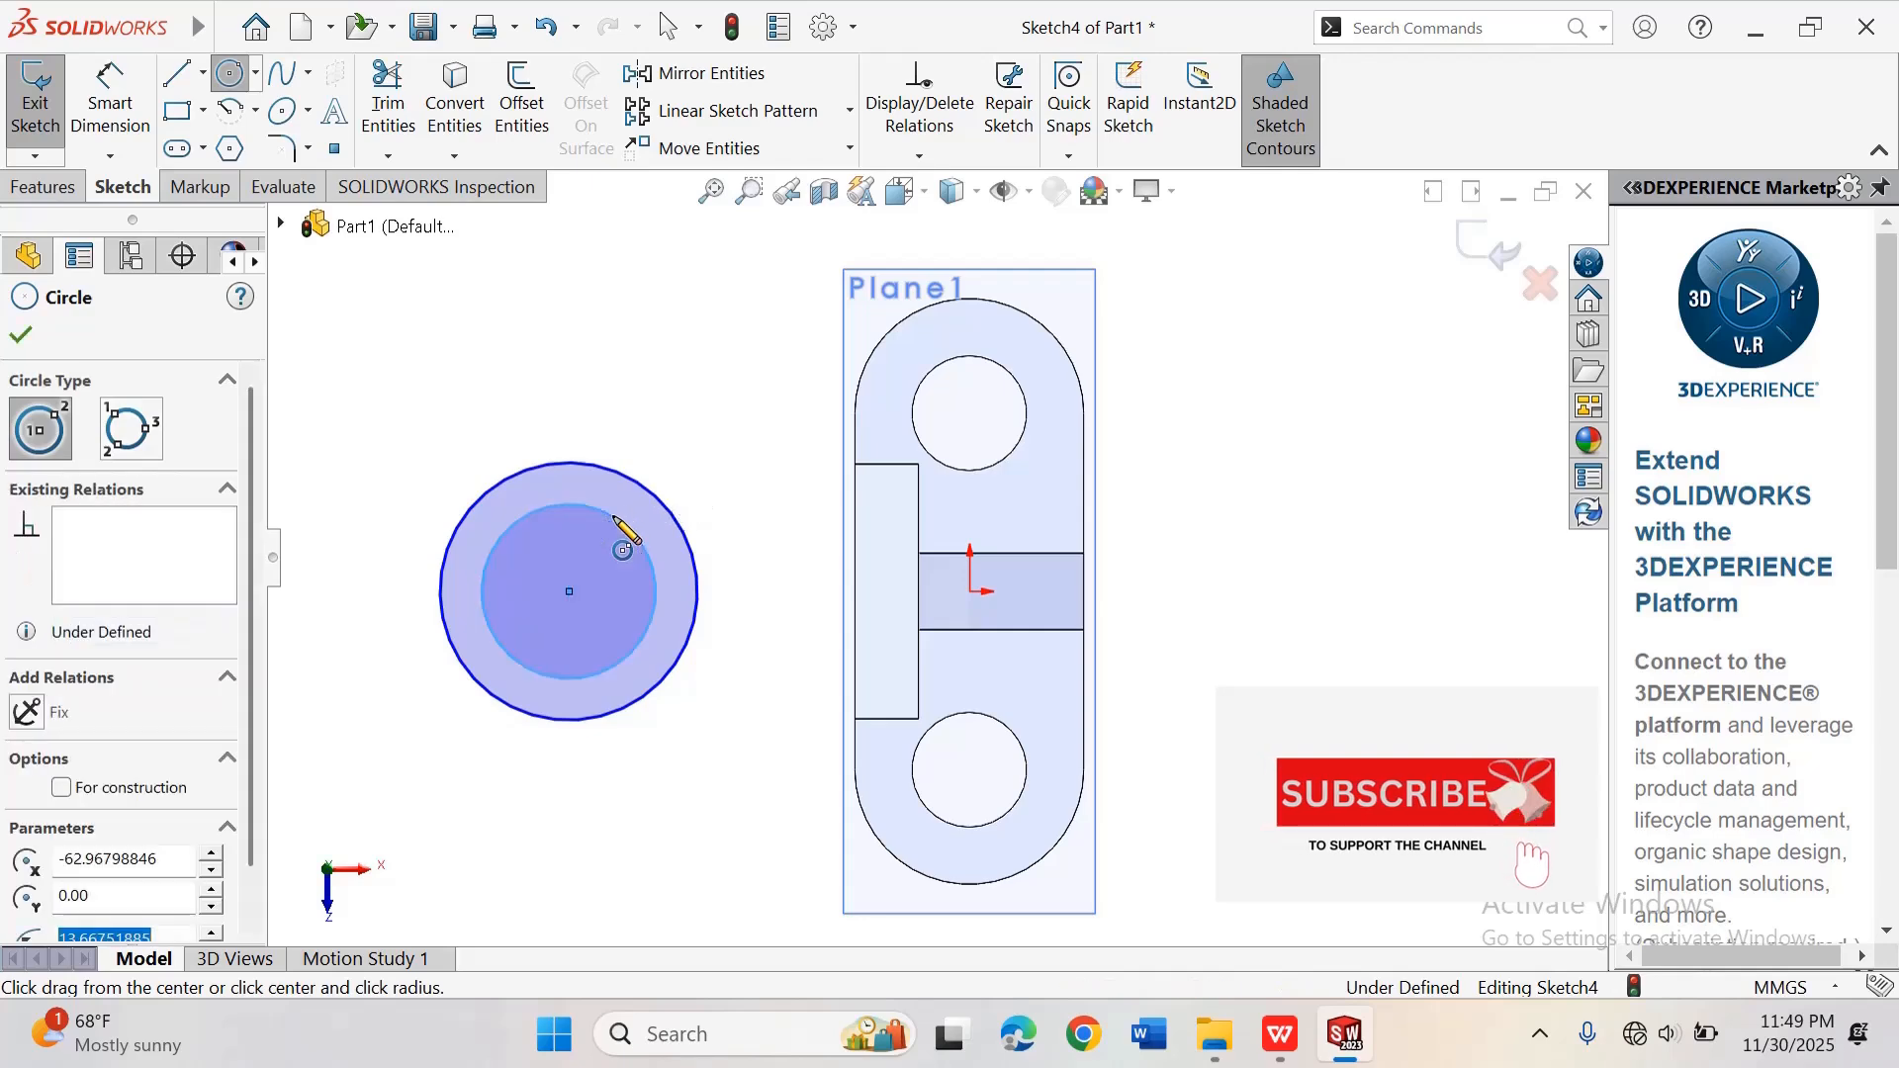
{"action": "right_click", "coordinate": [616, 517]}
{"action": "left_click", "coordinate": [677, 542]}
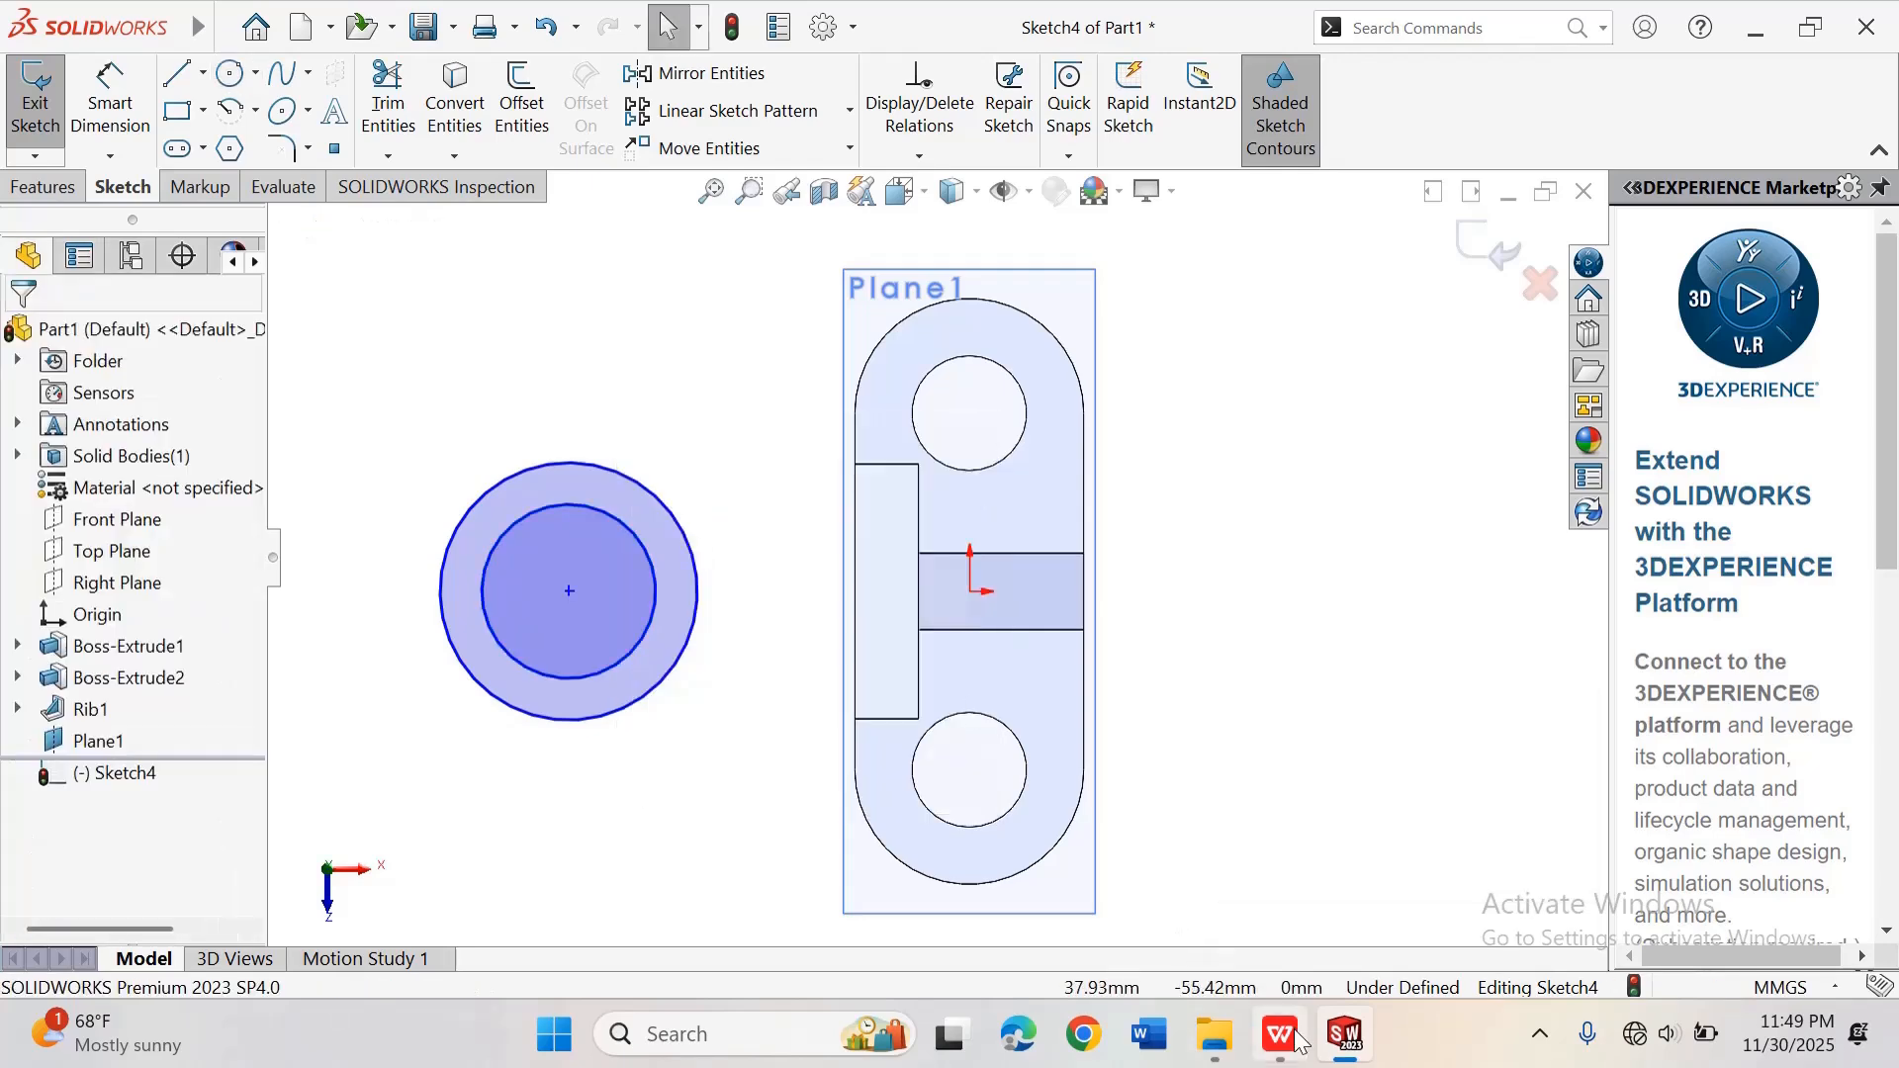
Step: Check the ring dimensions in Part3-3.pdf, return to SOLIDWORKS, and dimension the outer circle's diameter to match the R15 radius
{"action": "mouse_move", "coordinate": [1302, 1040]}
{"action": "mouse_move", "coordinate": [1113, 892]}
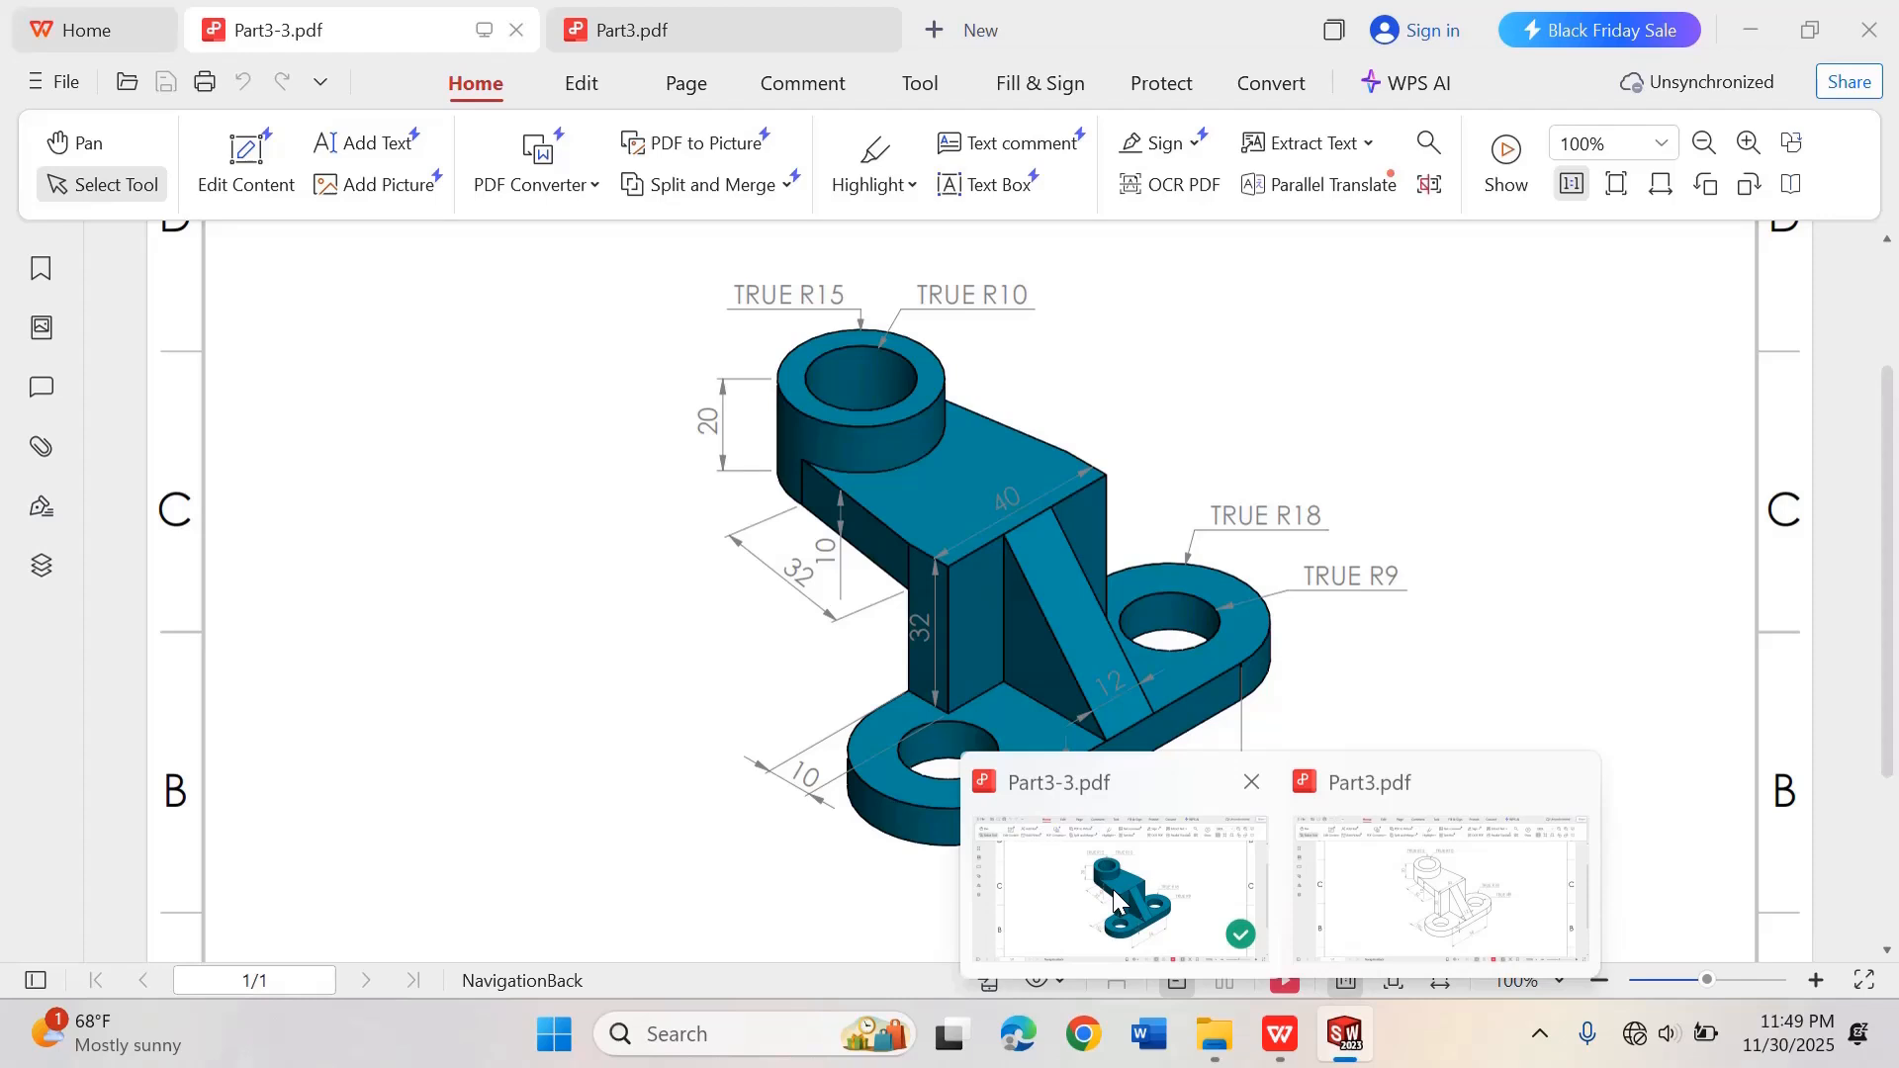
{"action": "left_click", "coordinate": [1113, 889]}
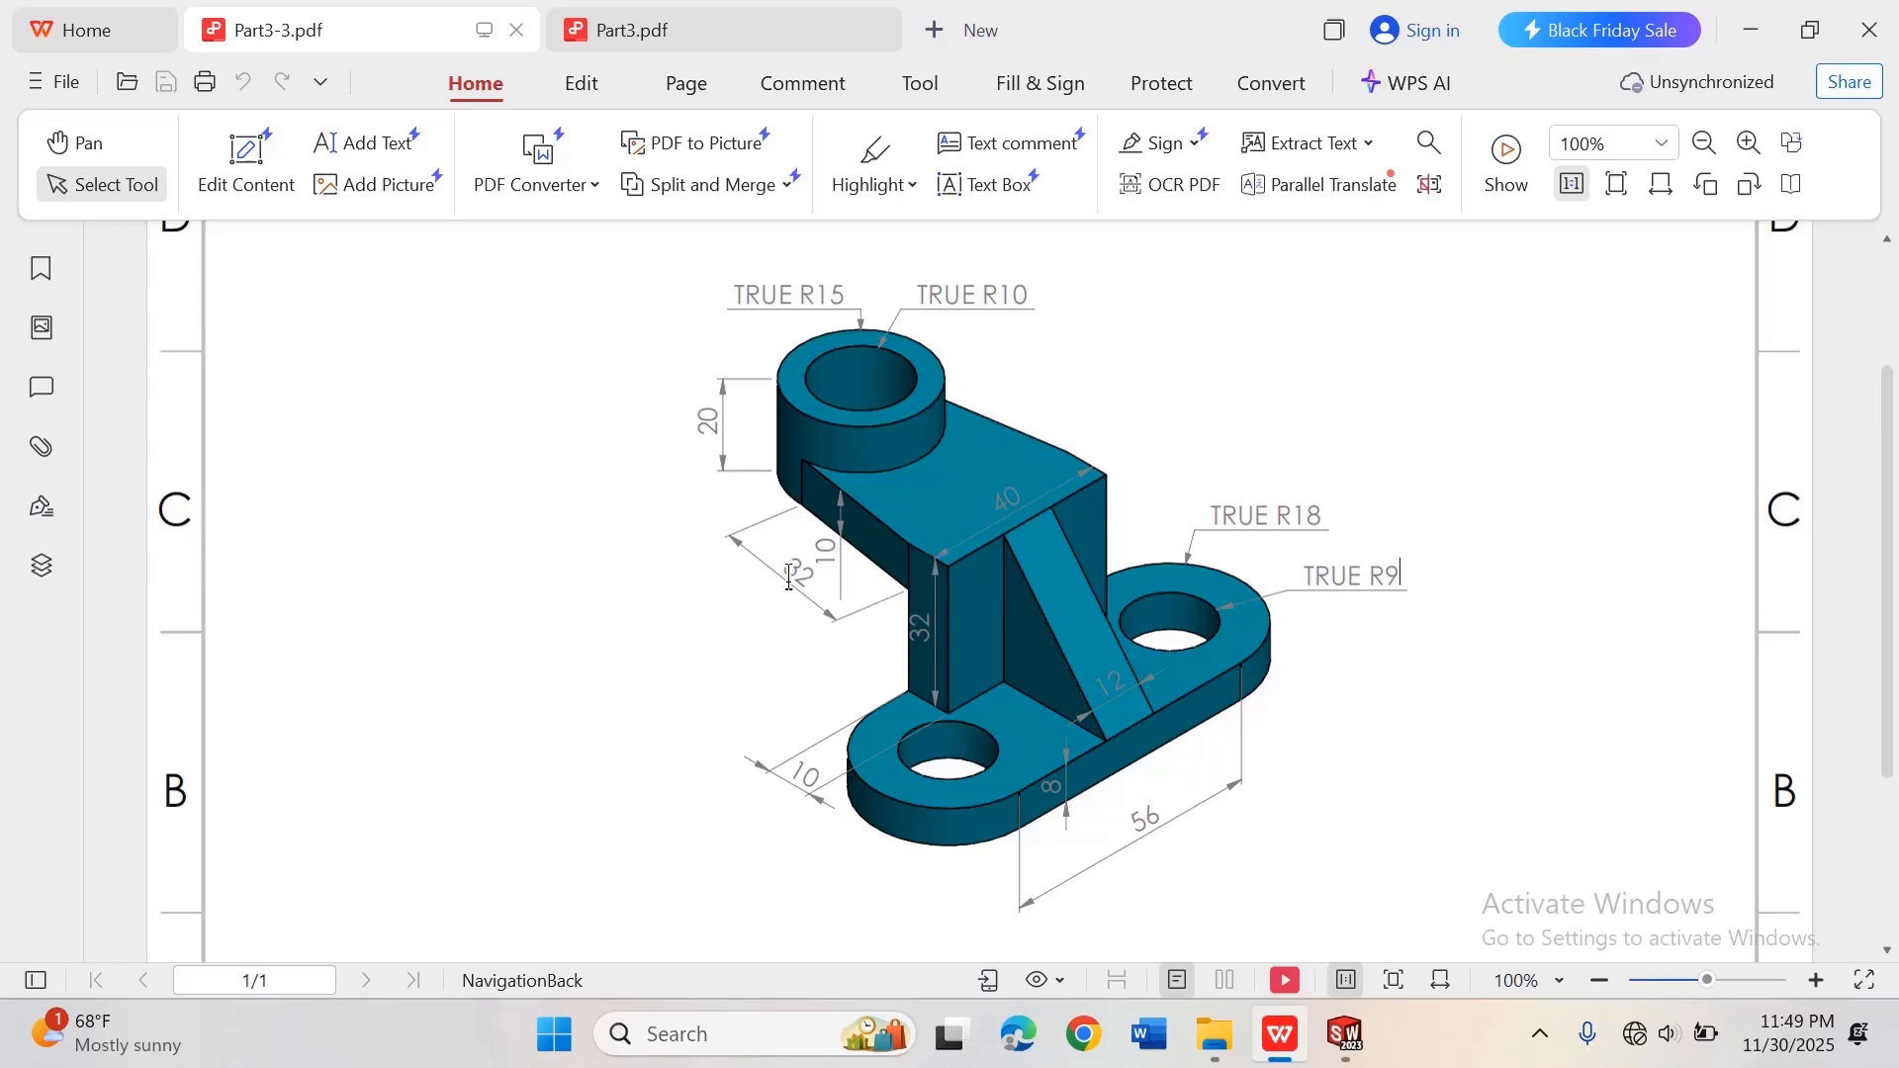
{"action": "left_click", "coordinate": [1345, 1035]}
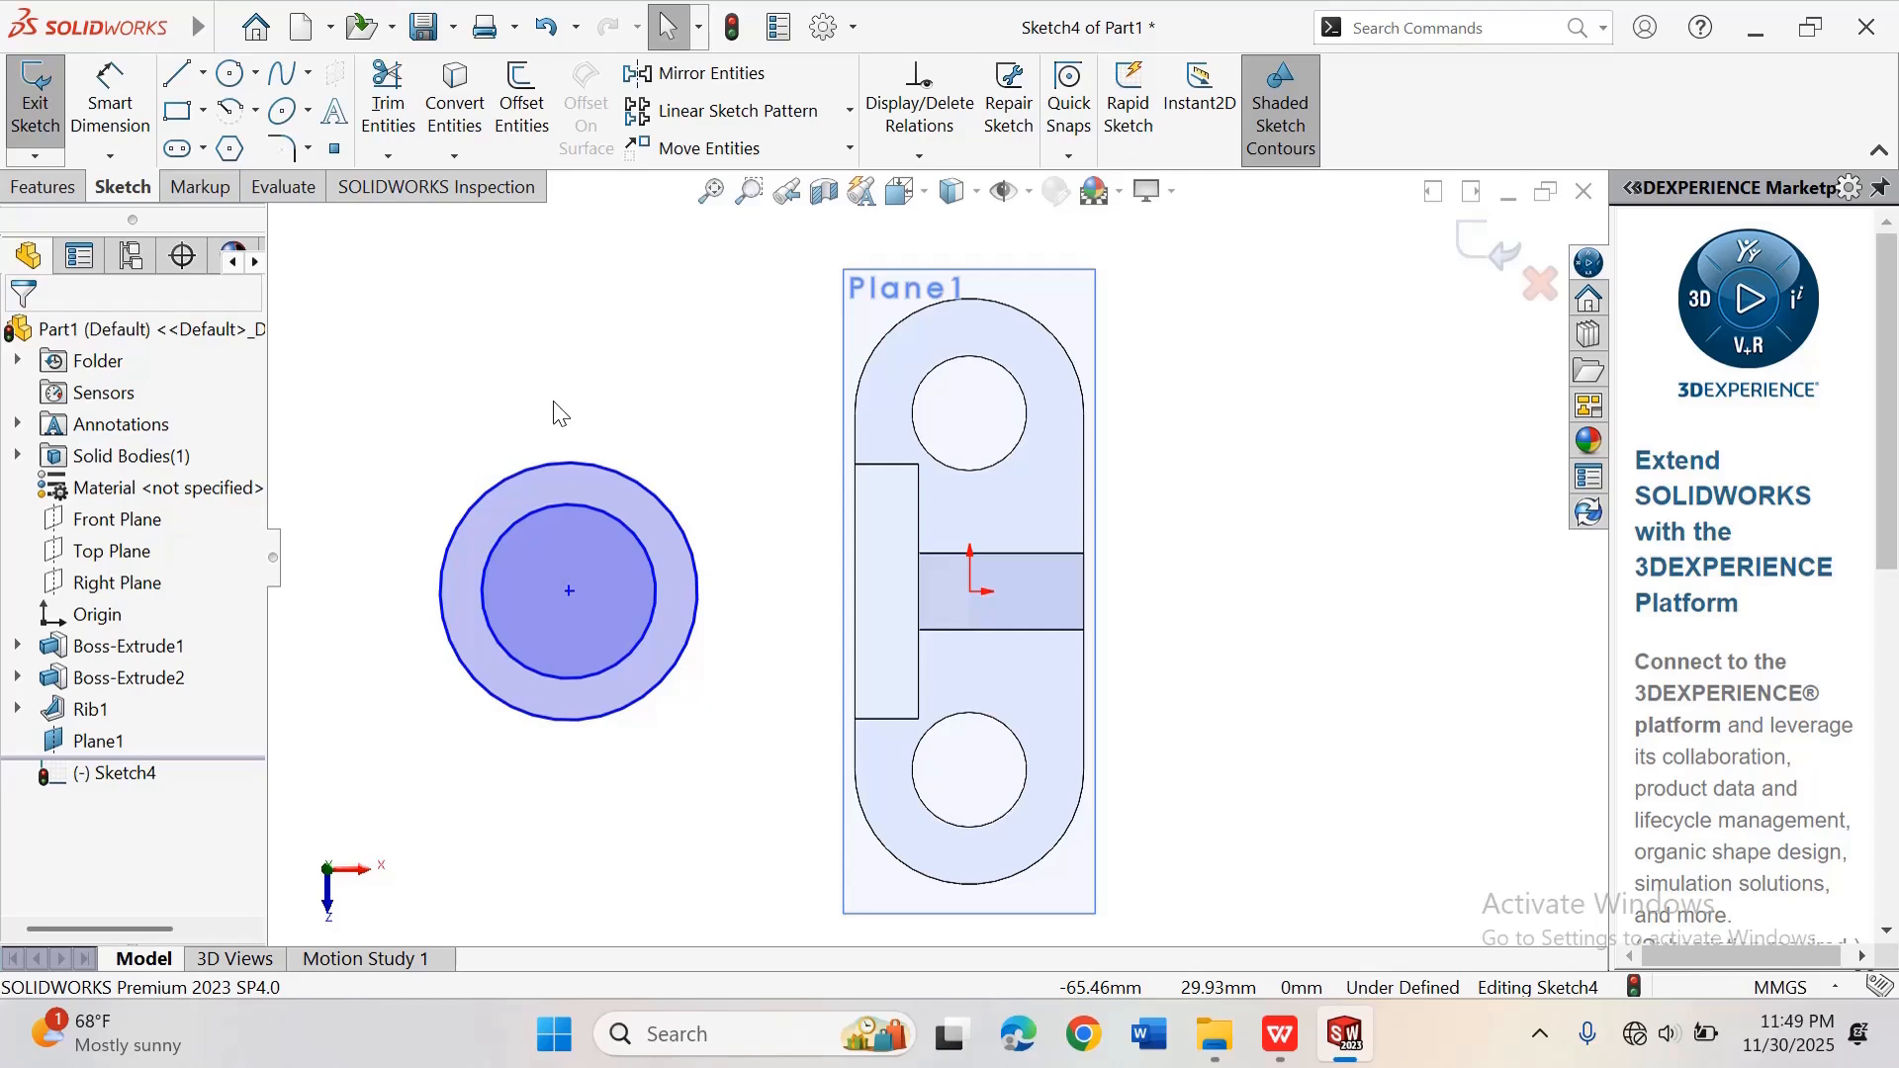
{"action": "left_click", "coordinate": [110, 104]}
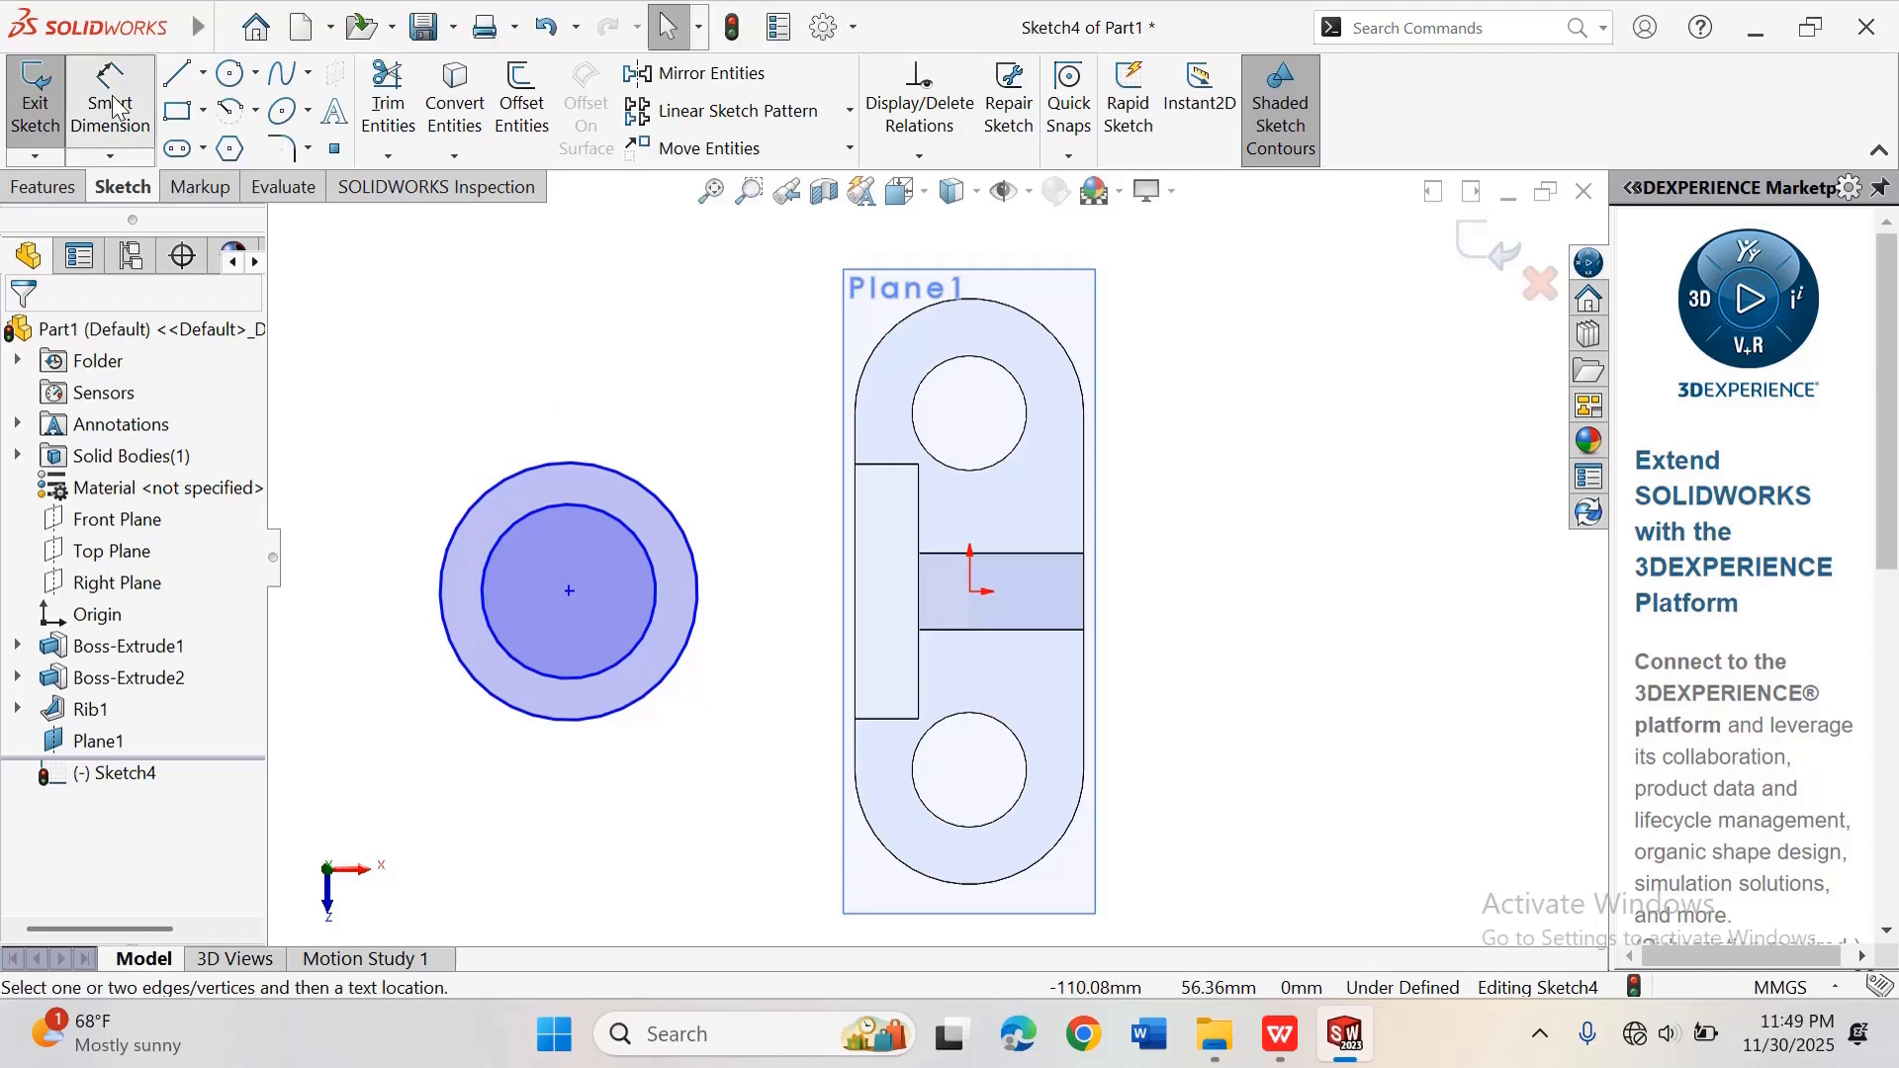
{"action": "left_click", "coordinate": [536, 473]}
{"action": "left_click", "coordinate": [447, 374]}
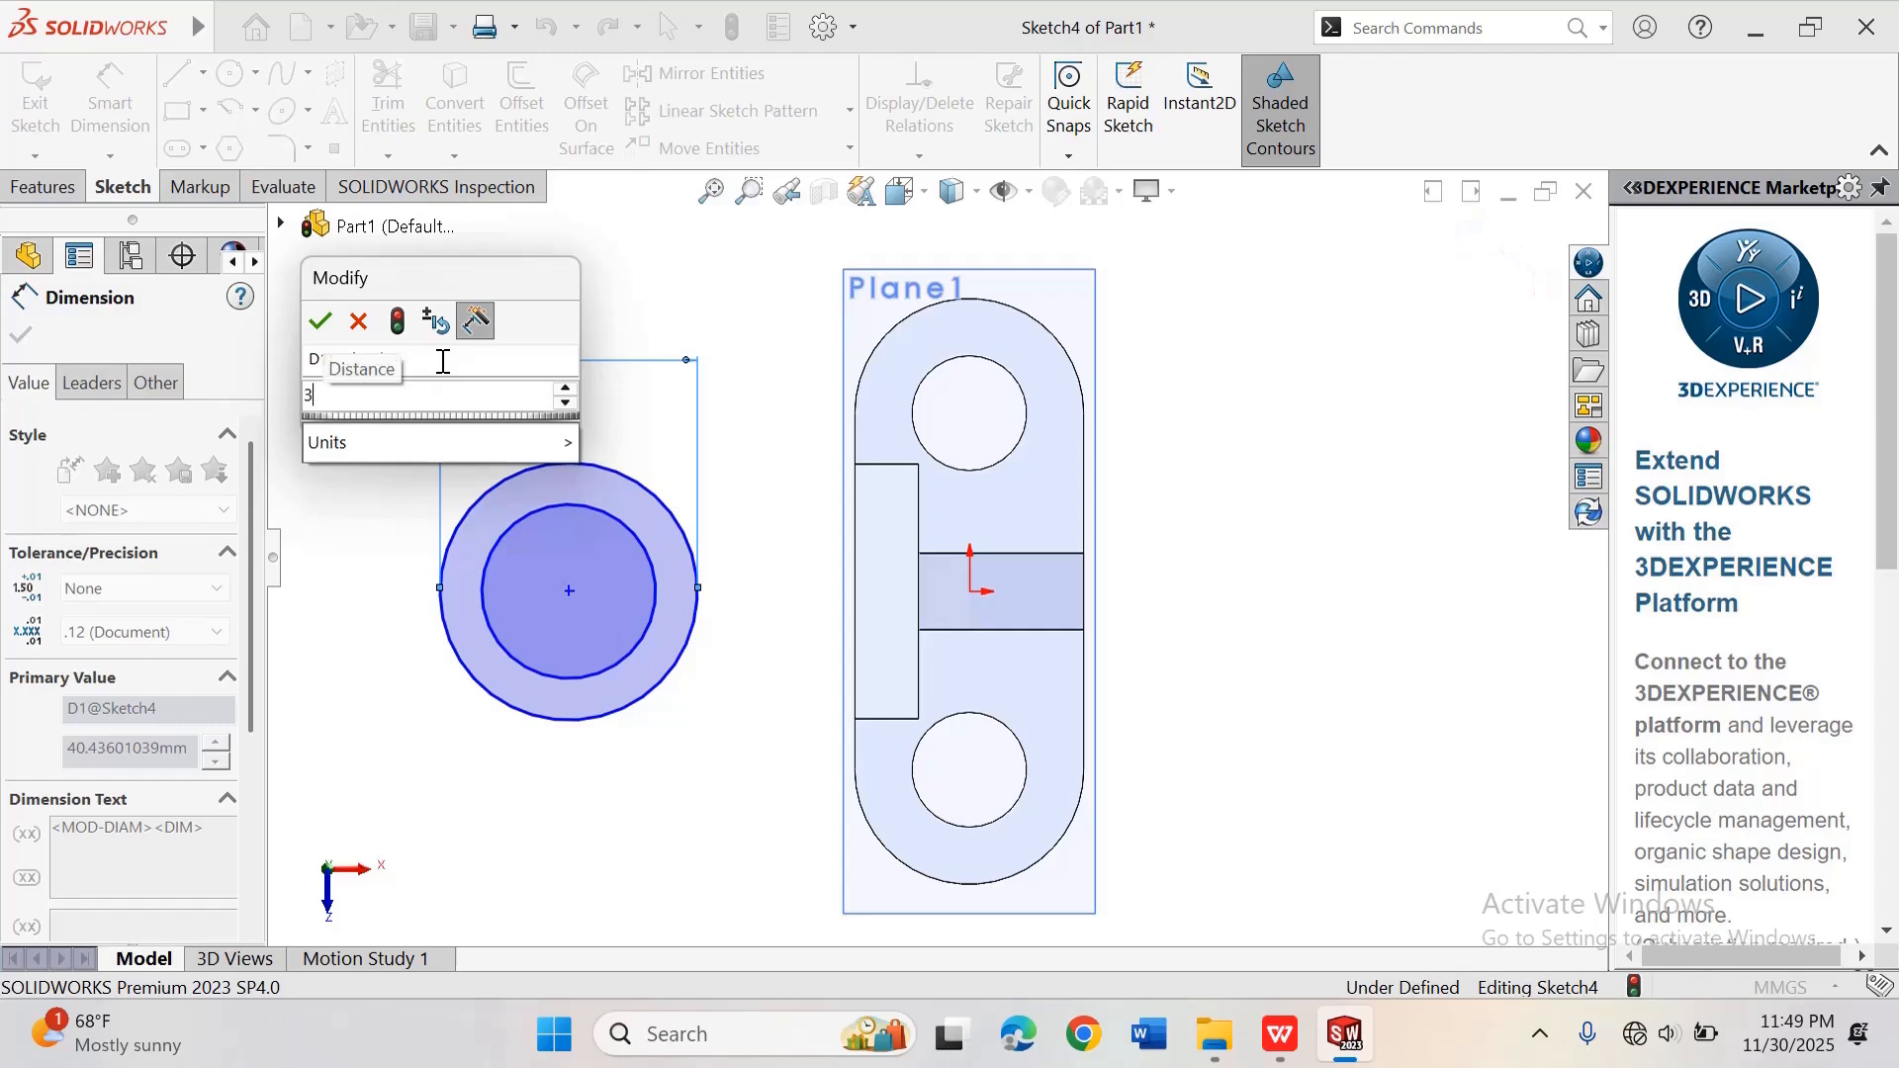
{"action": "left_click", "coordinate": [323, 323]}
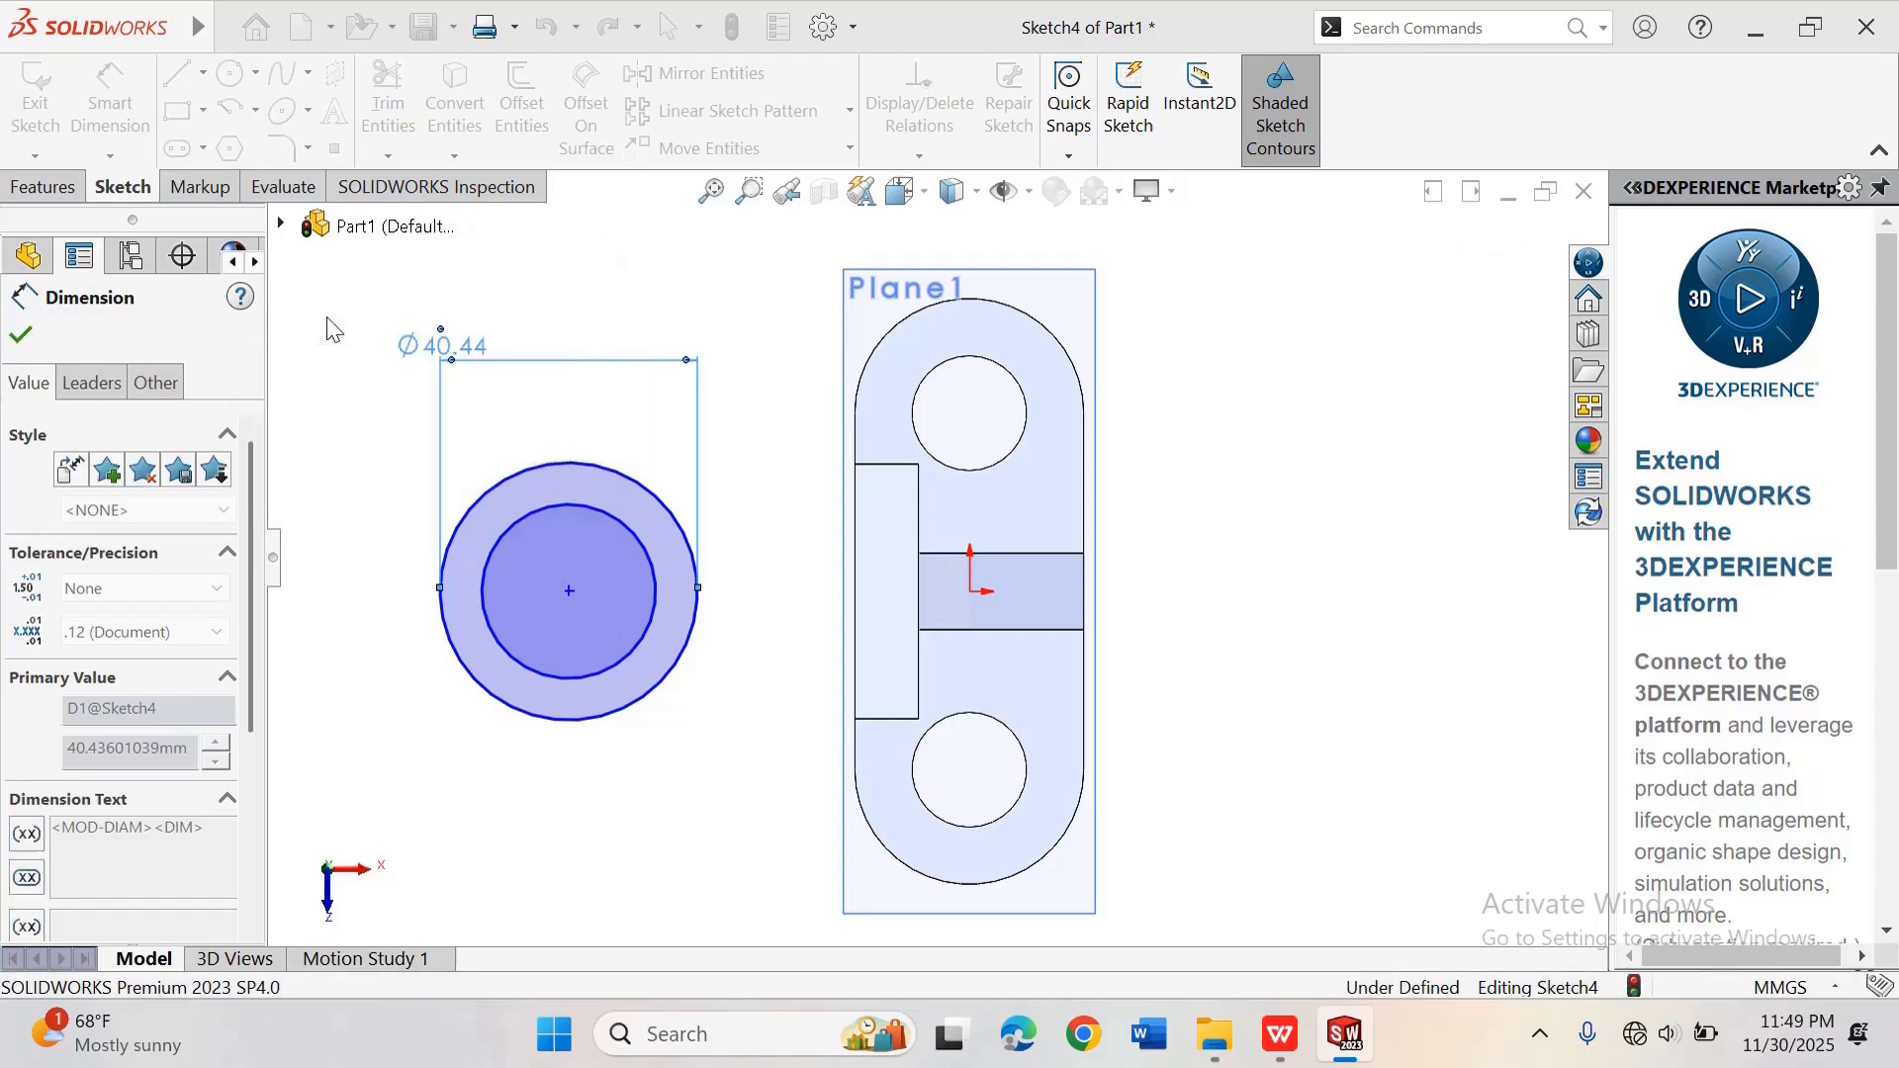
Step: Dimension the inner circle's diameter to 20 mm
{"action": "left_click", "coordinate": [607, 527]}
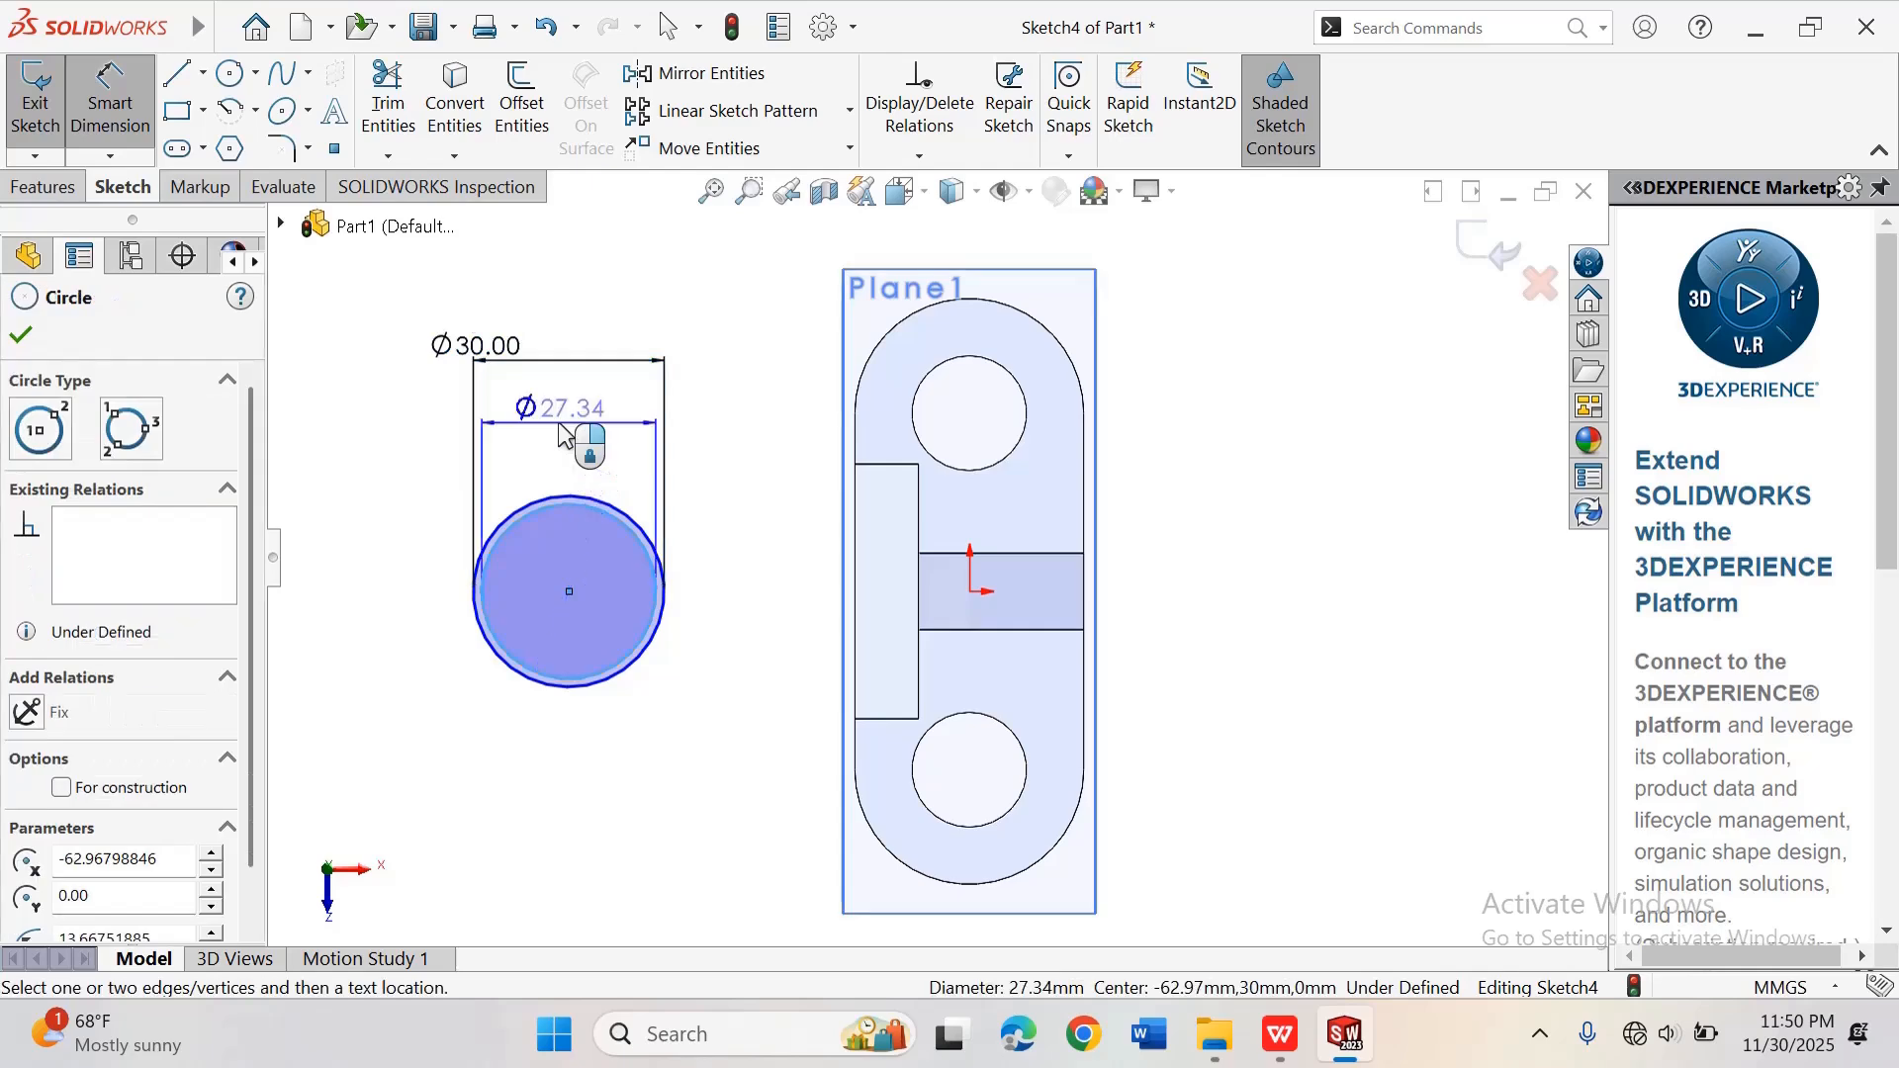
{"action": "left_click", "coordinate": [566, 425]}
{"action": "type", "text": "26"}
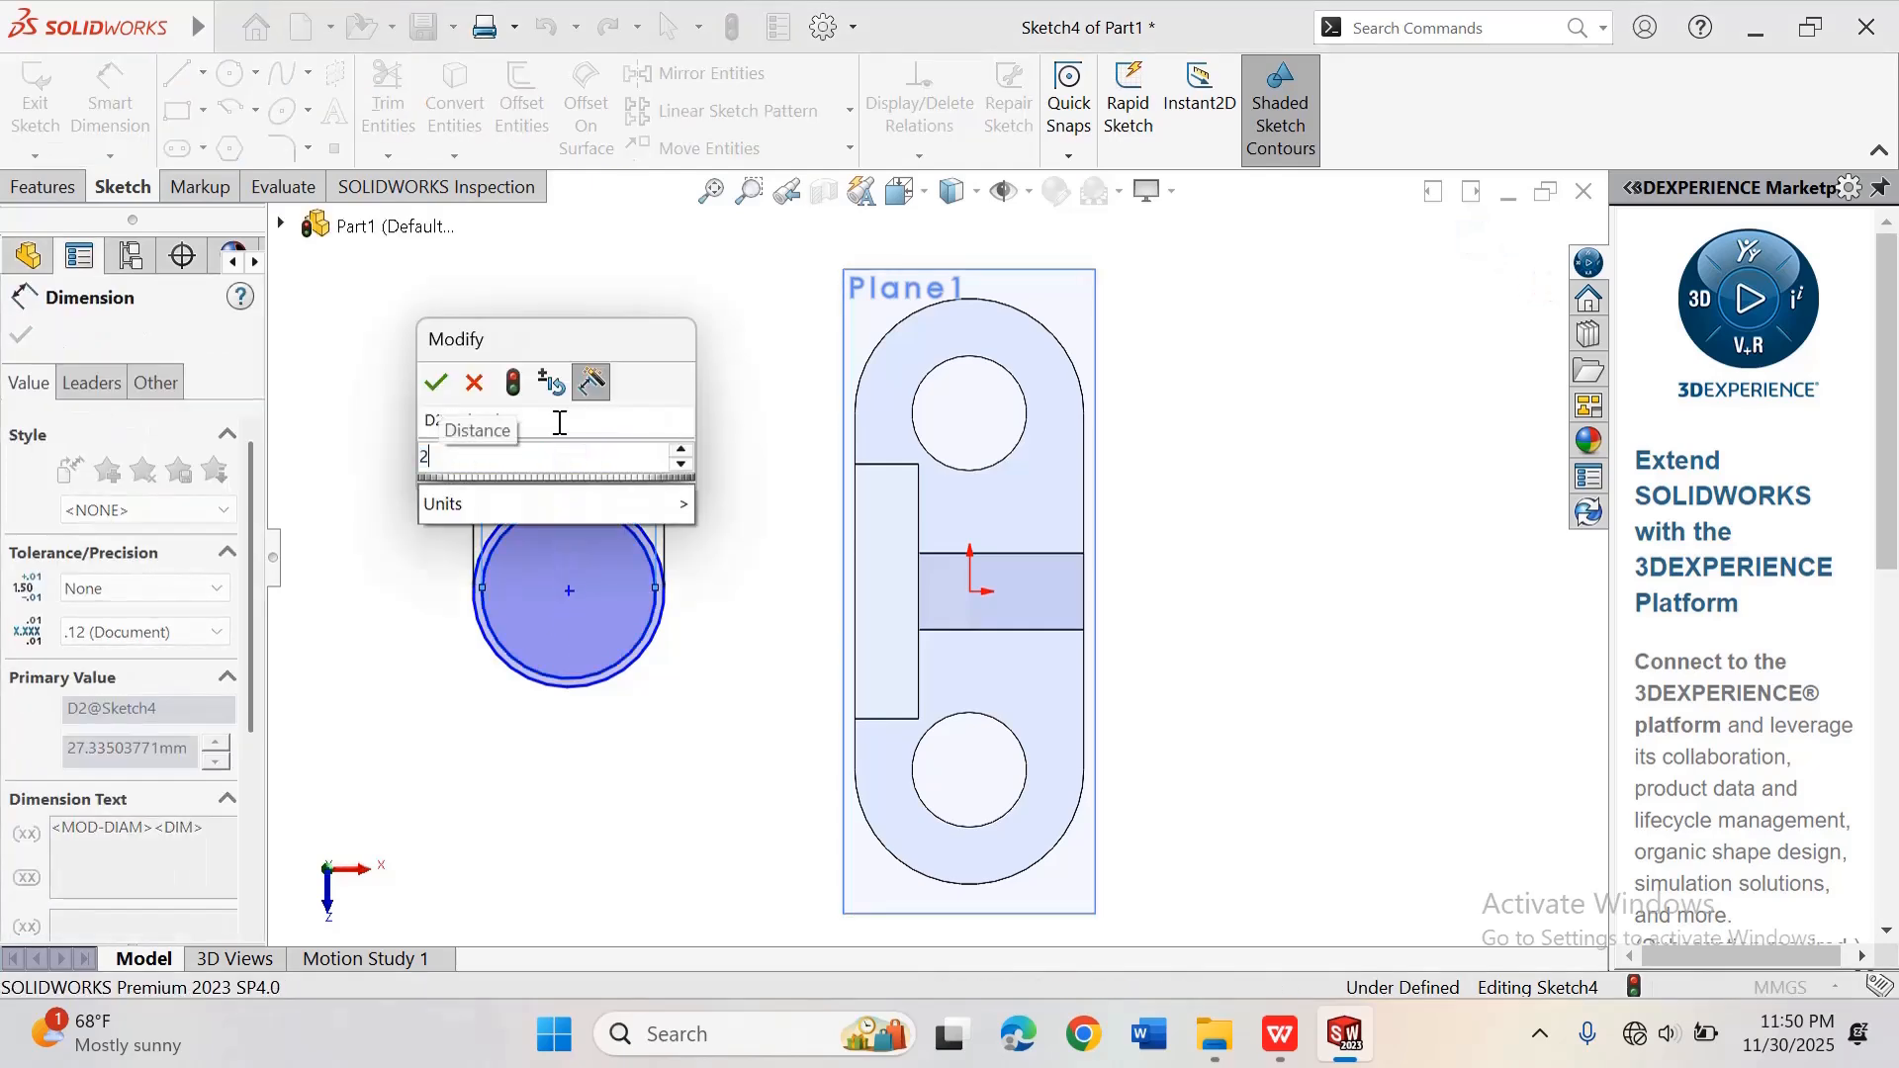
{"action": "key", "text": "Return"}
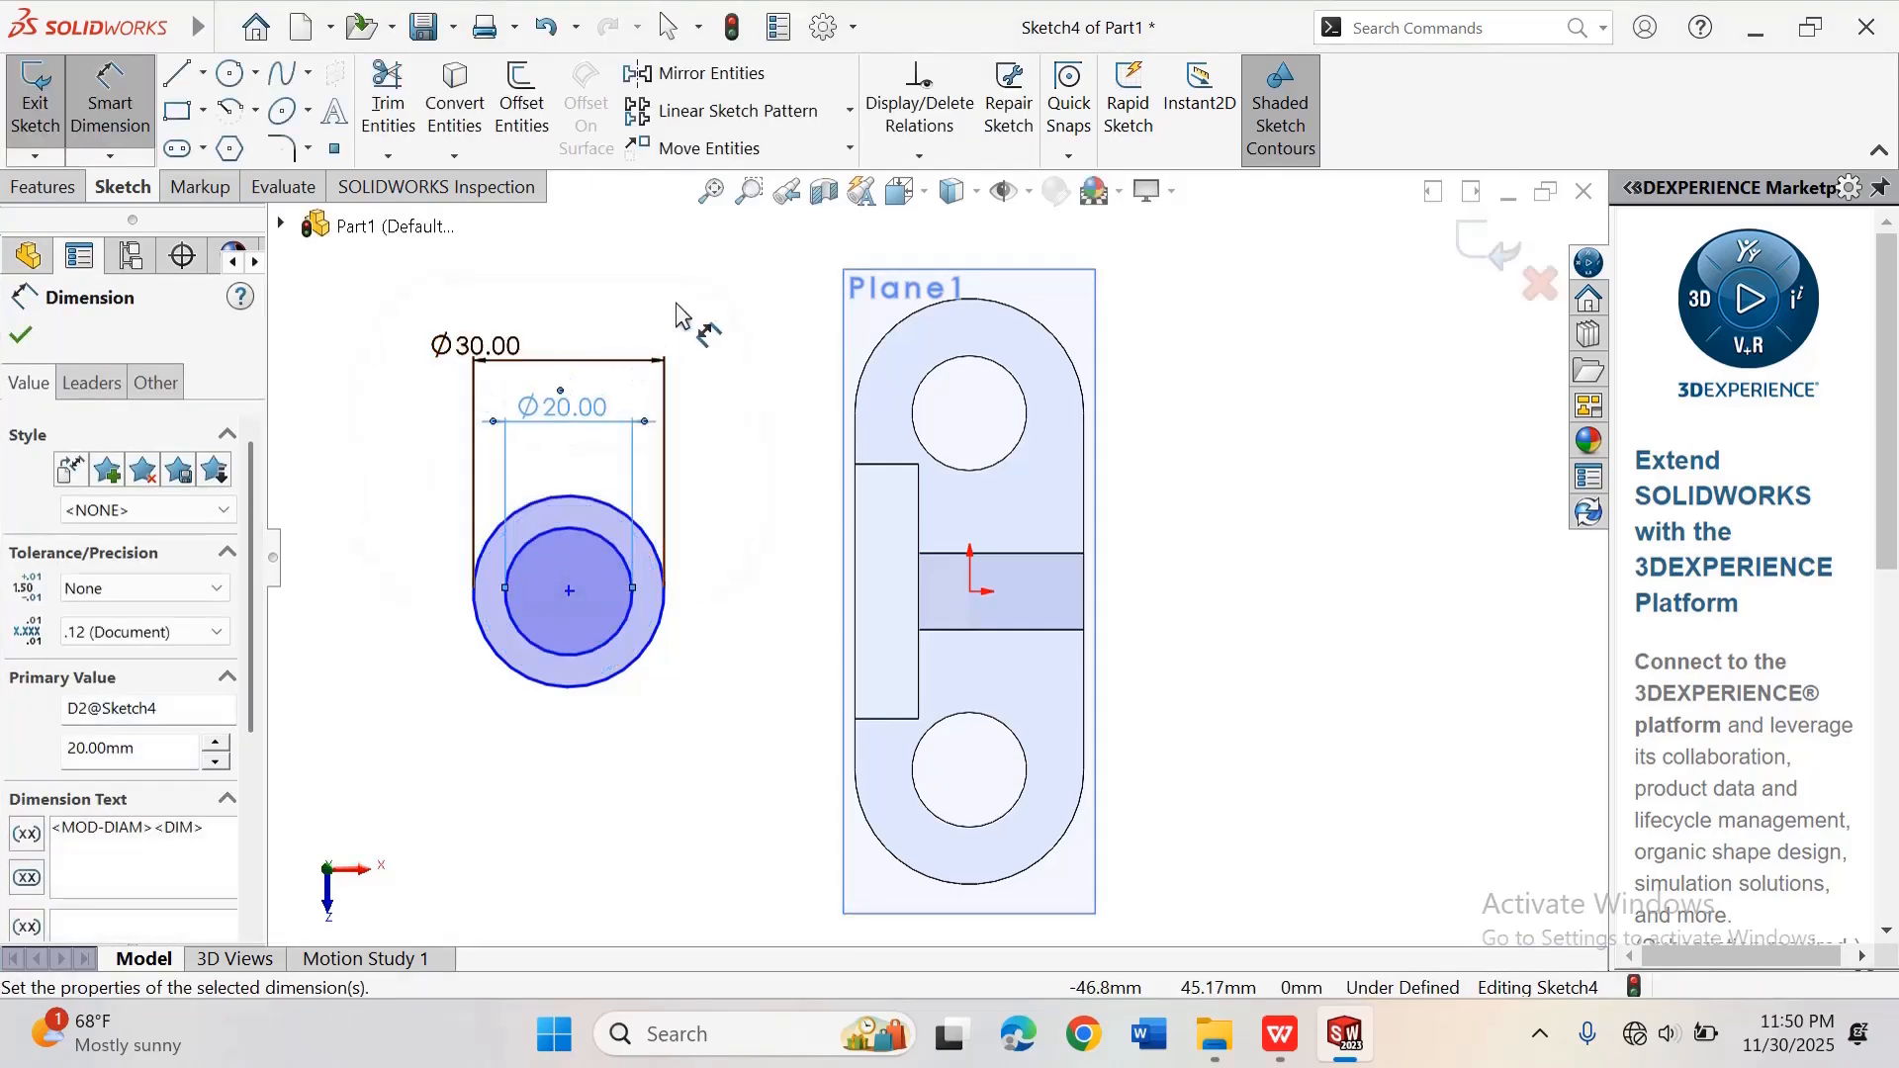
{"action": "left_click", "coordinate": [680, 303]}
{"action": "right_click", "coordinate": [744, 433]}
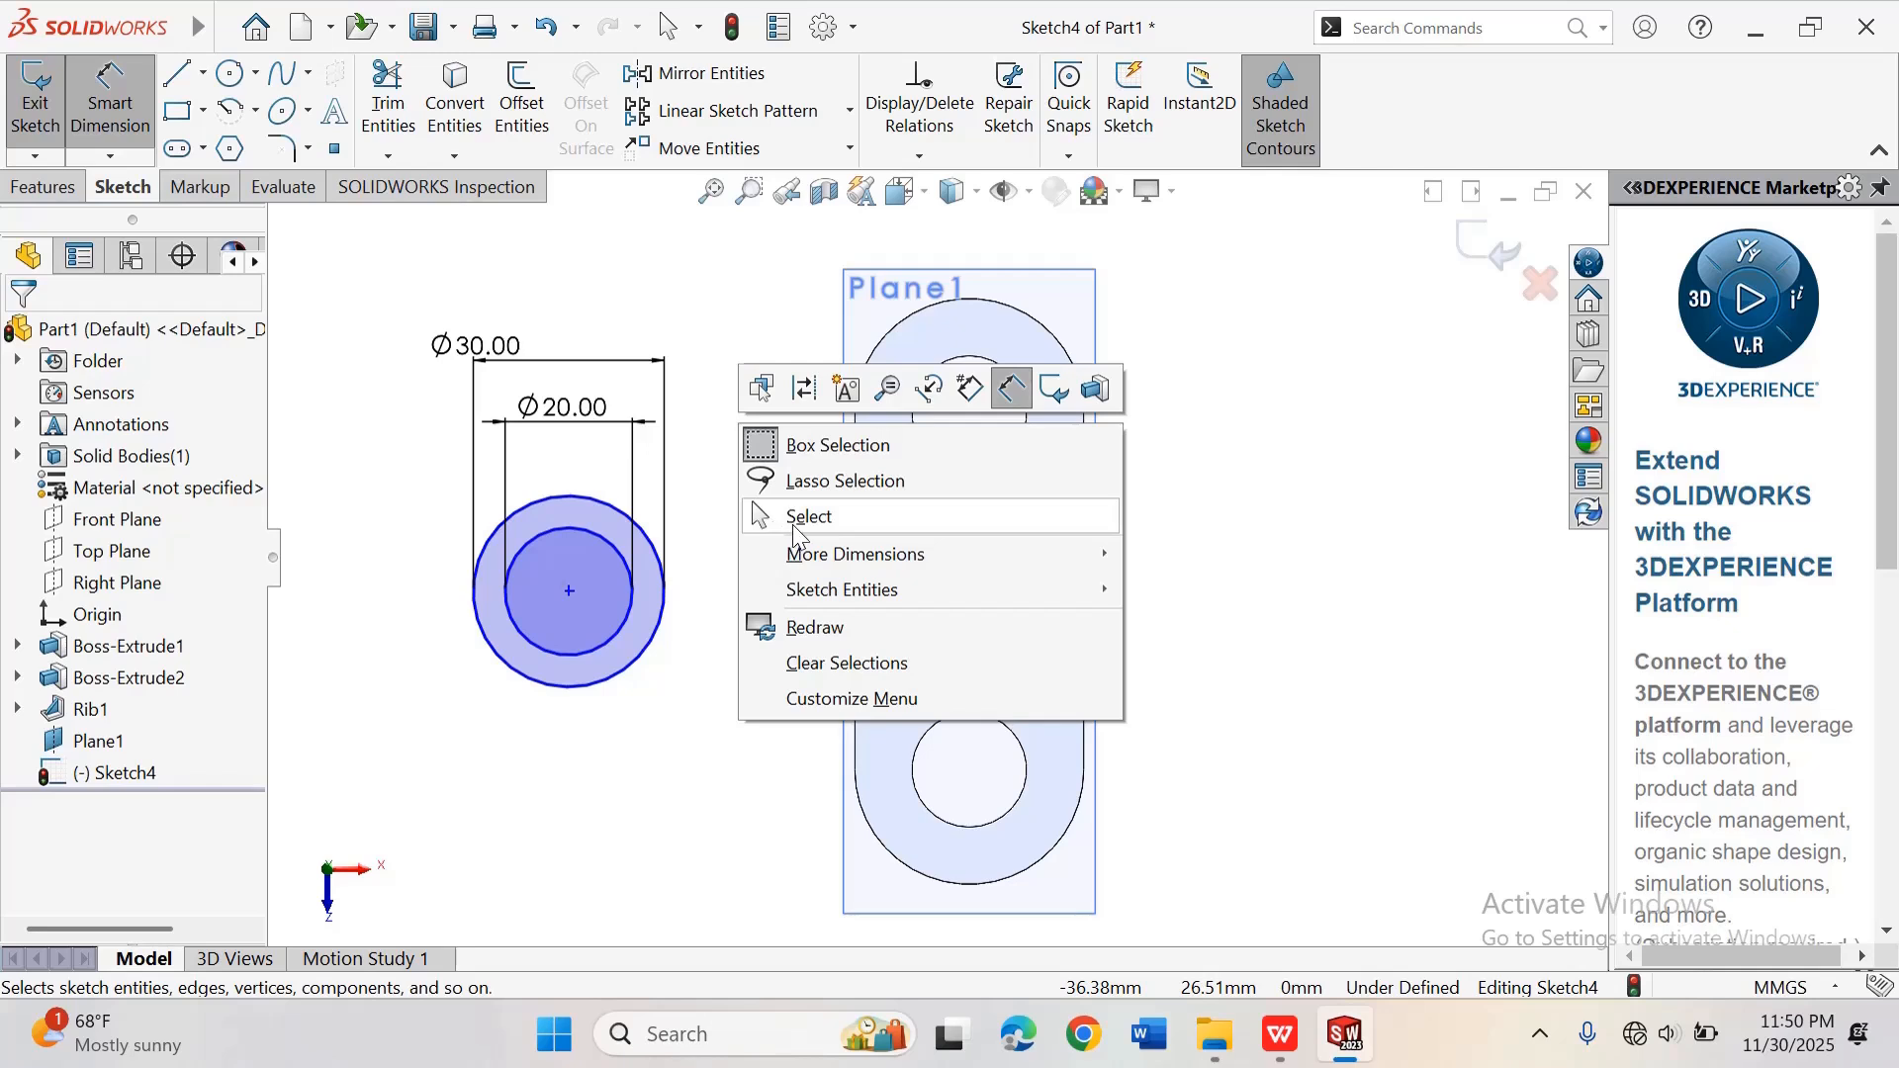
{"action": "left_click", "coordinate": [793, 525]}
Step: Add a horizontal relation between the circles' centre and the origin
{"action": "left_click", "coordinate": [571, 592]}
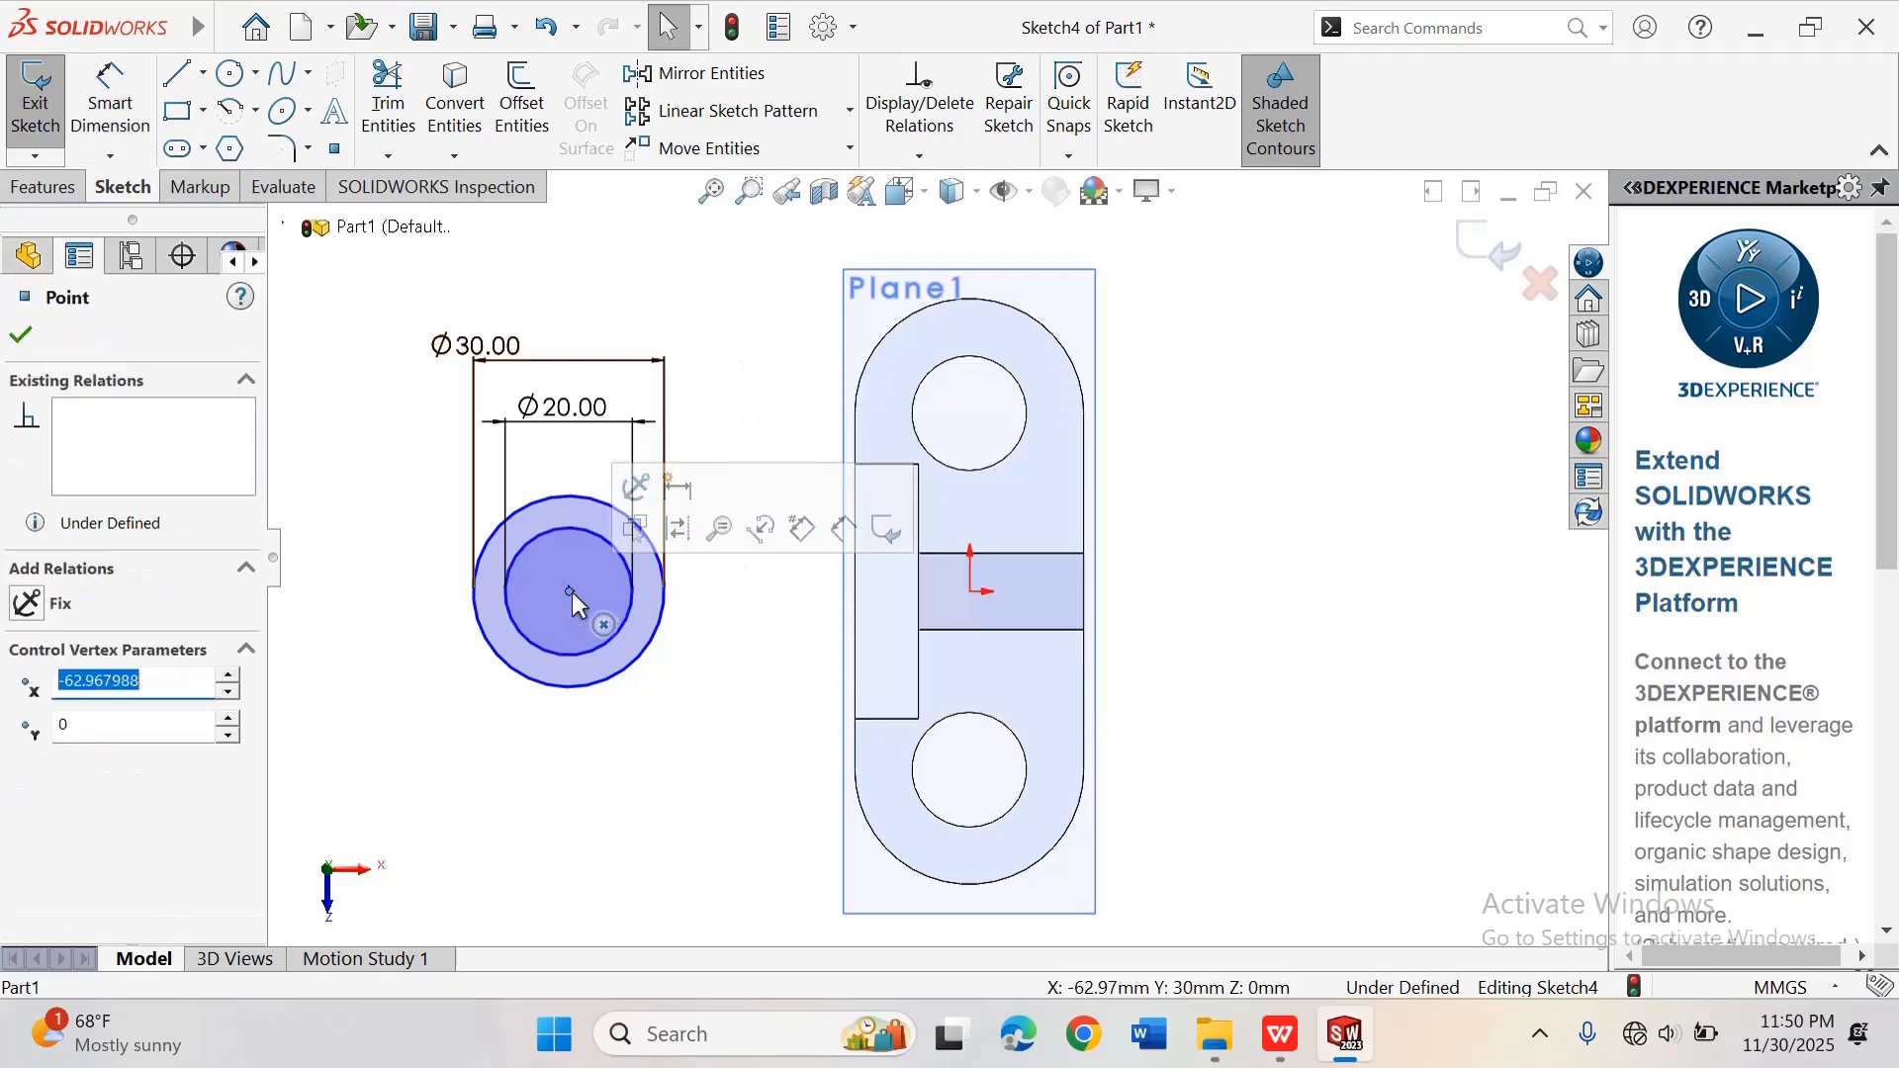
{"action": "left_click", "coordinate": [975, 597], "text": "ctrl"}
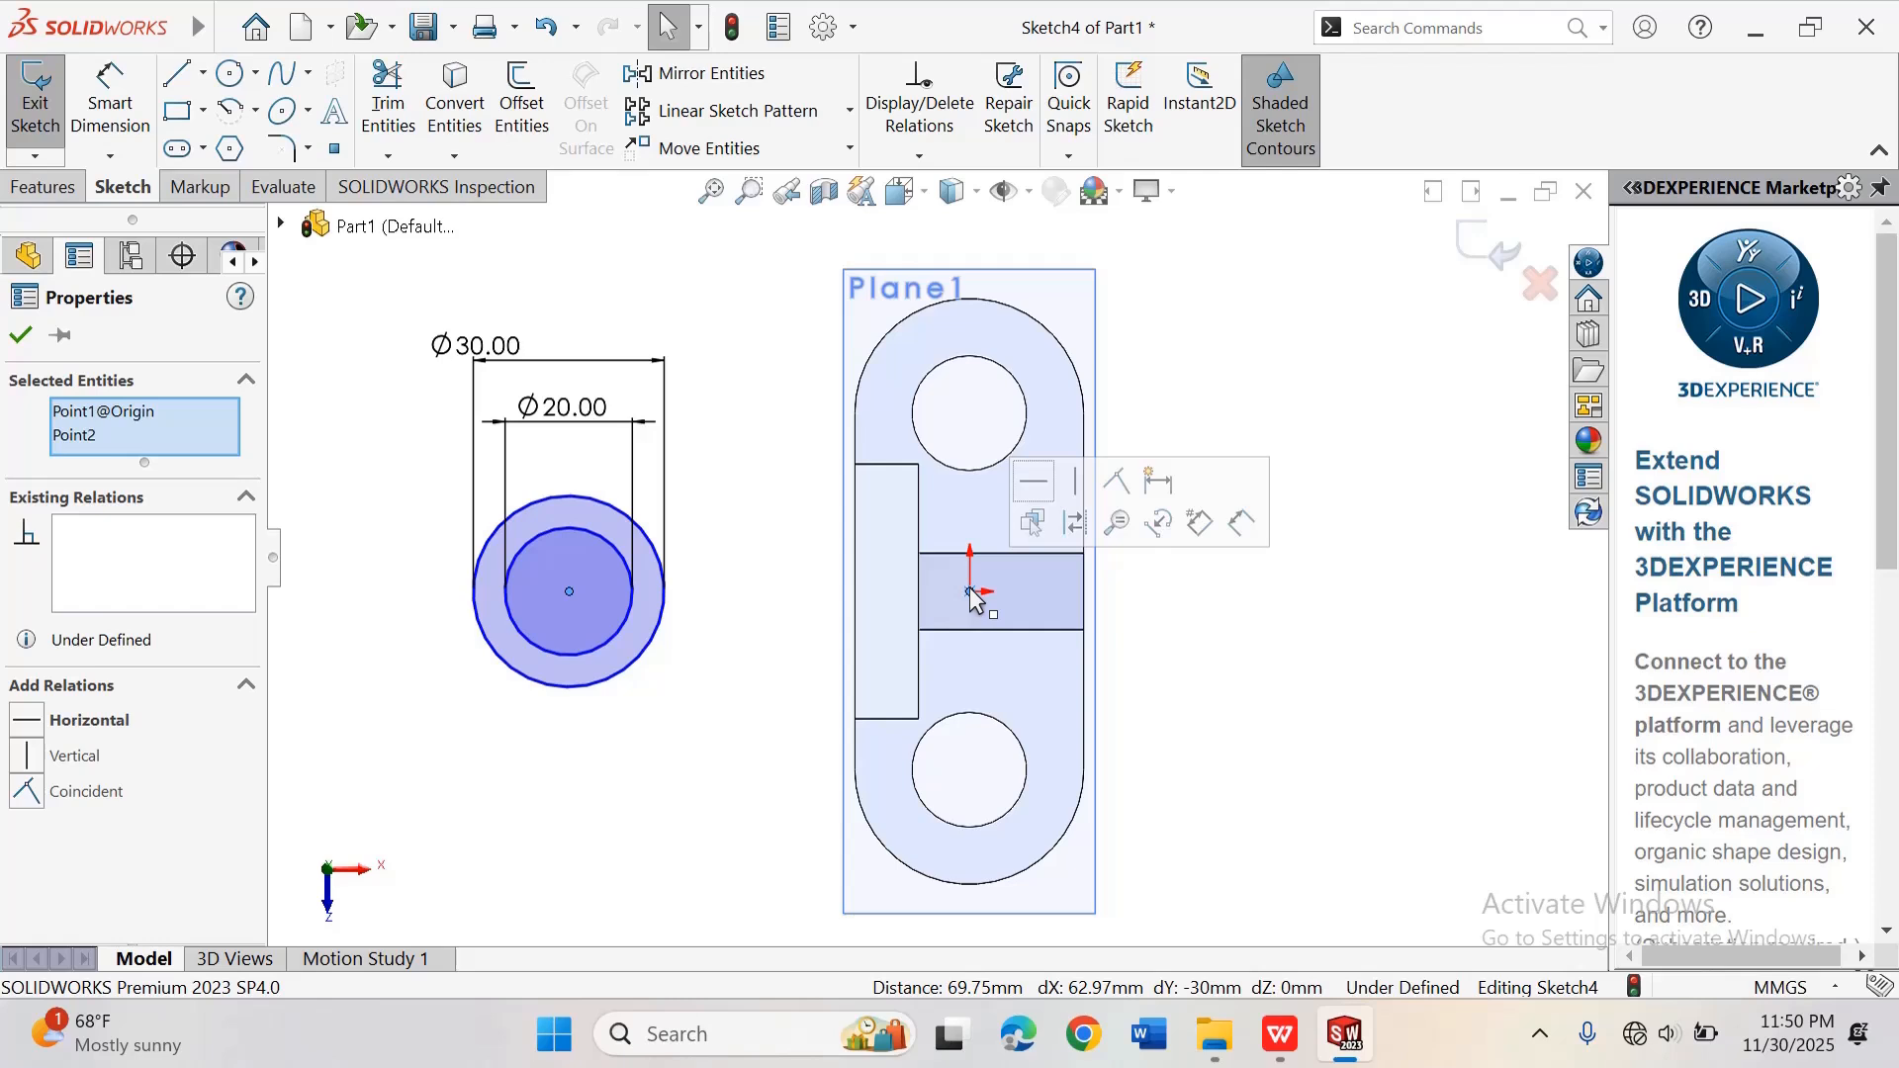
{"action": "left_click", "coordinate": [1035, 481]}
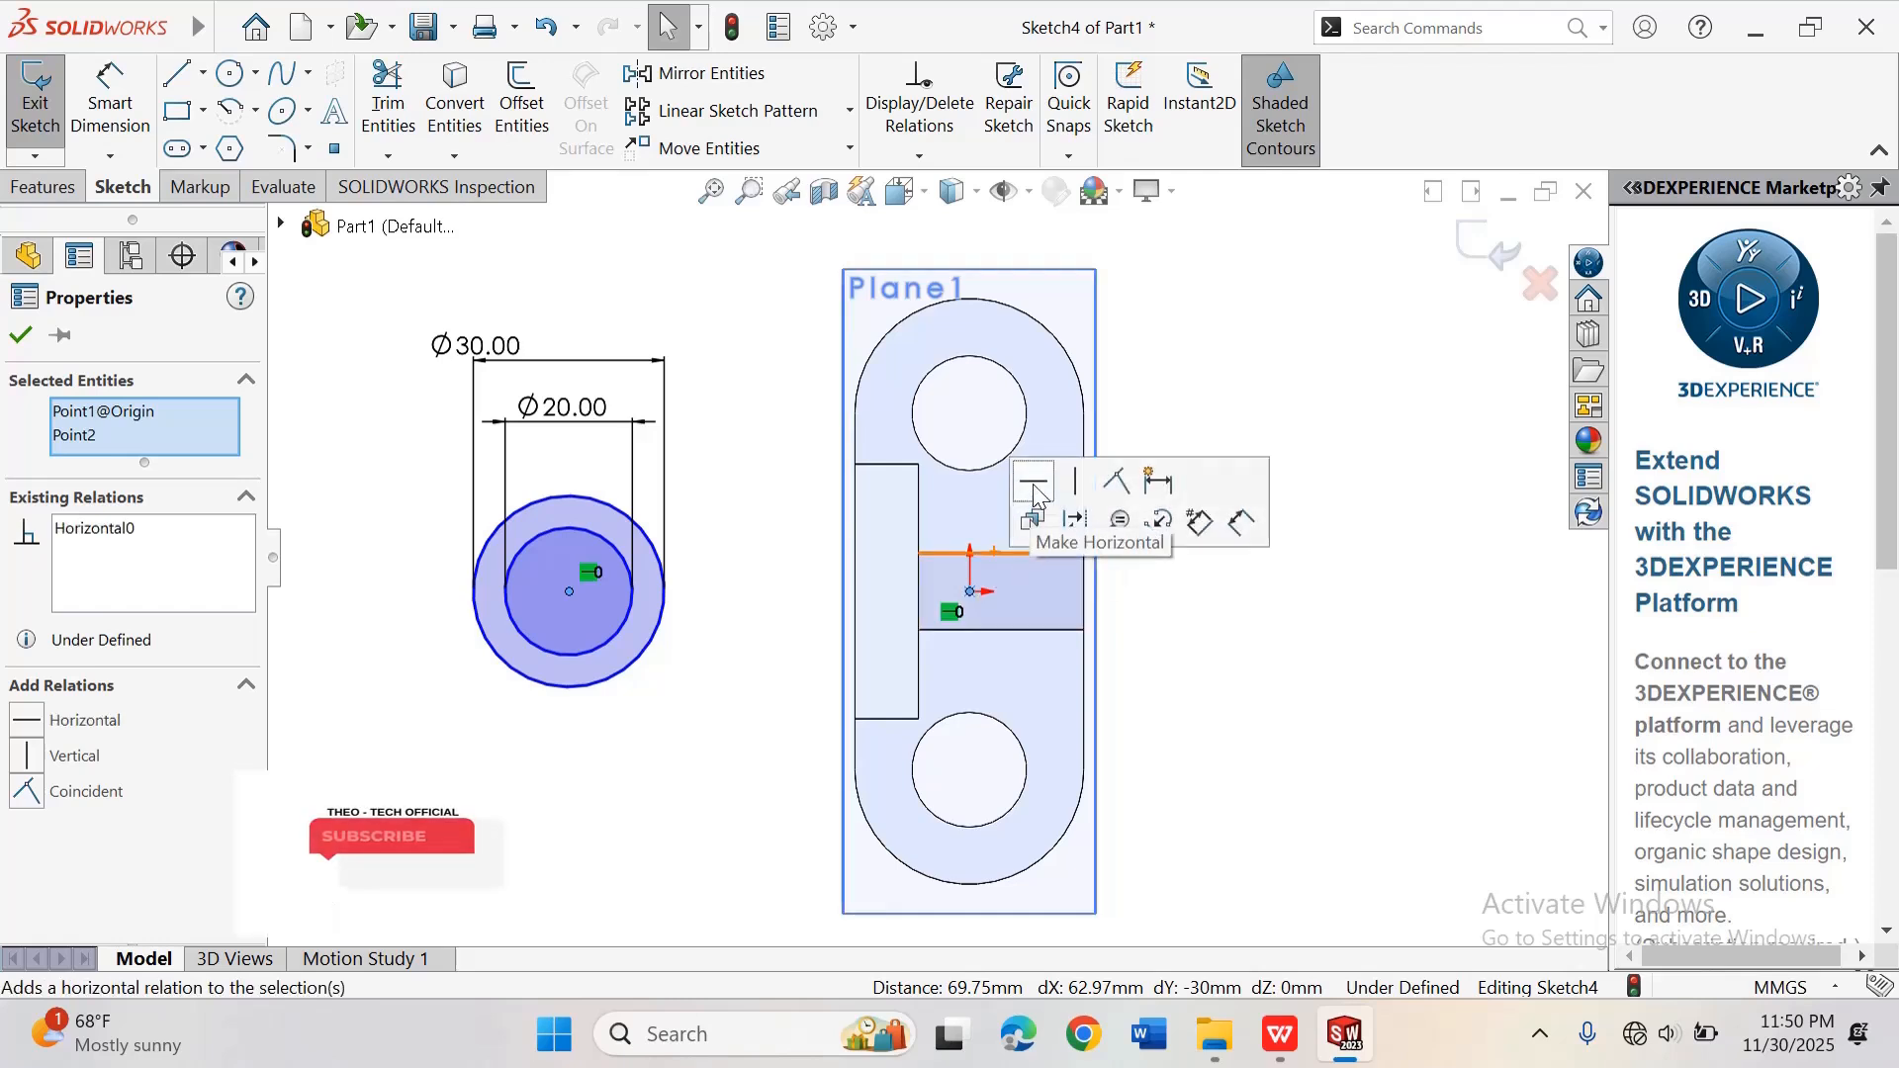
{"action": "left_click", "coordinate": [697, 750]}
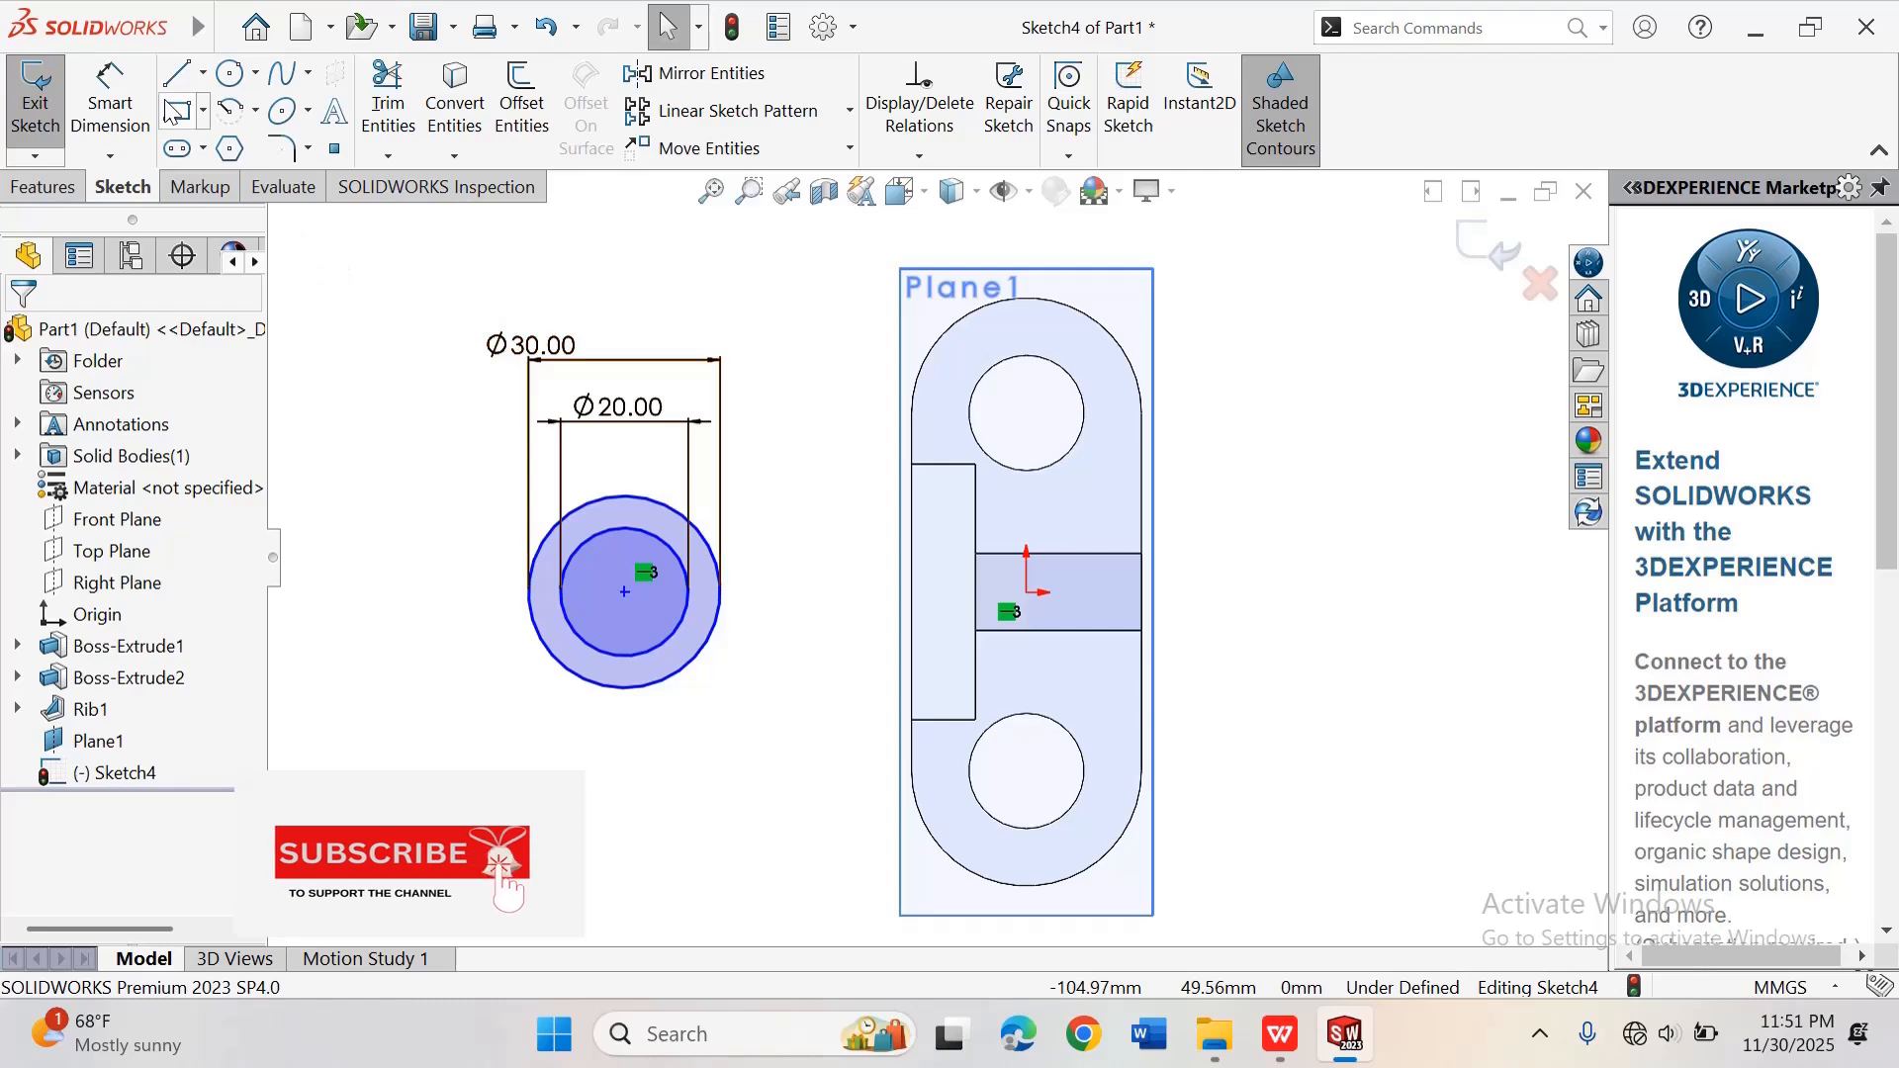
Step: Dimension the distance from the circles' centre to the upright block's nearest edge as 32 mm
{"action": "left_click", "coordinate": [109, 99]}
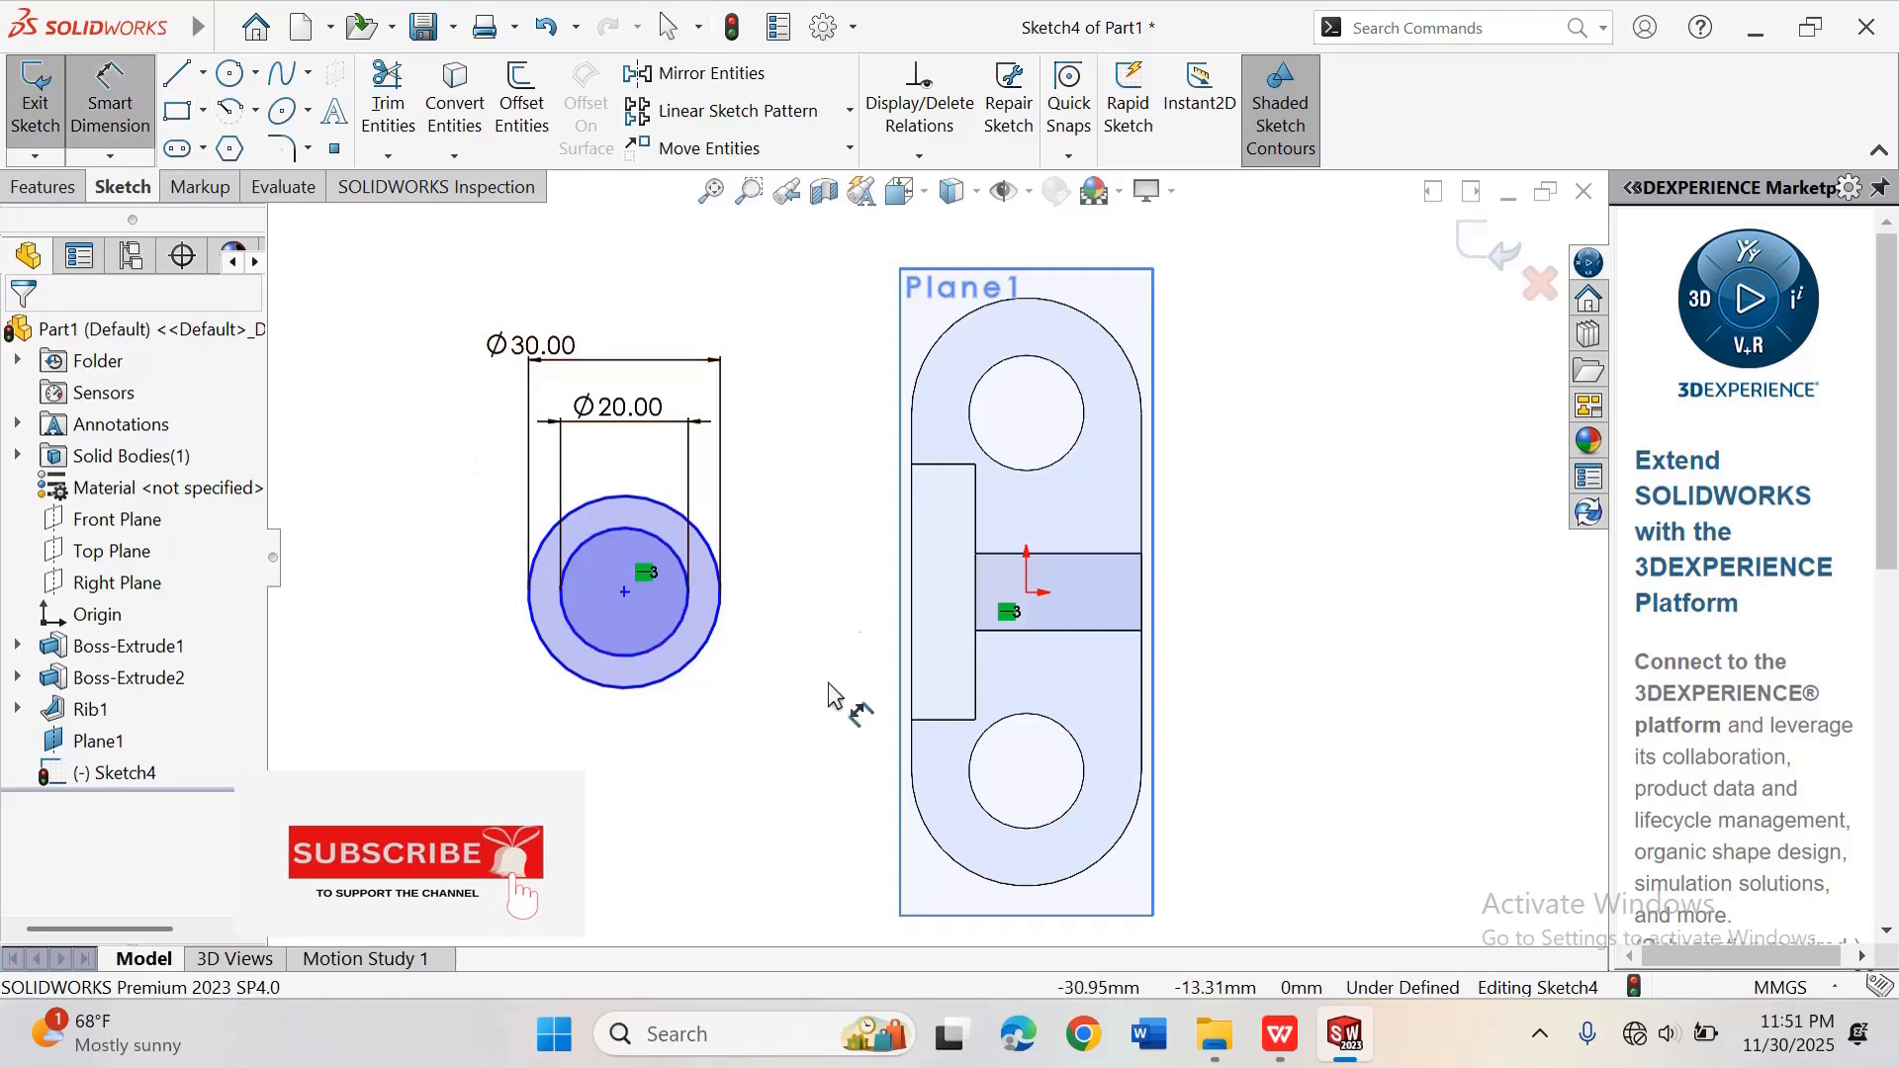
{"action": "left_click", "coordinate": [625, 593]}
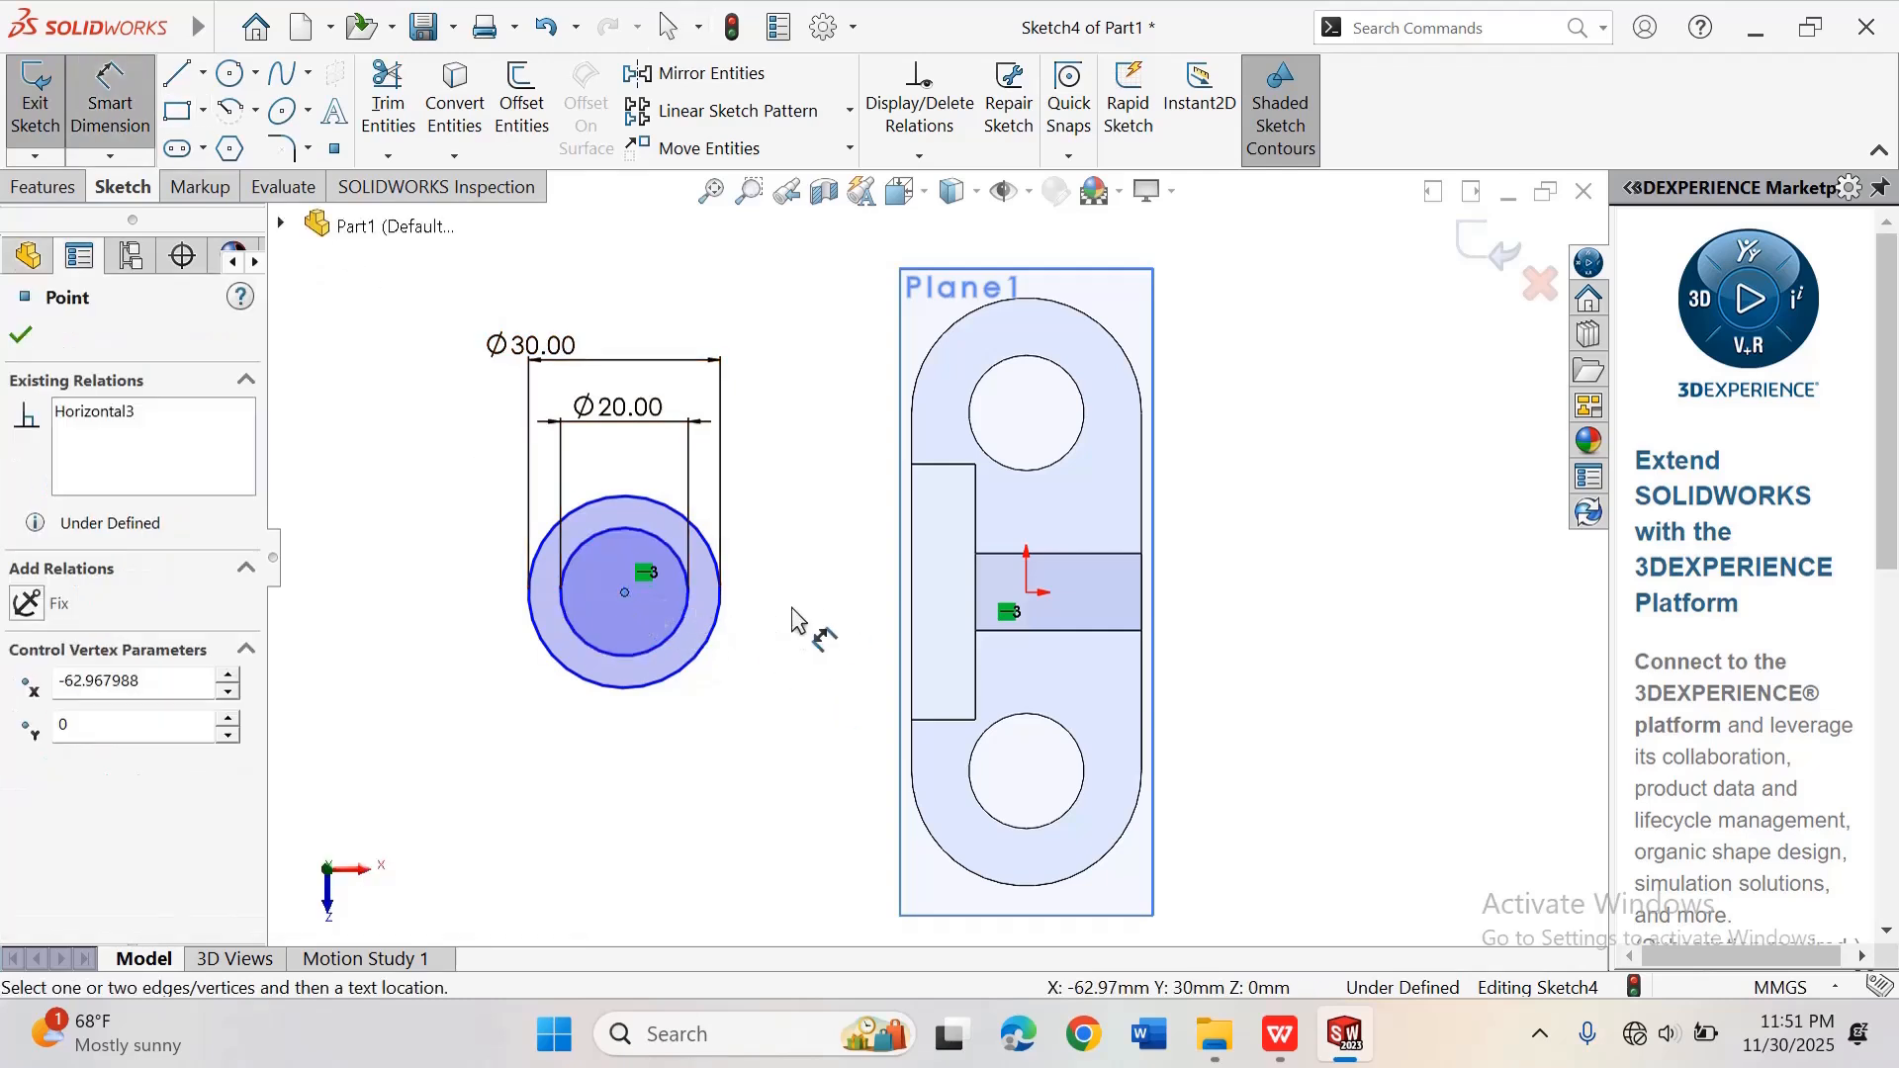
{"action": "left_click", "coordinate": [913, 615]}
{"action": "left_click", "coordinate": [787, 769]}
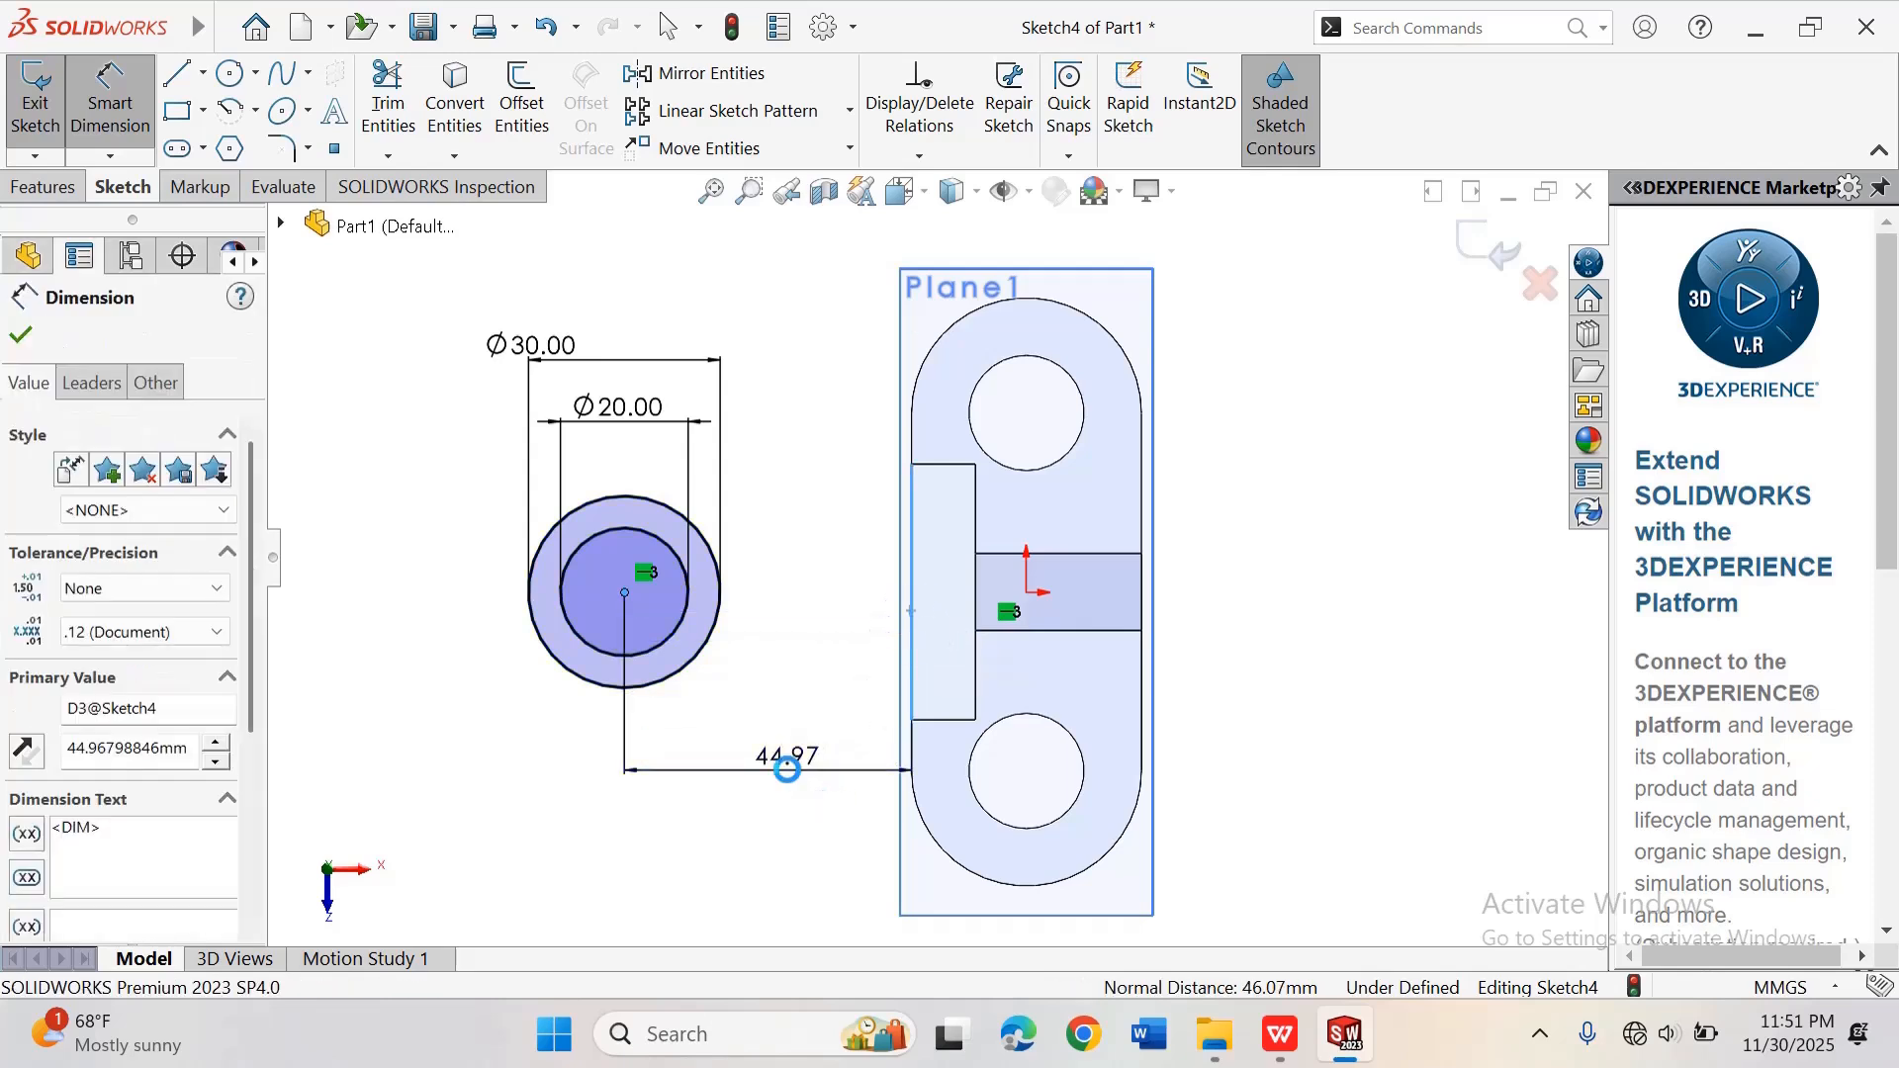
{"action": "type", "text": "3"}
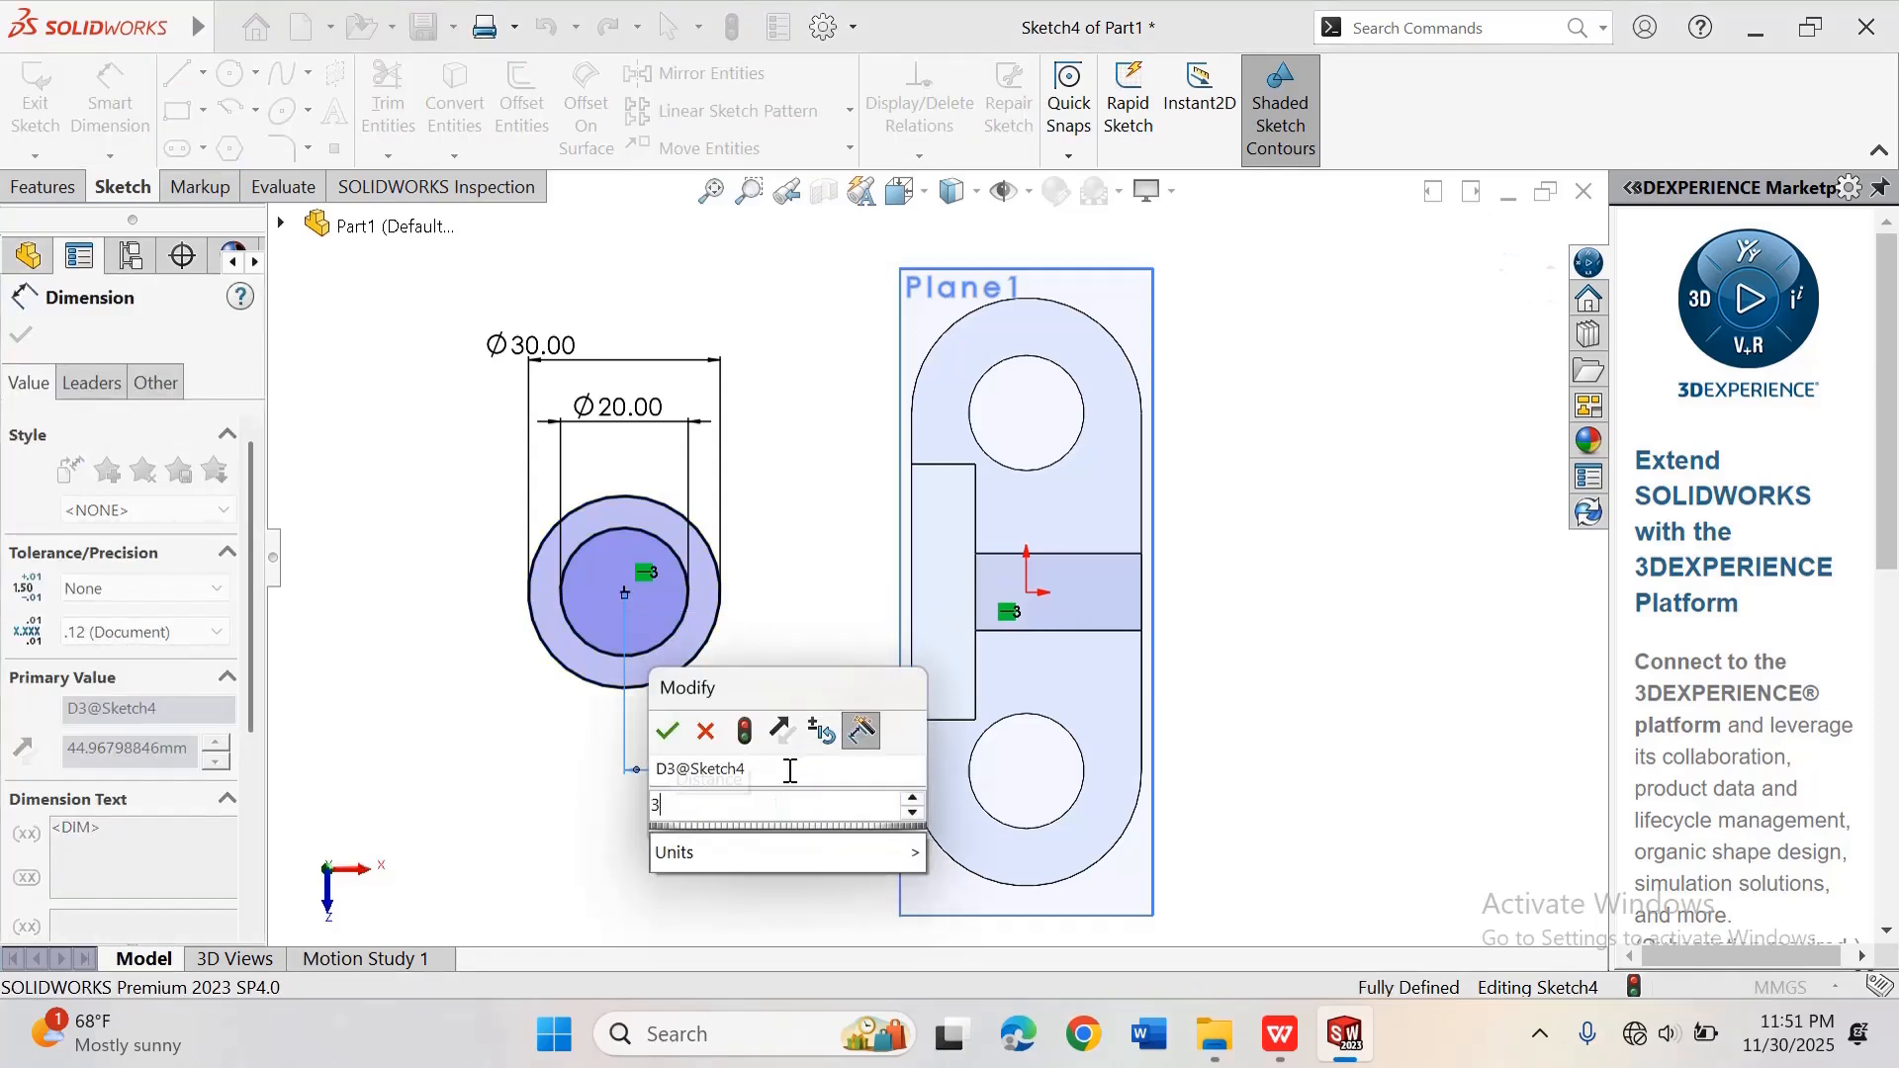
{"action": "type", "text": "2"}
{"action": "key", "text": "Return"}
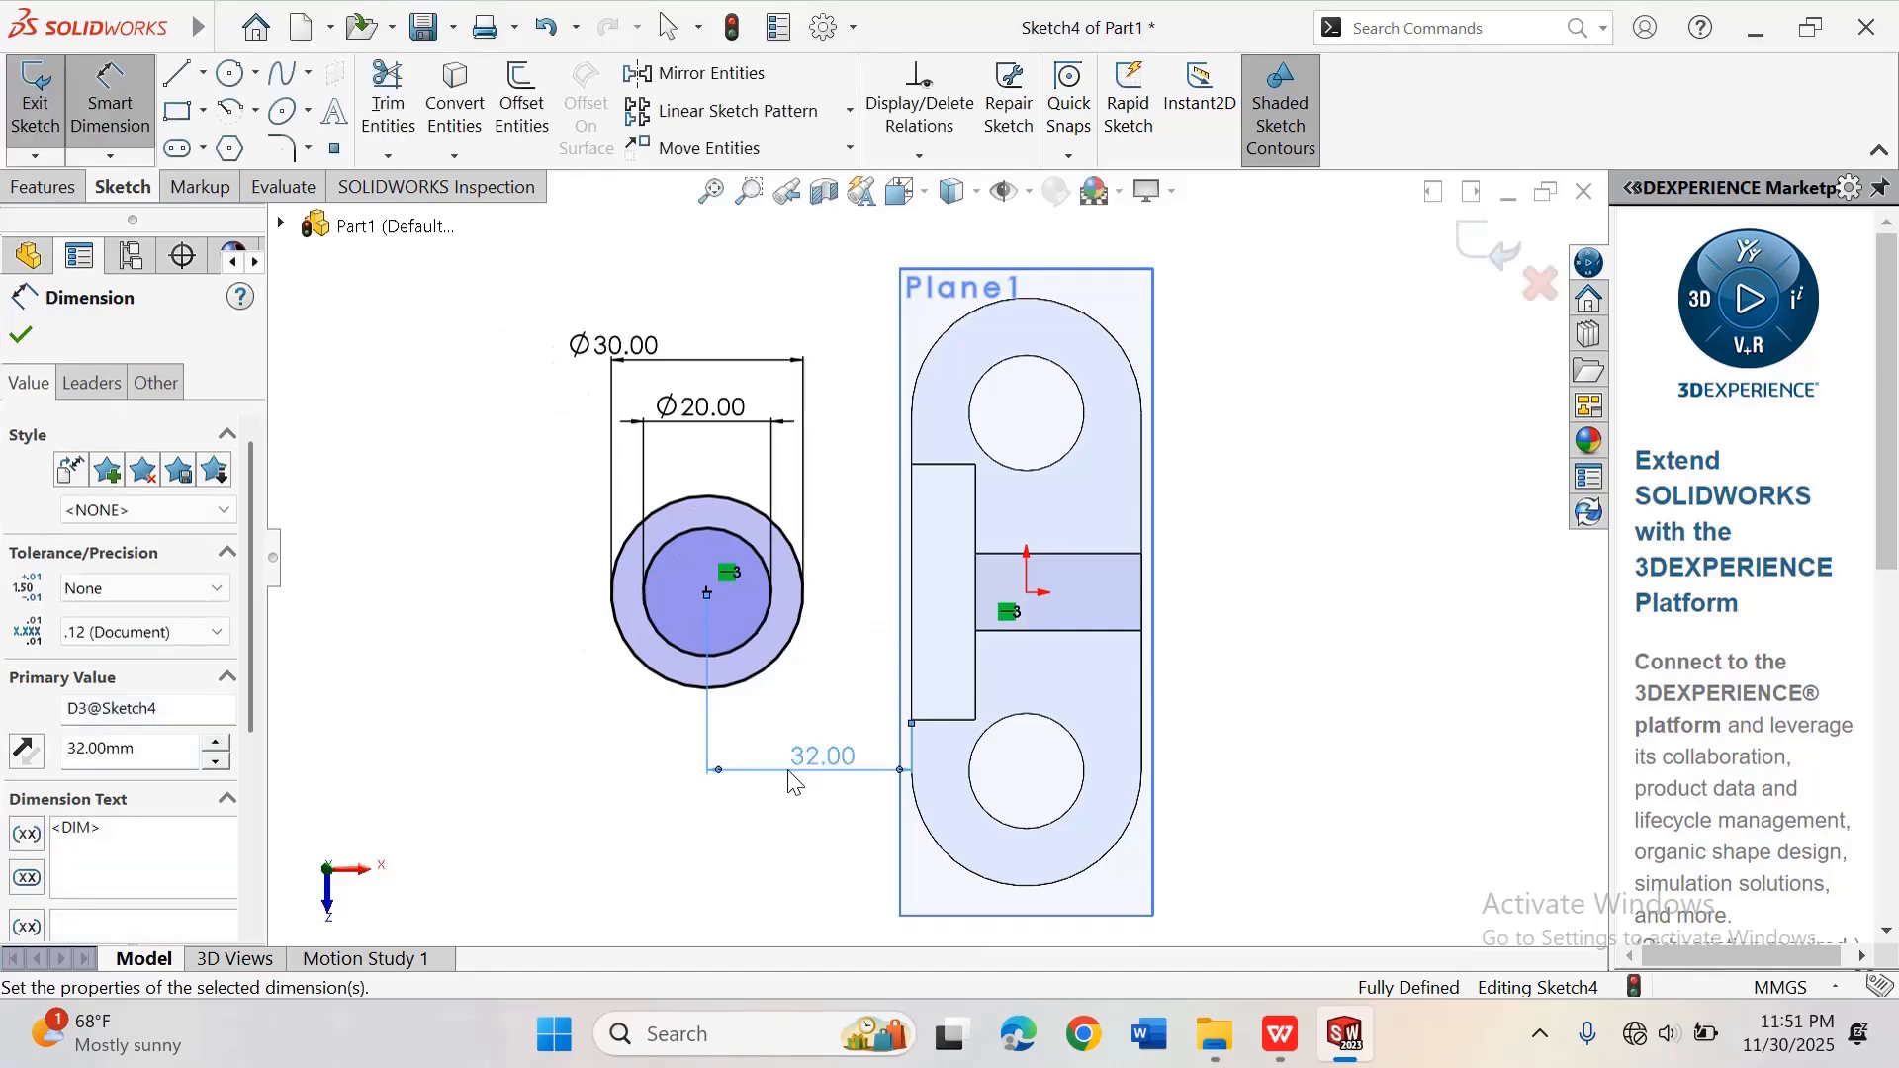
{"action": "left_click", "coordinate": [433, 485]}
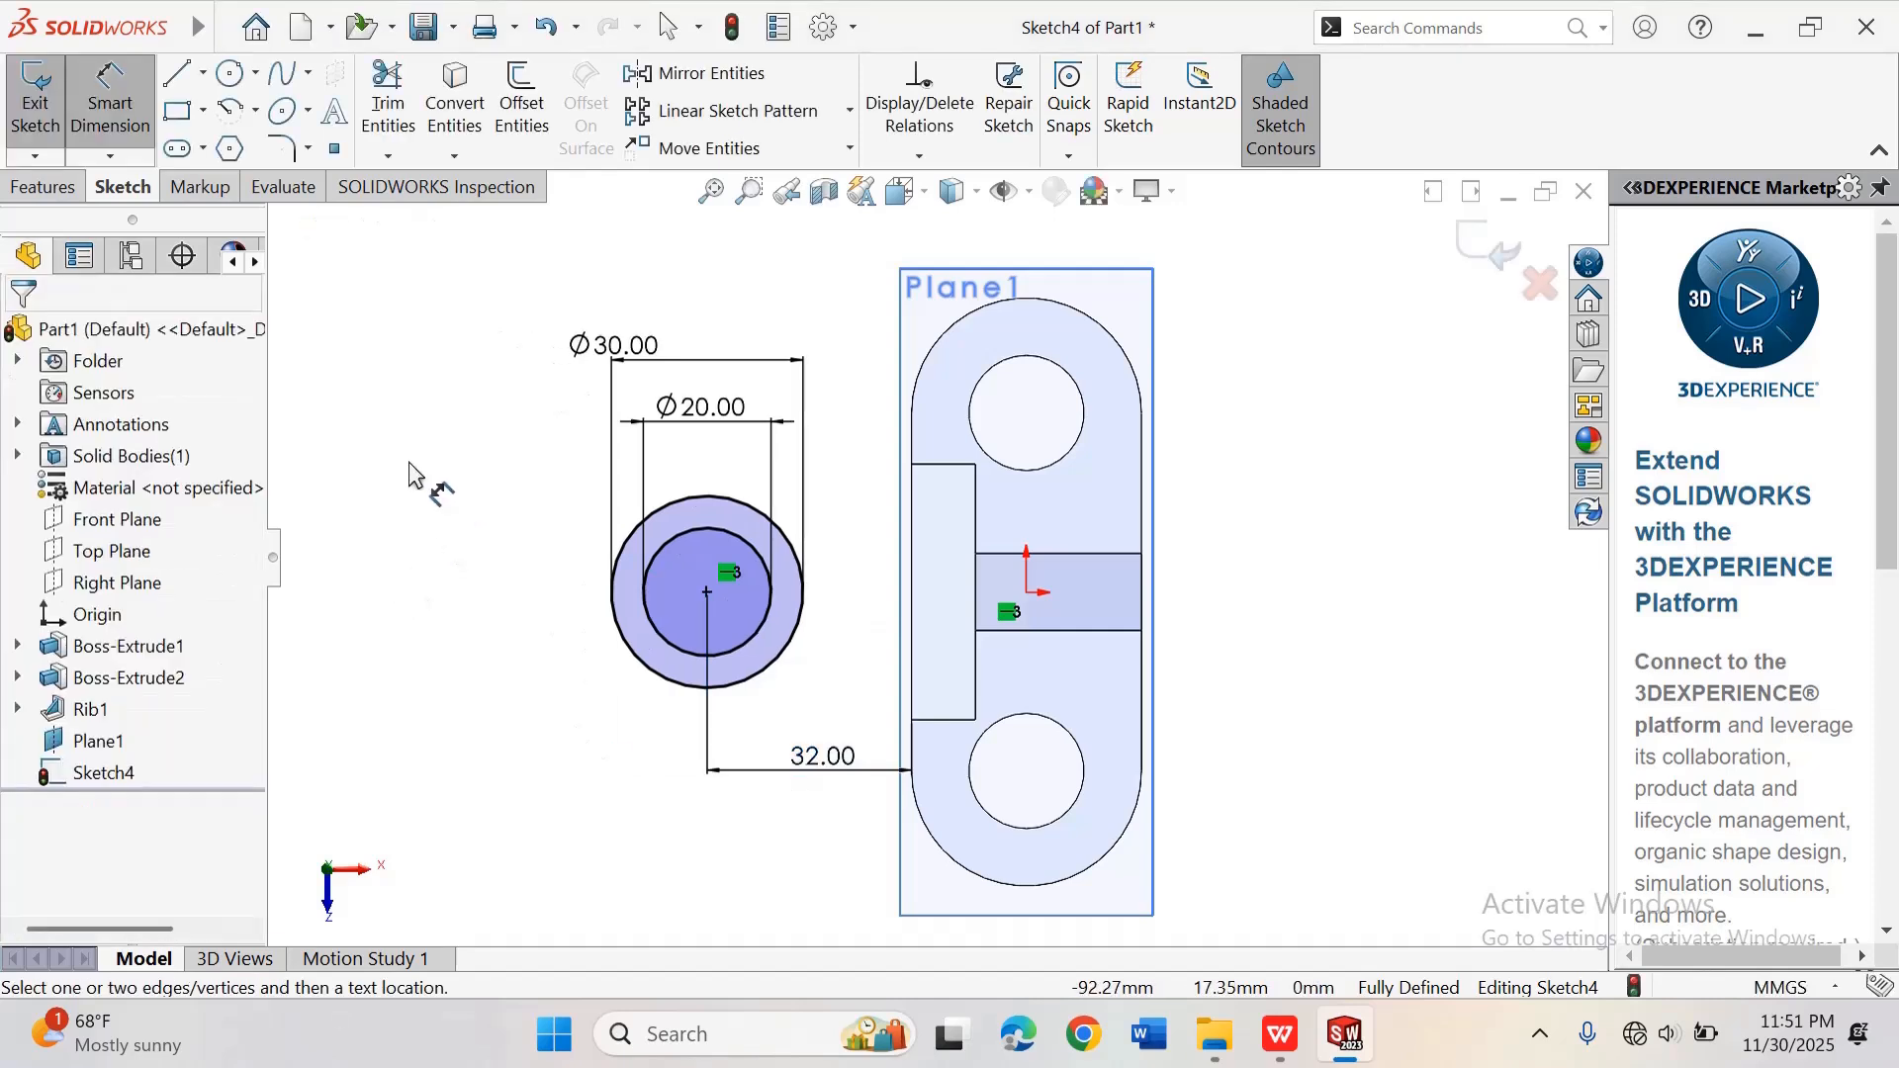
{"action": "right_click", "coordinate": [391, 443]}
{"action": "left_click", "coordinate": [458, 537]}
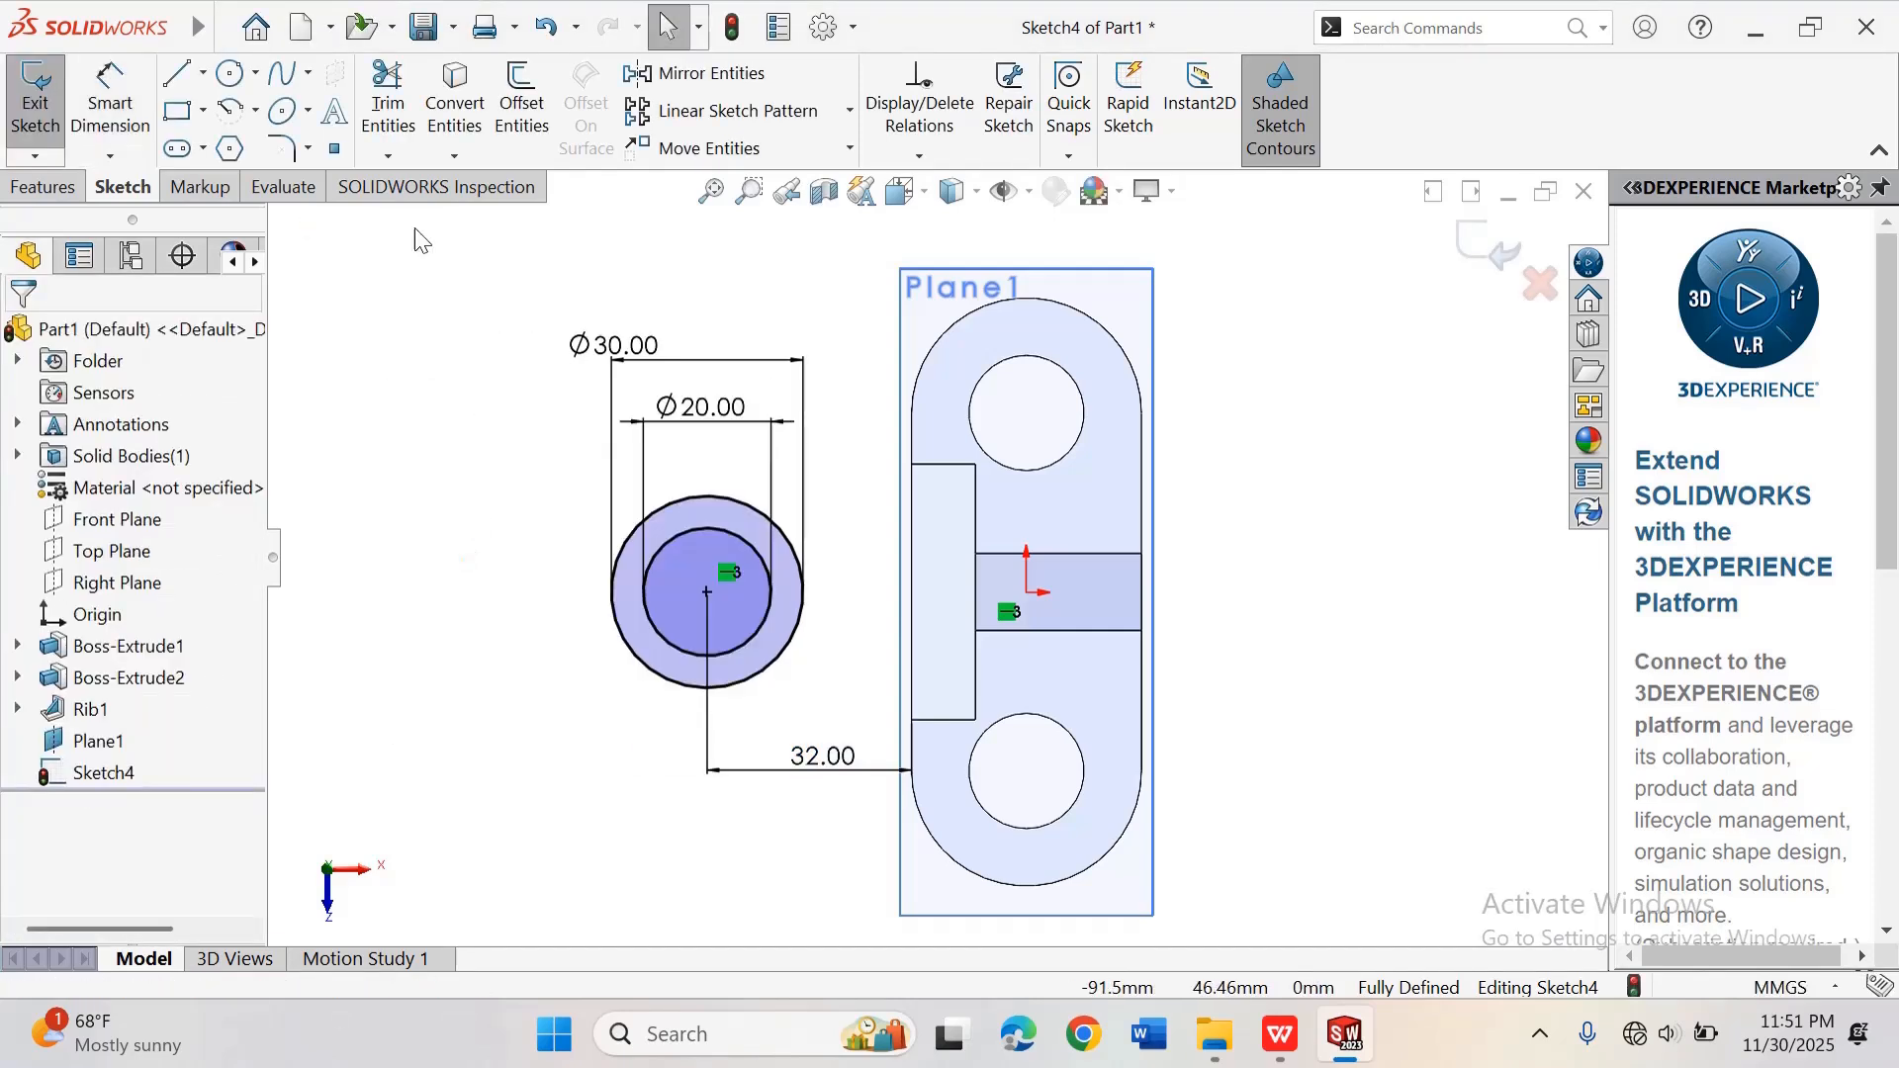
Step: Sketch a line about 32 mm long from the outer circle's upper quadrant point to the near upper corner of the upright block
{"action": "left_click", "coordinate": [201, 74]}
{"action": "left_click", "coordinate": [226, 115]}
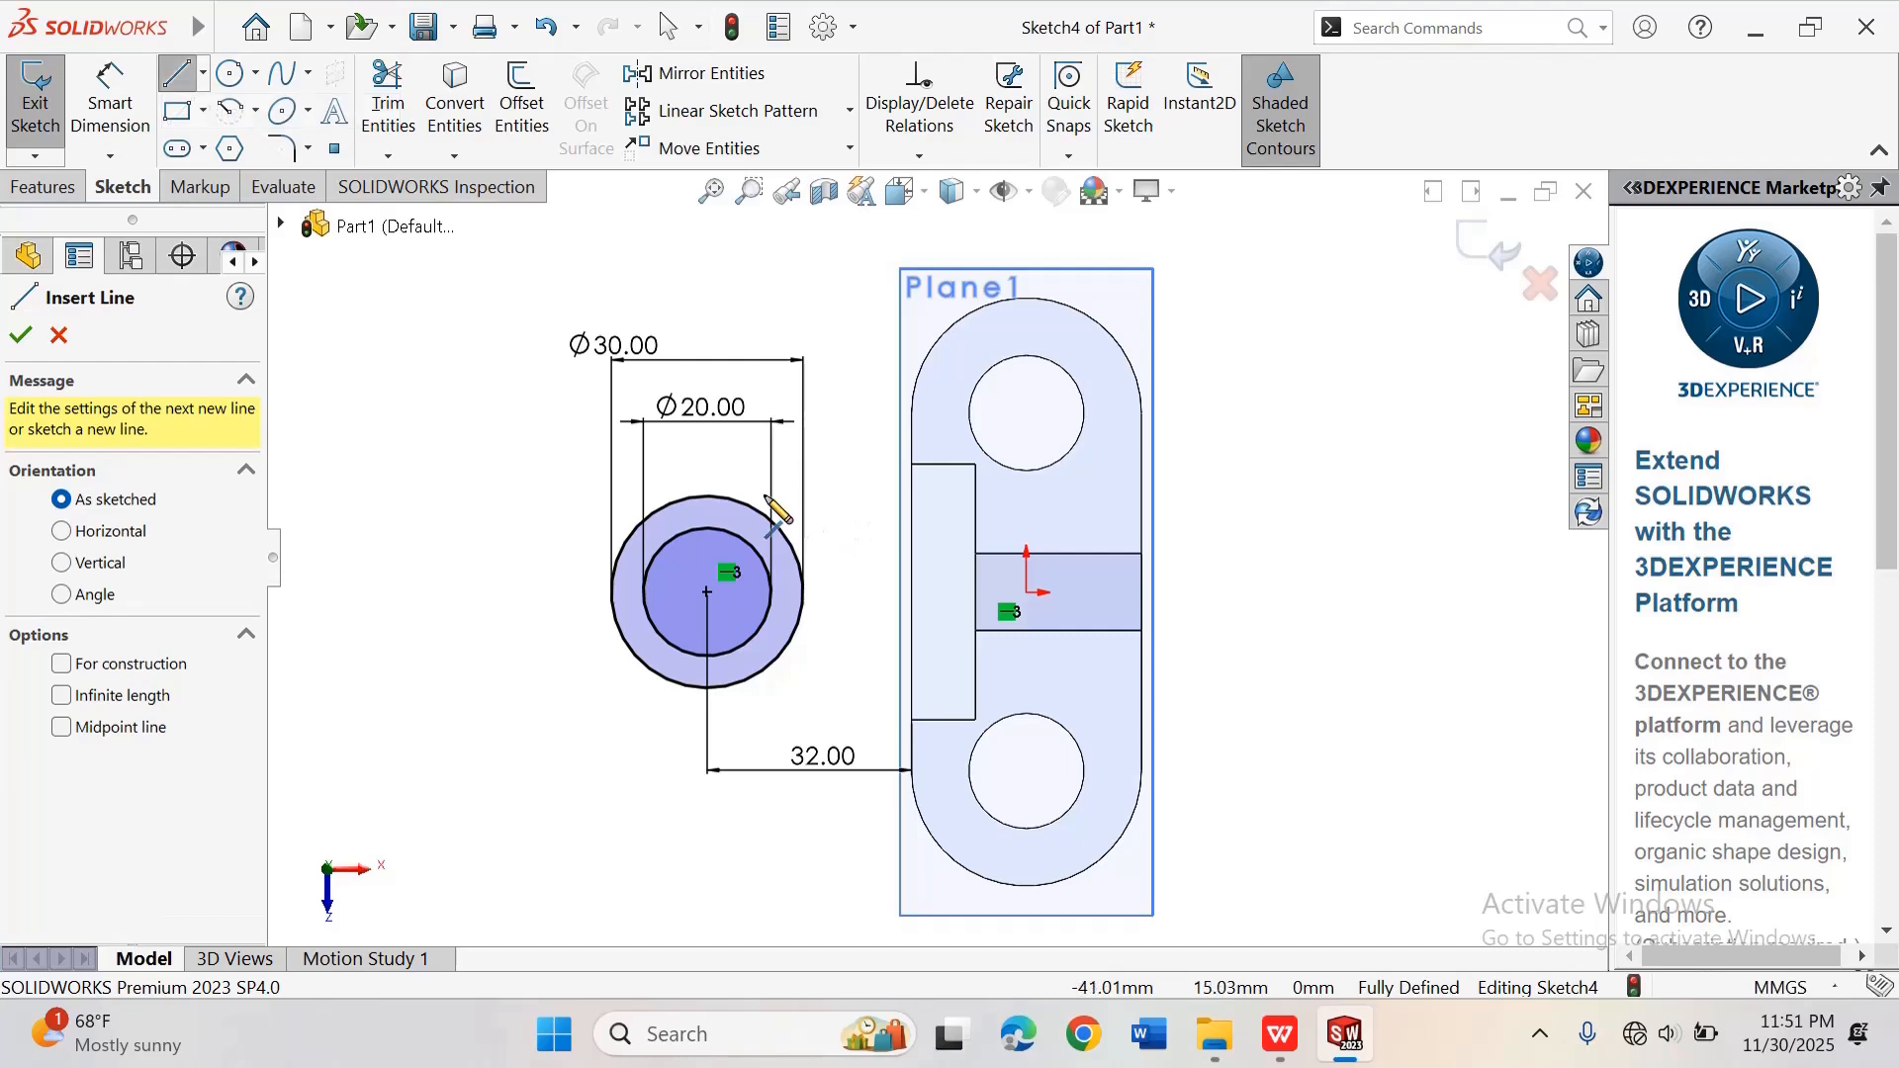
{"action": "left_click", "coordinate": [706, 495]}
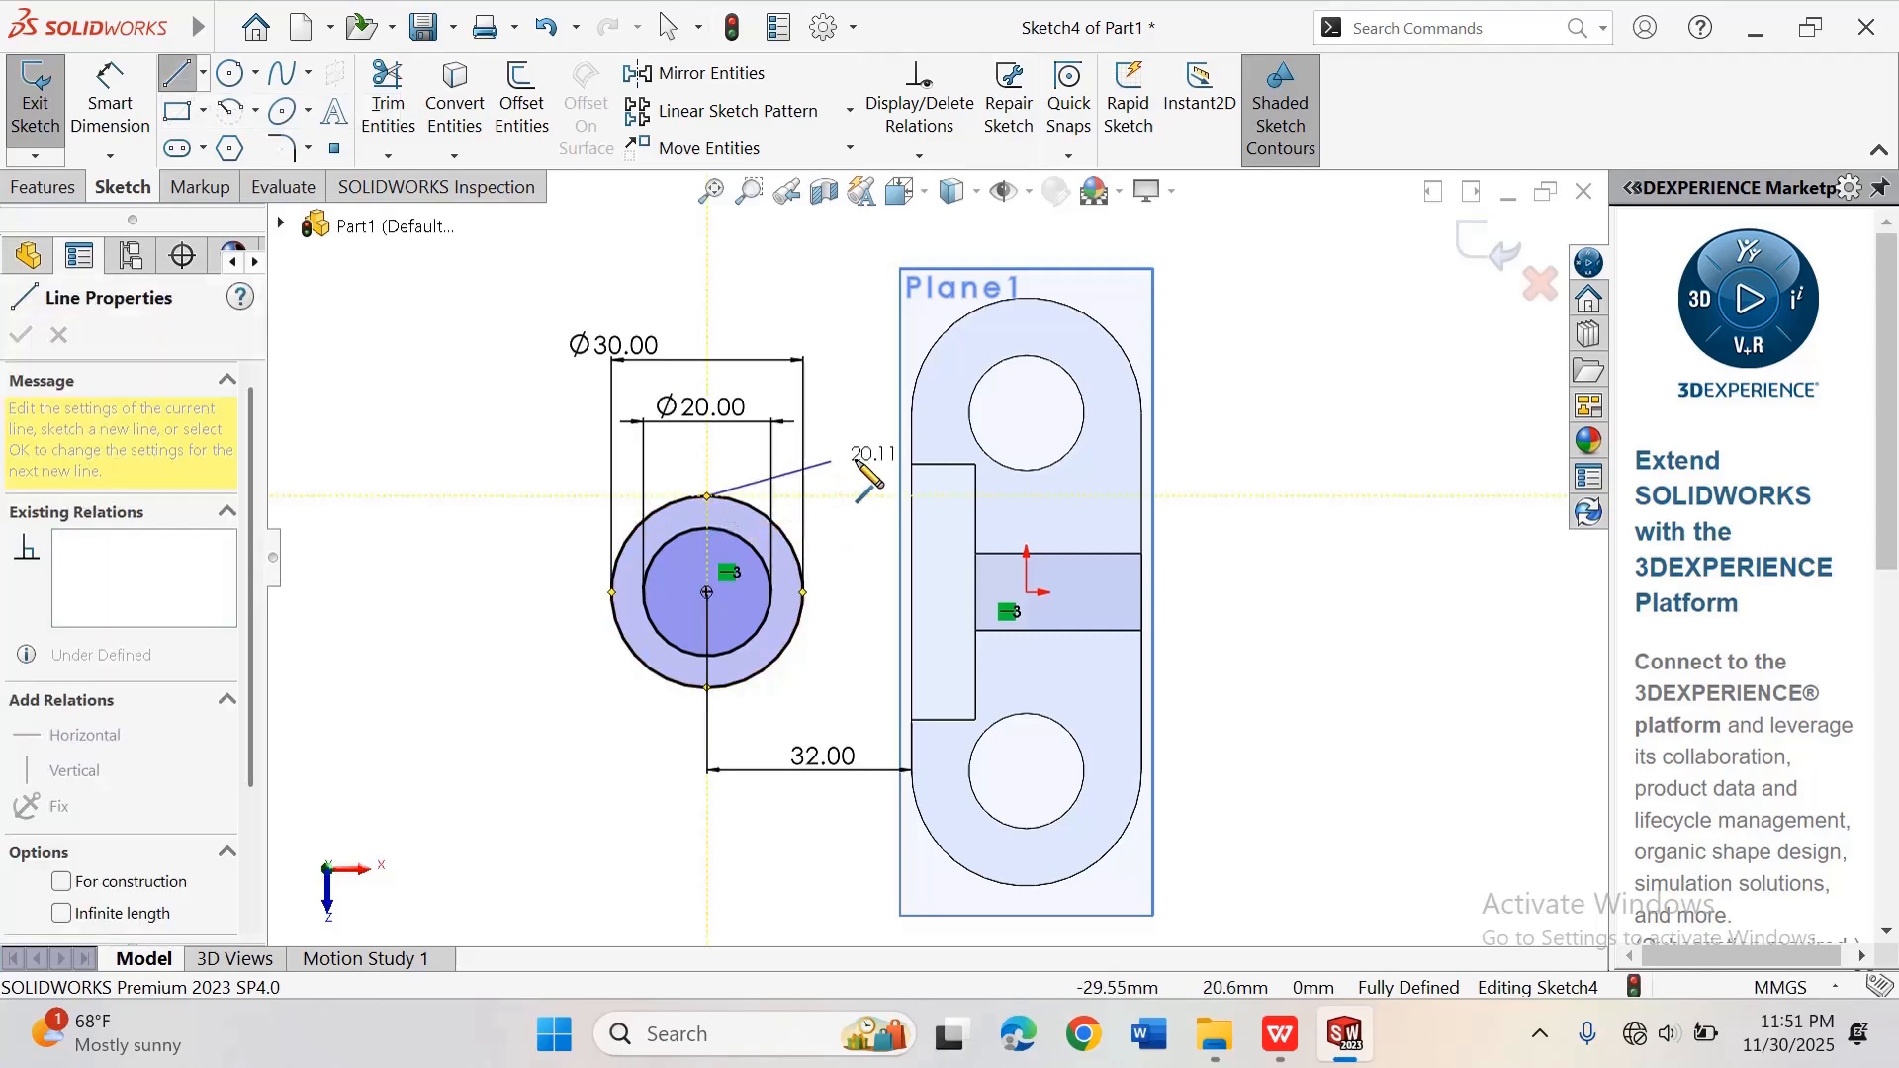
{"action": "left_click", "coordinate": [911, 463]}
{"action": "right_click", "coordinate": [911, 463]}
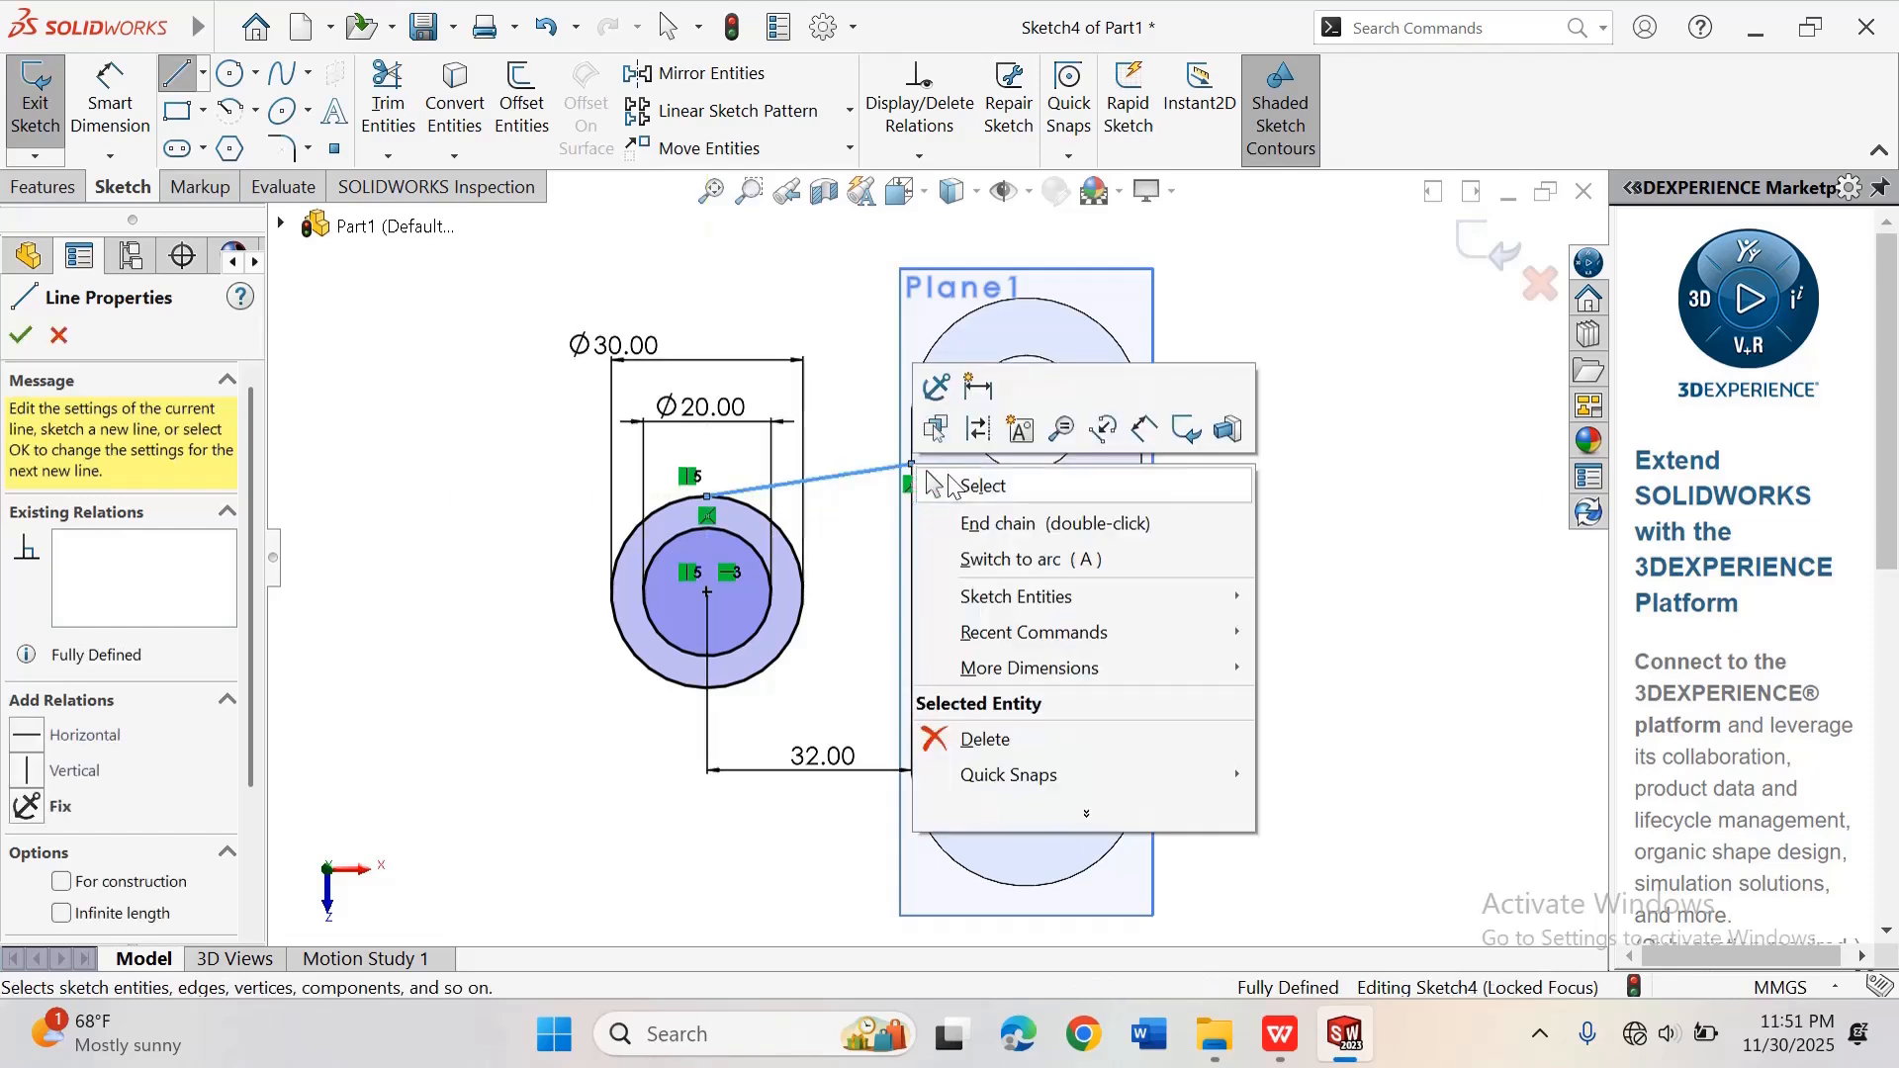
{"action": "left_click", "coordinate": [965, 480]}
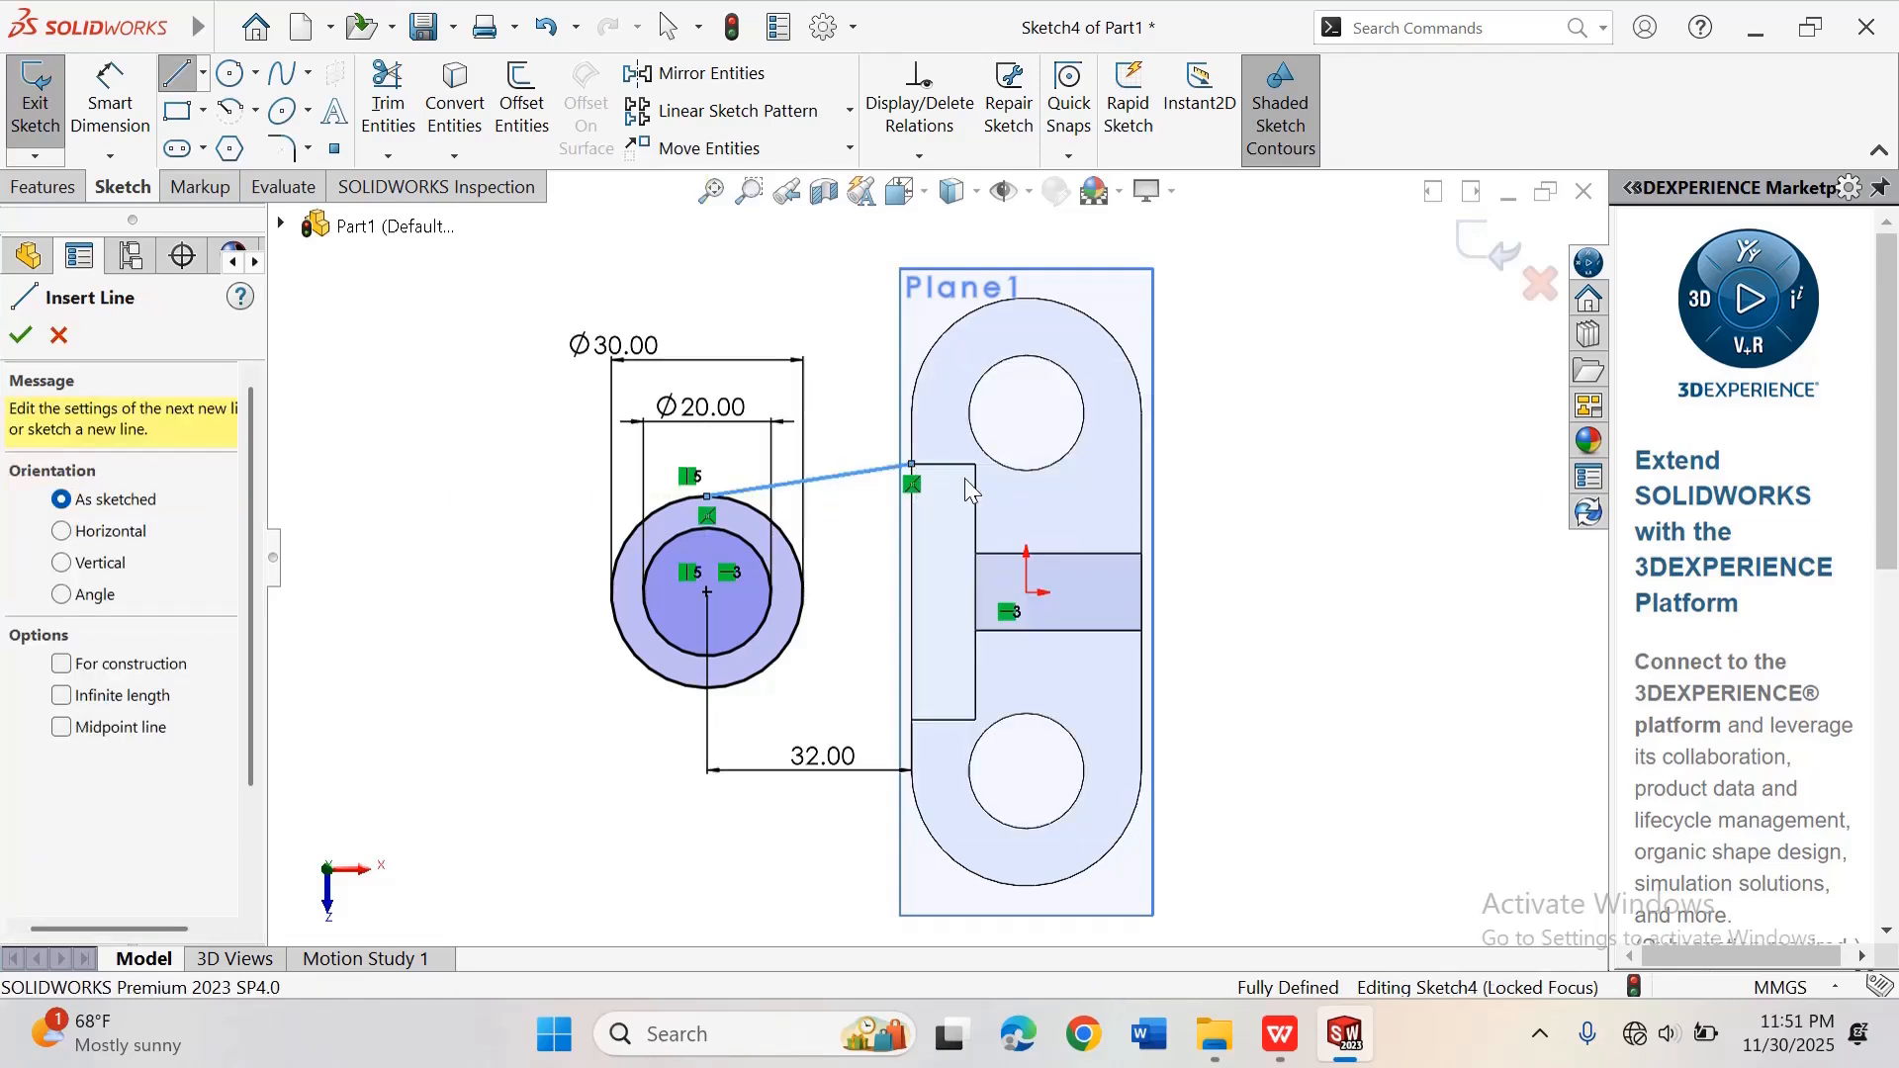
Step: Sketch a matching line about 32 mm long from the outer circle's lower quadrant point to the near lower corner of the upright block
{"action": "left_click", "coordinate": [202, 72]}
{"action": "left_click", "coordinate": [222, 109]}
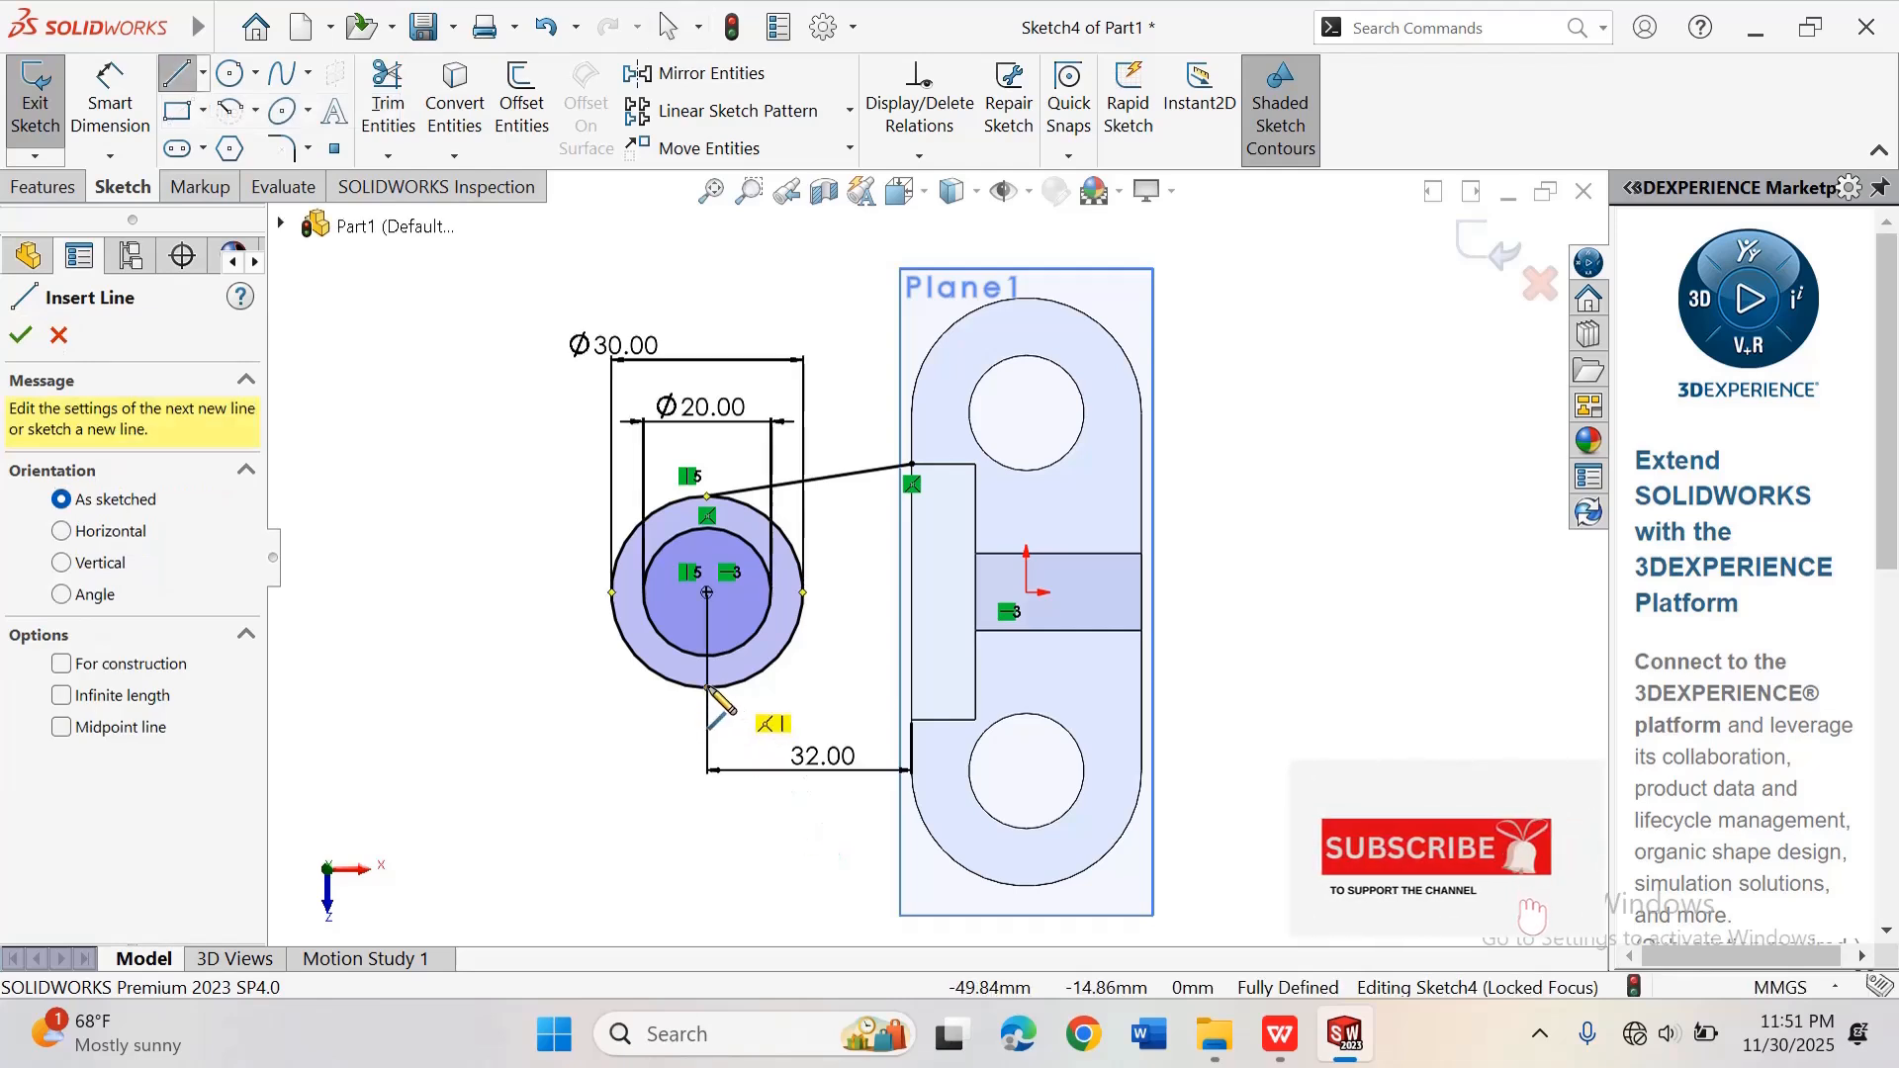
{"action": "left_click", "coordinate": [706, 686]}
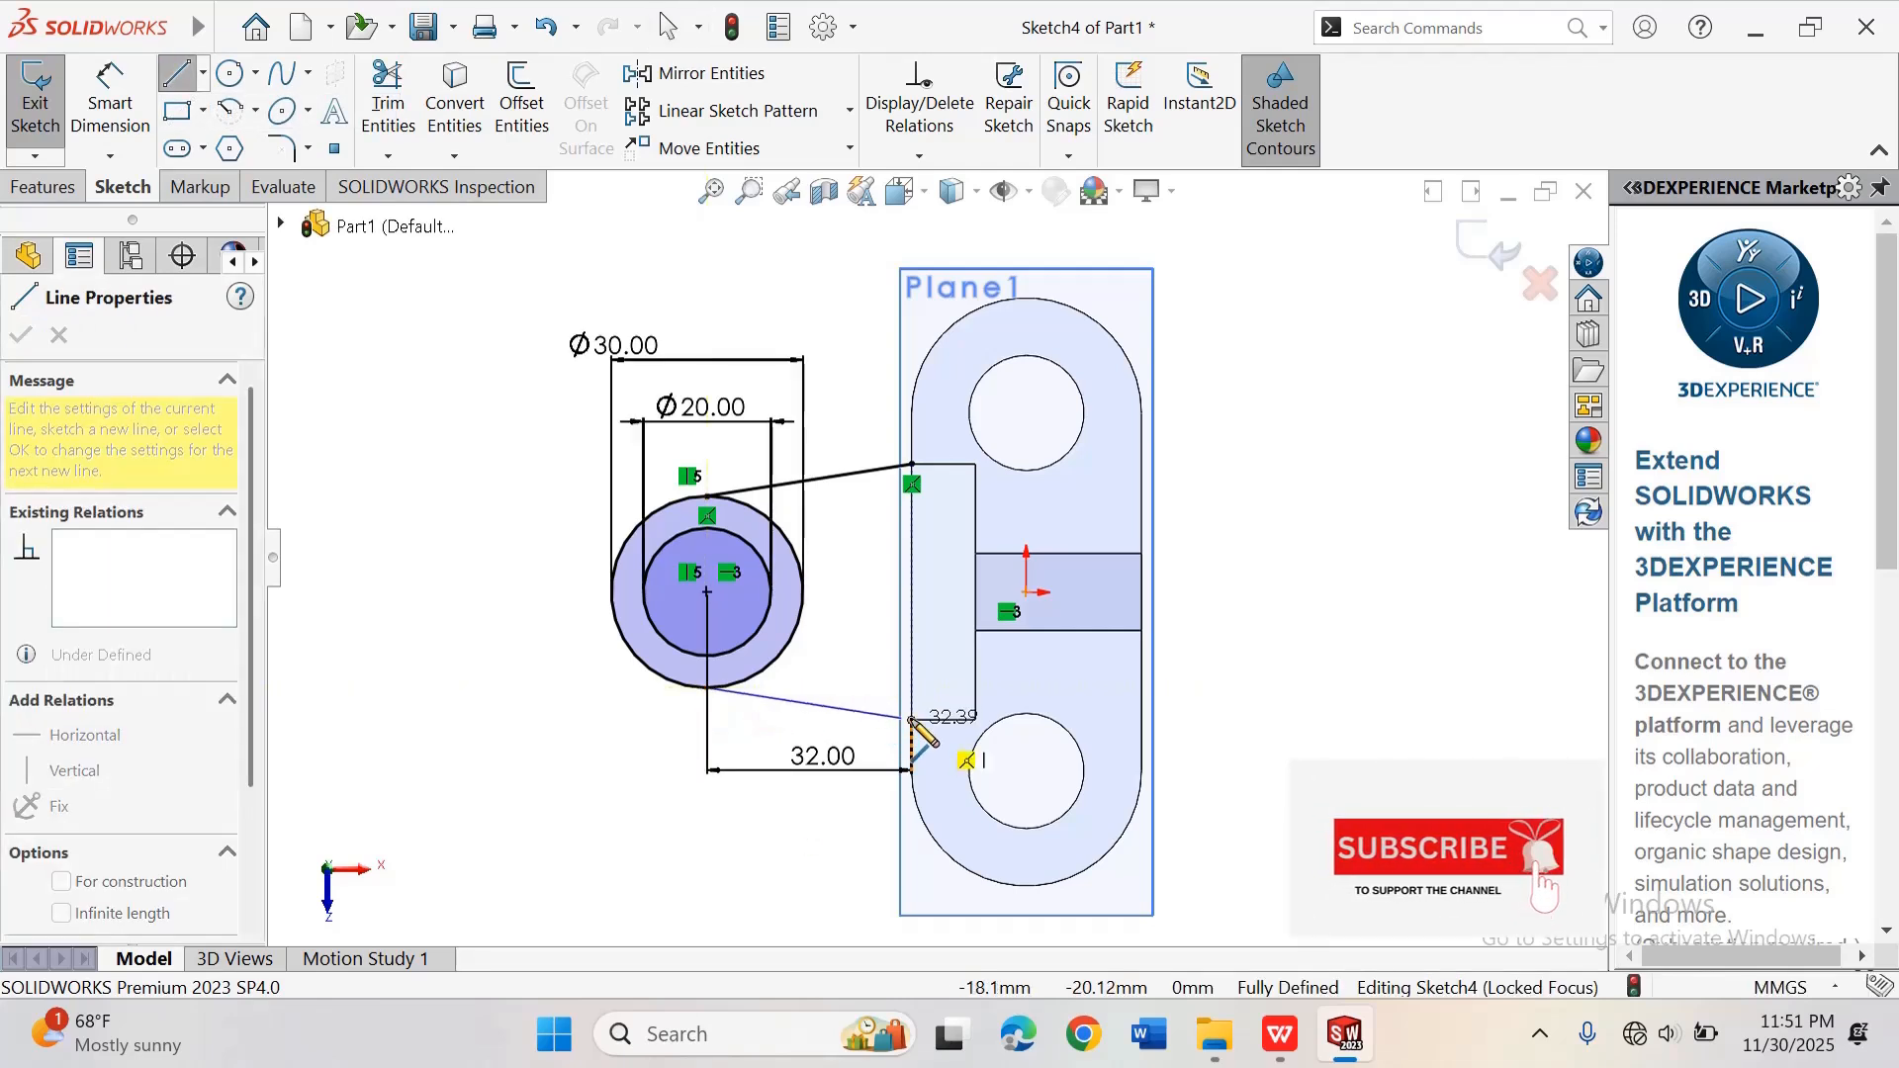
{"action": "left_click", "coordinate": [911, 722]}
{"action": "right_click", "coordinate": [911, 720]}
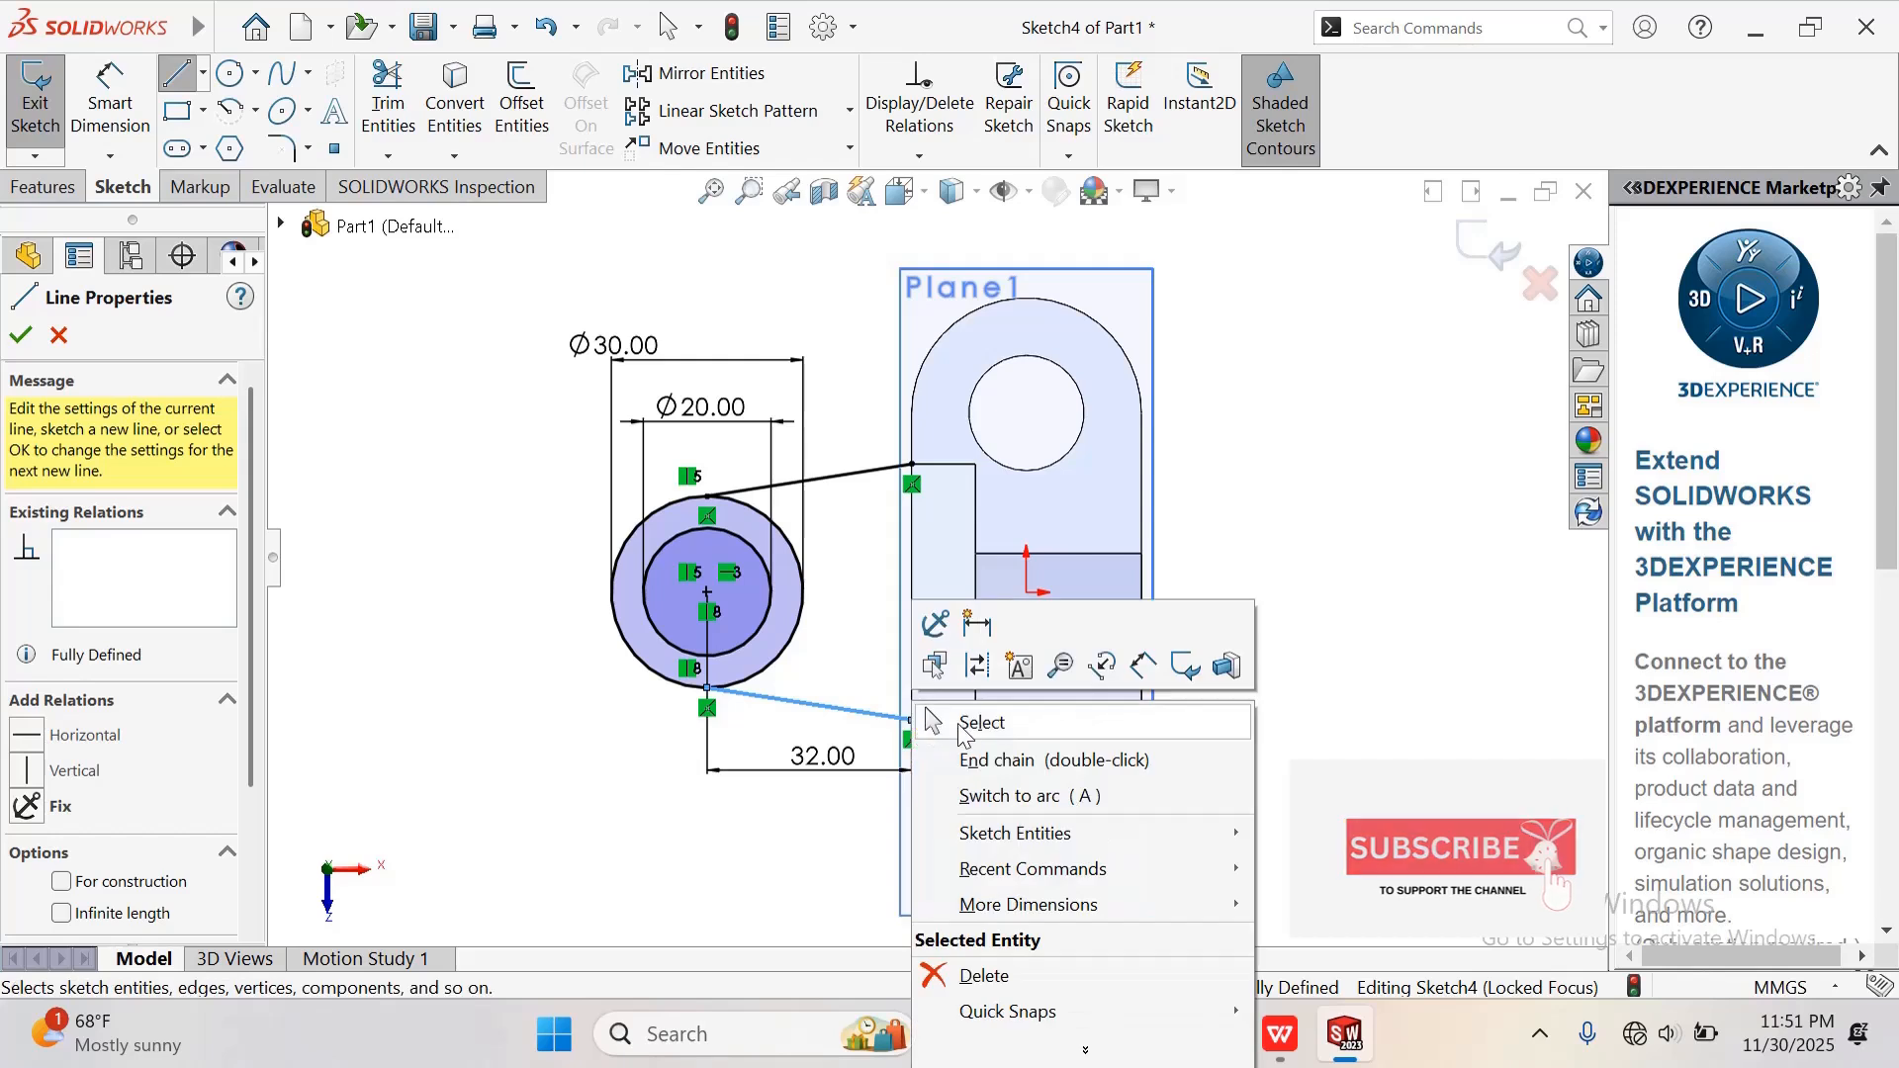
{"action": "left_click", "coordinate": [960, 723]}
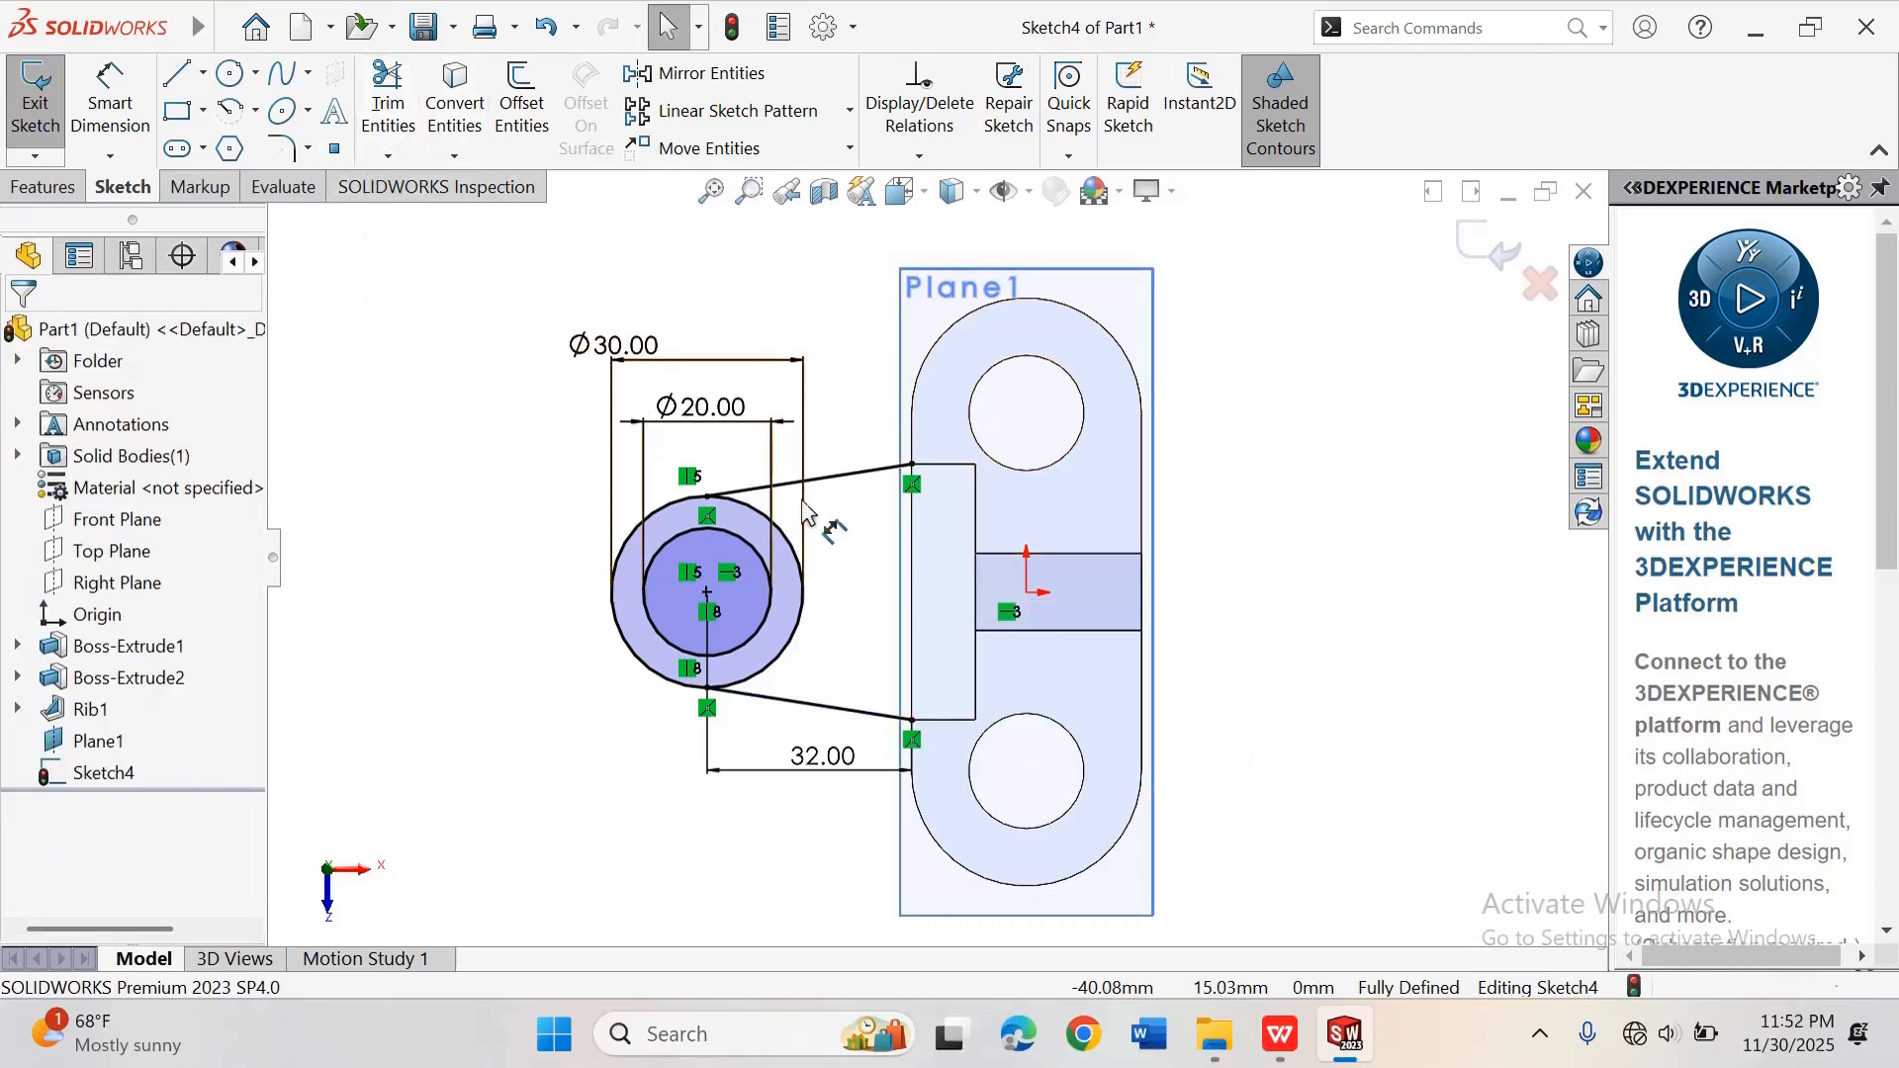
Step: Convert the upright block's edge between the ends of the two slanted lines into a sketch line closing the arm profile
{"action": "left_click", "coordinate": [836, 478]}
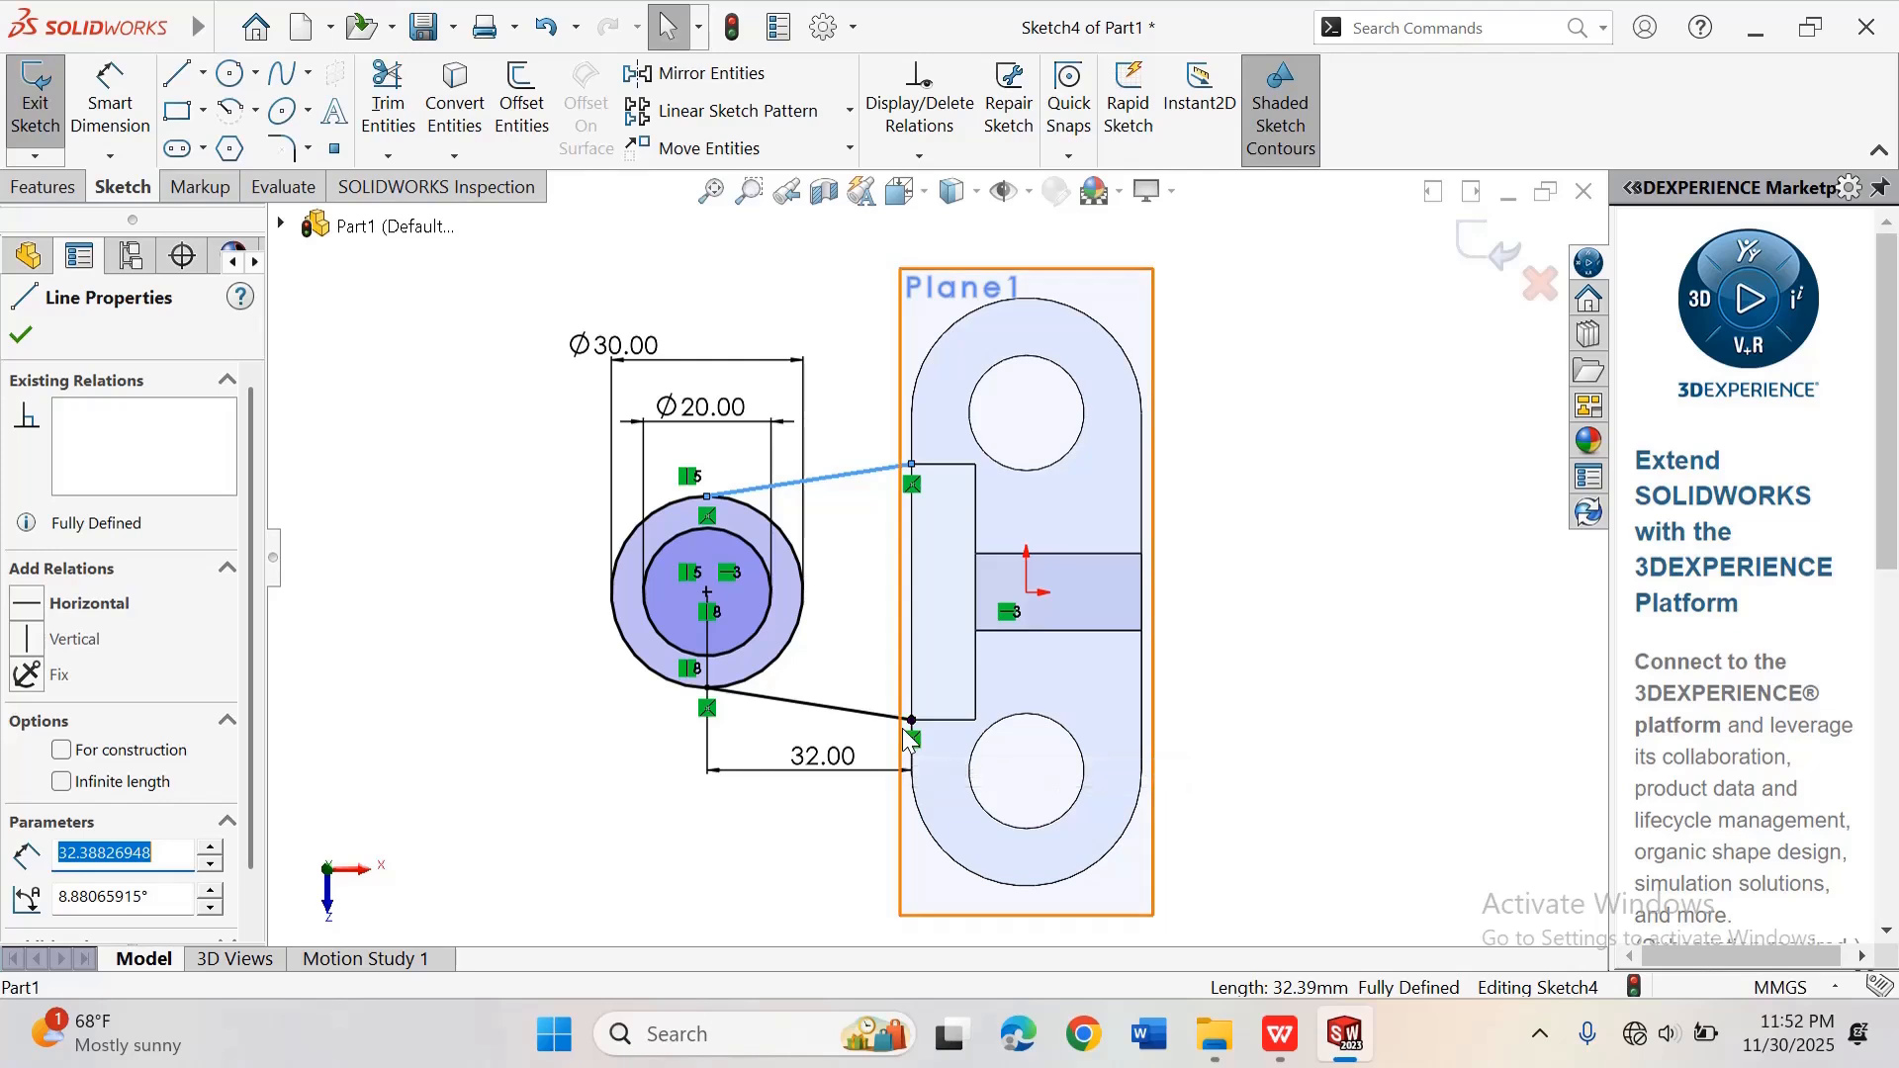
{"action": "scroll", "coordinate": [910, 736], "scroll_direction": "down", "scroll_amount": 2}
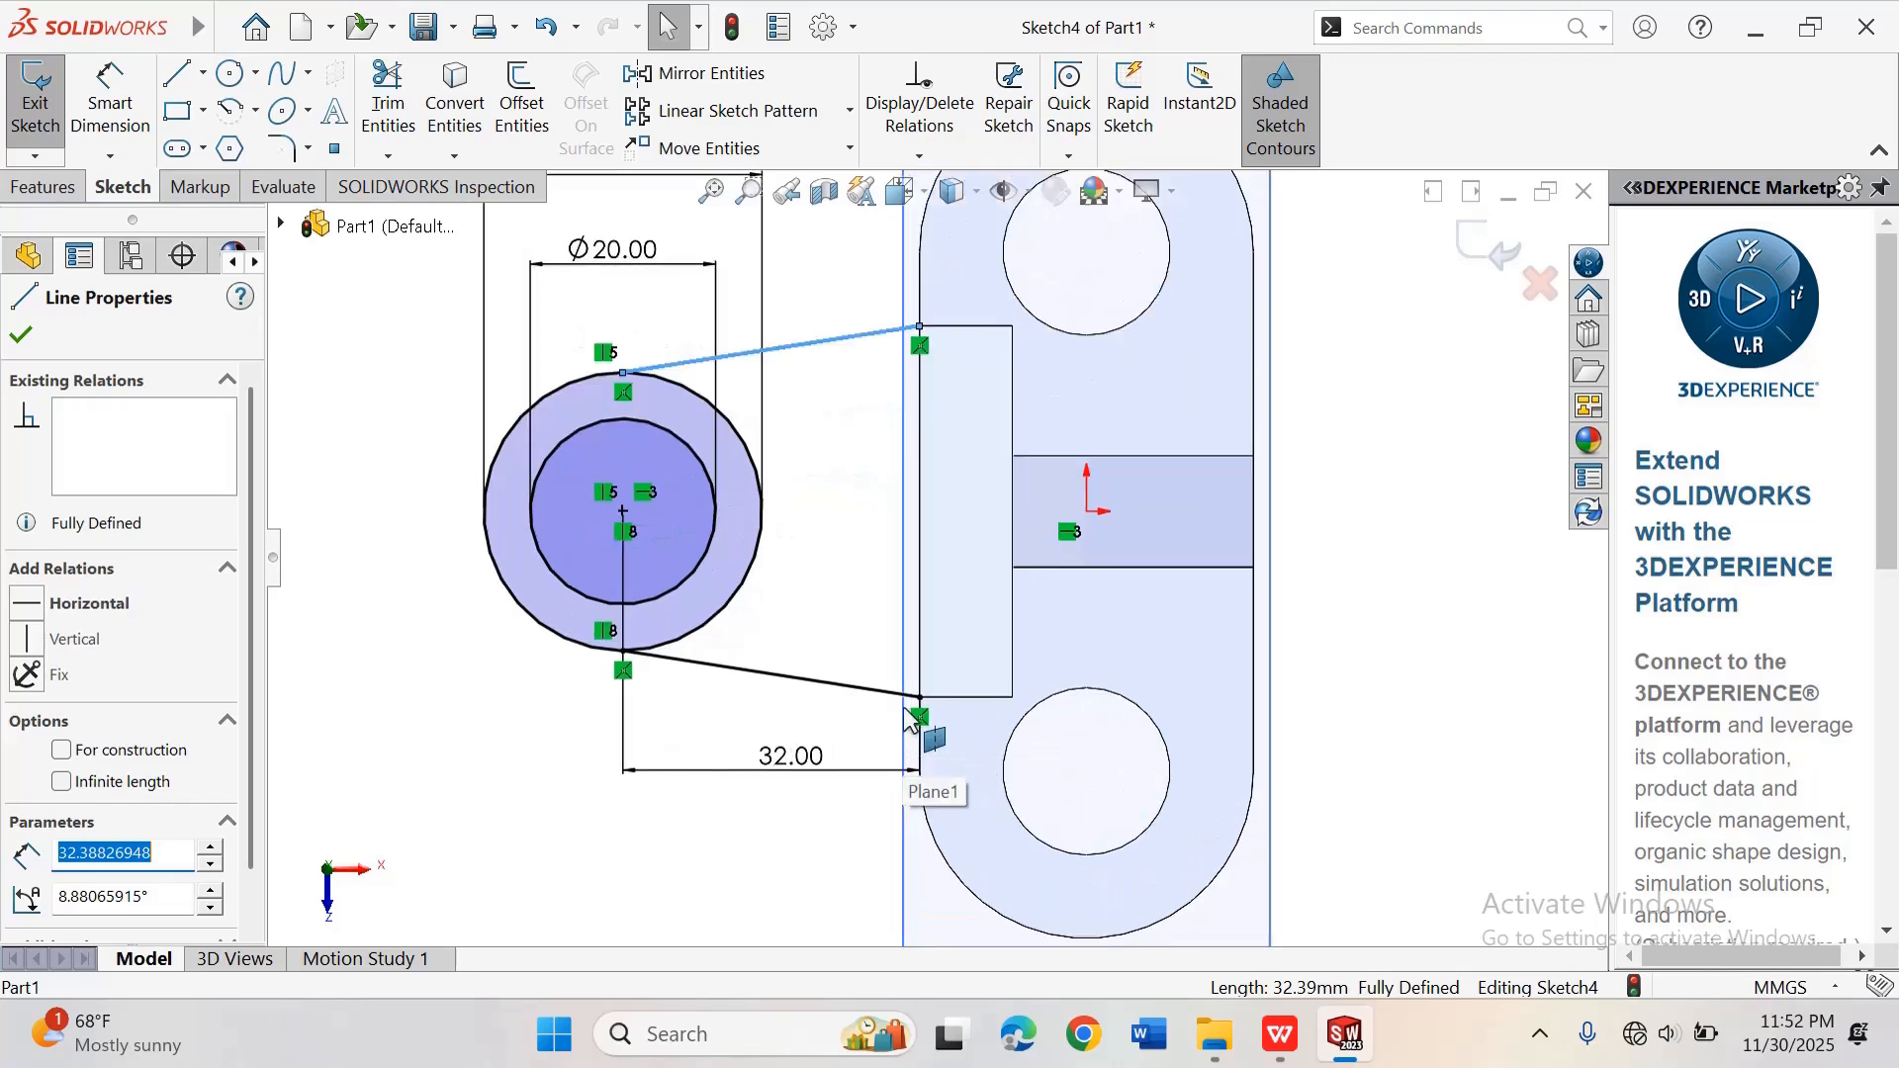
{"action": "left_click", "coordinate": [921, 513], "text": "ctrl"}
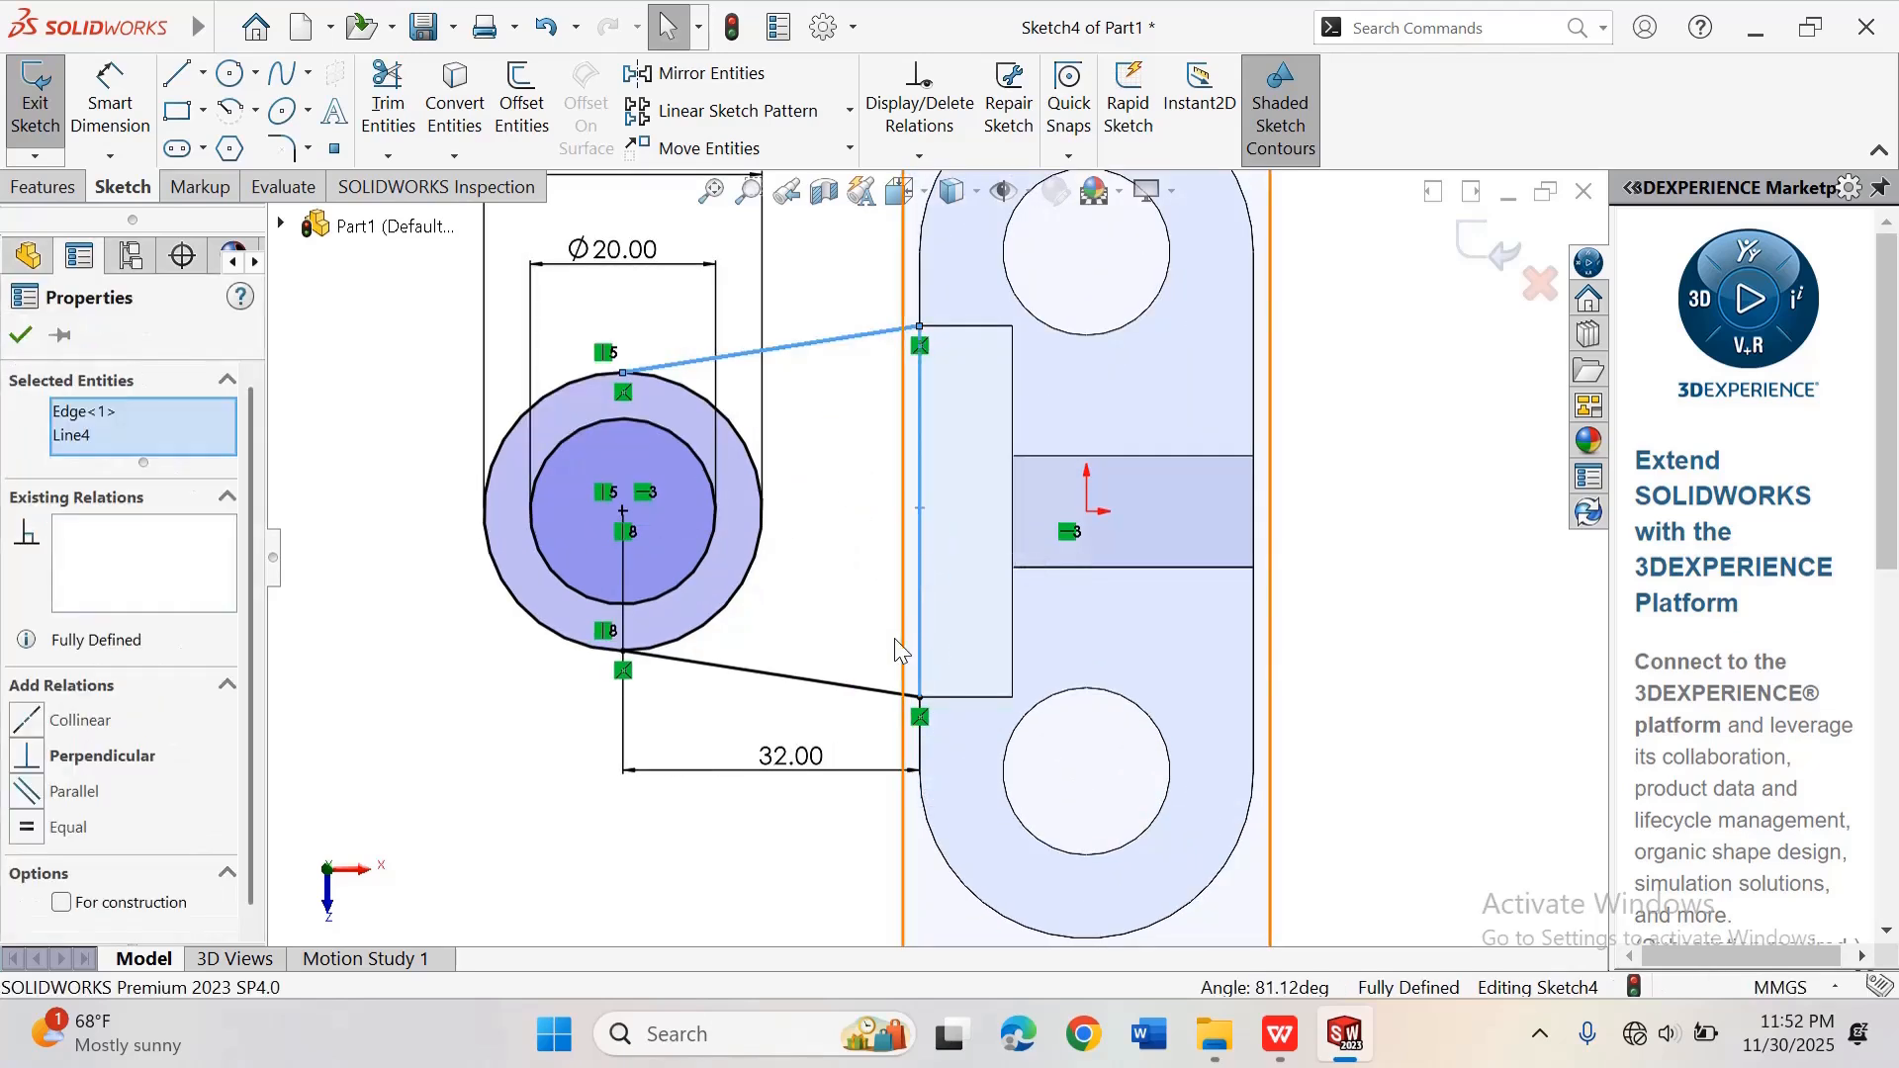
{"action": "left_click", "coordinate": [869, 685], "text": "ctrl"}
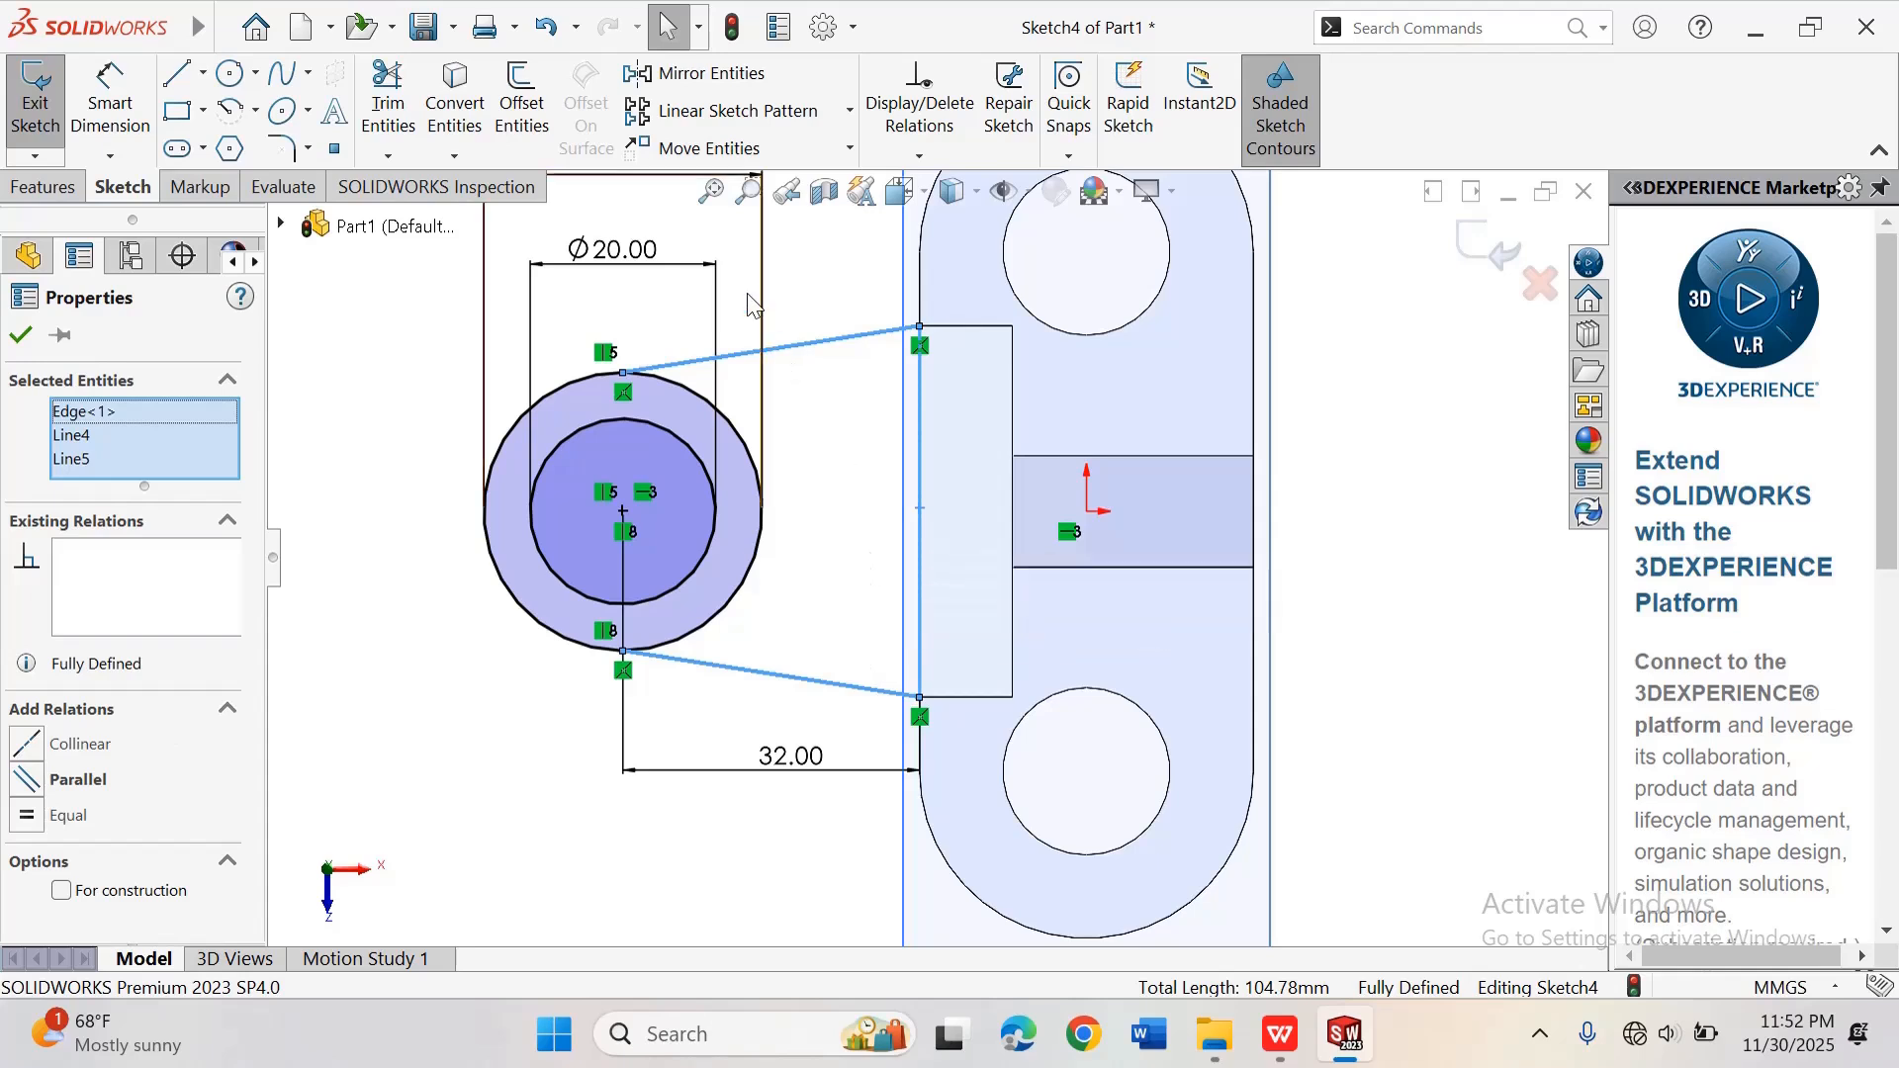
{"action": "left_click", "coordinate": [454, 127]}
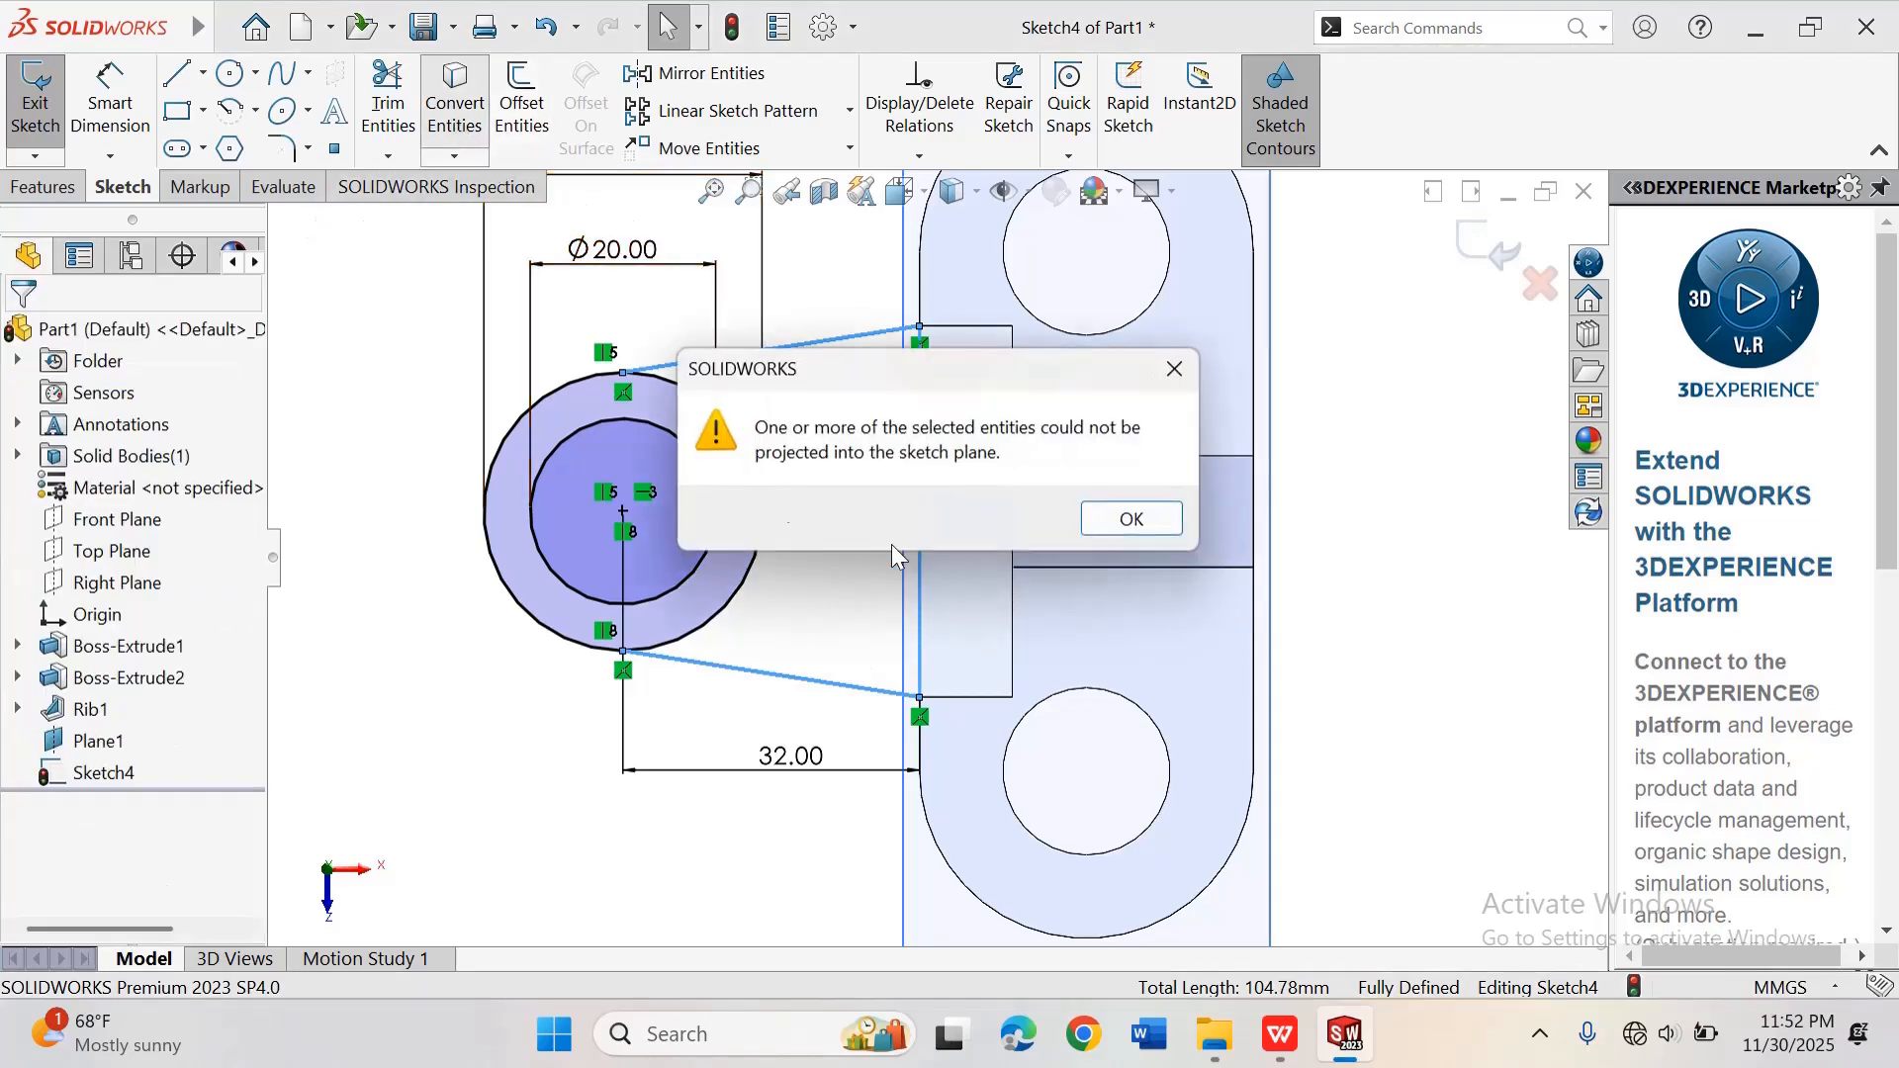
{"action": "left_click", "coordinate": [1175, 368]}
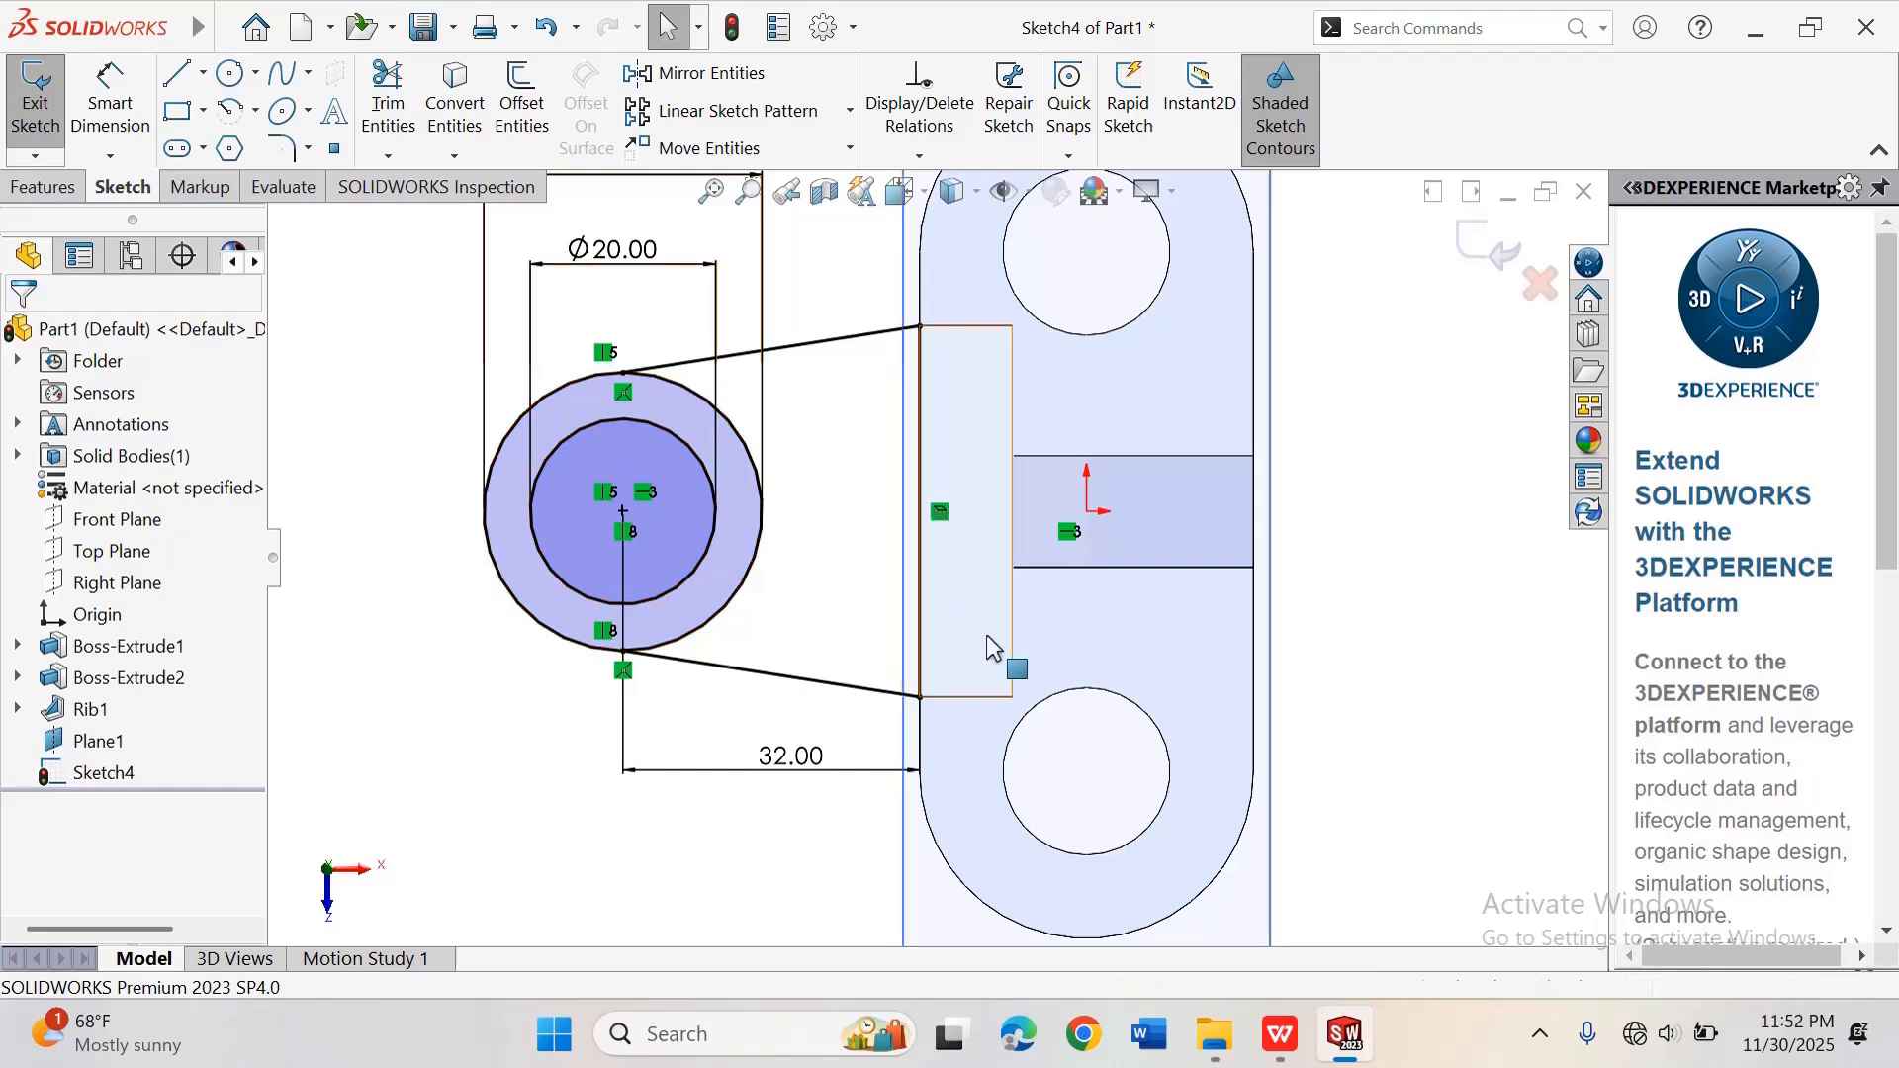
Step: Start a boss extrude from the ring and arm sketch, using only the arm region between the outer circle and the upright block
{"action": "scroll", "coordinate": [1009, 655], "scroll_direction": "up", "scroll_amount": 2}
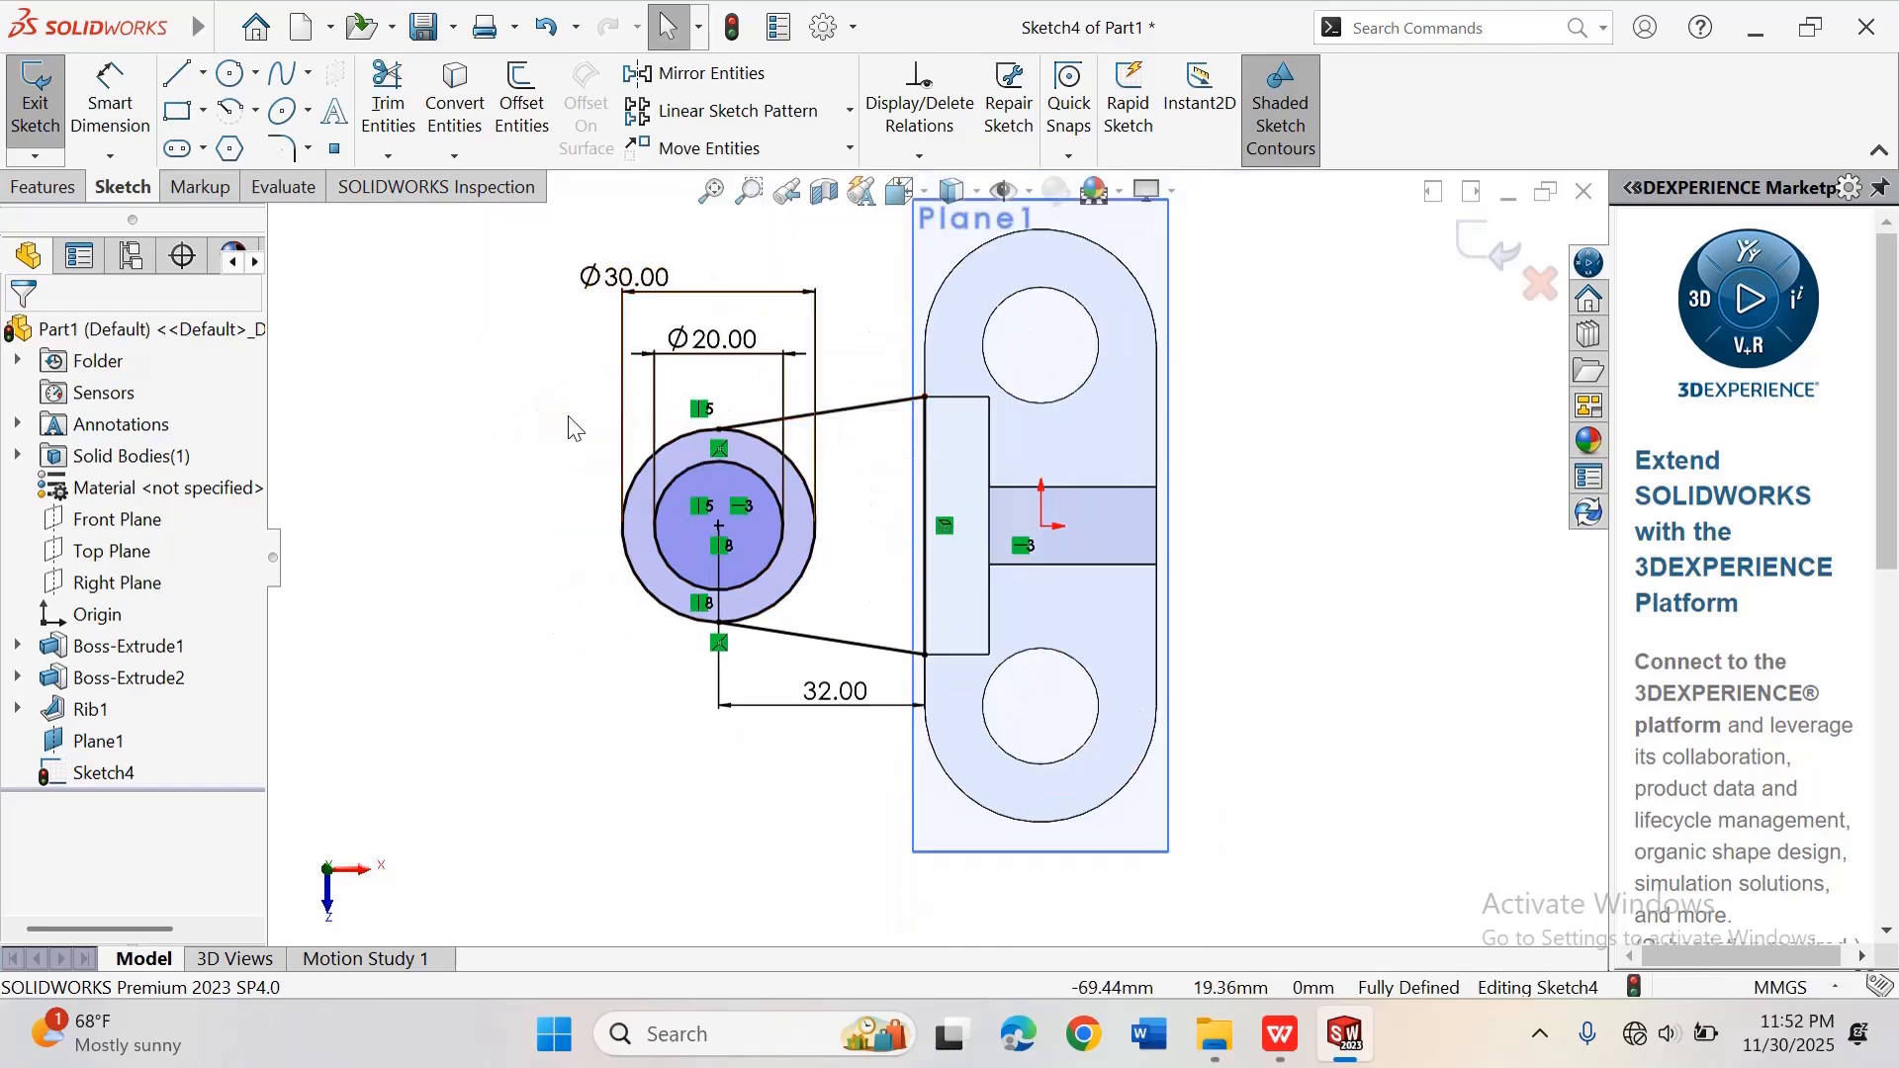
{"action": "right_click", "coordinate": [1370, 389]}
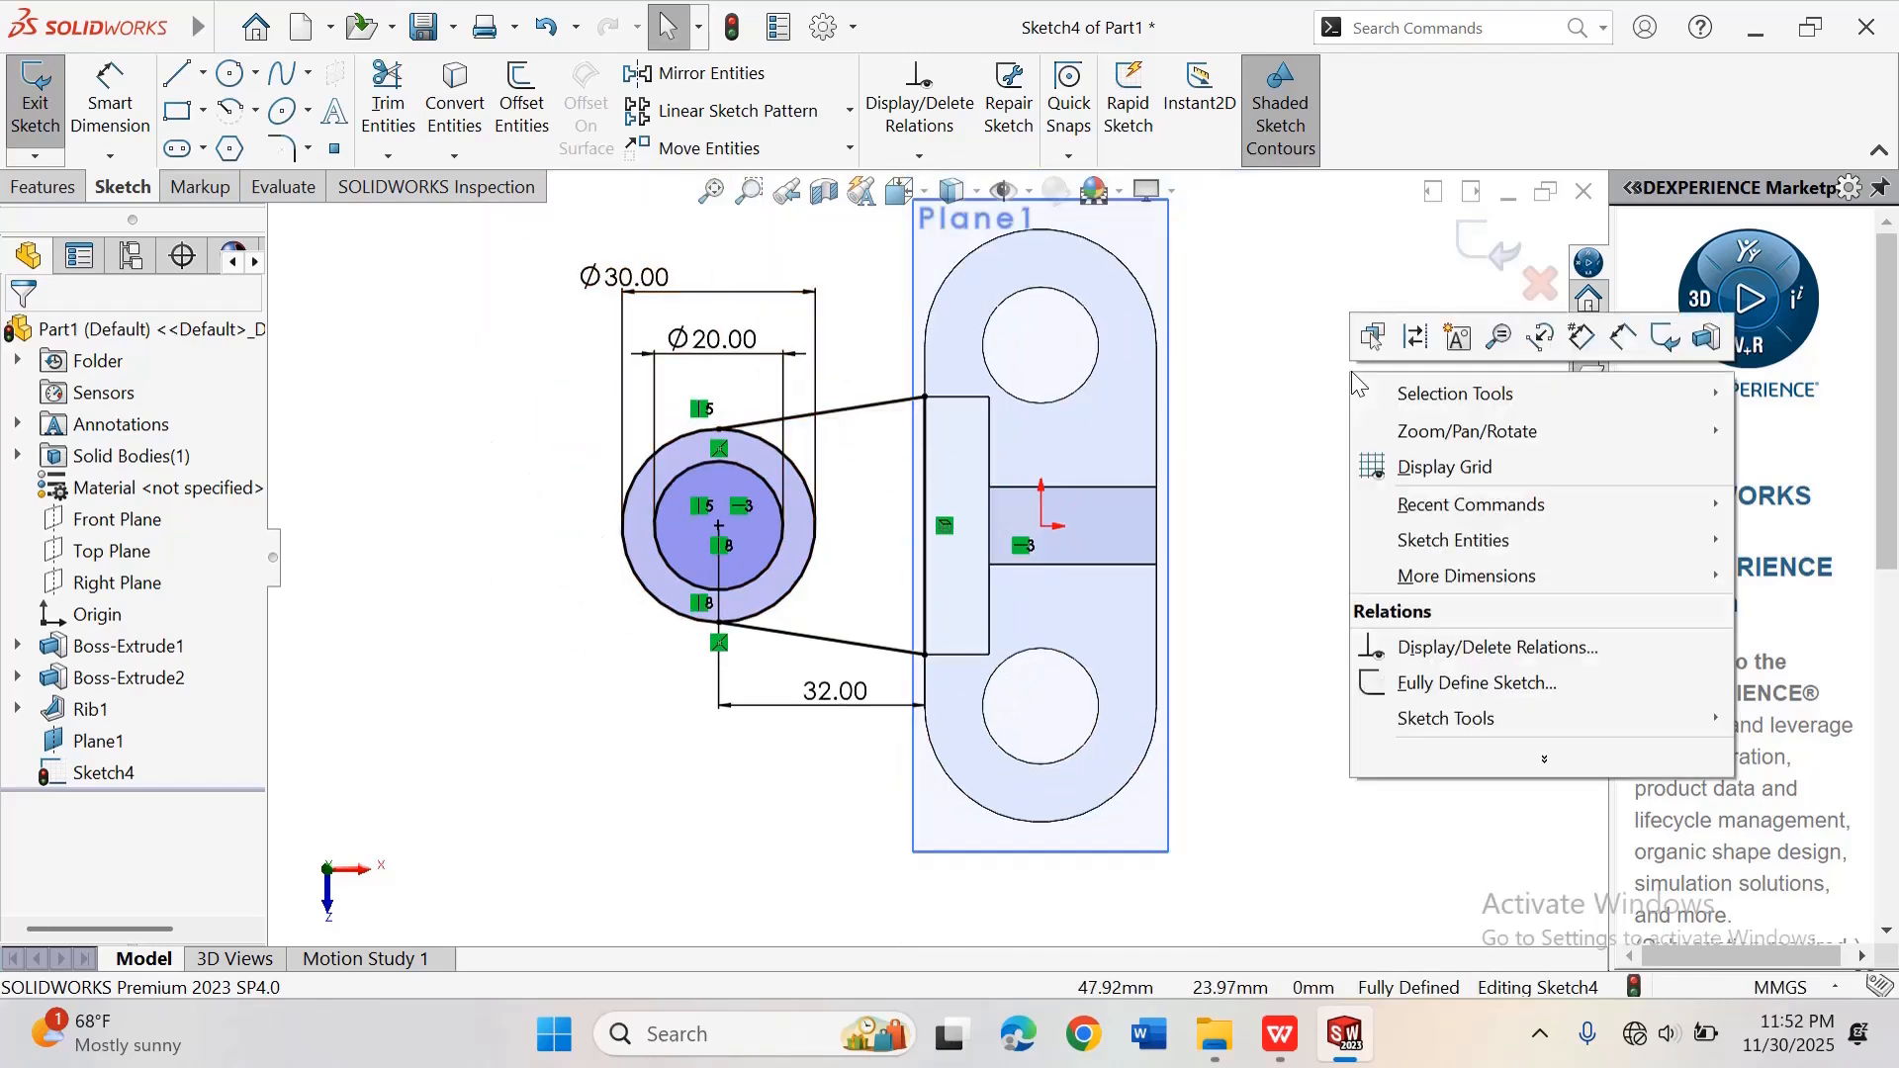
{"action": "mouse_move", "coordinate": [1499, 433]}
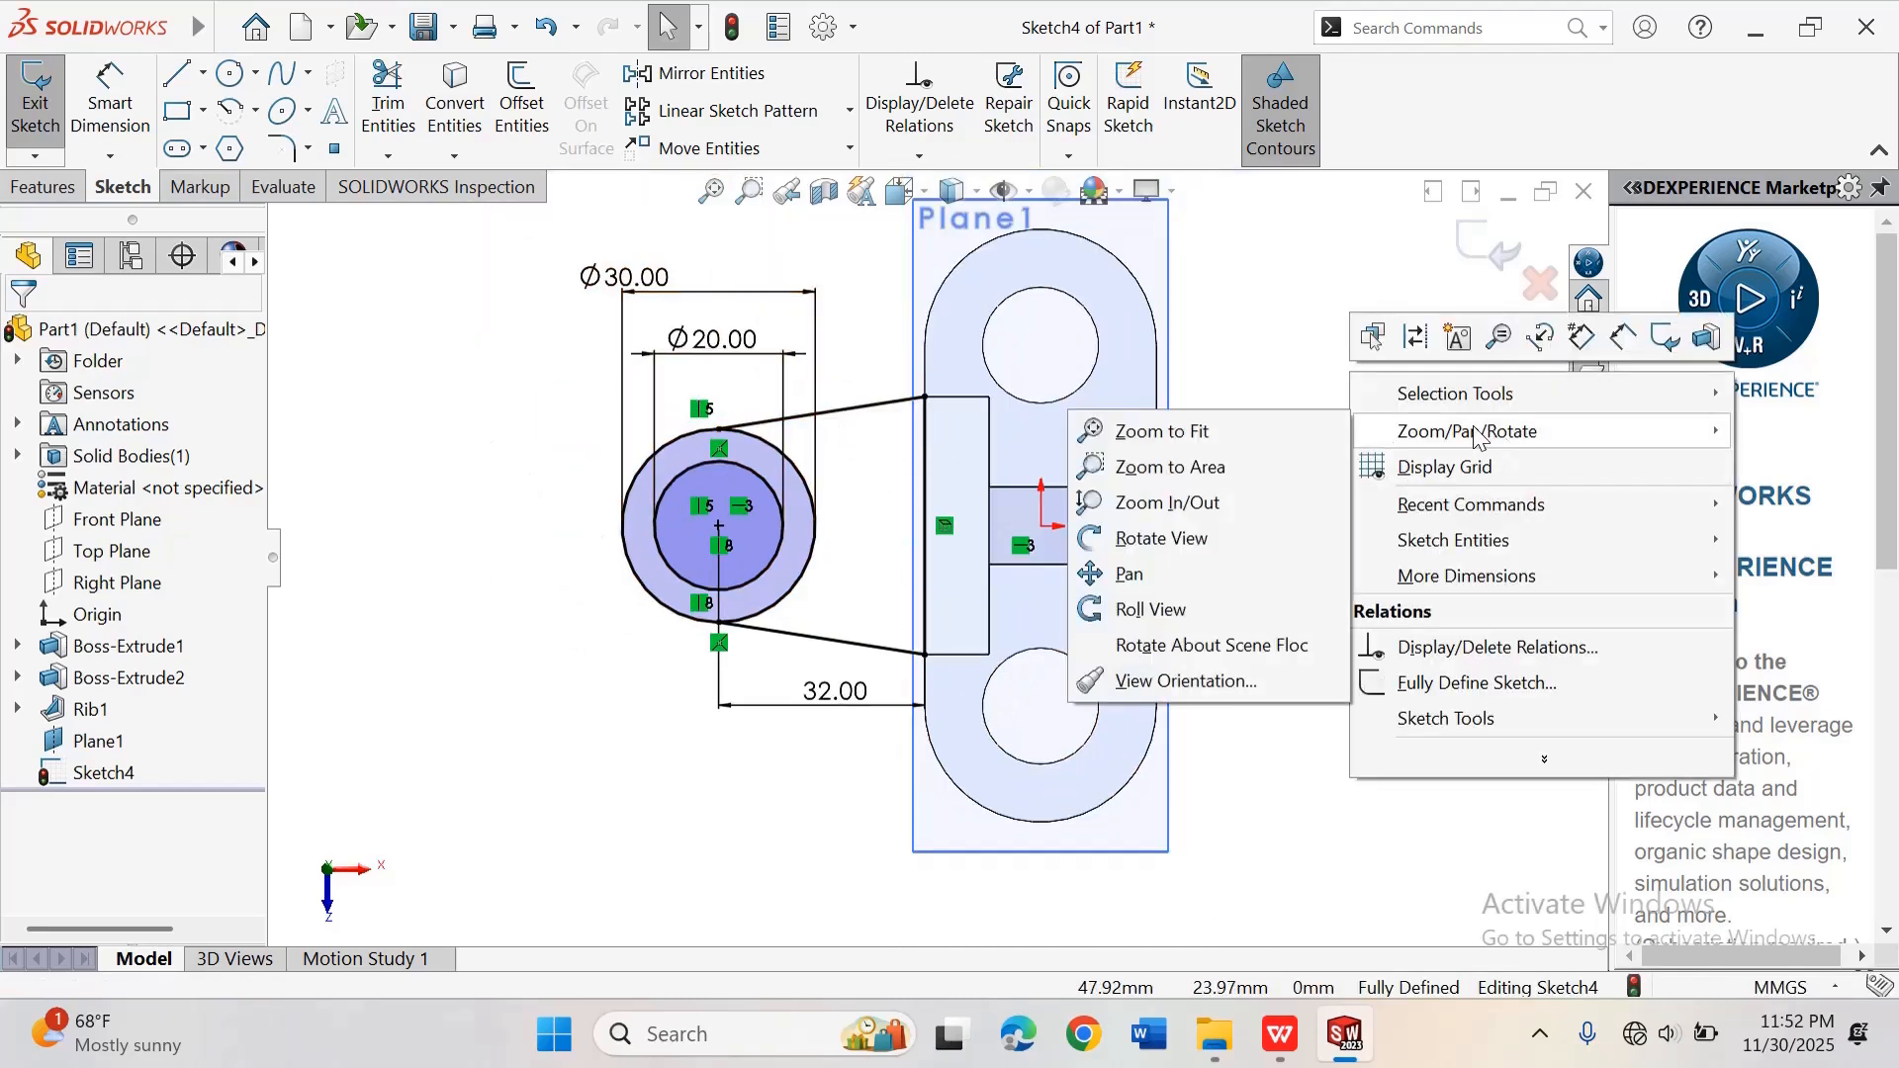
{"action": "left_click", "coordinate": [1236, 546]}
{"action": "mouse_move", "coordinate": [1237, 546]}
{"action": "left_mouse_down"}
{"action": "mouse_move", "coordinate": [1378, 530]}
{"action": "mouse_move", "coordinate": [1333, 398]}
{"action": "mouse_move", "coordinate": [1405, 366]}
{"action": "mouse_move", "coordinate": [1415, 429]}
{"action": "left_mouse_up"}
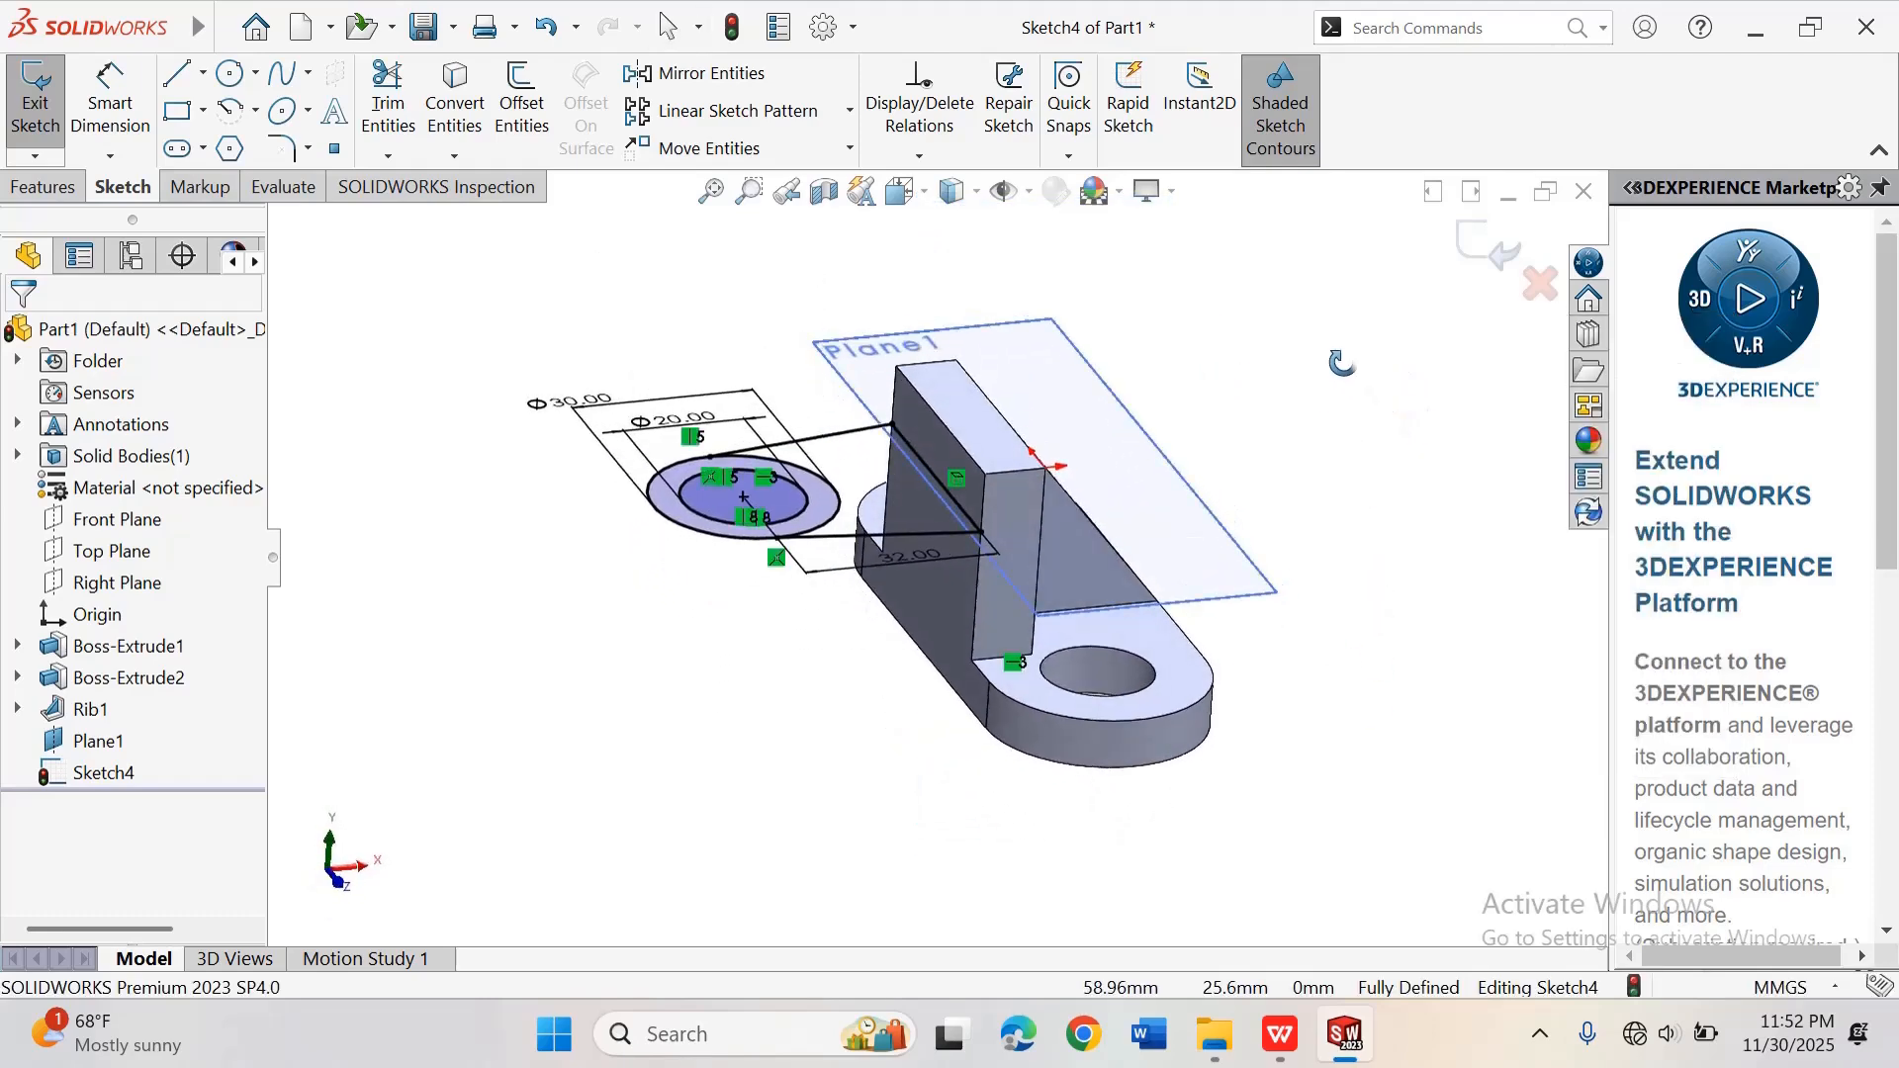
{"action": "right_click", "coordinate": [1340, 368]}
{"action": "left_click", "coordinate": [1395, 386]}
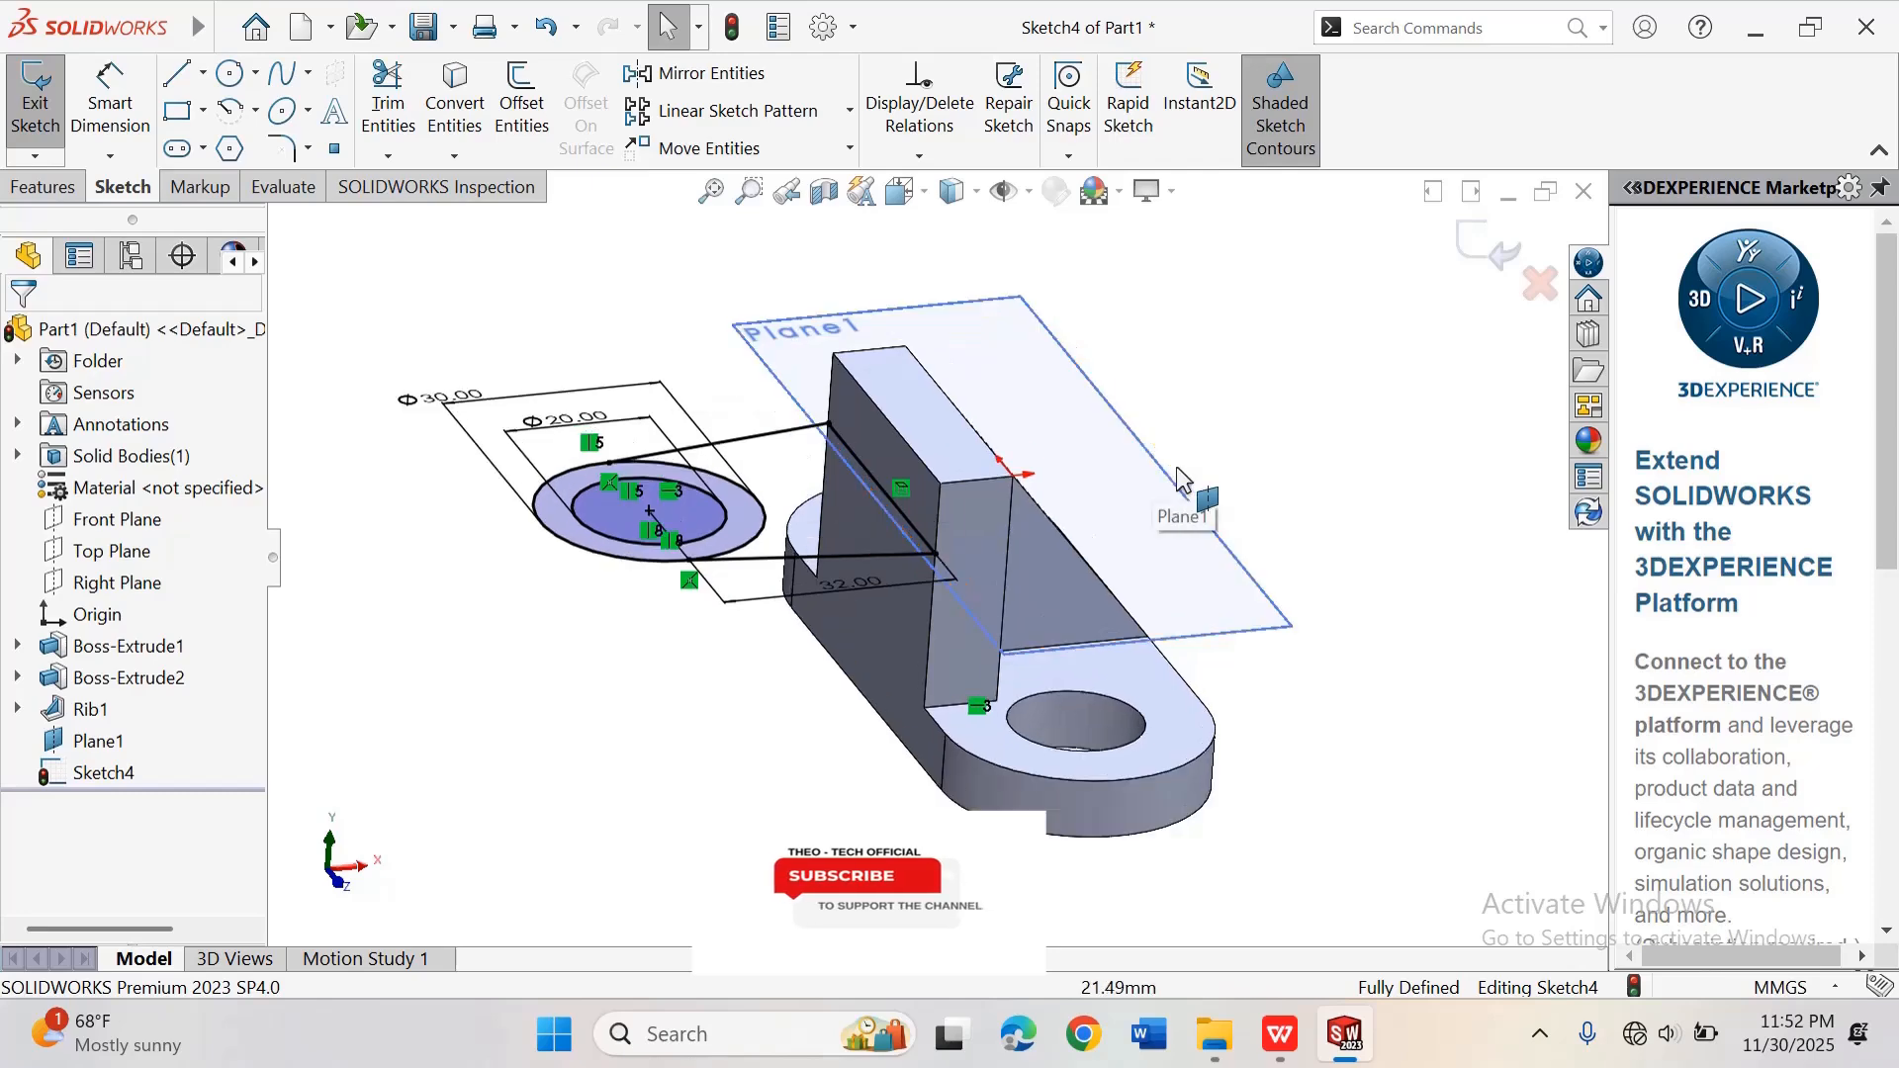
{"action": "left_click", "coordinate": [40, 188]}
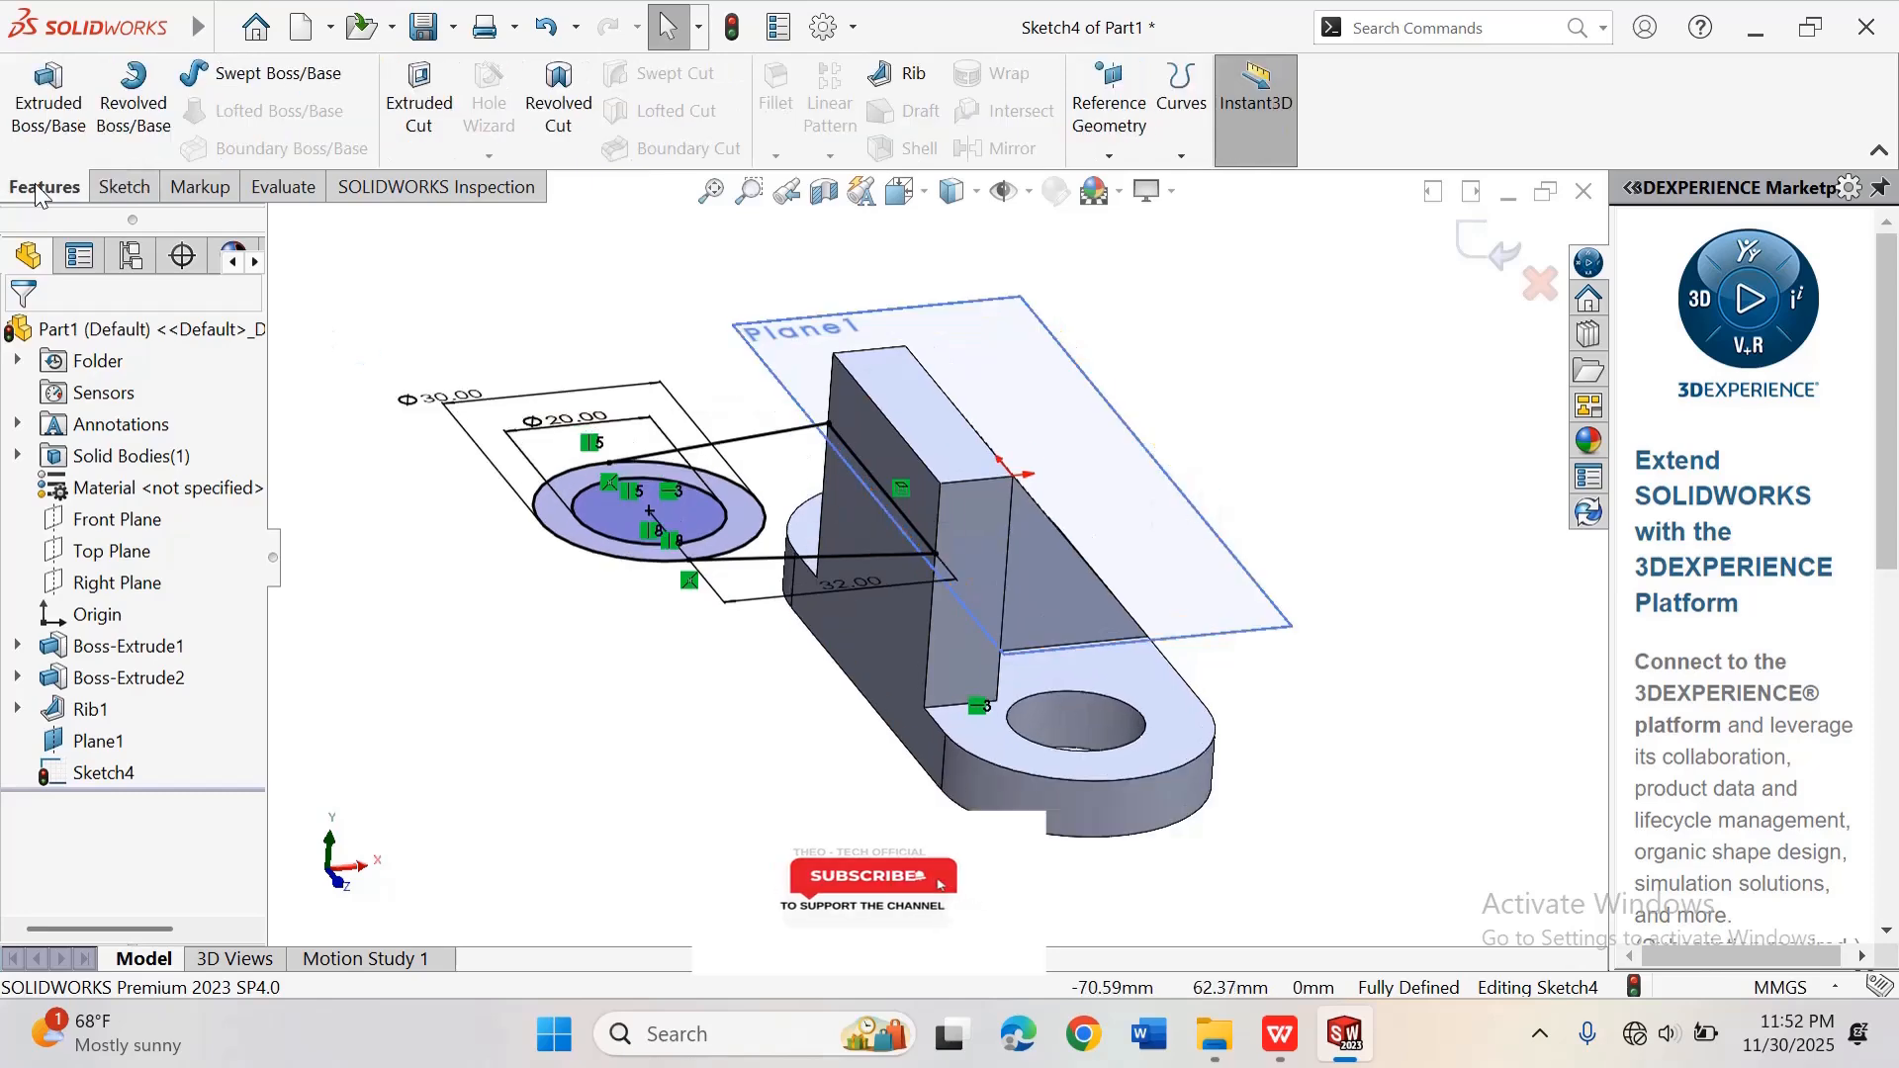
{"action": "left_click", "coordinate": [49, 99]}
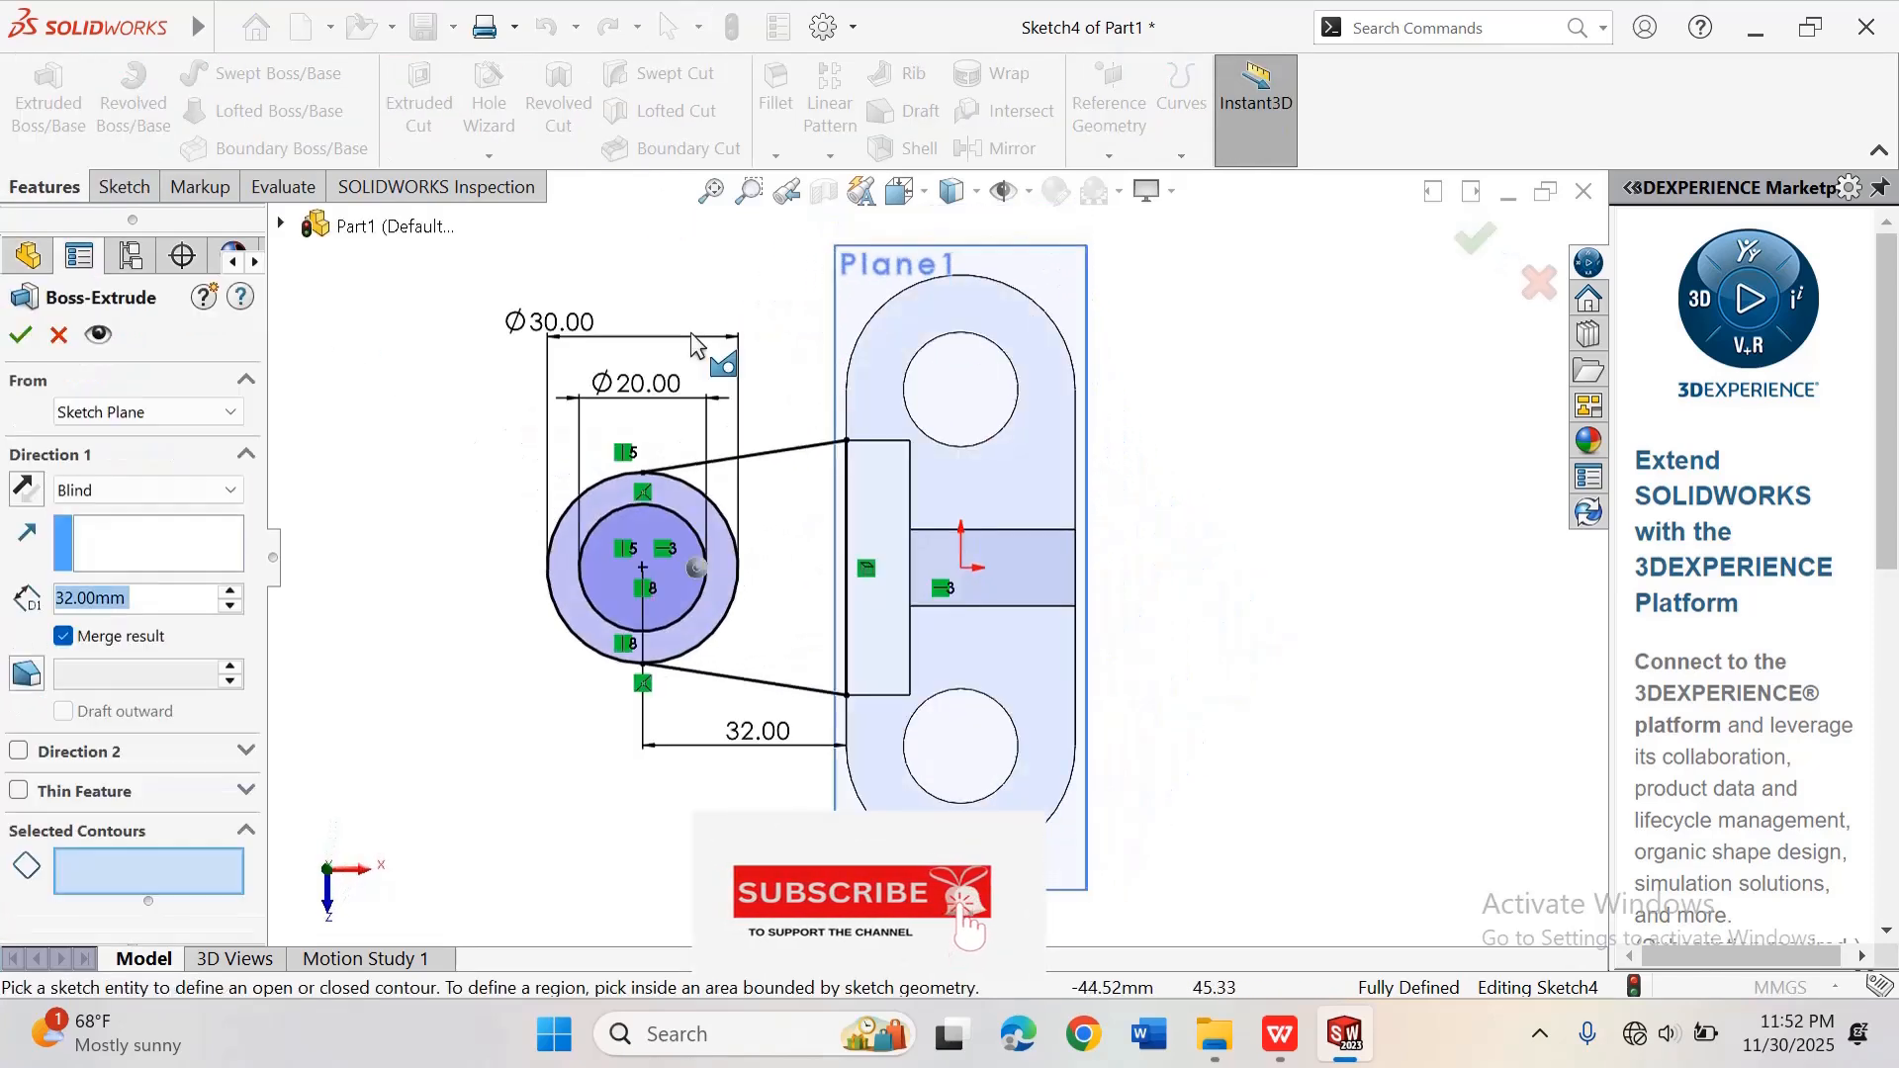
{"action": "right_click", "coordinate": [1239, 331]}
{"action": "mouse_move", "coordinate": [1440, 262]}
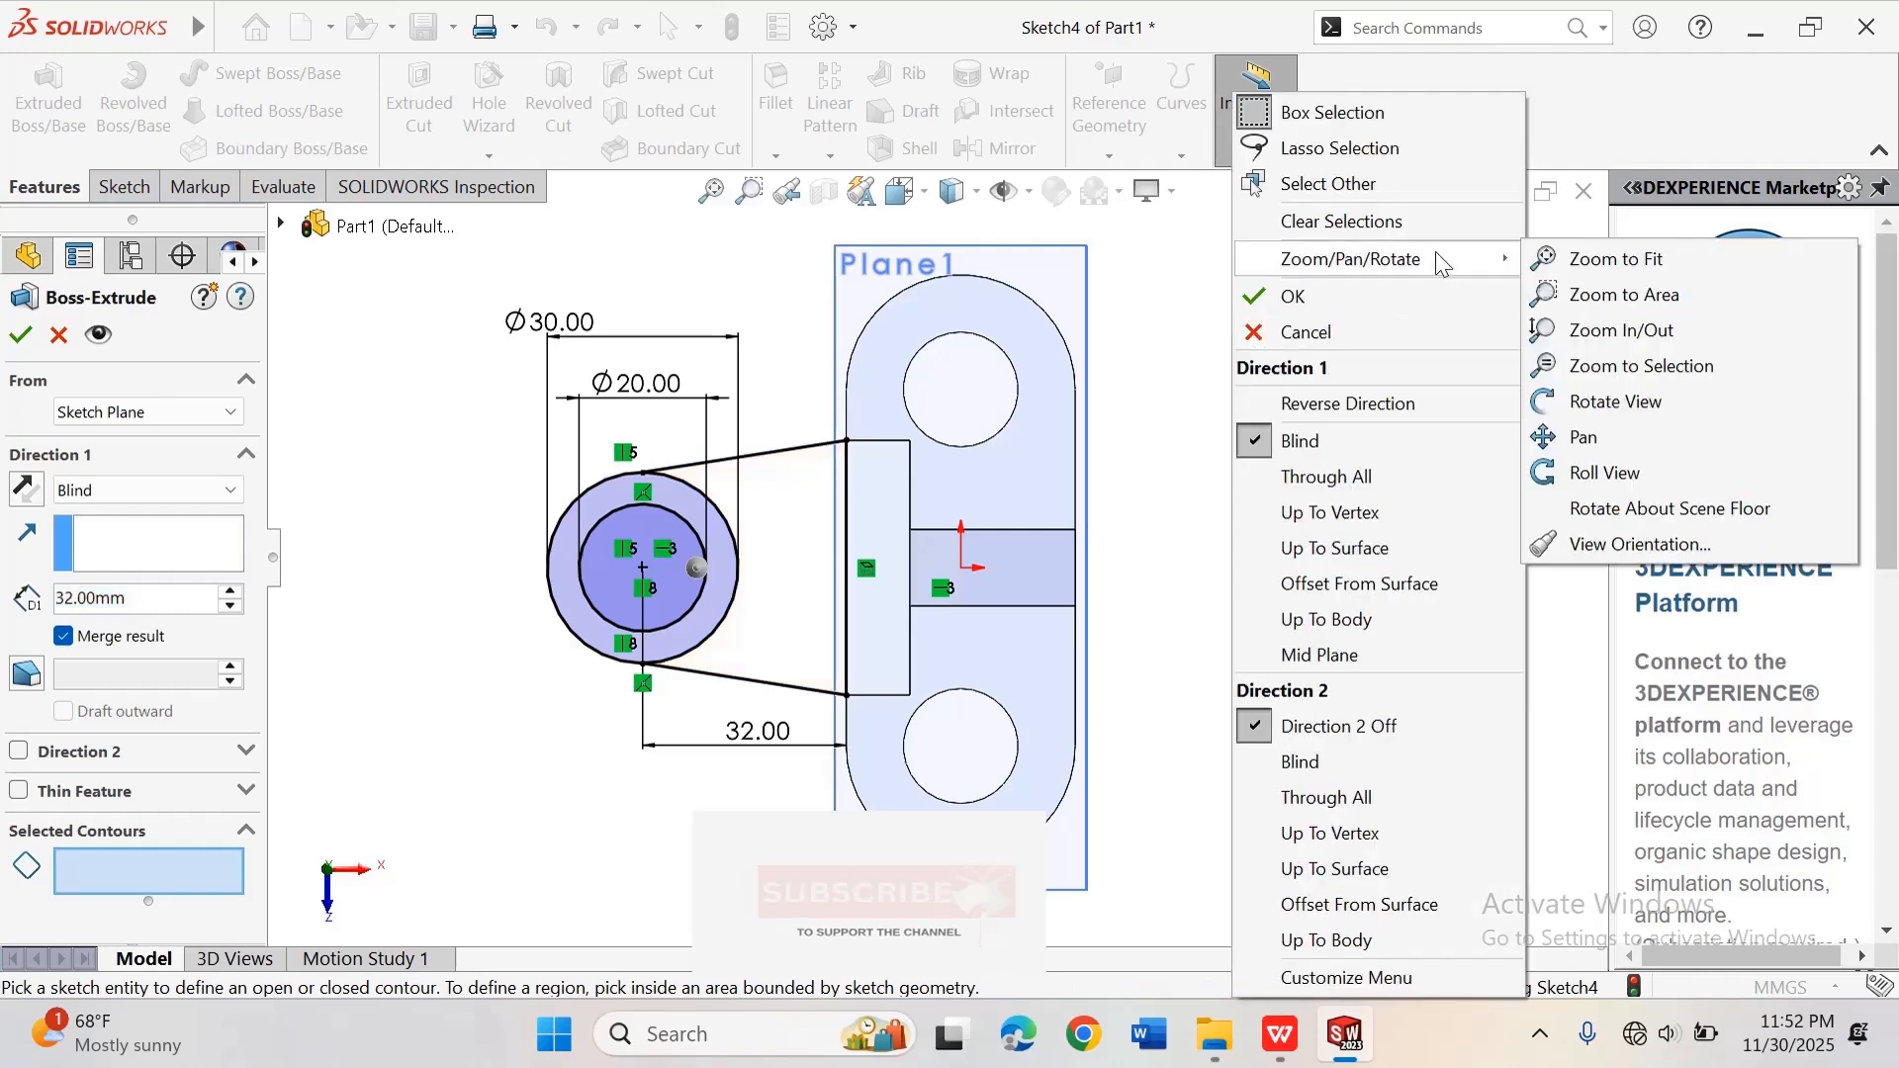
{"action": "left_click", "coordinate": [1615, 401]}
{"action": "mouse_move", "coordinate": [1543, 395]}
{"action": "left_mouse_down"}
{"action": "mouse_move", "coordinate": [1363, 350]}
{"action": "mouse_move", "coordinate": [1130, 588]}
{"action": "left_mouse_up"}
{"action": "scroll", "coordinate": [1302, 522], "scroll_direction": "up", "scroll_amount": 1}
{"action": "scroll", "coordinate": [594, 548], "scroll_direction": "down", "scroll_amount": 1}
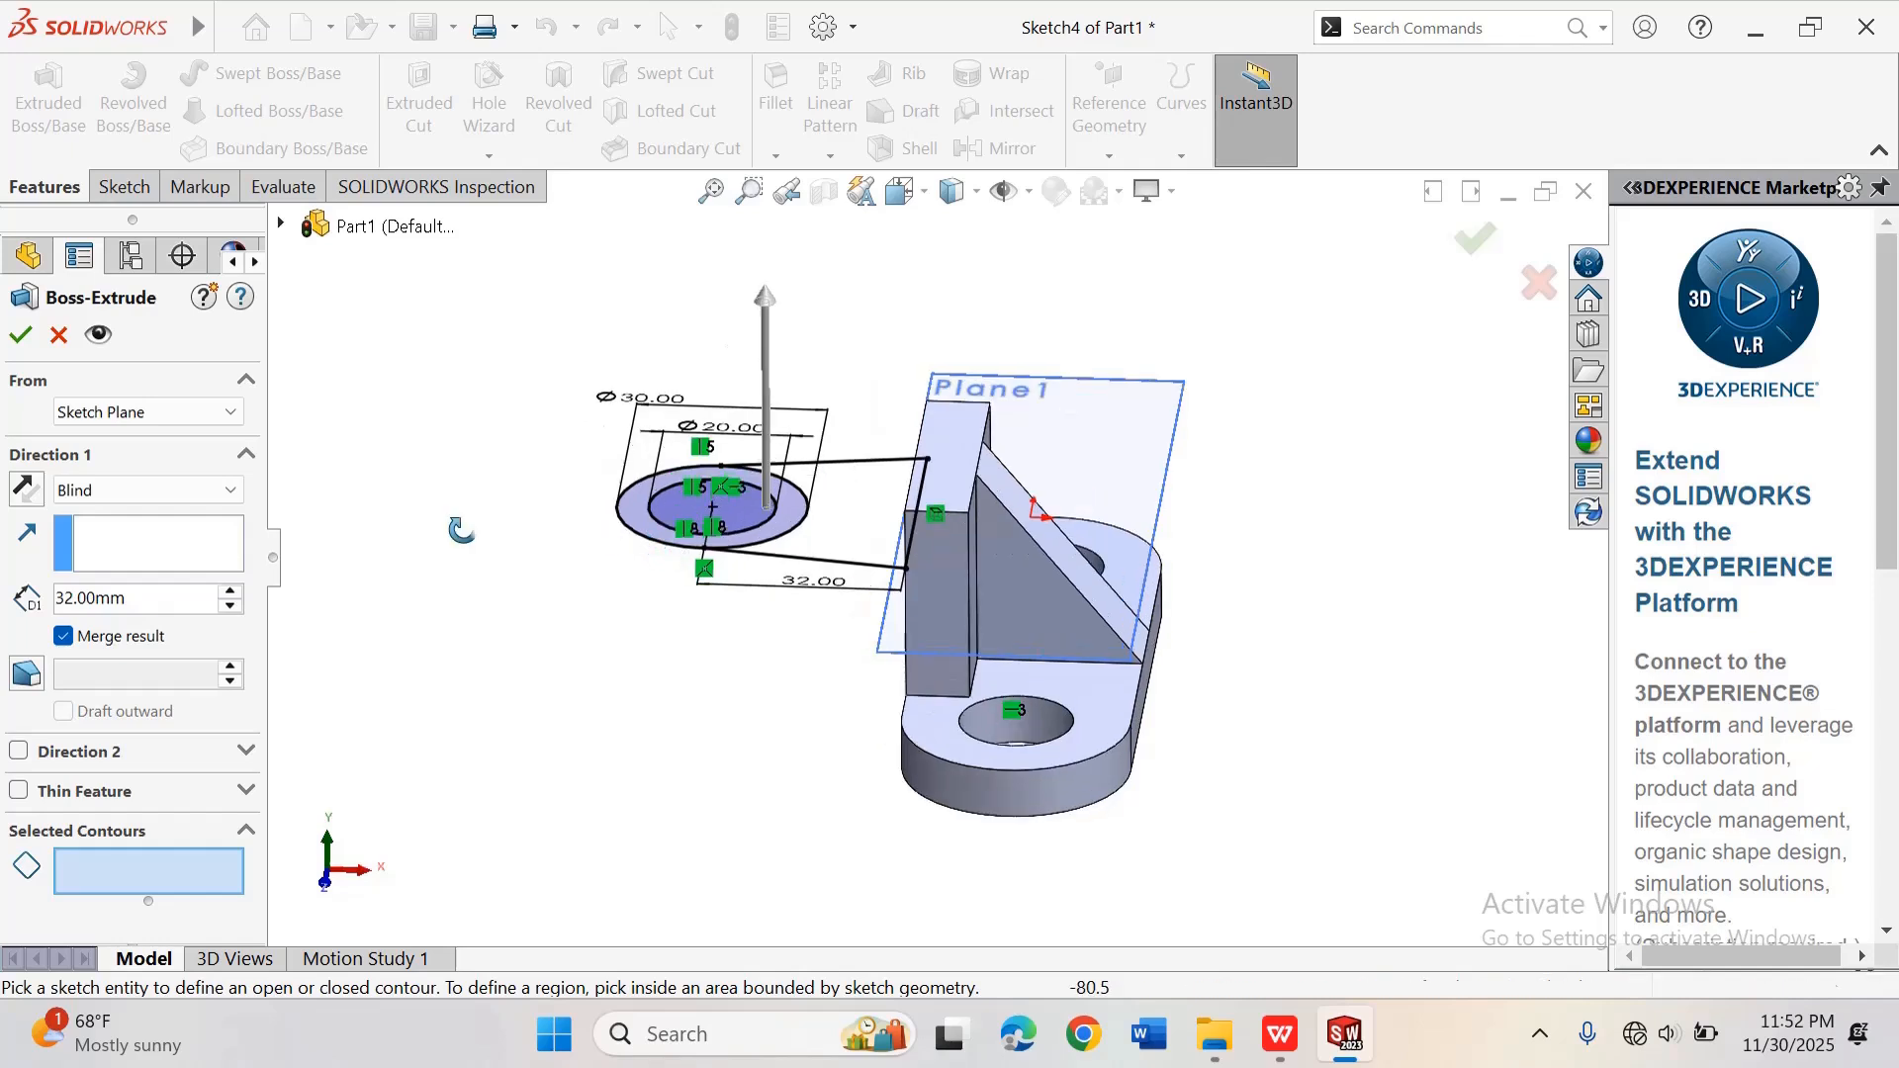
{"action": "right_click", "coordinate": [367, 464]}
{"action": "left_click", "coordinate": [450, 626]}
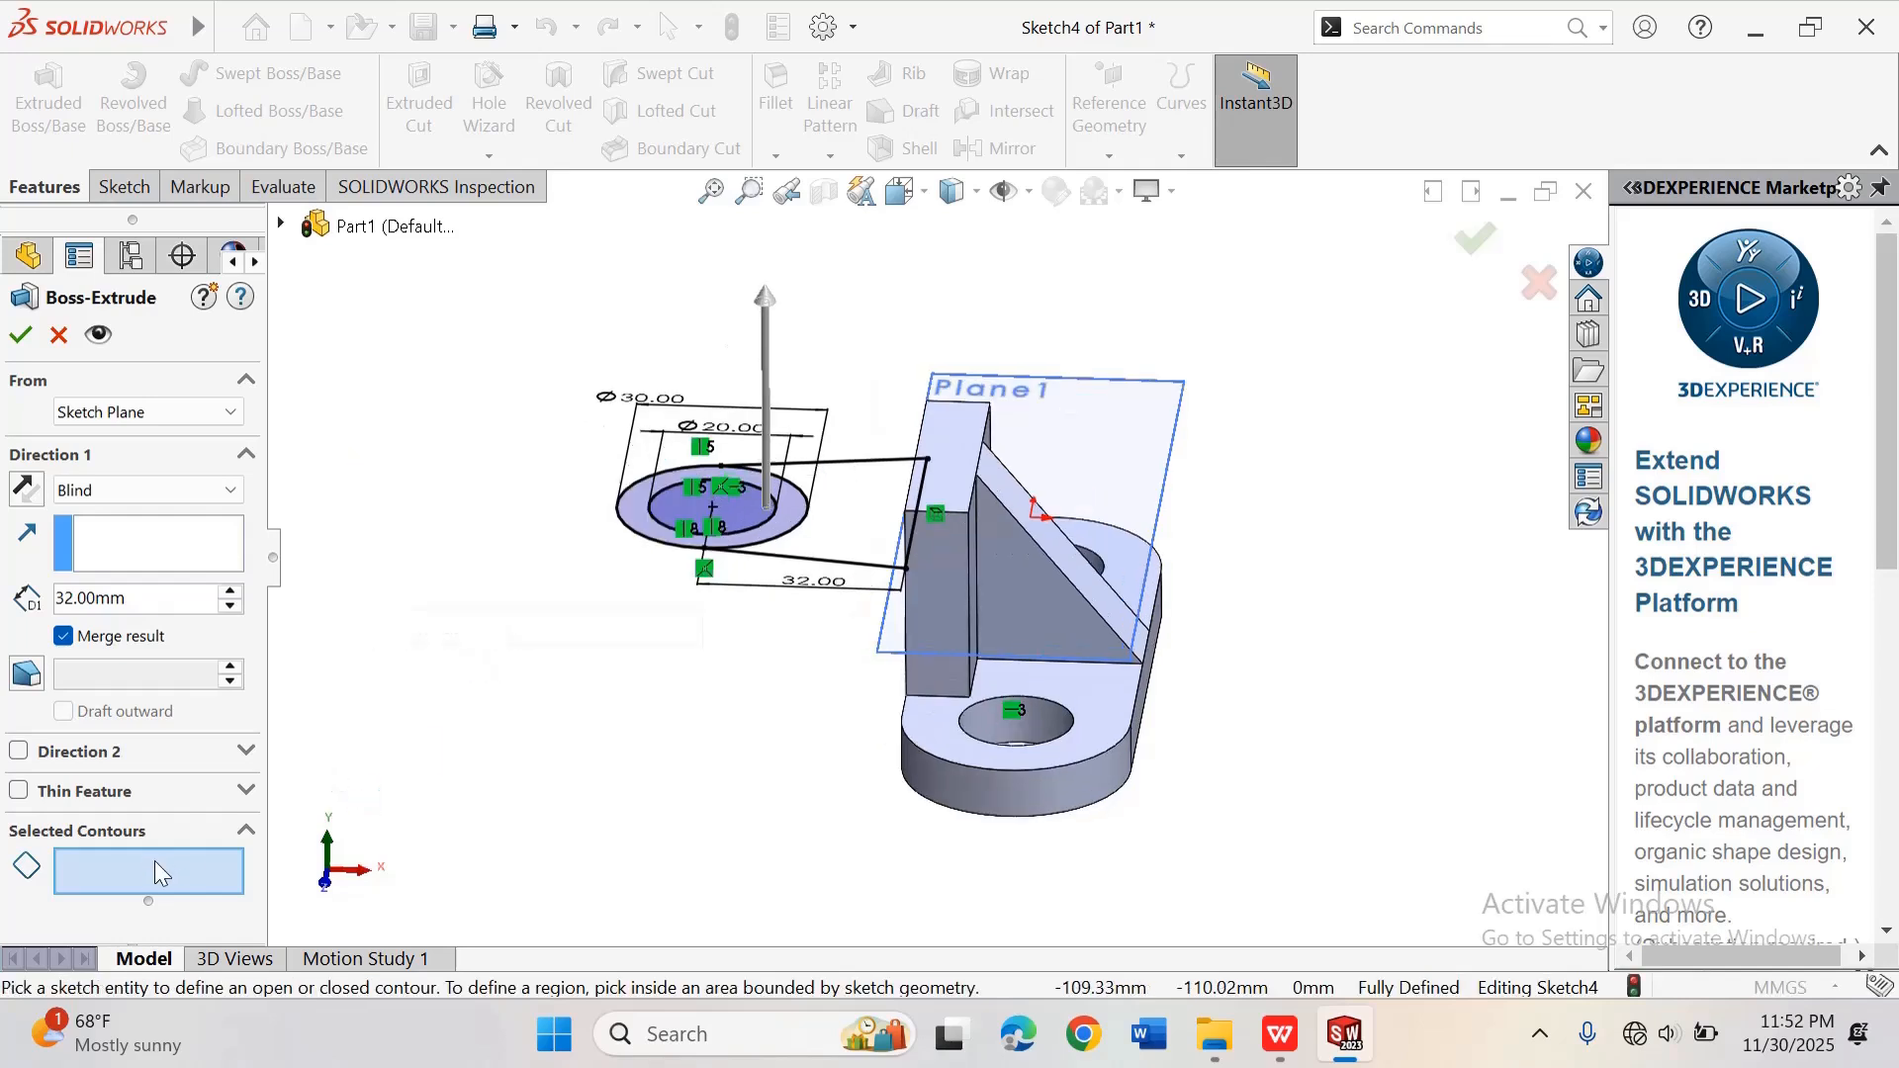
{"action": "left_click", "coordinate": [862, 514]}
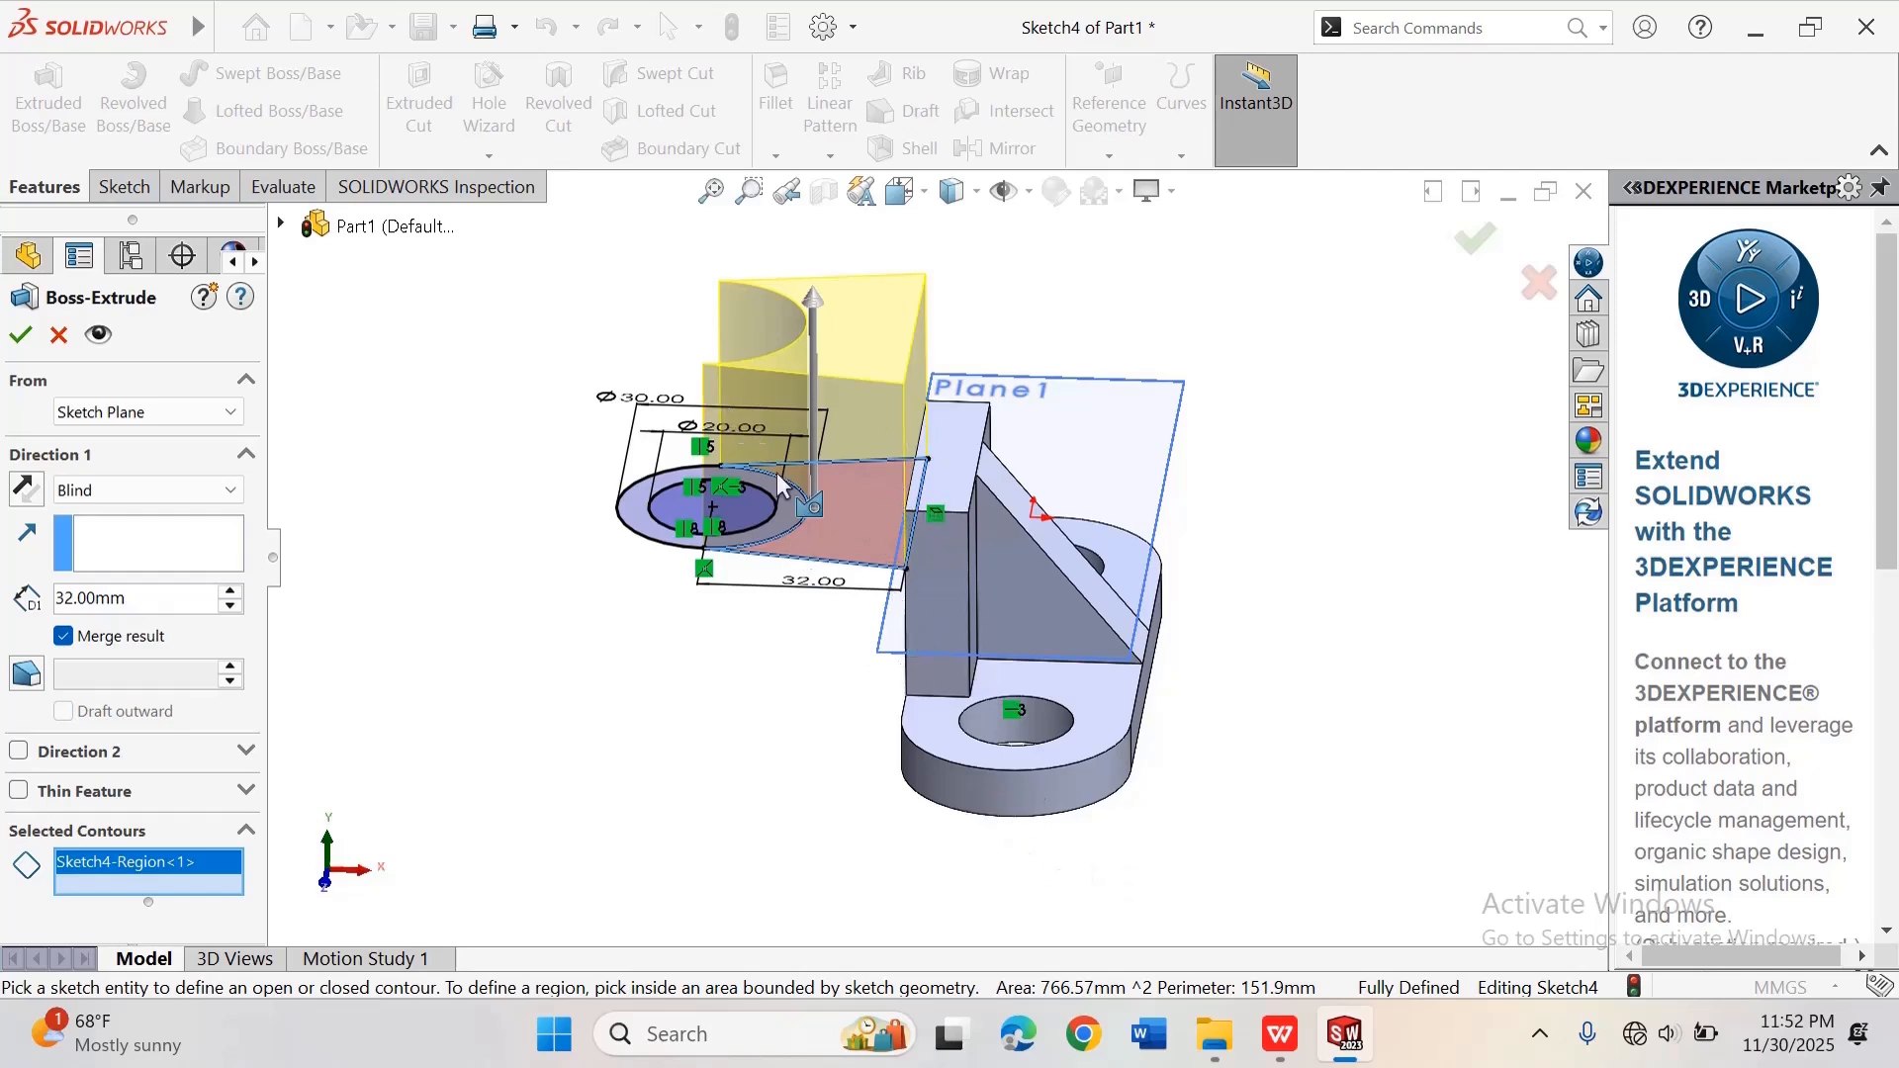
Step: Check the arm's thickness in Part3-3.pdf and extrude the arm region upward with a blind depth of 10 mm
{"action": "mouse_move", "coordinate": [1279, 1037]}
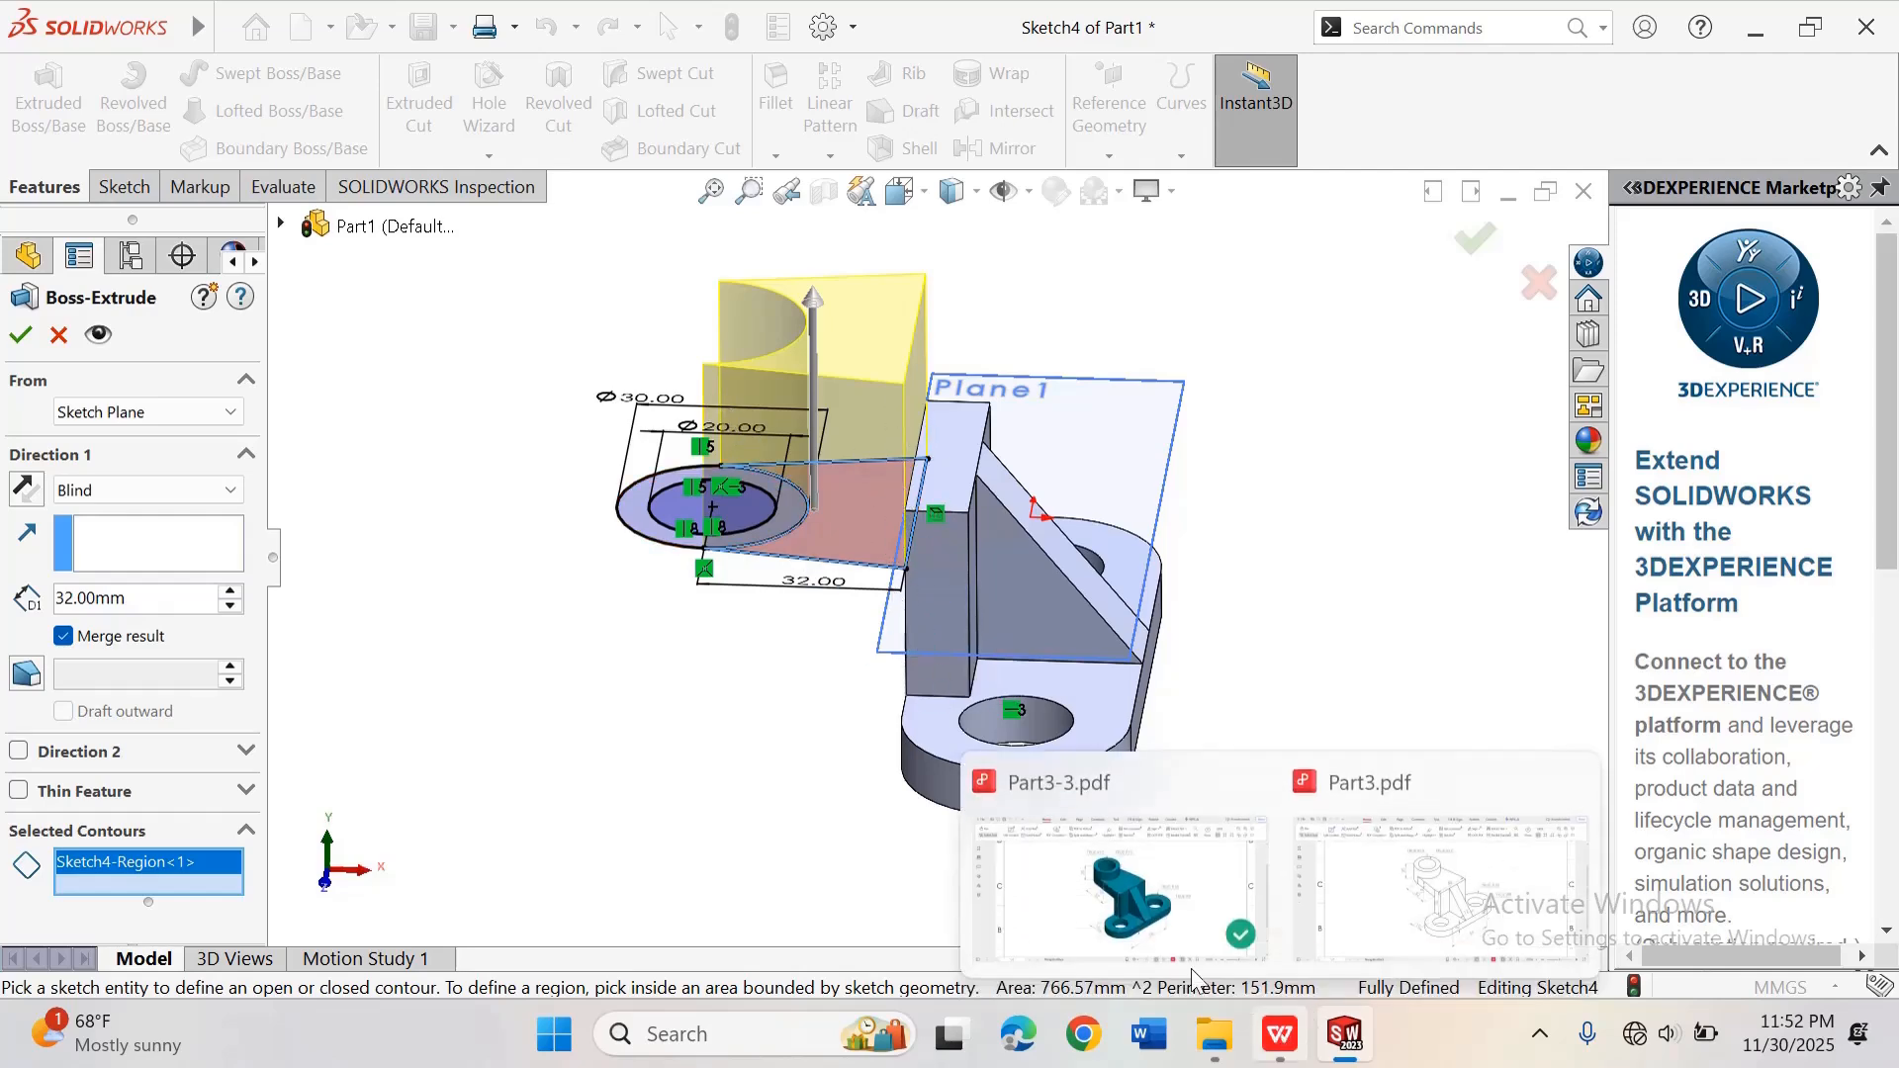
{"action": "left_click", "coordinate": [1159, 899]}
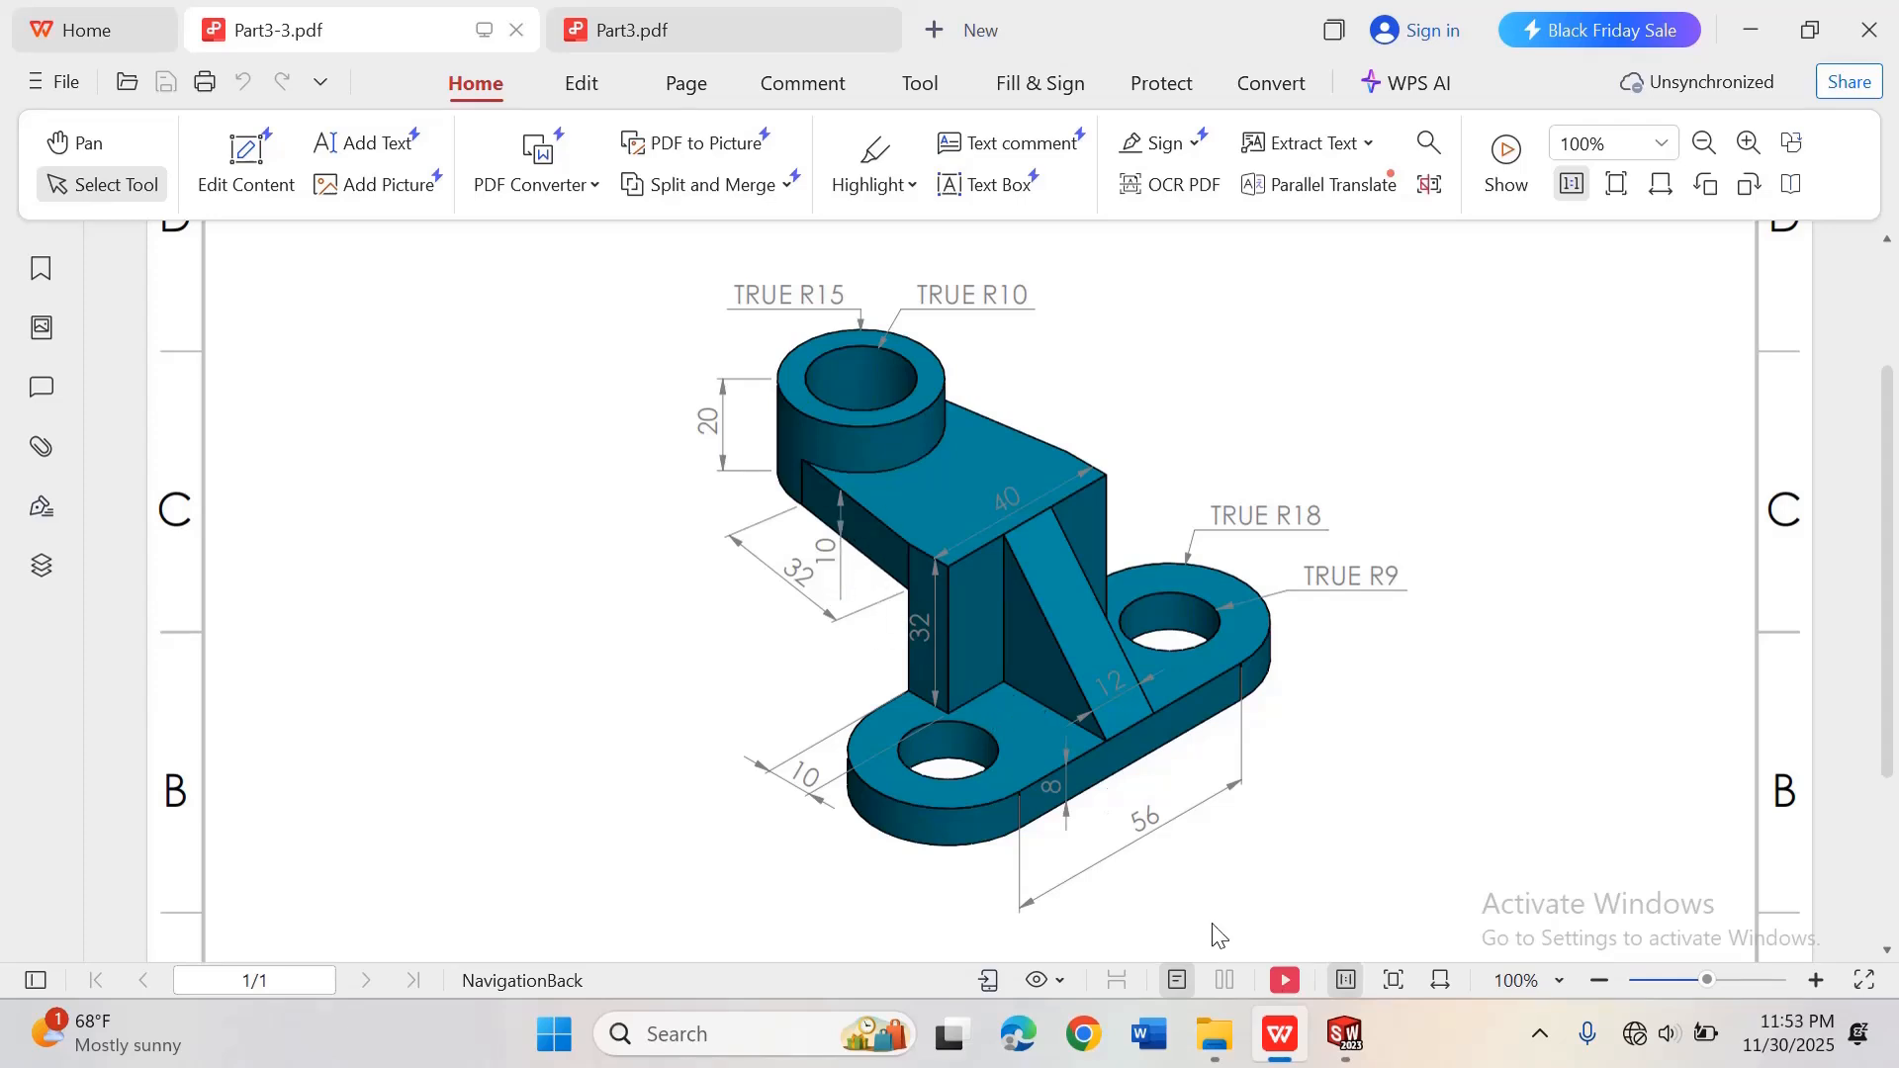
{"action": "mouse_move", "coordinate": [1347, 1035]}
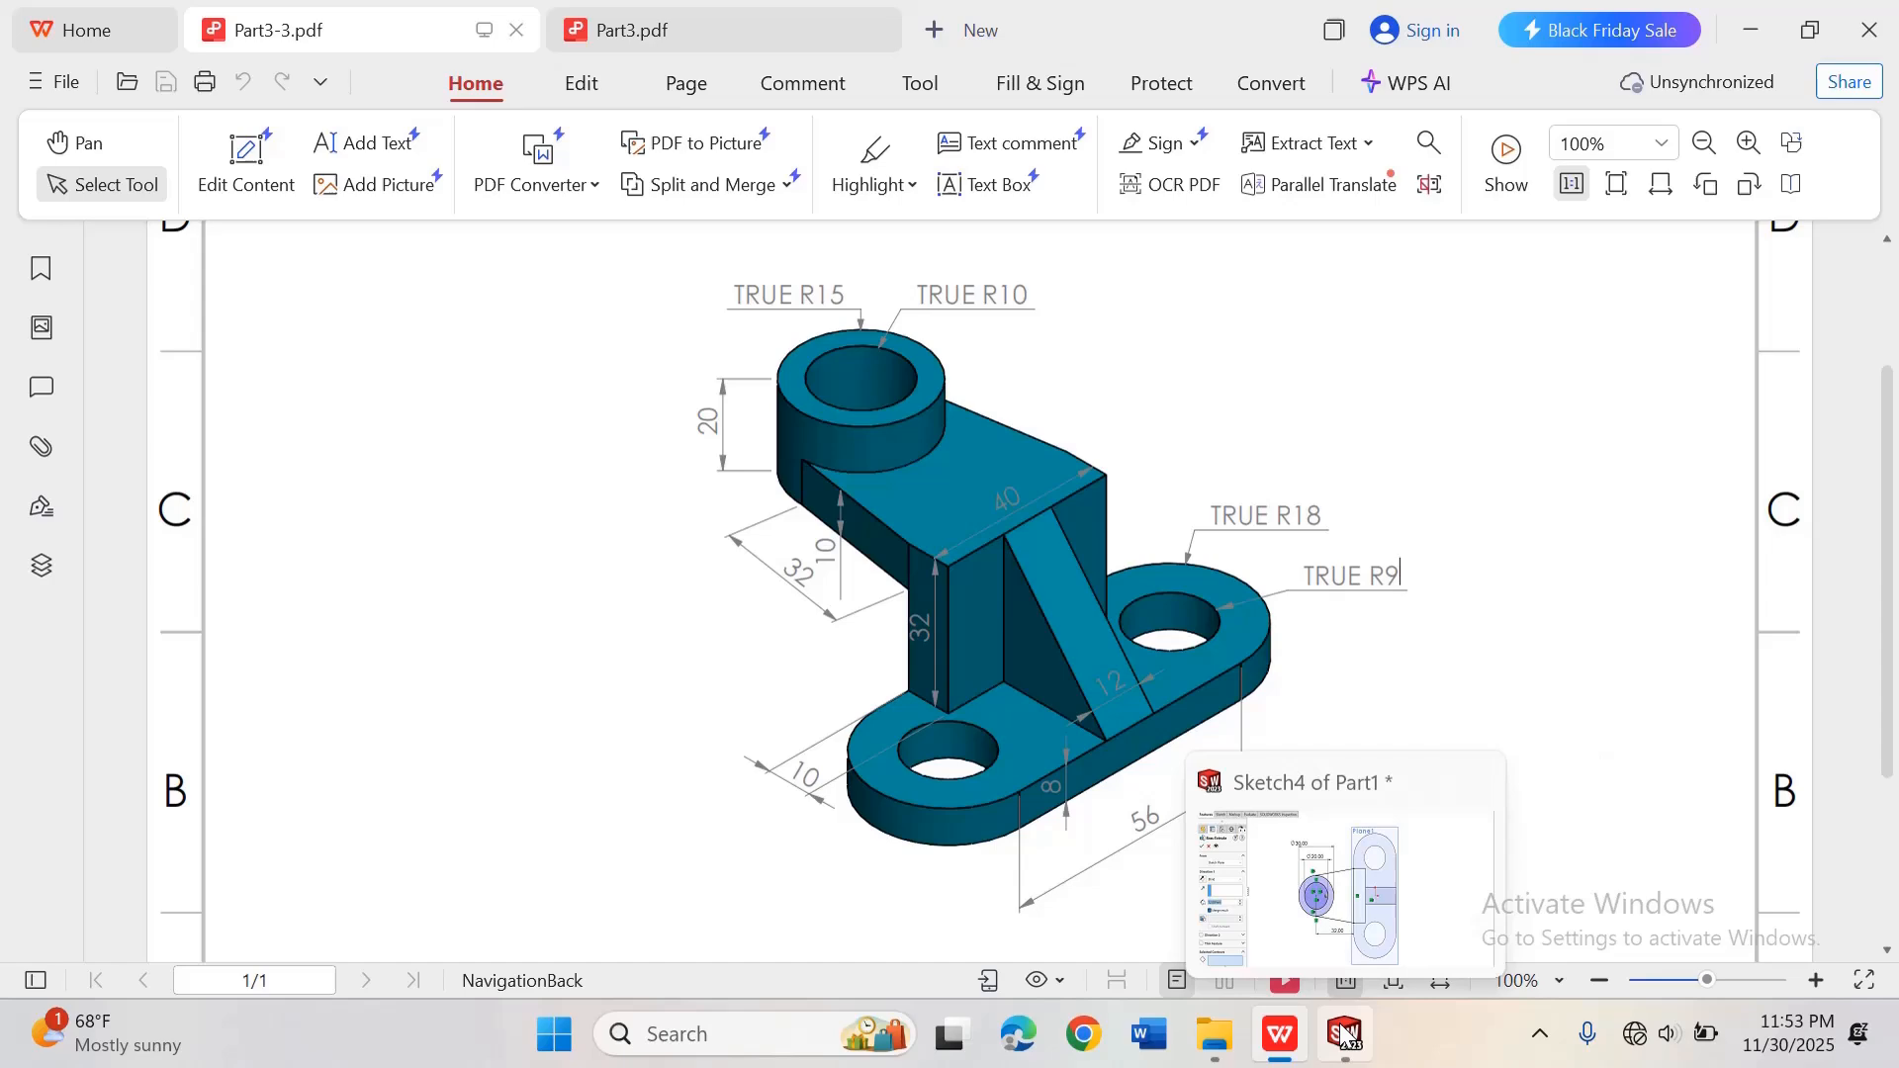
{"action": "left_click", "coordinate": [1331, 905]}
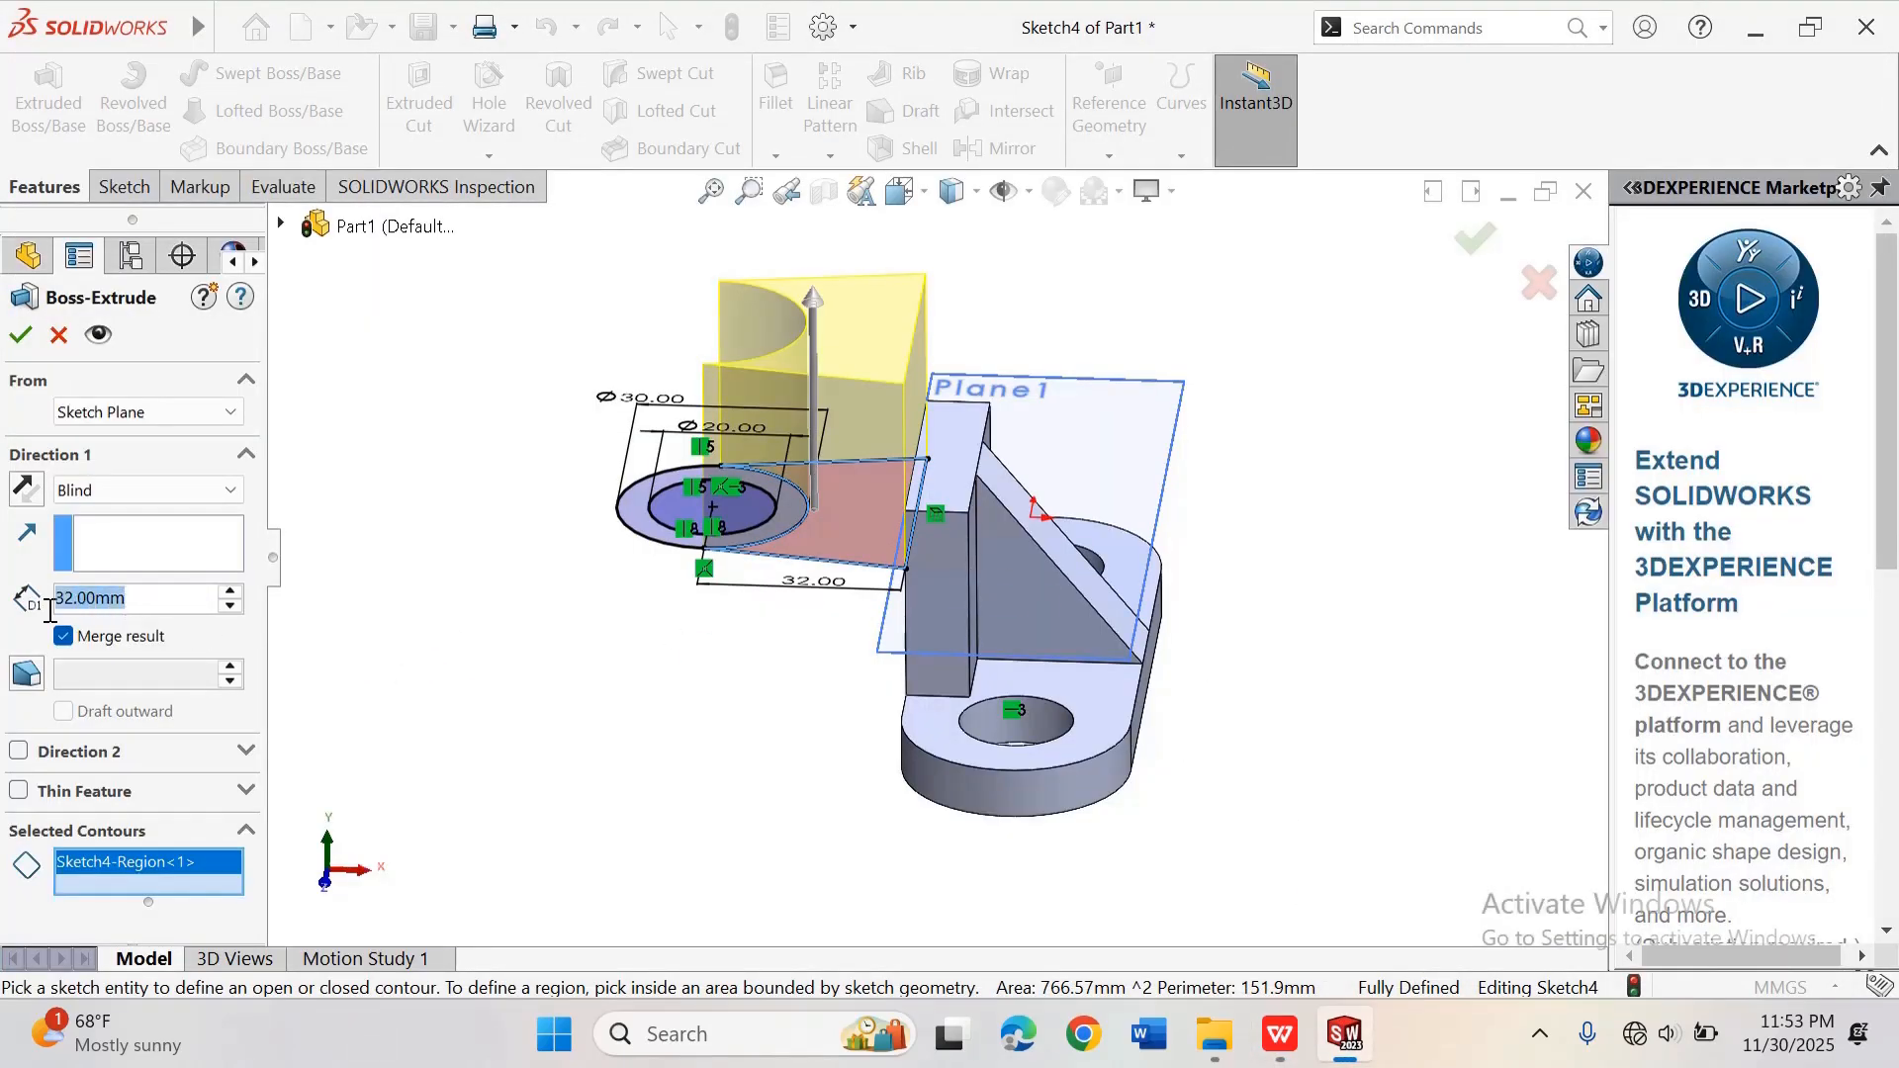
{"action": "type", "text": "1"}
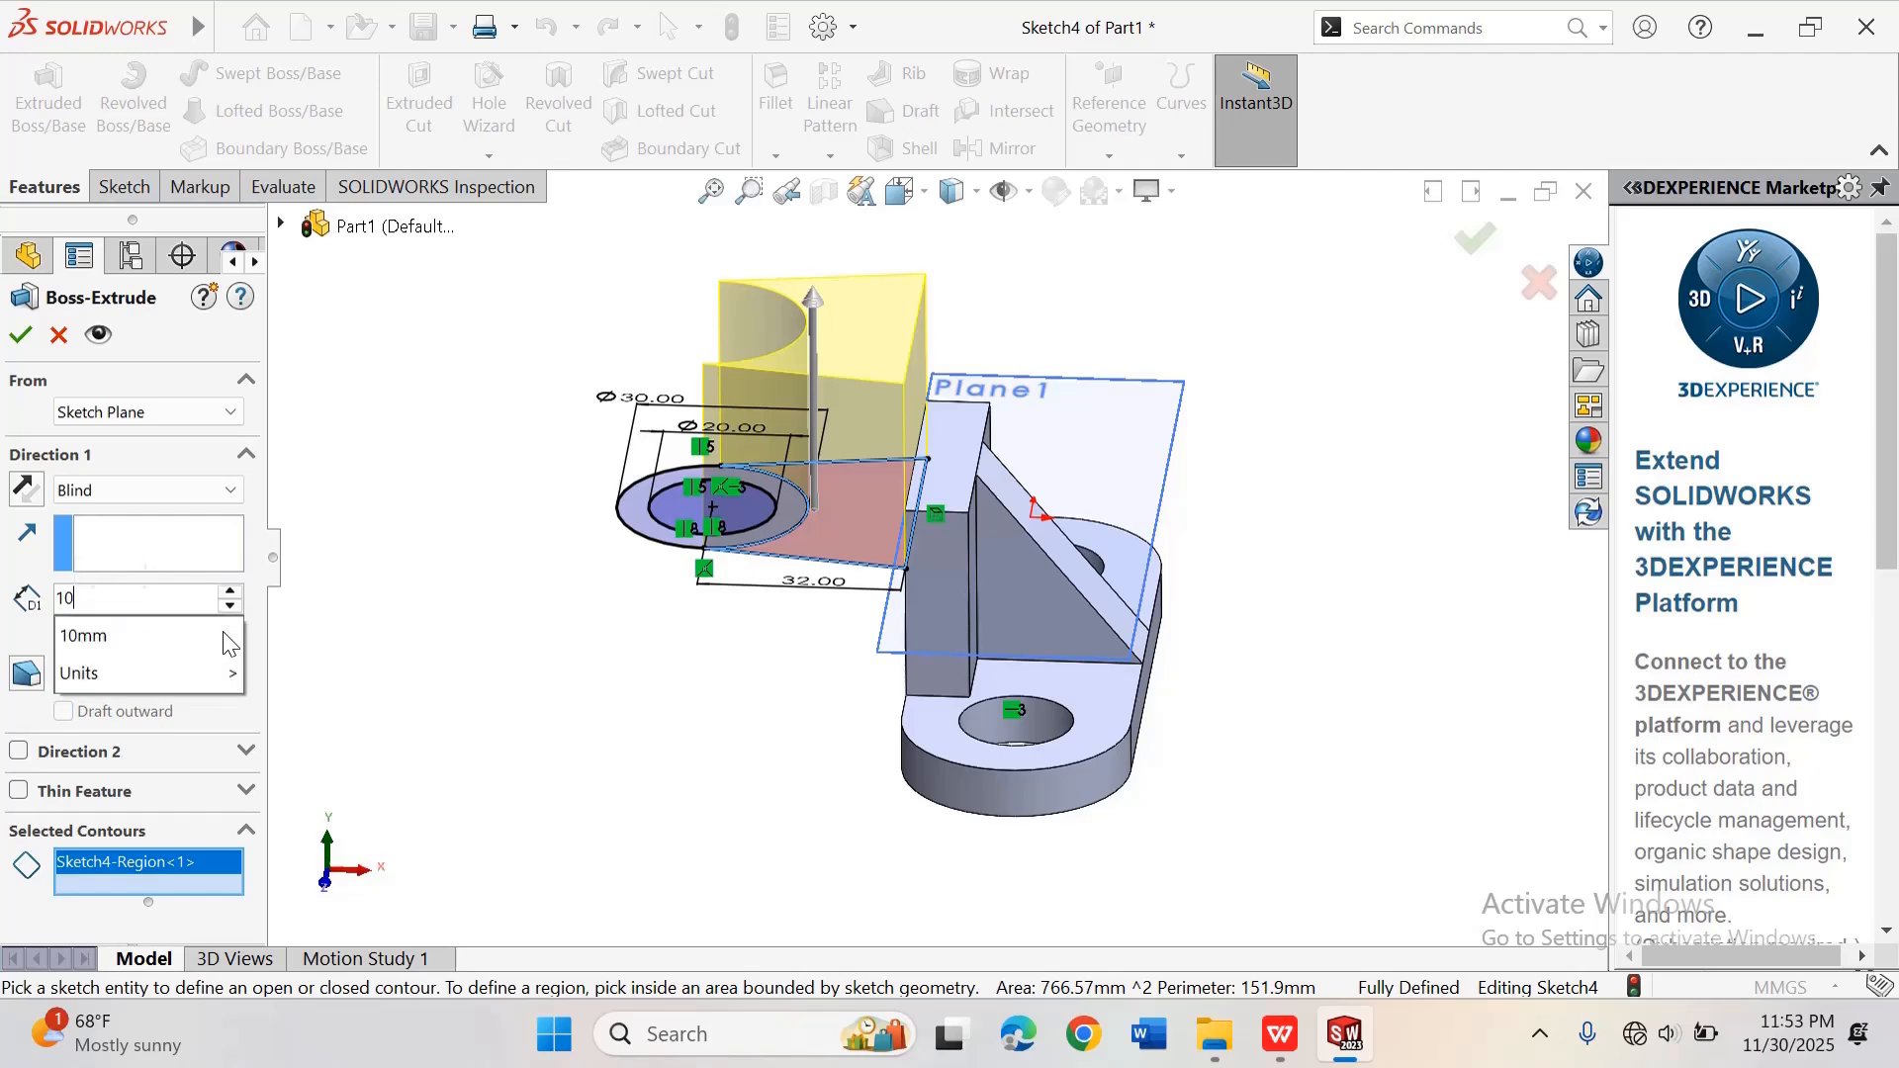
{"action": "type", "text": "0"}
{"action": "left_click", "coordinate": [224, 638]}
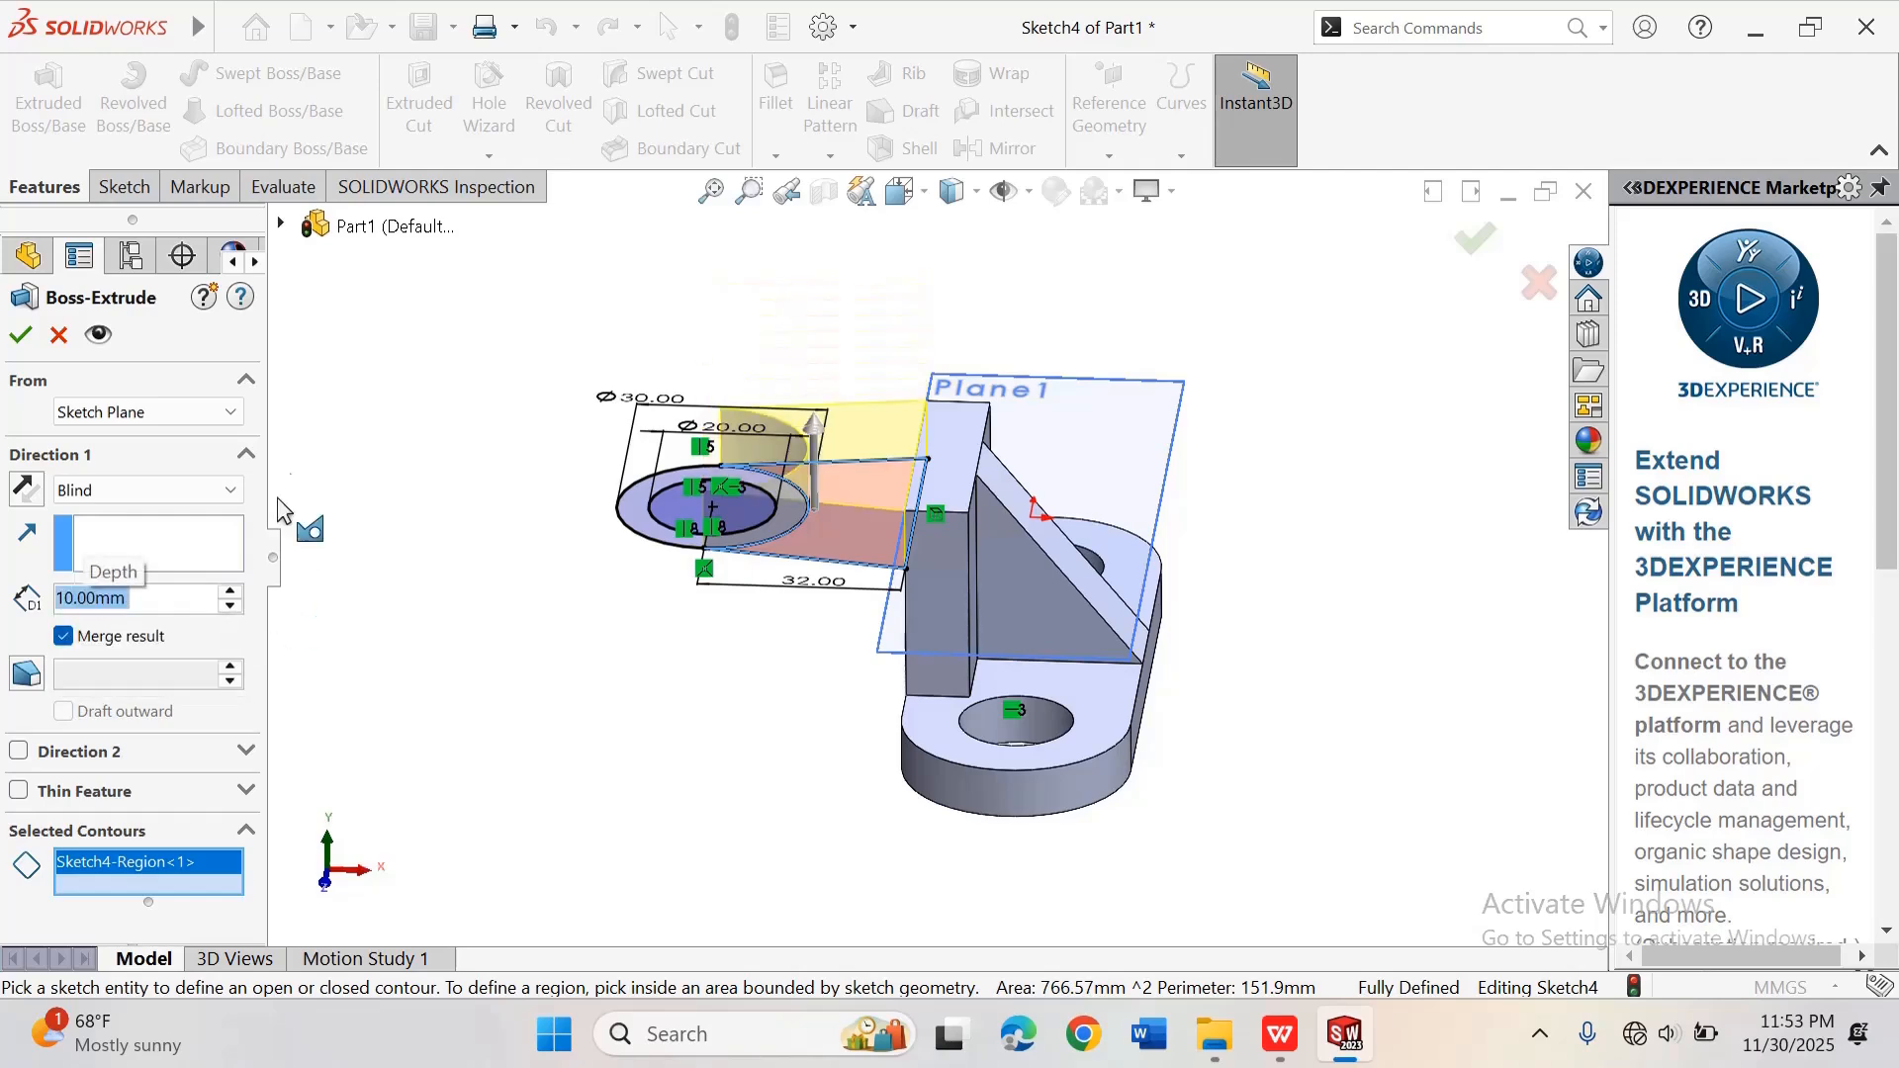
{"action": "scroll", "coordinate": [376, 484], "scroll_direction": "up", "scroll_amount": 1}
{"action": "scroll", "coordinate": [376, 544], "scroll_direction": "down", "scroll_amount": 2}
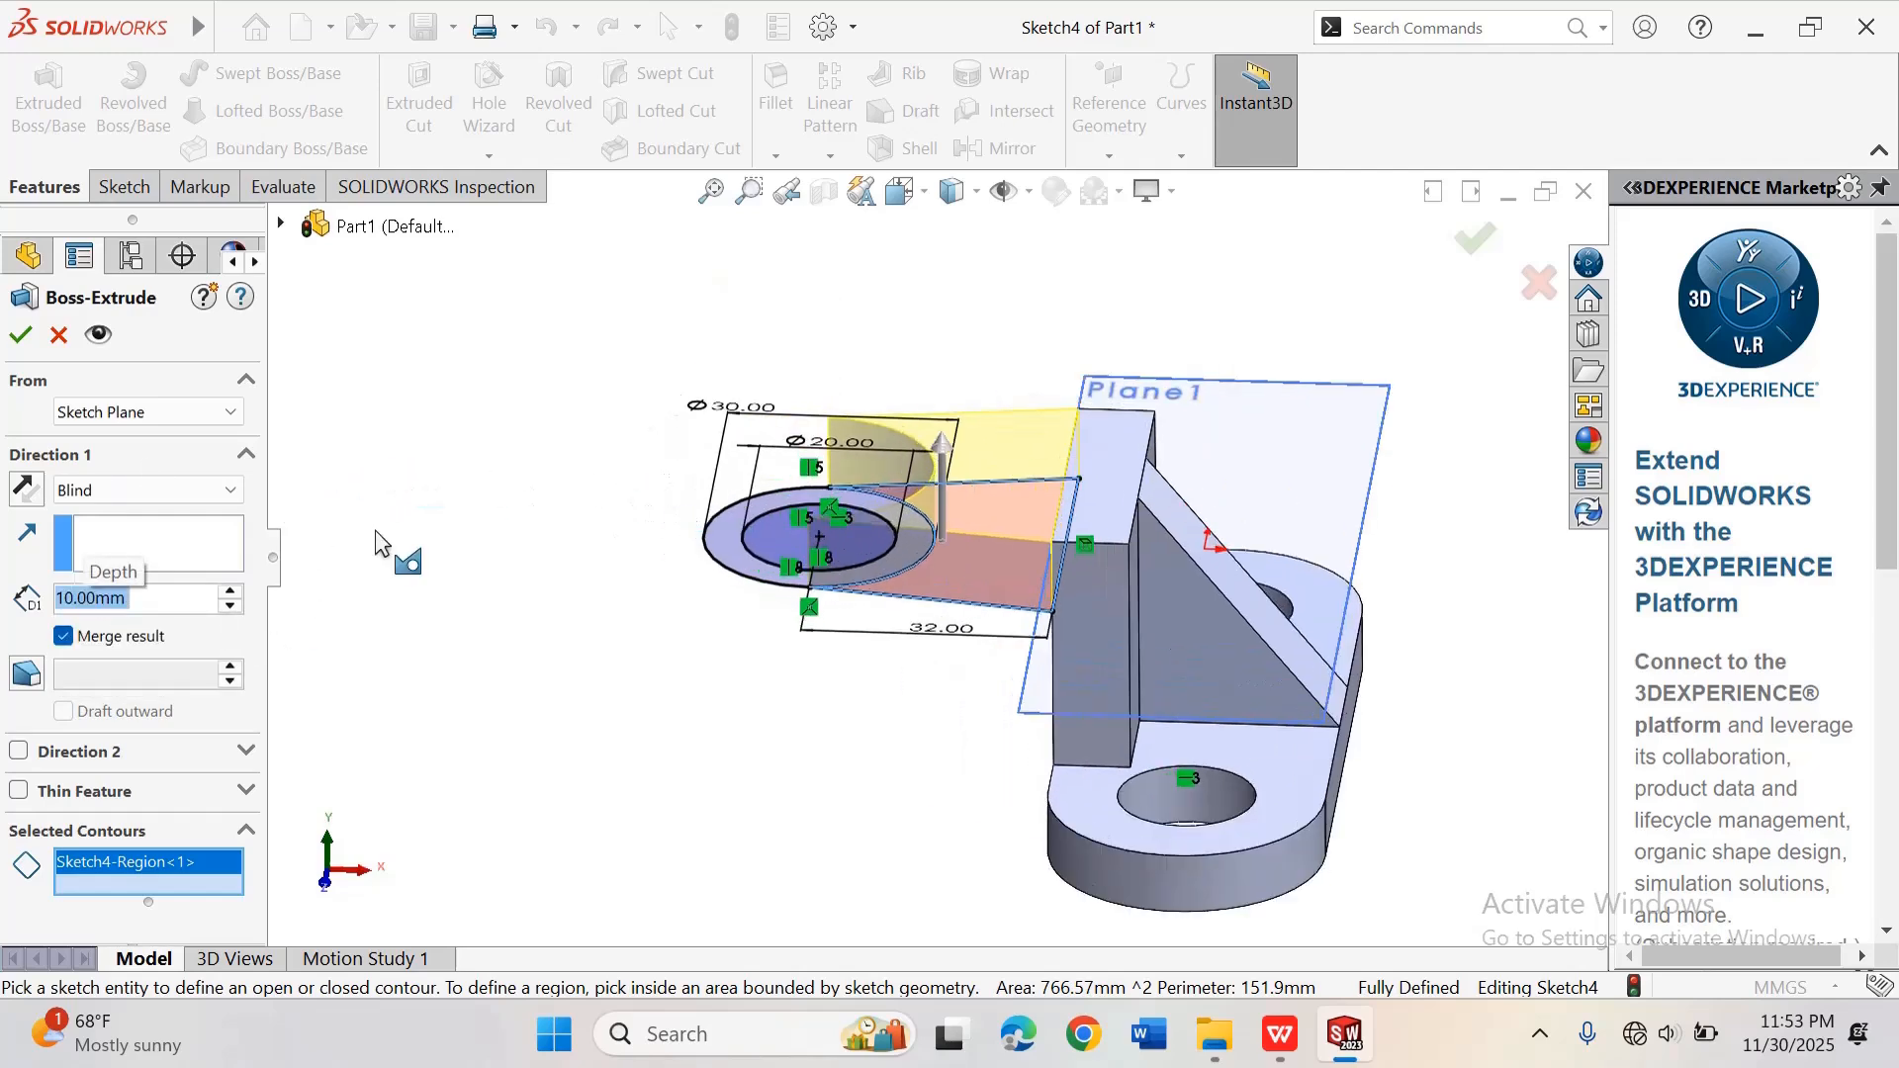
{"action": "left_click", "coordinate": [20, 337]}
{"action": "scroll", "coordinate": [947, 525], "scroll_direction": "up", "scroll_amount": 2}
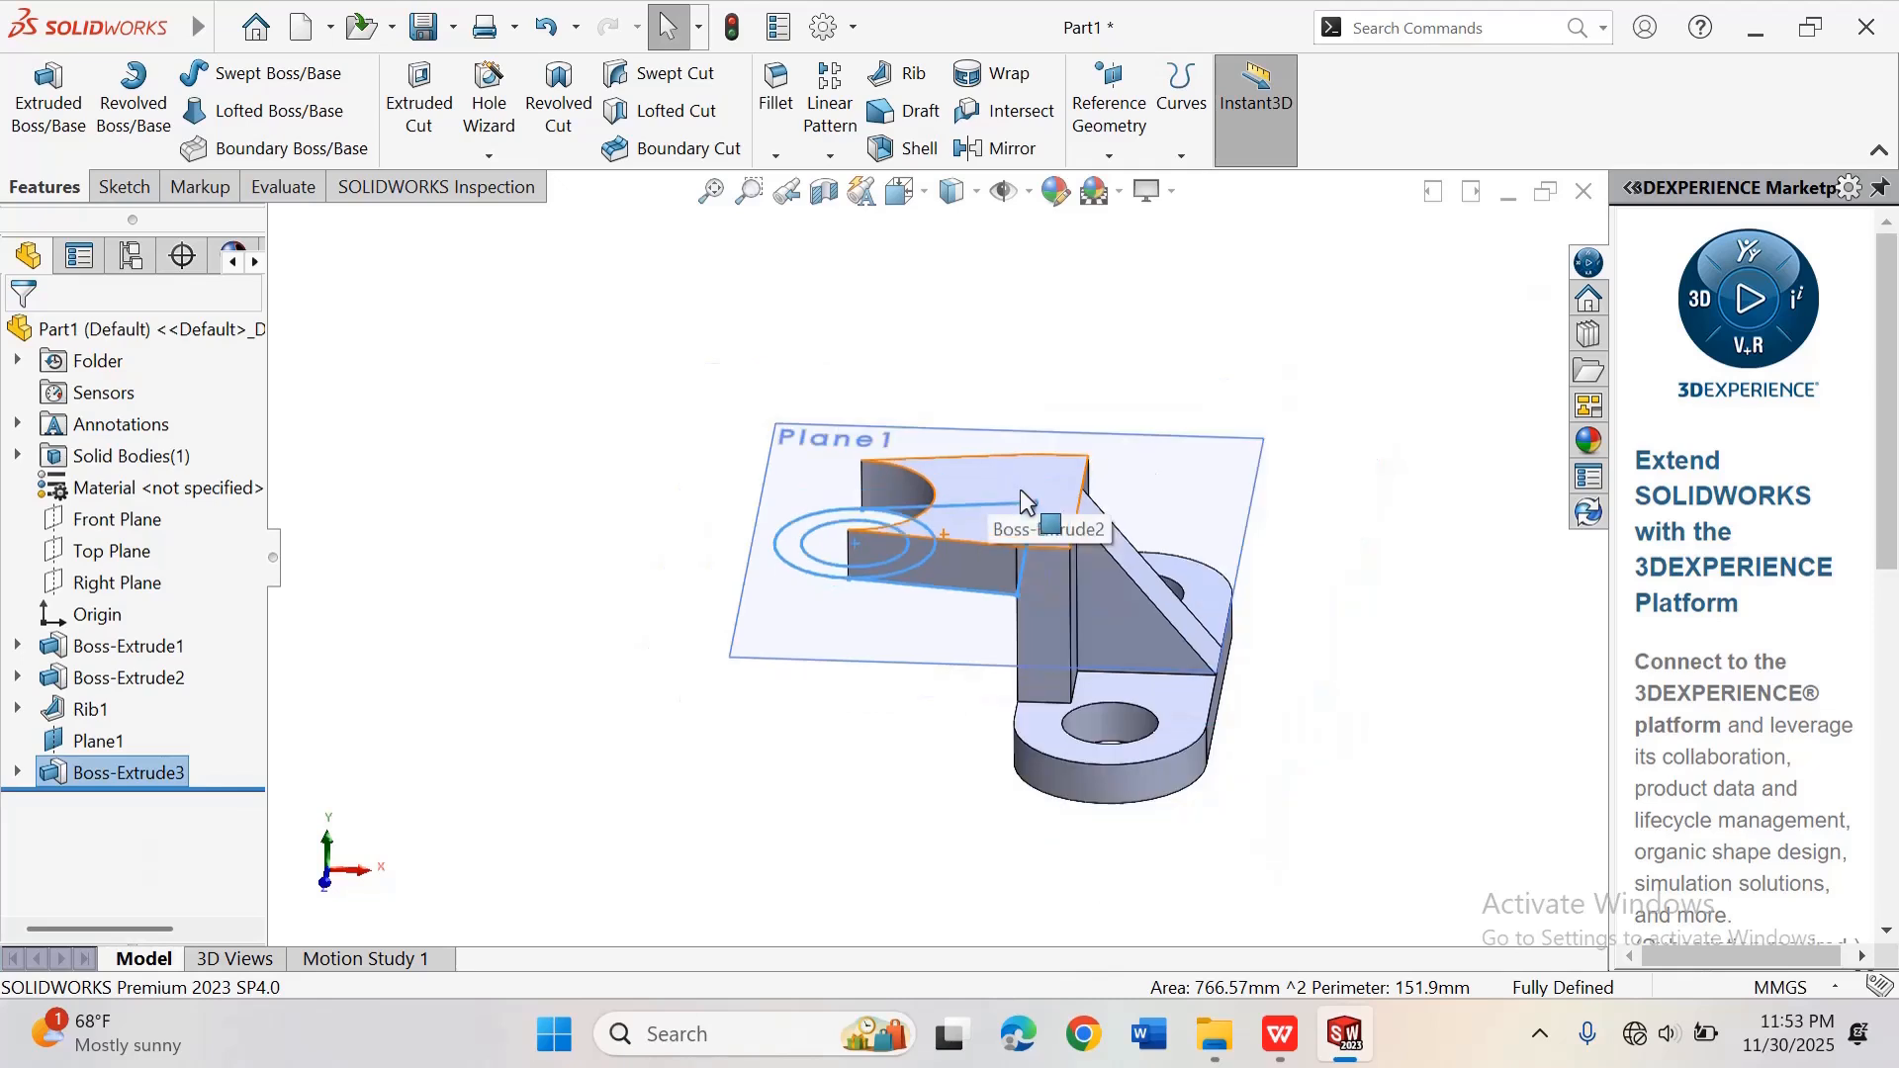
{"action": "scroll", "coordinate": [1029, 502], "scroll_direction": "down", "scroll_amount": 1}
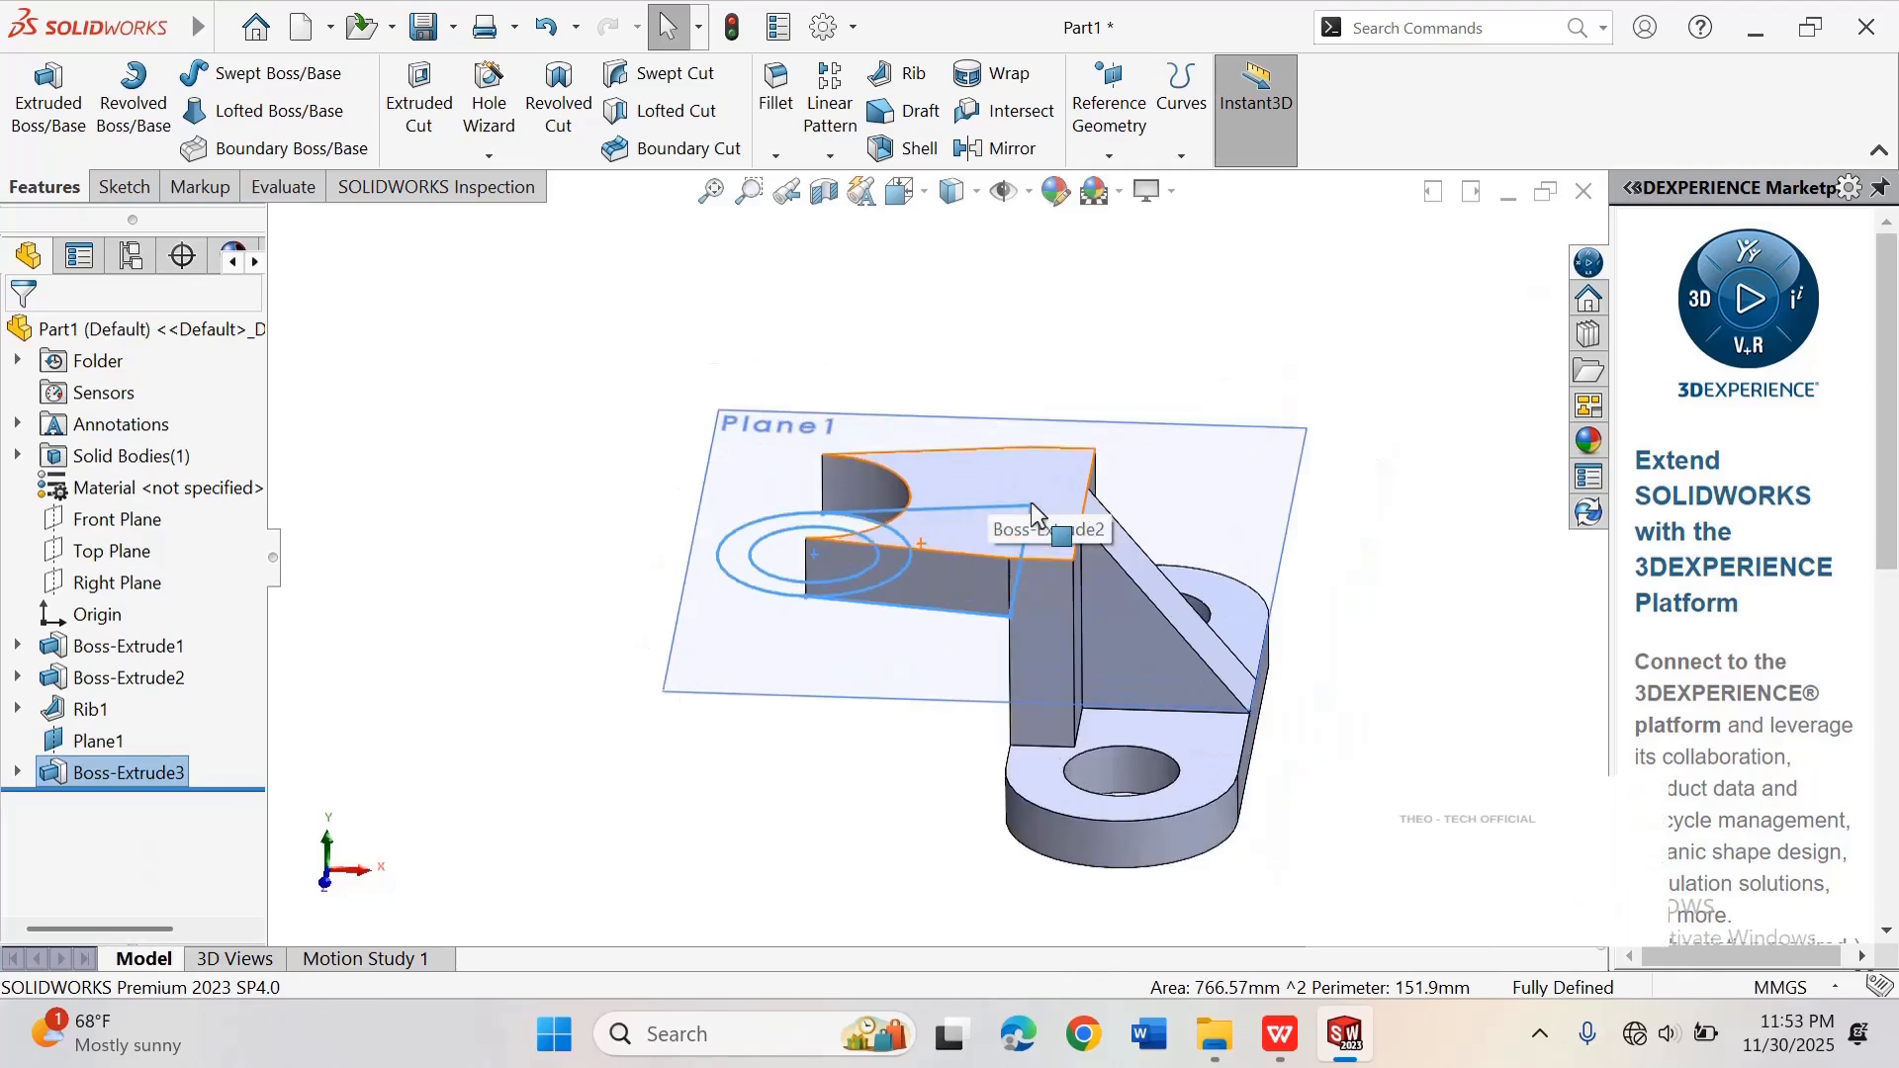
{"action": "left_click", "coordinate": [457, 436]}
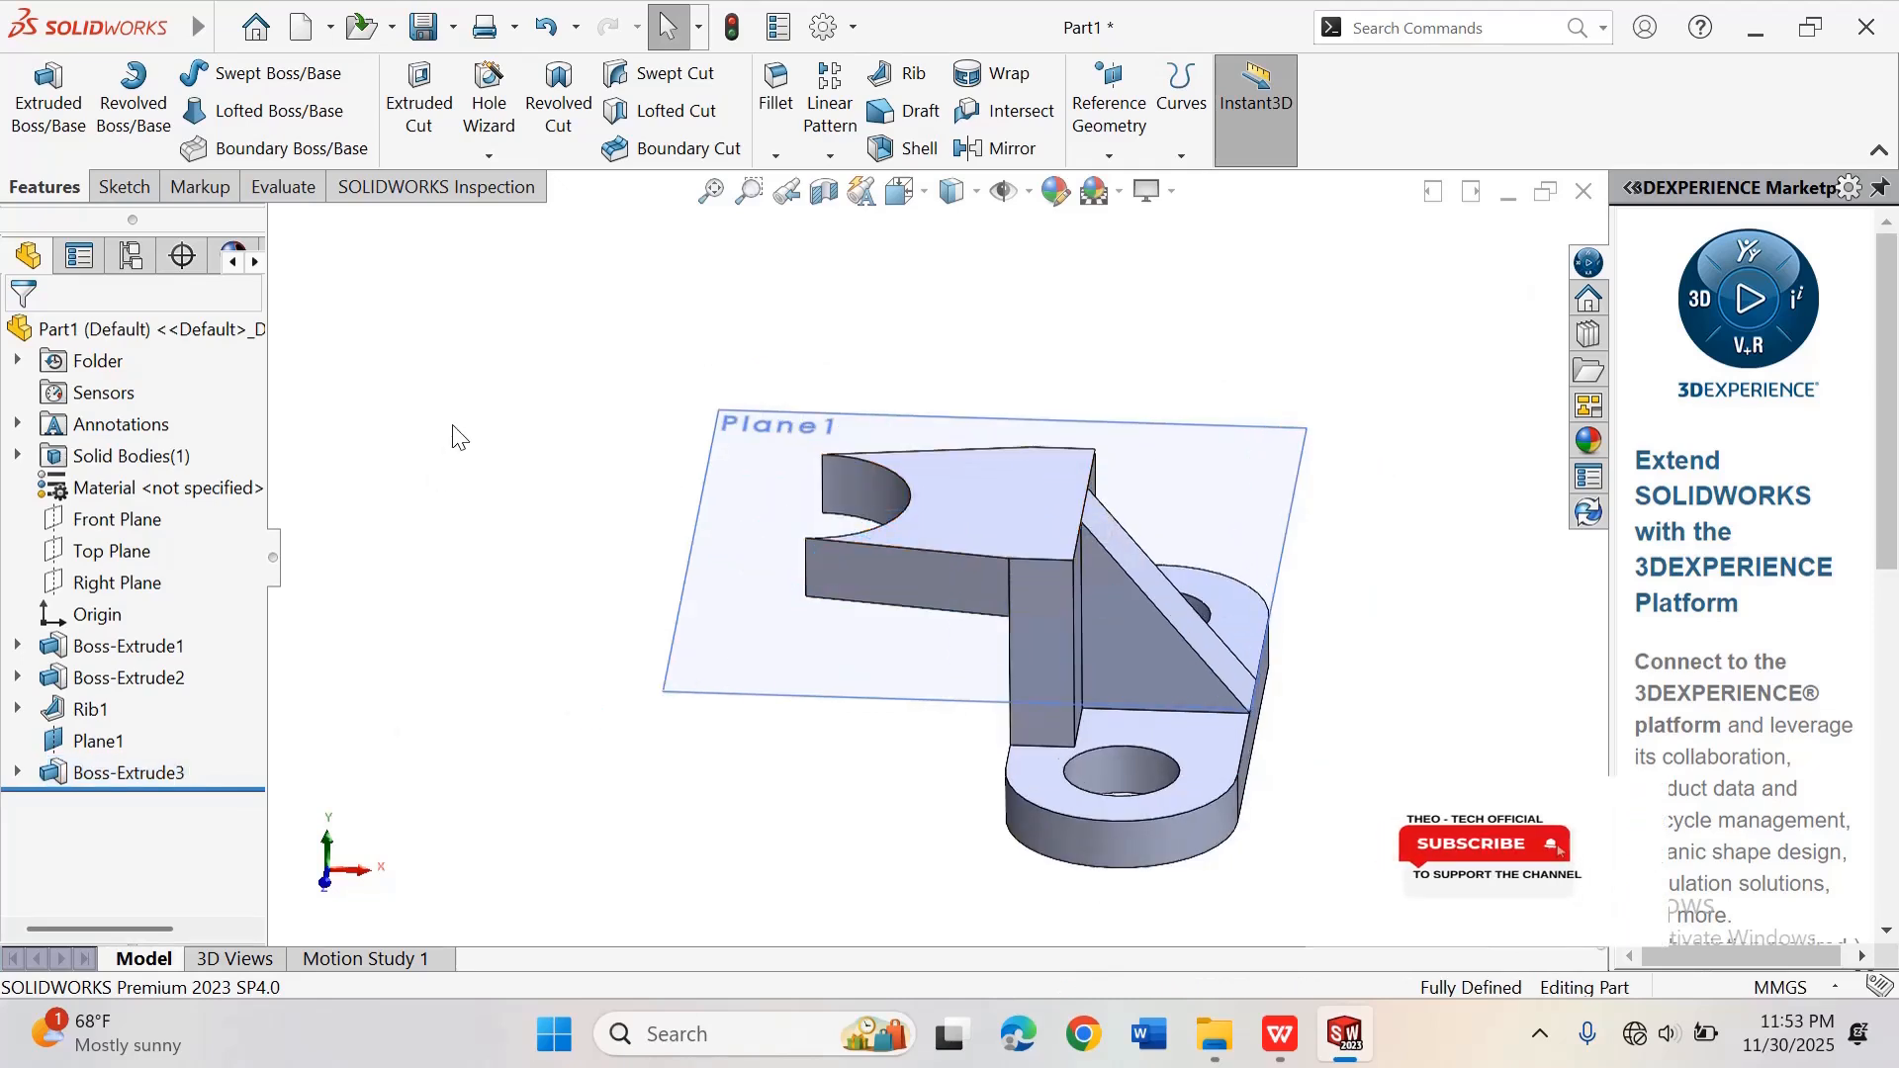
Step: Reuse the arm extrusion's sketch for another boss extrude, selecting the ring region between the 20 mm and 30 mm circles
{"action": "left_click", "coordinate": [132, 773]}
{"action": "left_click", "coordinate": [438, 513]}
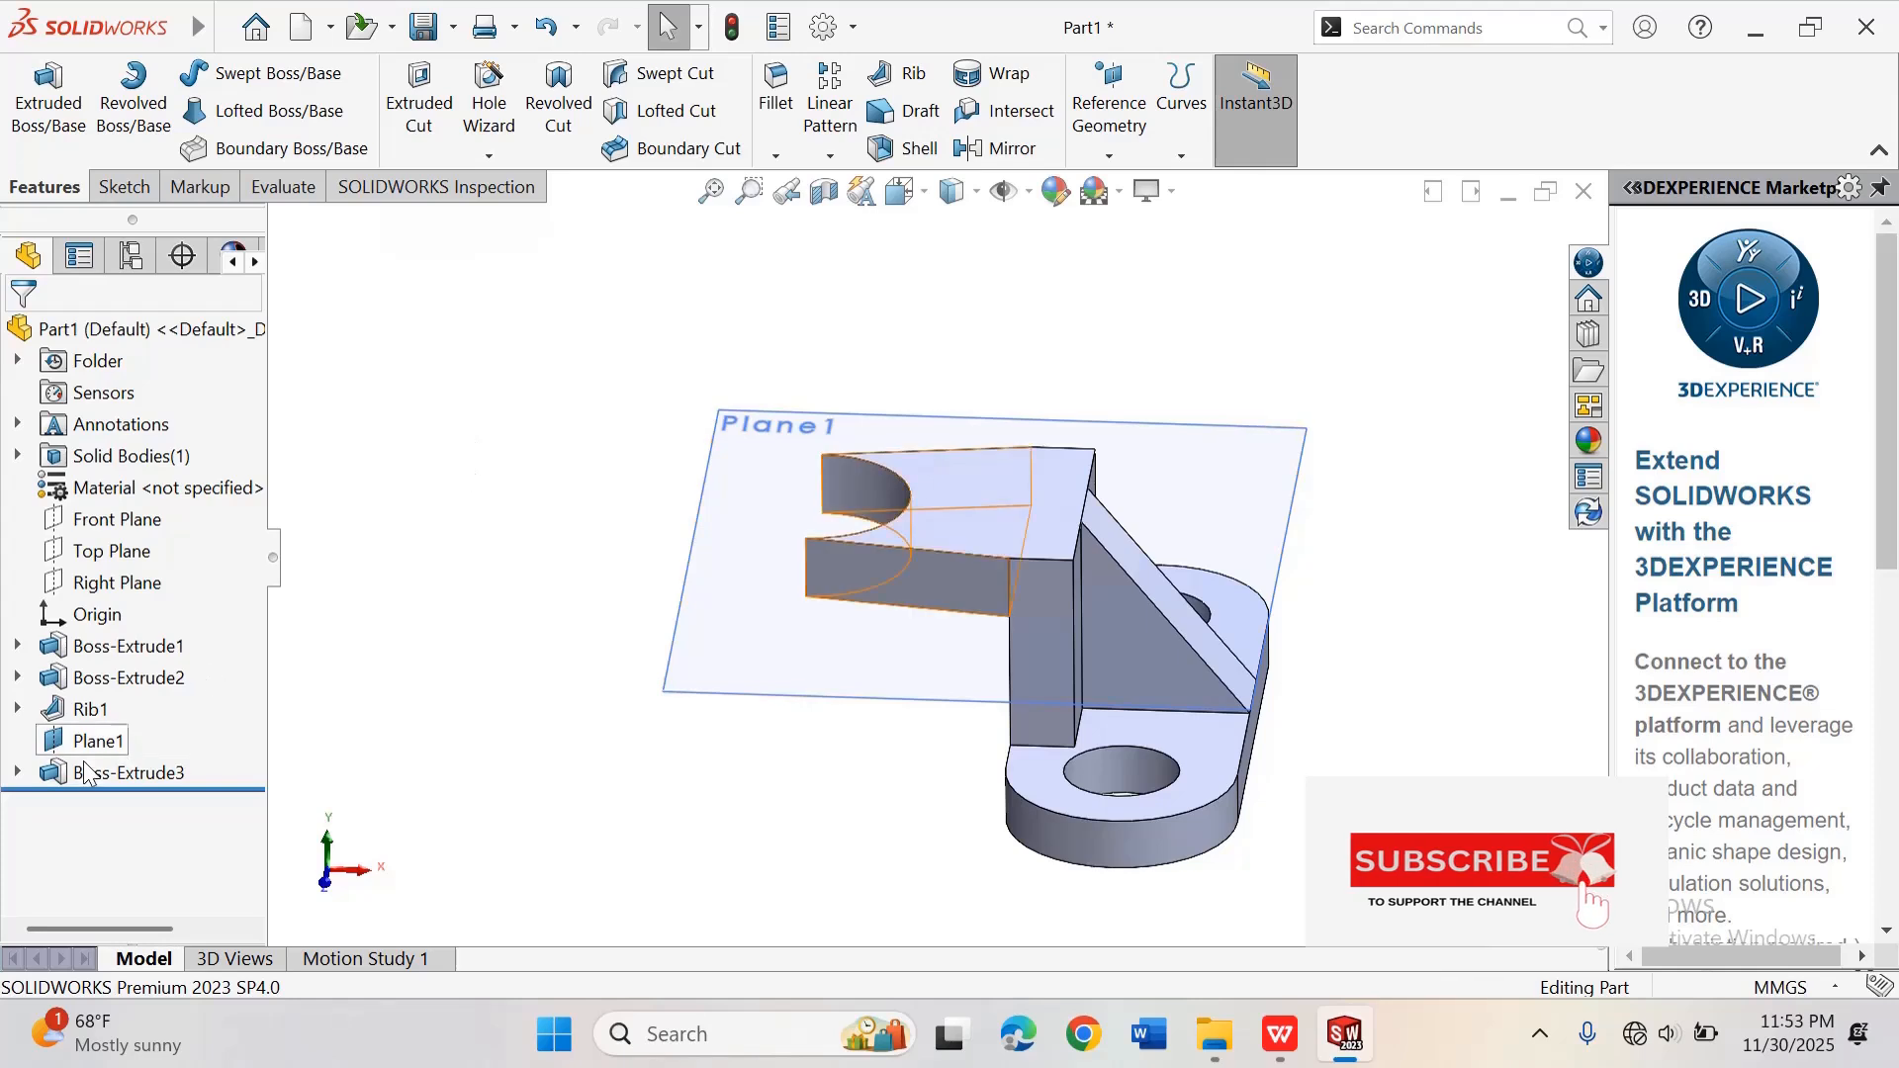
{"action": "left_click", "coordinate": [18, 775]}
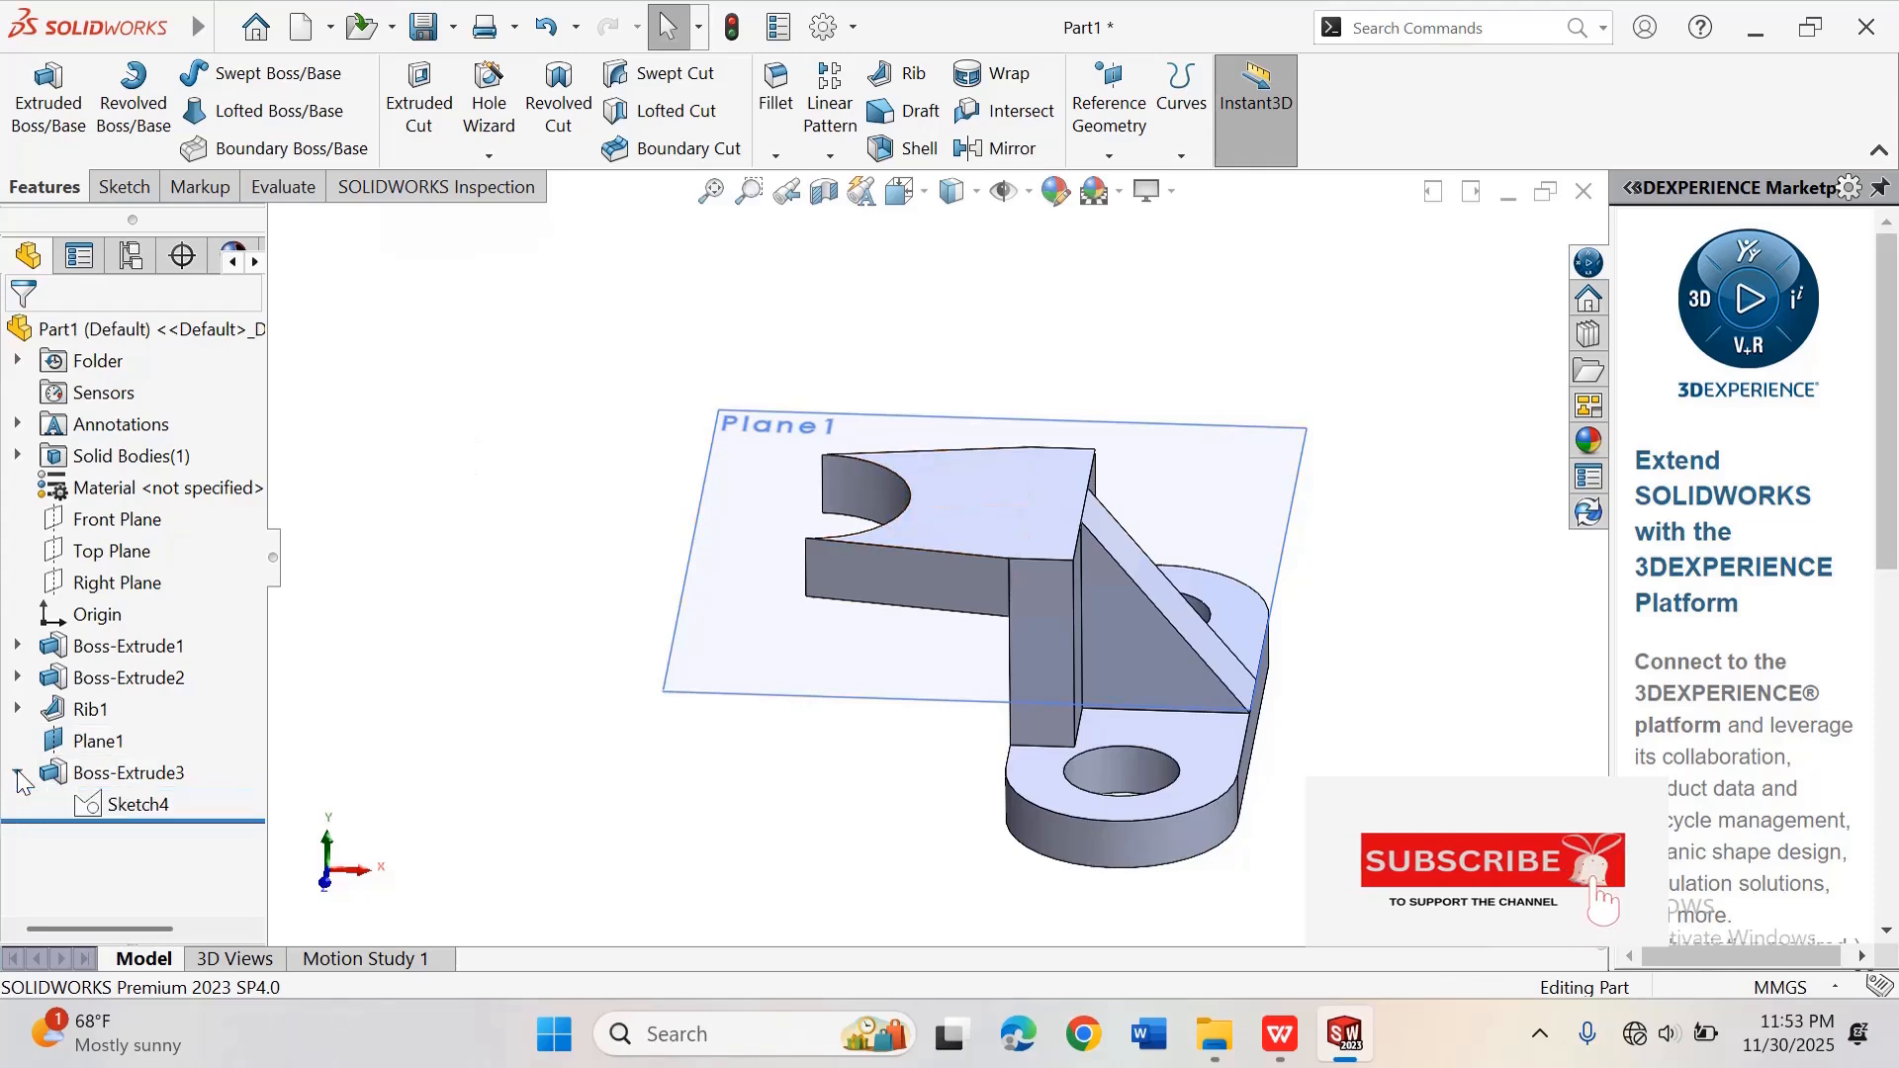
{"action": "left_click", "coordinate": [138, 806]}
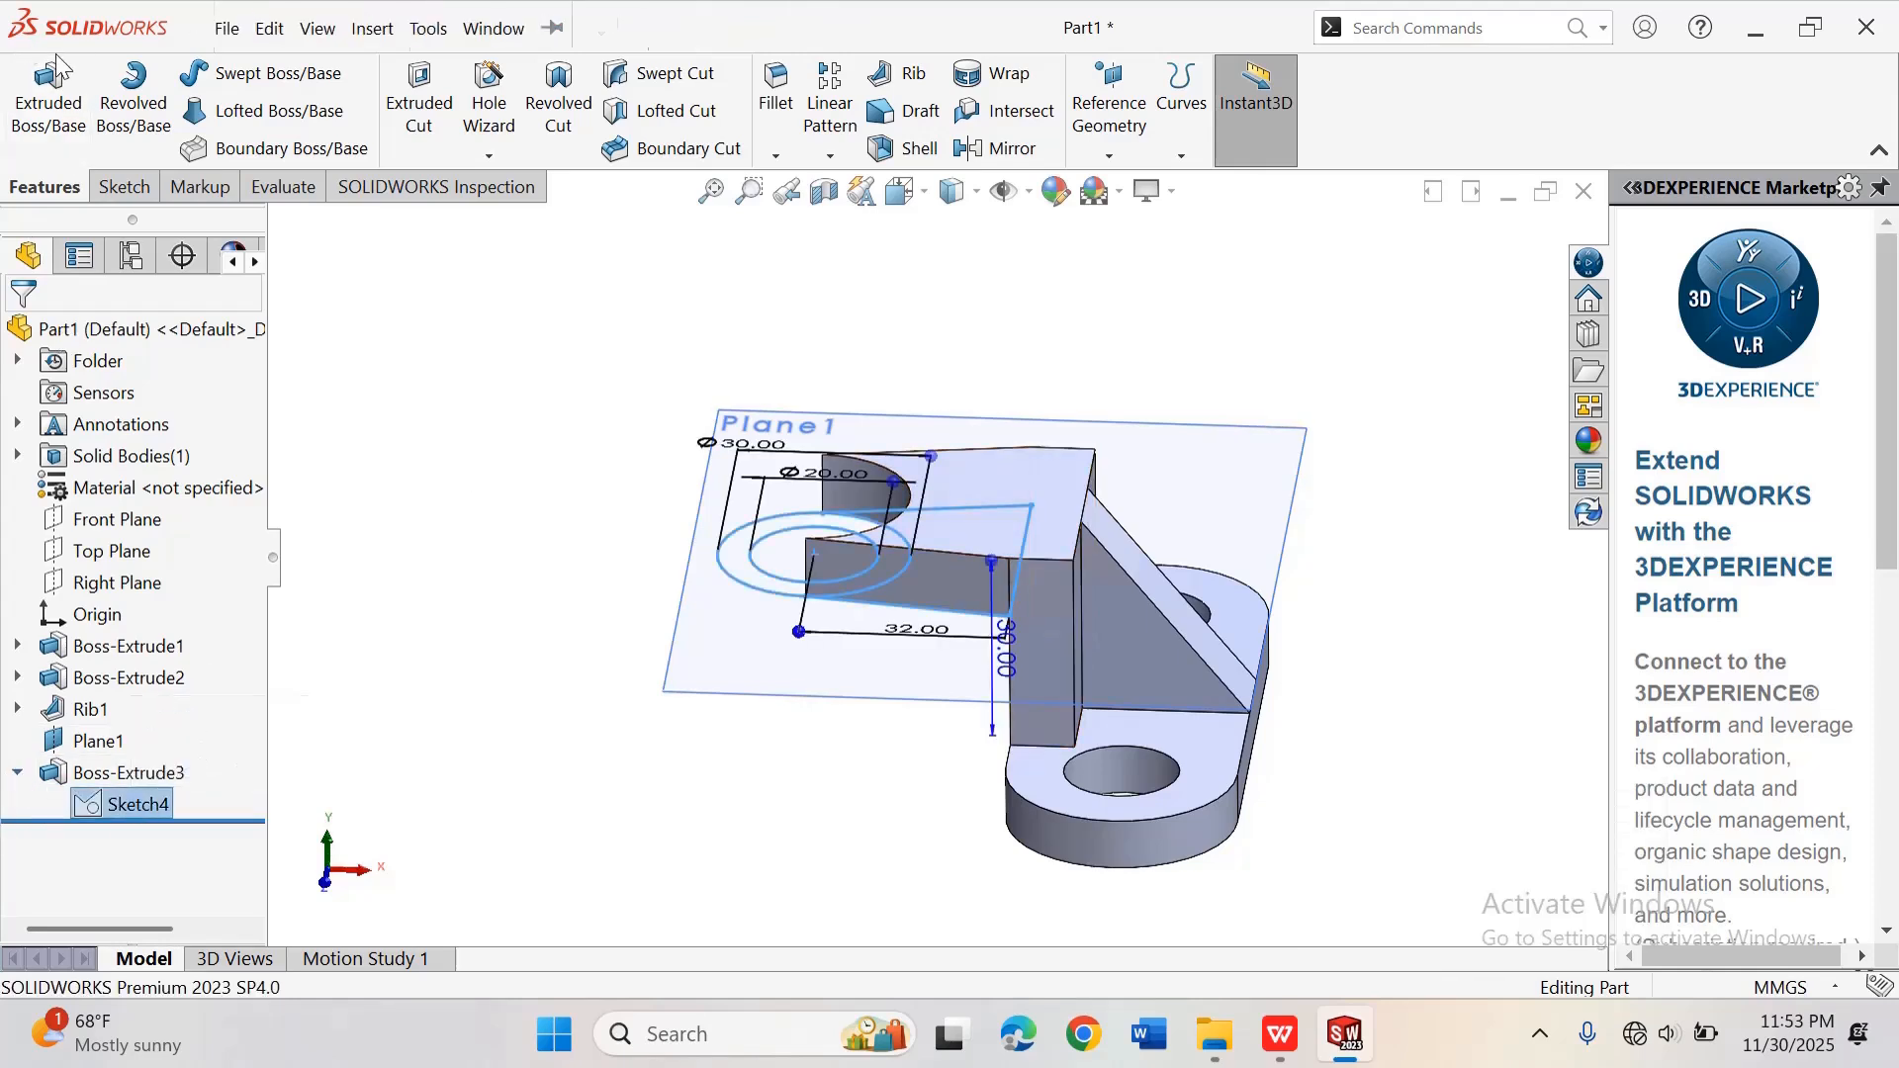
{"action": "left_click", "coordinate": [50, 99]}
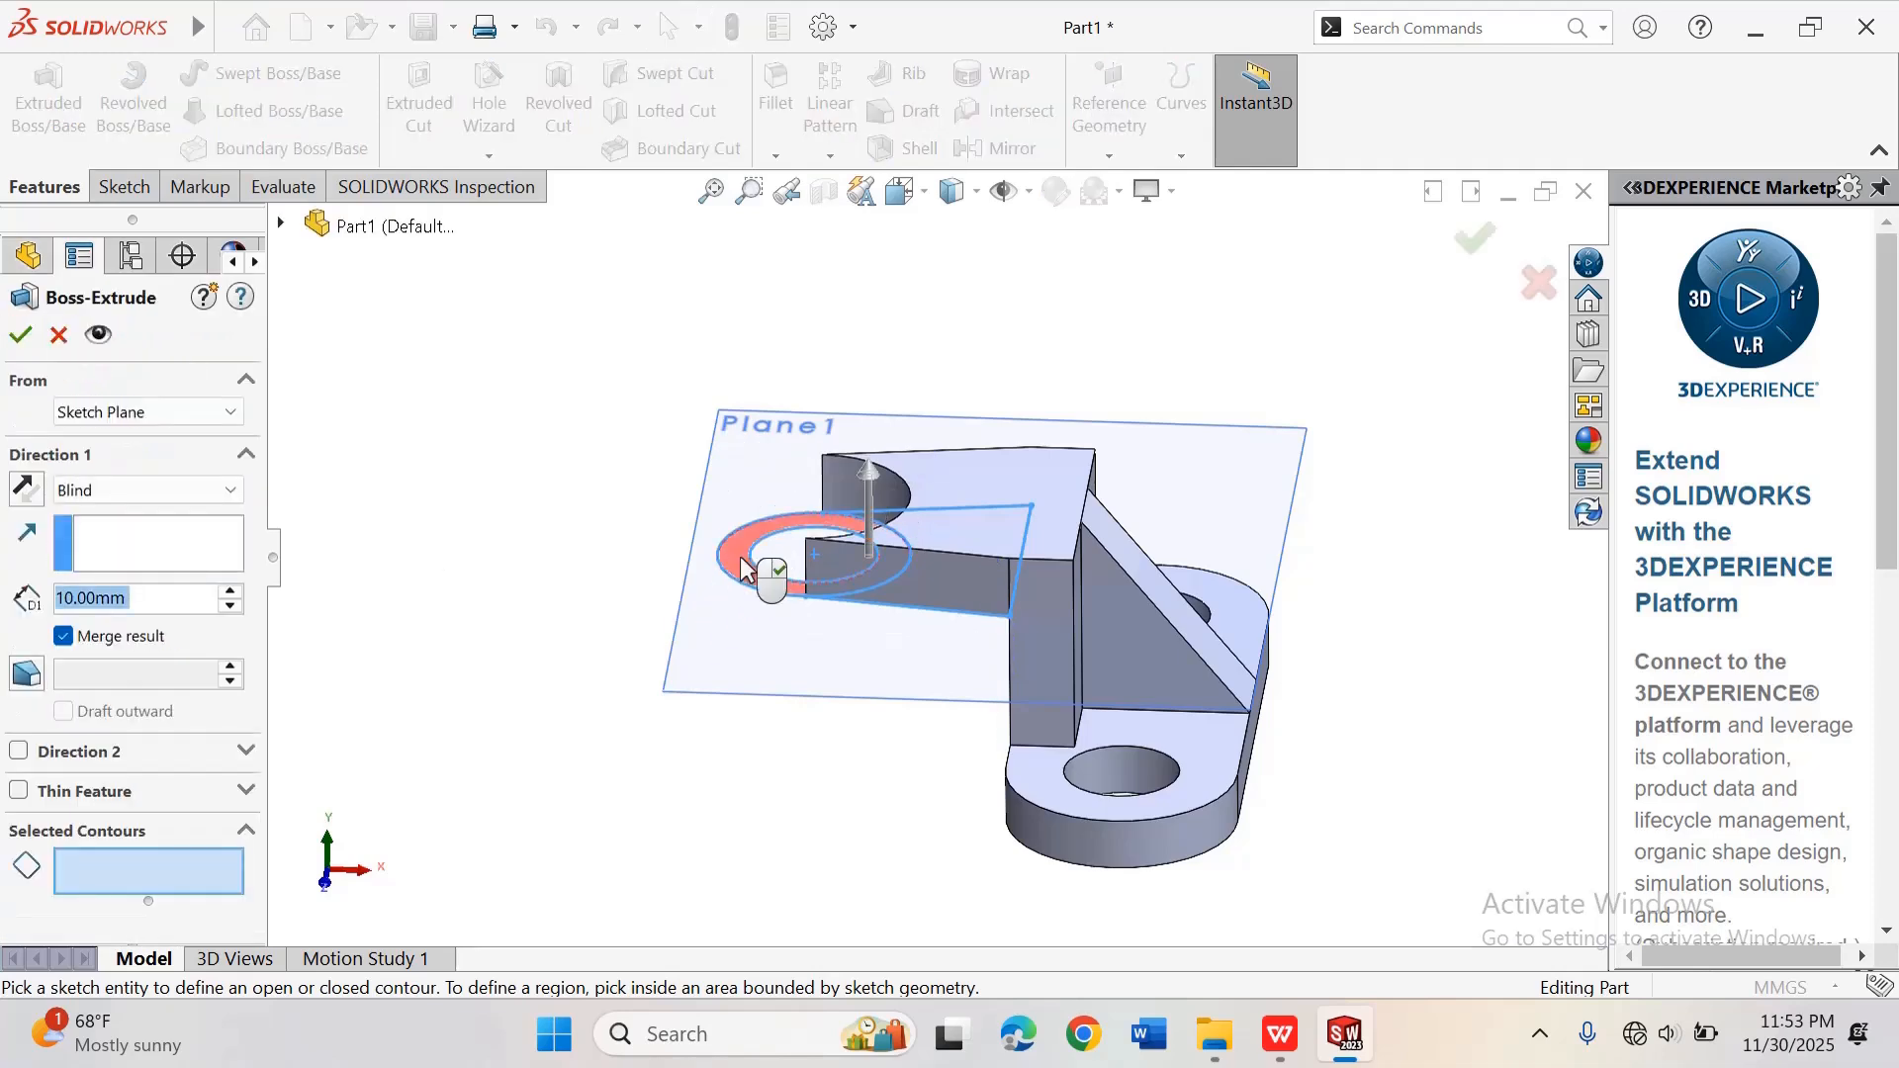
{"action": "right_click", "coordinate": [527, 375]}
{"action": "mouse_move", "coordinate": [712, 258]}
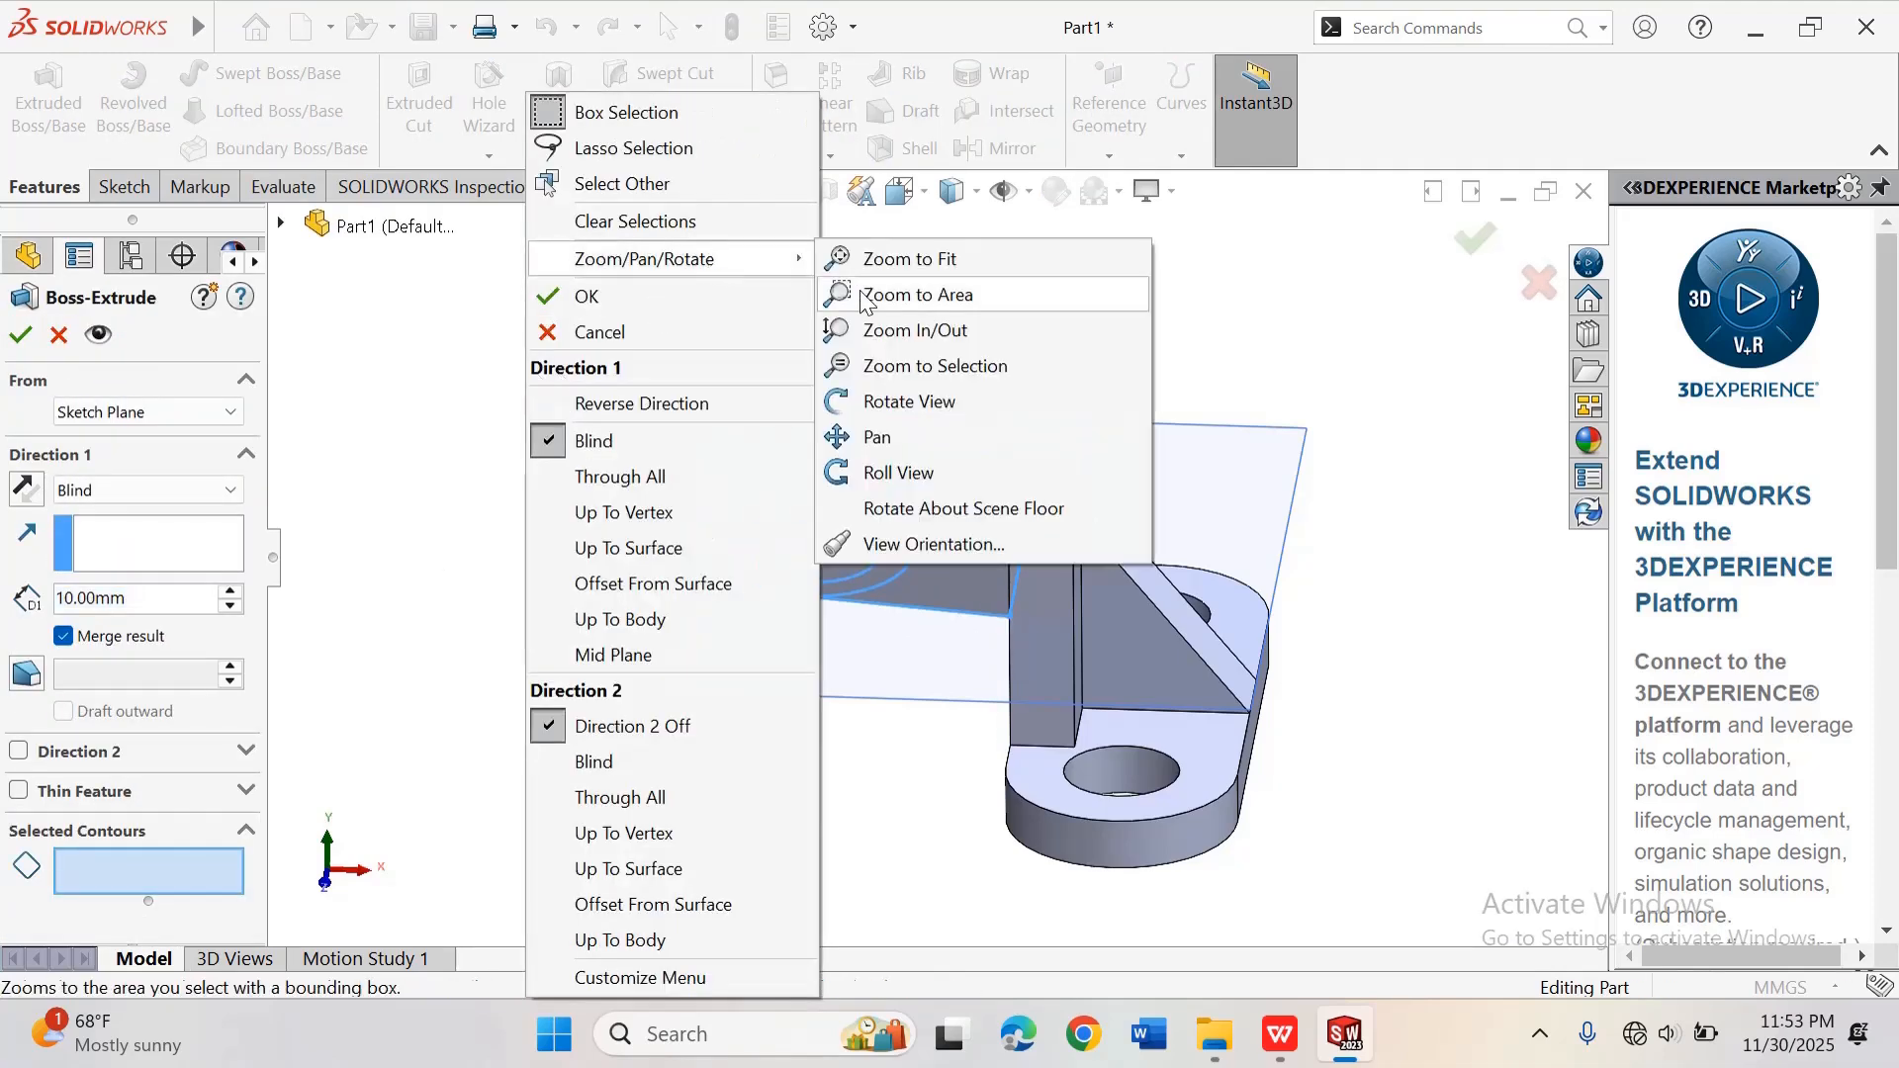
{"action": "left_click", "coordinate": [877, 402]}
{"action": "left_click_drag", "start_coordinate": [746, 348], "coordinate": [807, 385]}
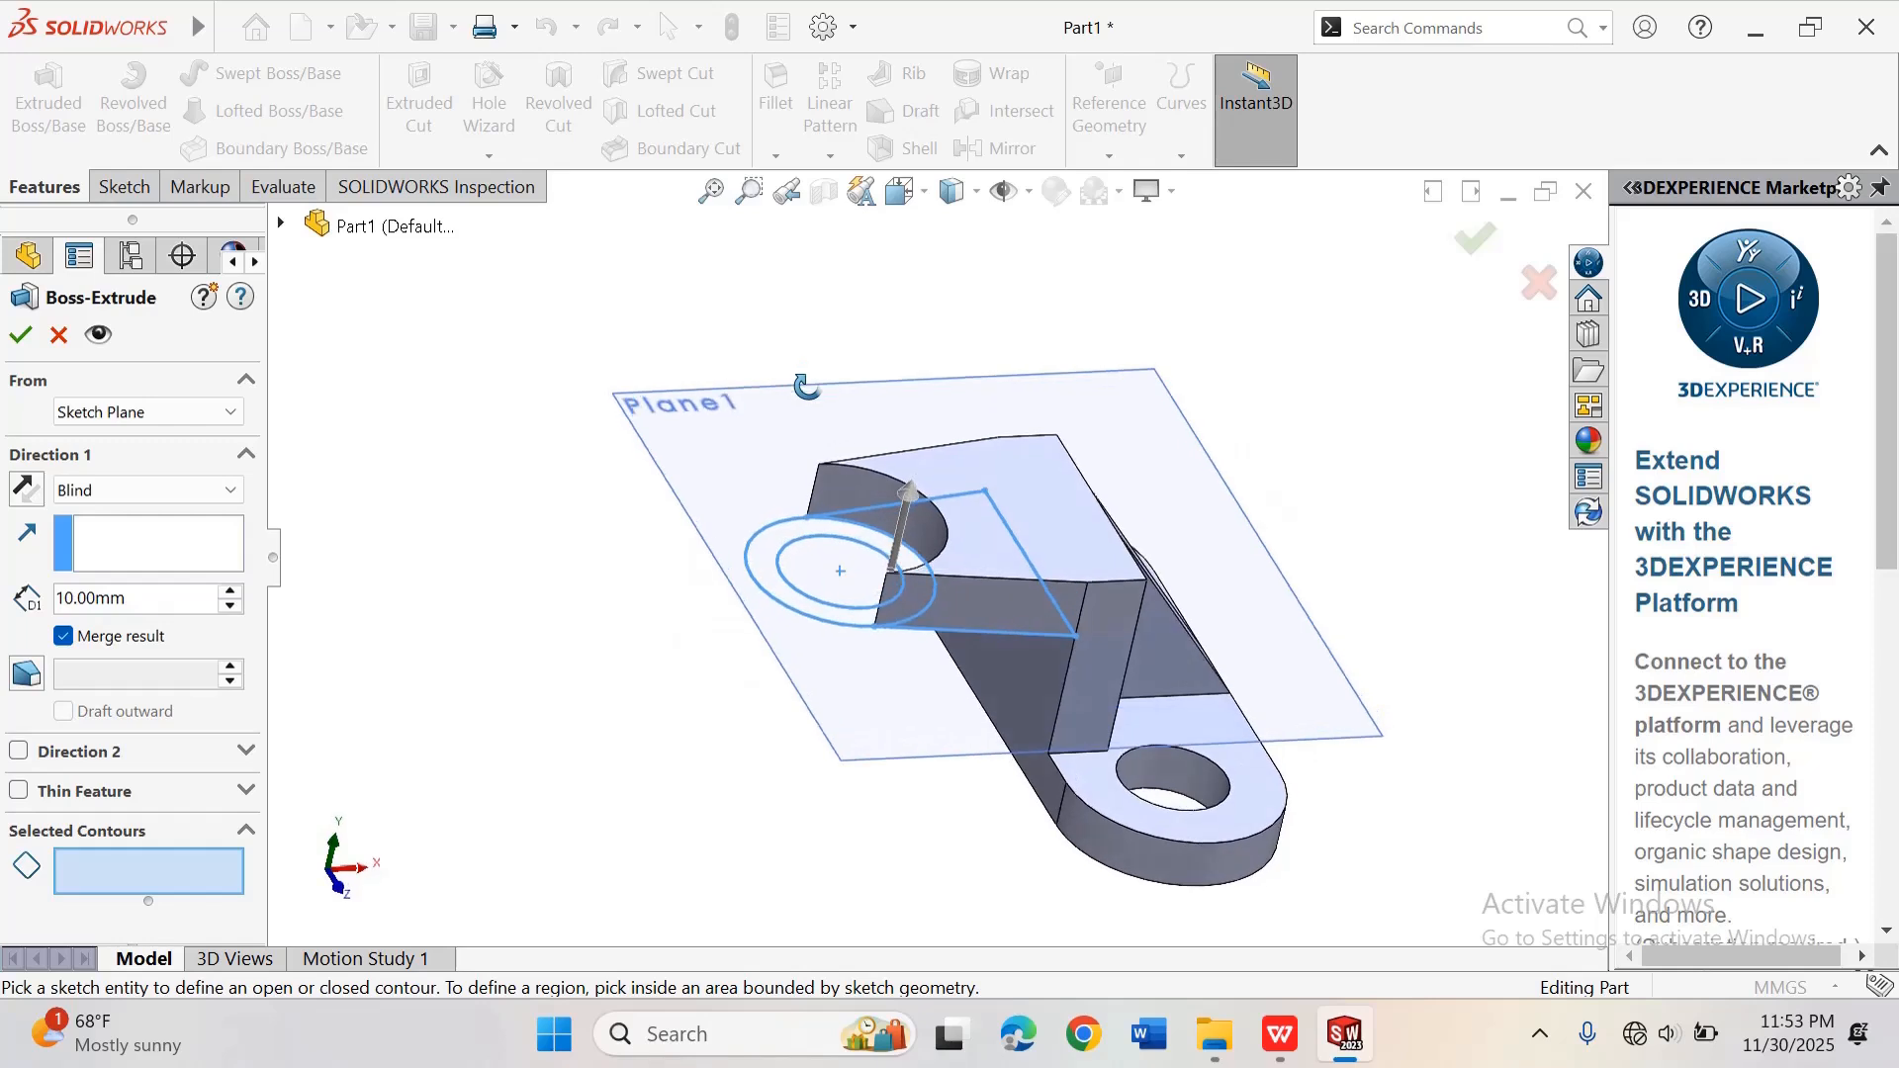
{"action": "right_click", "coordinate": [552, 297]}
{"action": "left_click", "coordinate": [633, 460]}
{"action": "left_click", "coordinate": [770, 560]}
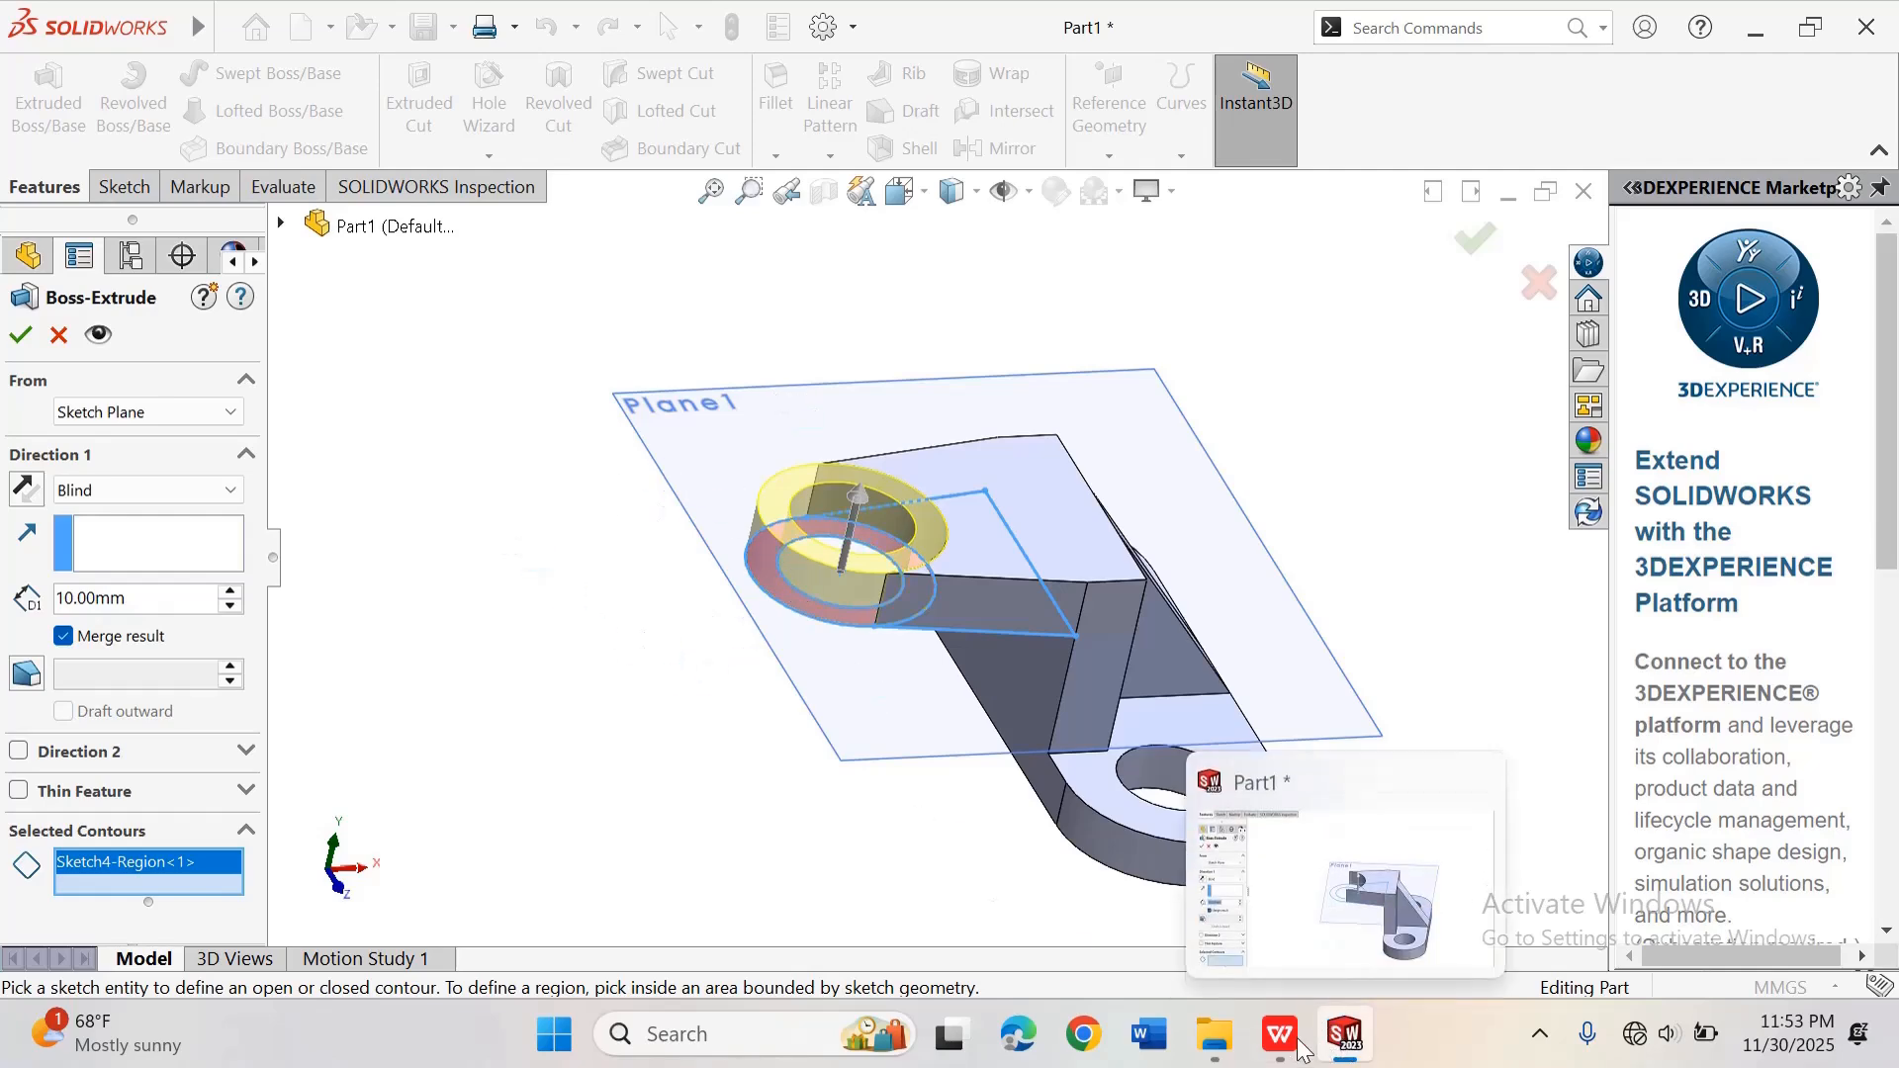
Step: Check the ring's height in Part3-3.pdf and extrude the ring region upward with a blind depth of 20 mm
{"action": "mouse_move", "coordinate": [1281, 1034]}
{"action": "left_click", "coordinate": [1155, 873]}
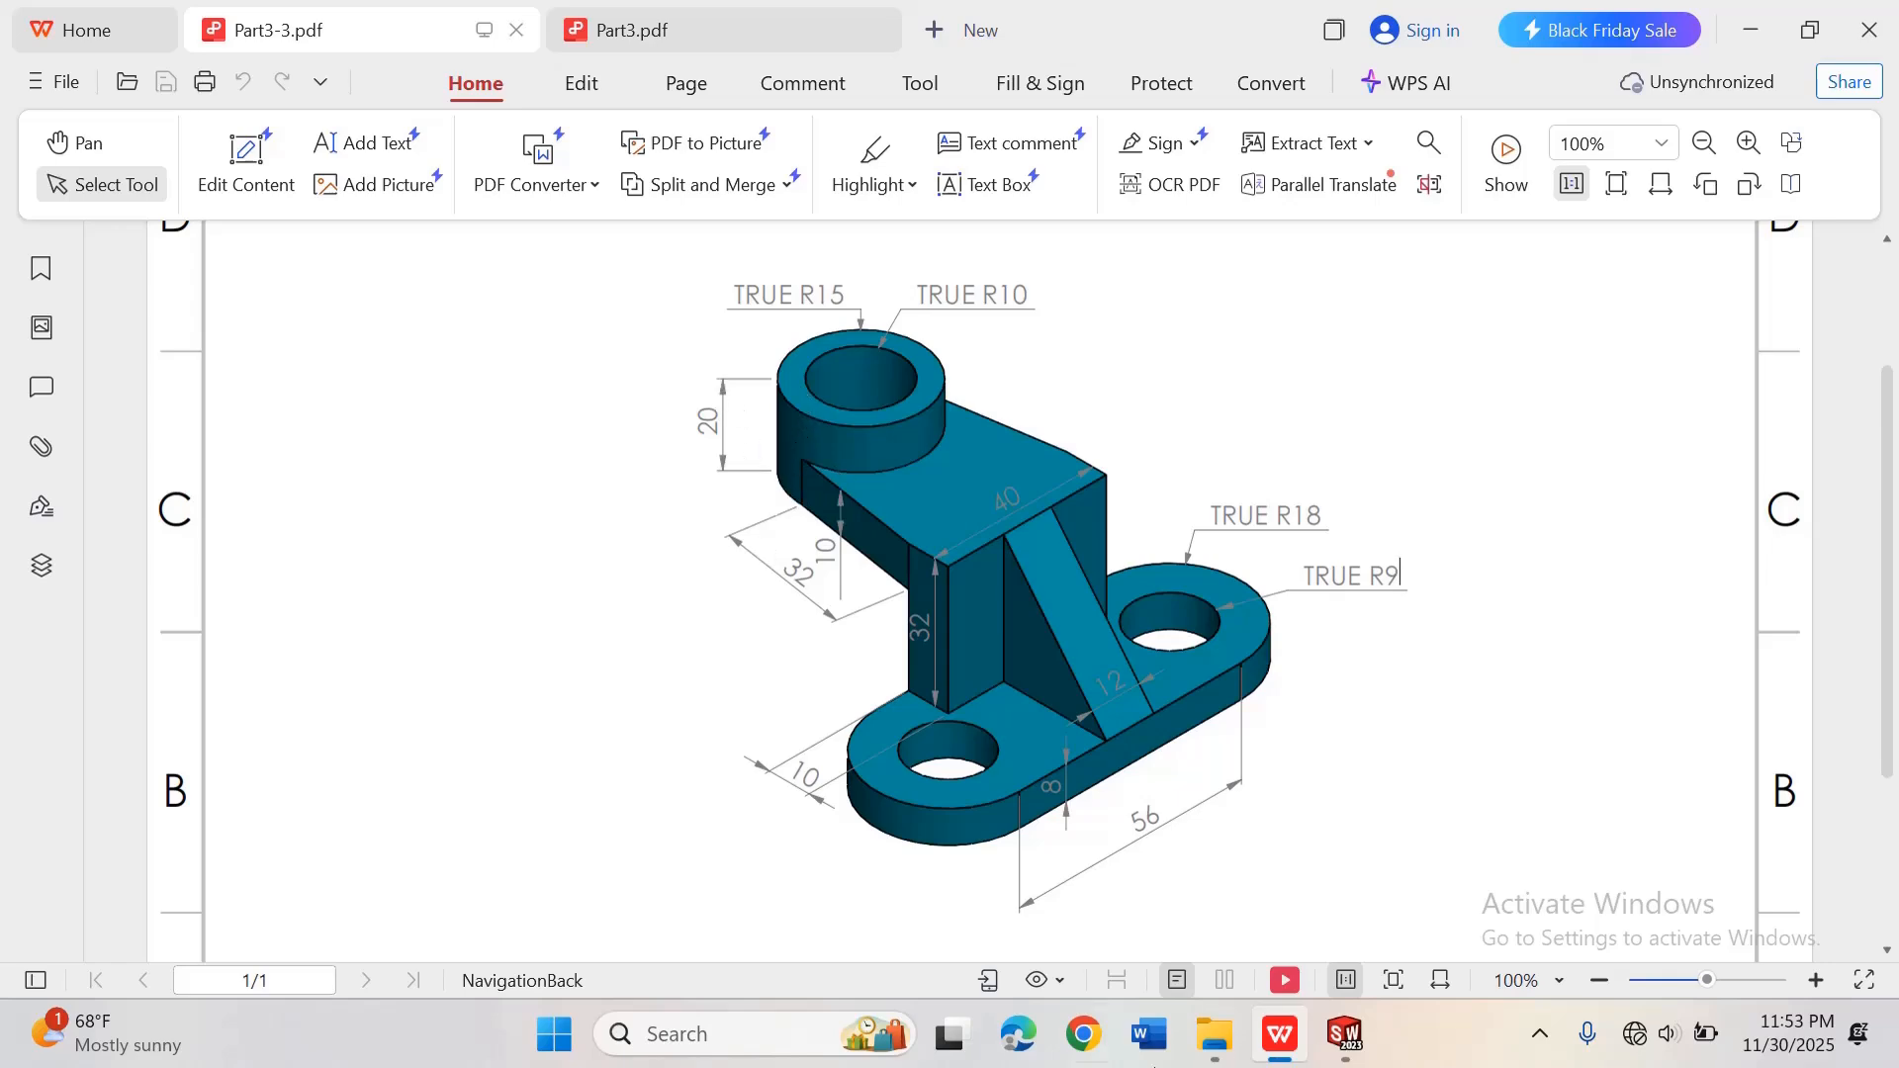
{"action": "left_click", "coordinate": [1349, 1041]}
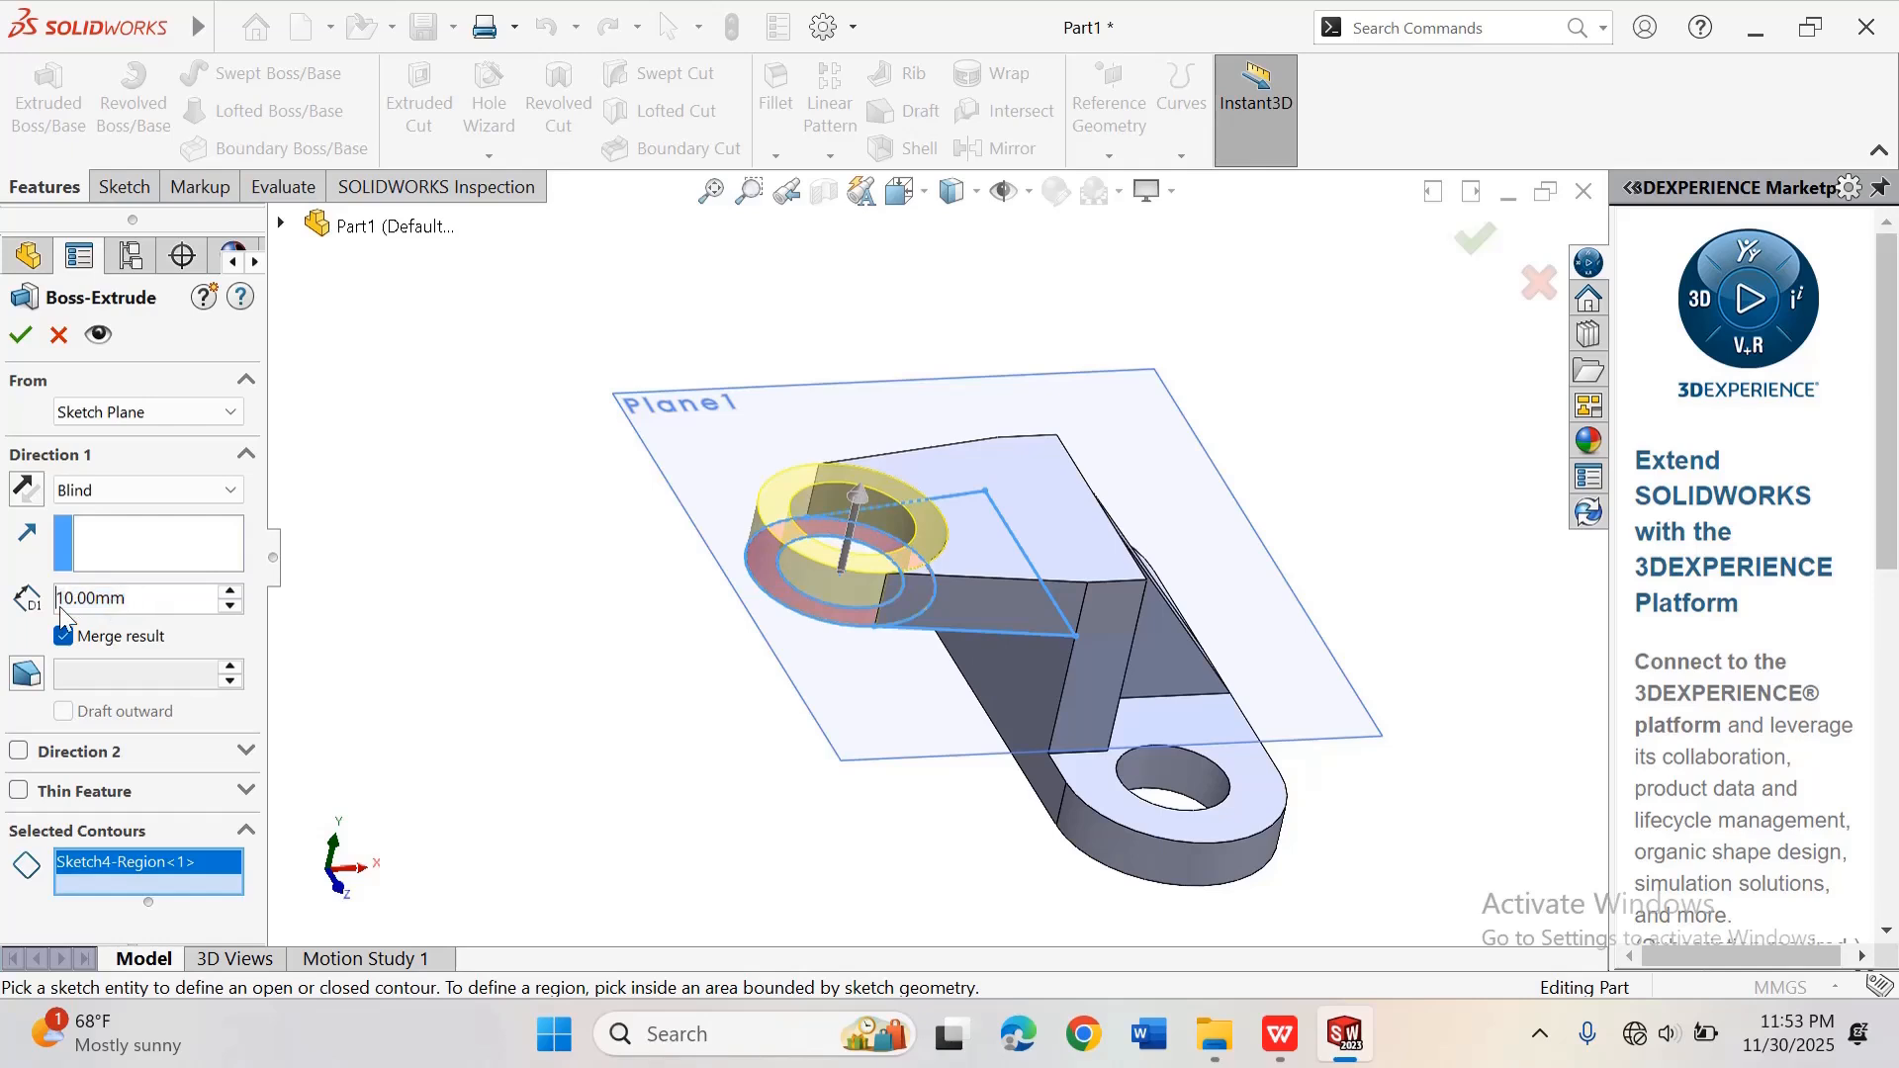
{"action": "type", "text": "2"}
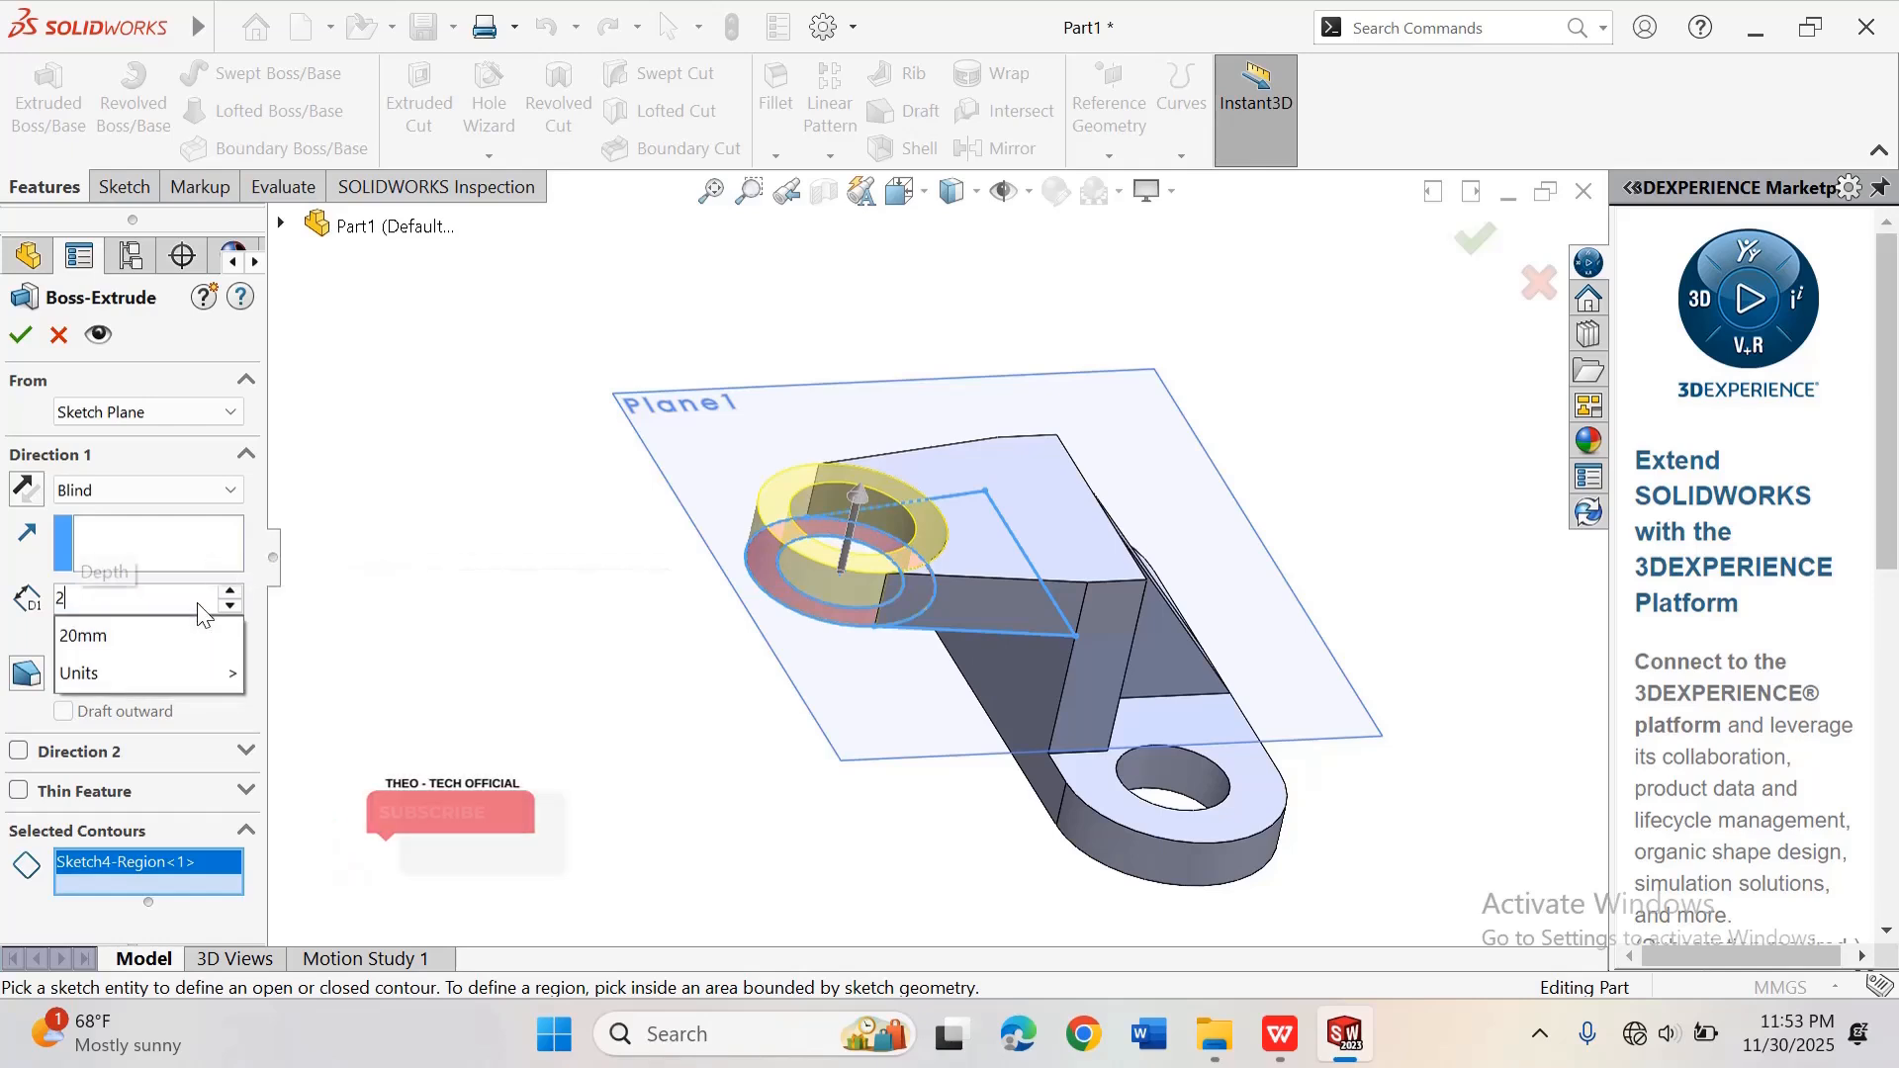
{"action": "type", "text": "0"}
{"action": "key", "text": "Return"}
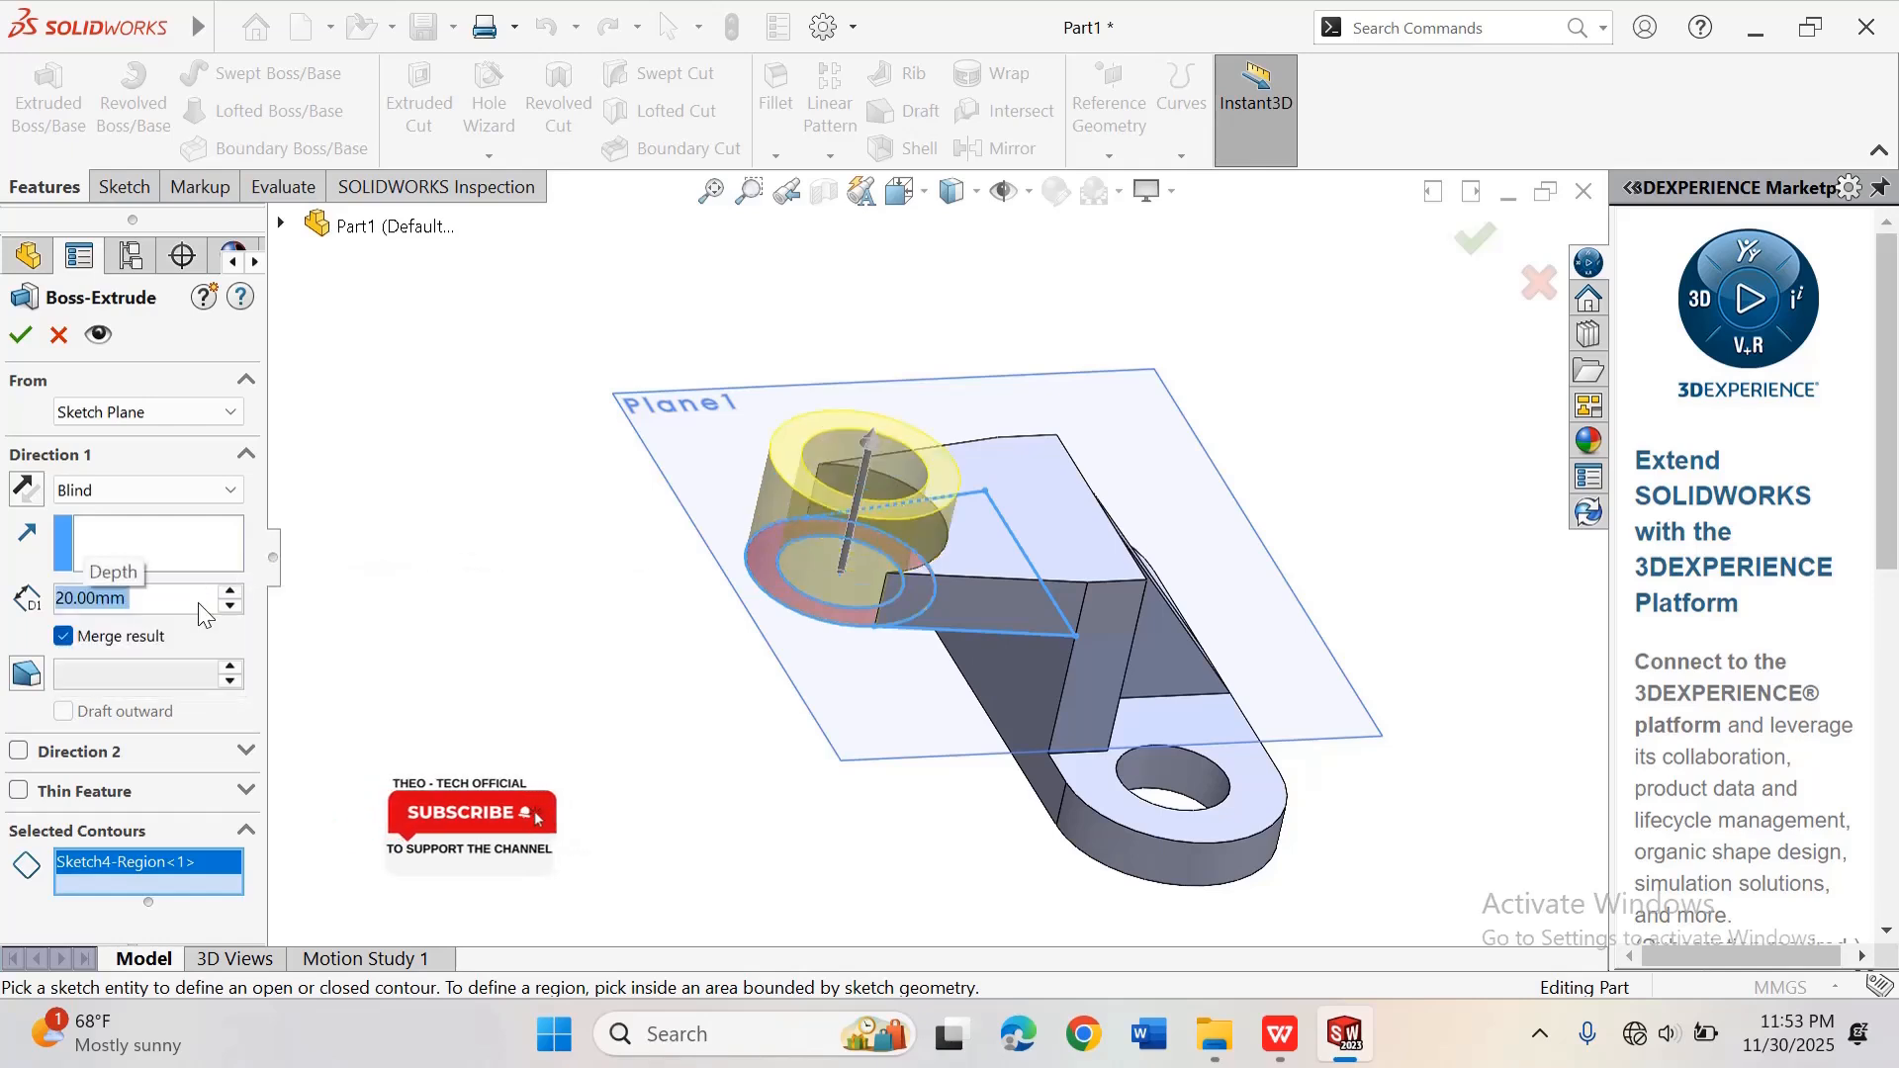
{"action": "left_click", "coordinate": [24, 336]}
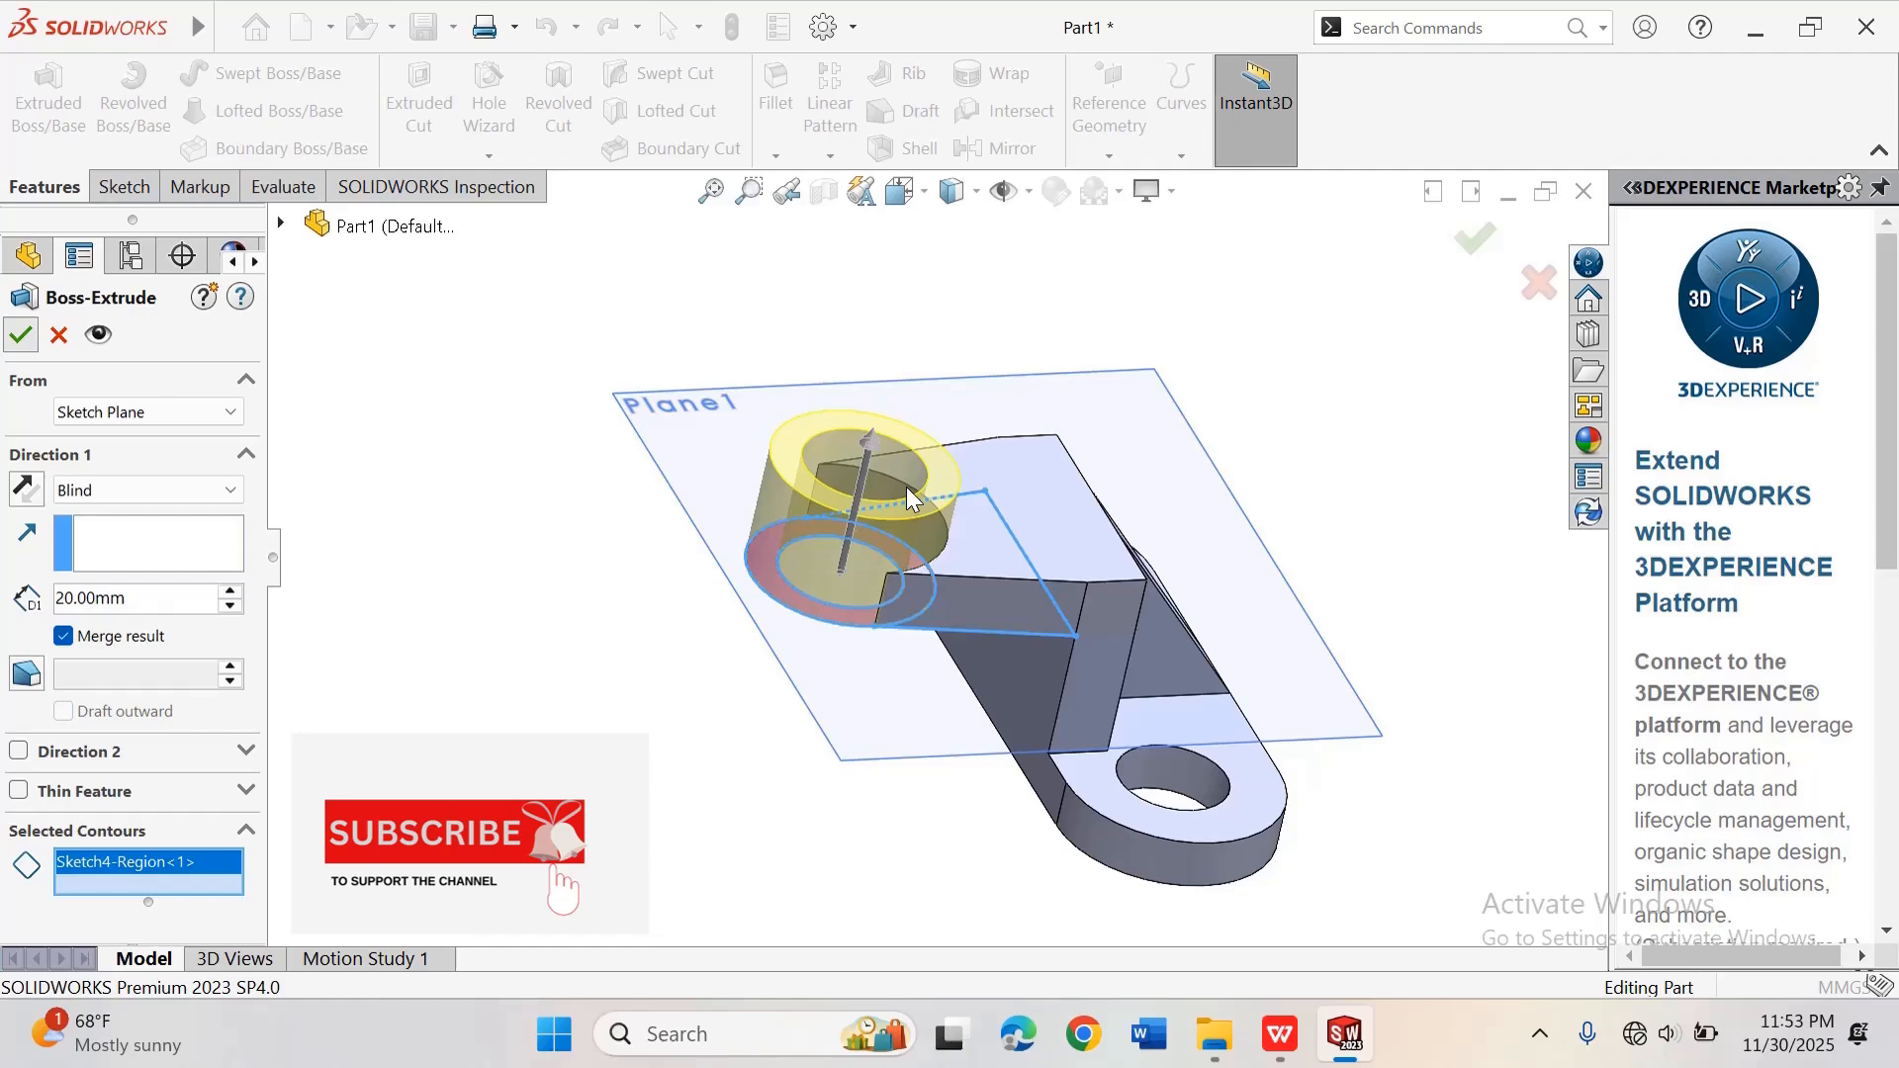
{"action": "right_click", "coordinate": [1289, 377]}
{"action": "mouse_move", "coordinate": [1385, 431]}
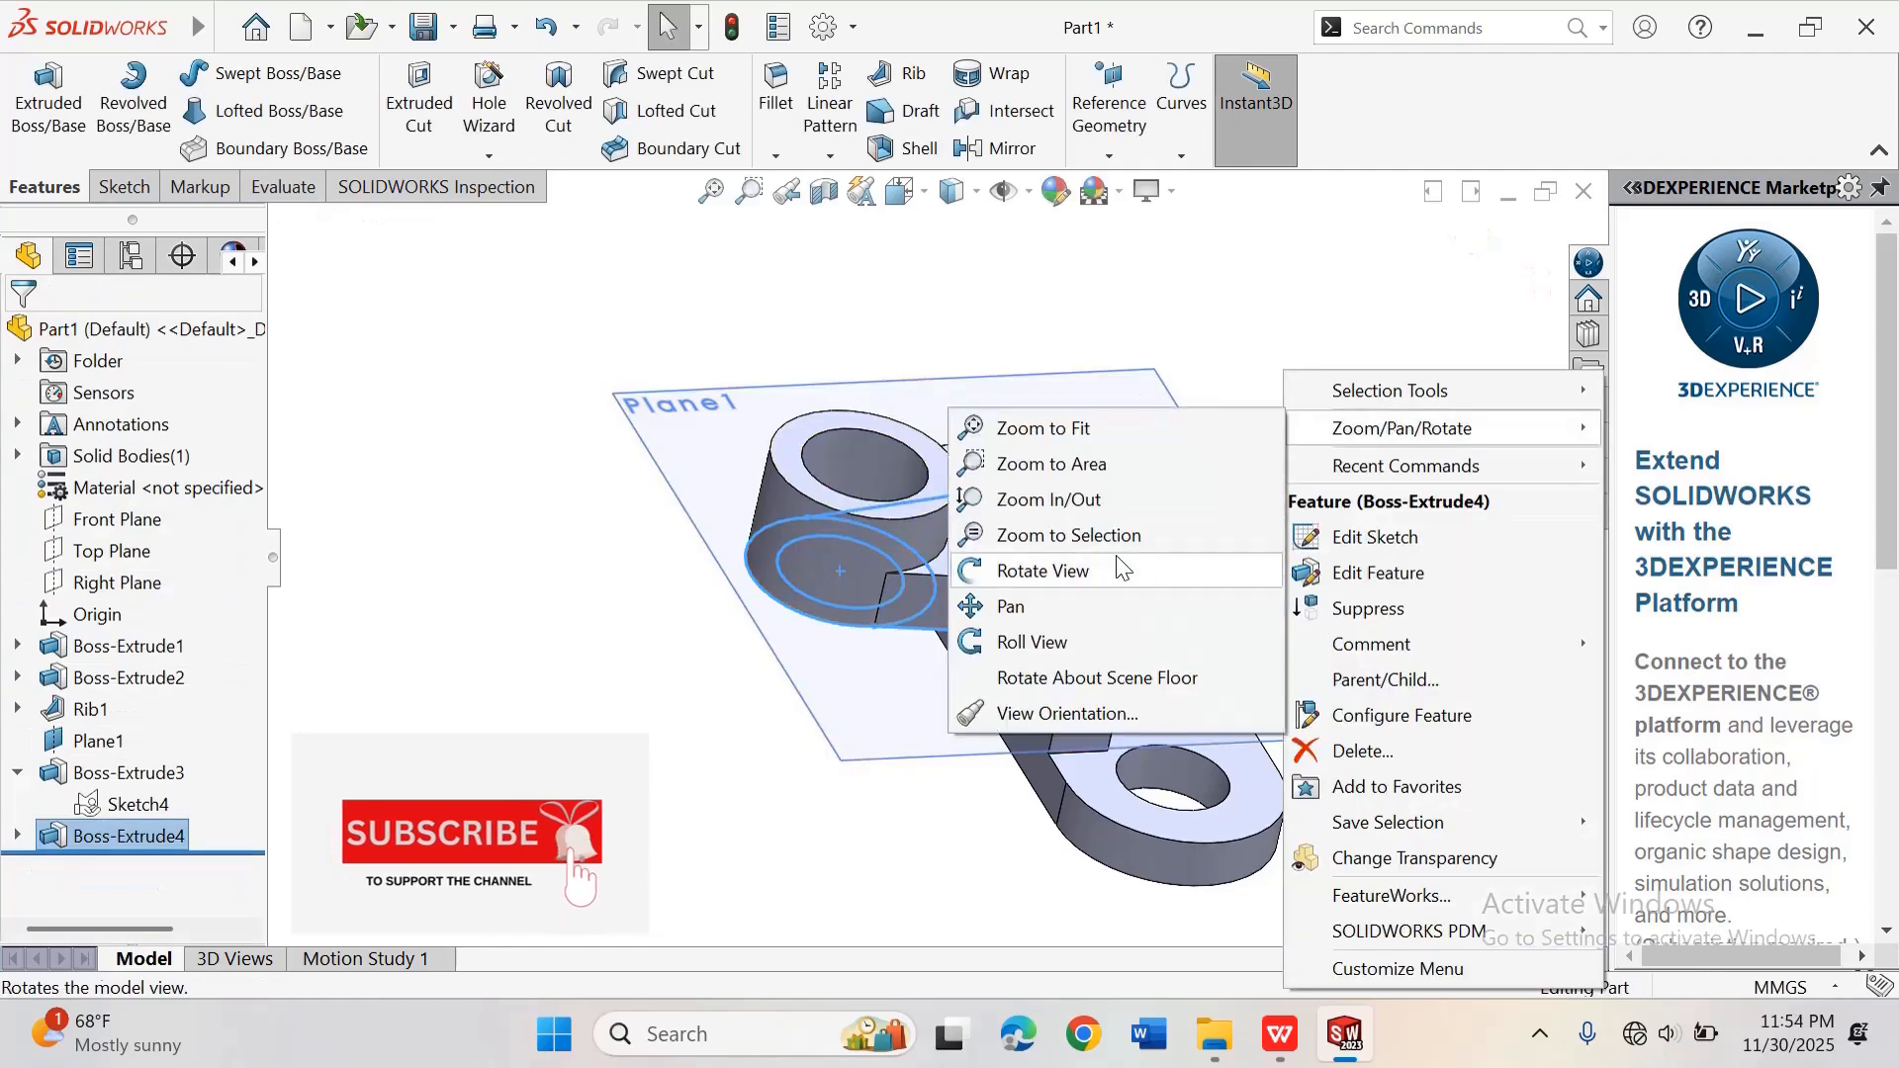
{"action": "left_click", "coordinate": [1089, 570]}
{"action": "left_click_drag", "start_coordinate": [1265, 485], "coordinate": [1314, 401]}
{"action": "right_click", "coordinate": [1276, 407]}
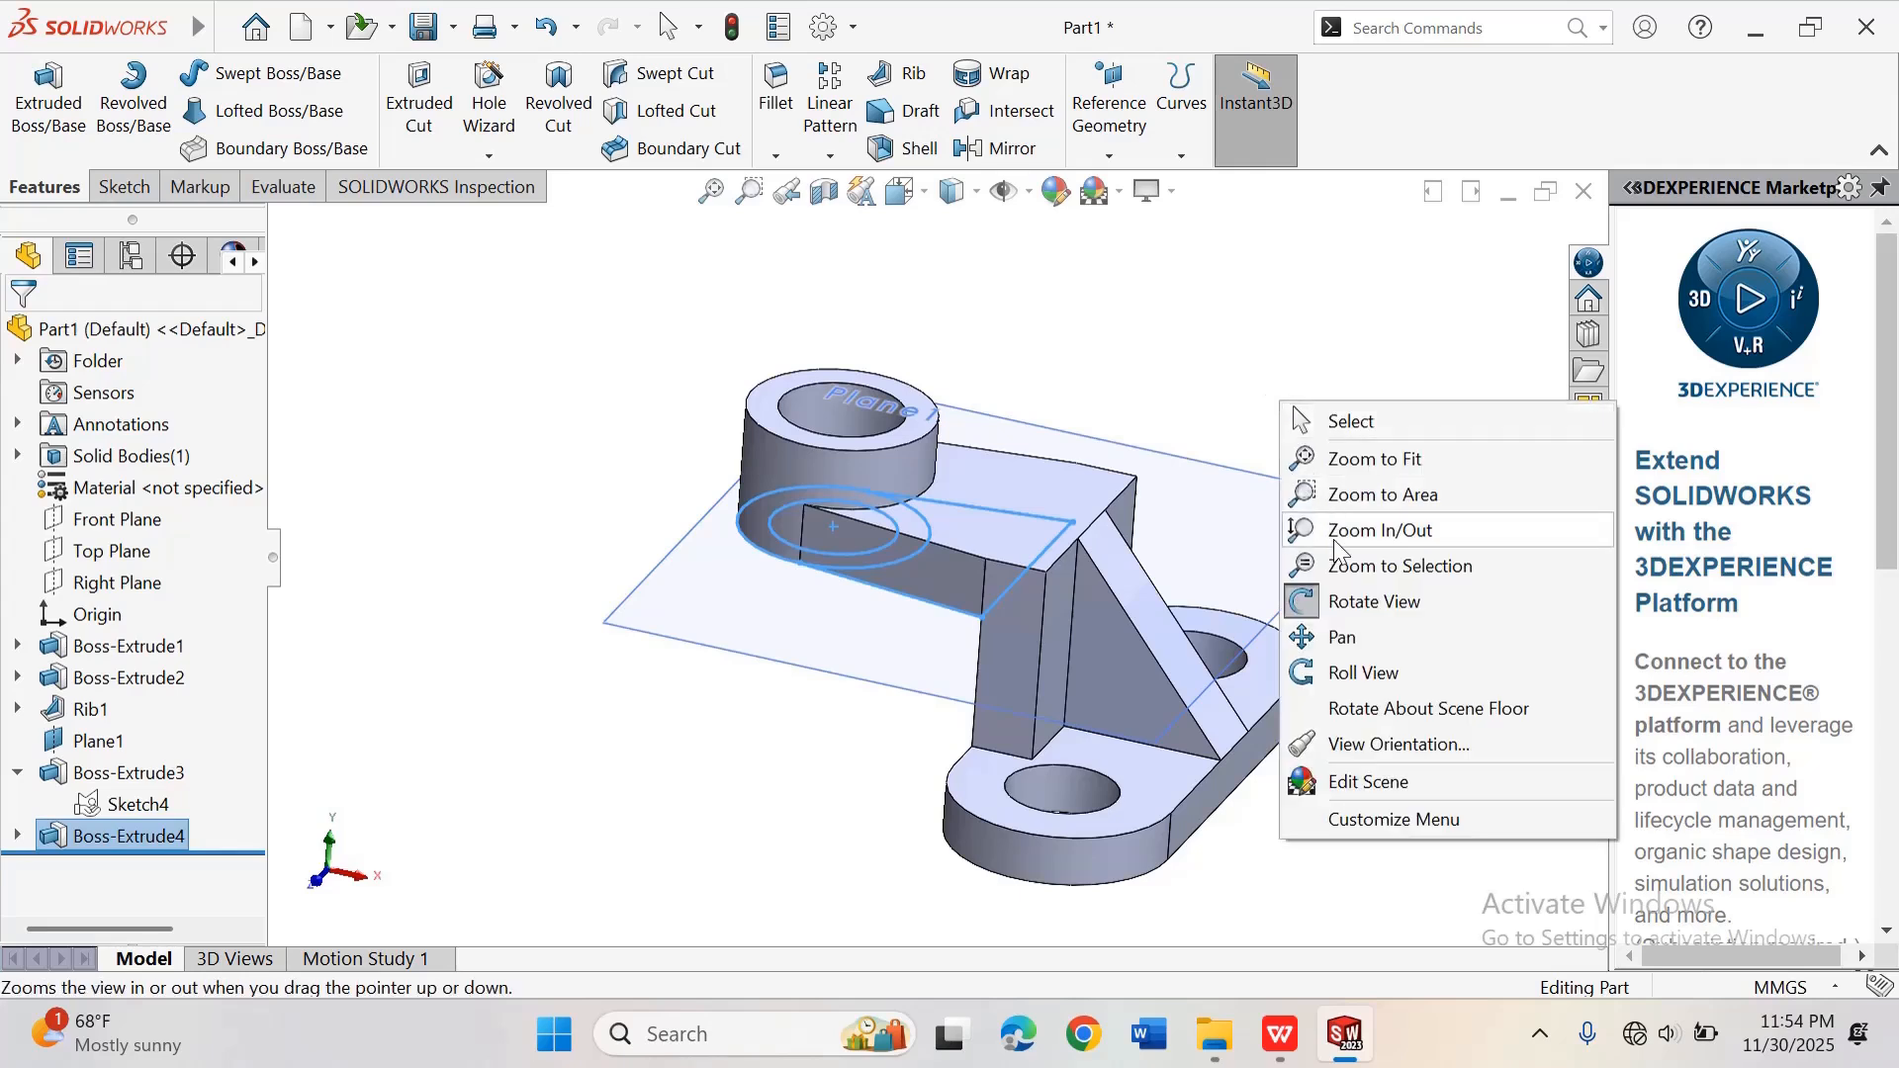
Step: Hide the offset reference plane and show the finished bracket in the isometric view
{"action": "left_click", "coordinate": [1293, 597]}
{"action": "left_click", "coordinate": [1299, 535]}
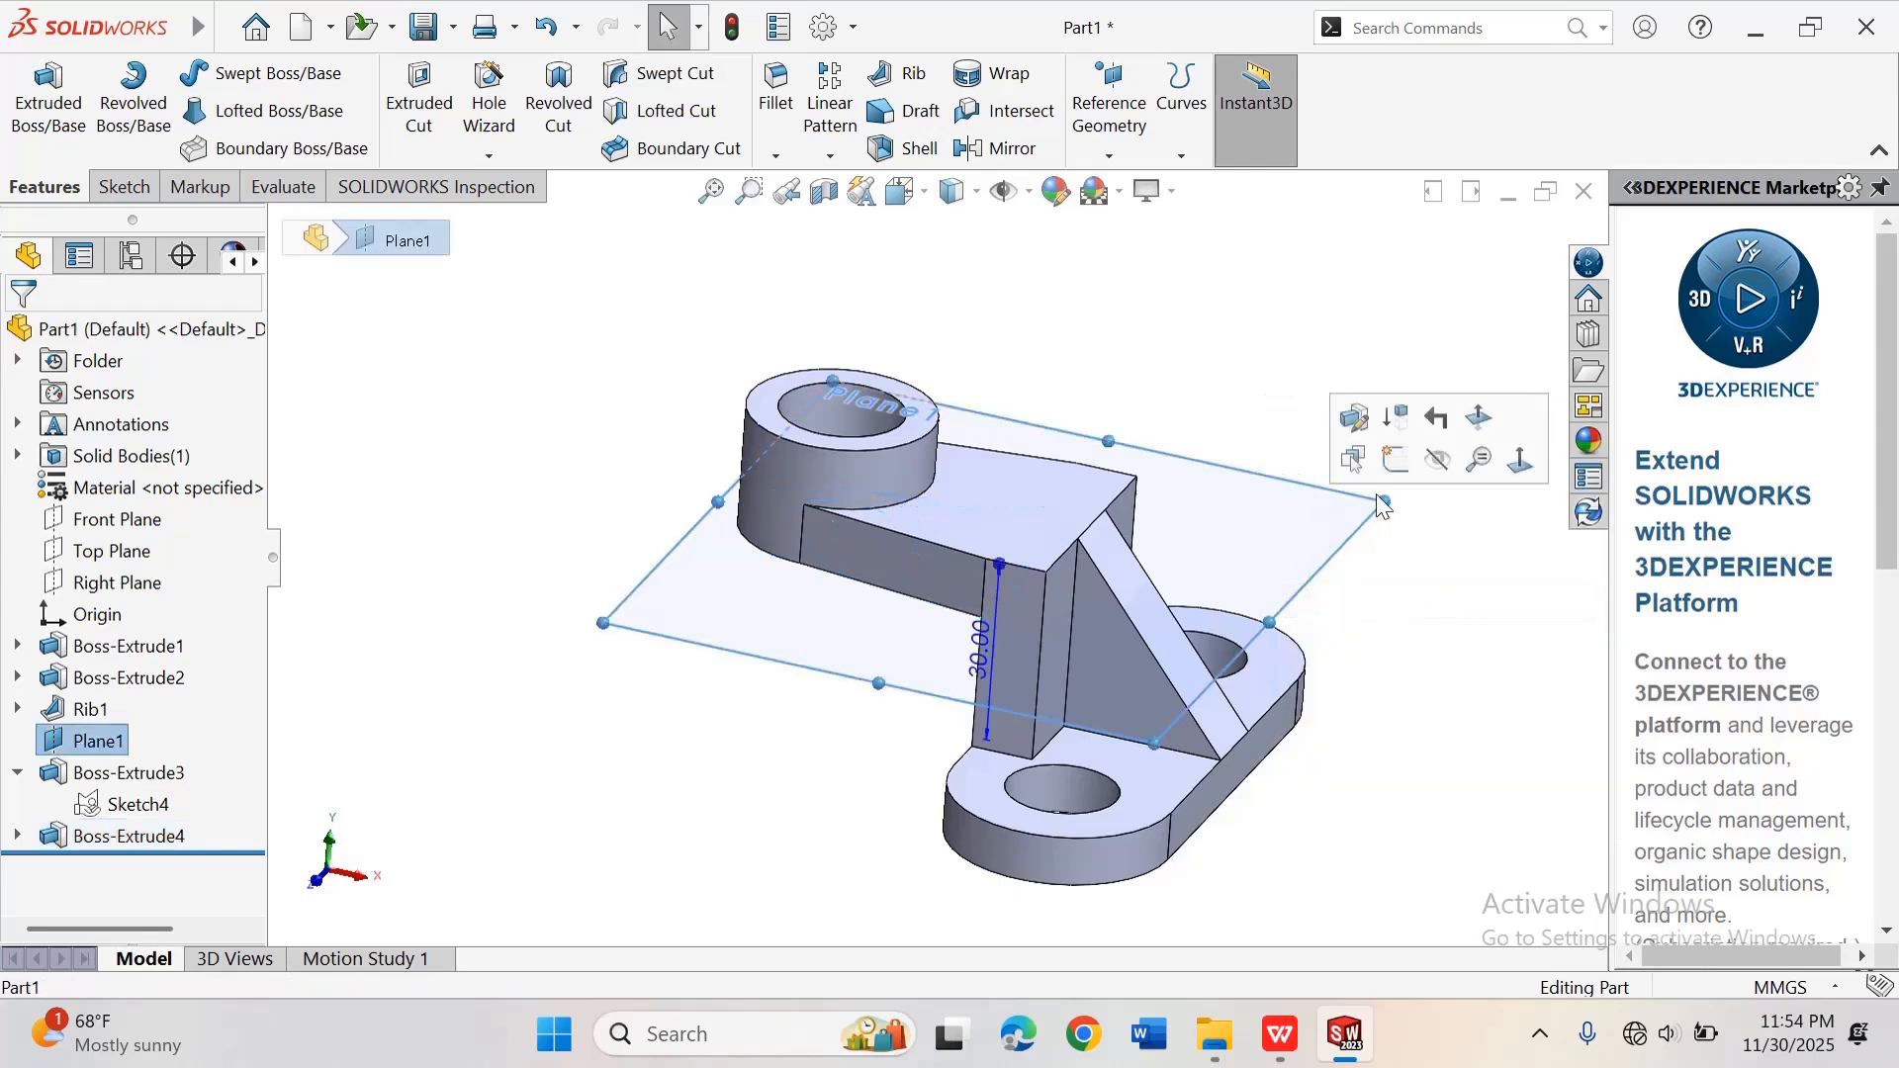
{"action": "left_click", "coordinate": [1439, 460]}
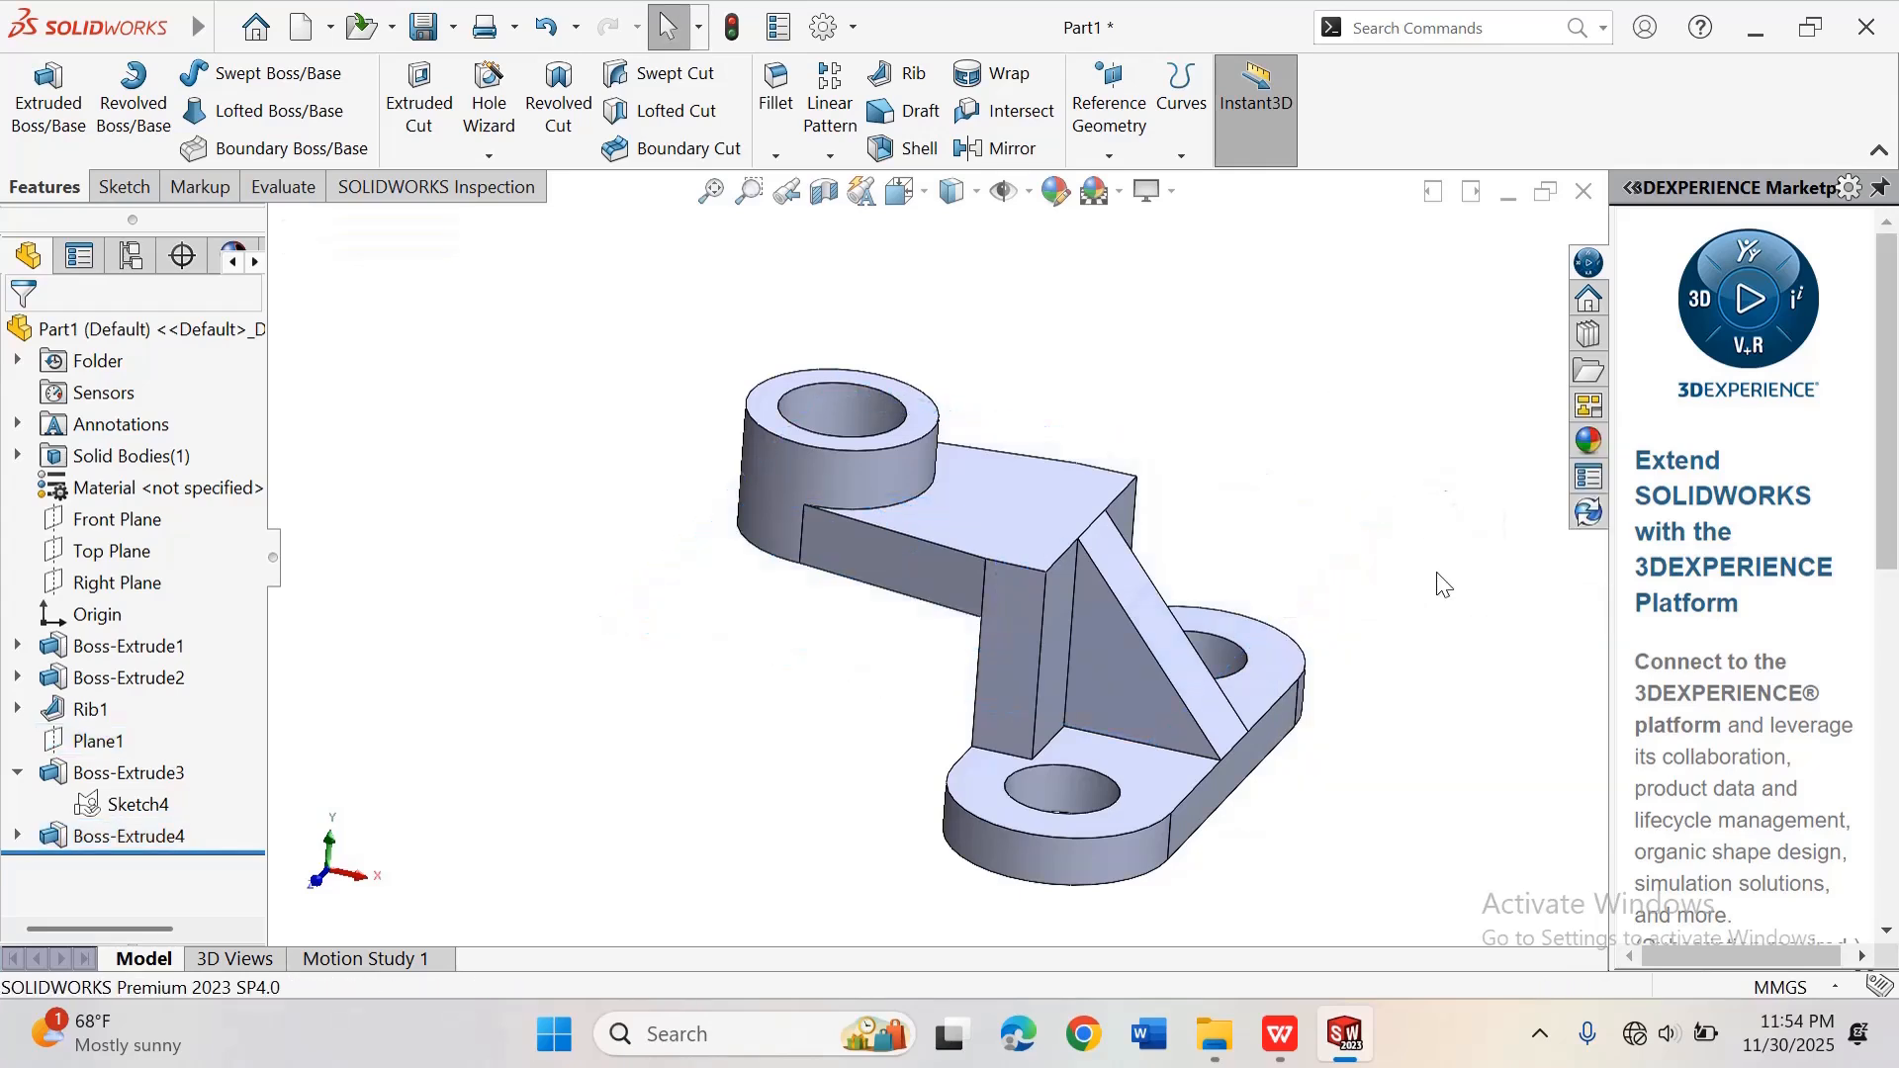
{"action": "scroll", "coordinate": [1306, 498], "scroll_direction": "up", "scroll_amount": 2}
{"action": "scroll", "coordinate": [1306, 497], "scroll_direction": "down", "scroll_amount": 2}
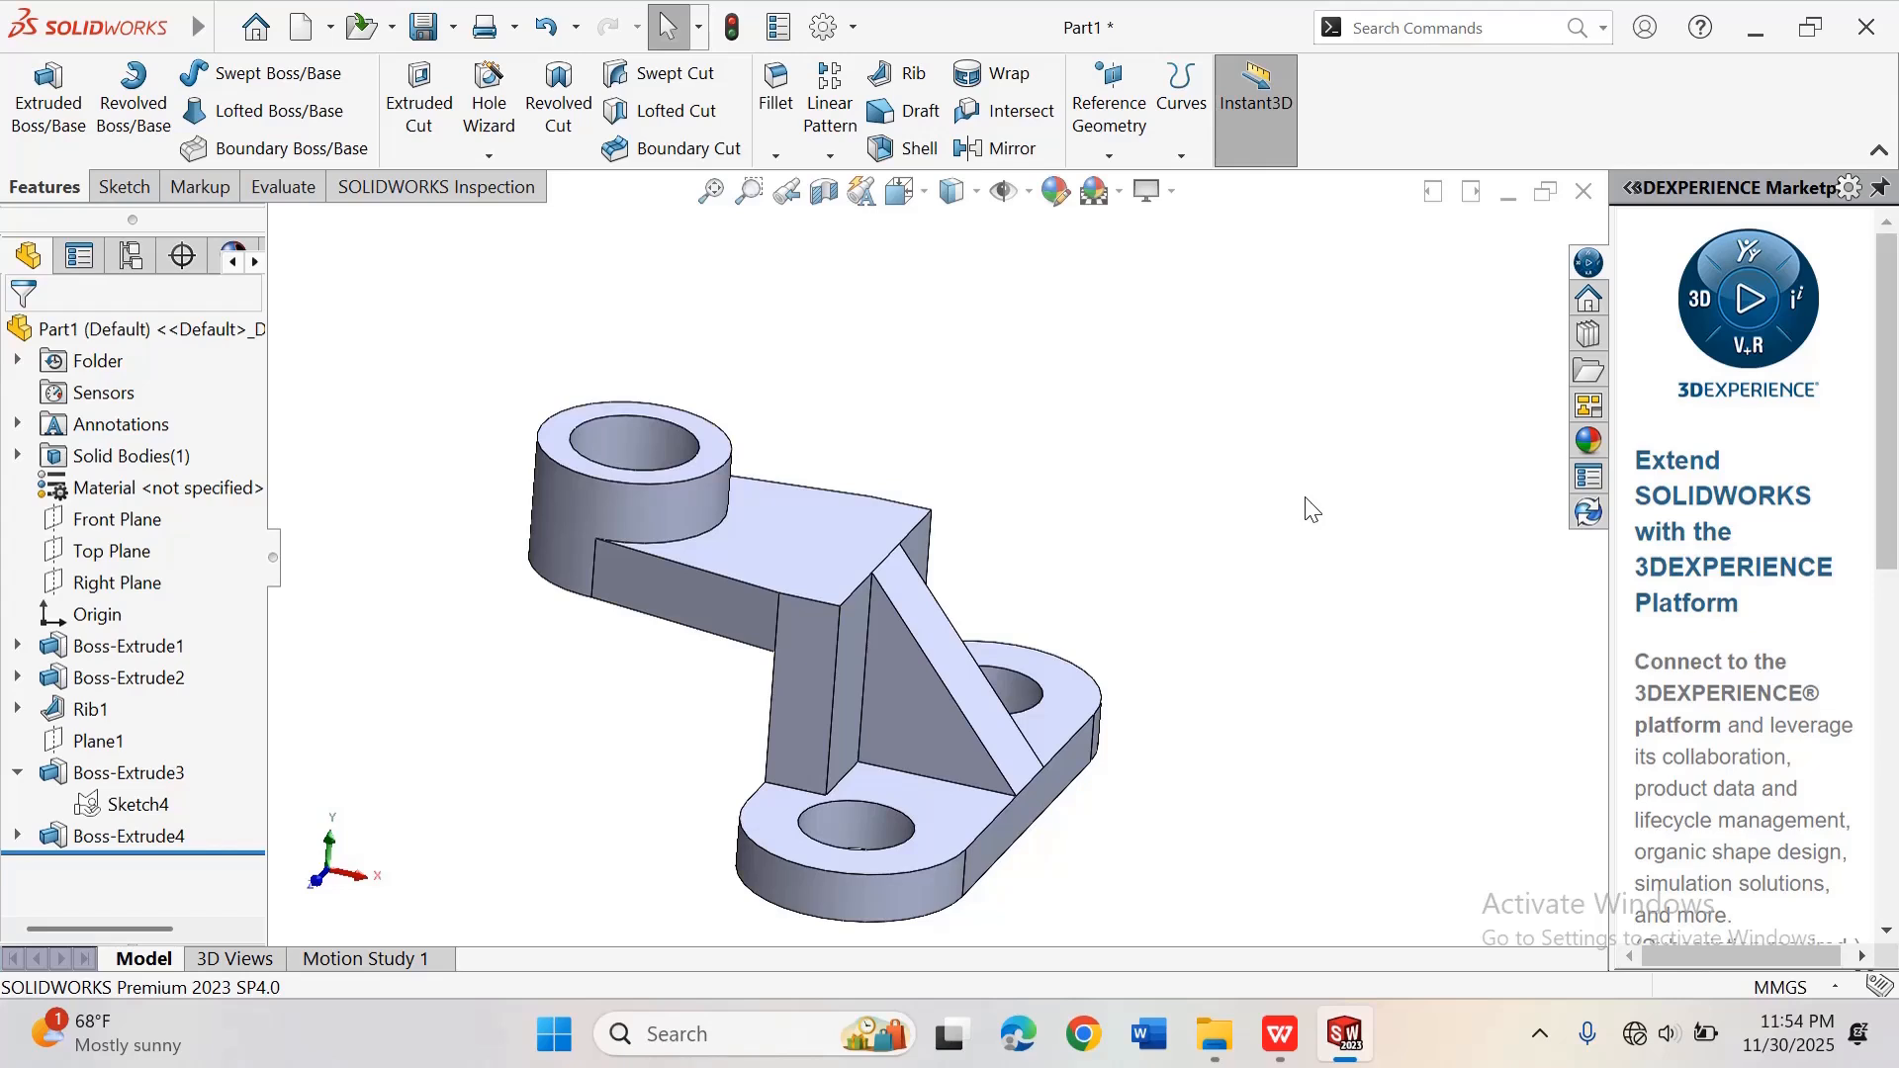
{"action": "key", "text": "ctrl+7"}
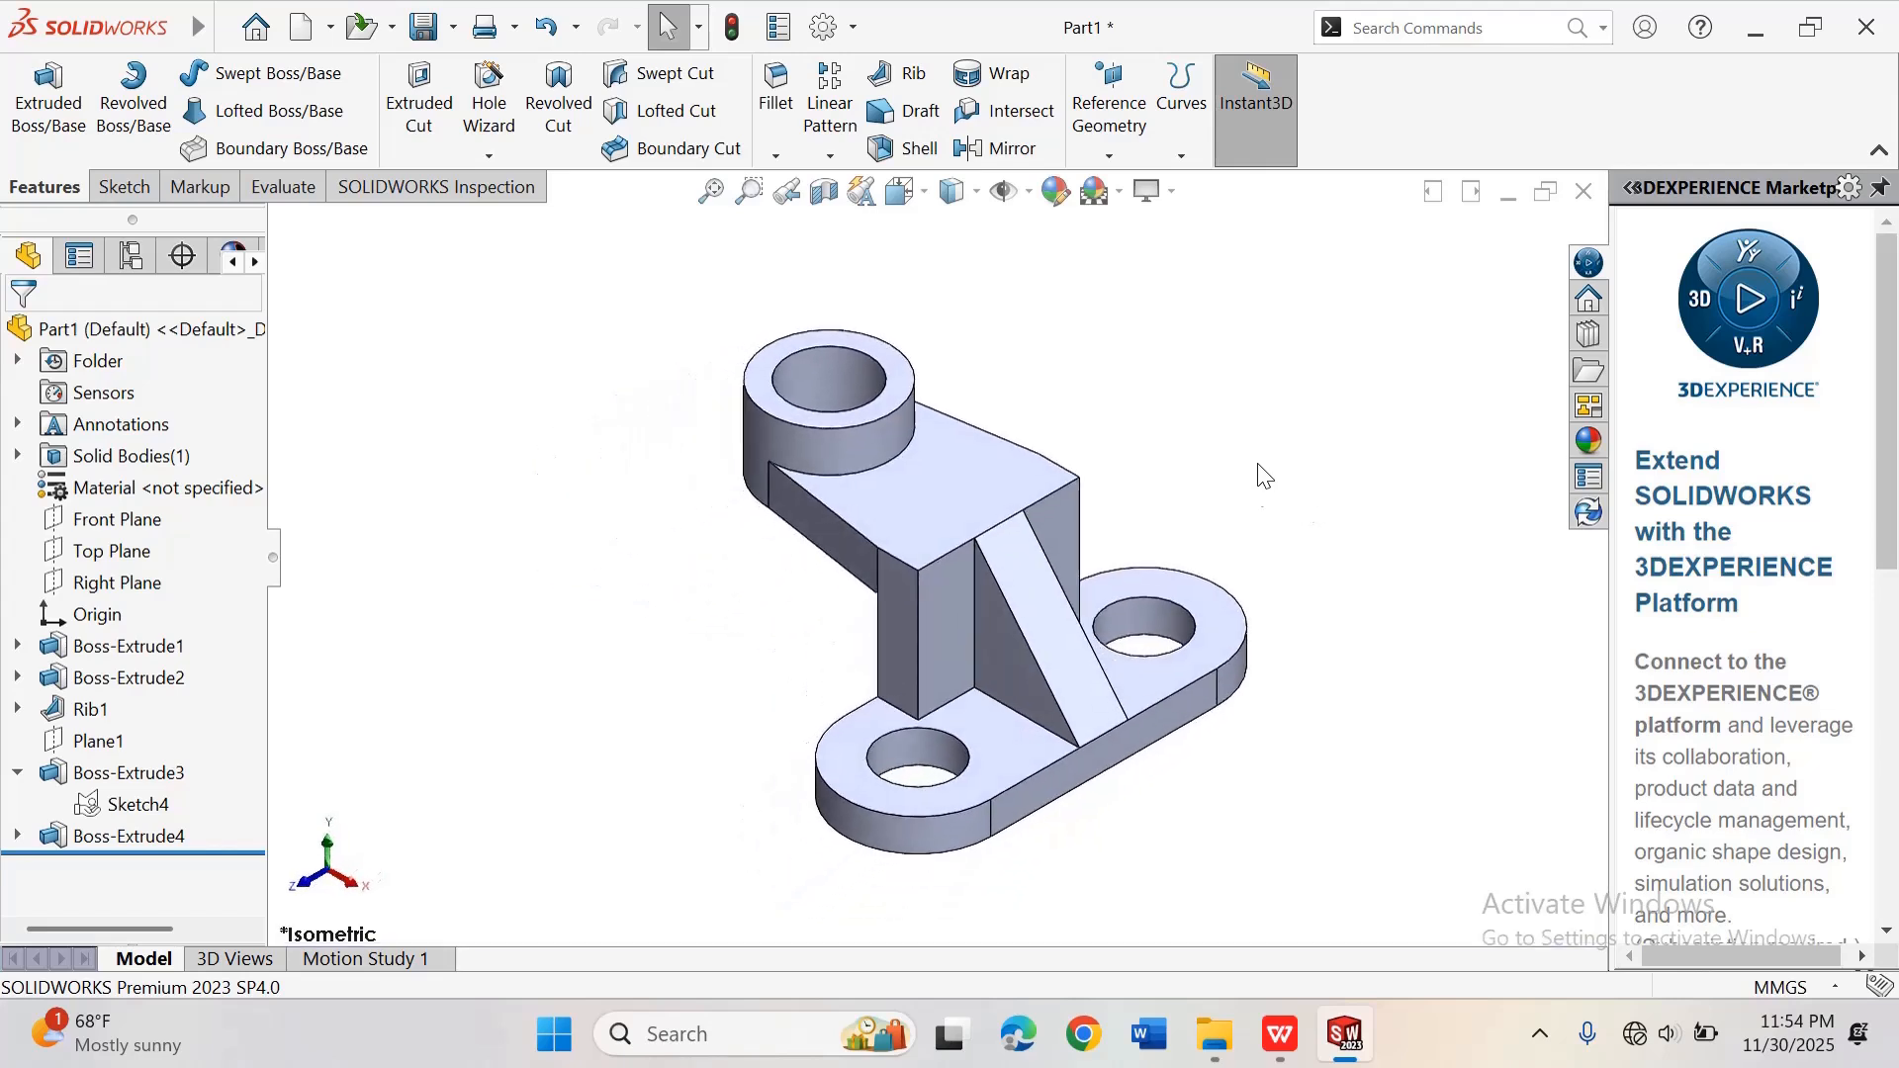
{"action": "scroll", "coordinate": [1053, 554], "scroll_direction": "down", "scroll_amount": 2}
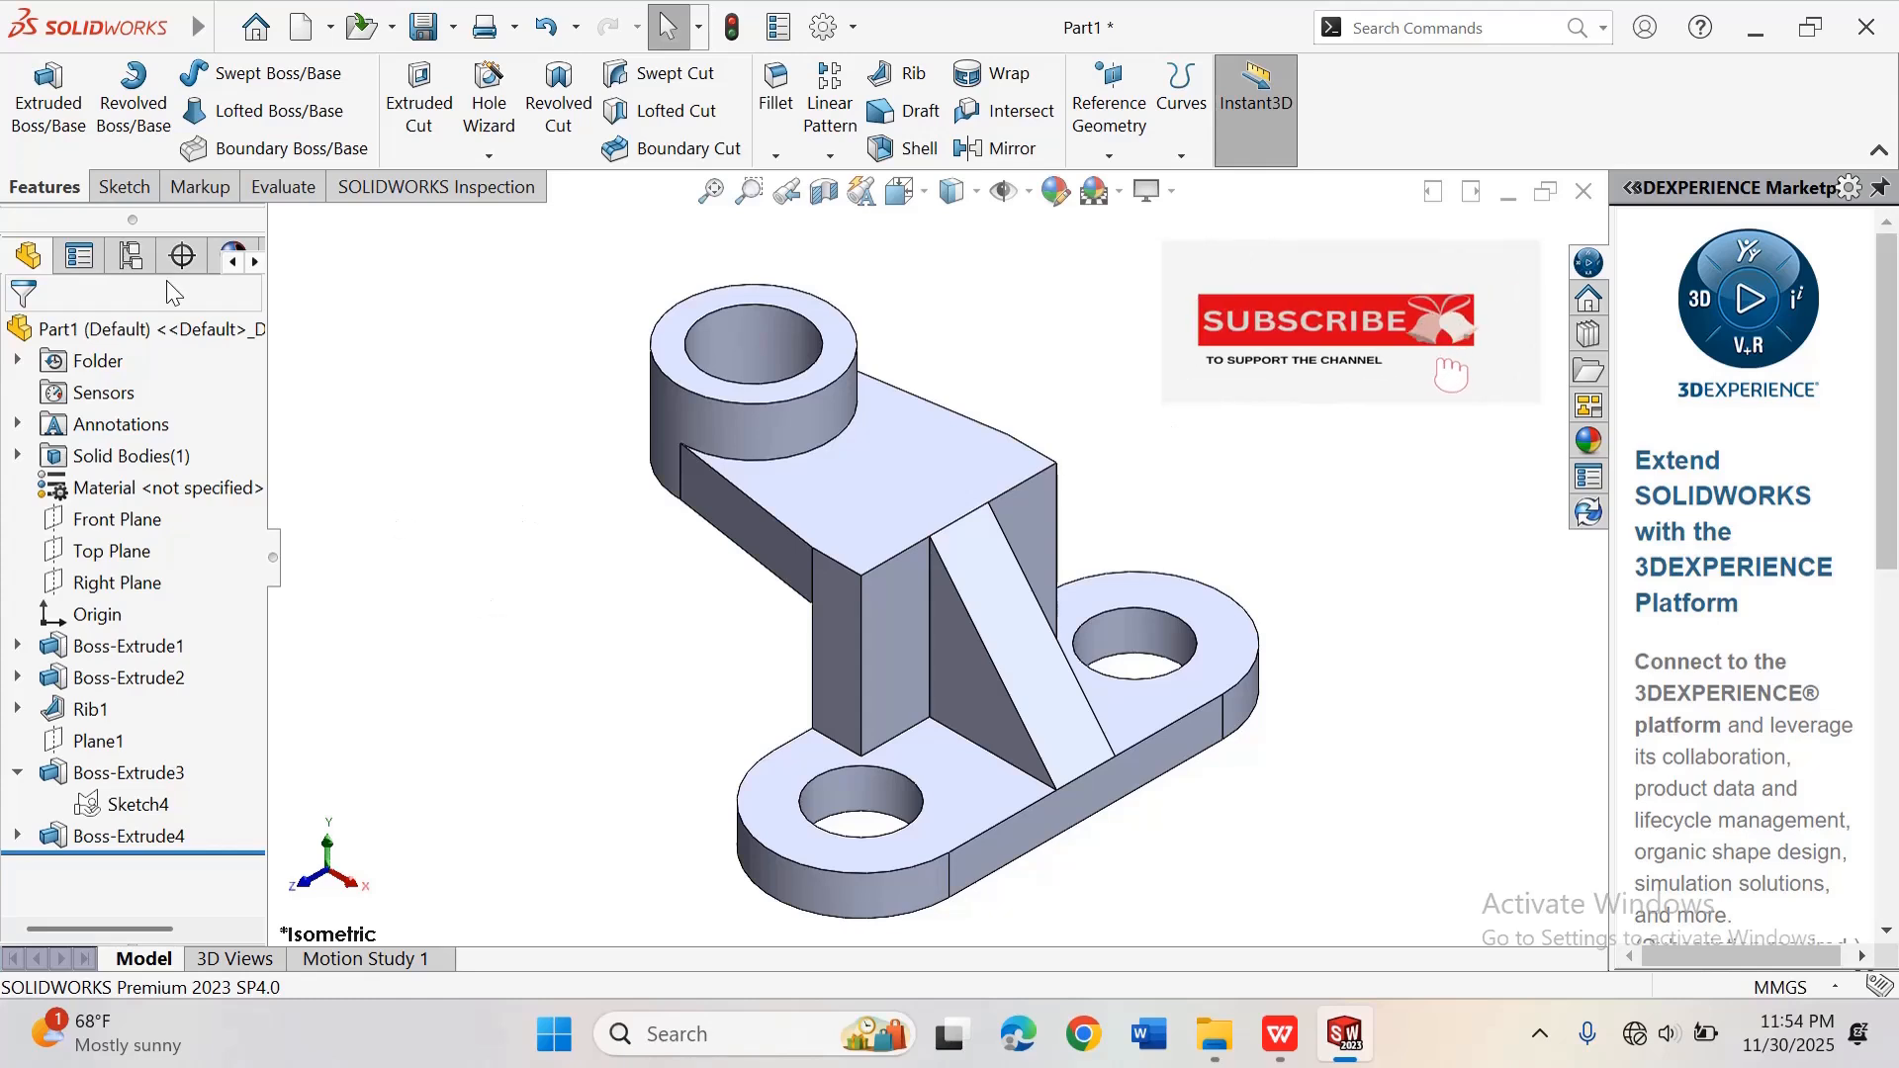
Step: Apply a dark teal color appearance to the whole part and dismiss the resource monitor notification
{"action": "left_click", "coordinate": [139, 328]}
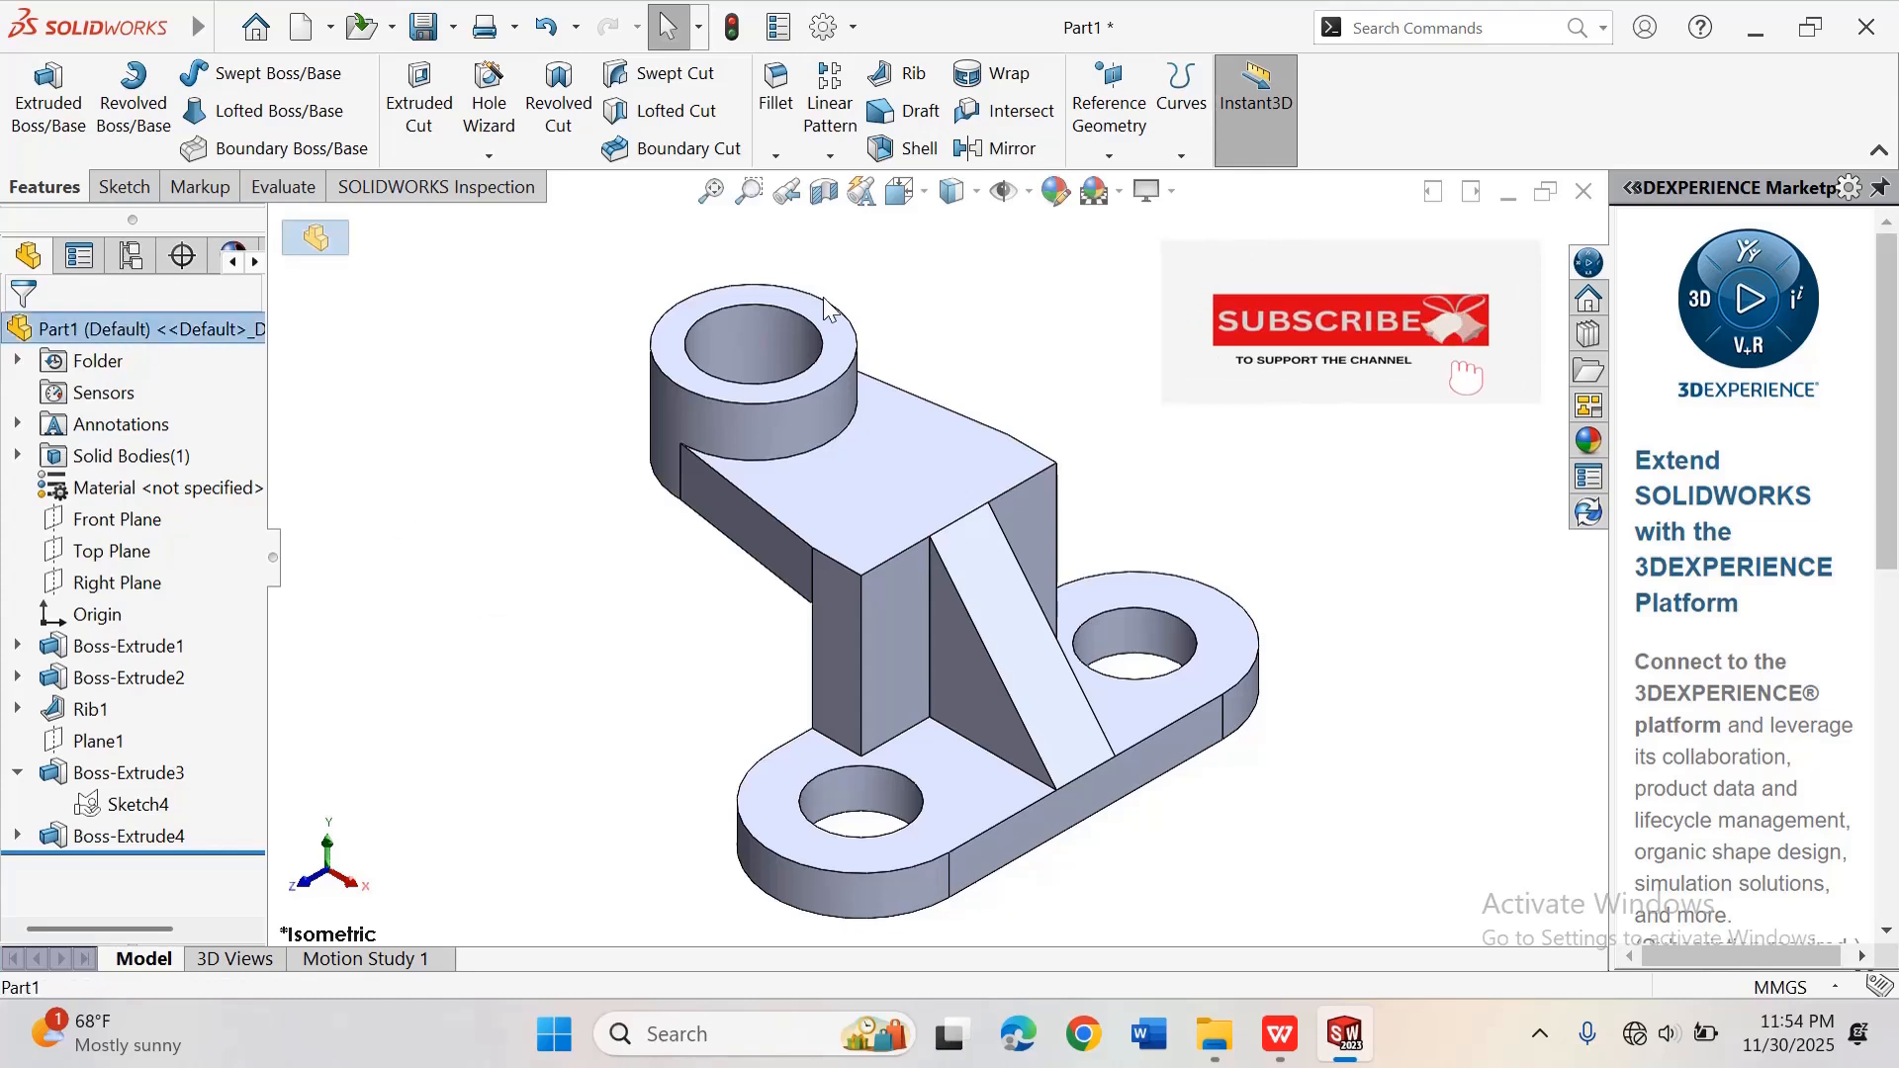
{"action": "left_click", "coordinate": [1063, 194]}
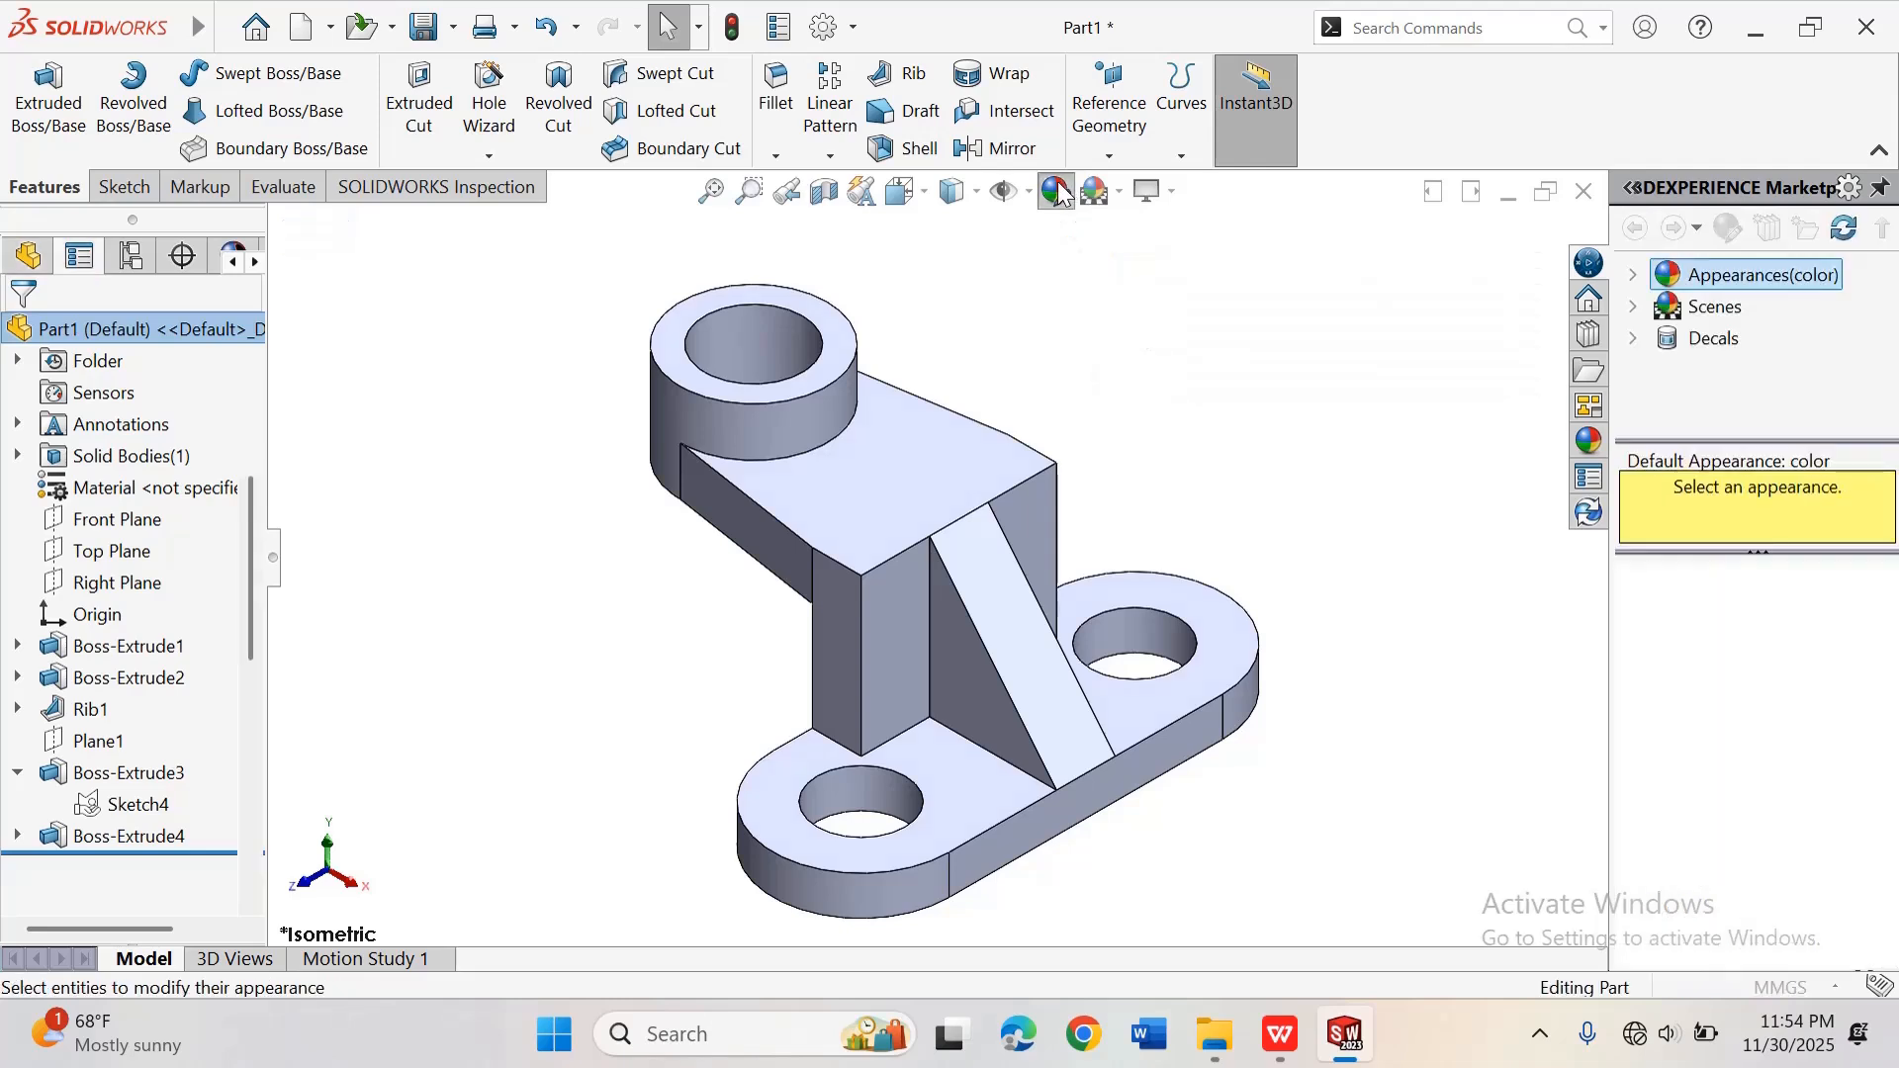
{"action": "left_click_drag", "start_coordinate": [248, 534], "coordinate": [273, 654]}
{"action": "left_click", "coordinate": [139, 616]}
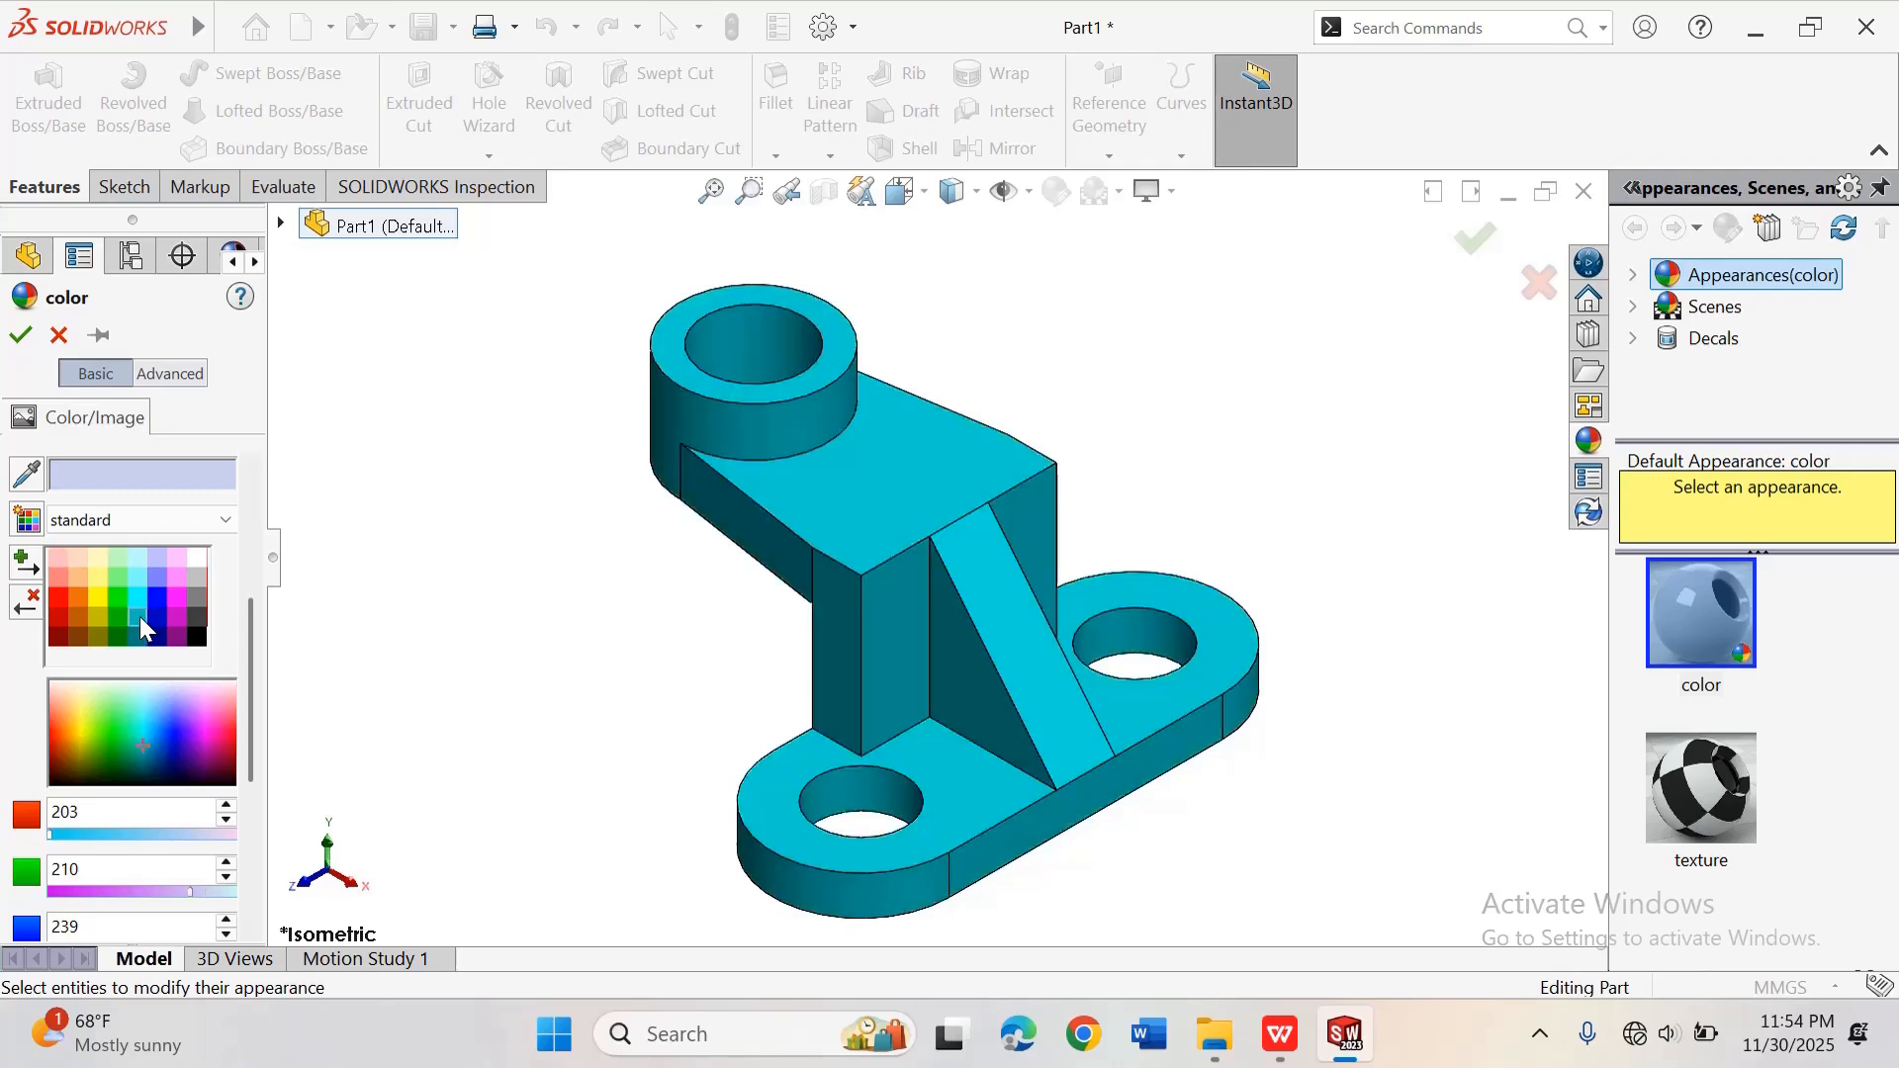
{"action": "left_click", "coordinate": [144, 765]}
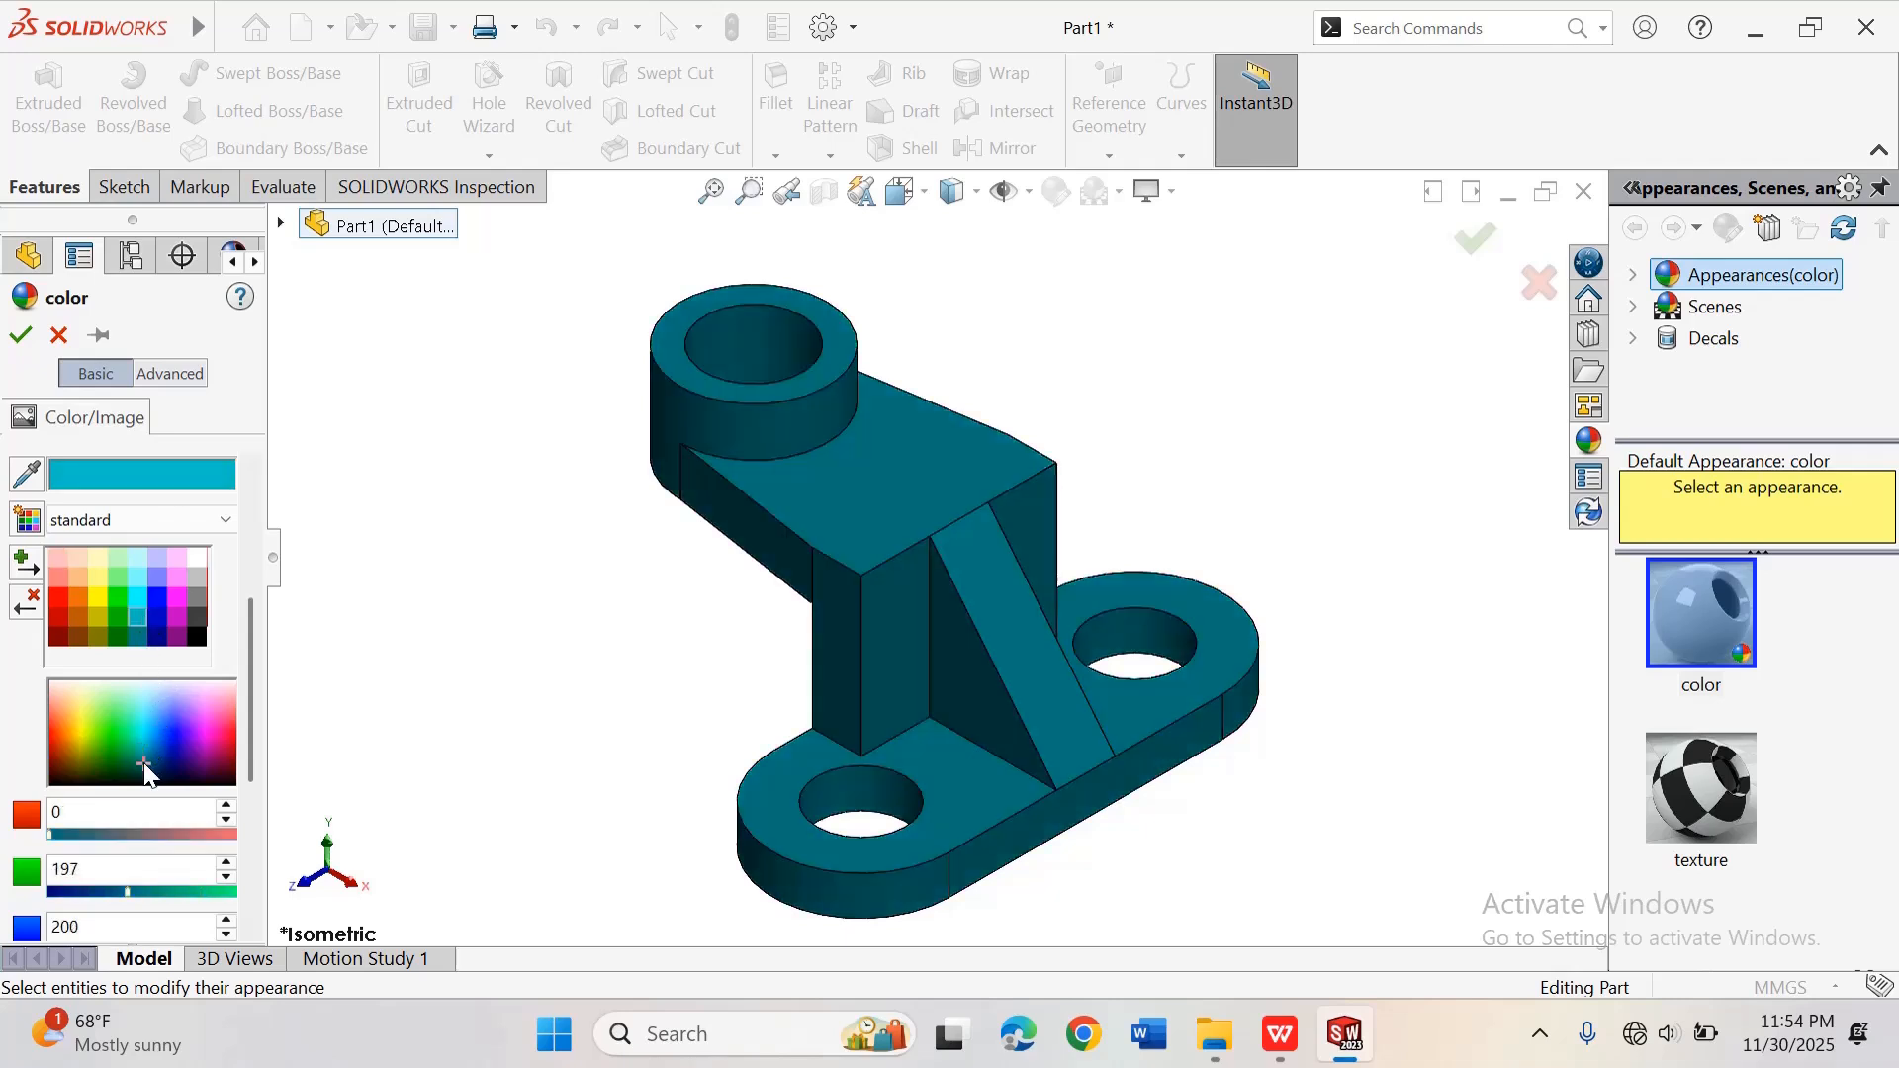
{"action": "left_click_drag", "start_coordinate": [144, 765], "coordinate": [144, 759]}
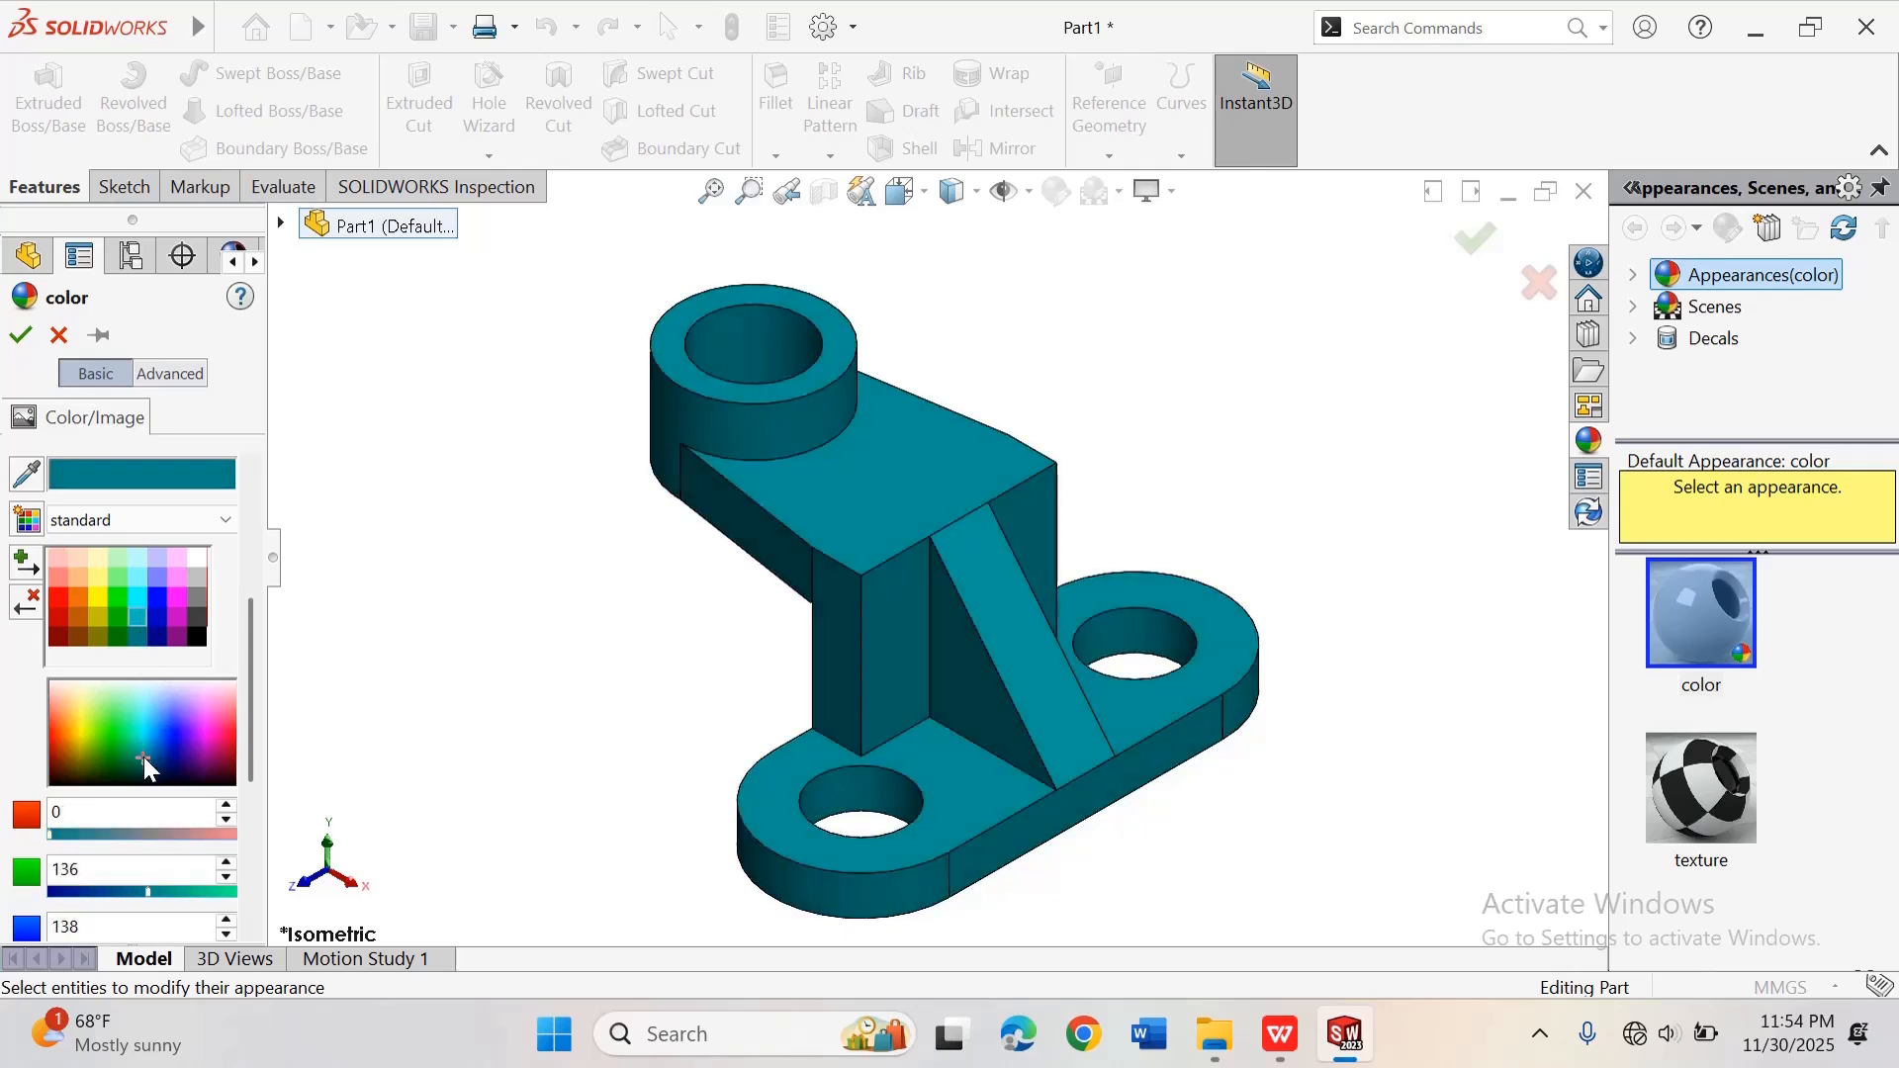
{"action": "left_click", "coordinate": [19, 334]}
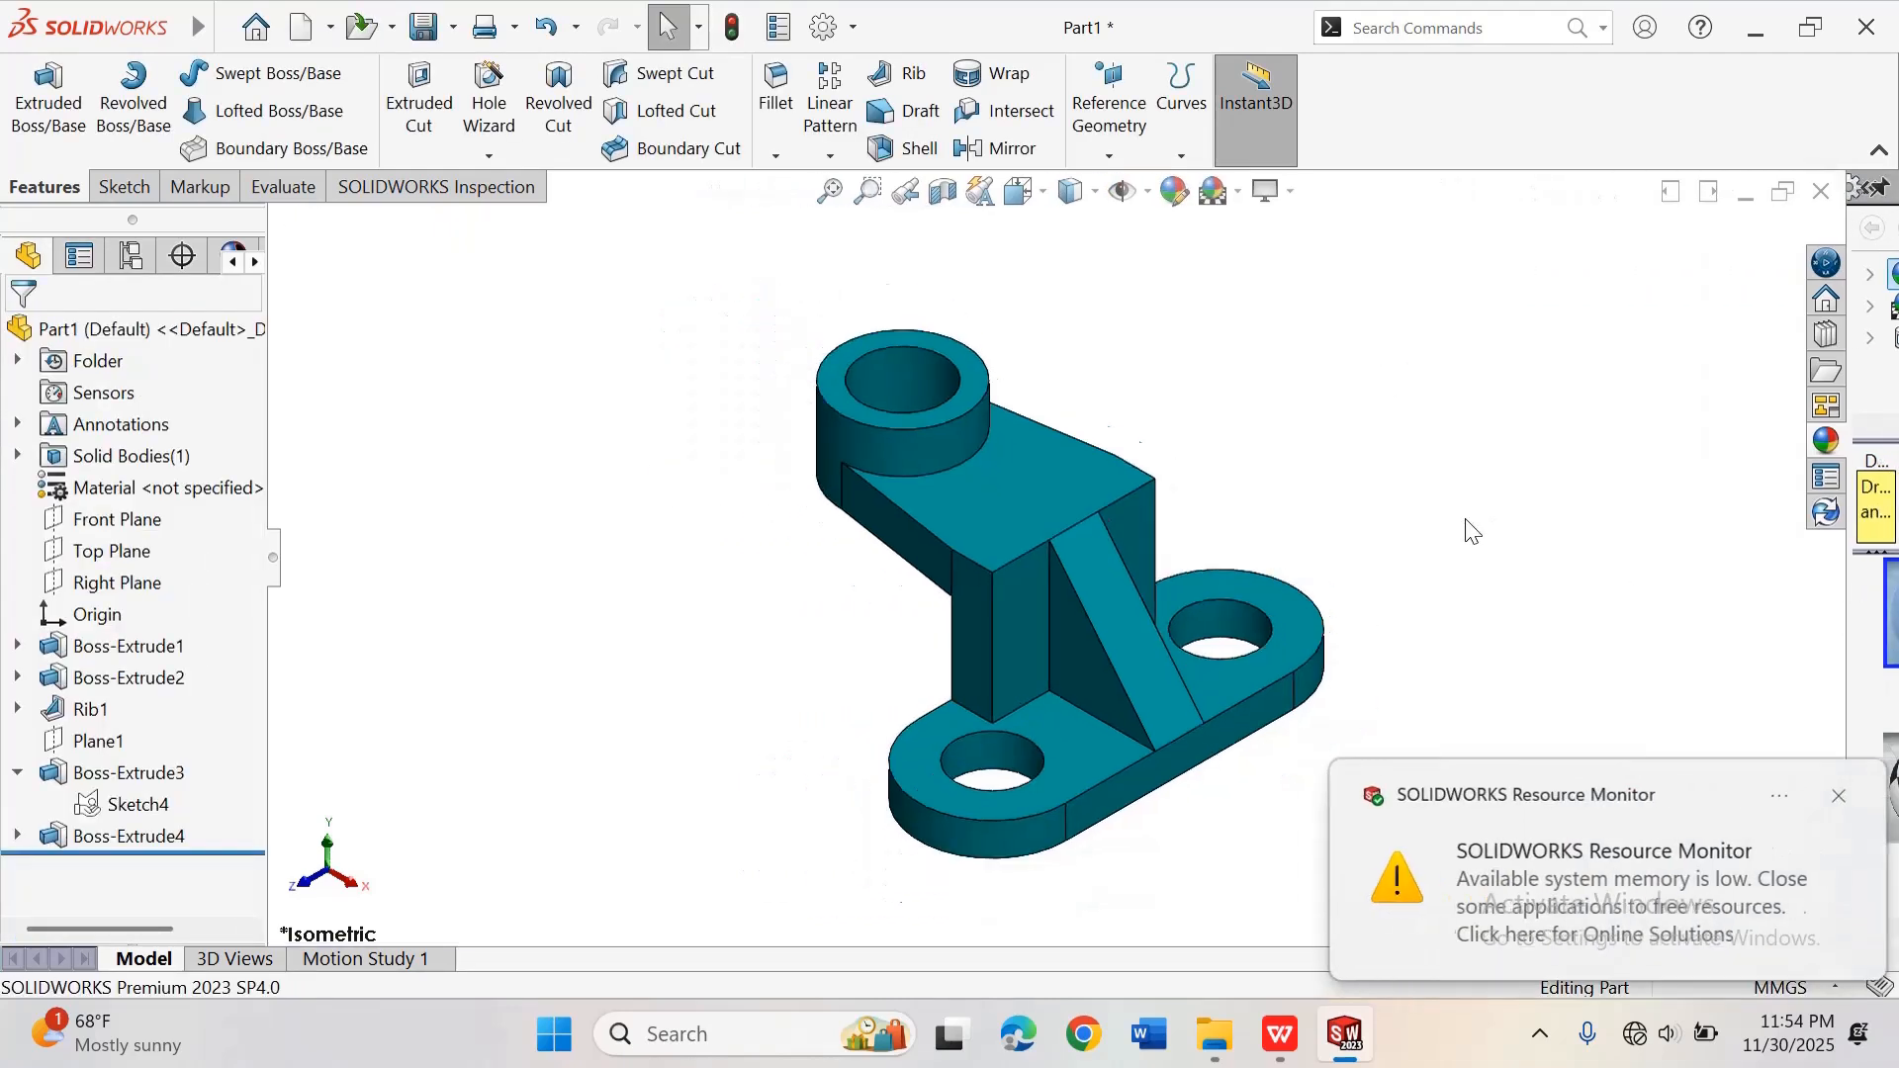
{"action": "left_click", "coordinate": [1837, 797]}
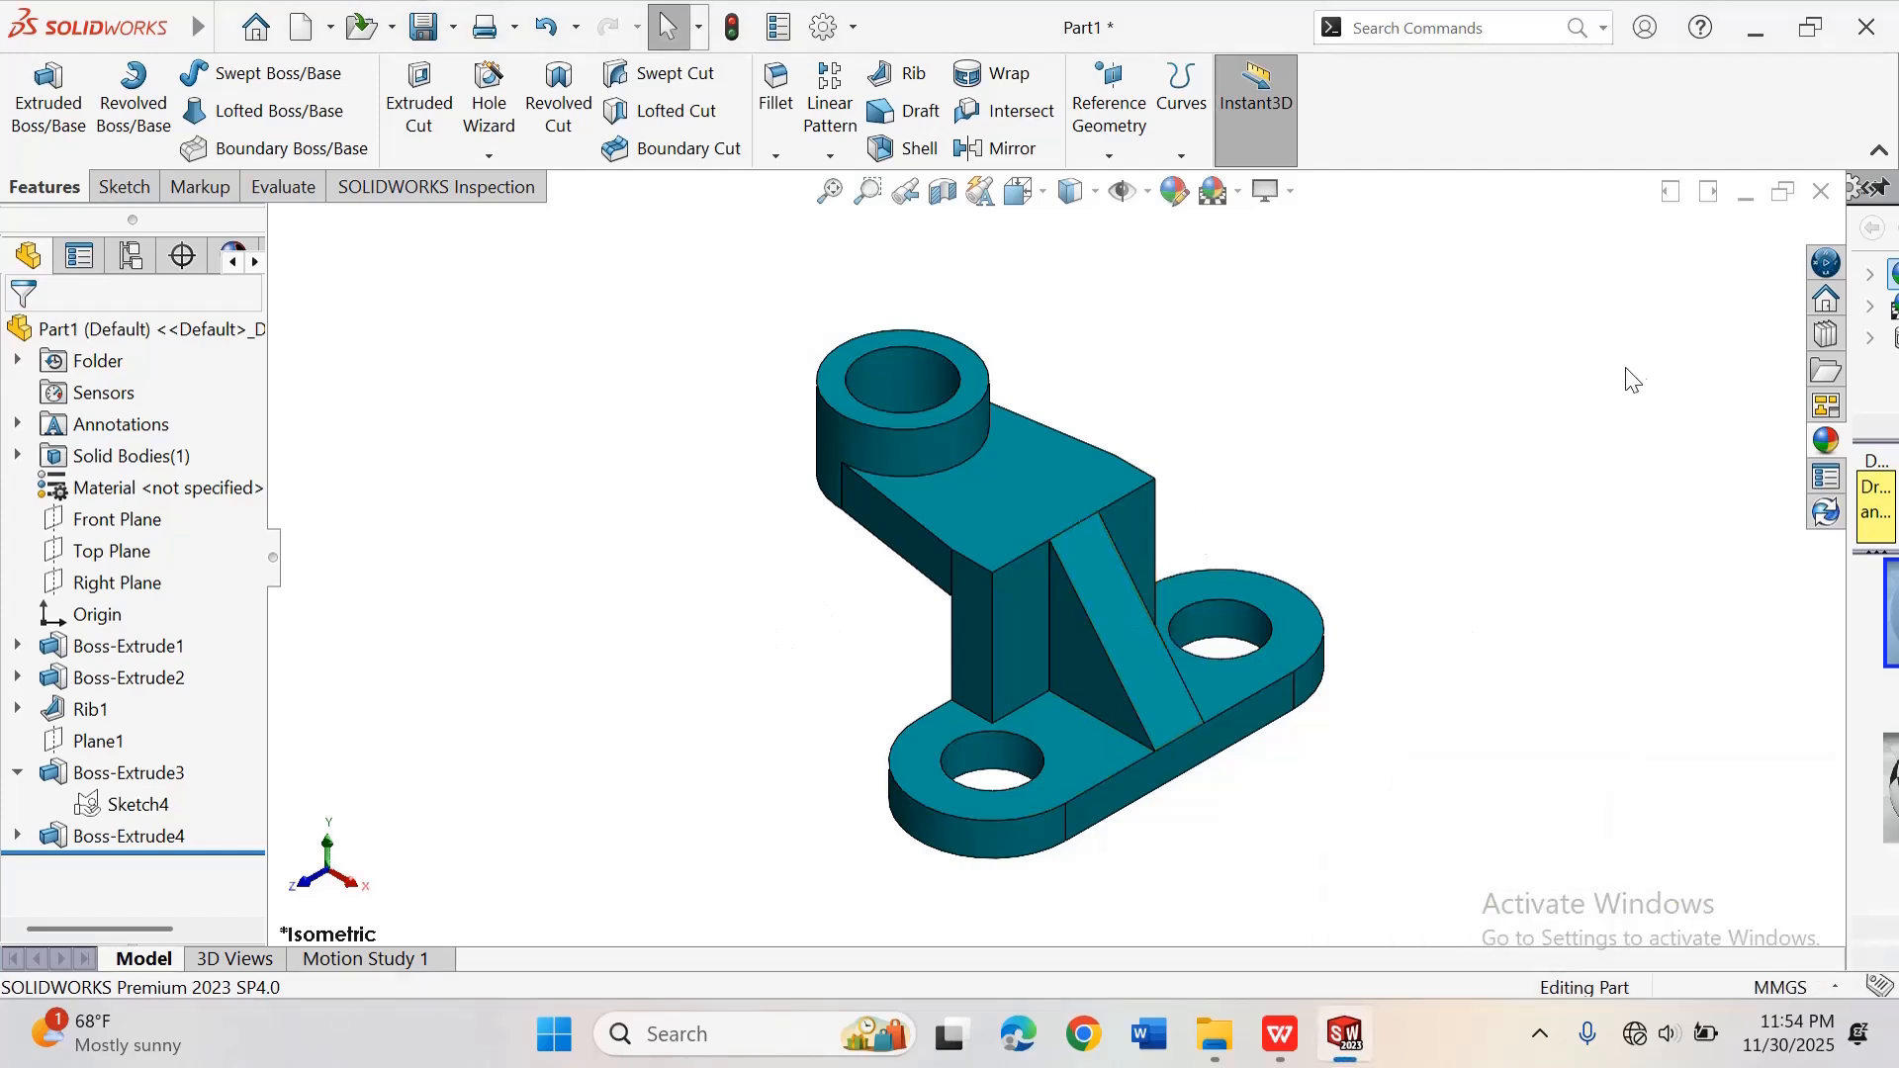
{"action": "scroll", "coordinate": [930, 593], "scroll_direction": "down", "scroll_amount": 1}
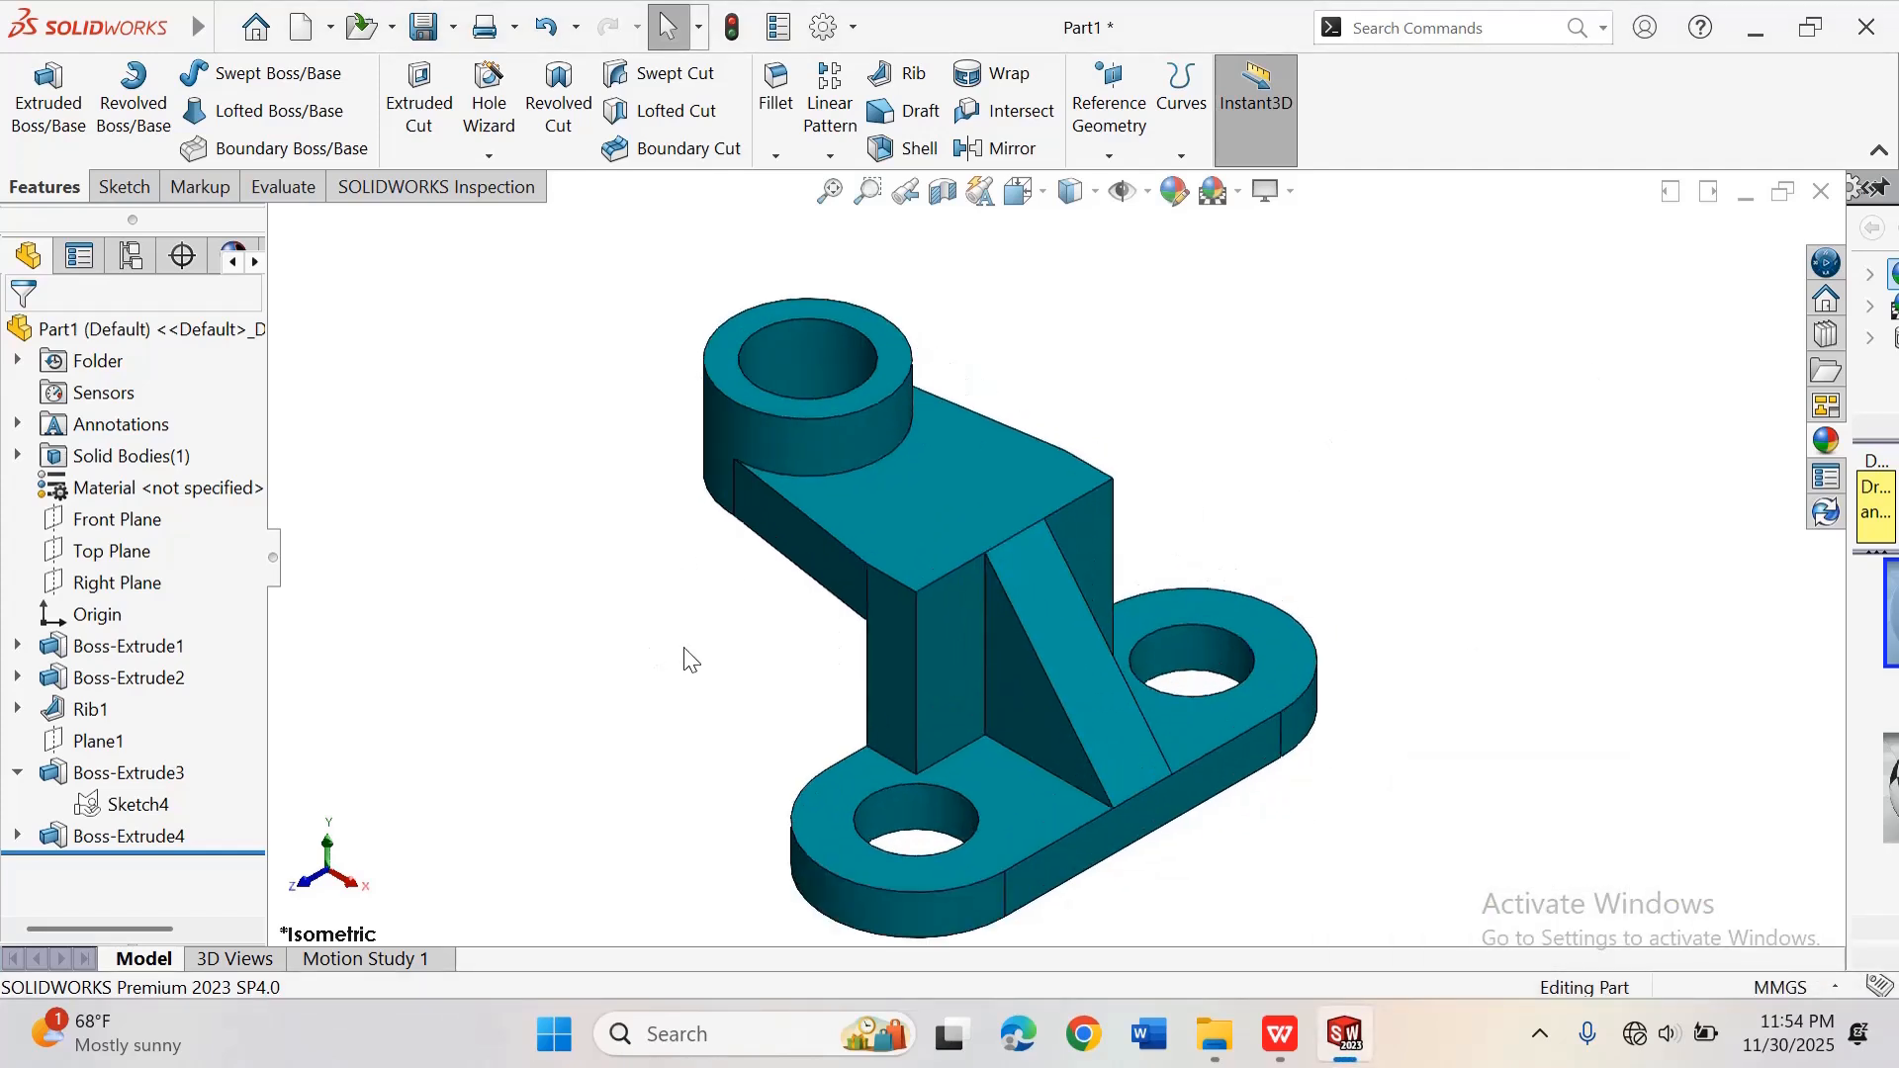
{"action": "key", "text": "f"}
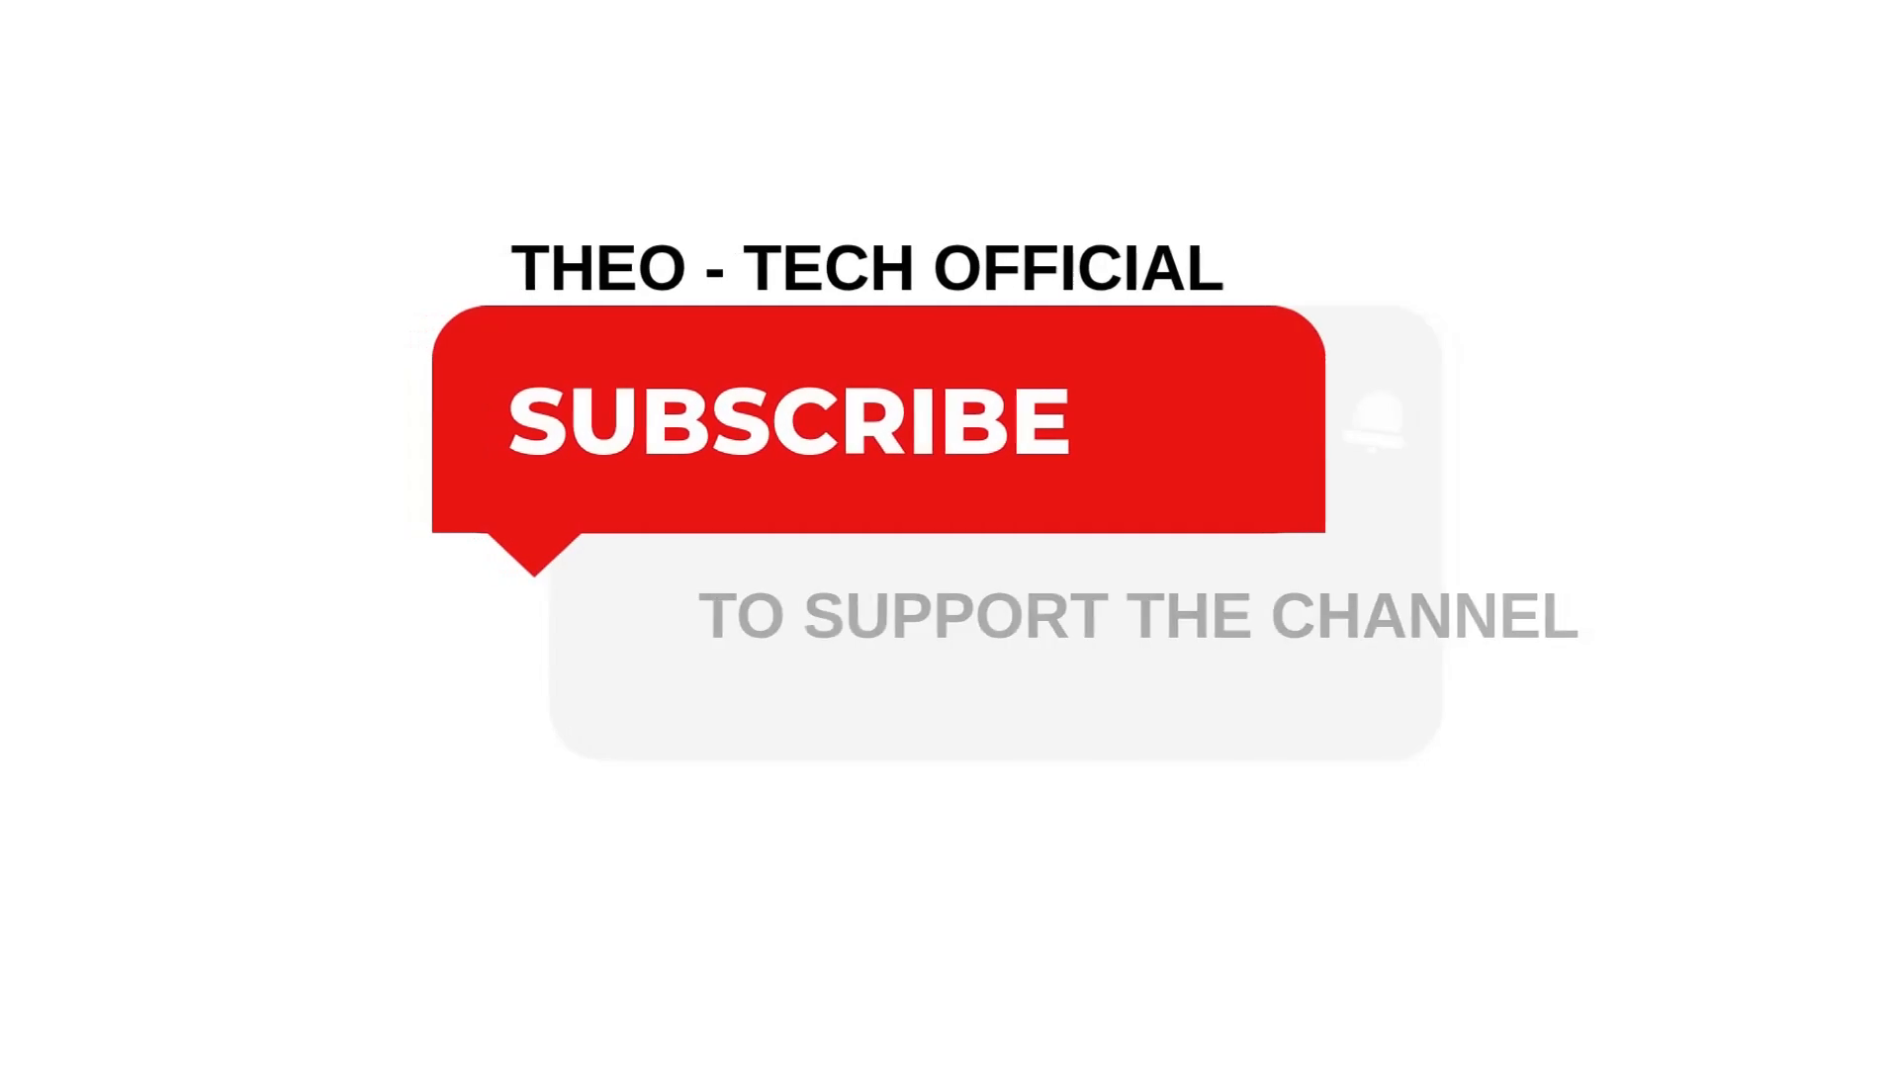